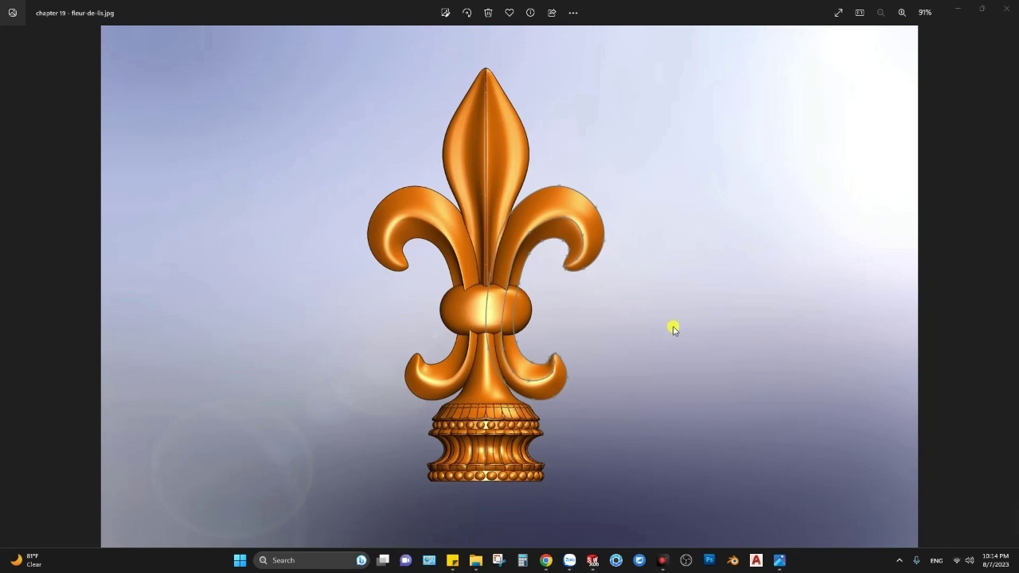
# View the fleur-de-lis render on GrabCAD's Surface modelling page, then go back to the render files folder.
pyautogui.scroll(1, 673, 328)
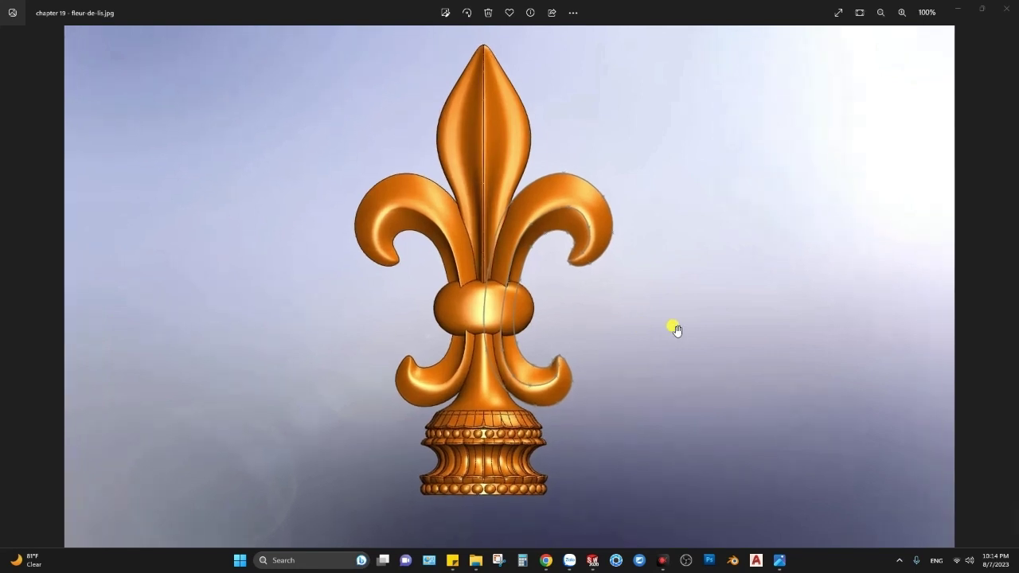
pyautogui.scroll(-1, 672, 327)
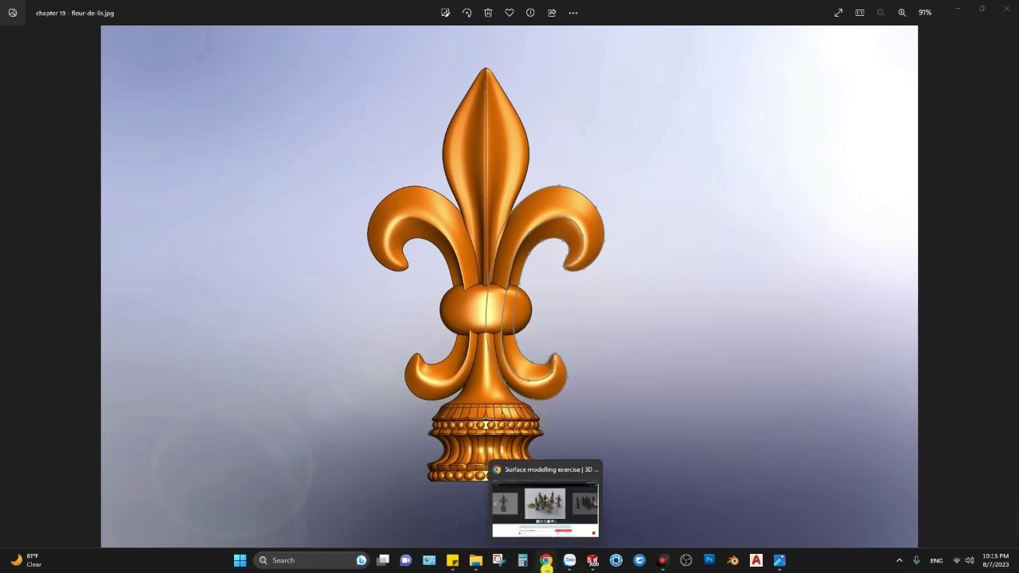
pyautogui.click(546, 561)
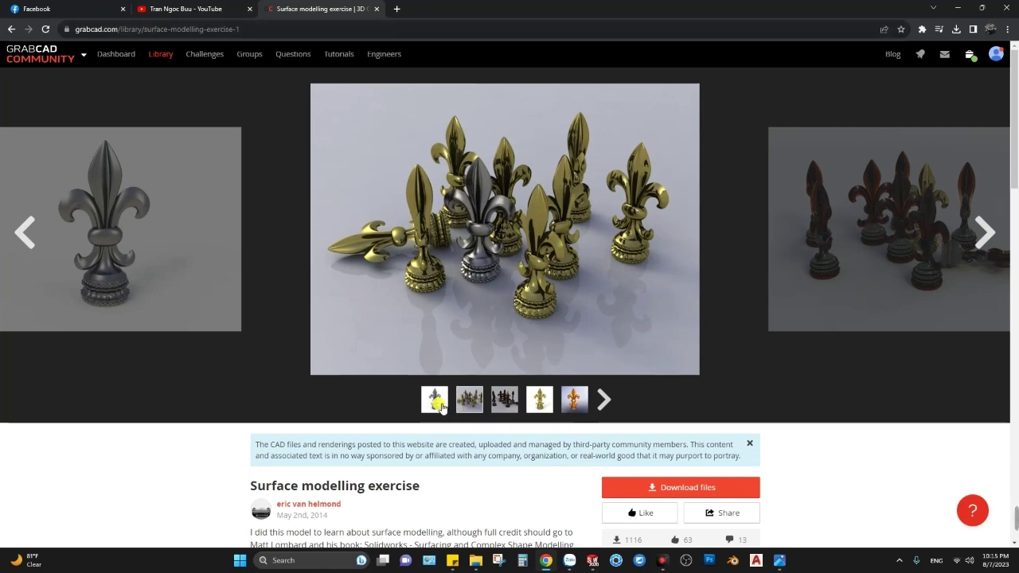
pyautogui.scroll(-2, 440, 406)
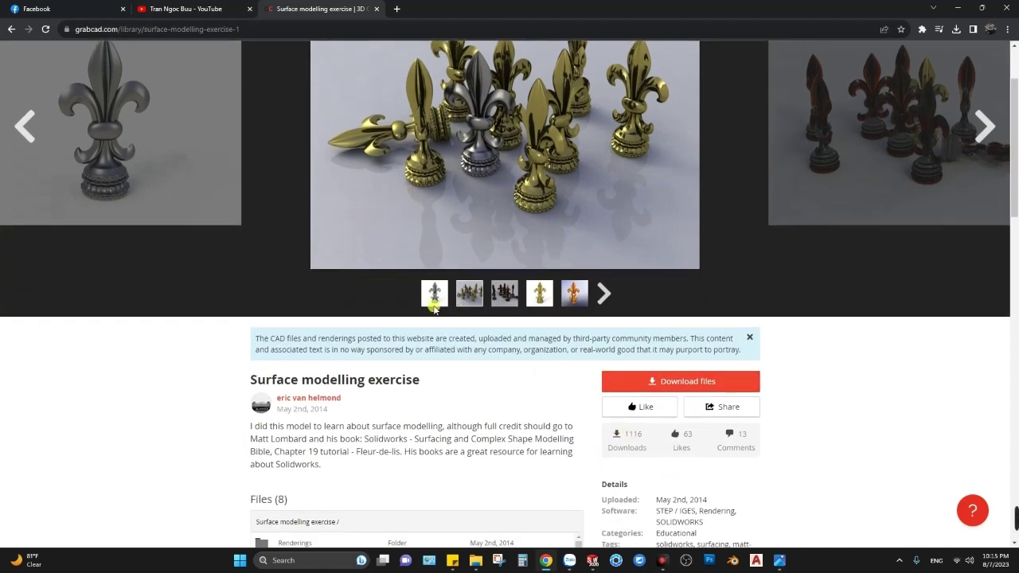
pyautogui.click(434, 309)
pyautogui.scroll(2, 462, 191)
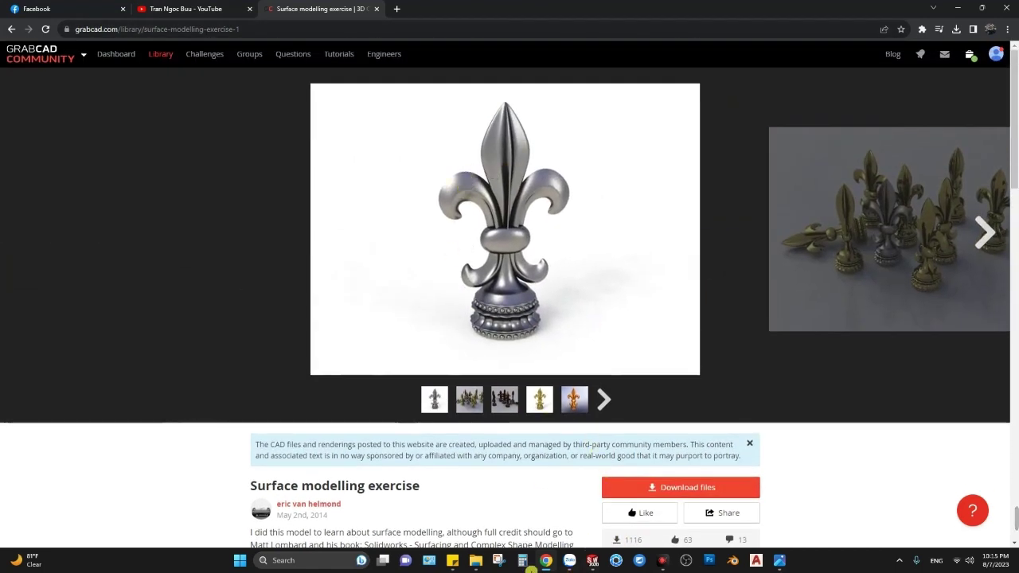
pyautogui.click(475, 561)
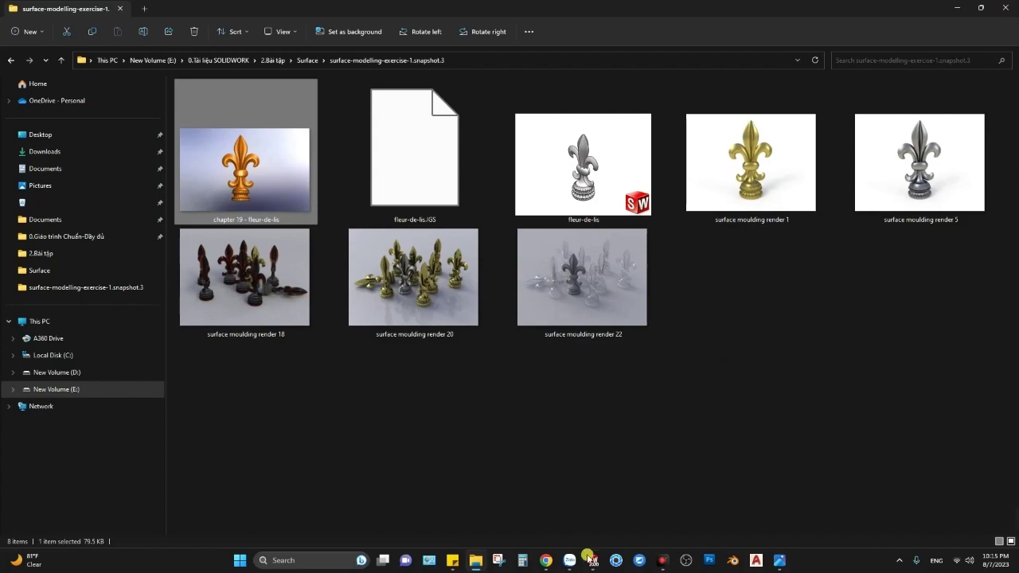
pyautogui.click(547, 561)
pyautogui.click(40, 9)
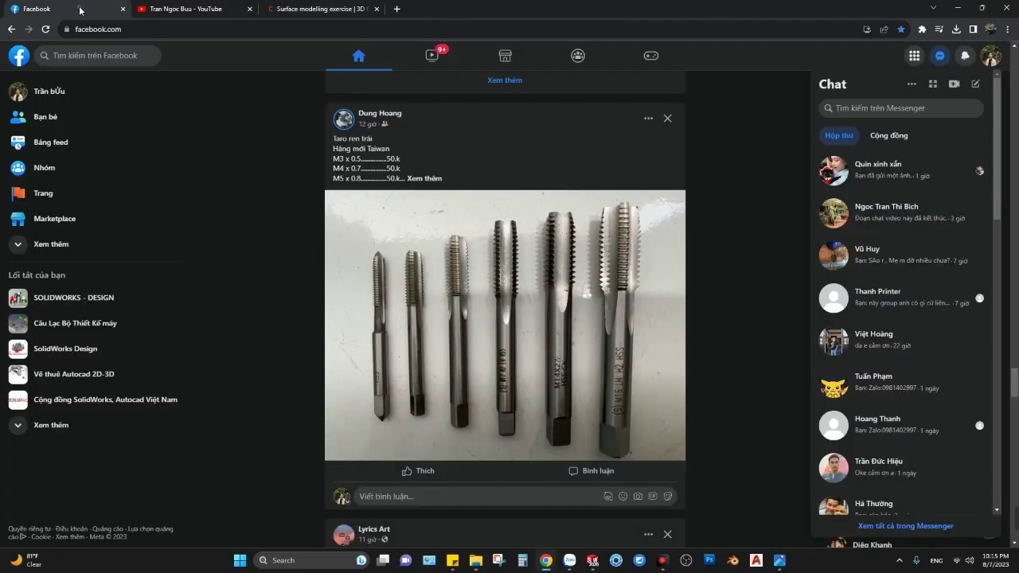
pyautogui.click(54, 298)
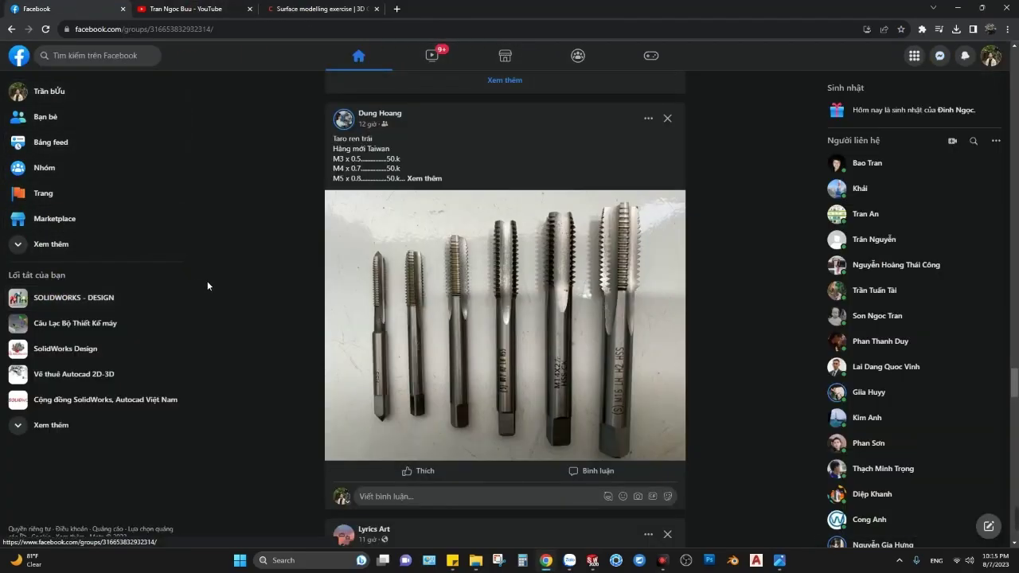
pyautogui.scroll(-1, 602, 257)
pyautogui.scroll(-2, 589, 261)
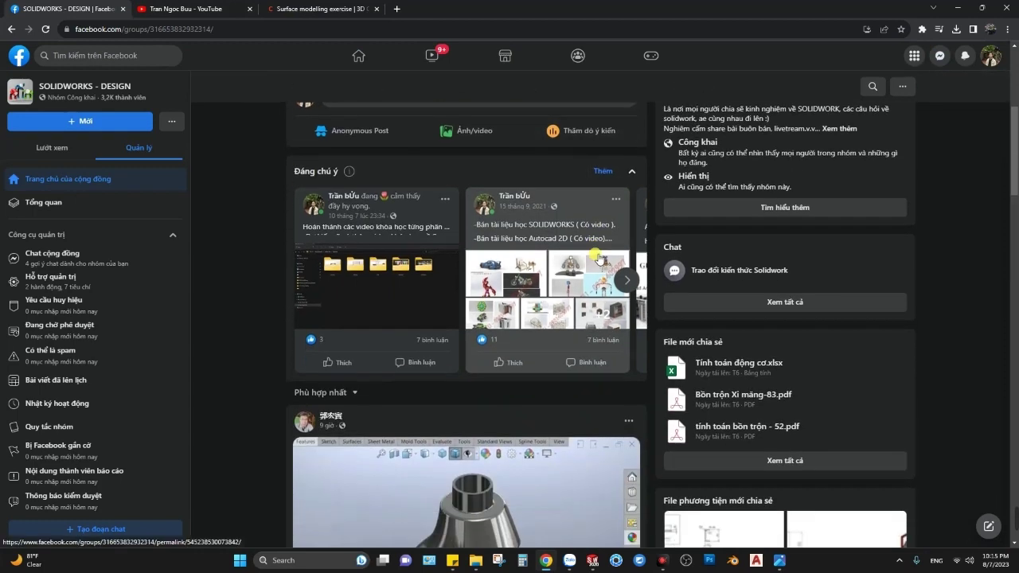
pyautogui.scroll(-2, 557, 266)
pyautogui.scroll(-4, 529, 274)
pyautogui.scroll(4, 529, 273)
pyautogui.scroll(5, 529, 273)
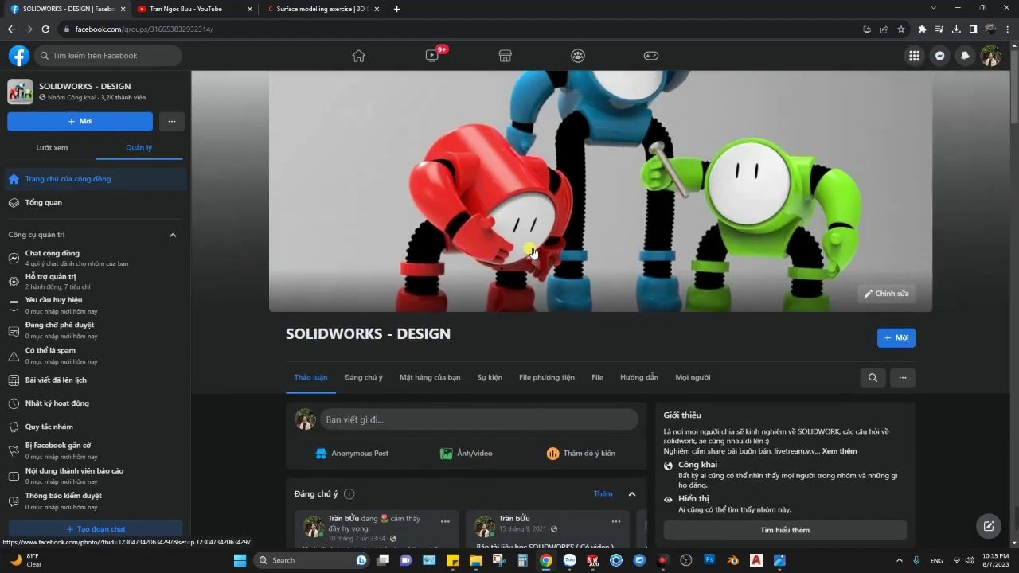
pyautogui.click(182, 9)
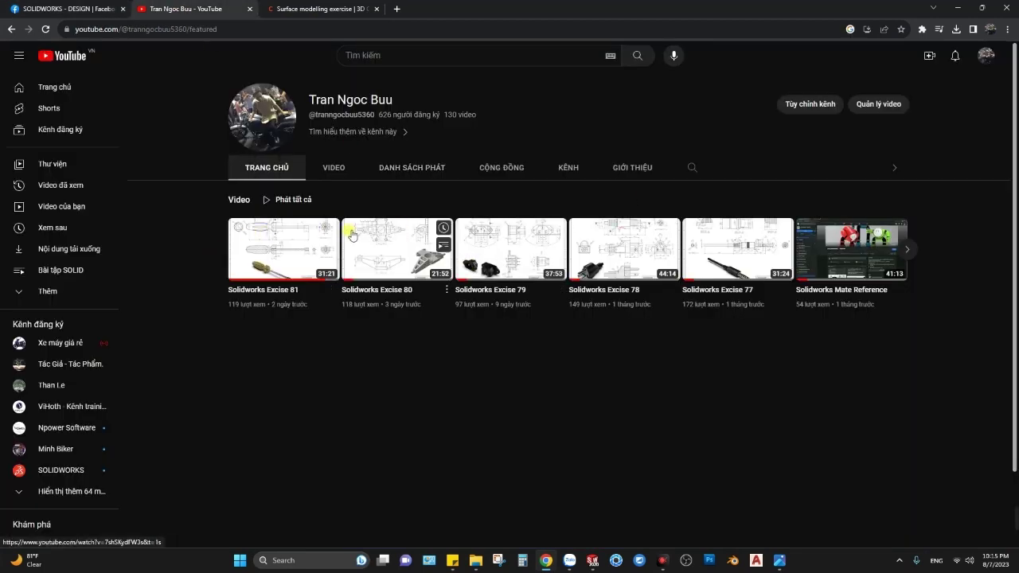
pyautogui.click(310, 5)
pyautogui.hotkey('alt', 'Tab')
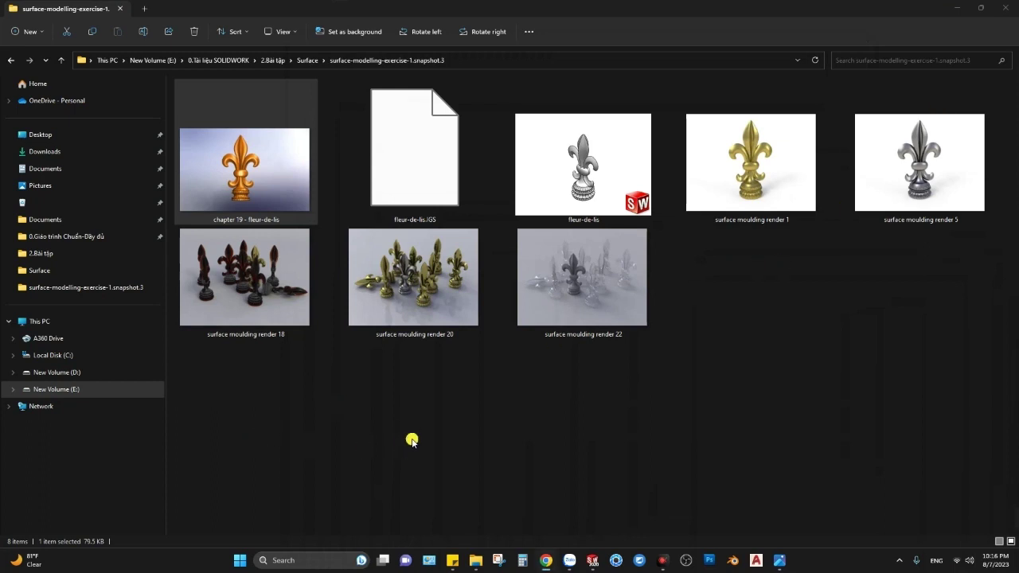
# Open 'chapter 19 - fleur-de-lis.jpg' in Photos and close the extra small window.
pyautogui.doubleClick(248, 174)
pyautogui.click(617, 26)
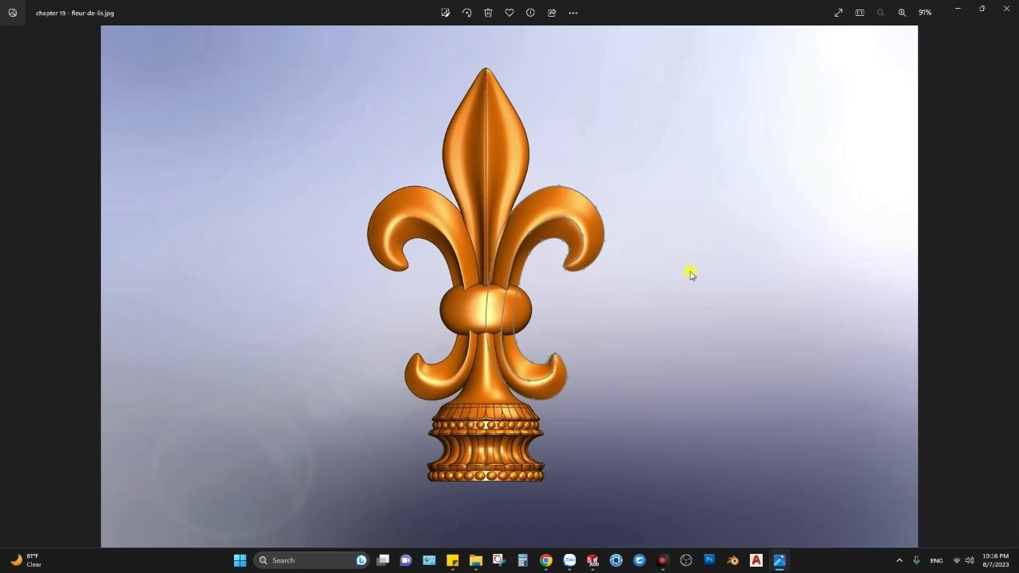
# Close the finished fleur-de-lis part in SOLIDWORKS, choosing Don't Save.
pyautogui.click(593, 560)
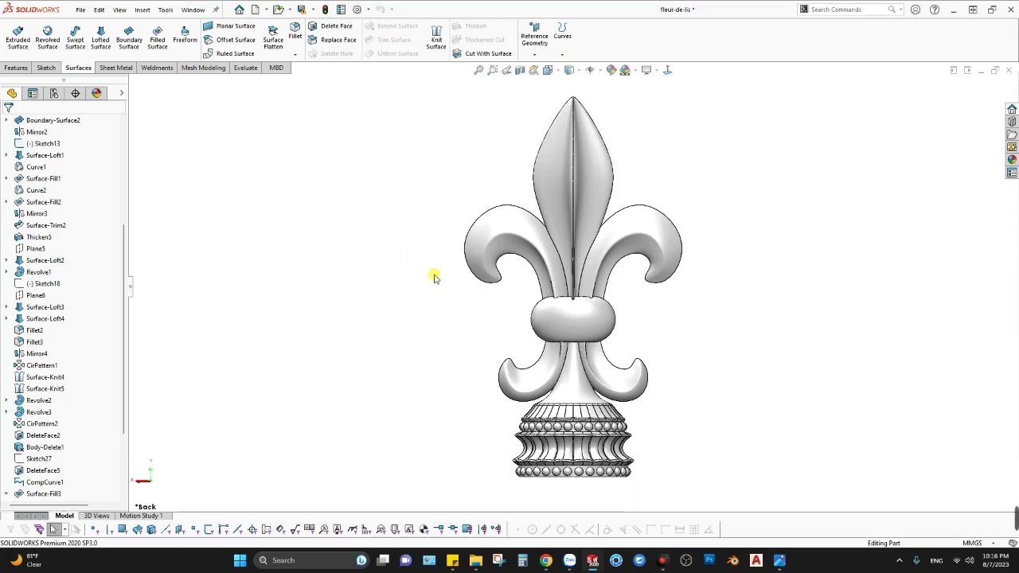
pyautogui.scroll(5, 63, 191)
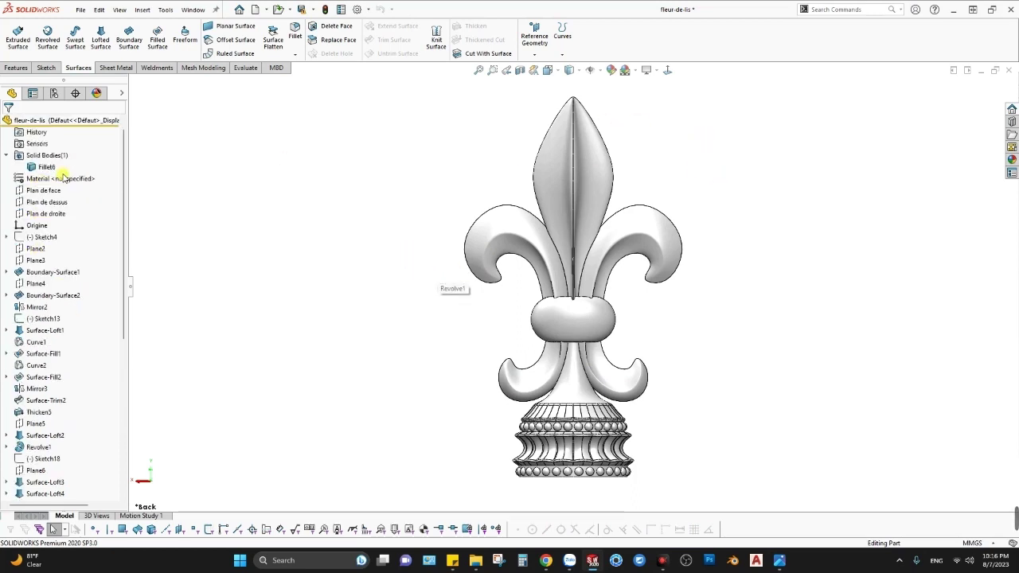
pyautogui.scroll(-2, 626, 244)
pyautogui.scroll(2, 414, 262)
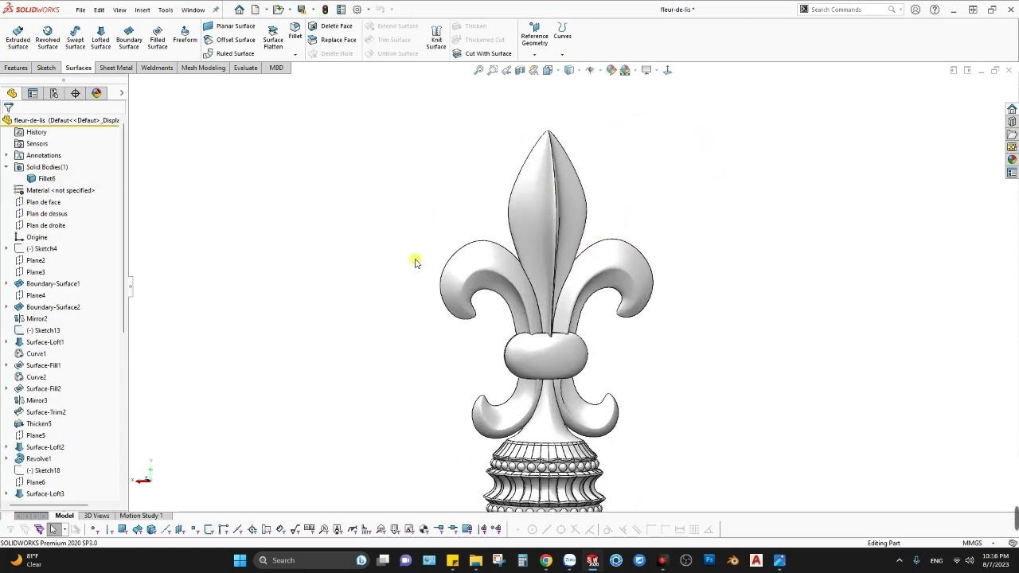
pyautogui.click(1010, 71)
pyautogui.click(508, 295)
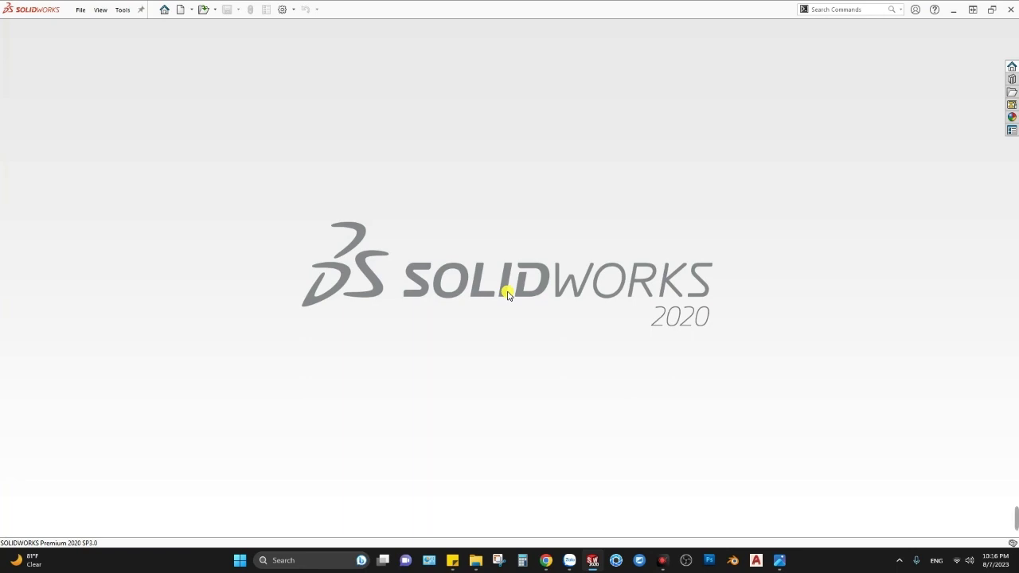
# Create a new Part document.
pyautogui.click(81, 9)
pyautogui.click(89, 29)
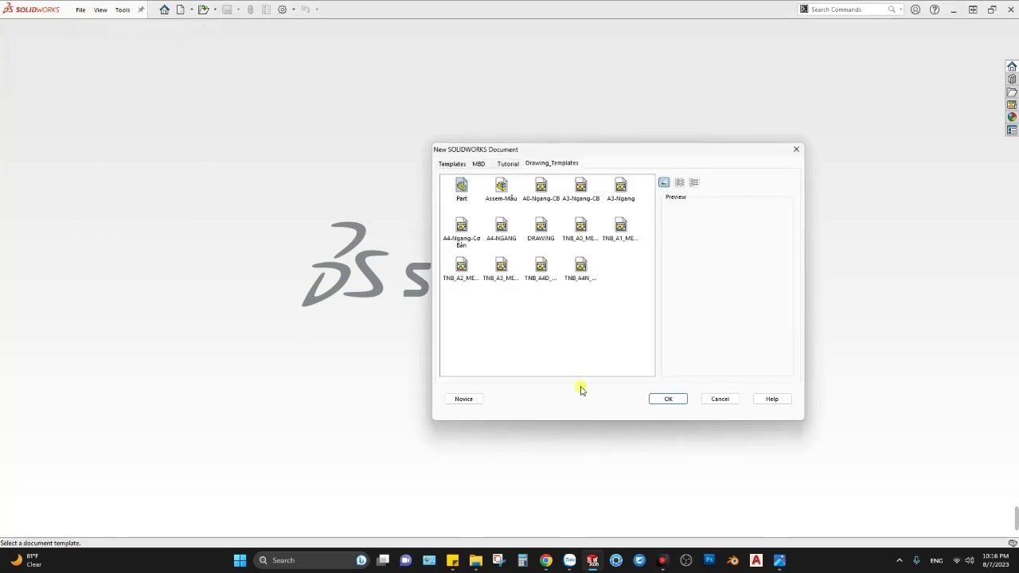
pyautogui.click(669, 398)
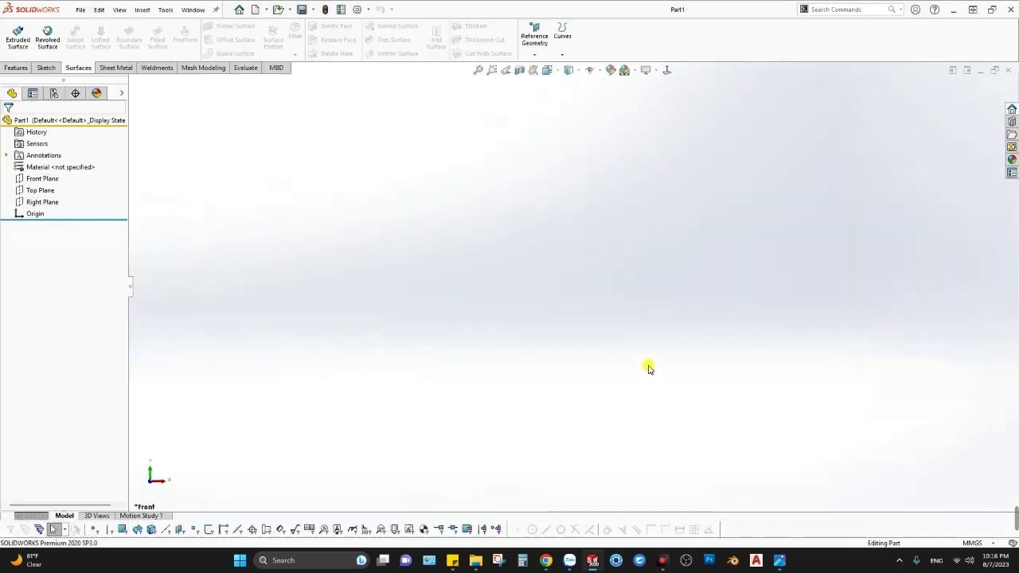
pyautogui.moveTo(648, 366); pyautogui.dragTo(642, 364, button='middle')
# Start a sketch on the Front Plane and check the fleur-de-lis reference photo.
pyautogui.click(36, 178)
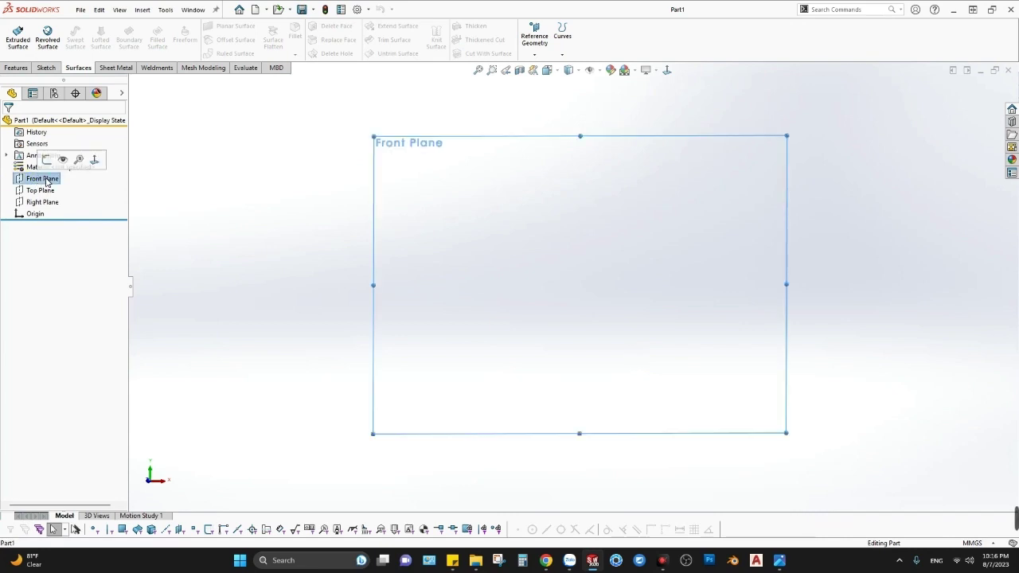
pyautogui.rightClick(582, 251)
pyautogui.click(597, 235)
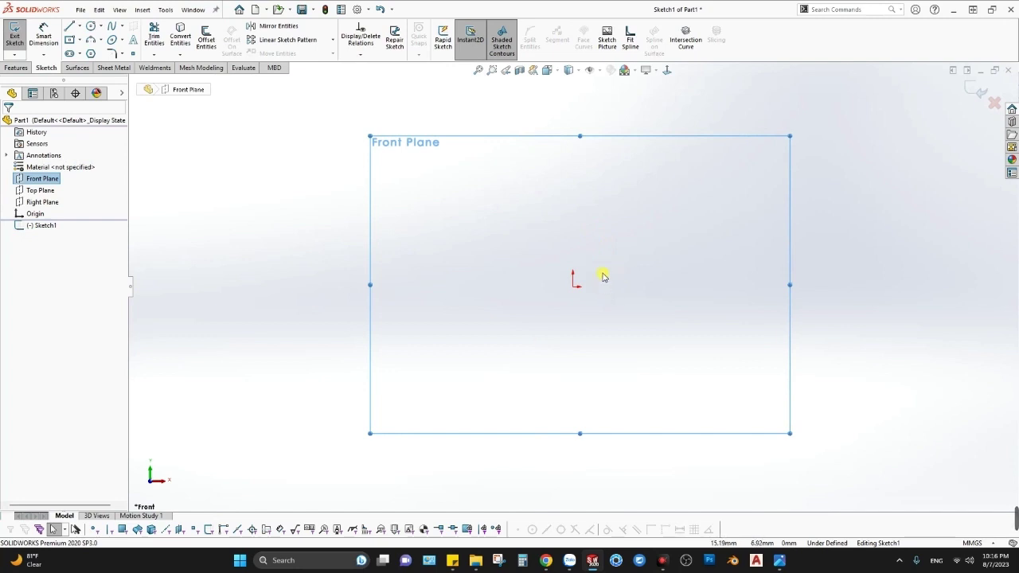
pyautogui.click(77, 67)
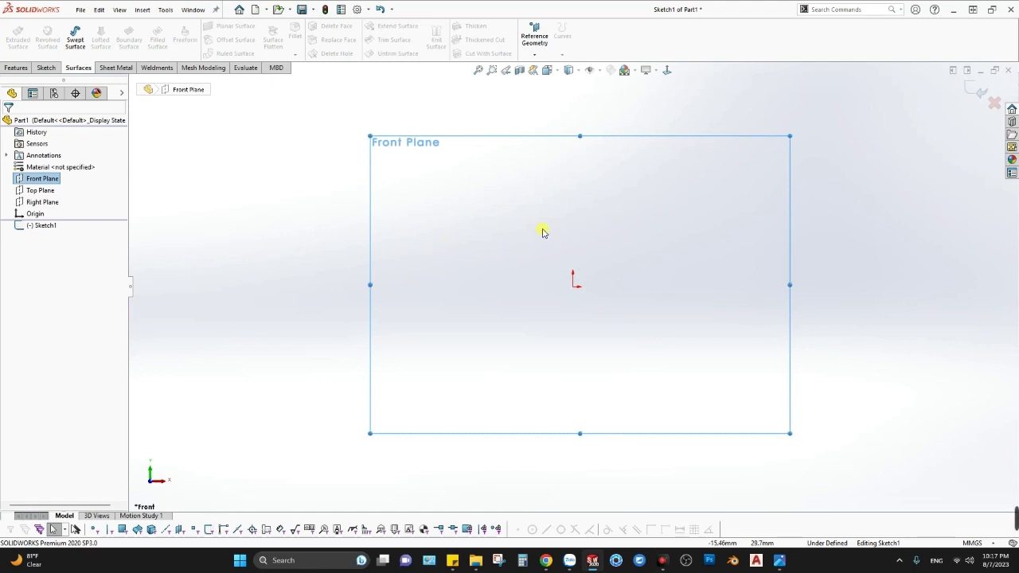
pyautogui.click(780, 562)
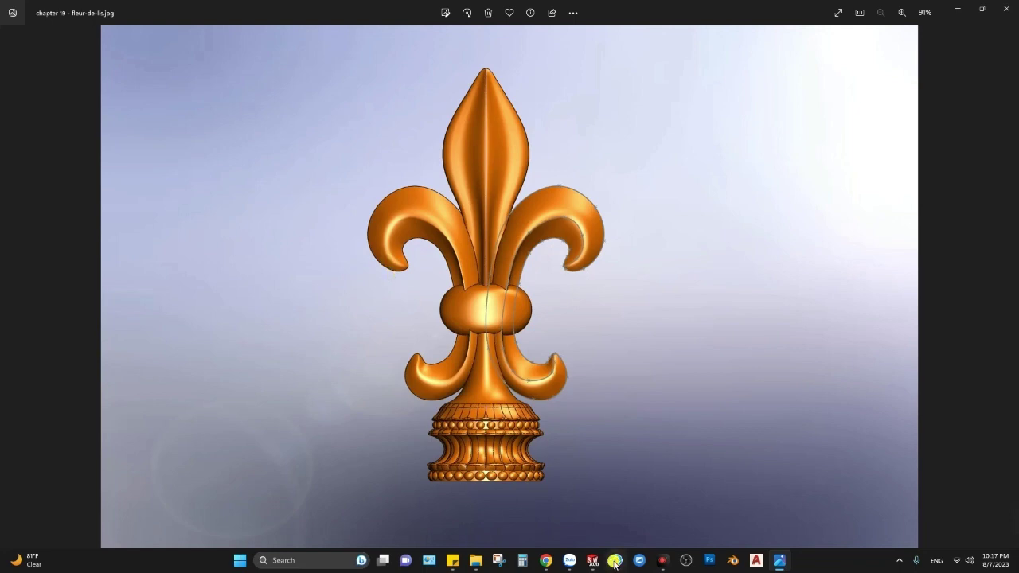
pyautogui.moveTo(593, 560)
pyautogui.click(601, 521)
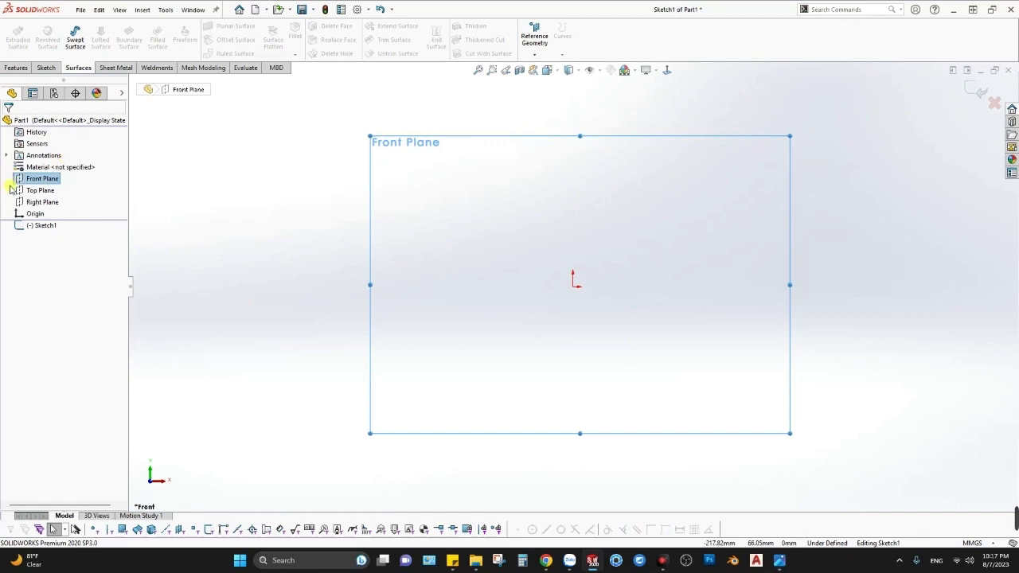
# Insert the BT-01 fleur-de-lis image from the Surface folder as a sketch picture.
pyautogui.click(14, 68)
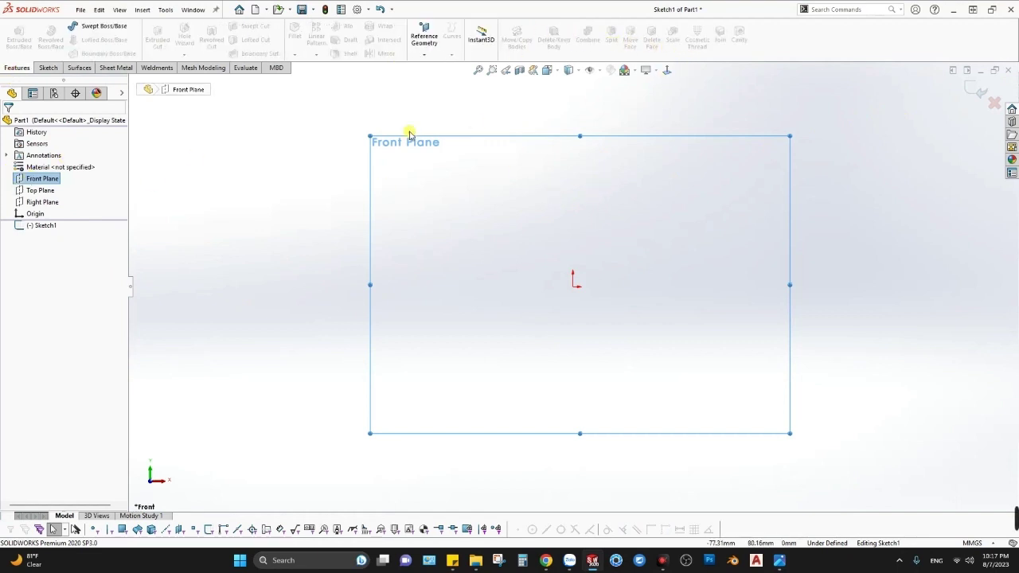
pyautogui.click(48, 67)
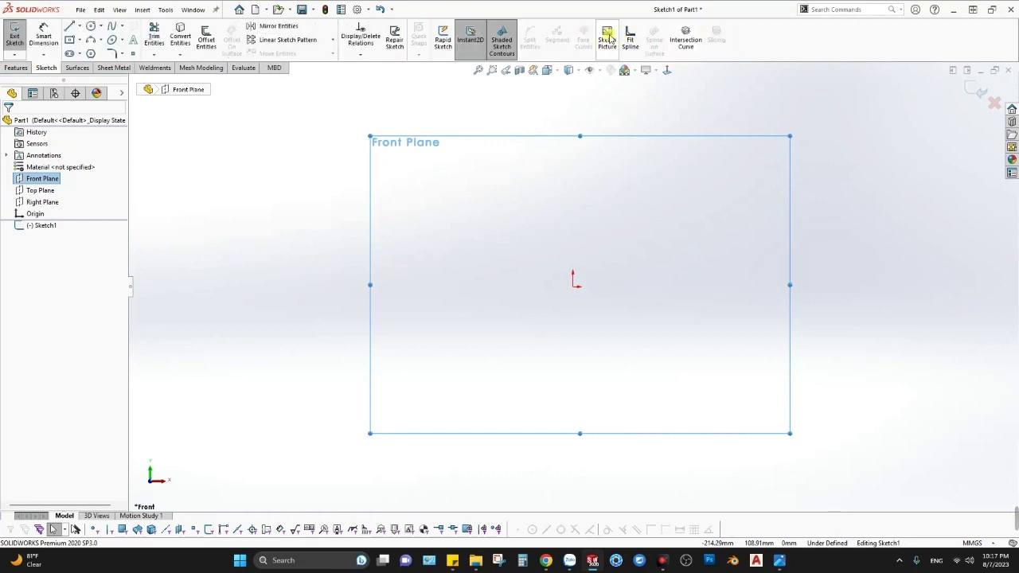
pyautogui.click(842, 10)
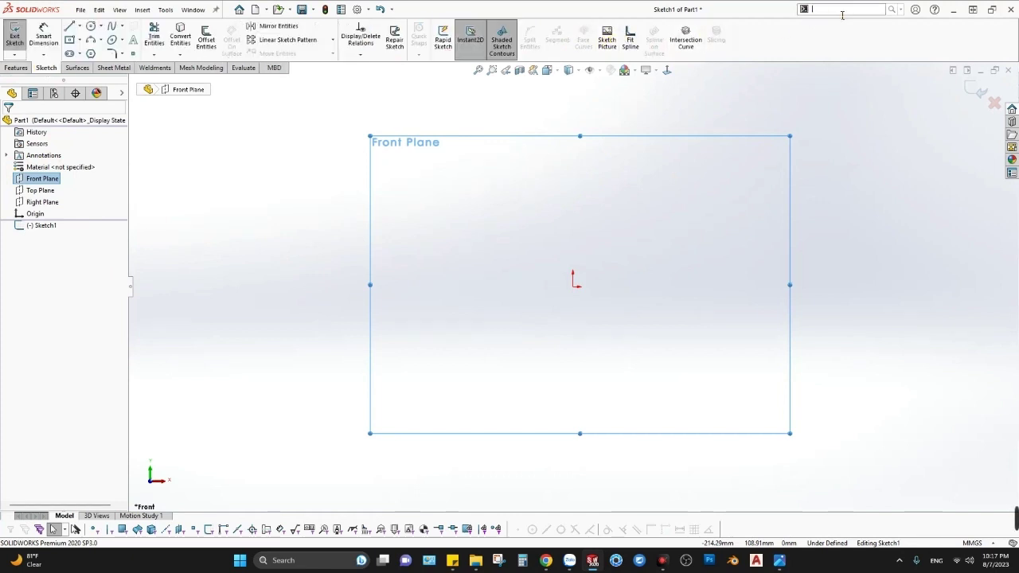
pyautogui.click(165, 10)
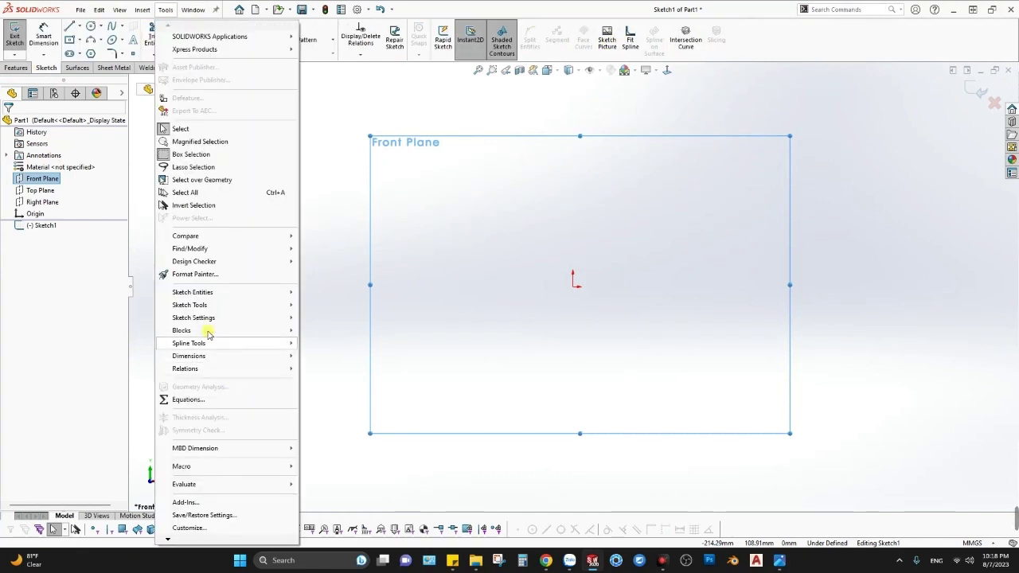
pyautogui.moveTo(190, 305)
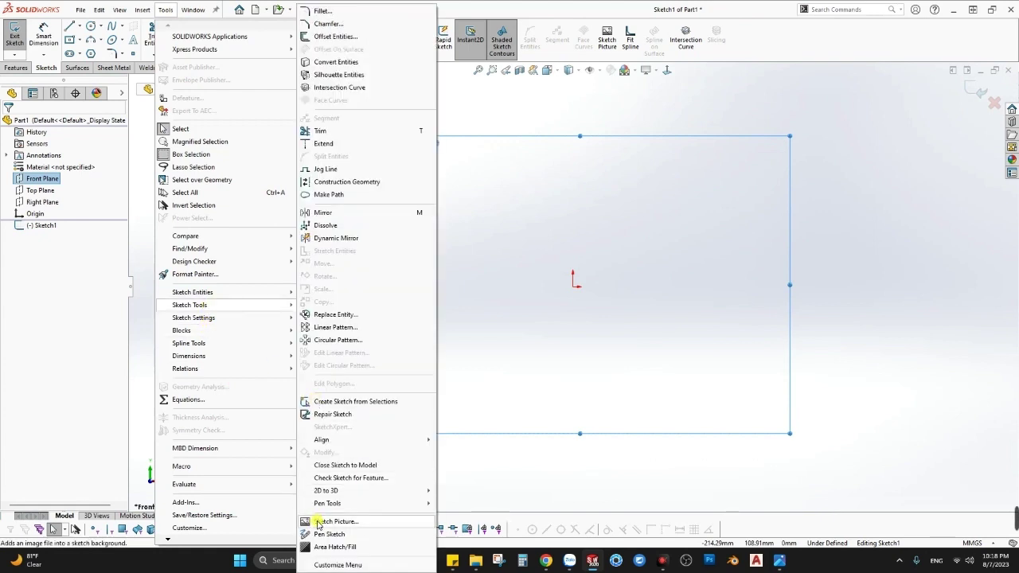
pyautogui.click(318, 521)
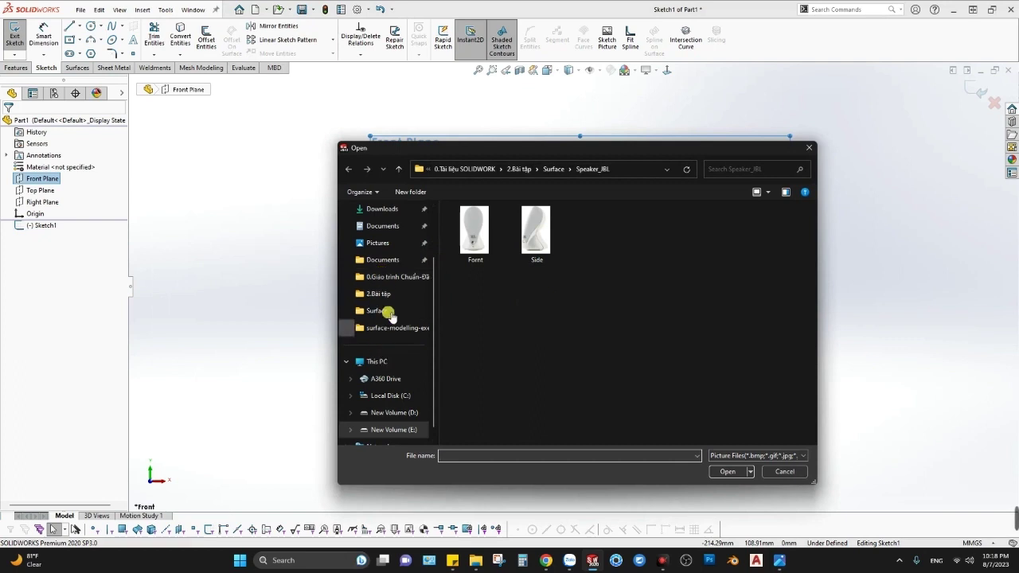
pyautogui.click(391, 319)
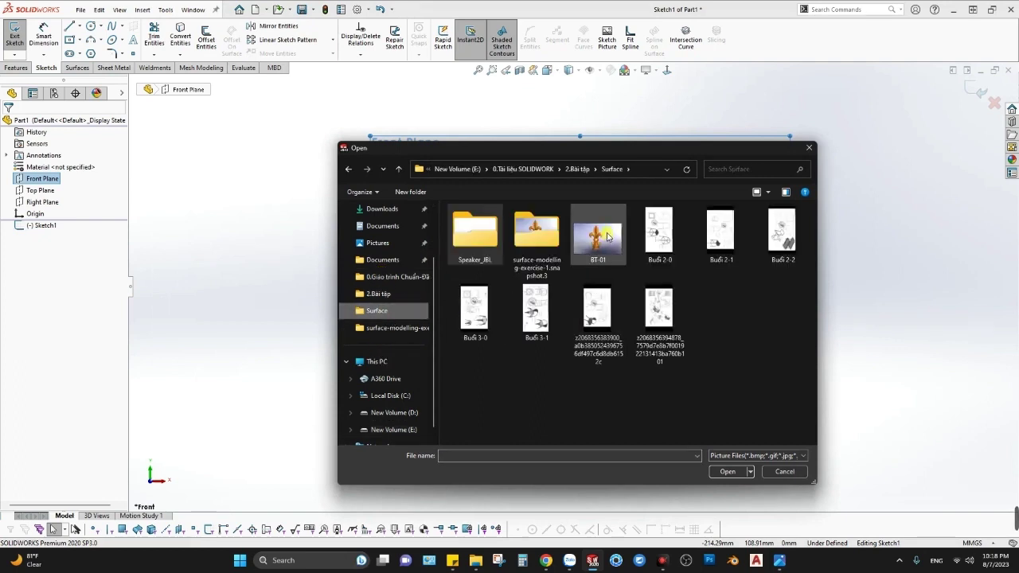
pyautogui.doubleClick(536, 233)
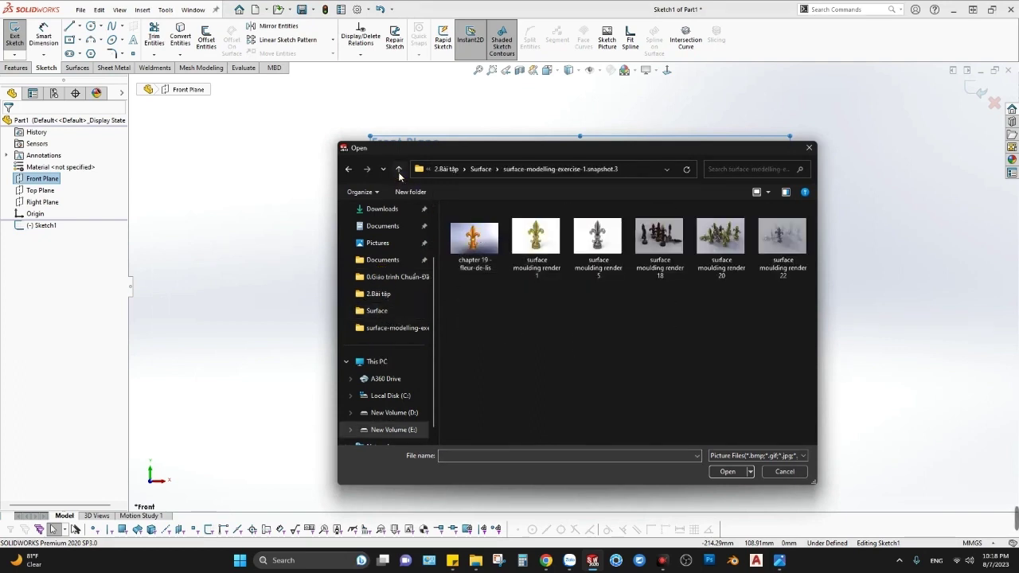
pyautogui.click(399, 170)
pyautogui.doubleClick(594, 286)
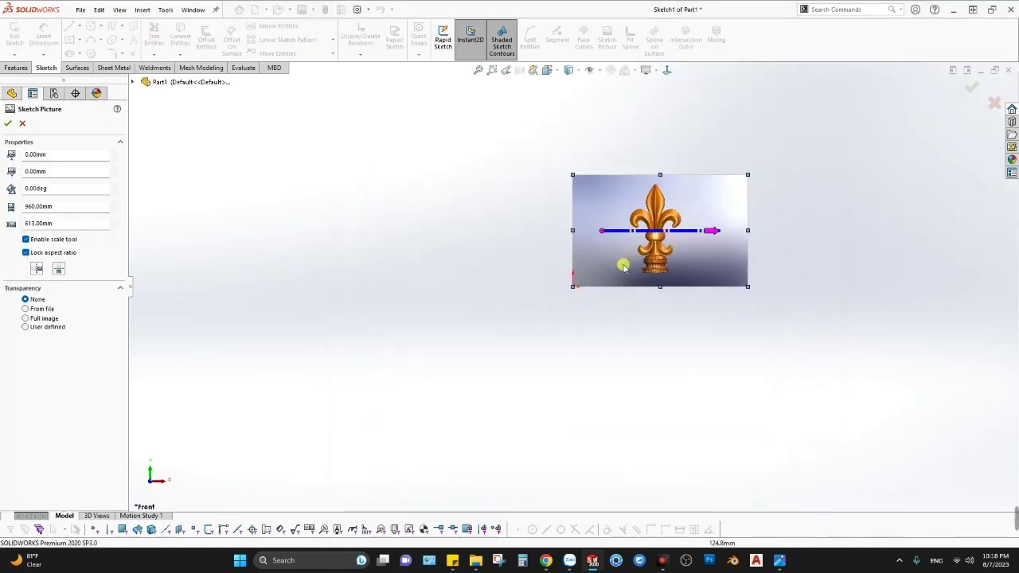
# Set the reference picture's width to 300 mm.
pyautogui.scroll(-2, 717, 232)
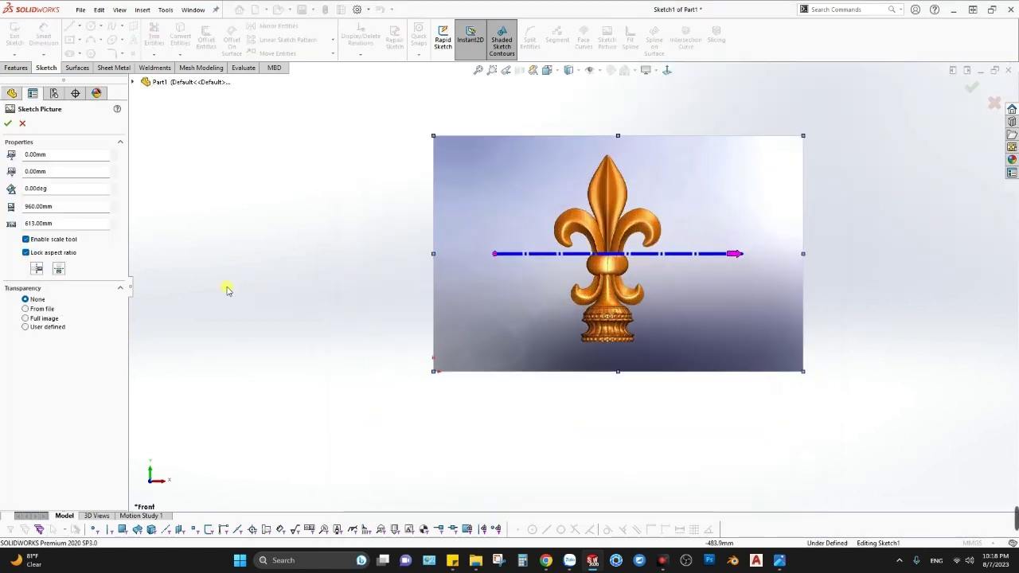
pyautogui.doubleClick(57, 209)
pyautogui.write('300')
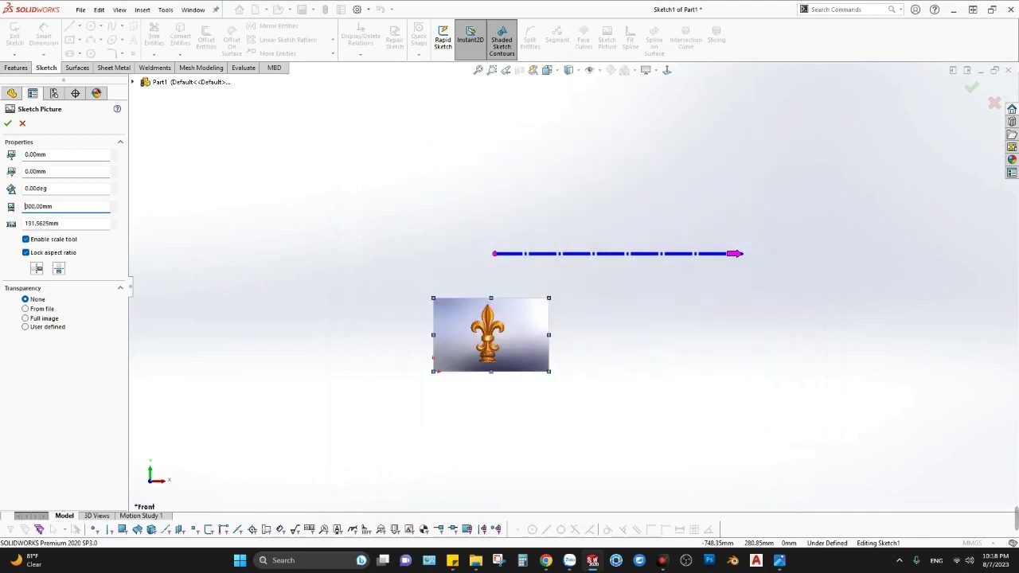
# Drag the picture near the sketch origin, zoom to fit, and accept it.
pyautogui.scroll(-2, 320, 303)
pyautogui.moveTo(559, 351); pyautogui.dragTo(480, 363)
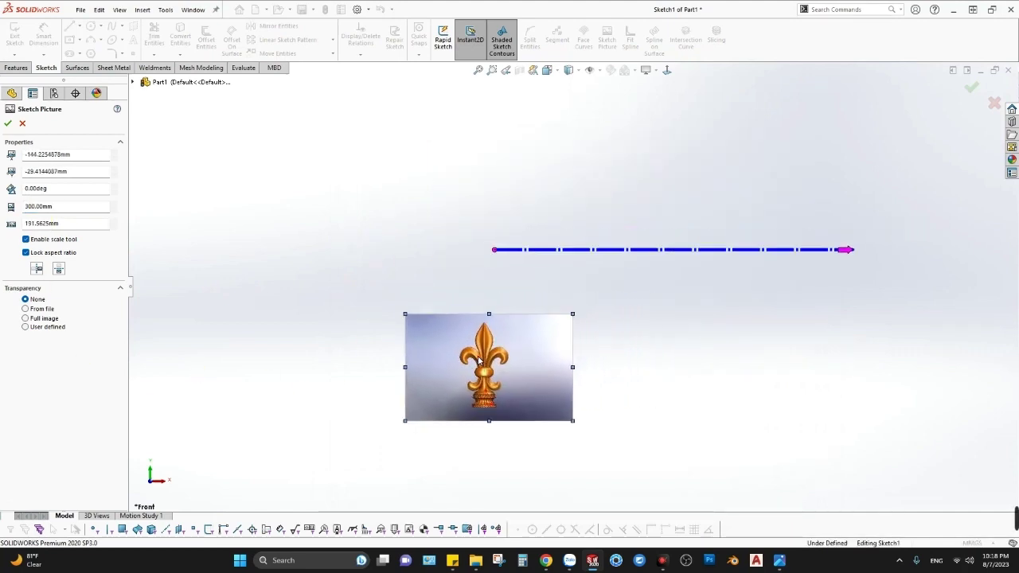
pyautogui.scroll(-2, 479, 363)
pyautogui.scroll(-2, 537, 382)
pyautogui.scroll(-3, 595, 295)
pyautogui.scroll(-1, 590, 279)
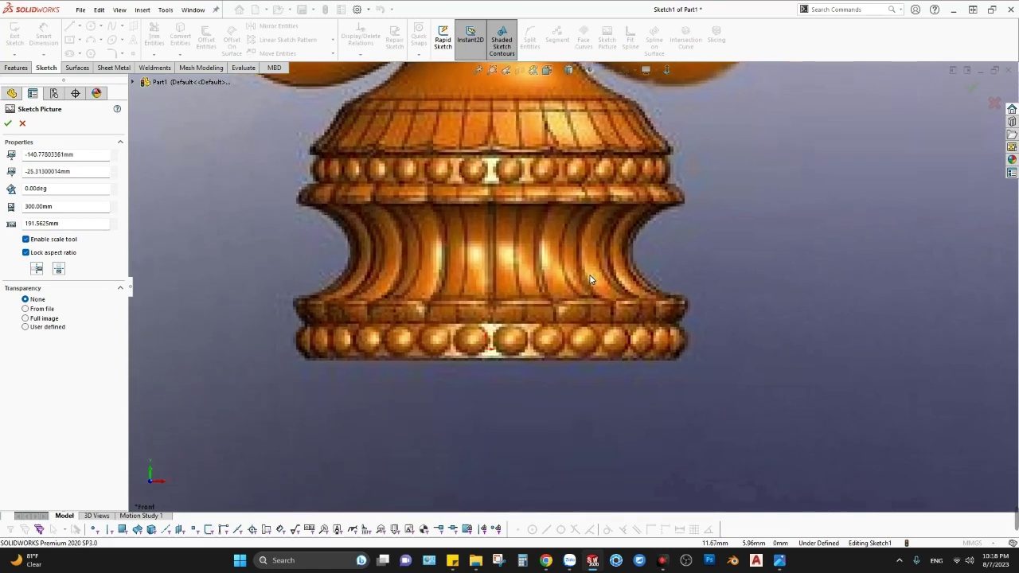
pyautogui.moveTo(590, 279); pyautogui.dragTo(584, 269)
pyautogui.scroll(2, 507, 293)
pyautogui.scroll(2, 502, 287)
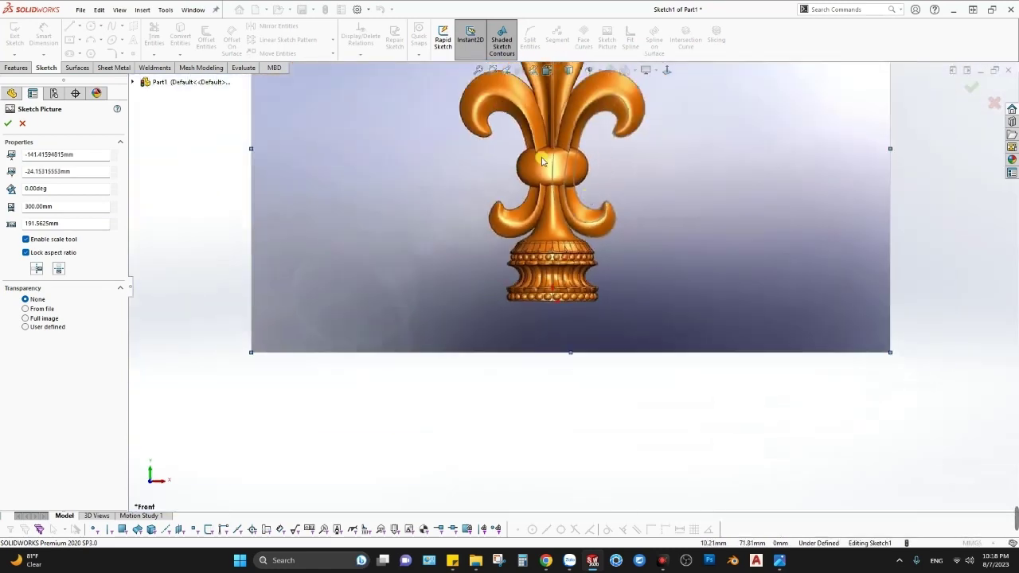
pyautogui.scroll(2, 549, 160)
pyautogui.scroll(-1, 566, 125)
pyautogui.press('f')
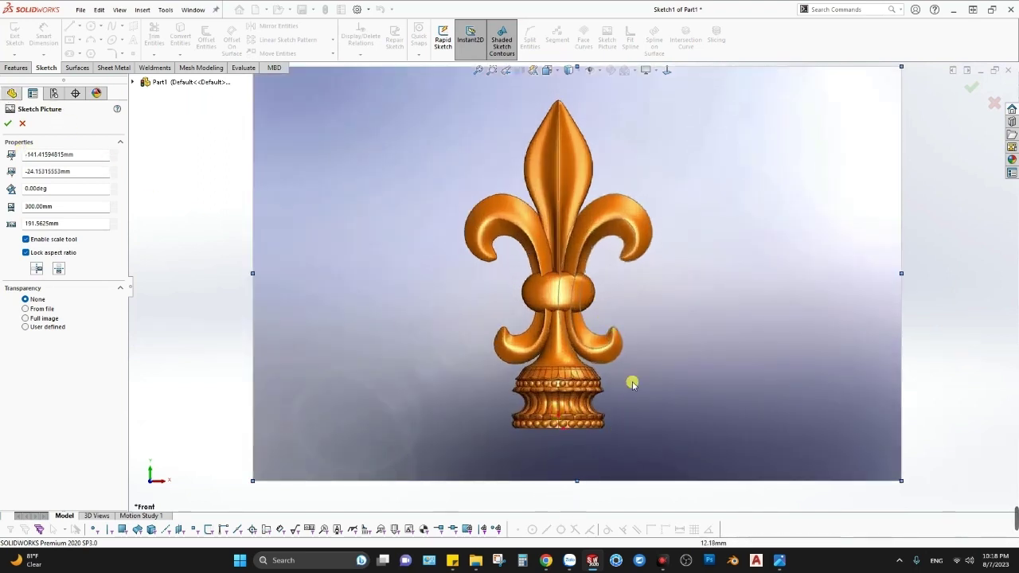
pyautogui.click(8, 124)
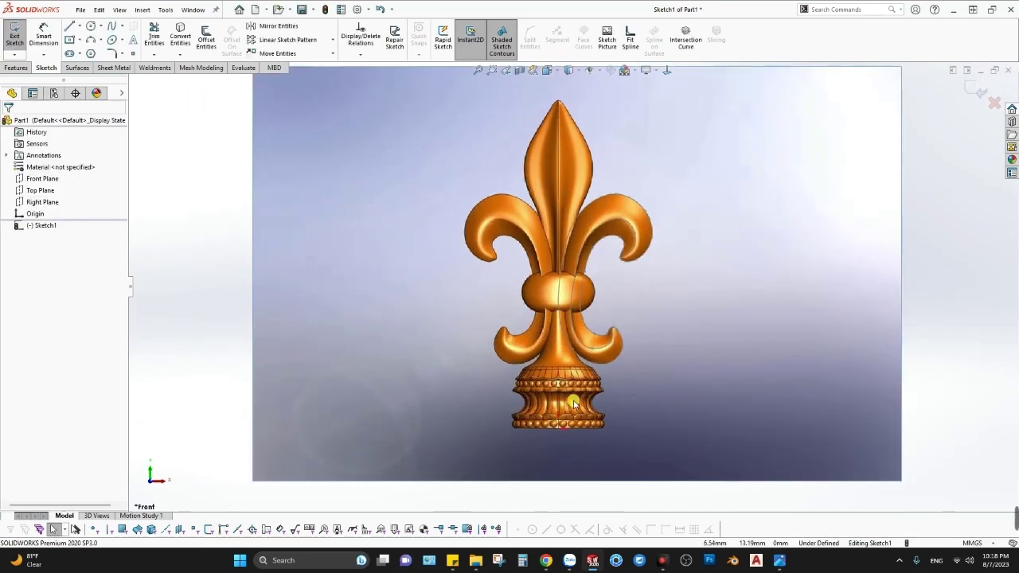
# Draw a vertical centerline from the finial's base to its tip, dimensioned 150 mm.
pyautogui.press('l')
pyautogui.click(558, 426)
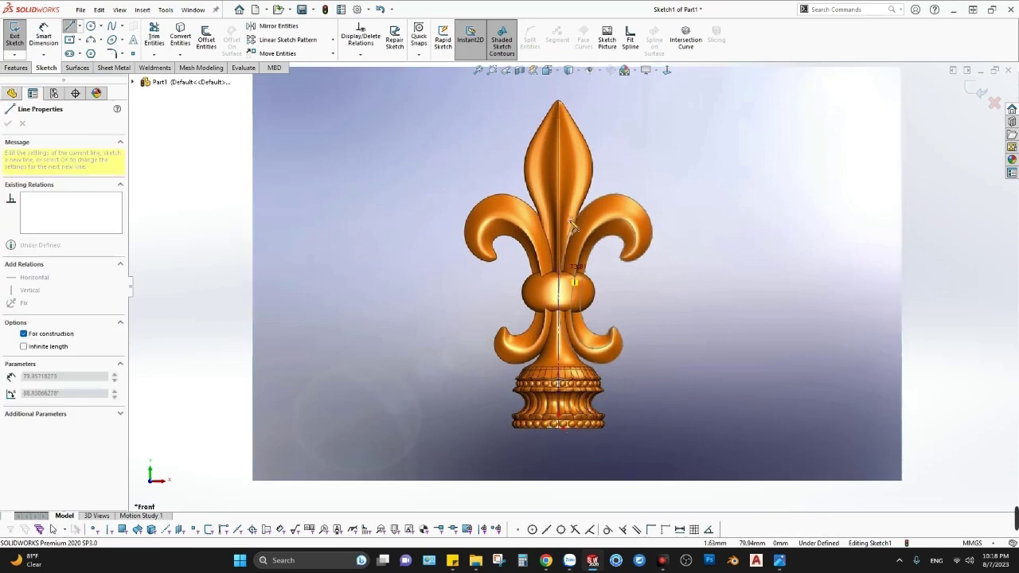
pyautogui.click(560, 102)
pyautogui.press('d')
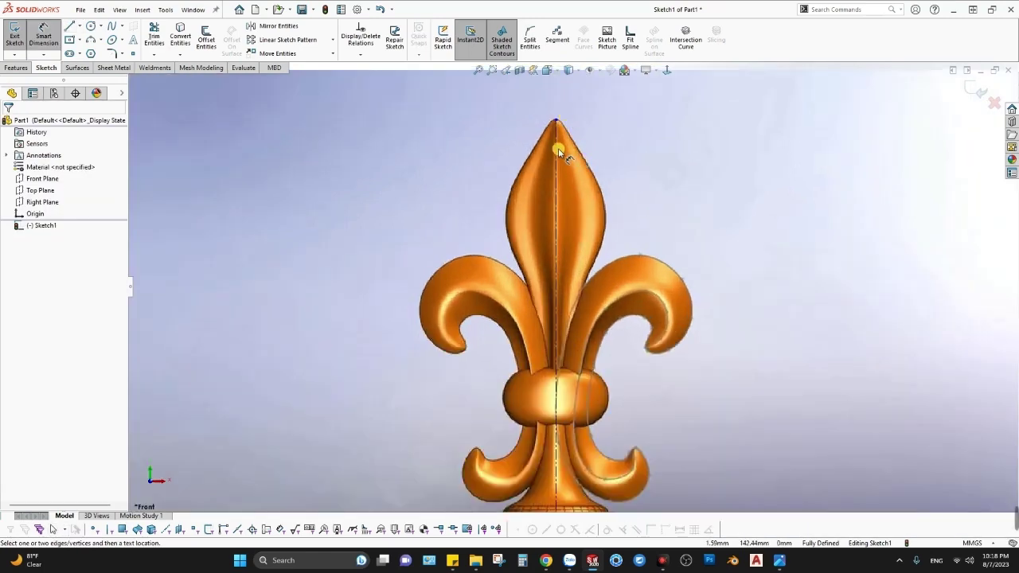
pyautogui.click(558, 153)
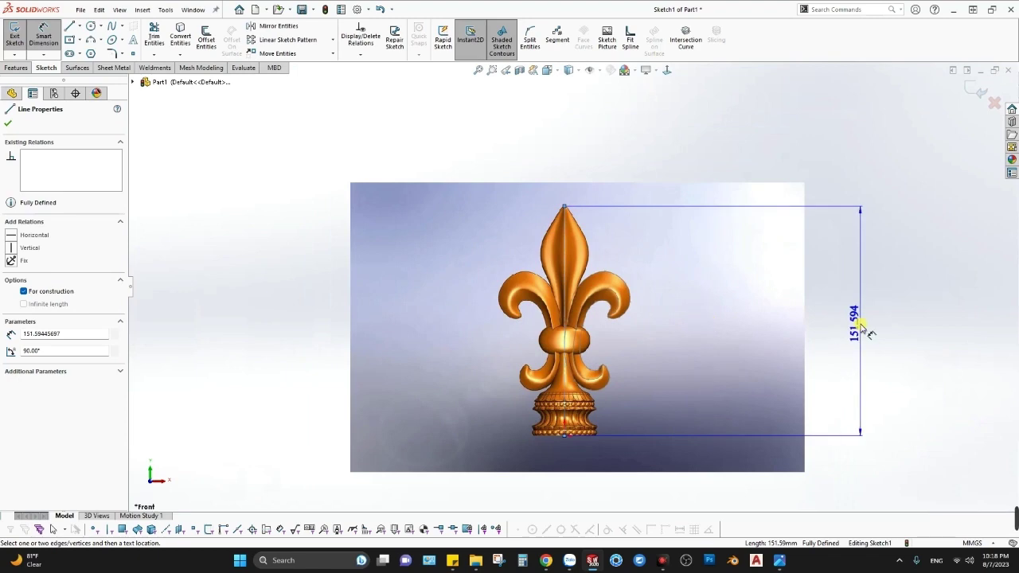
pyautogui.click(863, 327)
pyautogui.write('150')
pyautogui.press('Return')
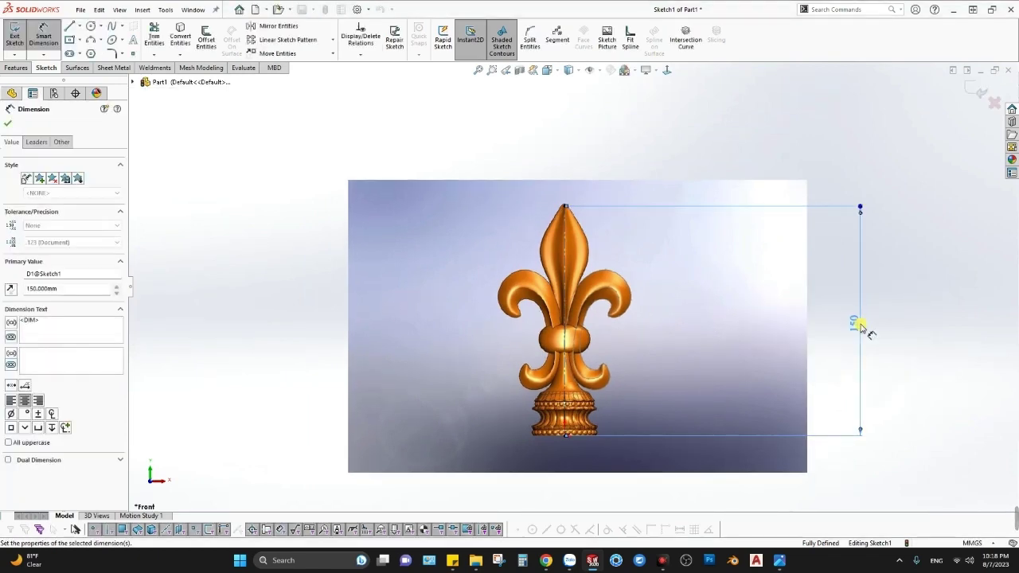
# Exit Sketch1 and reopen the Sketch Picture's properties from the FeatureManager tree.
pyautogui.scroll(-3, 581, 218)
pyautogui.scroll(-1, 580, 218)
pyautogui.scroll(1, 582, 220)
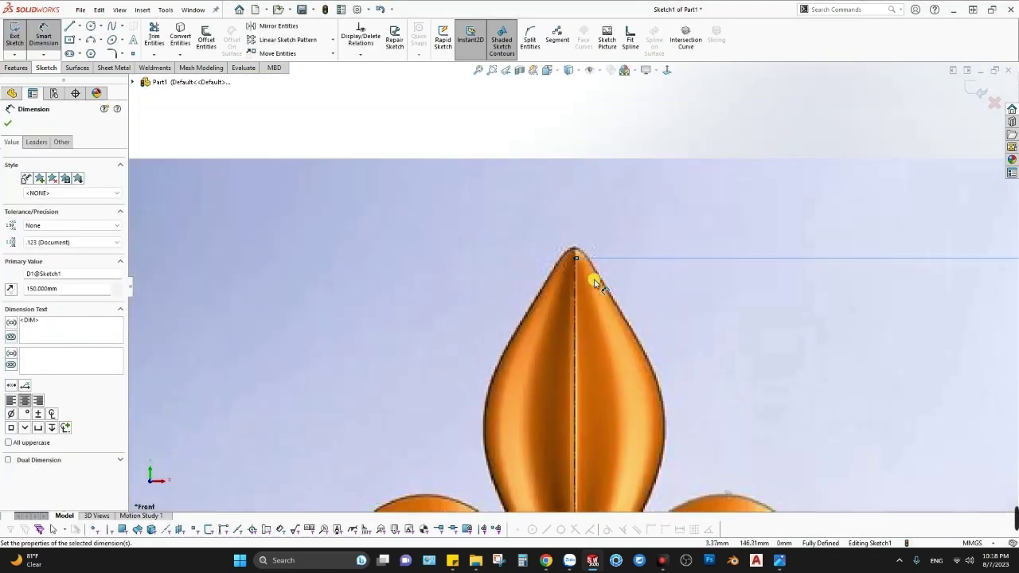
pyautogui.scroll(2, 594, 277)
pyautogui.scroll(3, 603, 308)
pyautogui.scroll(-2, 827, 363)
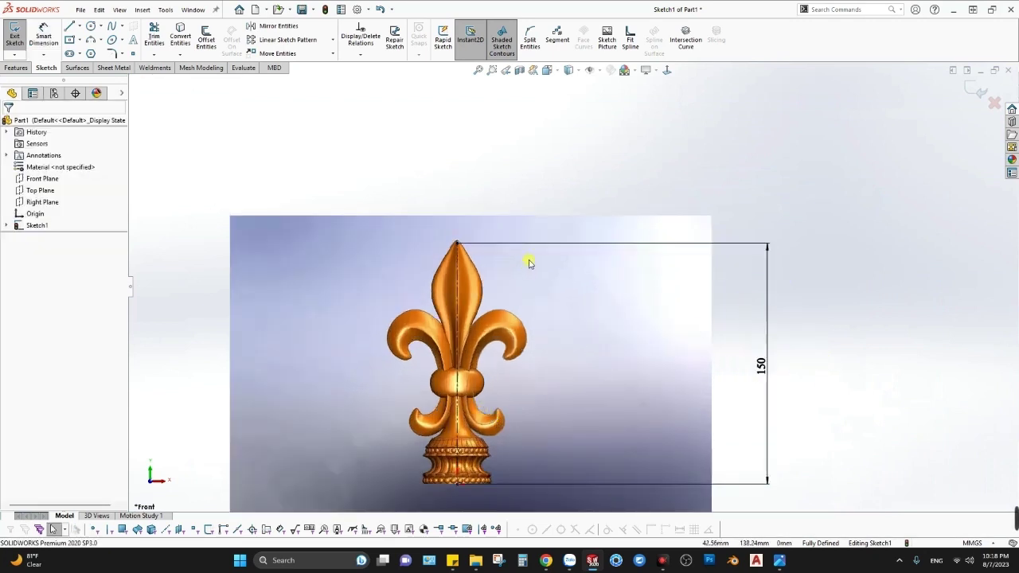
pyautogui.press('Escape')
pyautogui.click(968, 92)
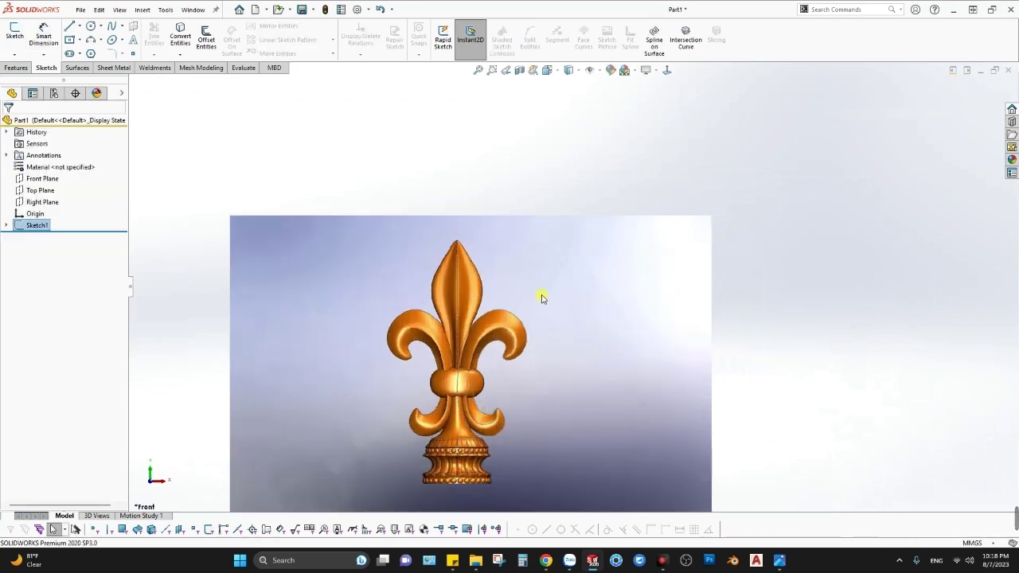
pyautogui.click(8, 228)
pyautogui.doubleClick(36, 237)
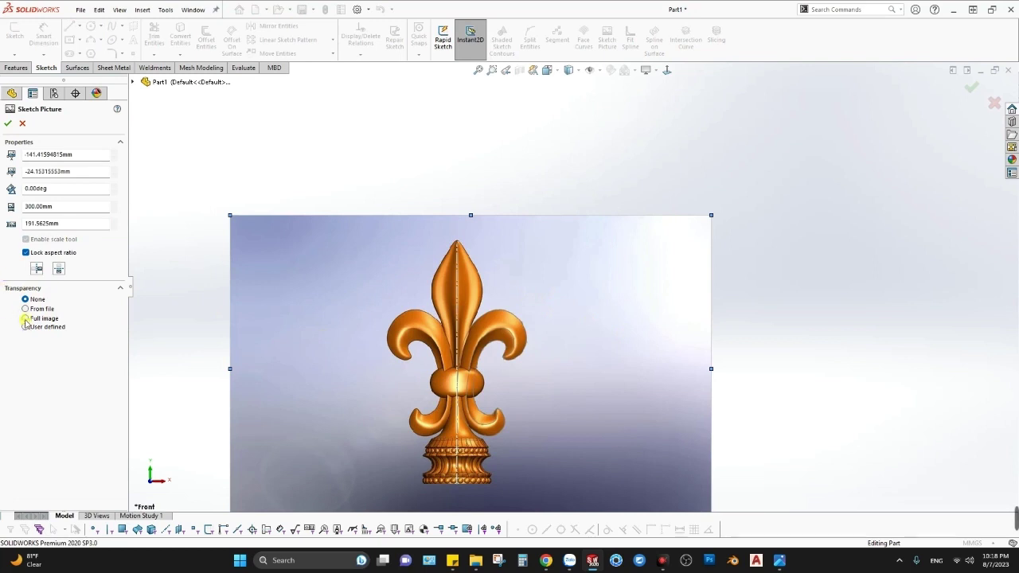
# Set the reference picture's transparency to 0.45 and accept it.
pyautogui.click(26, 319)
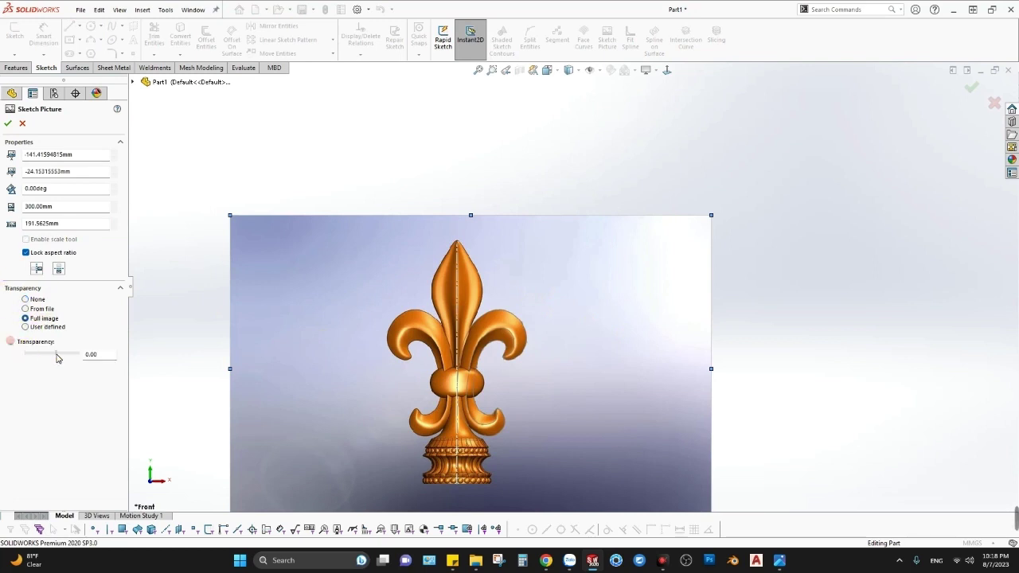
pyautogui.moveTo(56, 356); pyautogui.dragTo(56, 354)
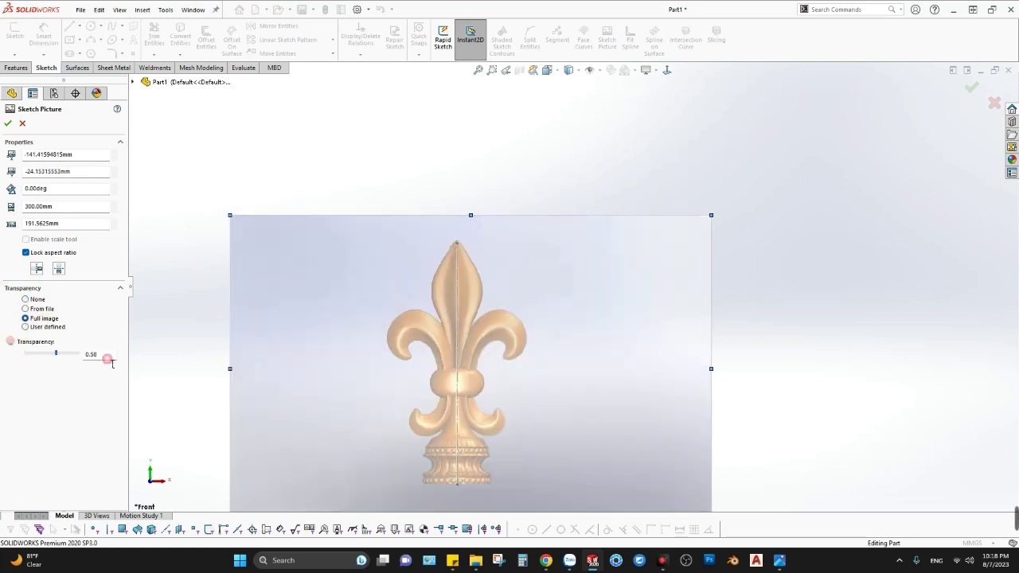
pyautogui.click(49, 355)
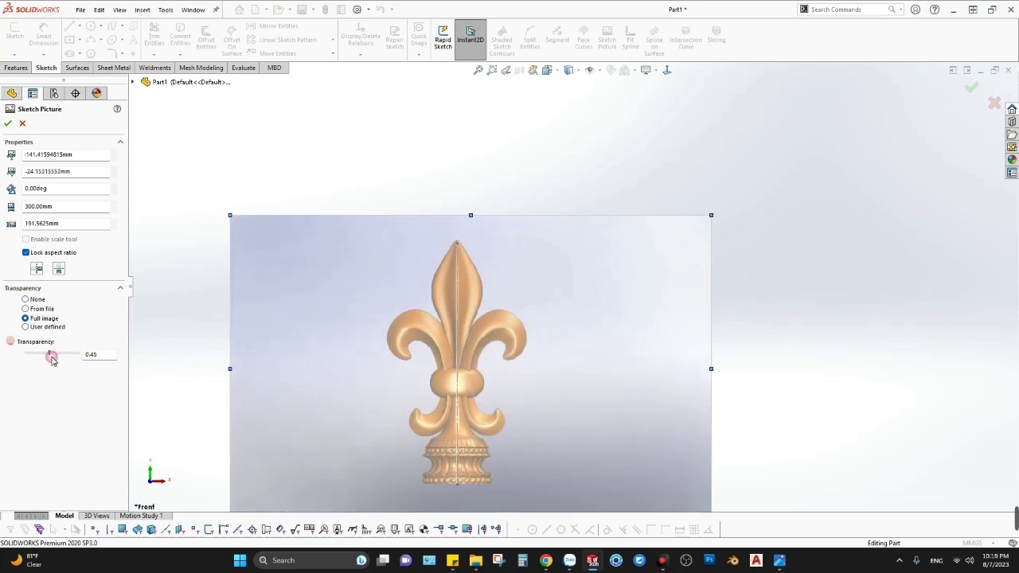
pyautogui.click(8, 125)
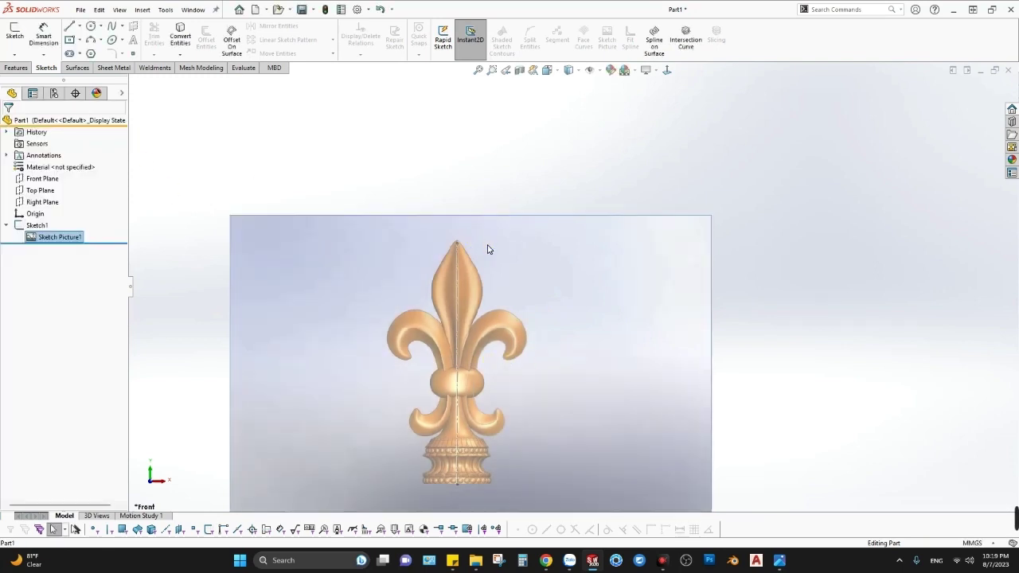
# Shrink the picture from its top-right corner and align its tip with the centerline.
pyautogui.scroll(-1, 489, 247)
pyautogui.click(502, 254)
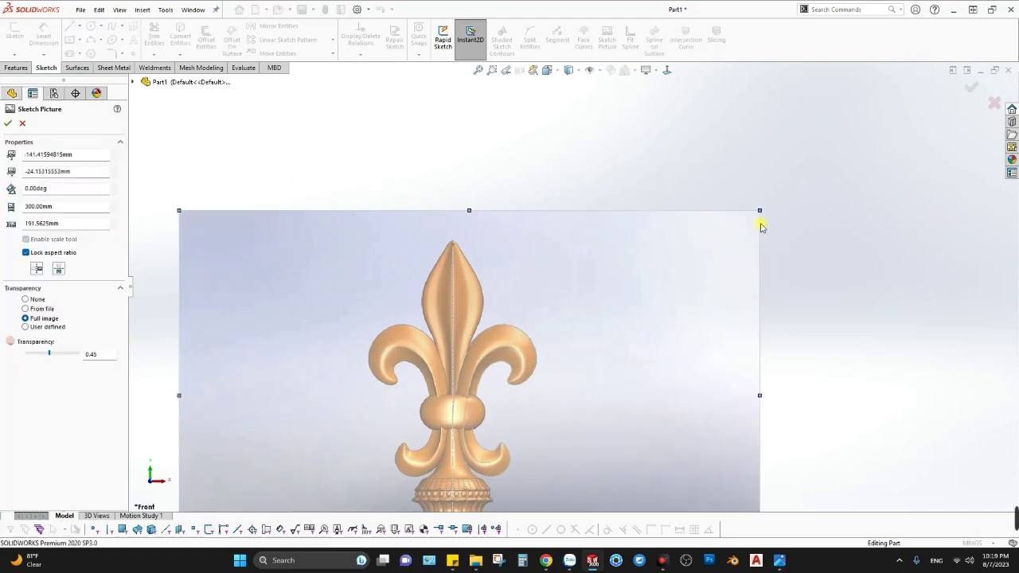
pyautogui.moveTo(760, 213); pyautogui.dragTo(756, 219)
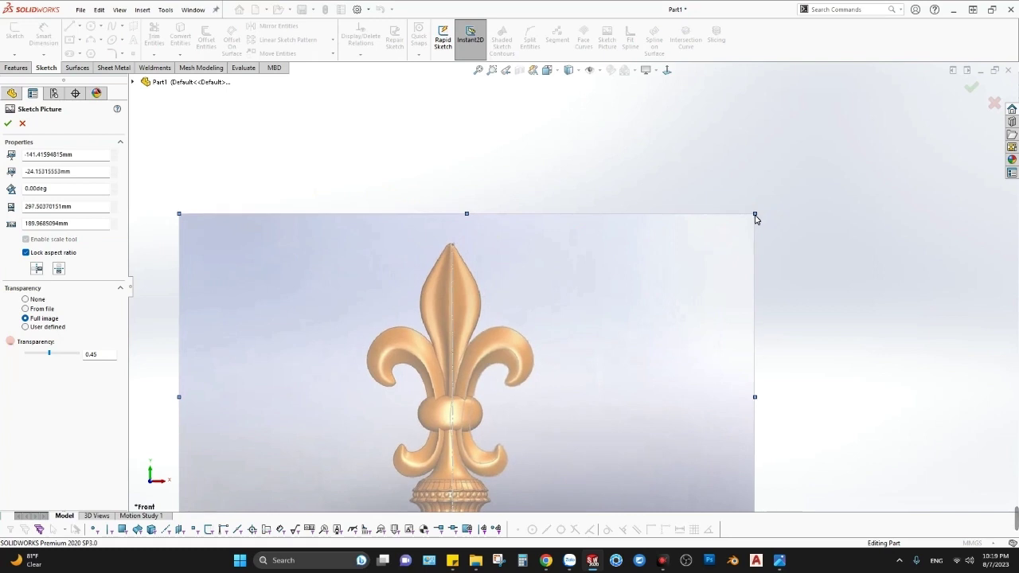
pyautogui.scroll(-2, 477, 263)
pyautogui.scroll(-2, 504, 254)
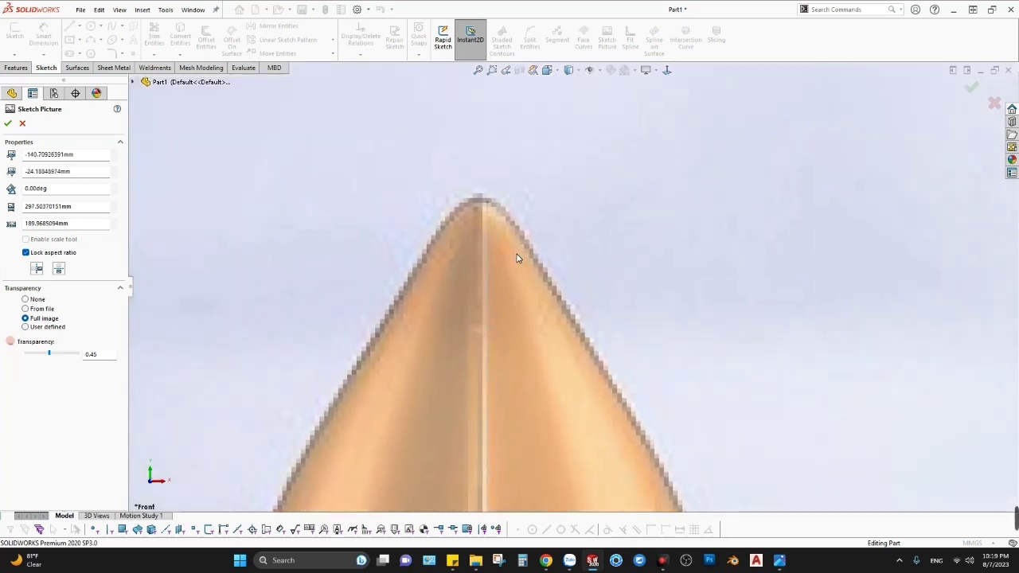
pyautogui.scroll(-1, 518, 258)
pyautogui.moveTo(524, 257); pyautogui.dragTo(523, 260)
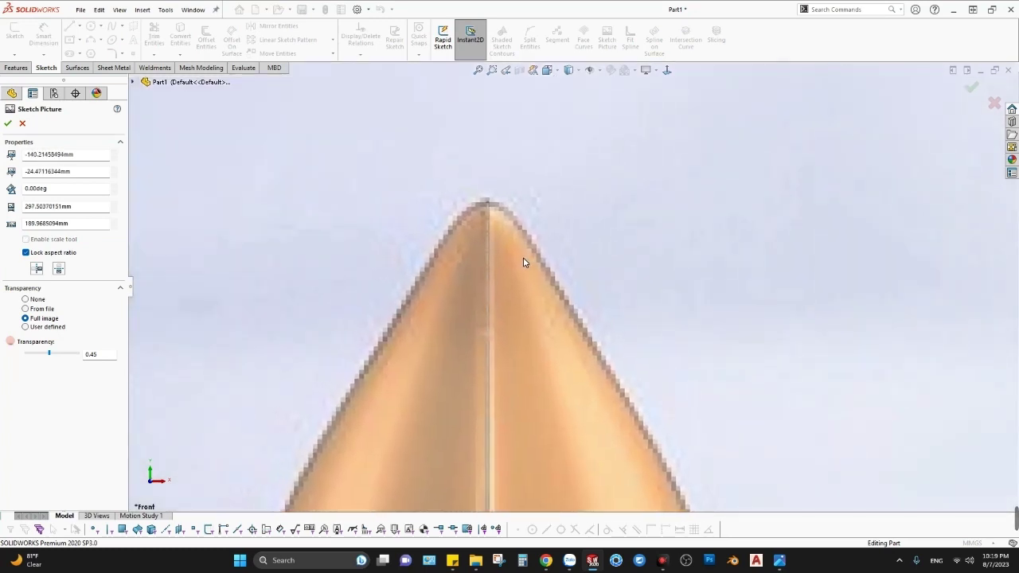
# Fine-tune the picture to 296.756 mm wide, centre it on the centerline, and accept.
pyautogui.scroll(2, 520, 338)
pyautogui.scroll(3, 520, 338)
pyautogui.scroll(-3, 587, 368)
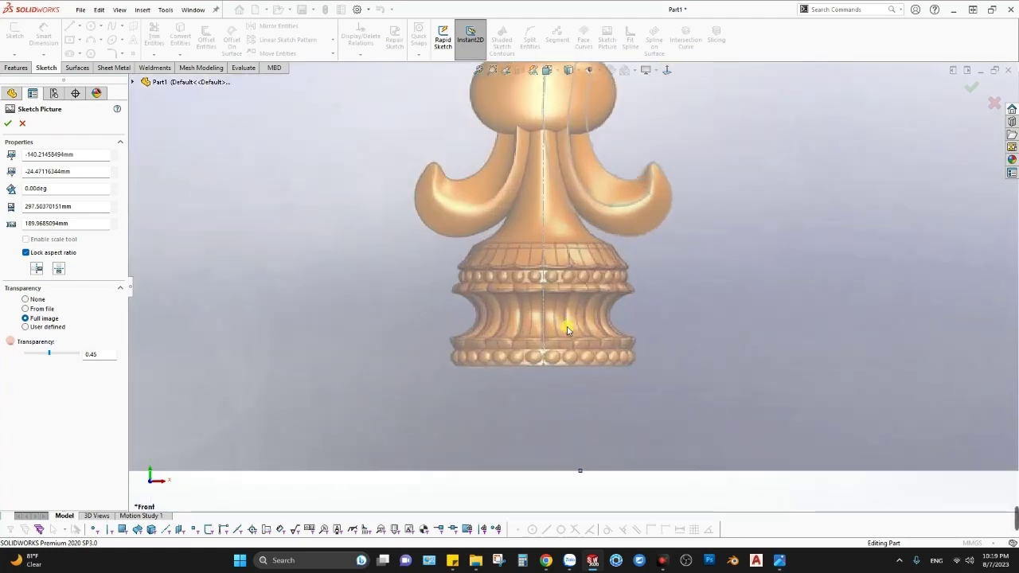
pyautogui.scroll(-2, 564, 328)
pyautogui.scroll(1, 533, 374)
pyautogui.scroll(2, 541, 359)
pyautogui.scroll(1, 677, 342)
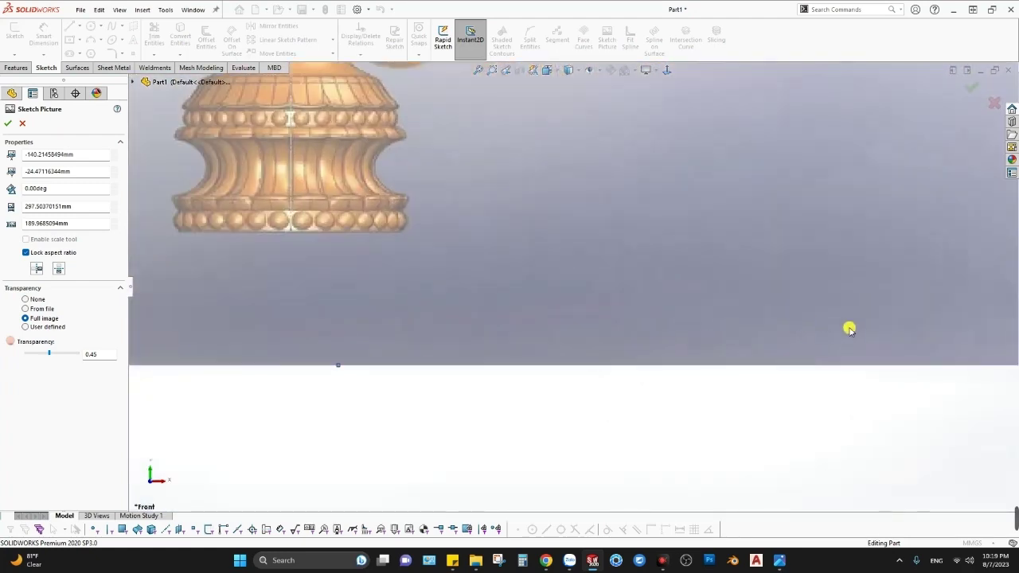
pyautogui.scroll(1, 849, 326)
pyautogui.moveTo(913, 336); pyautogui.dragTo(910, 332)
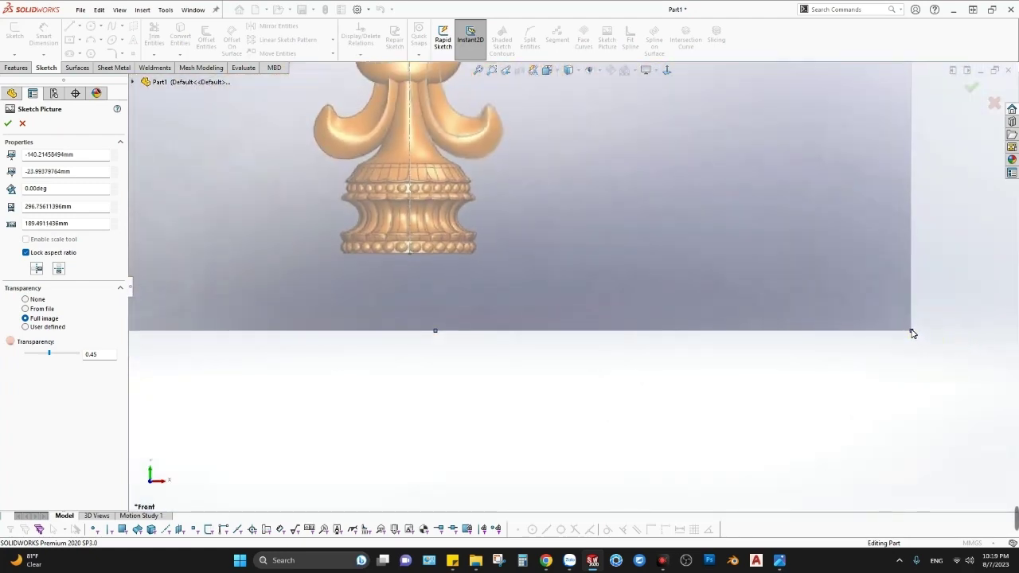
pyautogui.scroll(-3, 363, 251)
pyautogui.scroll(1, 451, 239)
pyautogui.moveTo(497, 237); pyautogui.dragTo(501, 236)
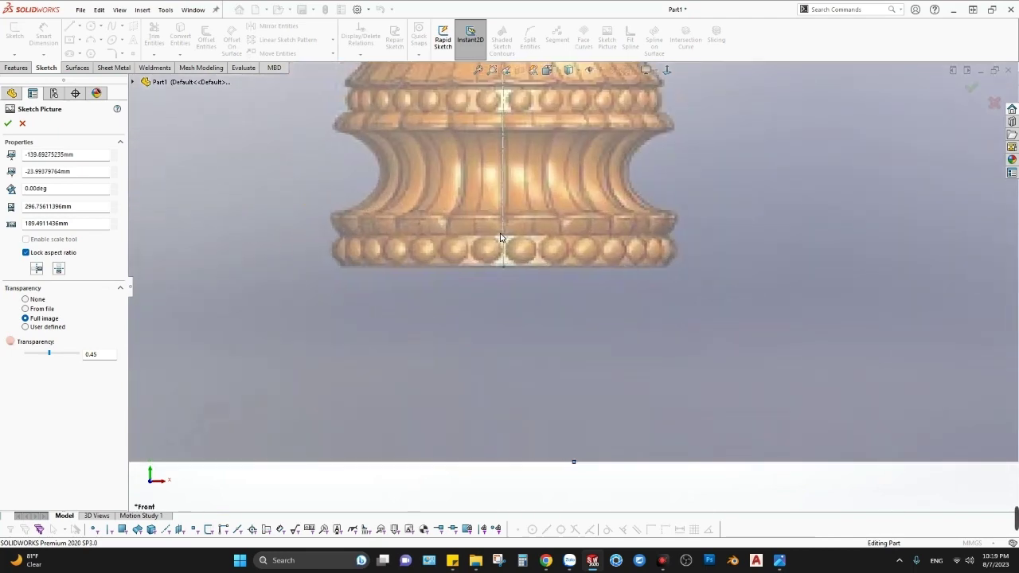
pyautogui.scroll(1, 549, 183)
pyautogui.scroll(-3, 533, 177)
pyautogui.scroll(-1, 531, 214)
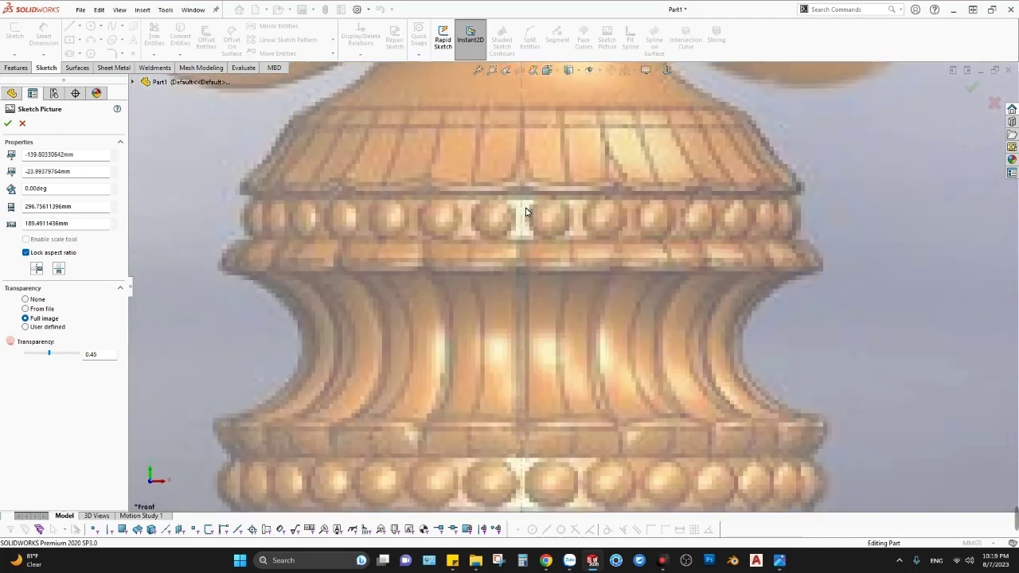
pyautogui.scroll(2, 526, 209)
pyautogui.scroll(2, 527, 203)
pyautogui.scroll(-3, 578, 91)
pyautogui.scroll(-2, 570, 91)
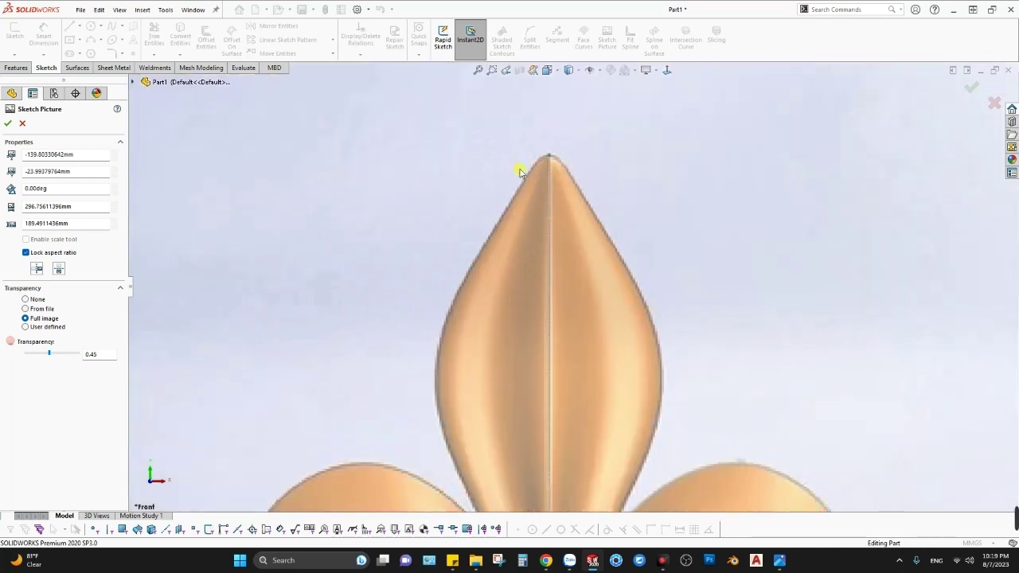
pyautogui.scroll(1, 594, 189)
pyautogui.scroll(1, 596, 264)
pyautogui.scroll(2, 600, 353)
pyautogui.scroll(1, 631, 286)
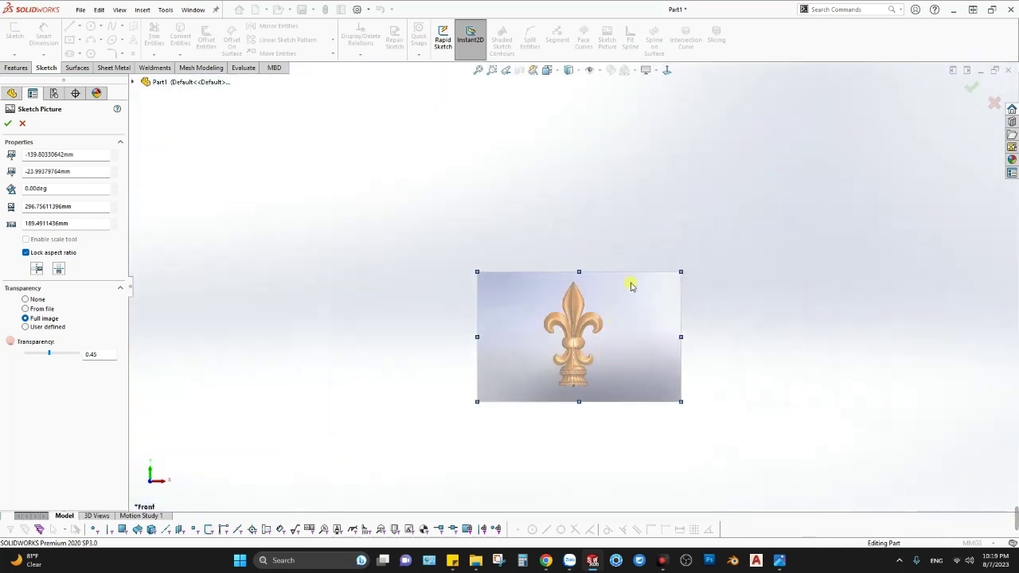
pyautogui.click(7, 123)
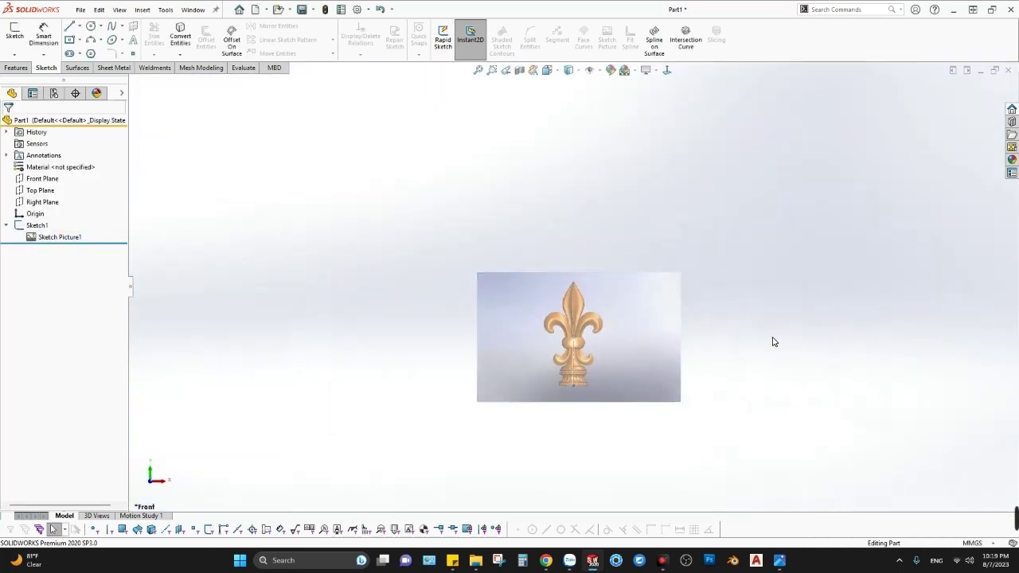
# Confirm the fleur-de-lis is 150 mm tall with a Smart Dimension, then bring up Save As.
pyautogui.click(5, 226)
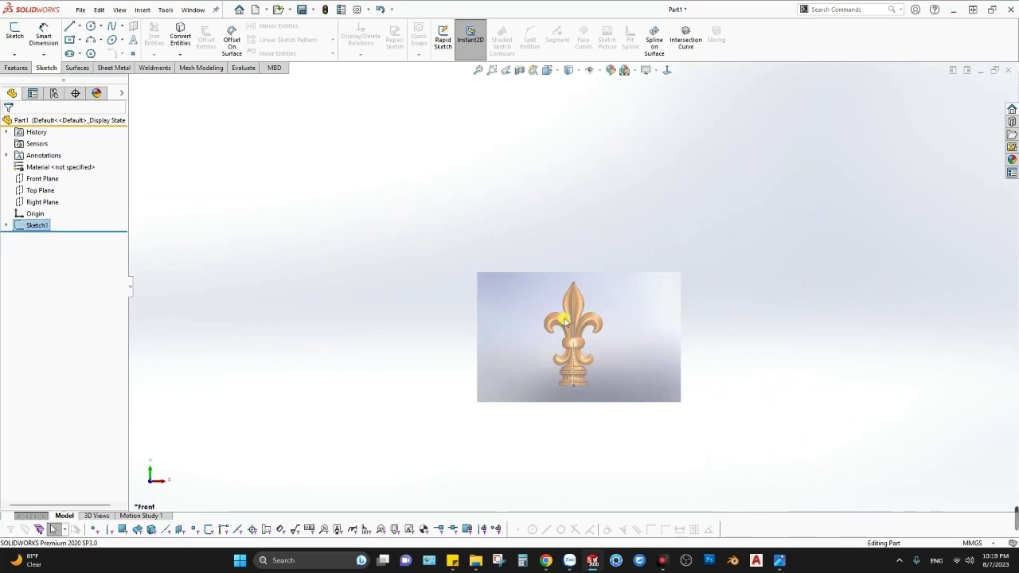
pyautogui.press('d')
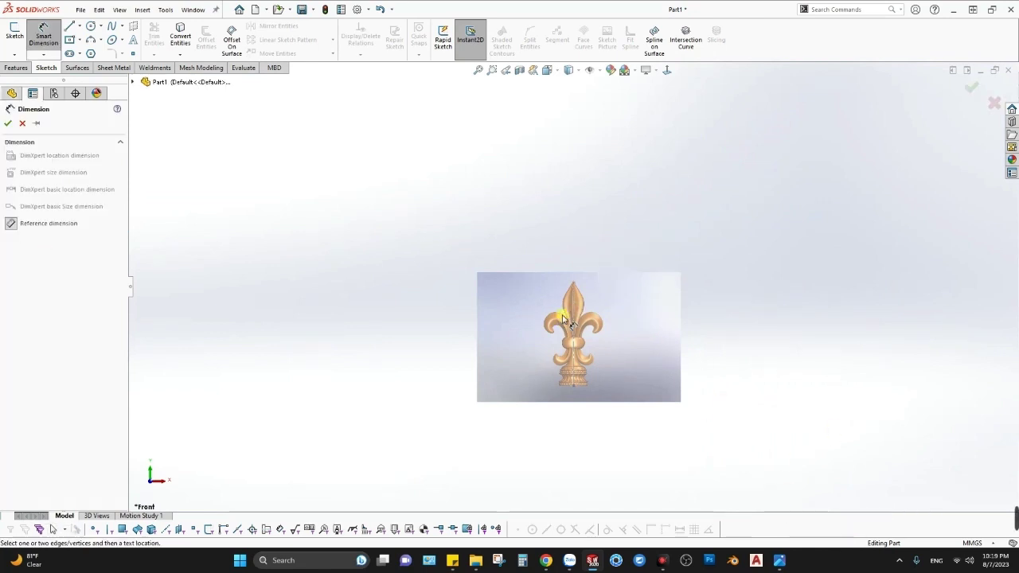
pyautogui.click(579, 303)
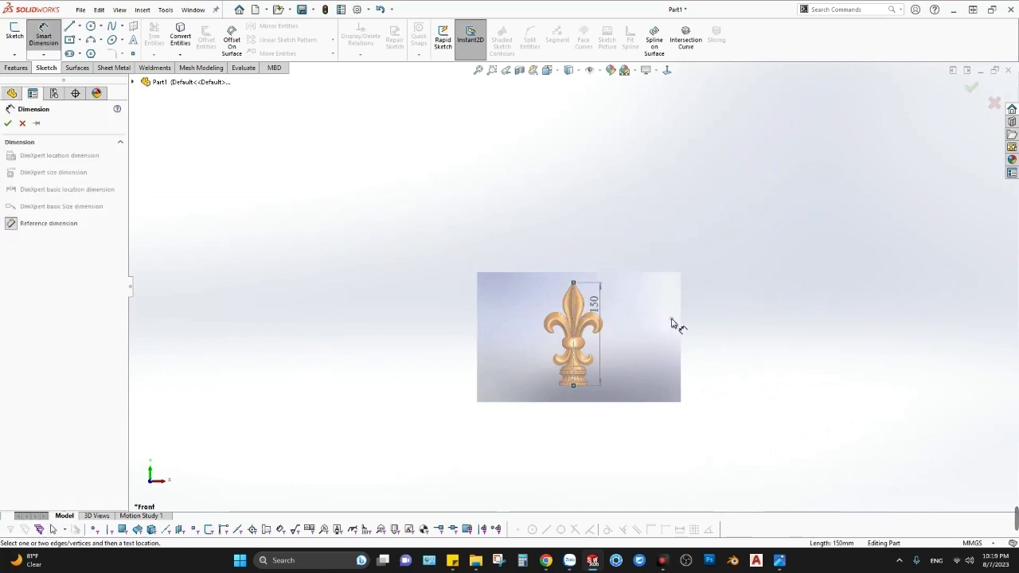
pyautogui.click(719, 332)
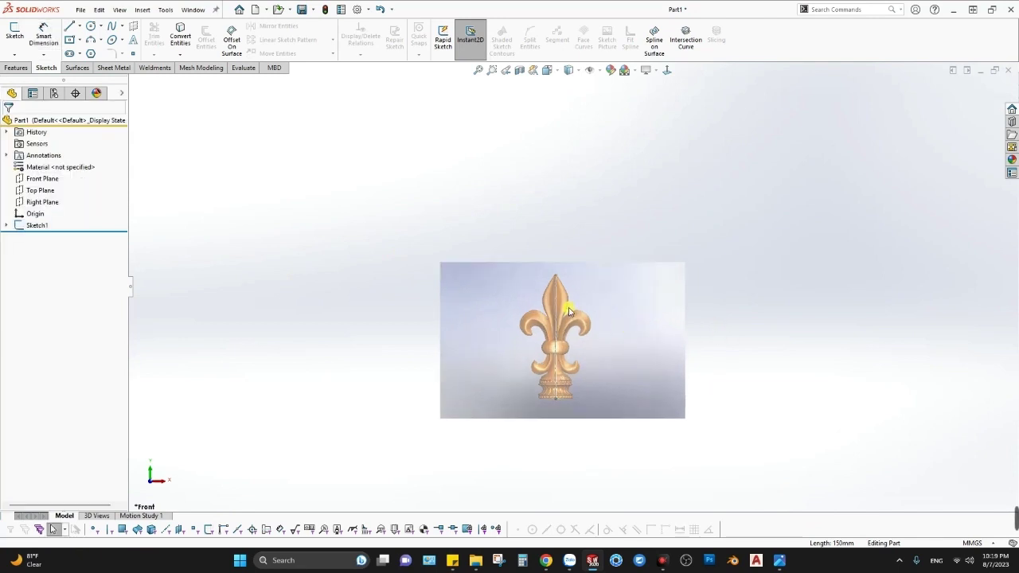
pyautogui.hotkey('ctrl', 's')
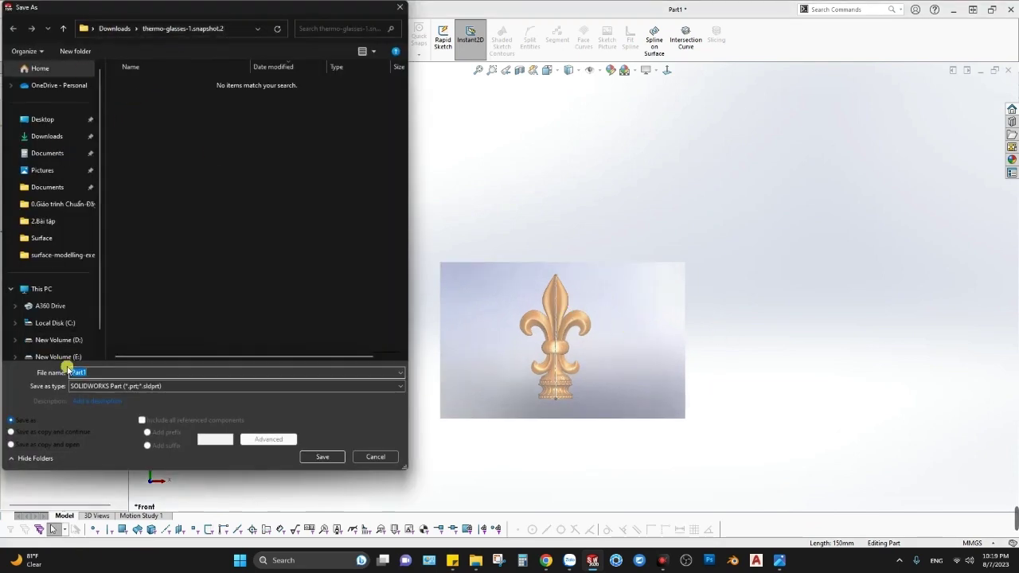
# Save the part as BT-01 in E:\0.Tài liệu SOLIDWORK\2.Bài tập\Surface.
pyautogui.click(67, 359)
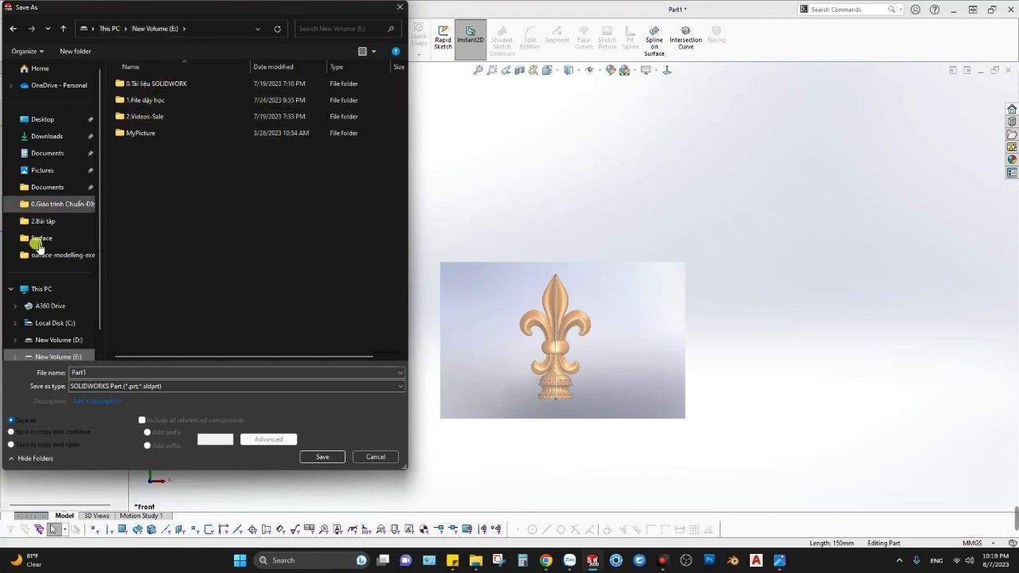
pyautogui.scroll(-2, 57, 315)
pyautogui.click(58, 323)
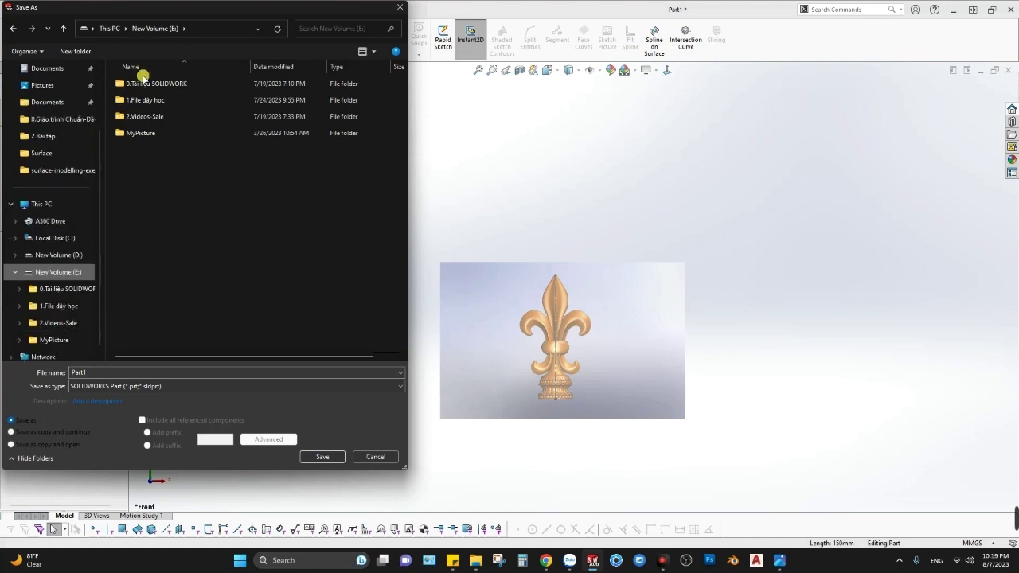
pyautogui.moveTo(146, 101)
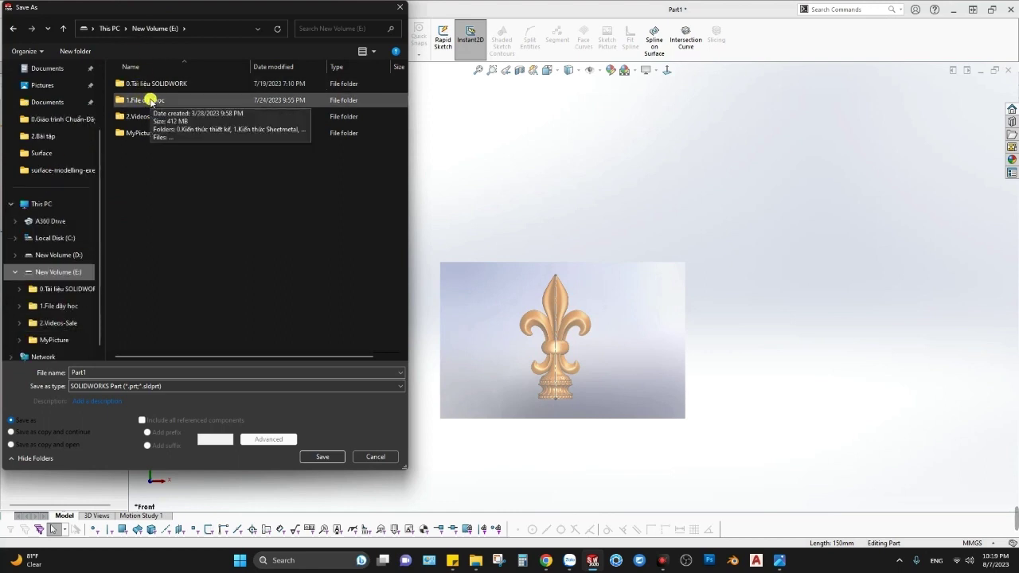
pyautogui.doubleClick(152, 84)
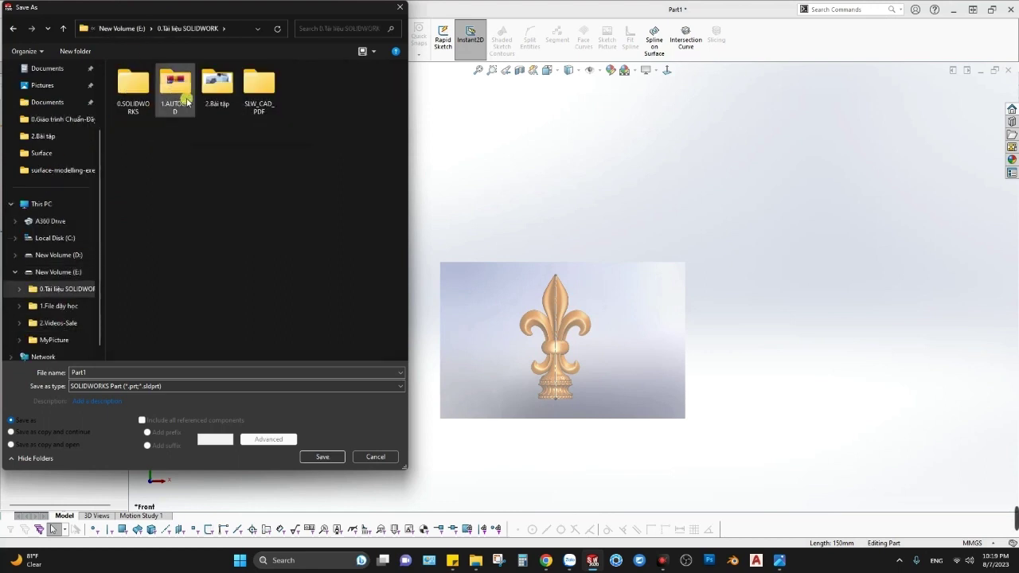
pyautogui.doubleClick(226, 89)
pyautogui.doubleClick(142, 200)
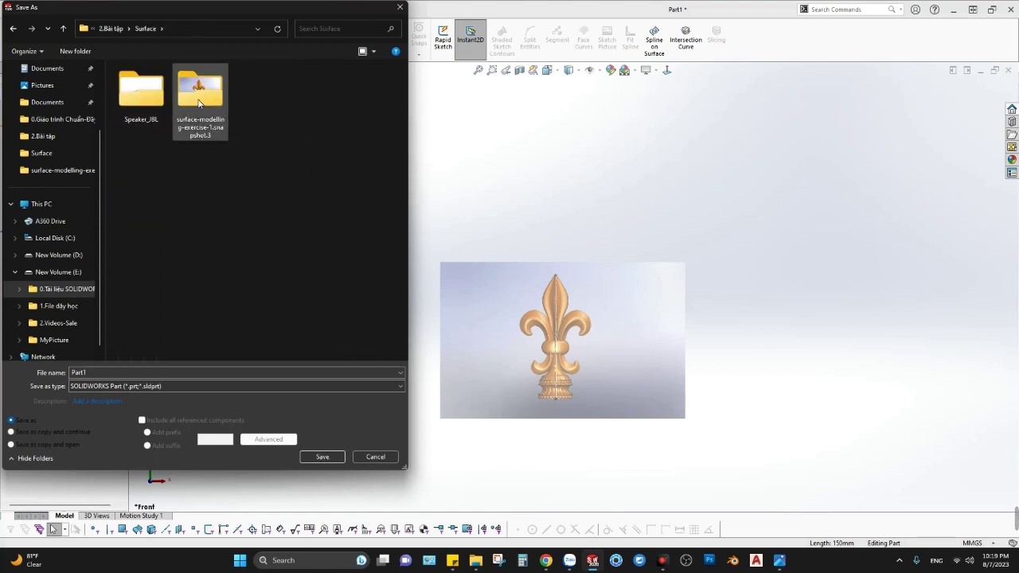
pyautogui.doubleClick(142, 368)
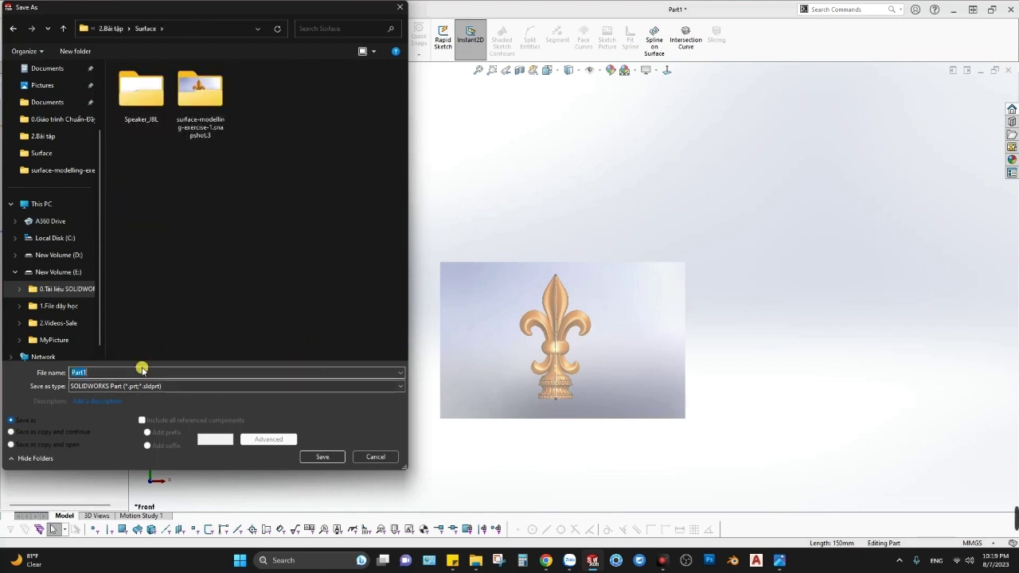
pyautogui.write('BT-01')
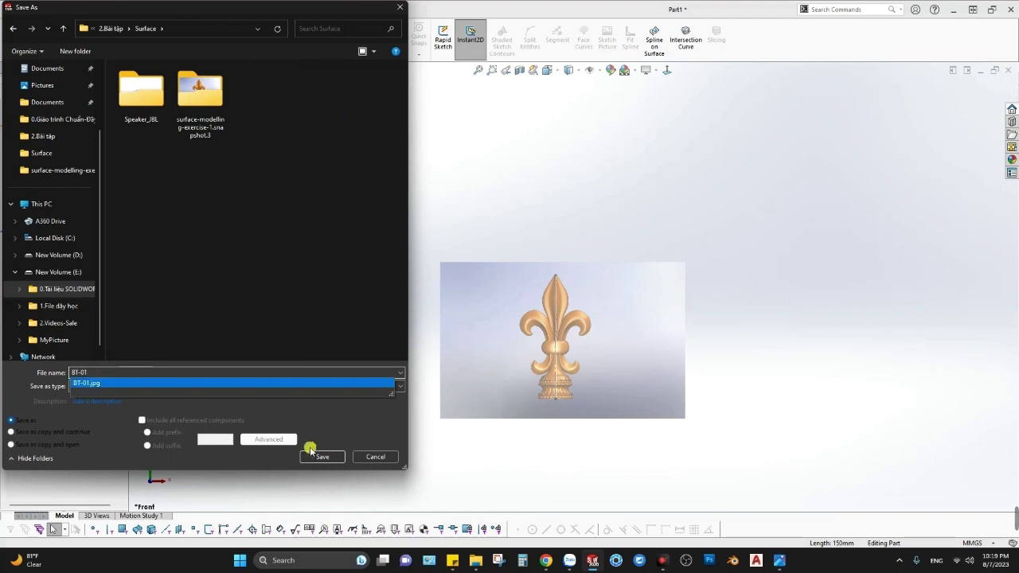
pyautogui.click(314, 454)
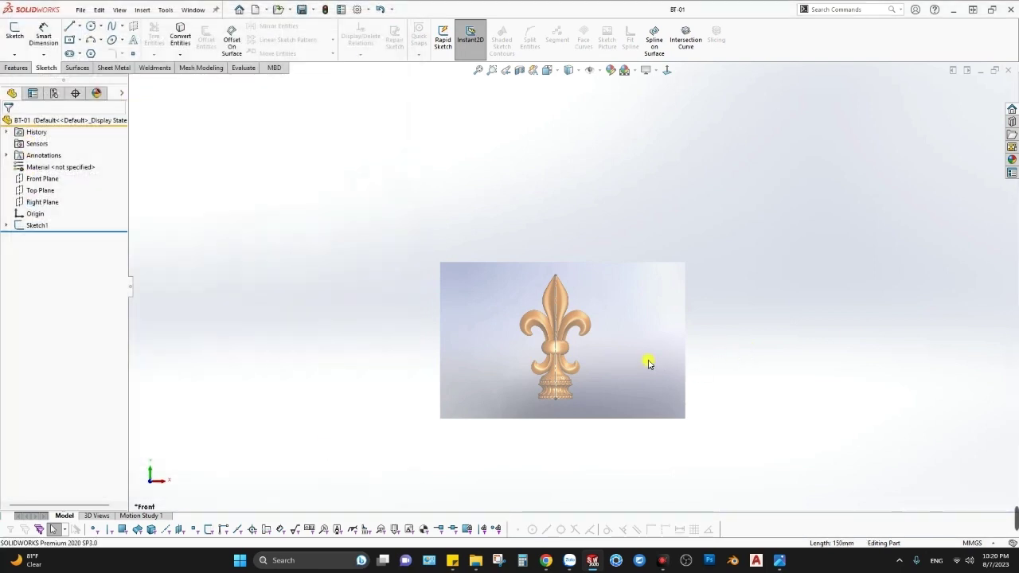
pyautogui.scroll(3, 548, 331)
pyautogui.scroll(1, 688, 319)
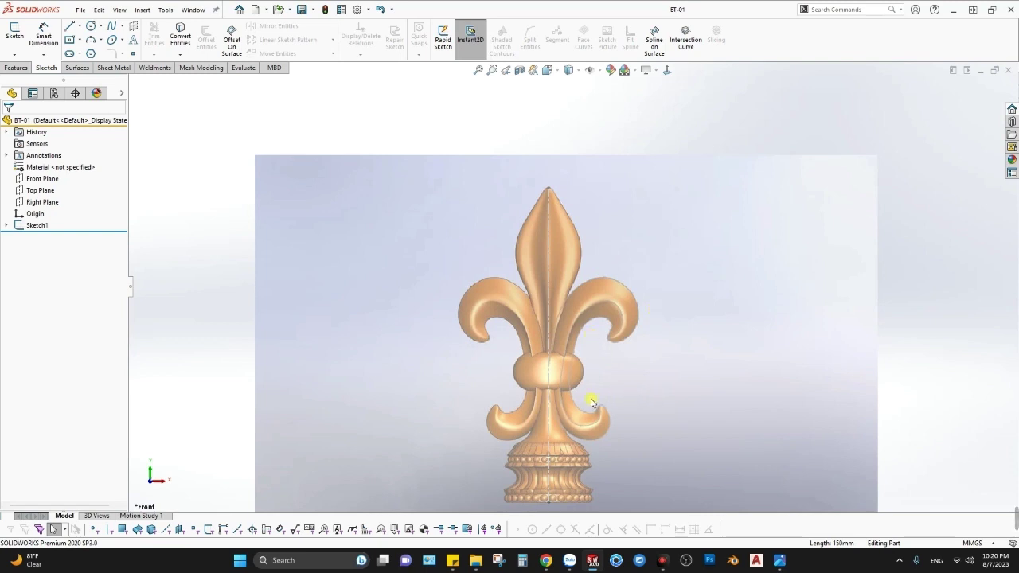
pyautogui.scroll(3, 580, 323)
pyautogui.scroll(-3, 575, 367)
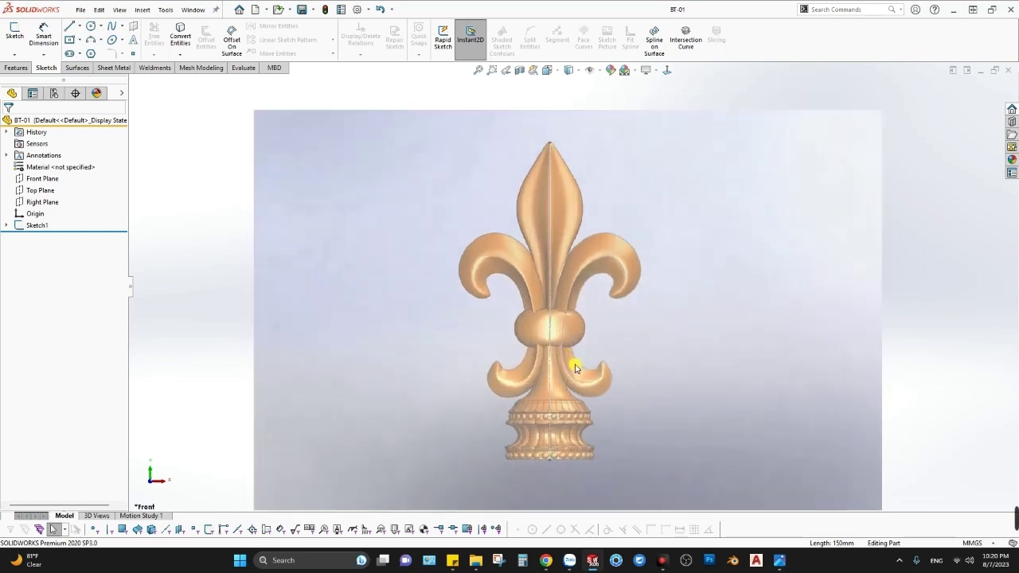
pyautogui.scroll(2, 609, 362)
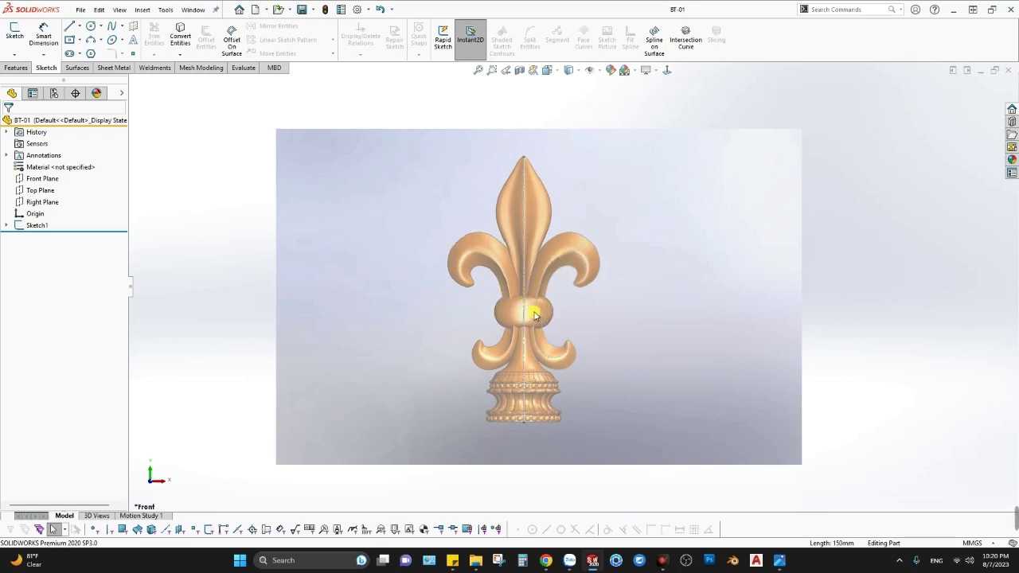
pyautogui.scroll(-1, 528, 336)
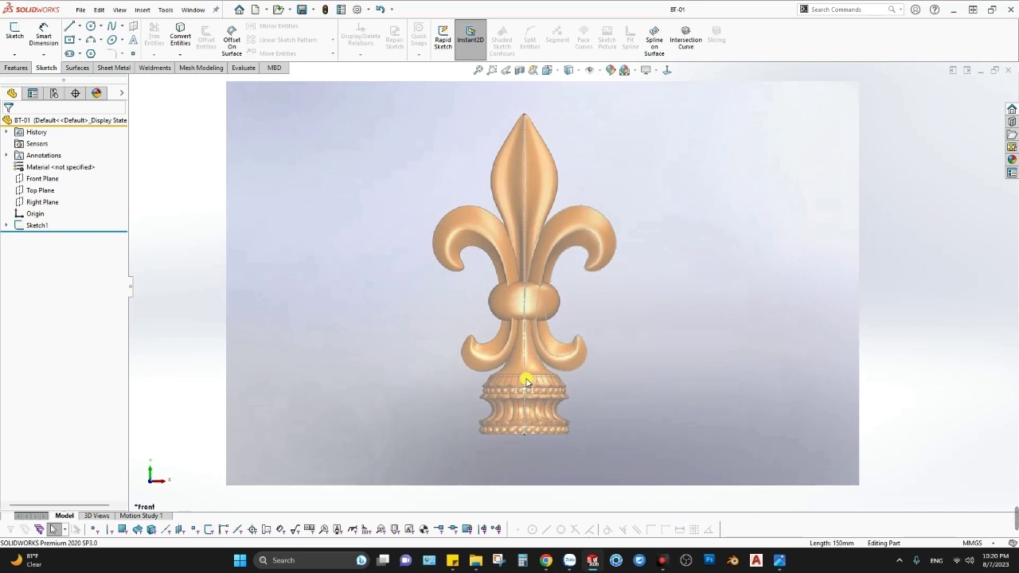
# Start a new sketch on Front Plane and resize the plane outline around the reference picture.
pyautogui.click(43, 178)
pyautogui.scroll(2, 605, 348)
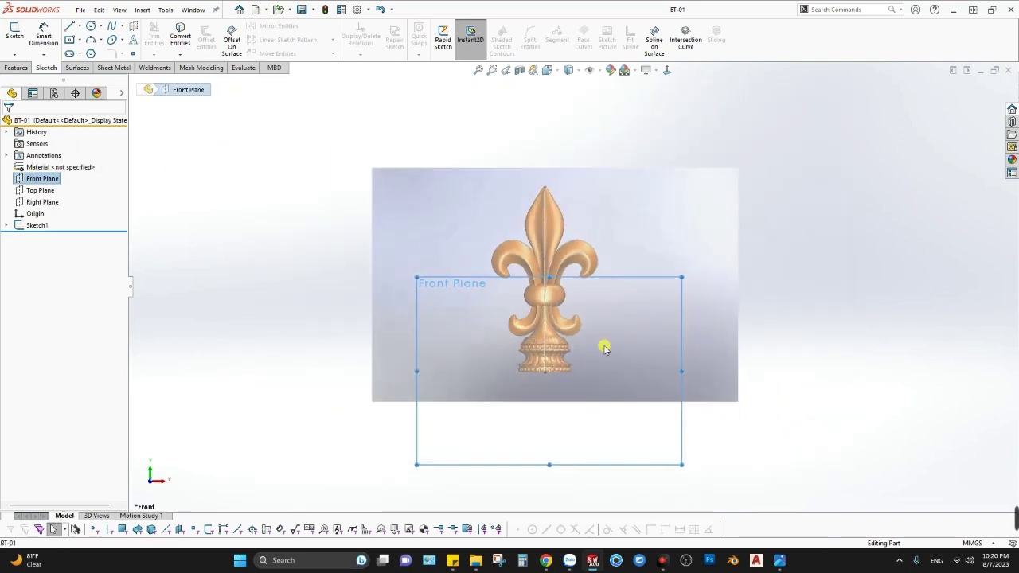
pyautogui.rightClick(639, 445)
pyautogui.click(666, 408)
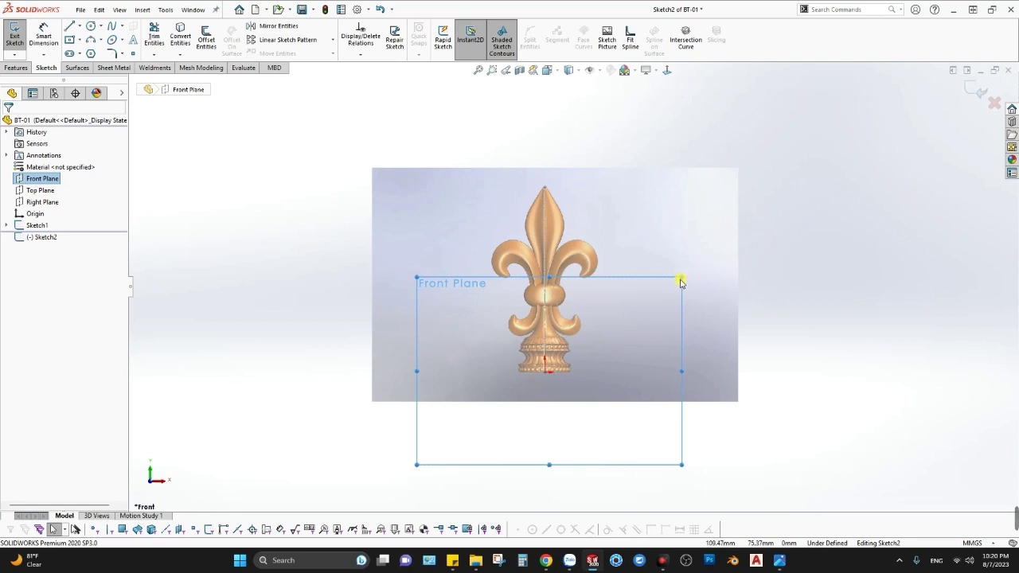
pyautogui.moveTo(681, 279)
pyautogui.mouseDown()
pyautogui.moveTo(724, 103)
pyautogui.moveTo(738, 111)
pyautogui.mouseUp()
pyautogui.moveTo(428, 110); pyautogui.dragTo(362, 117)
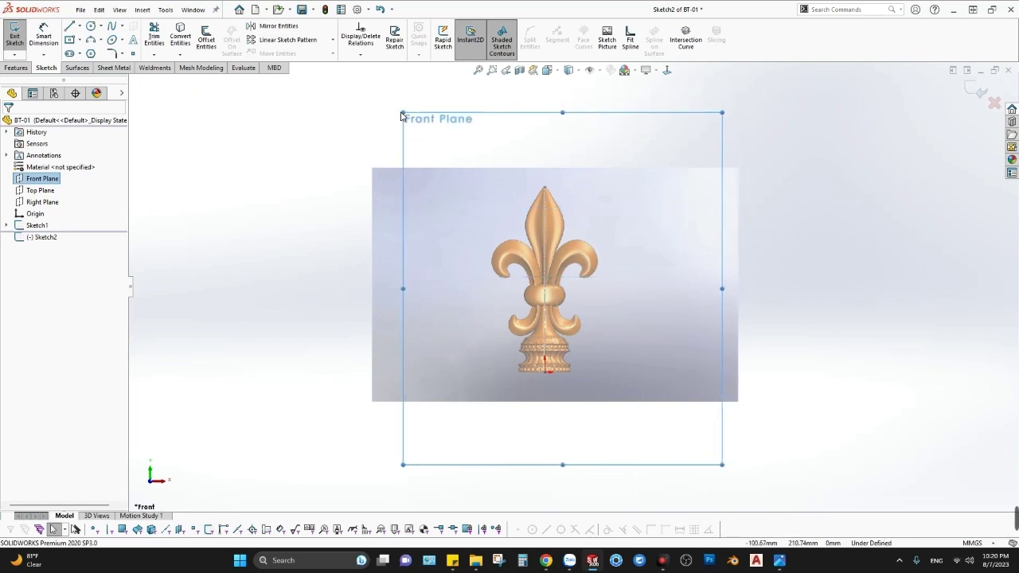
pyautogui.click(852, 287)
pyautogui.scroll(-2, 540, 231)
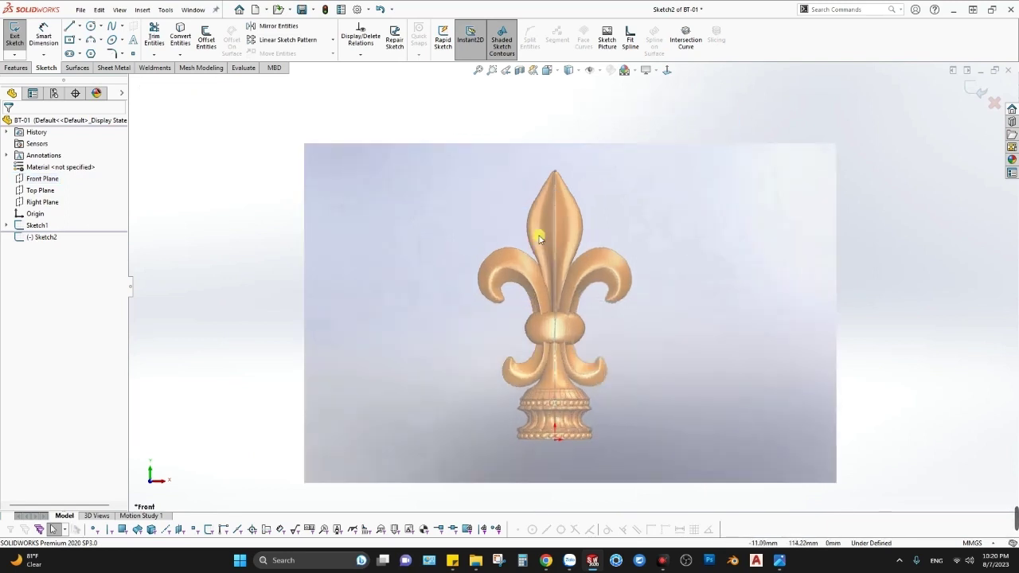
pyautogui.scroll(-2, 573, 370)
# Draw a vertical centreline from the fleur-de-lis tip down to the bottom of the base.
pyautogui.press('l')
pyautogui.scroll(2, 539, 166)
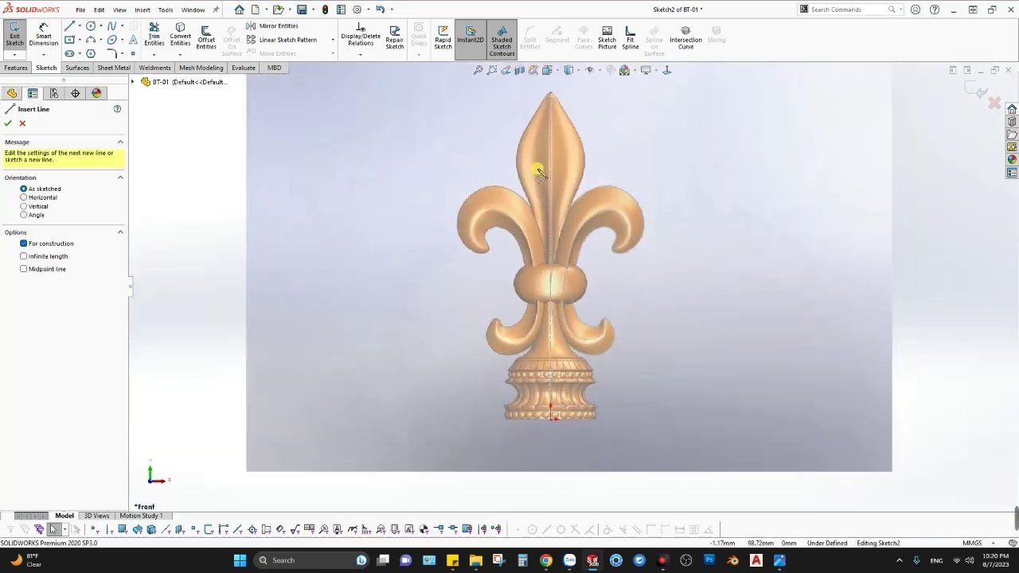
pyautogui.click(552, 127)
pyautogui.scroll(-2, 561, 334)
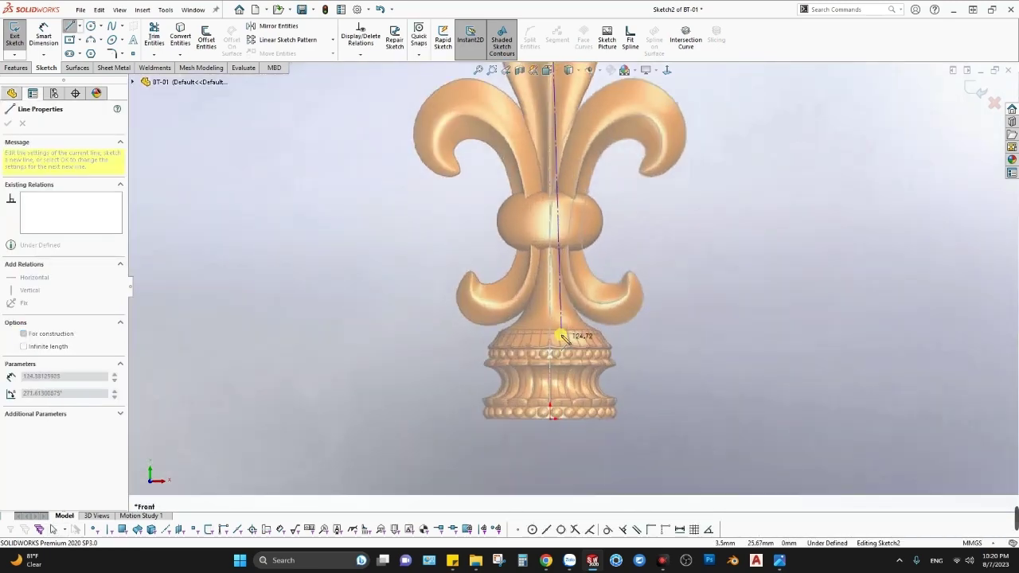
pyautogui.scroll(-1, 555, 326)
pyautogui.click(551, 329)
pyautogui.press('Escape')
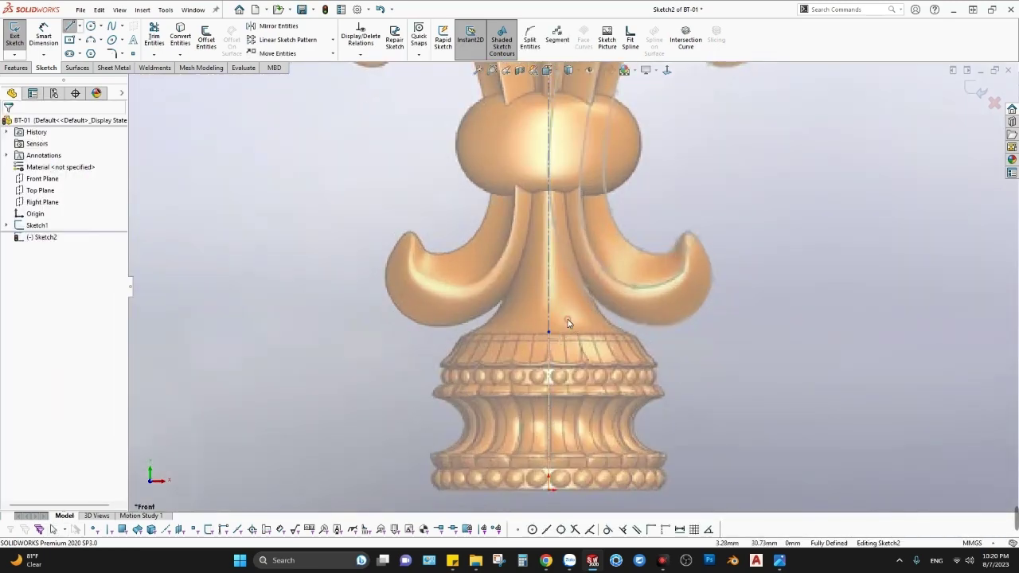
# Dimension the centre construction line's length at 121 mm.
pyautogui.click(550, 263)
pyautogui.scroll(2, 719, 186)
pyautogui.scroll(1, 800, 203)
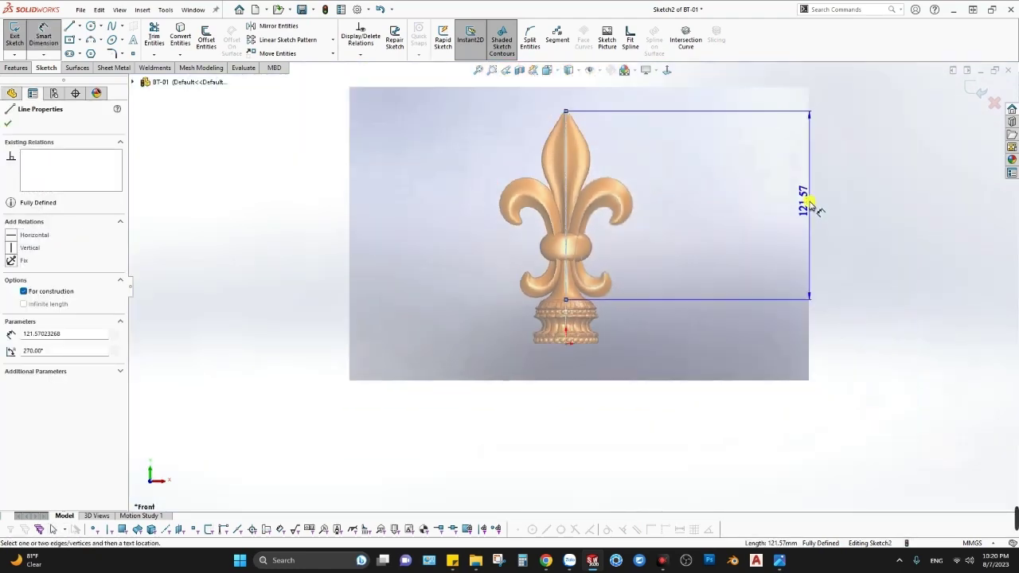
pyautogui.click(836, 211)
pyautogui.write('1')
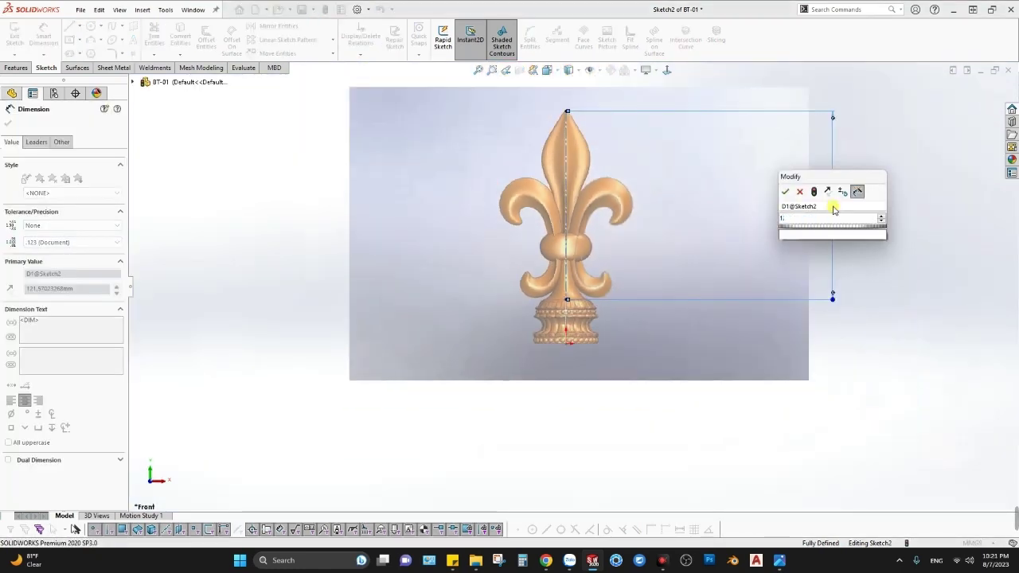
pyautogui.write('21')
pyautogui.press('Return')
pyautogui.scroll(-2, 575, 296)
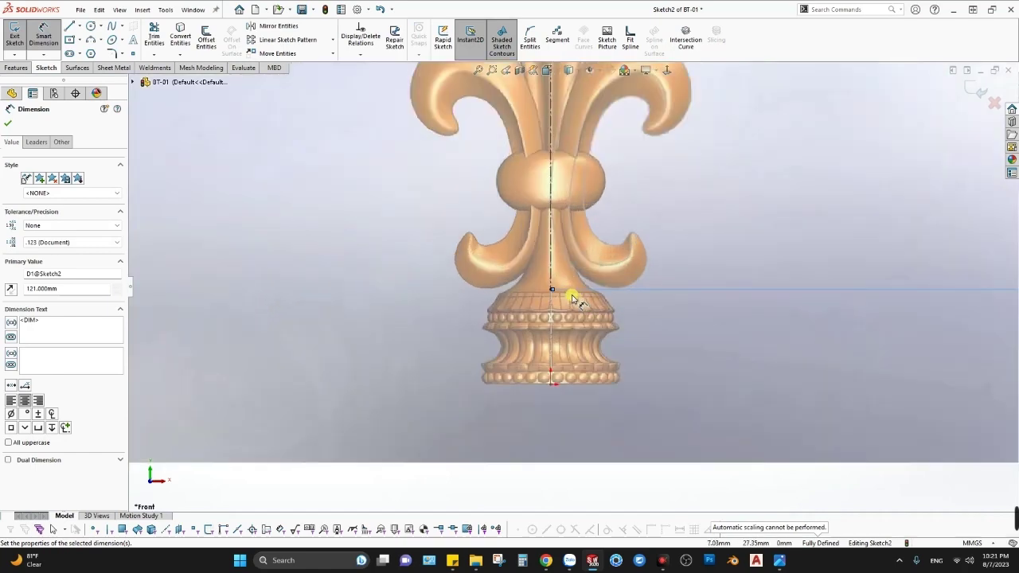
pyautogui.scroll(-2, 558, 286)
pyautogui.scroll(3, 621, 257)
pyautogui.press('Escape')
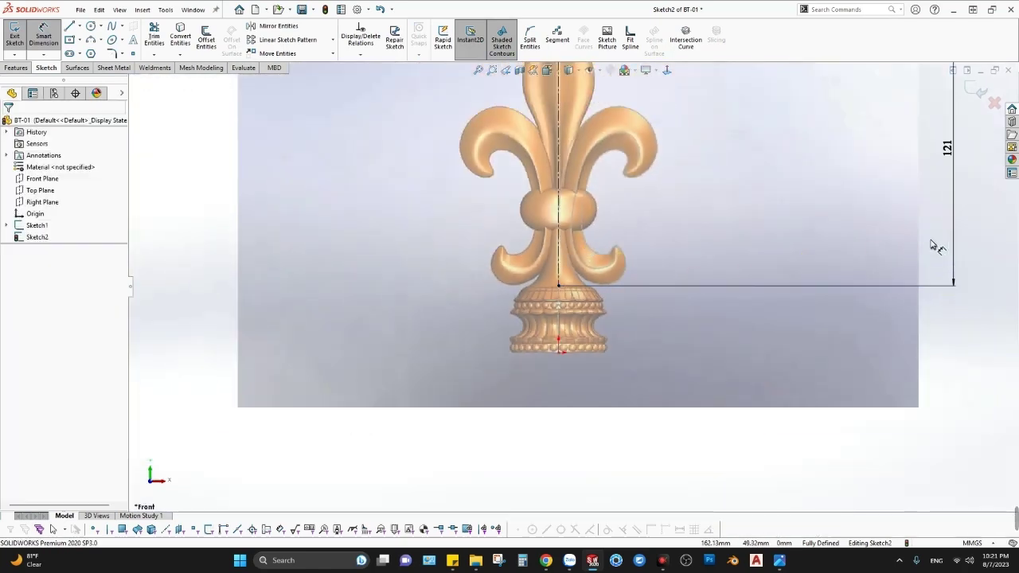
pyautogui.press('Escape')
# Inspect the length dimension and the centreline's bottom endpoint.
pyautogui.moveTo(978, 309); pyautogui.dragTo(935, 217)
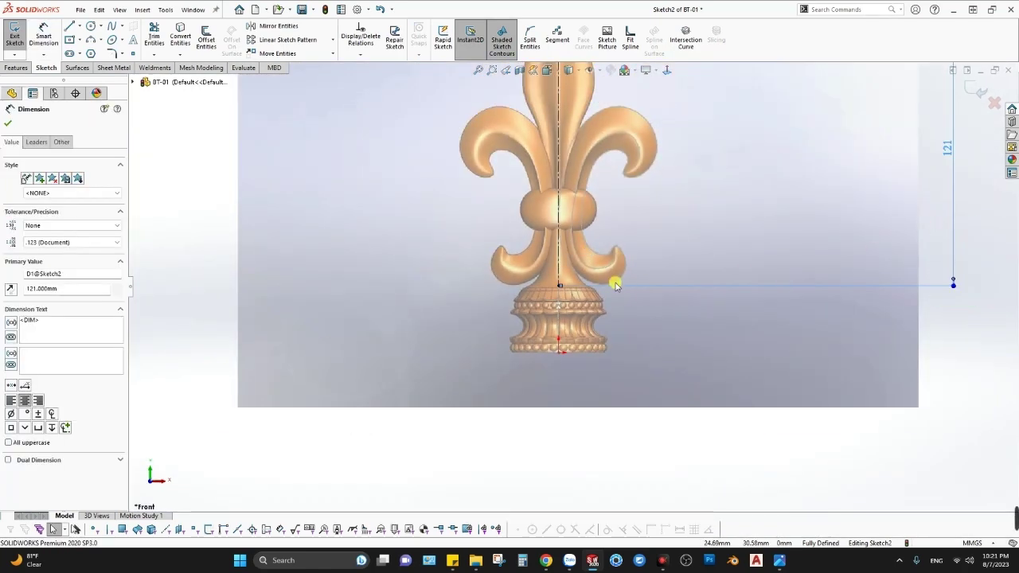
pyautogui.click(616, 285)
pyautogui.scroll(-2, 552, 284)
pyautogui.scroll(-3, 552, 284)
pyautogui.scroll(-3, 553, 284)
pyautogui.click(544, 323)
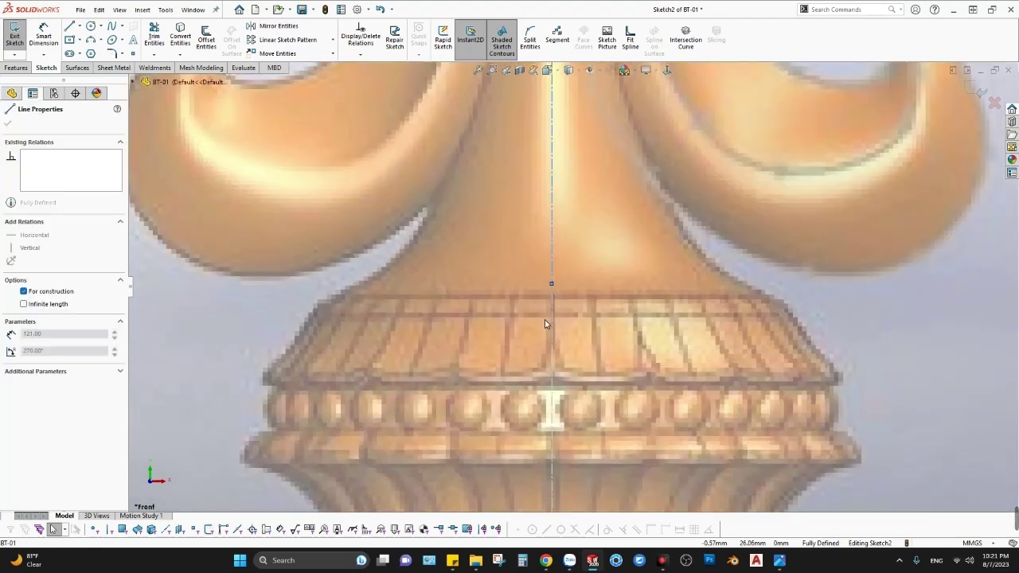
pyautogui.click(552, 285)
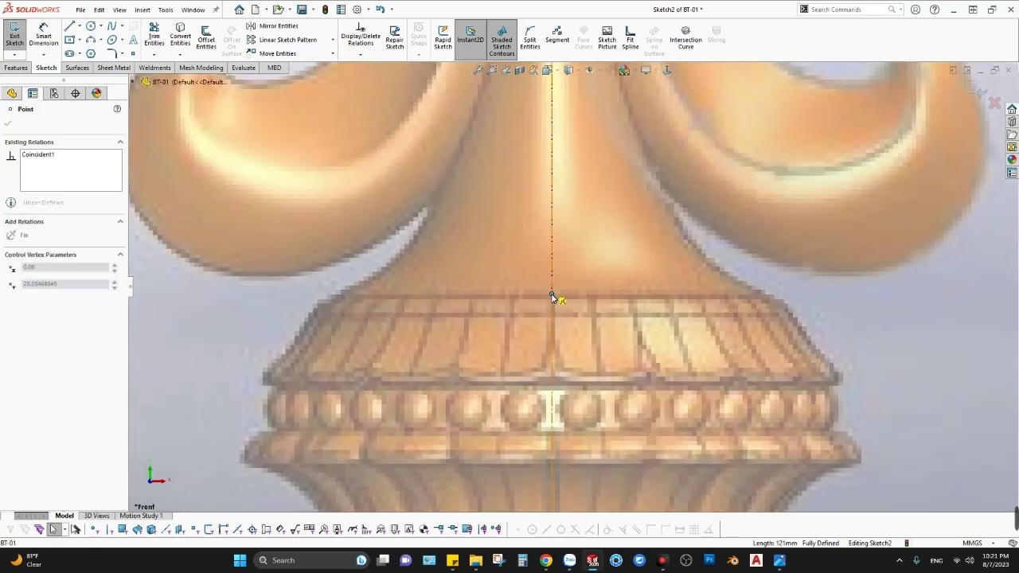
pyautogui.press('Escape')
pyautogui.scroll(8, 557, 291)
# Re-dimension the centre construction line, fixing its final length at 122 mm.
pyautogui.click(569, 227)
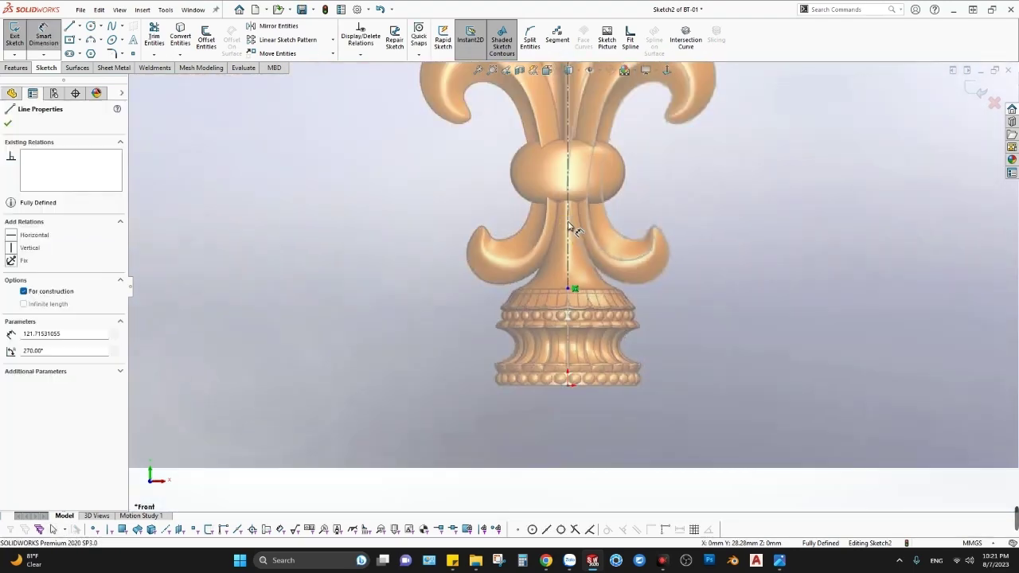
pyautogui.press('d')
pyautogui.scroll(3, 569, 238)
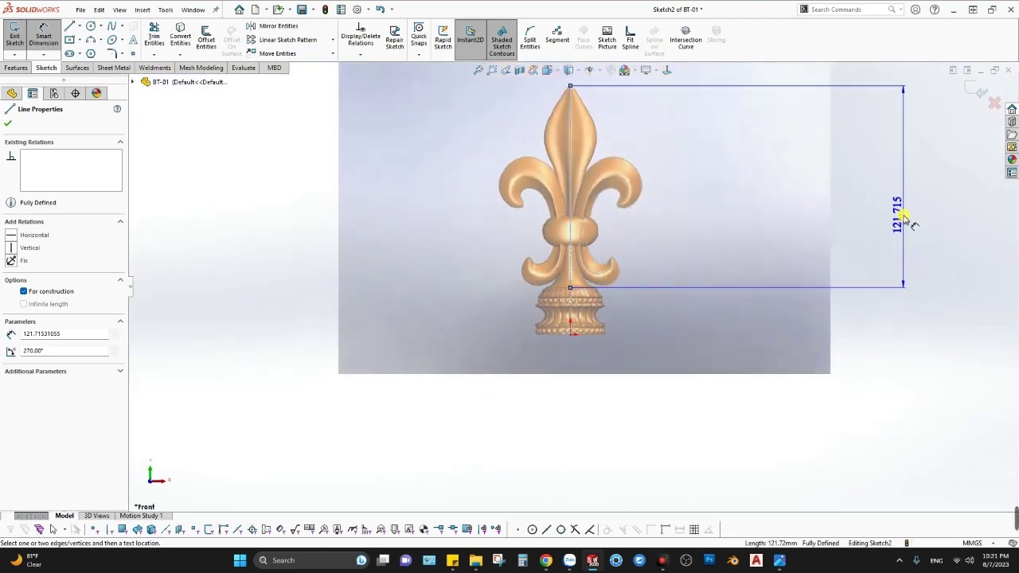
pyautogui.click(904, 219)
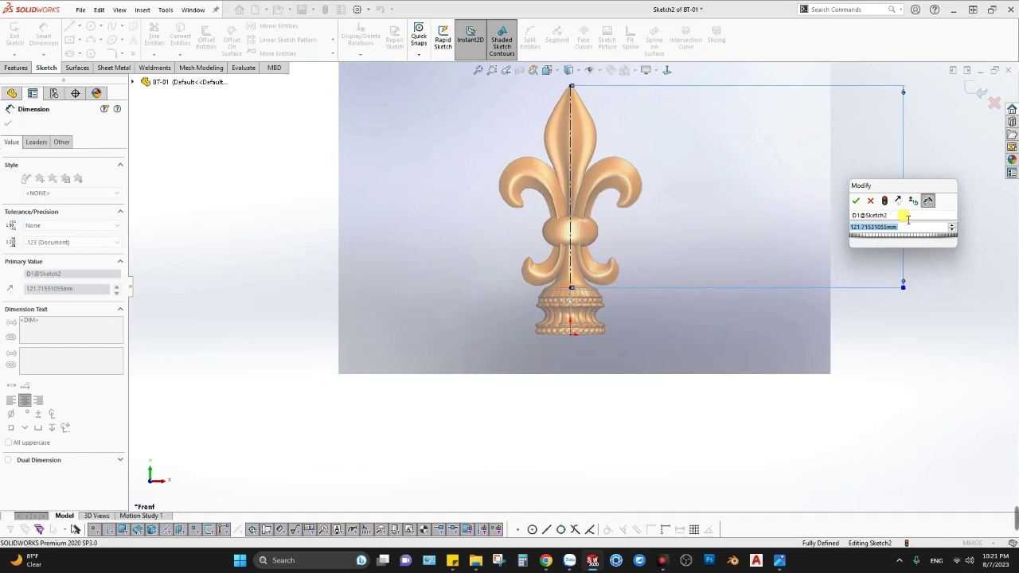
pyautogui.write('121')
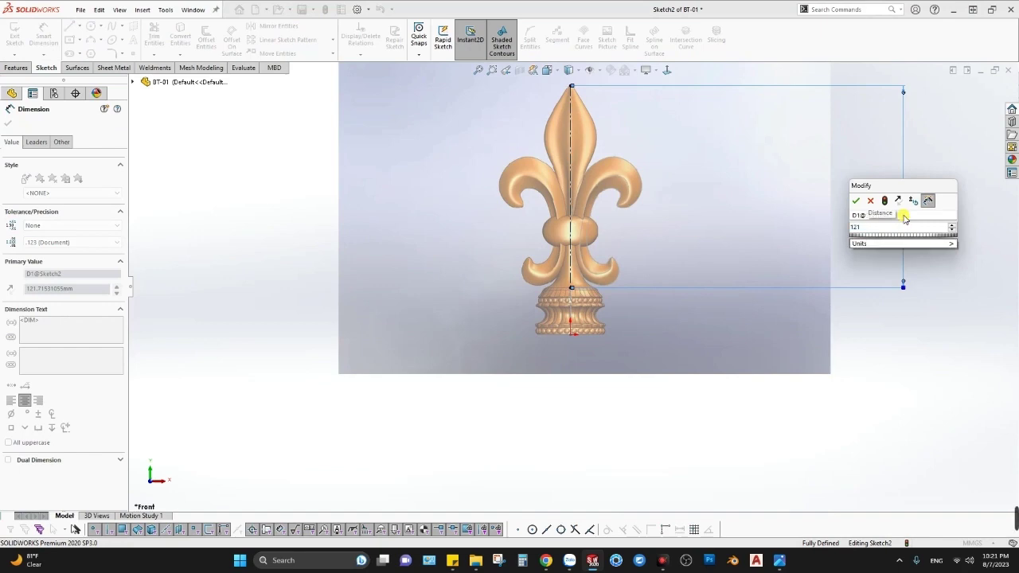
pyautogui.press('Return')
pyautogui.scroll(2, 528, 279)
pyautogui.scroll(3, 528, 295)
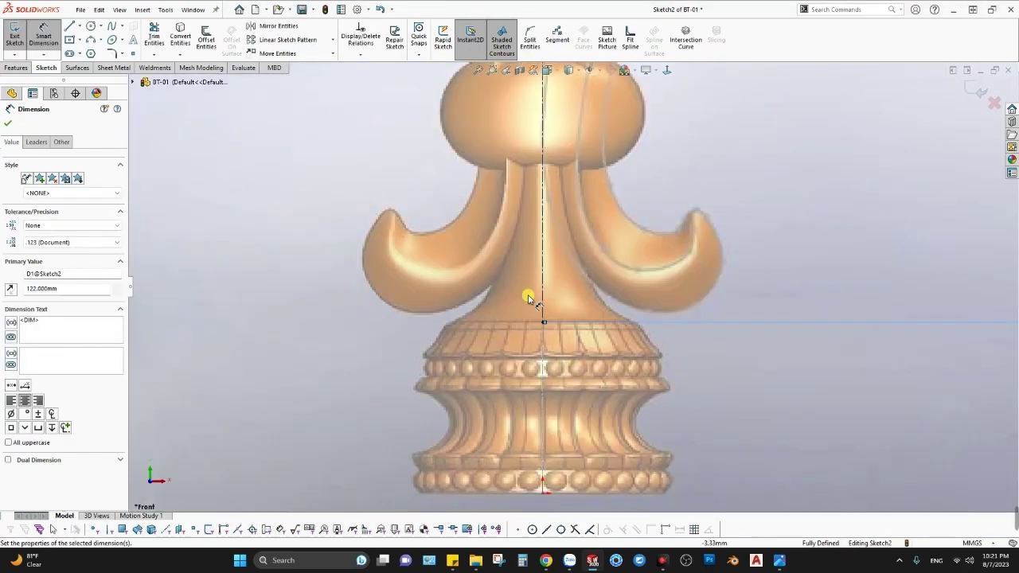
pyautogui.scroll(3, 572, 350)
pyautogui.press('Escape')
pyautogui.scroll(-4, 600, 351)
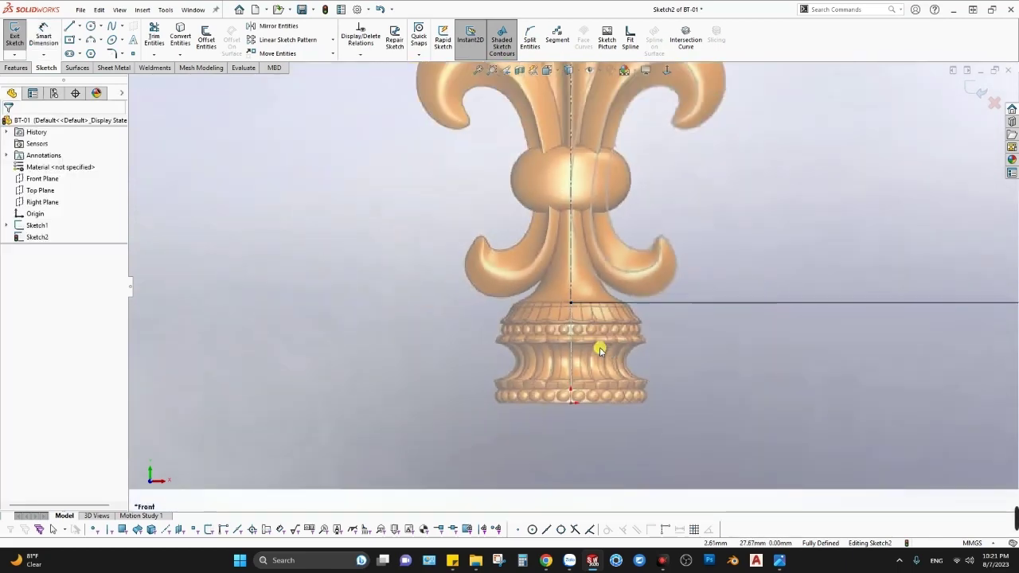
pyautogui.scroll(-4, 557, 318)
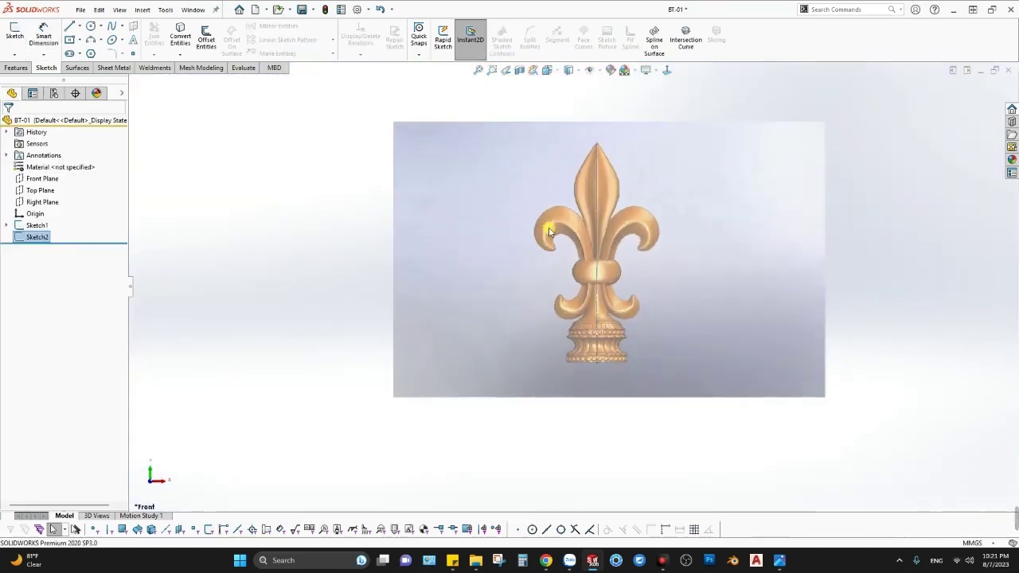
pyautogui.scroll(3, 683, 275)
pyautogui.scroll(2, 673, 271)
pyautogui.scroll(-2, 581, 199)
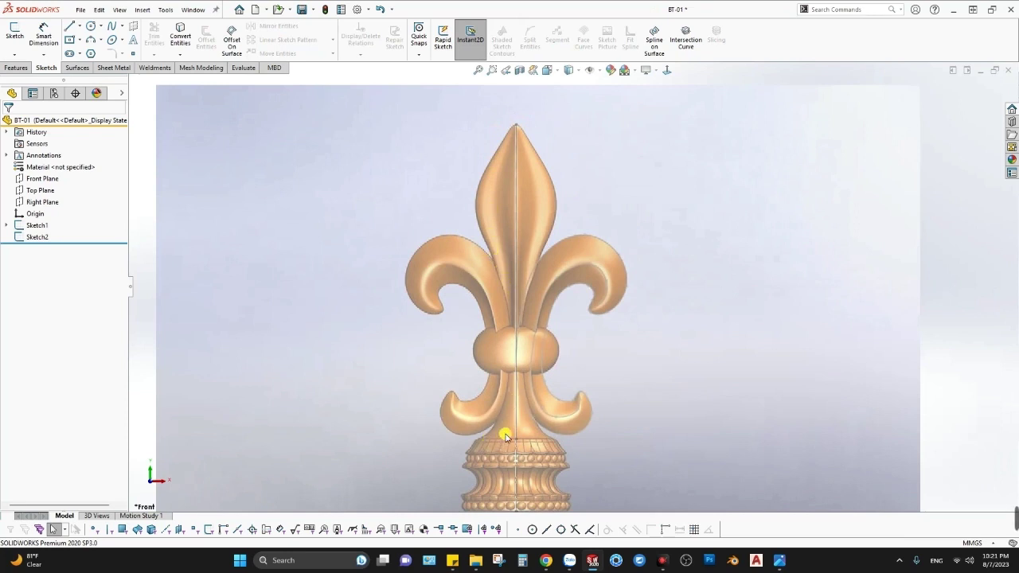
pyautogui.scroll(3, 484, 348)
pyautogui.click(528, 269)
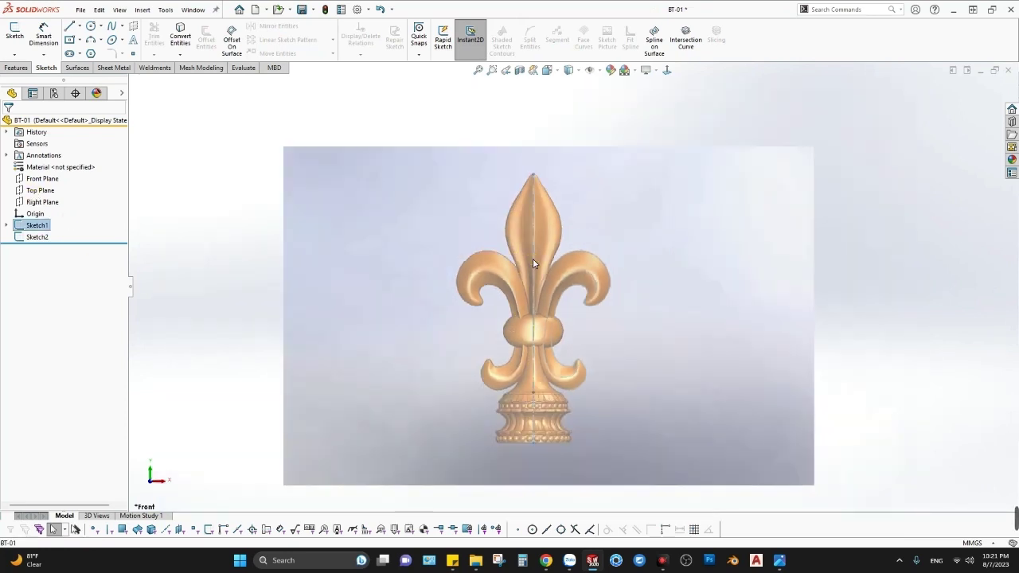
pyautogui.rightClick(535, 223)
pyautogui.click(544, 229)
pyautogui.scroll(-2, 541, 392)
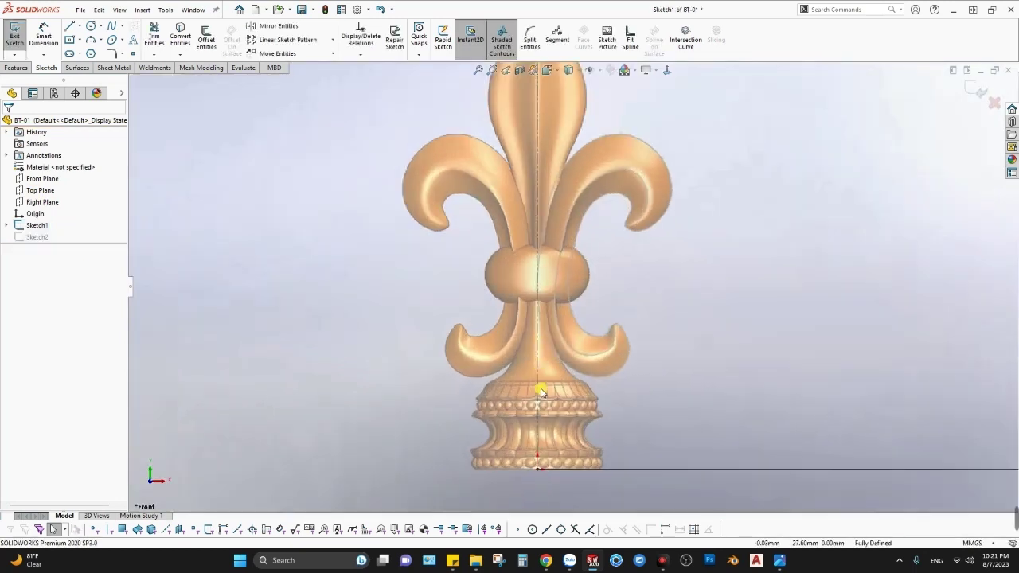
pyautogui.scroll(3, 620, 321)
pyautogui.click(38, 236)
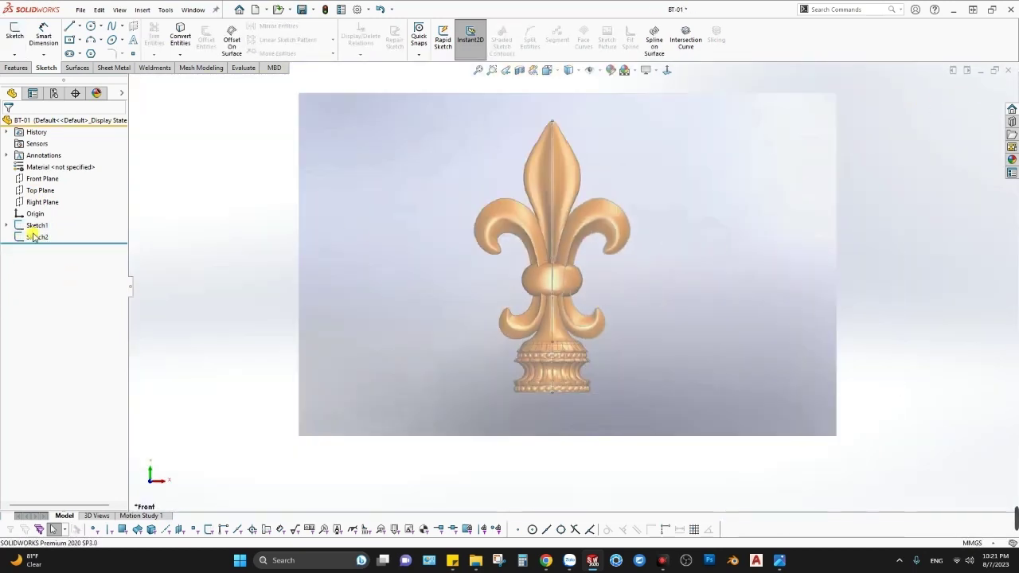
pyautogui.rightClick(37, 237)
pyautogui.click(43, 201)
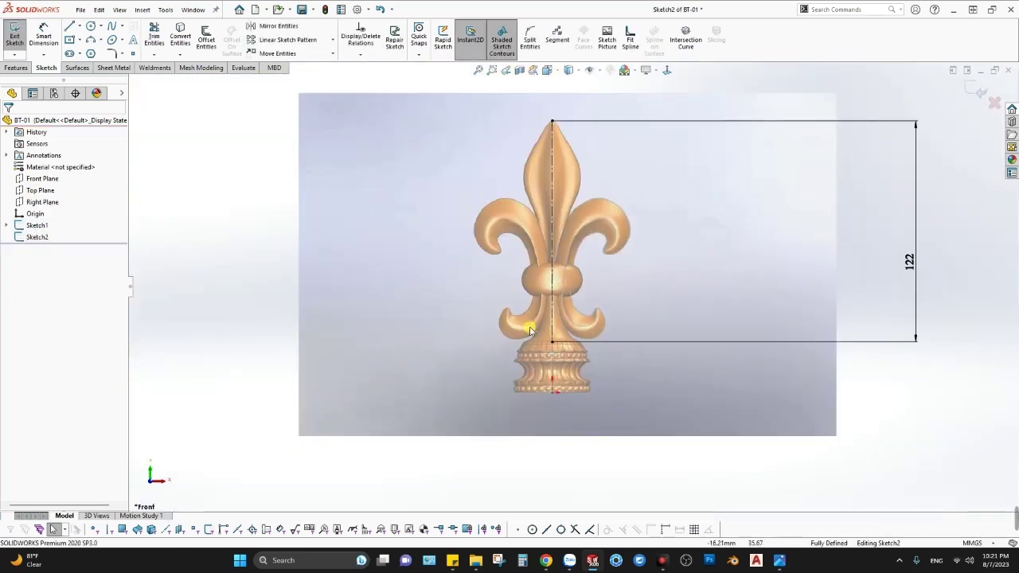
pyautogui.scroll(-2, 553, 328)
# Finish the horizontal line across the collar top and check its left endpoint.
pyautogui.press('l')
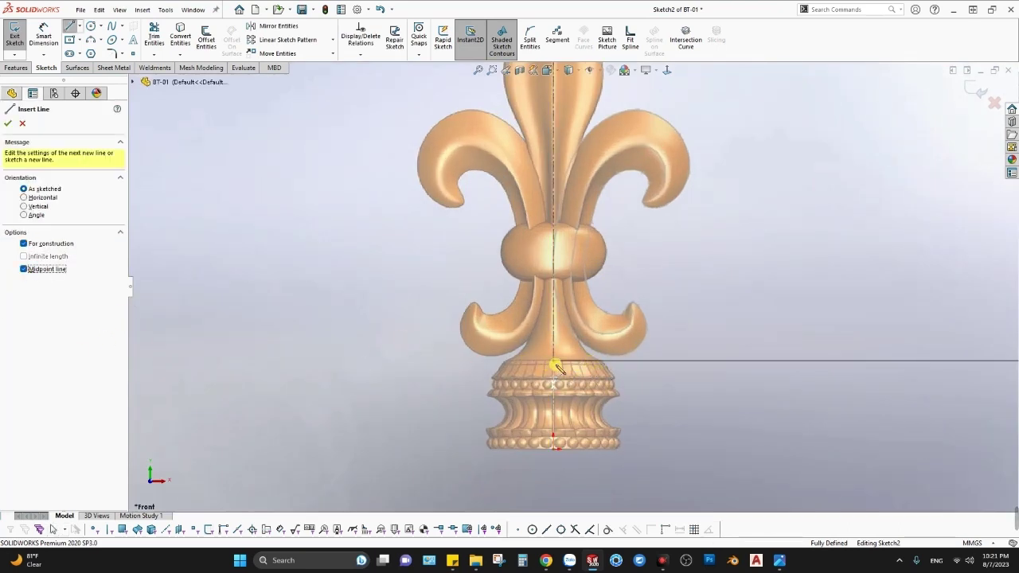
pyautogui.press('Escape')
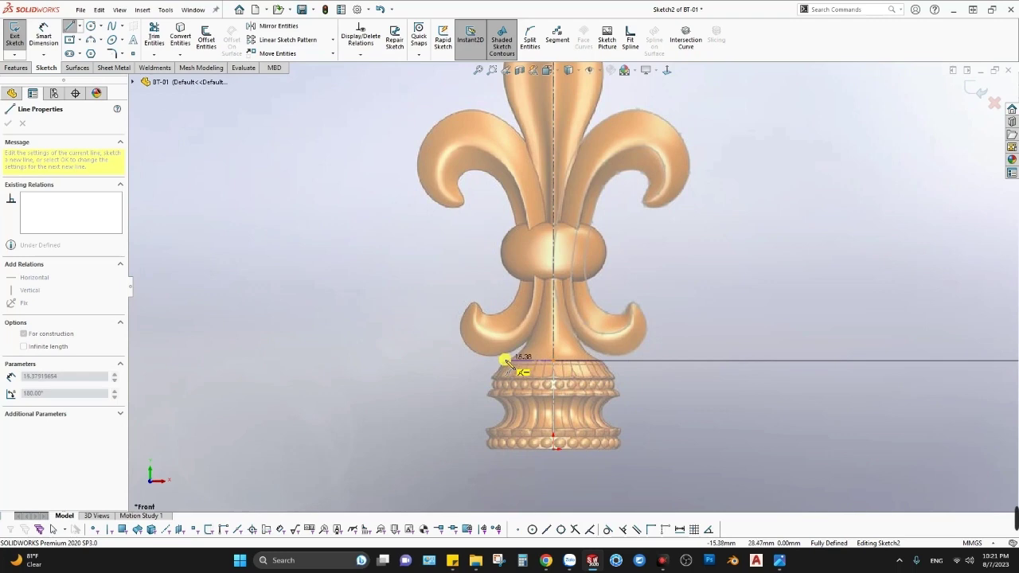
pyautogui.click(505, 363)
pyautogui.press('Escape')
pyautogui.scroll(-3, 505, 362)
pyautogui.scroll(-4, 517, 335)
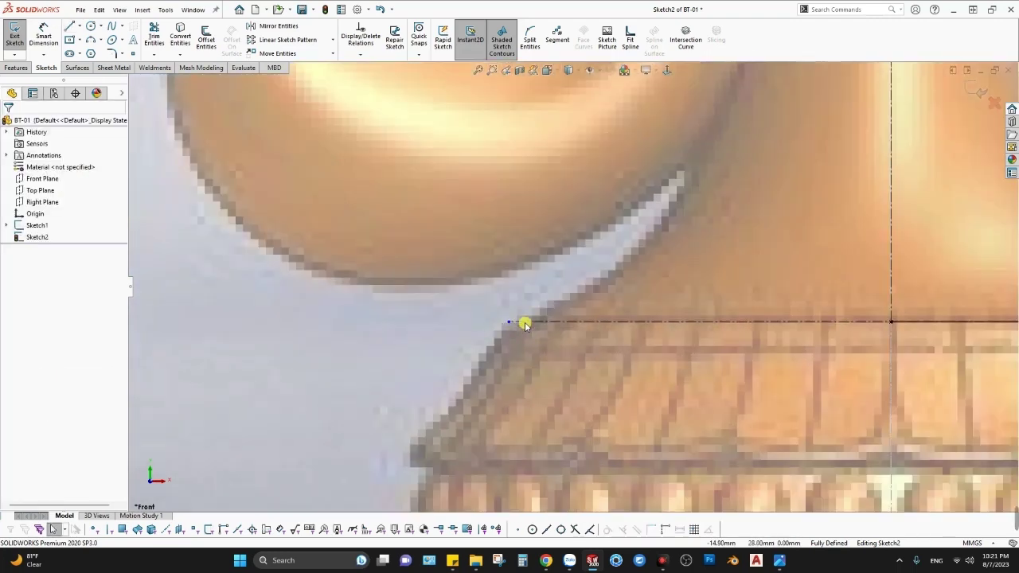
pyautogui.click(509, 323)
pyautogui.scroll(3, 513, 333)
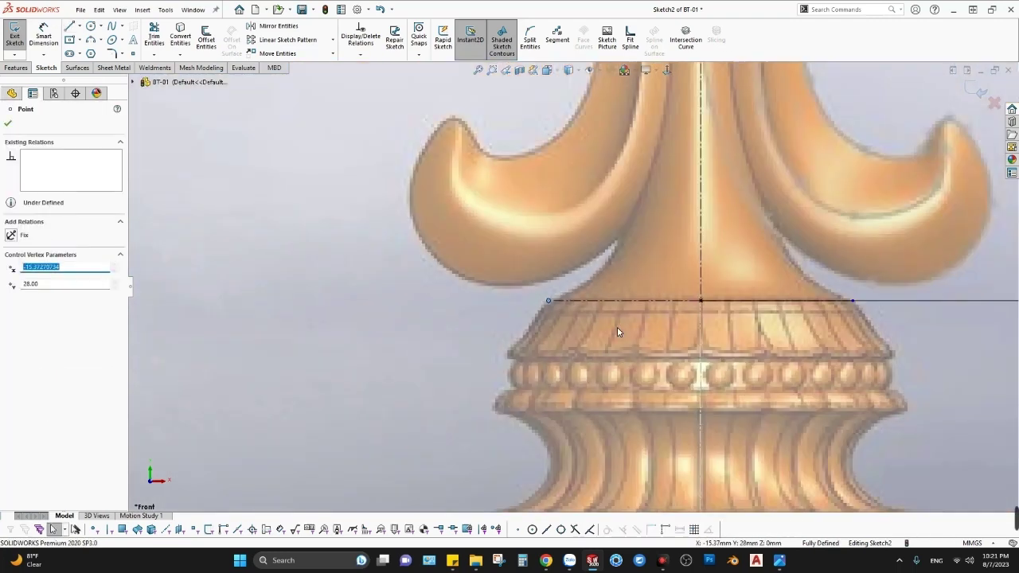
pyautogui.scroll(3, 598, 295)
pyautogui.scroll(-3, 598, 295)
pyautogui.press('Escape')
pyautogui.click(521, 309)
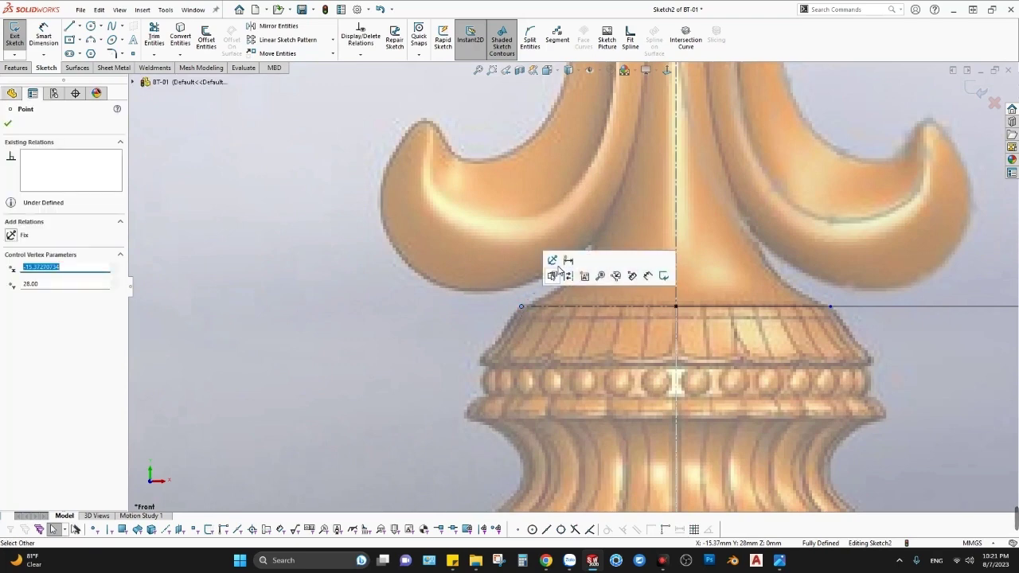
pyautogui.scroll(3, 522, 274)
# Dimension the collar's top line to 30.75 mm wide, placing the dimension below the base.
pyautogui.click(581, 295)
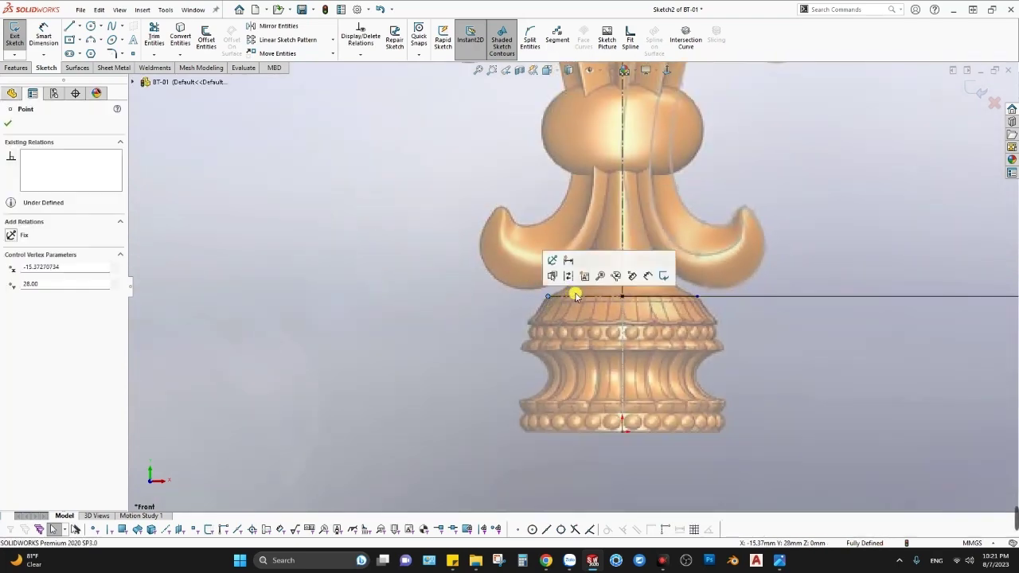
pyautogui.press('Escape')
pyautogui.scroll(2, 584, 296)
pyautogui.click(585, 294)
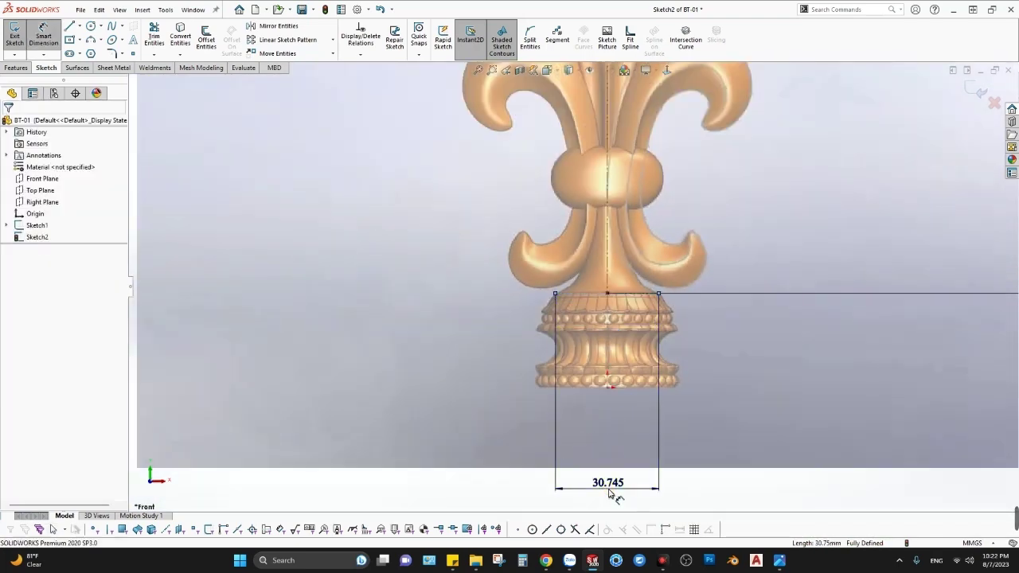
pyautogui.click(611, 493)
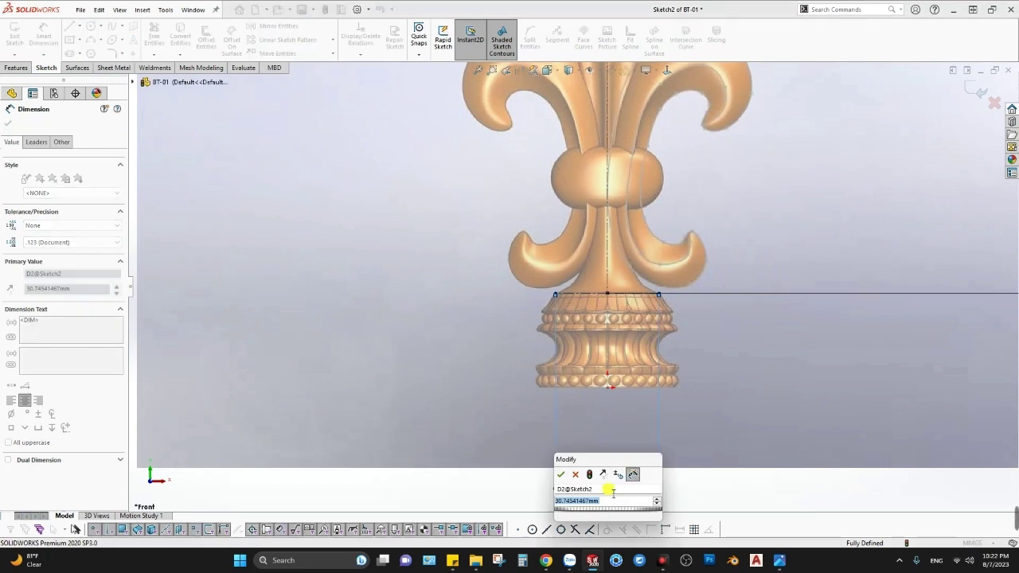
pyautogui.write('30')
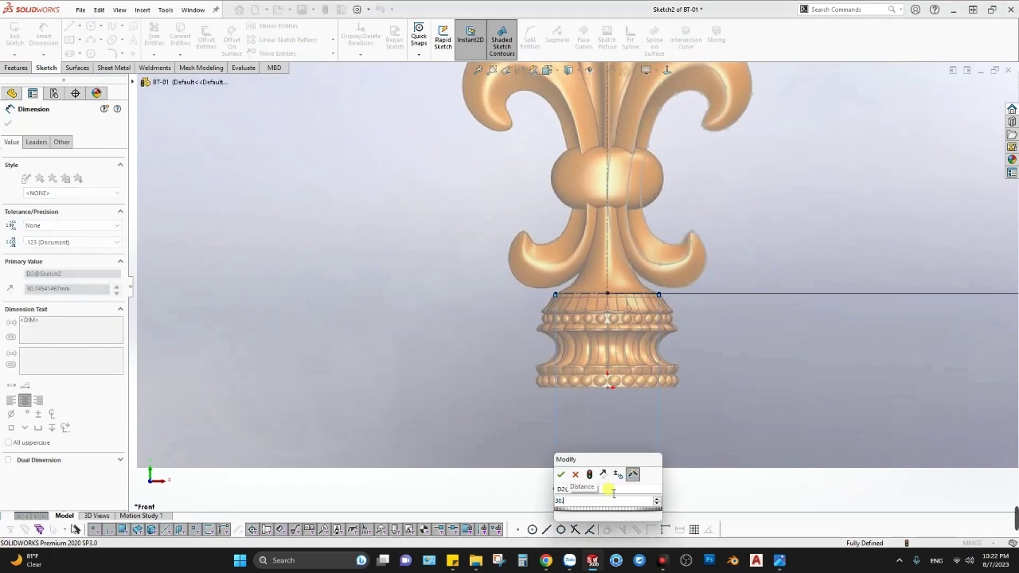
pyautogui.write('.75')
pyautogui.press('Return')
pyautogui.press('Escape')
pyautogui.scroll(-2, 557, 277)
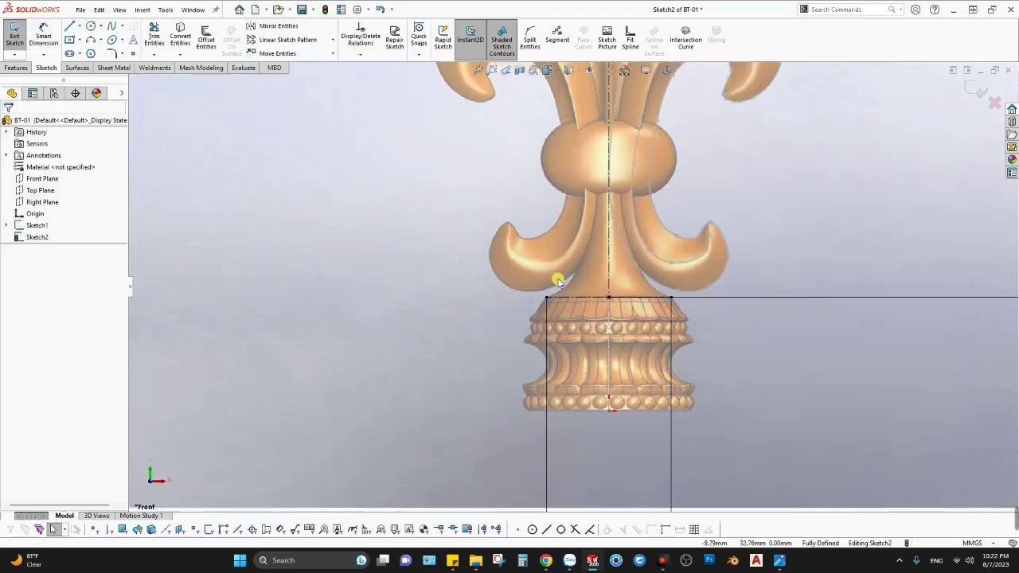
pyautogui.scroll(-2, 617, 309)
pyautogui.scroll(-3, 510, 318)
pyautogui.scroll(-2, 508, 320)
pyautogui.scroll(3, 507, 314)
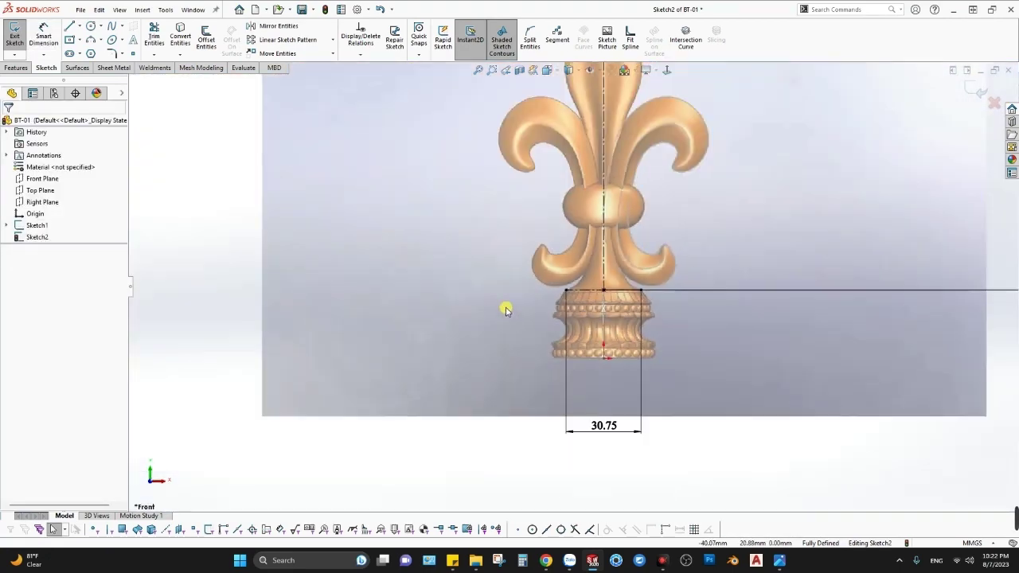
pyautogui.scroll(2, 558, 231)
pyautogui.scroll(-2, 565, 172)
pyautogui.scroll(-2, 582, 204)
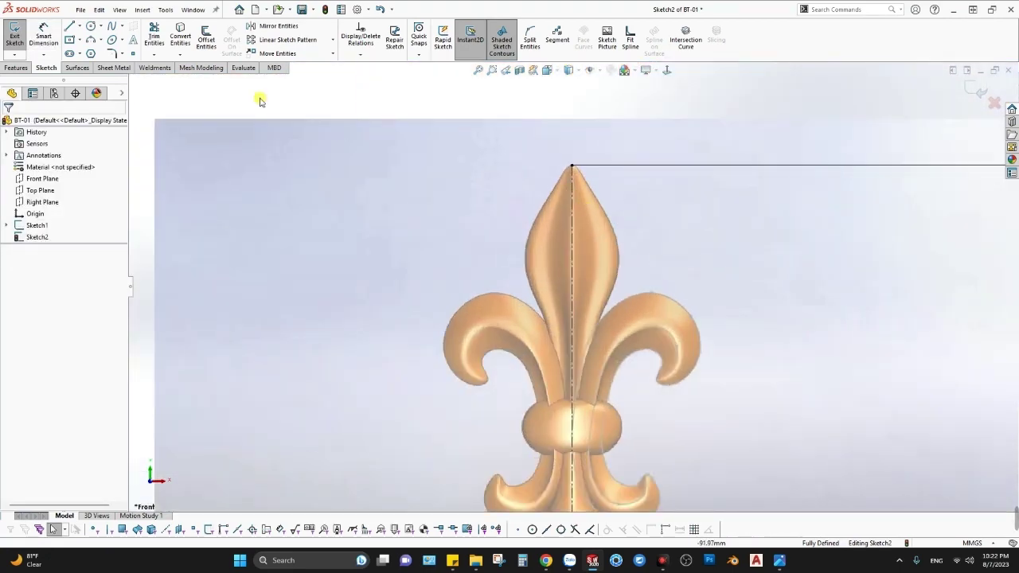
# Trace a five-point spline from the tip down the left edge to the collar's left corner.
pyautogui.click(572, 166)
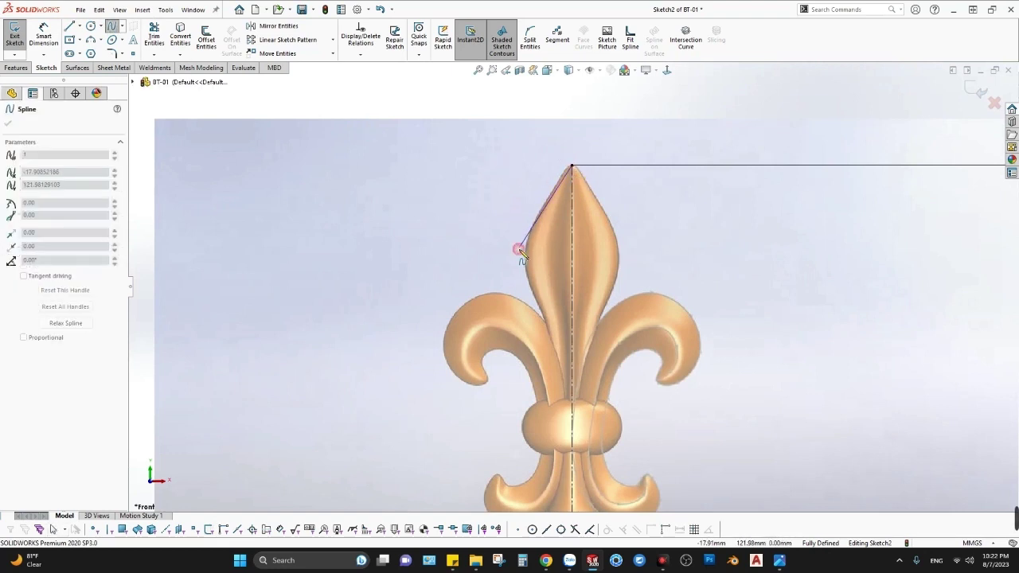
pyautogui.click(547, 204)
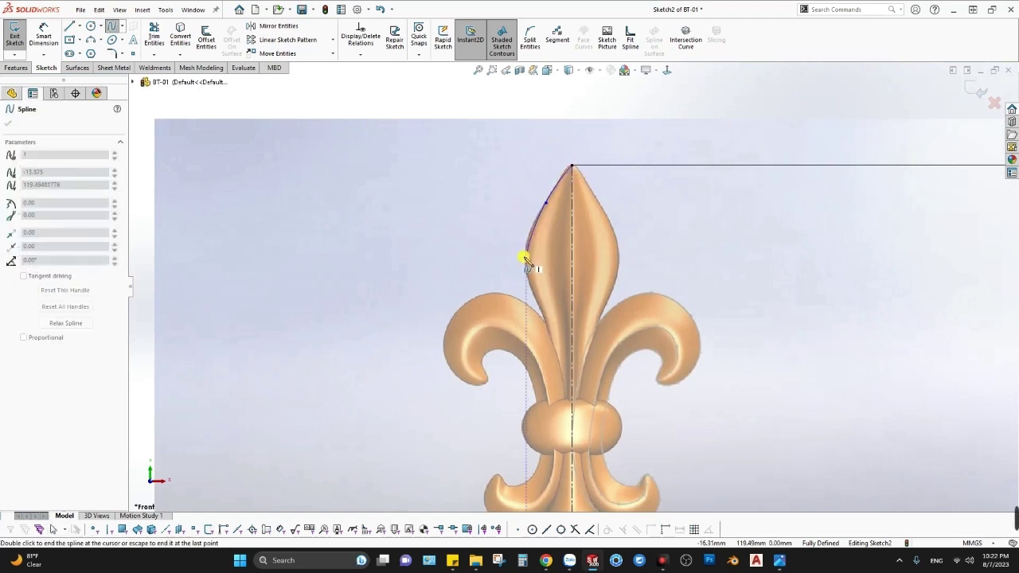
pyautogui.click(526, 259)
pyautogui.scroll(3, 549, 370)
pyautogui.scroll(-3, 555, 368)
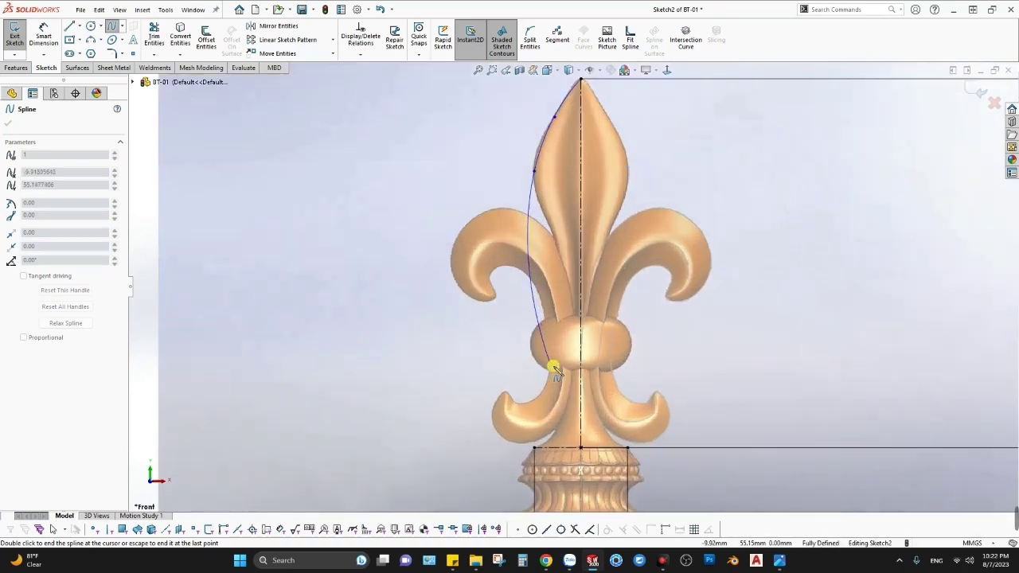
pyautogui.scroll(-2, 555, 368)
pyautogui.click(572, 363)
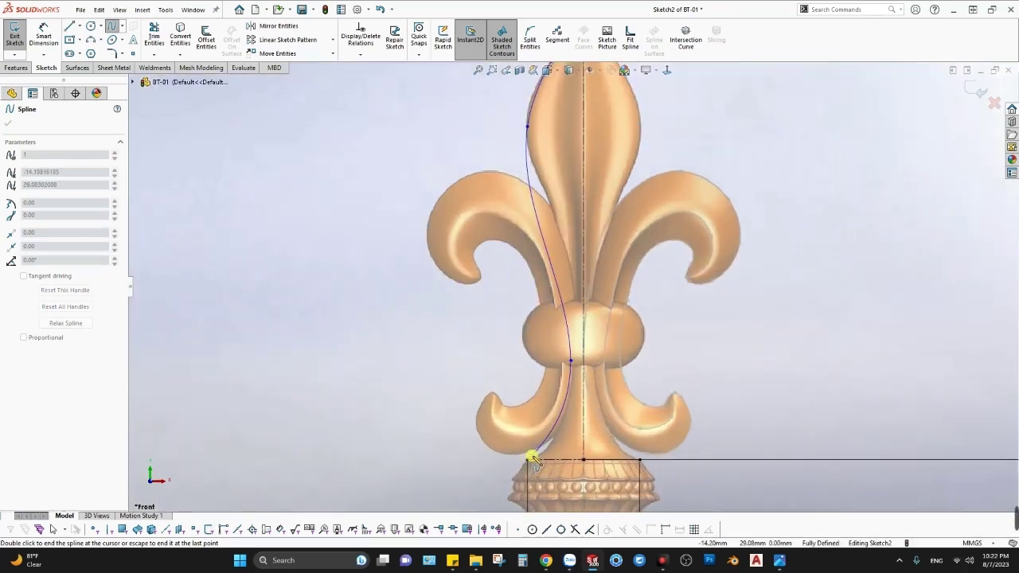
pyautogui.doubleClick(528, 460)
pyautogui.press('Escape')
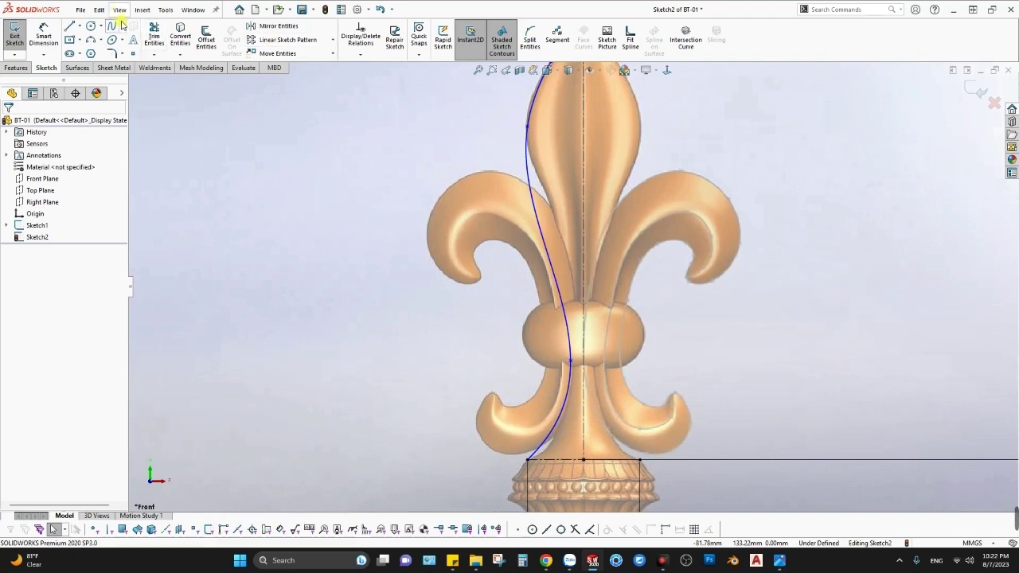
pyautogui.scroll(2, 569, 125)
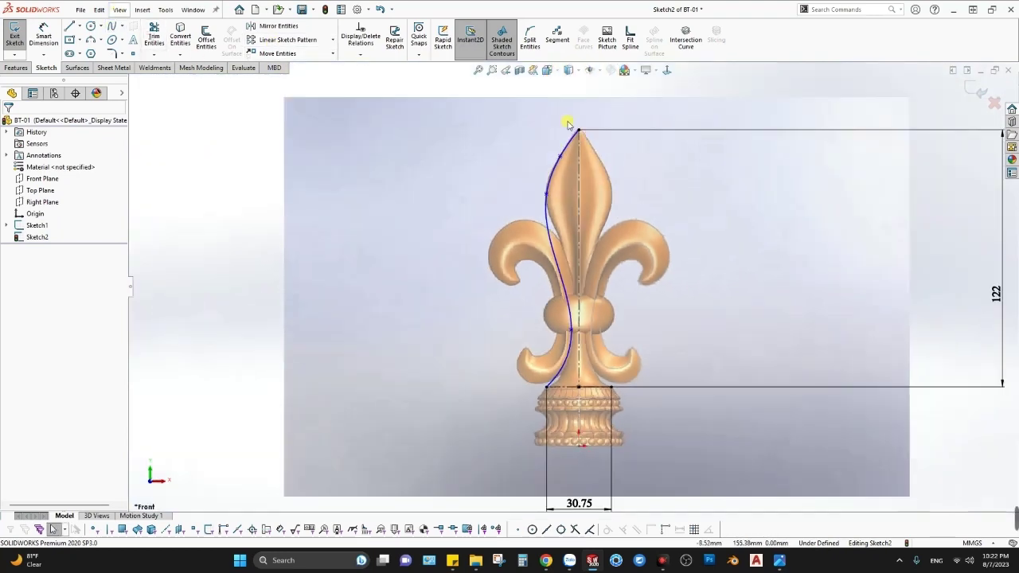
pyautogui.scroll(-2, 585, 205)
pyautogui.scroll(-3, 577, 191)
# Pull a tangent handle out from the spline's top end, trying then undoing a Vertical relation.
pyautogui.click(579, 164)
pyautogui.scroll(-2, 579, 164)
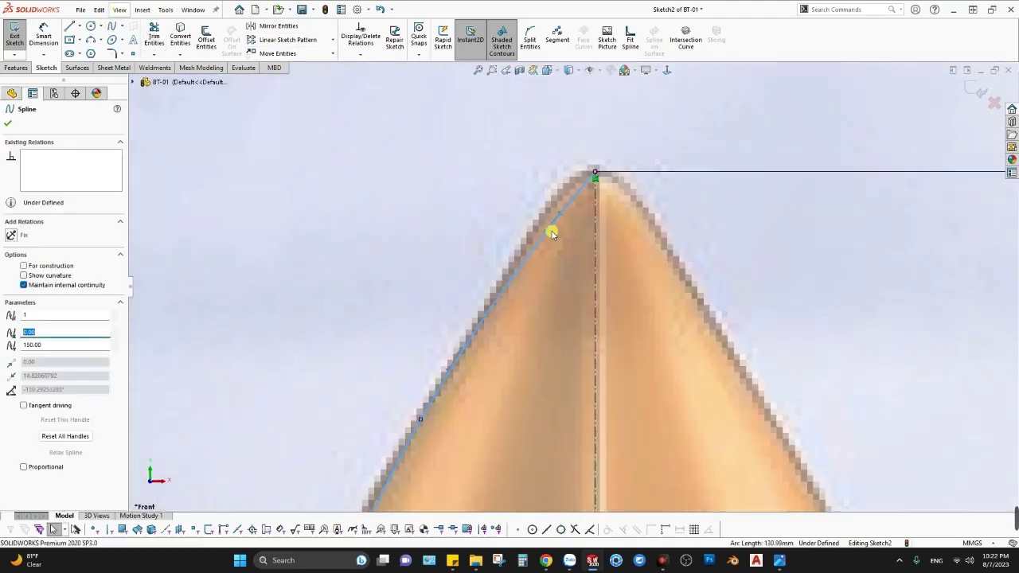
pyautogui.scroll(-2, 570, 215)
pyautogui.moveTo(567, 188); pyautogui.dragTo(500, 129)
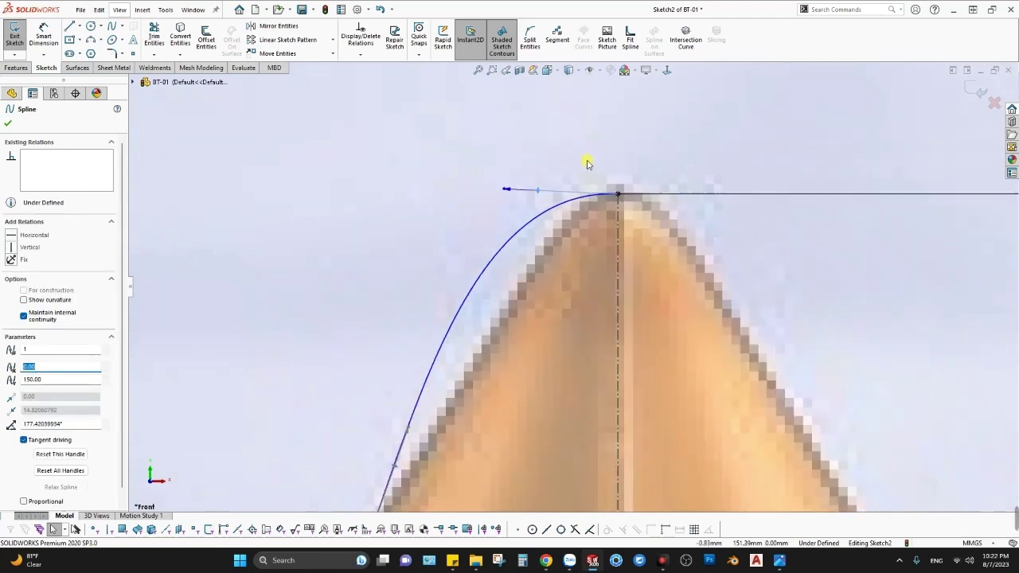
pyautogui.press('d')
pyautogui.press('Escape')
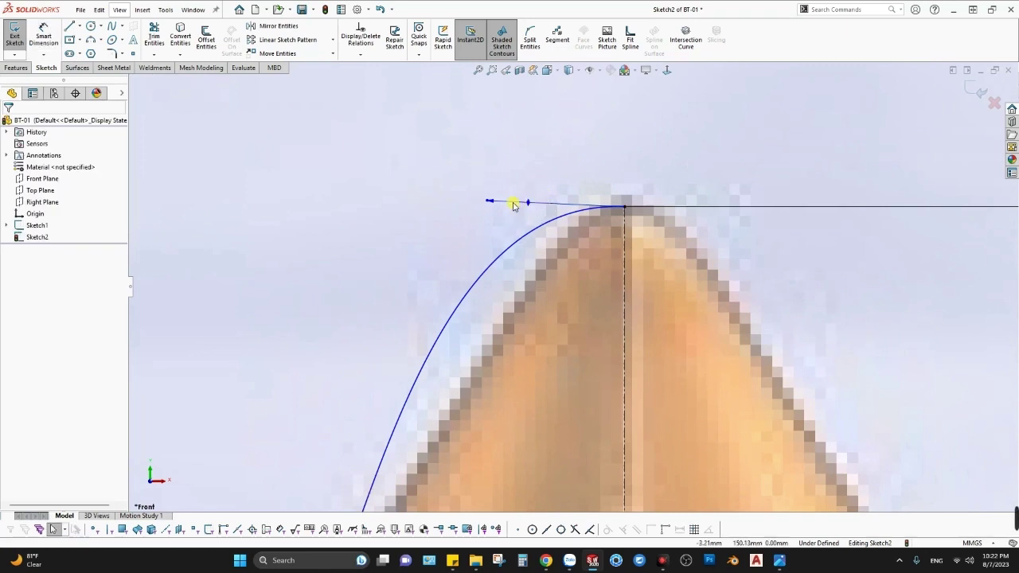
pyautogui.click(492, 203)
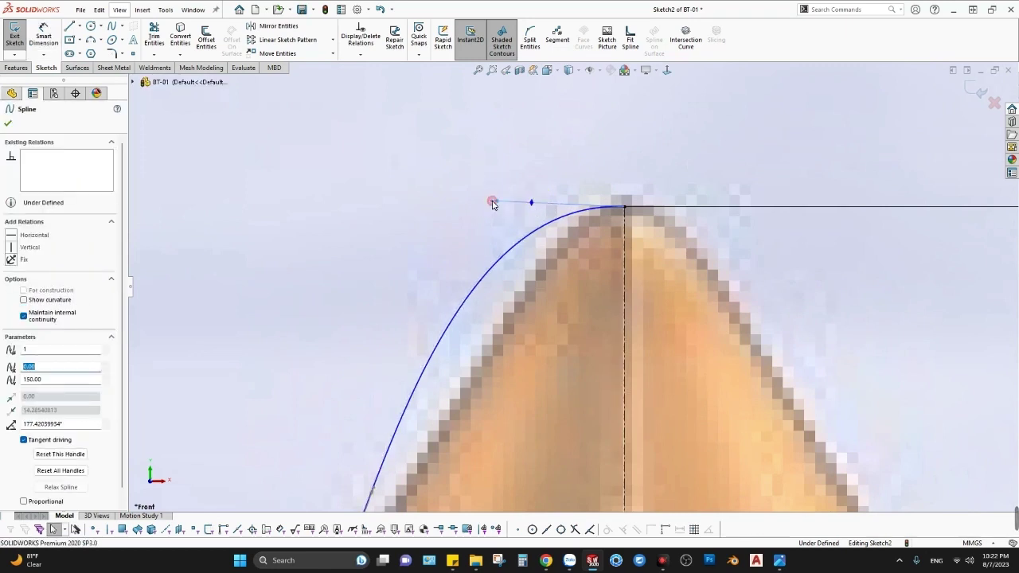
pyautogui.click(13, 249)
pyautogui.hotkey('ctrl', 'z')
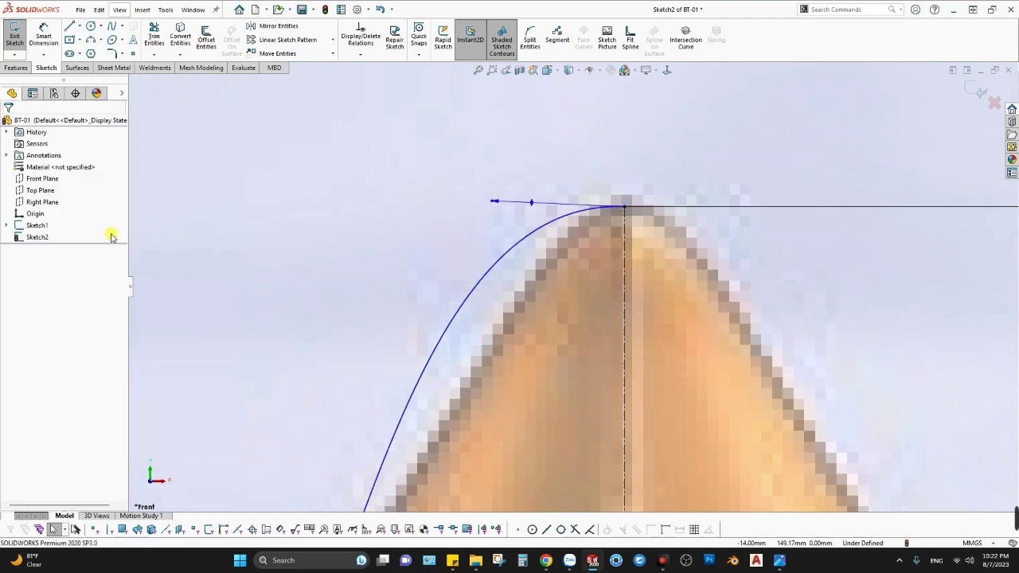
# Make the tip tangent handle horizontal and shorten it so the curve hugs the tip.
pyautogui.click(494, 204)
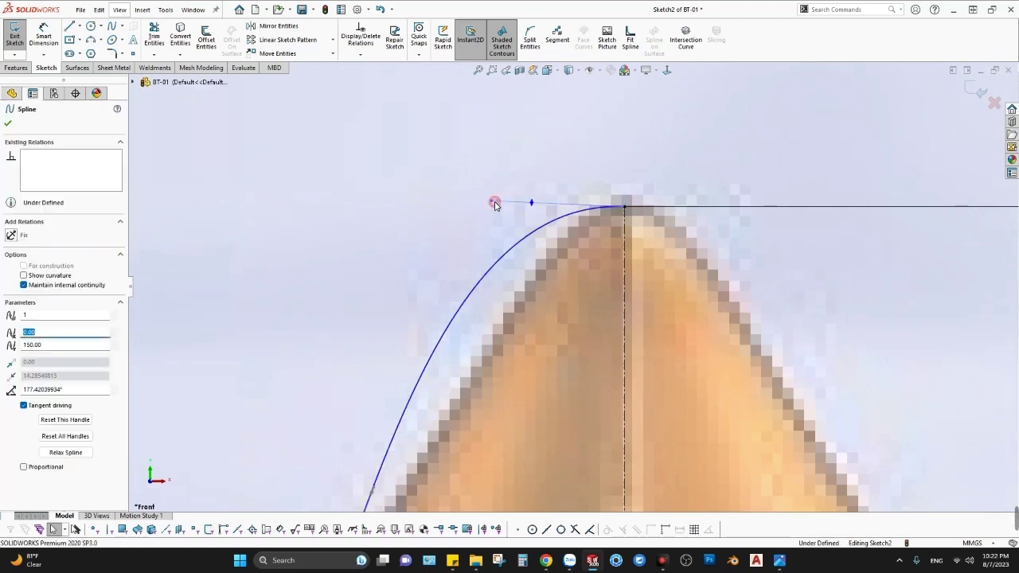
pyautogui.click(478, 209)
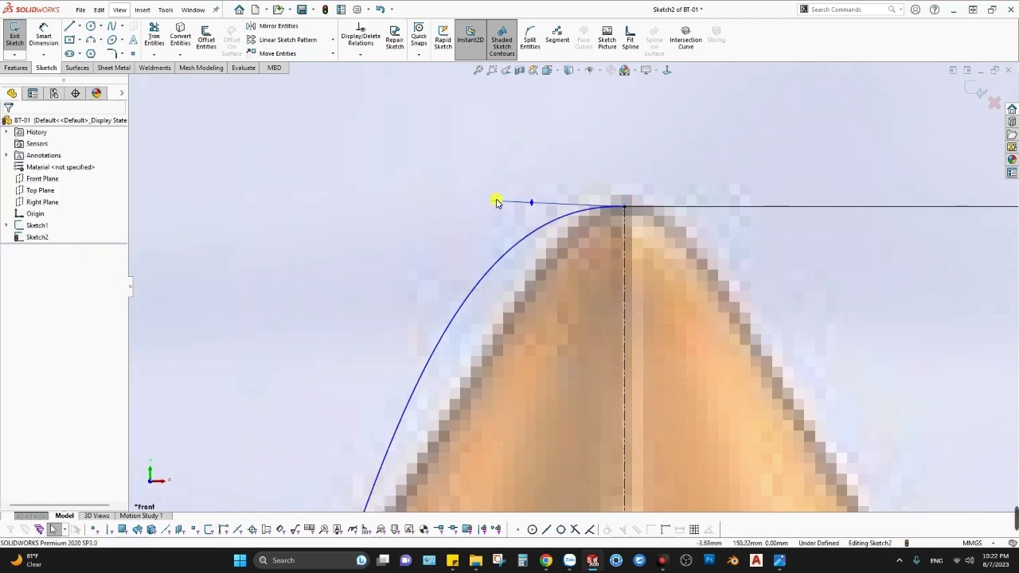
pyautogui.click(496, 203)
pyautogui.click(14, 235)
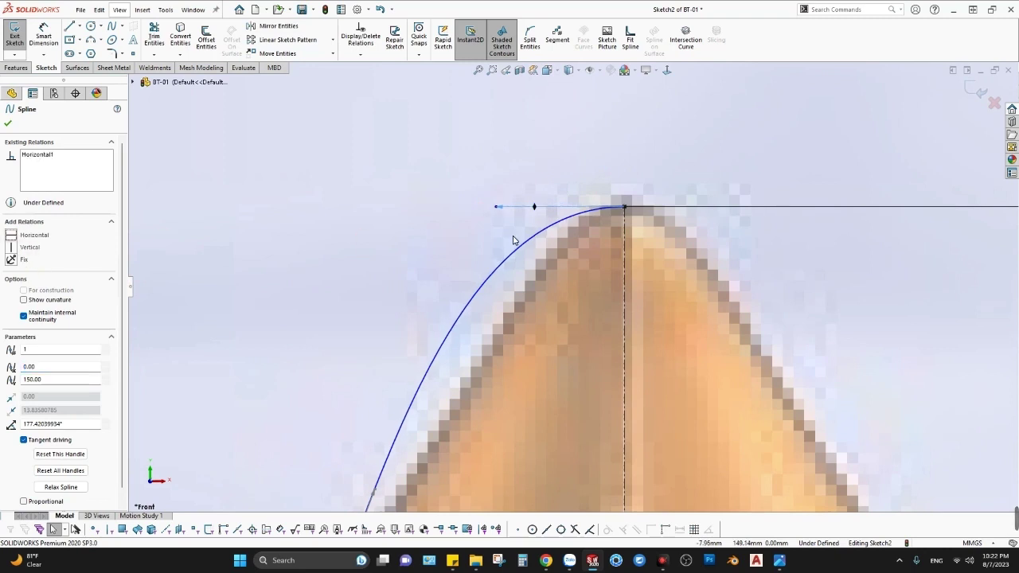
pyautogui.scroll(1, 664, 223)
pyautogui.press('Escape')
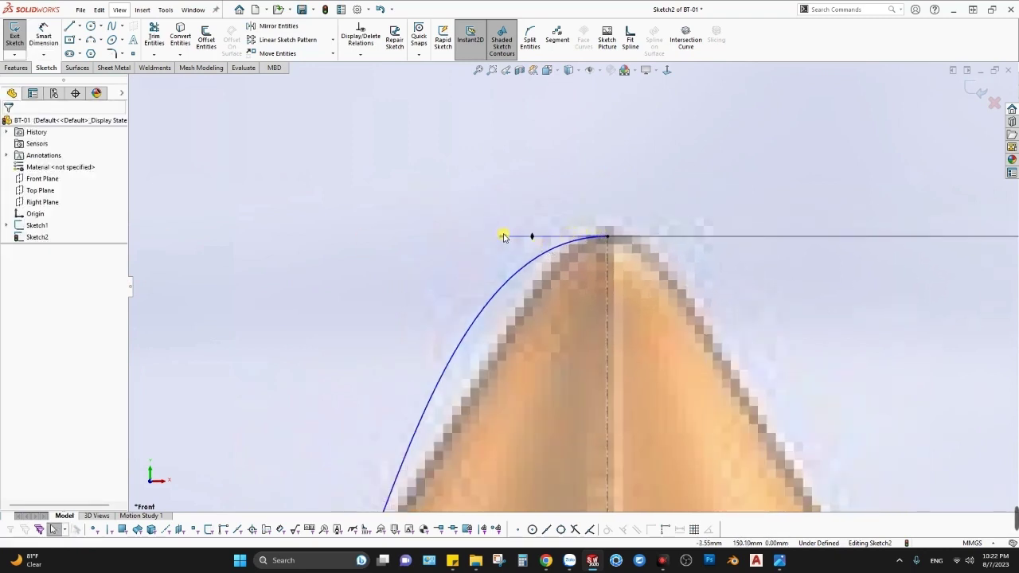
pyautogui.moveTo(504, 236); pyautogui.dragTo(549, 237)
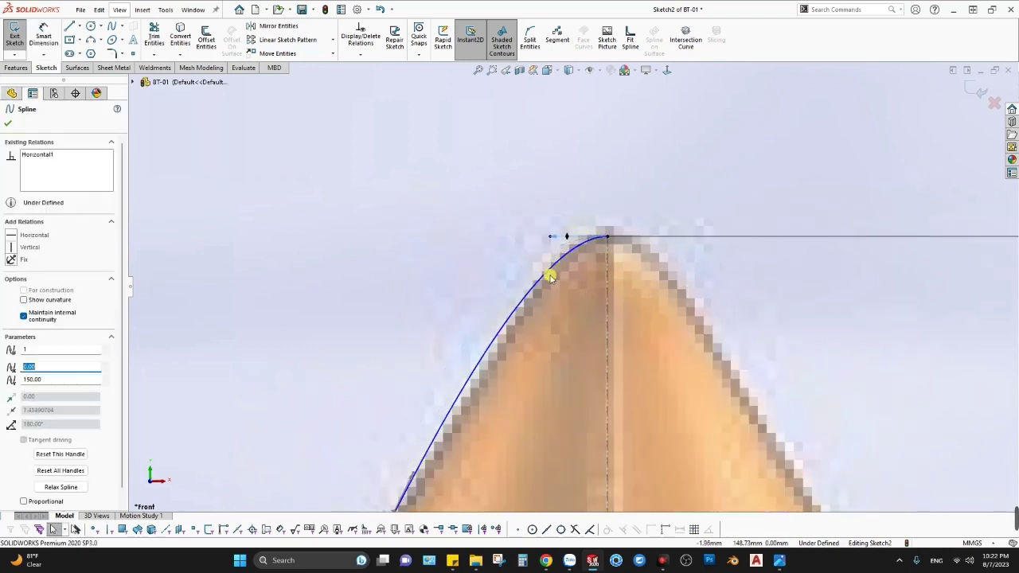
pyautogui.press('Escape')
# Dimension the spline's tip tangent handle length to 7.5.
pyautogui.press('d')
pyautogui.click(551, 237)
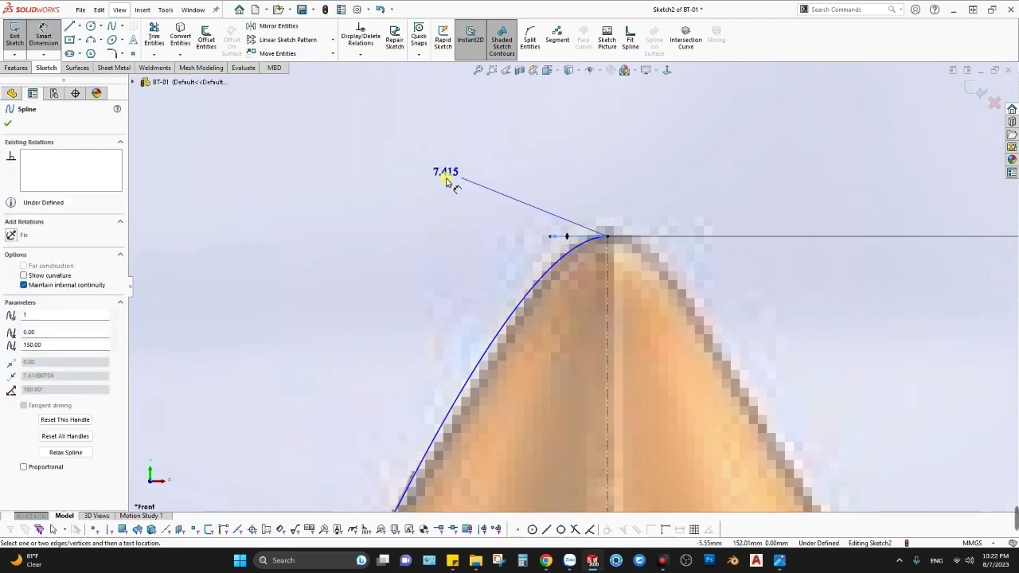
pyautogui.click(449, 178)
pyautogui.write('.5')
pyautogui.press('Return')
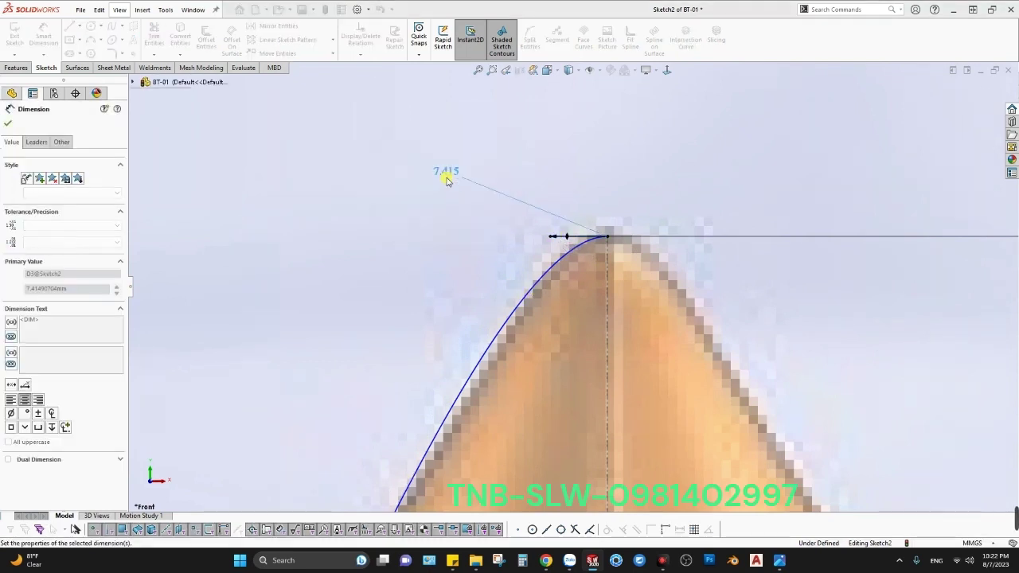
pyautogui.scroll(2, 550, 334)
pyautogui.press('Escape')
pyautogui.scroll(-2, 510, 386)
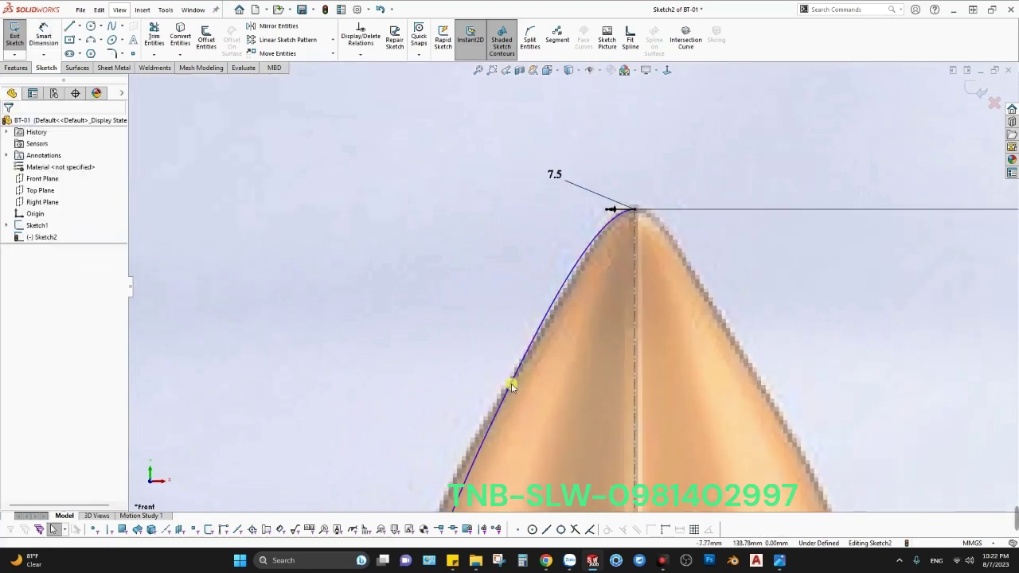
# Drag the spline points near the tip and lower portion onto the picture's left outline.
pyautogui.click(513, 377)
pyautogui.scroll(-2, 529, 350)
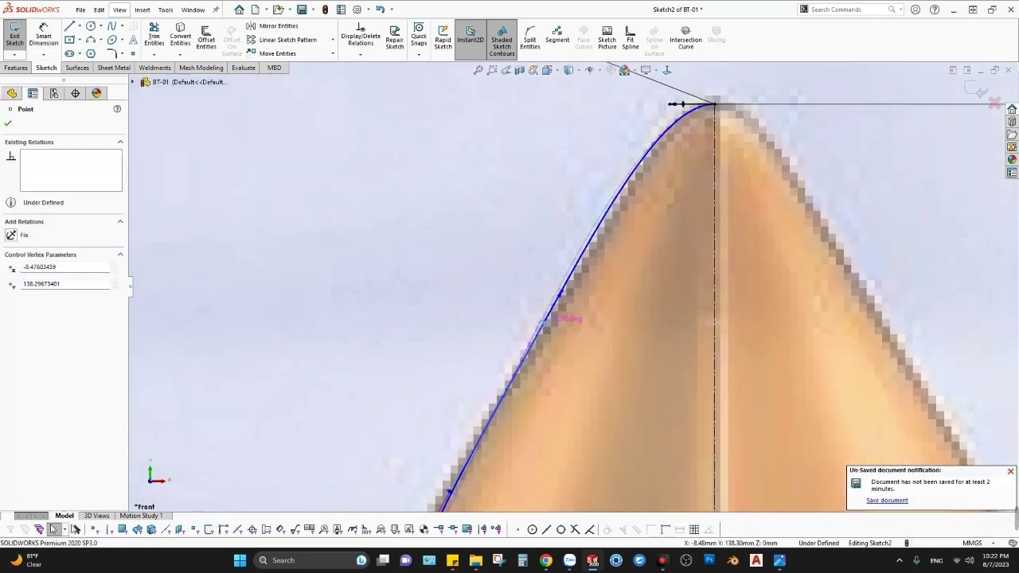
pyautogui.click(506, 401)
pyautogui.click(505, 398)
pyautogui.scroll(2, 503, 400)
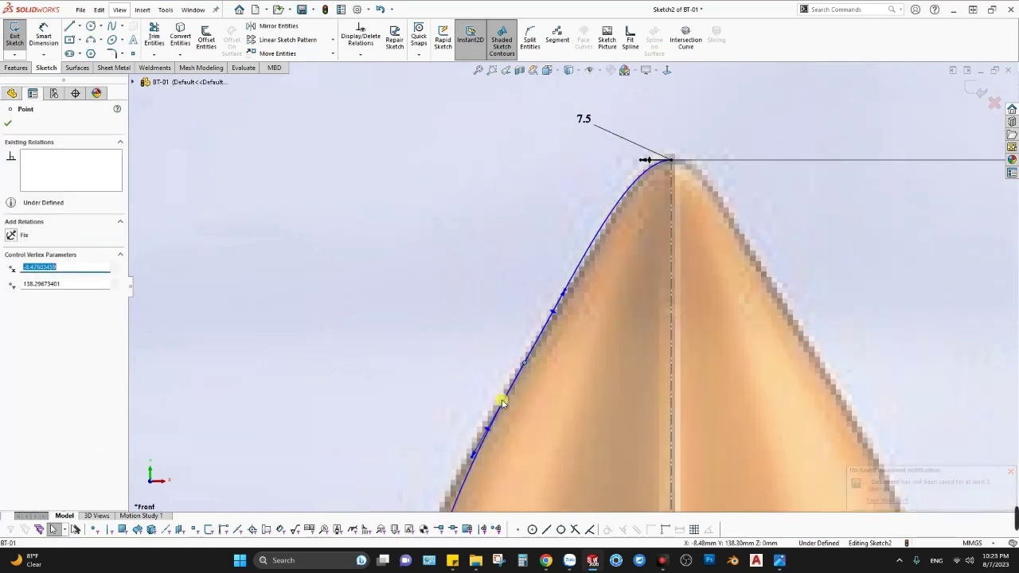
pyautogui.scroll(1, 540, 335)
pyautogui.scroll(1, 489, 411)
pyautogui.scroll(-1, 518, 427)
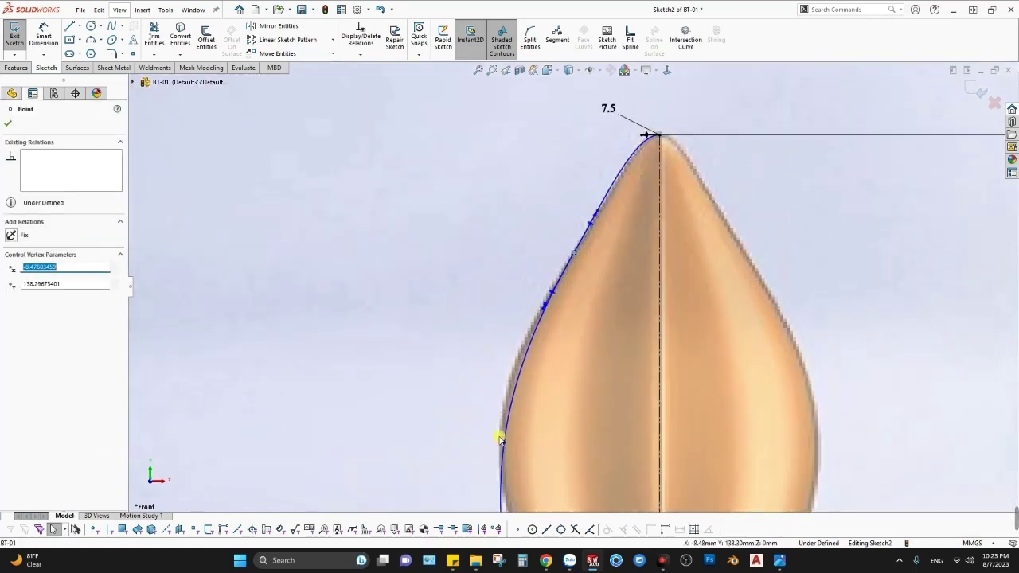
pyautogui.moveTo(504, 444); pyautogui.dragTo(501, 411)
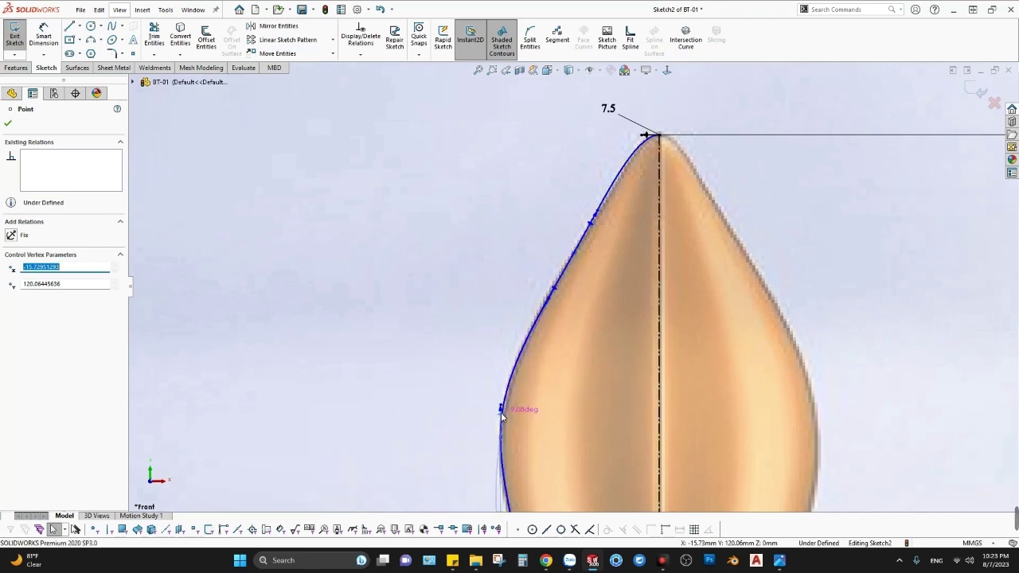
pyautogui.click(502, 414)
pyautogui.scroll(-1, 510, 409)
pyautogui.scroll(-1, 546, 378)
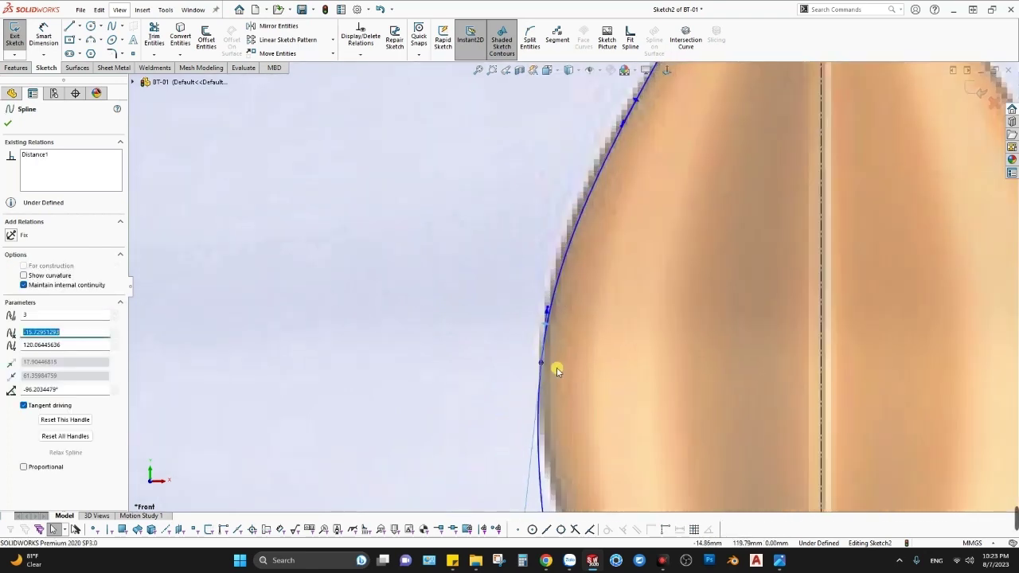
pyautogui.moveTo(546, 313); pyautogui.dragTo(547, 296)
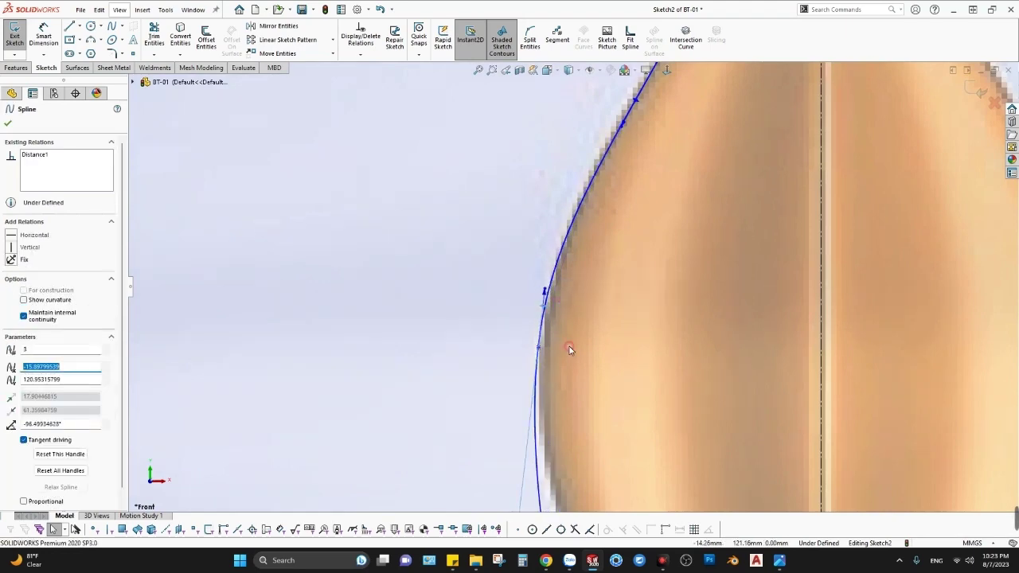
pyautogui.scroll(2, 565, 346)
pyautogui.scroll(1, 585, 241)
pyautogui.scroll(-3, 612, 199)
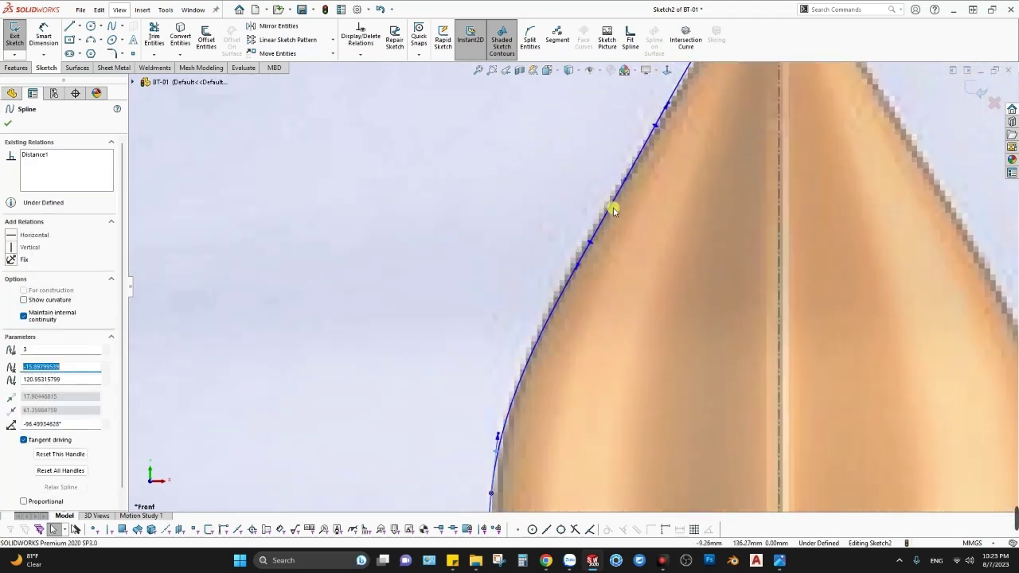
# Reshape the spline point beside the stem so the curve follows the stem outline.
pyautogui.click(621, 182)
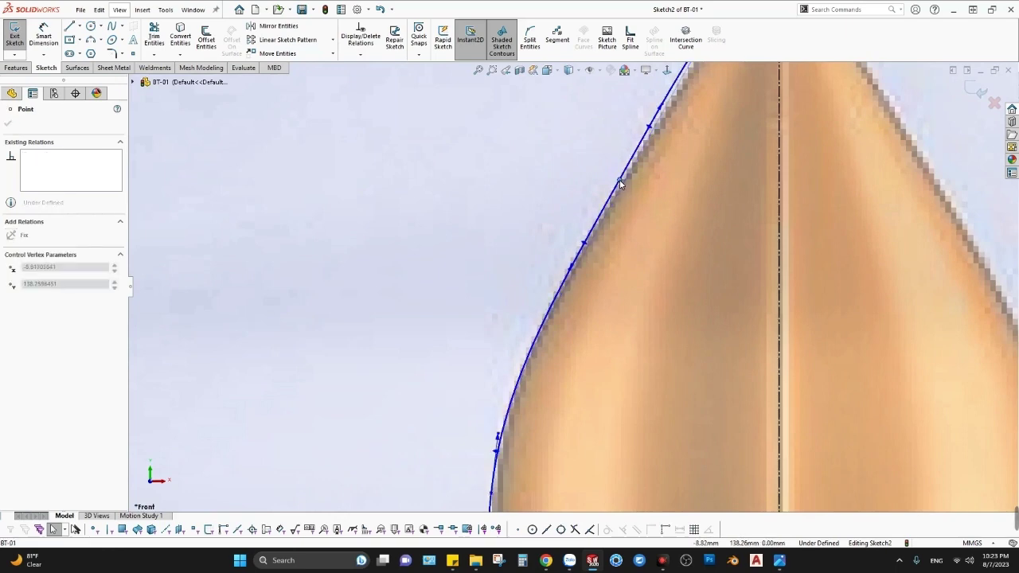
pyautogui.scroll(3, 564, 378)
pyautogui.scroll(2, 562, 430)
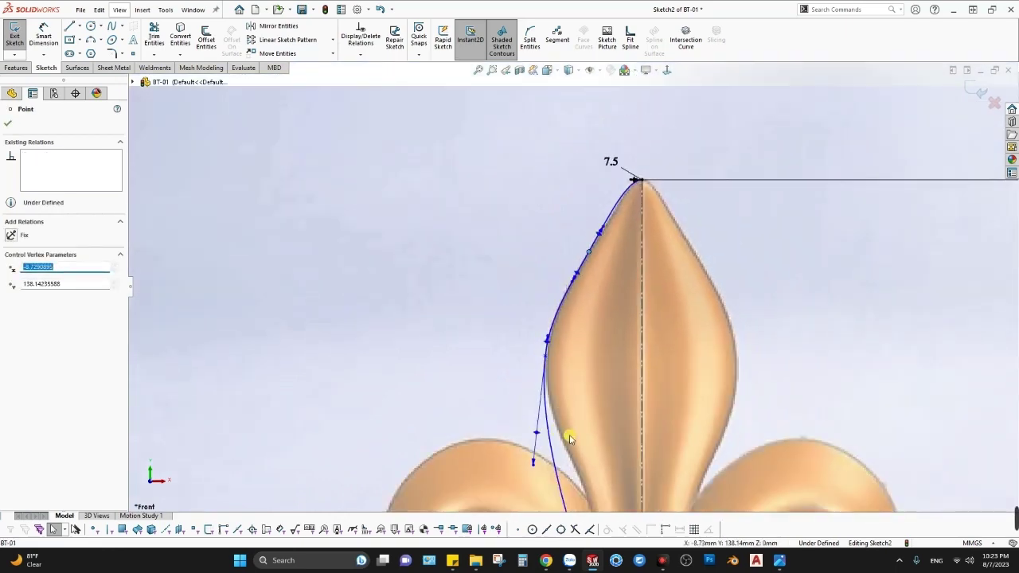
pyautogui.scroll(1, 580, 421)
pyautogui.scroll(2, 570, 351)
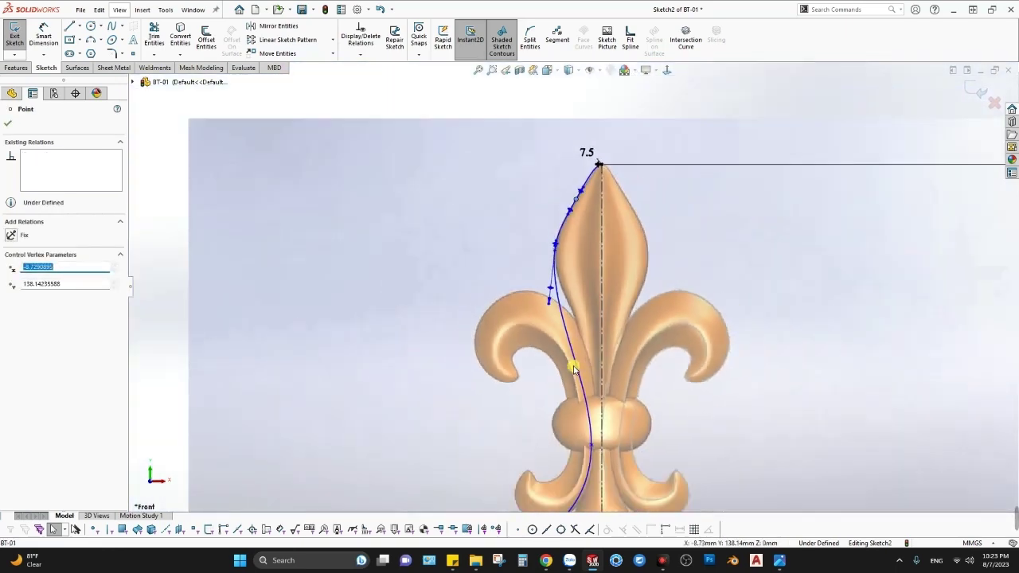
pyautogui.click(590, 445)
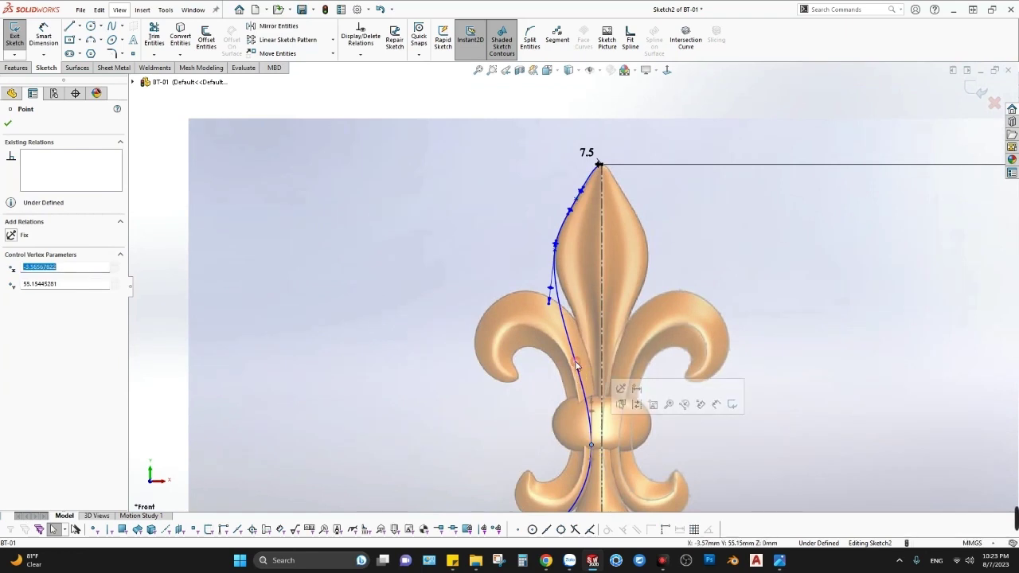
pyautogui.moveTo(592, 407); pyautogui.dragTo(602, 340)
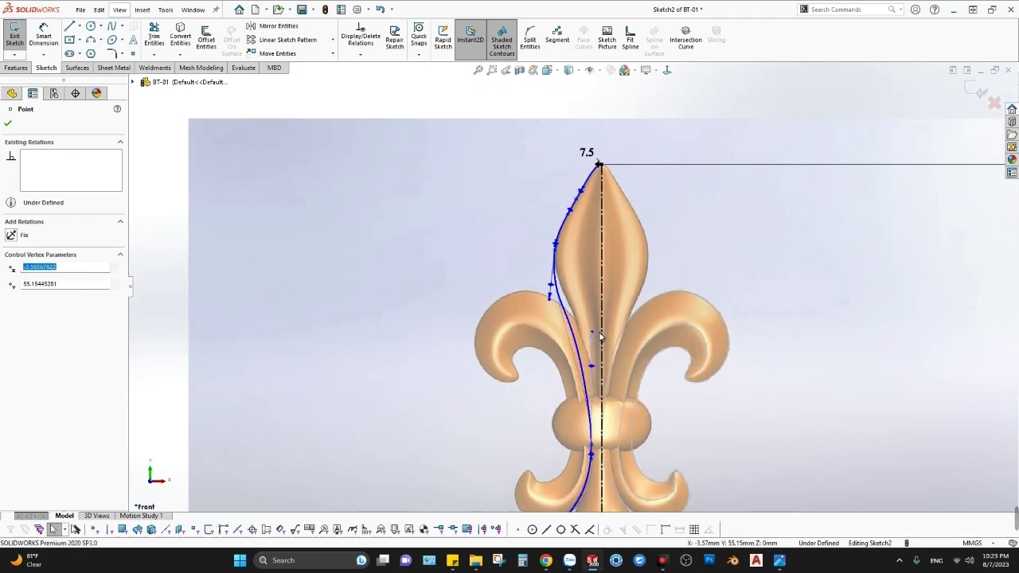
pyautogui.scroll(-3, 601, 339)
pyautogui.scroll(-1, 548, 303)
# Make the middle spline tangents vertical, tilting one slightly to match the stem edge.
pyautogui.moveTo(529, 221); pyautogui.dragTo(539, 220)
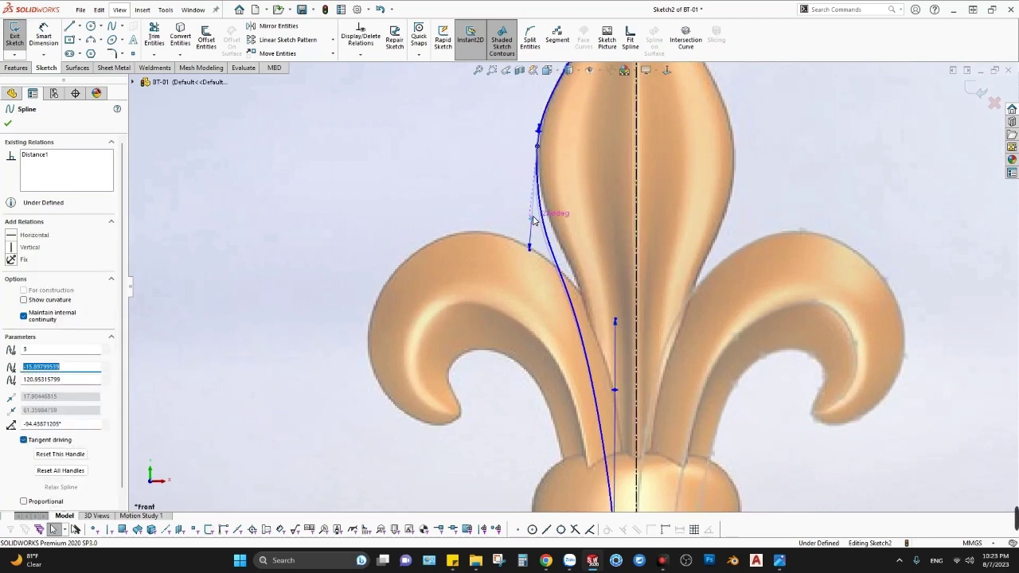
pyautogui.scroll(-4, 538, 159)
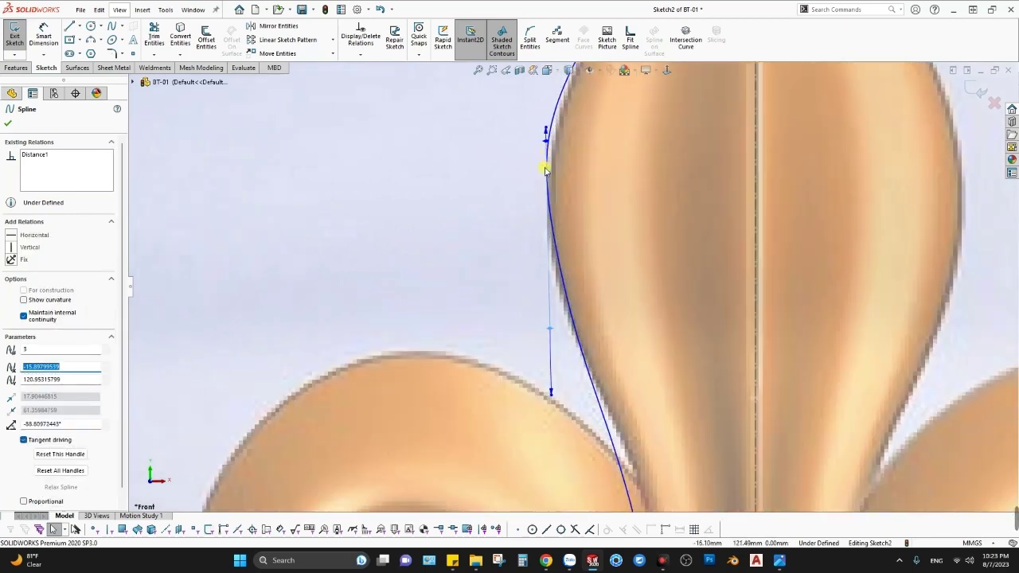
pyautogui.click(548, 190)
pyautogui.scroll(3, 617, 423)
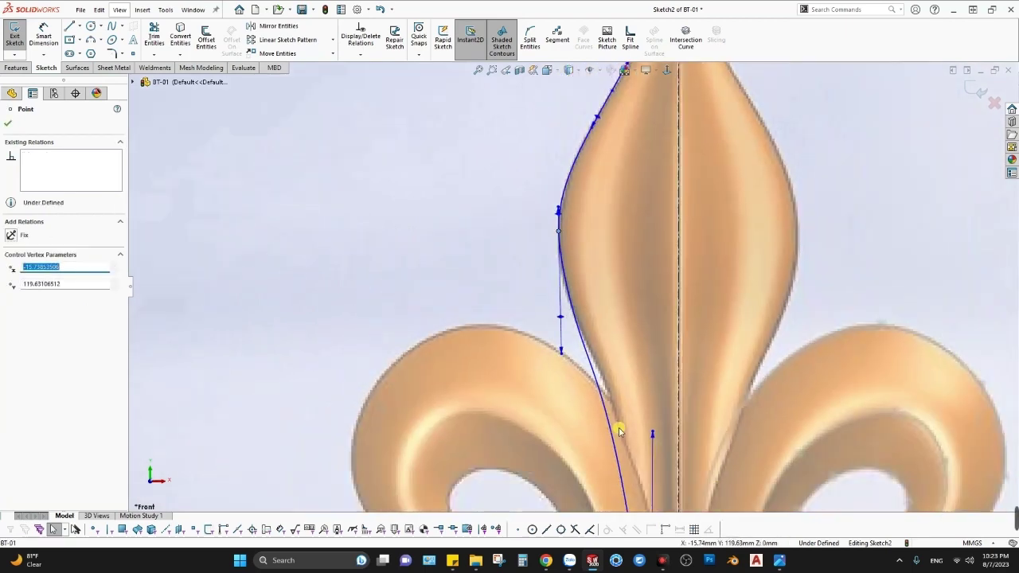
pyautogui.scroll(2, 613, 422)
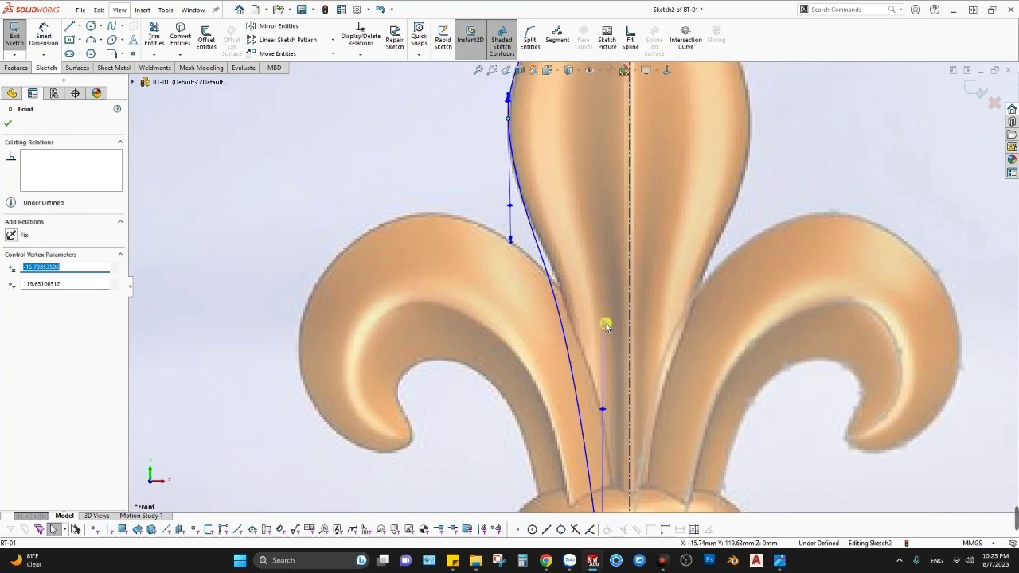
pyautogui.click(606, 326)
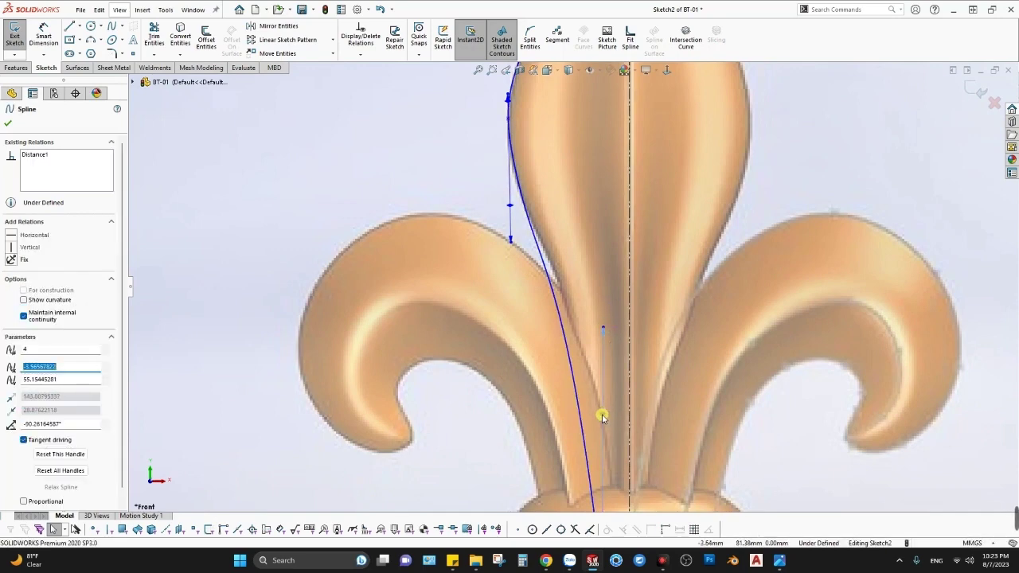
pyautogui.moveTo(603, 417); pyautogui.dragTo(609, 418)
pyautogui.scroll(2, 589, 414)
pyautogui.scroll(2, 584, 411)
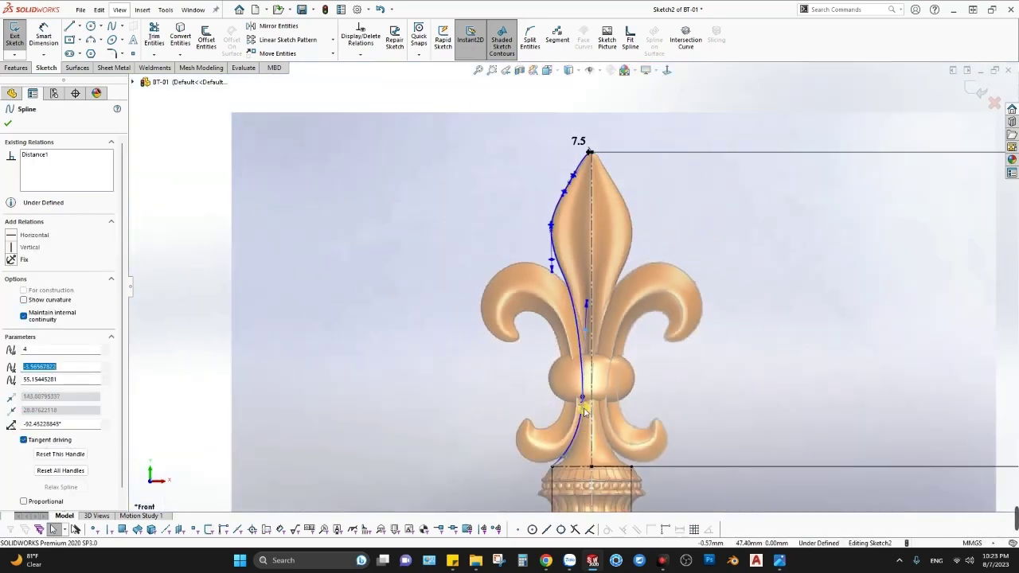
pyautogui.scroll(-2, 539, 483)
pyautogui.scroll(-3, 563, 383)
pyautogui.scroll(-3, 565, 317)
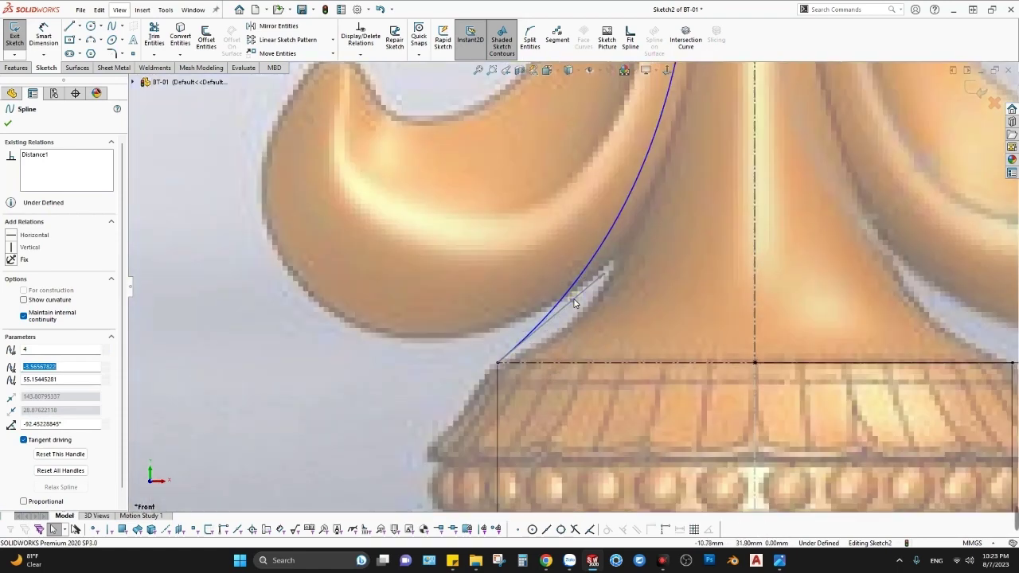
# Pull the spline's lower end and tilt its bottom tangent so the curve meets the base.
pyautogui.moveTo(575, 302)
pyautogui.mouseDown()
pyautogui.moveTo(587, 329)
pyautogui.moveTo(621, 331)
pyautogui.mouseUp()
pyautogui.press('Escape')
pyautogui.click(622, 320)
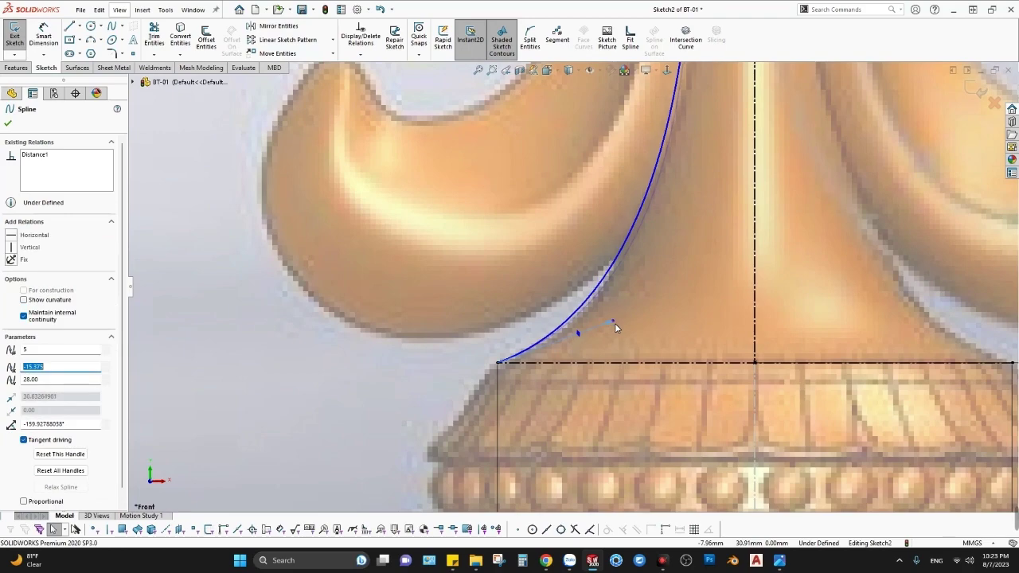
pyautogui.scroll(2, 594, 279)
pyautogui.scroll(-3, 561, 307)
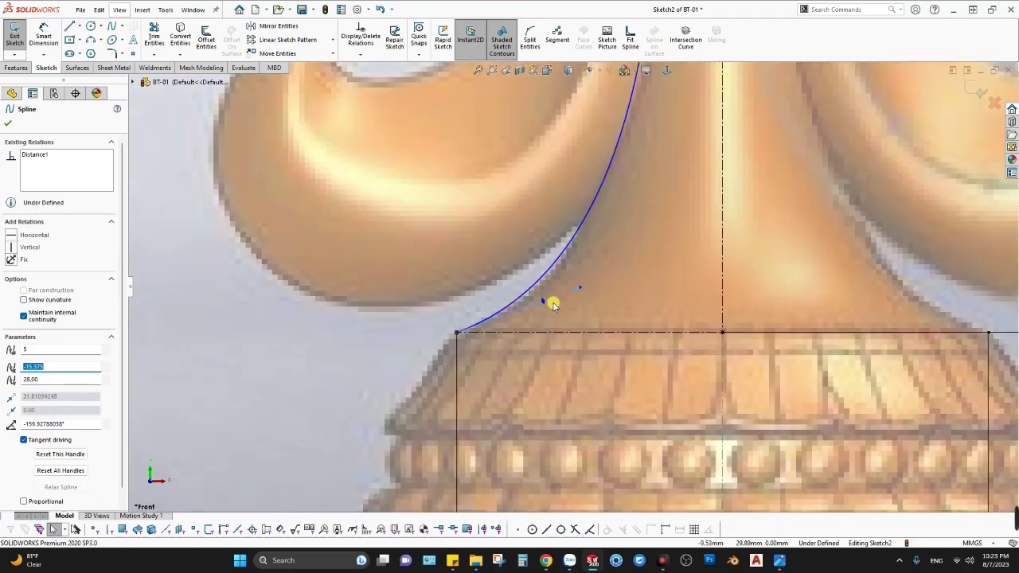
pyautogui.moveTo(544, 304); pyautogui.dragTo(567, 291)
pyautogui.scroll(4, 573, 287)
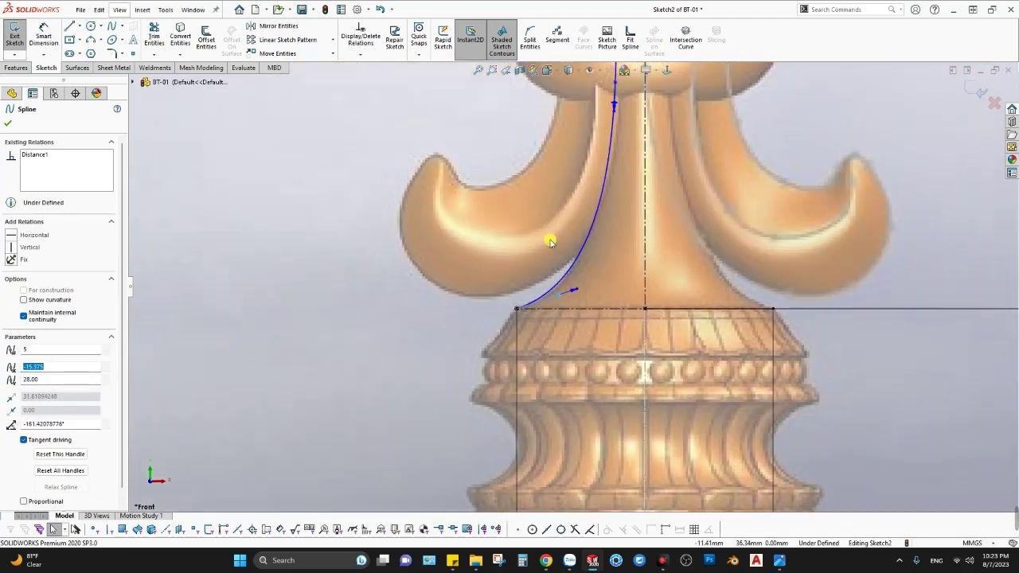
pyautogui.scroll(3, 606, 185)
pyautogui.scroll(2, 589, 159)
pyautogui.scroll(-4, 582, 140)
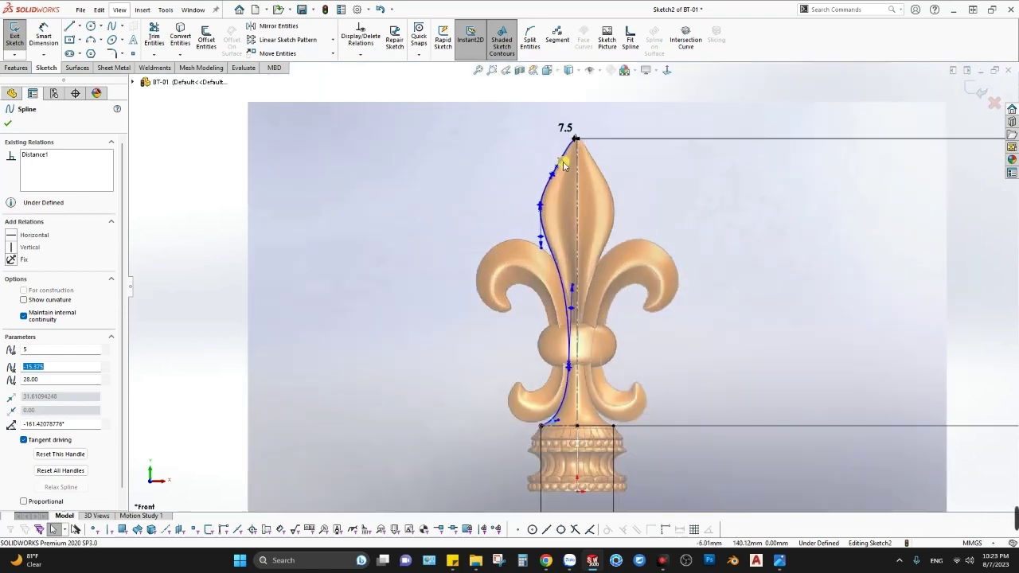
pyautogui.scroll(-3, 561, 189)
pyautogui.scroll(-1, 560, 189)
pyautogui.scroll(-1, 586, 168)
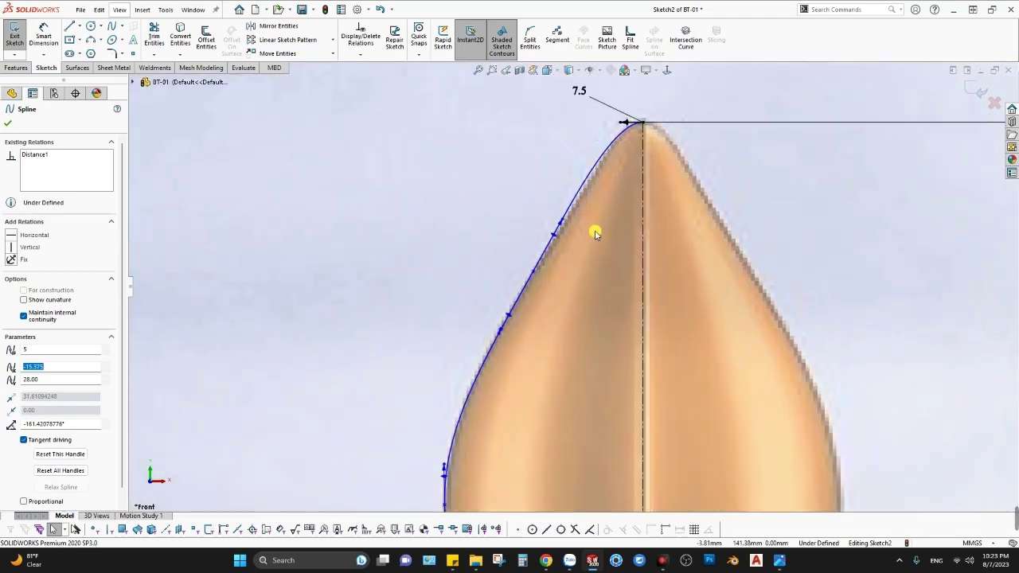
pyautogui.scroll(2, 582, 334)
pyautogui.scroll(2, 557, 358)
pyautogui.scroll(-2, 568, 326)
pyautogui.scroll(-2, 583, 292)
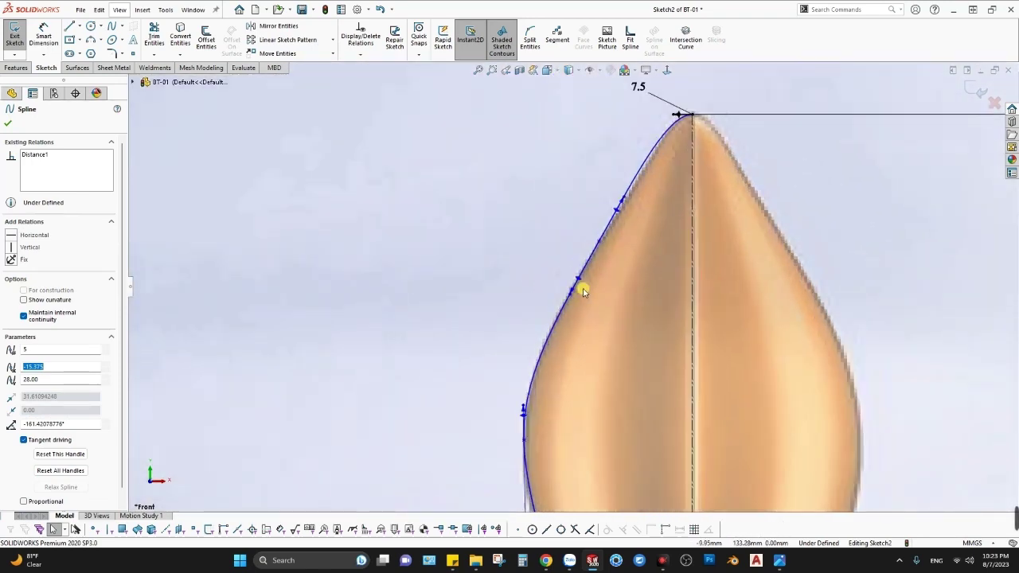
pyautogui.scroll(-2, 582, 292)
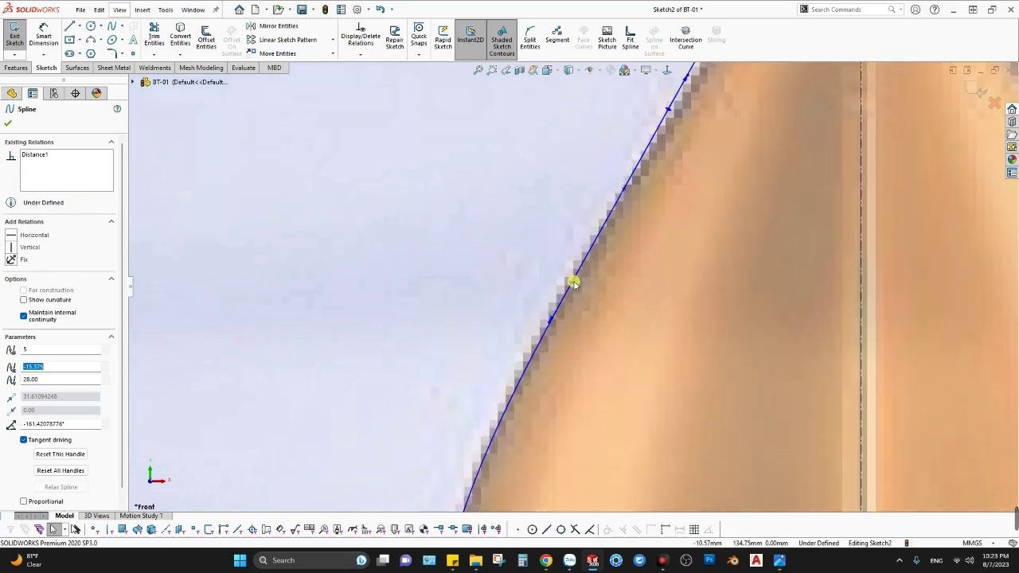
pyautogui.scroll(2, 577, 280)
pyautogui.scroll(2, 596, 221)
pyautogui.scroll(1, 650, 158)
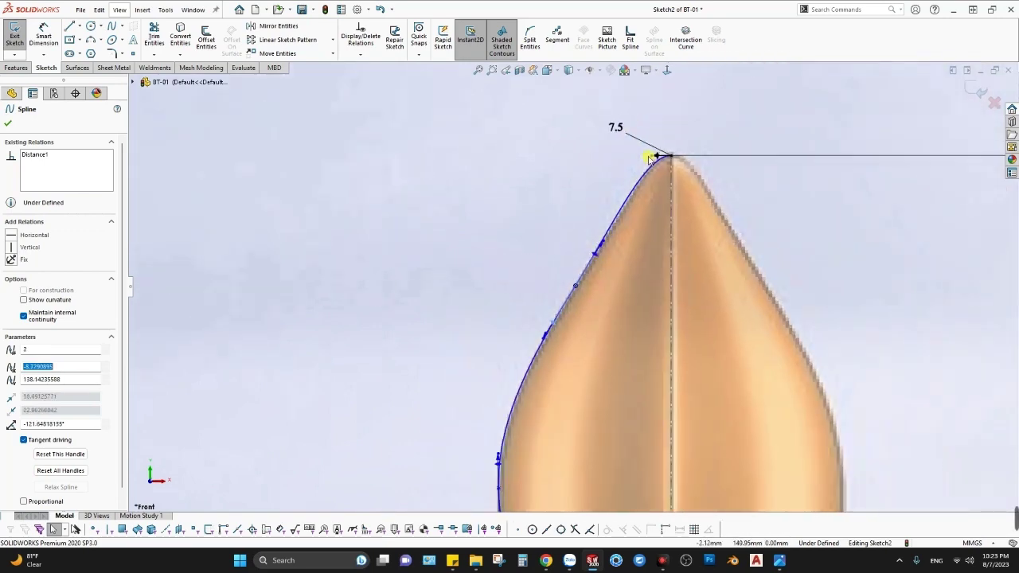
pyautogui.scroll(-1, 651, 158)
pyautogui.scroll(-1, 637, 182)
pyautogui.scroll(-2, 641, 187)
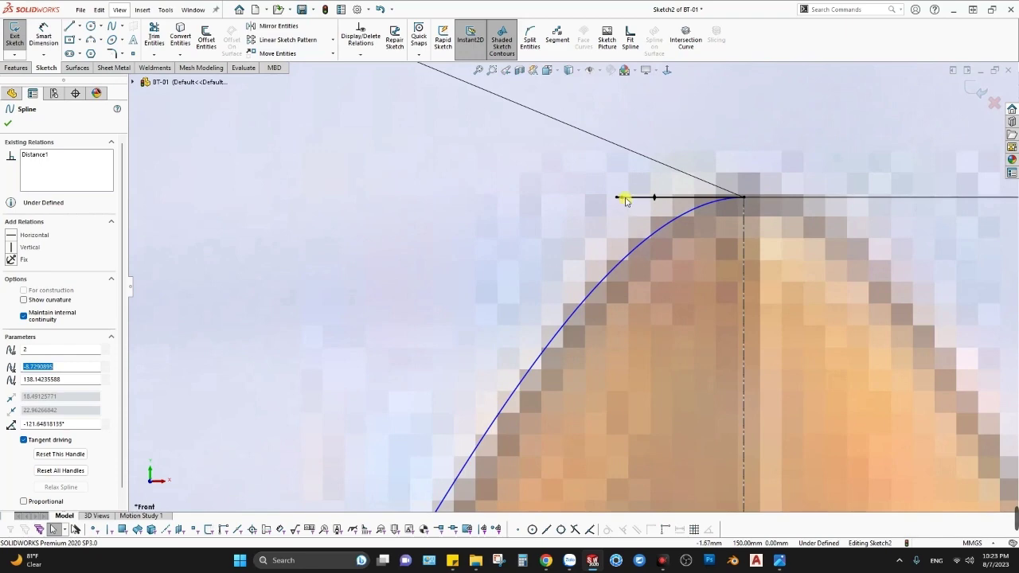
pyautogui.scroll(2, 621, 202)
pyautogui.scroll(1, 510, 387)
pyautogui.scroll(-1, 530, 359)
pyautogui.scroll(-2, 516, 389)
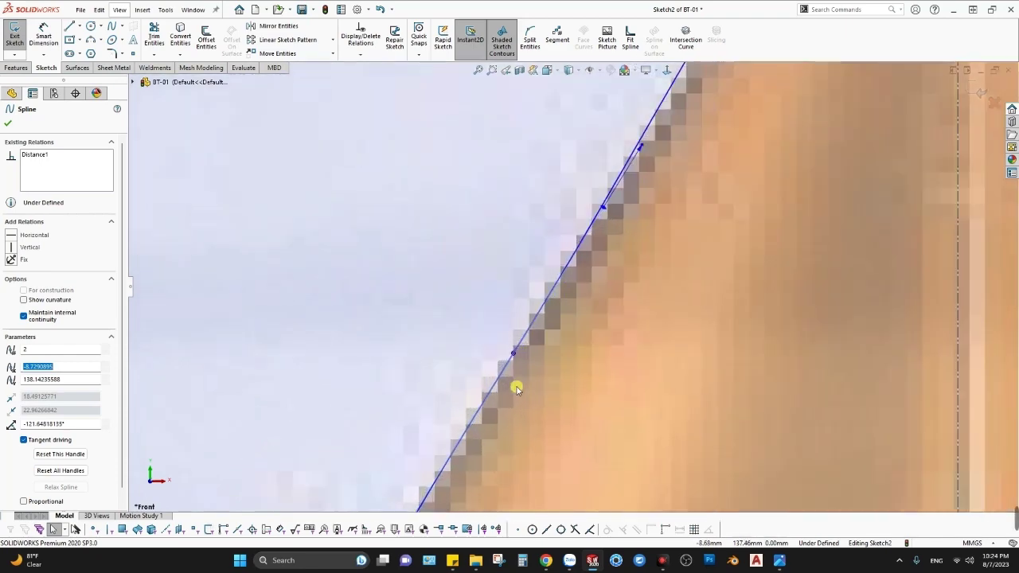
# Nudge the spline point just below the tip onto the petal's left edge.
pyautogui.click(512, 355)
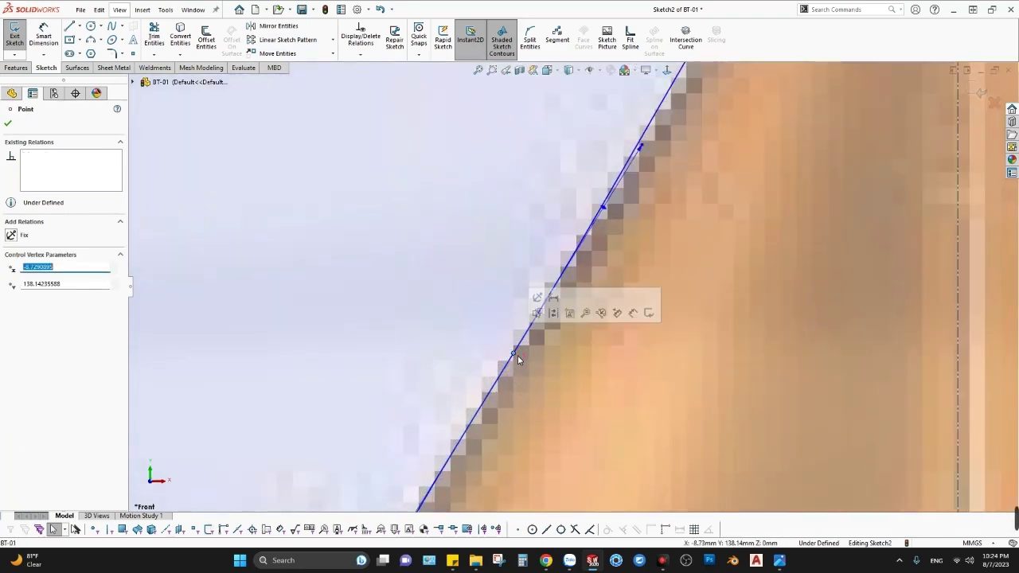
pyautogui.moveTo(514, 356)
pyautogui.mouseDown()
pyautogui.moveTo(503, 348)
pyautogui.moveTo(517, 356)
pyautogui.mouseUp()
pyautogui.scroll(3, 541, 382)
pyautogui.scroll(2, 545, 386)
pyautogui.scroll(1, 541, 394)
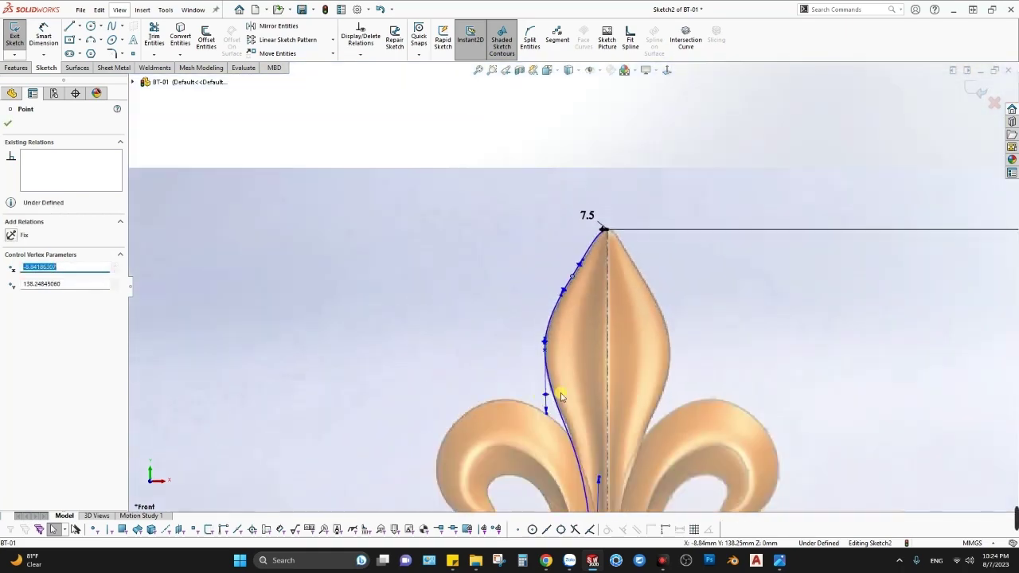
pyautogui.scroll(1, 547, 404)
pyautogui.scroll(1, 553, 417)
pyautogui.scroll(-2, 572, 277)
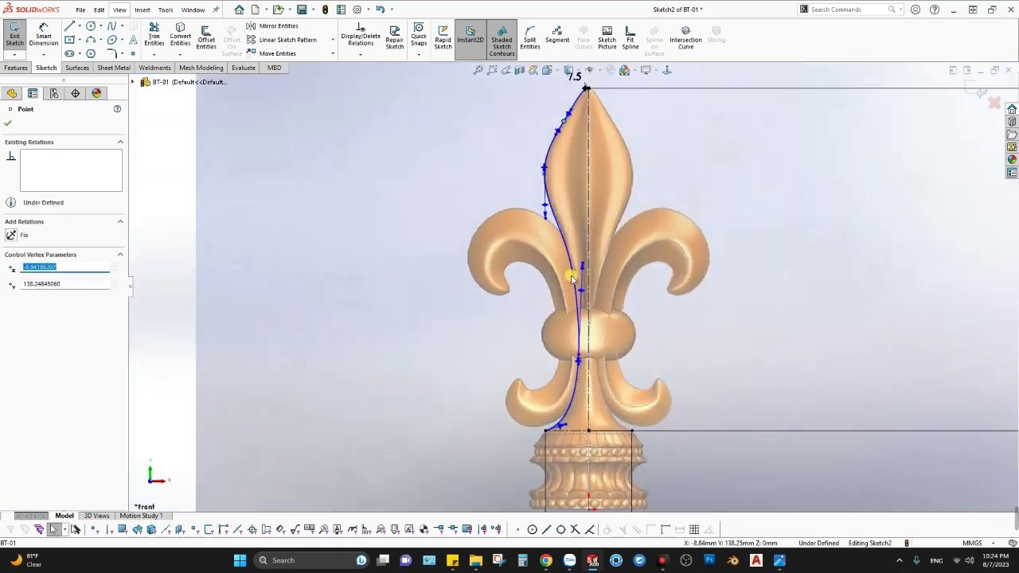
pyautogui.press('Escape')
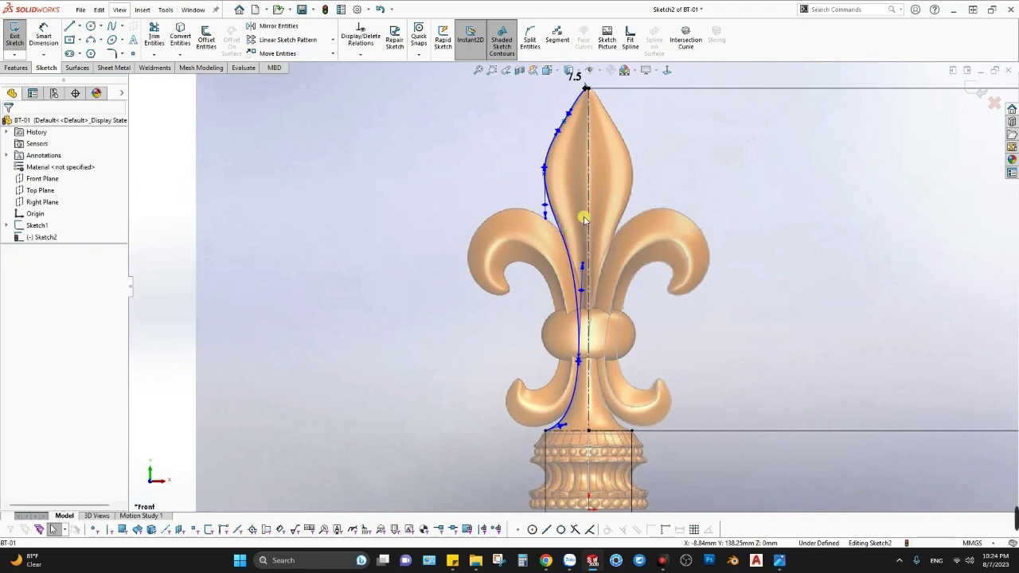
# Mirror the left spline about the vertical centerline to trace the right outline.
pyautogui.click(588, 213)
pyautogui.keyDown('ctrl'); pyautogui.click(561, 233); pyautogui.keyUp('ctrl')
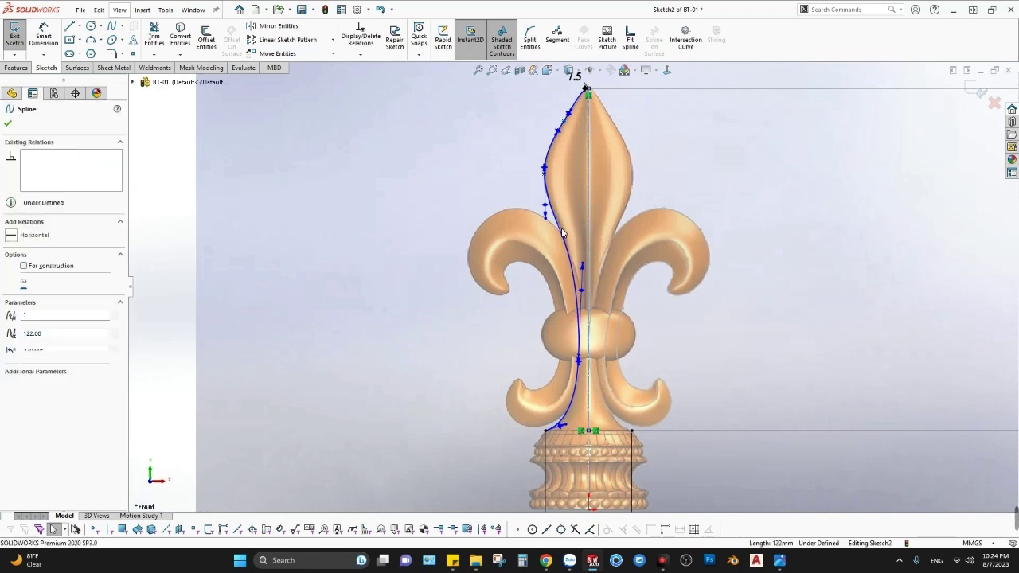
pyautogui.click(656, 182)
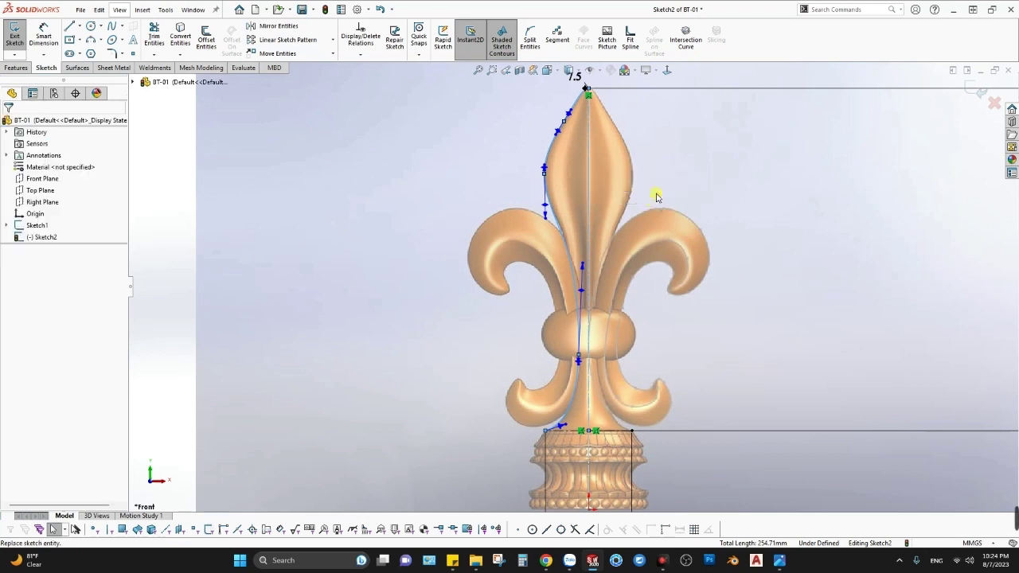
pyautogui.press('f')
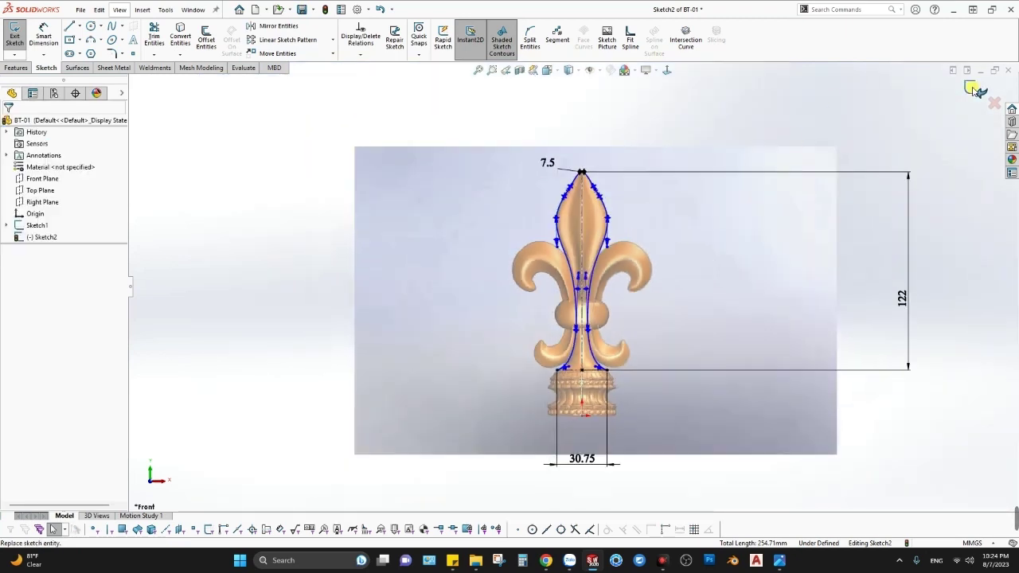
pyautogui.scroll(-2, 631, 355)
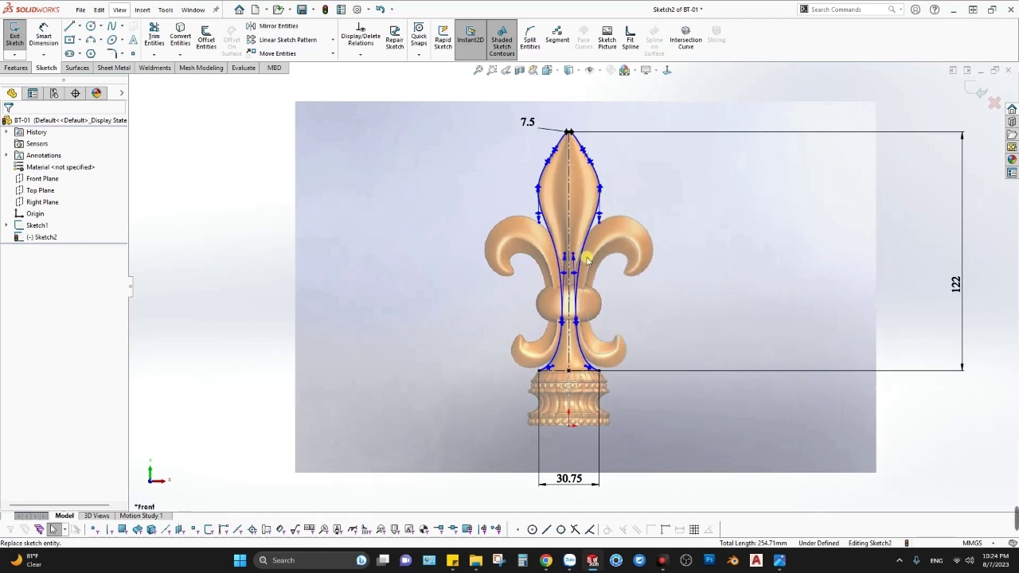
pyautogui.scroll(-3, 562, 157)
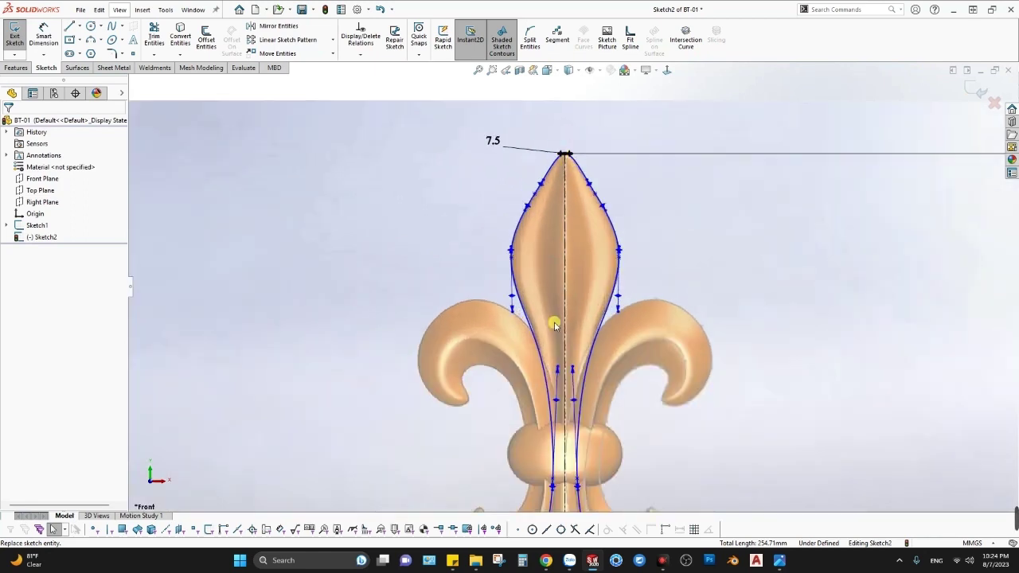
pyautogui.scroll(2, 555, 324)
pyautogui.click(976, 89)
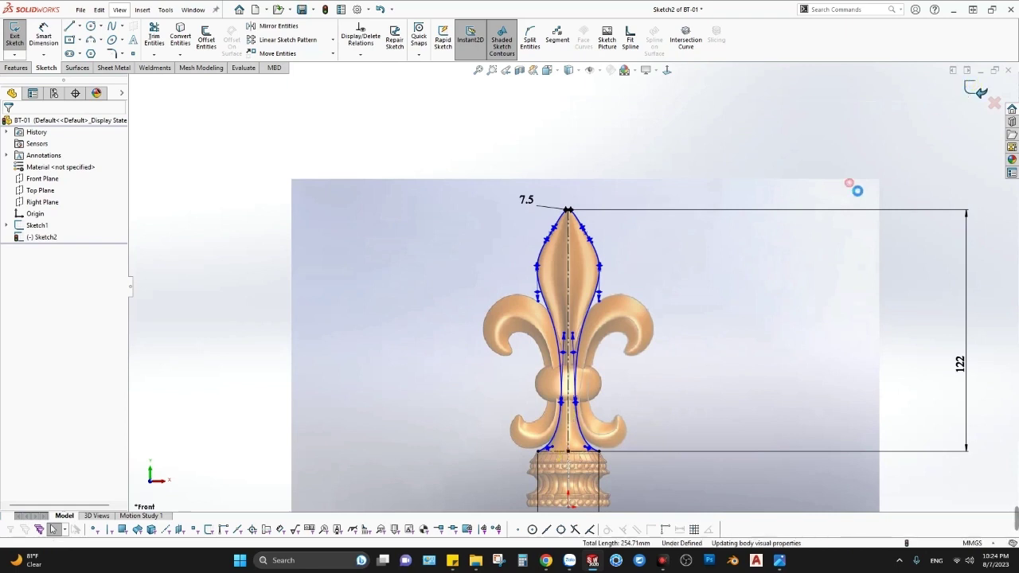
pyautogui.scroll(2, 625, 245)
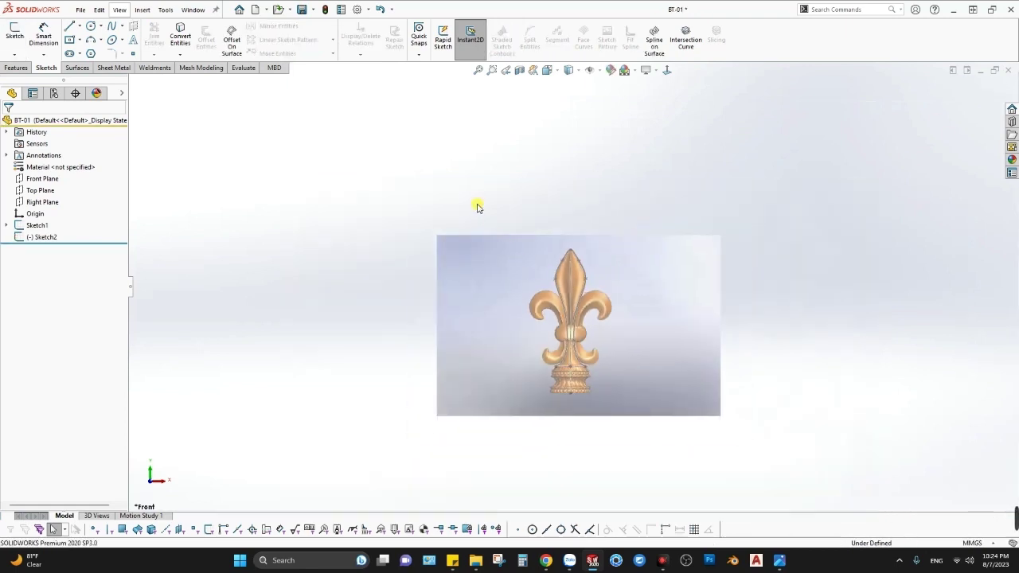
pyautogui.moveTo(480, 230); pyautogui.dragTo(637, 284, button='middle')
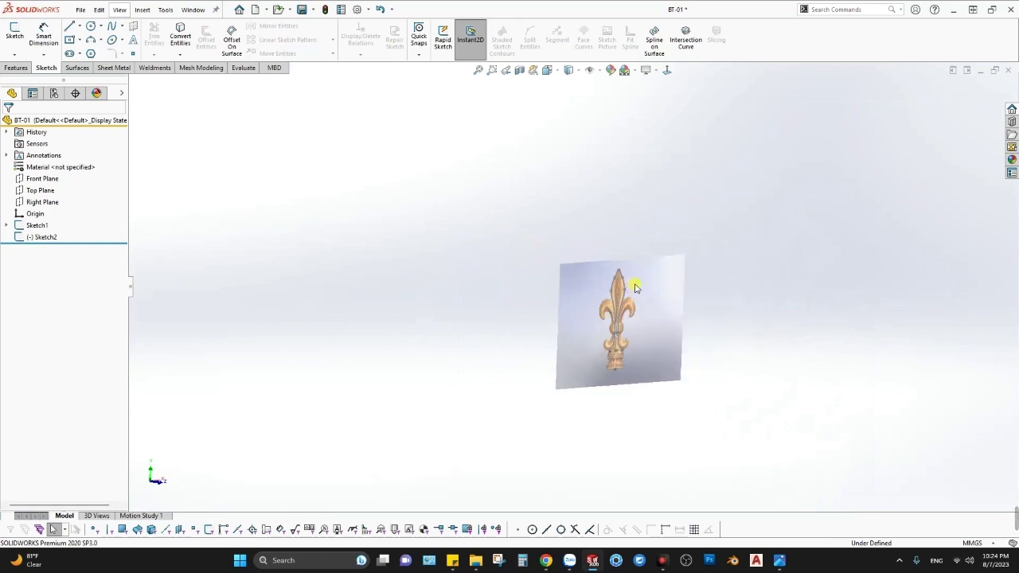
pyautogui.click(42, 180)
pyautogui.click(44, 202)
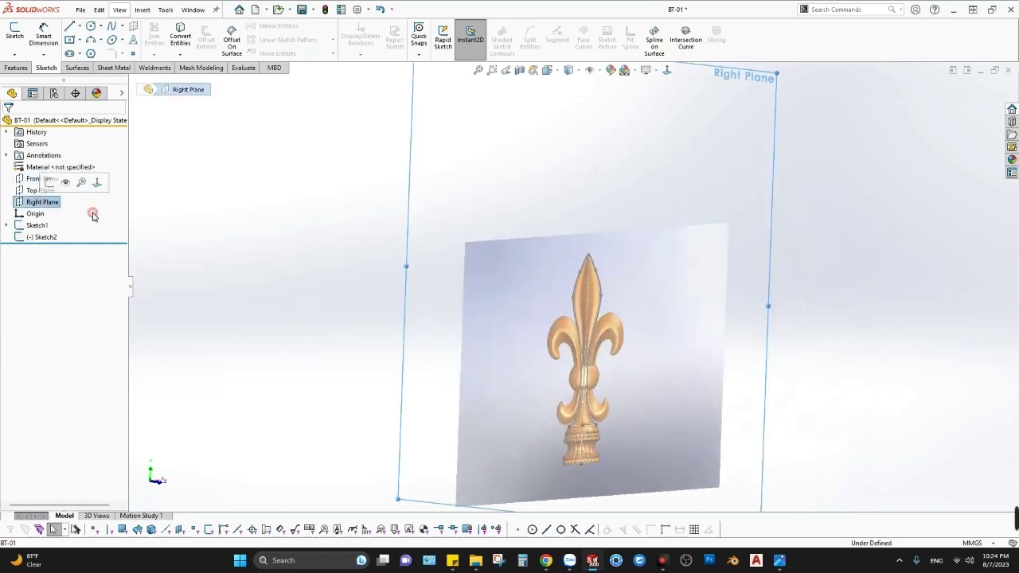
pyautogui.scroll(3, 501, 287)
pyautogui.moveTo(501, 287)
pyautogui.mouseDown(button='middle')
pyautogui.moveTo(611, 292)
pyautogui.moveTo(601, 295)
pyautogui.mouseUp(button='middle')
pyautogui.press('space')
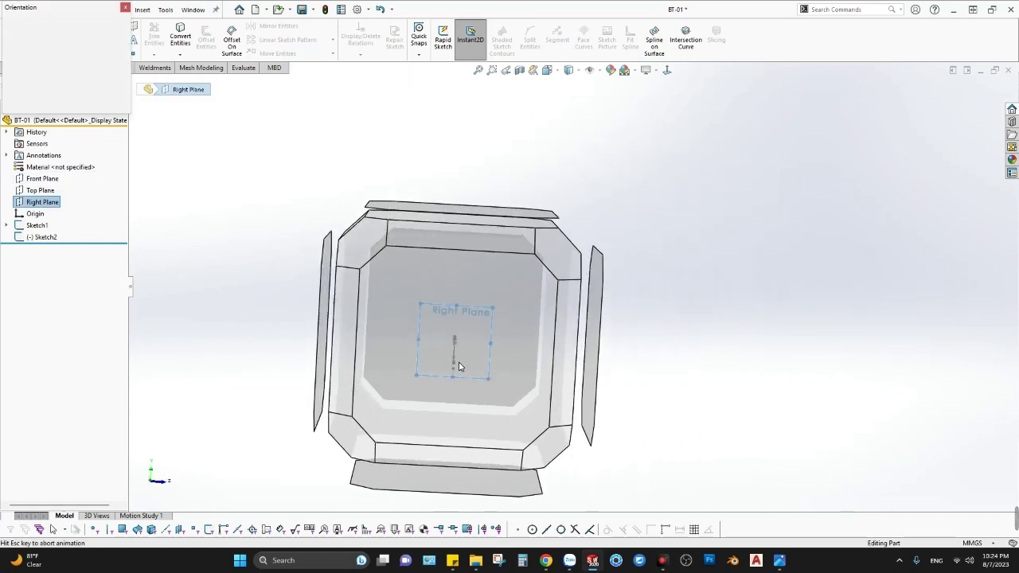
pyautogui.click(456, 362)
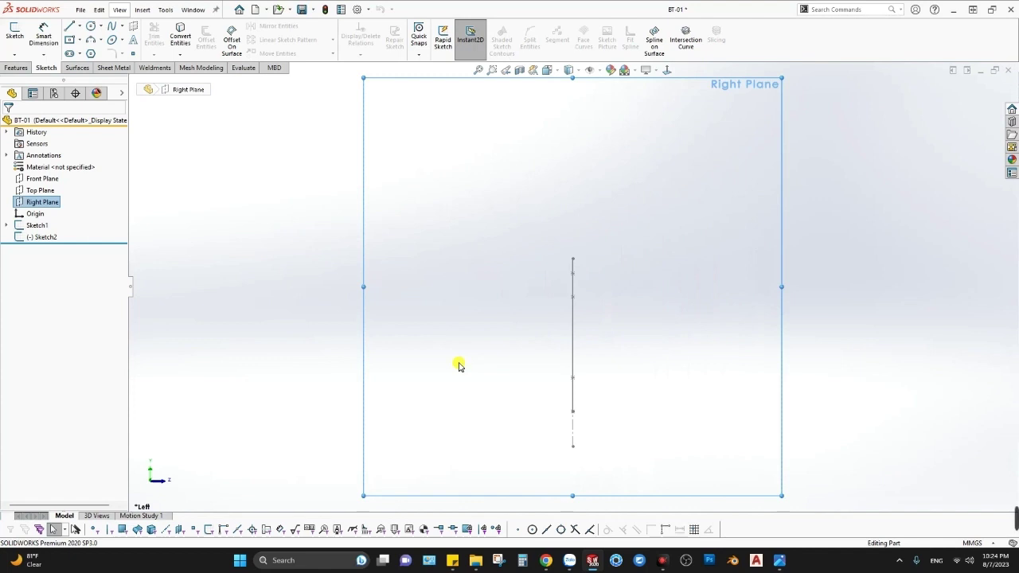
pyautogui.moveTo(554, 358); pyautogui.dragTo(546, 318, button='middle')
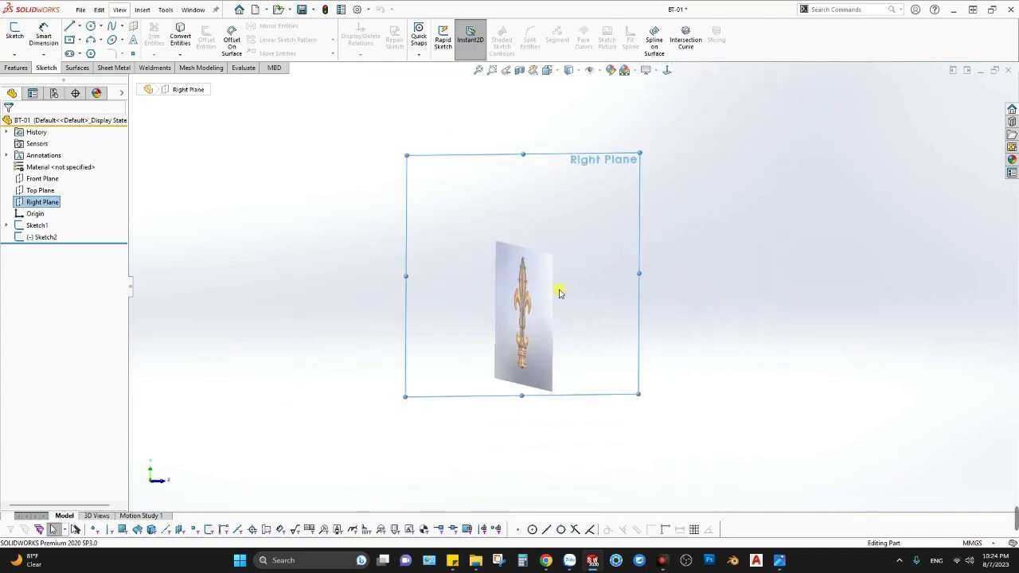
pyautogui.moveTo(491, 273); pyautogui.dragTo(581, 295, button='middle')
pyautogui.press('space')
pyautogui.click(476, 329)
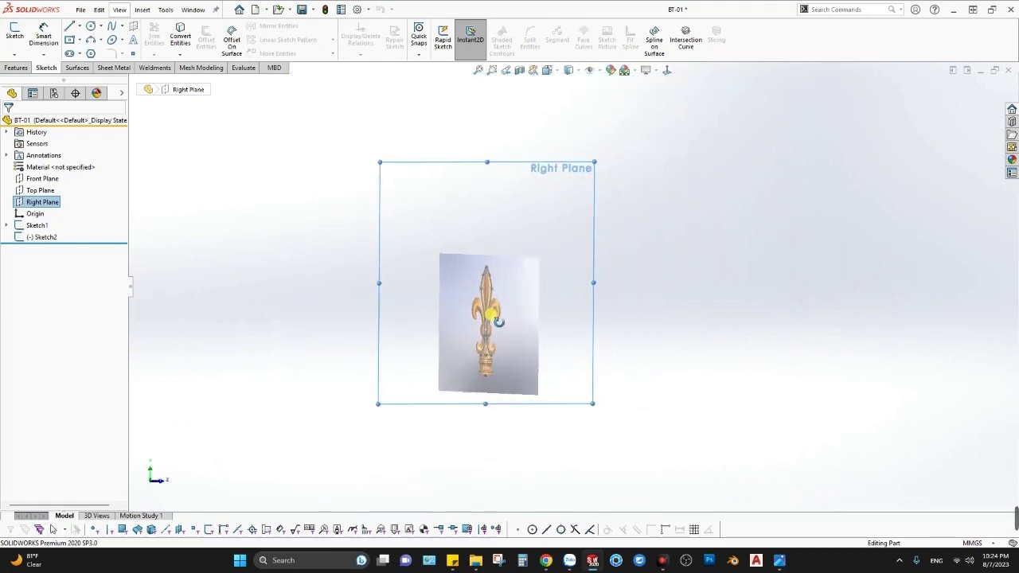
pyautogui.scroll(-3, 506, 280)
pyautogui.press('Escape')
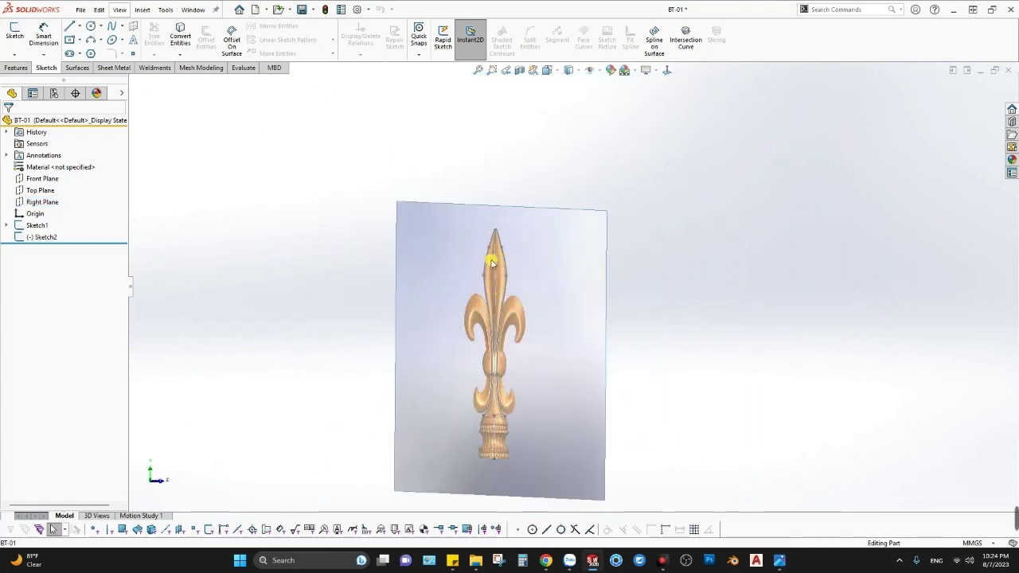
pyautogui.click(492, 263)
pyautogui.click(506, 267)
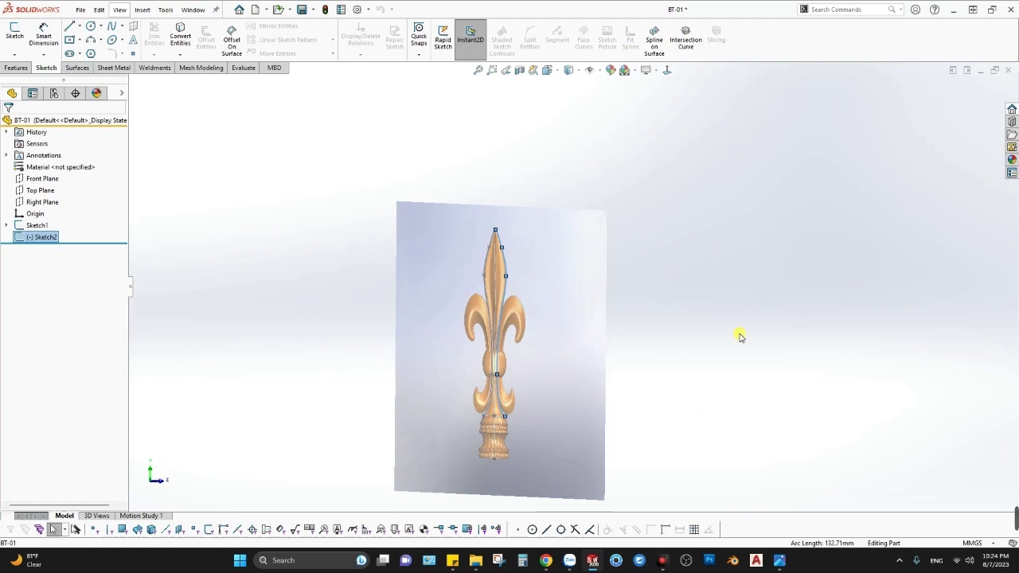
pyautogui.press('space')
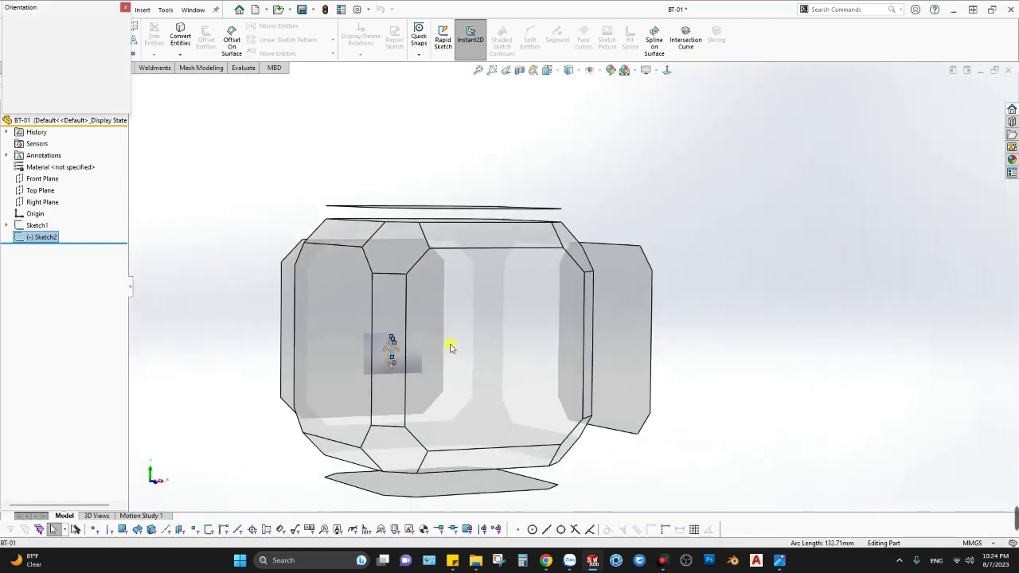
pyautogui.click(450, 347)
pyautogui.scroll(-3, 433, 329)
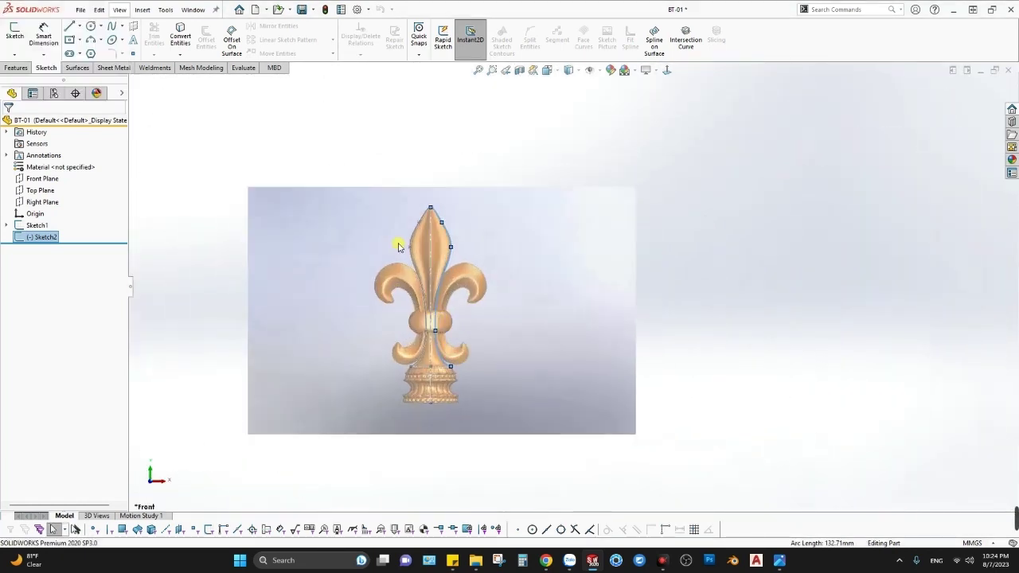
pyautogui.scroll(-2, 421, 303)
pyautogui.press('space')
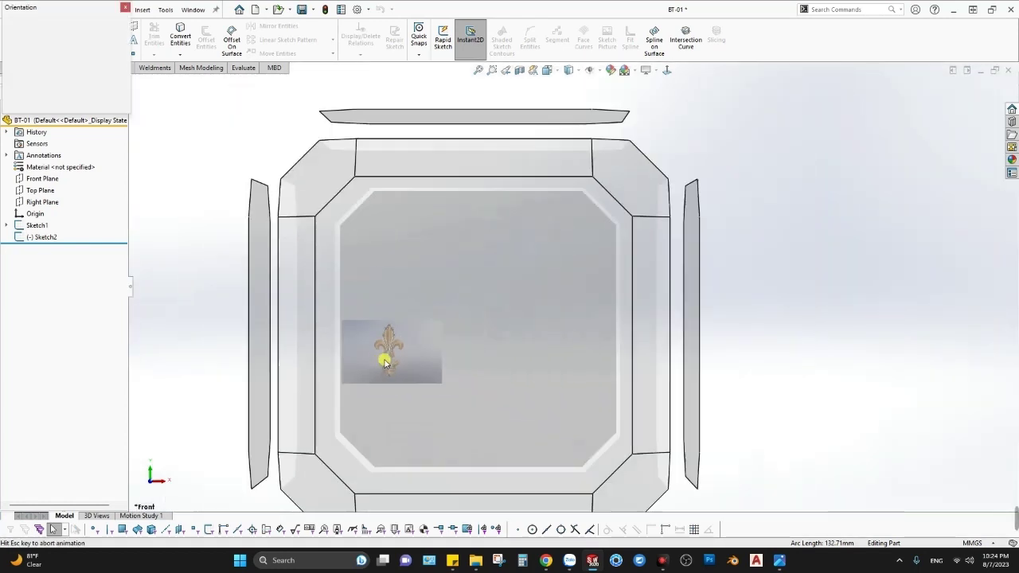
pyautogui.click(390, 357)
pyautogui.scroll(-3, 444, 306)
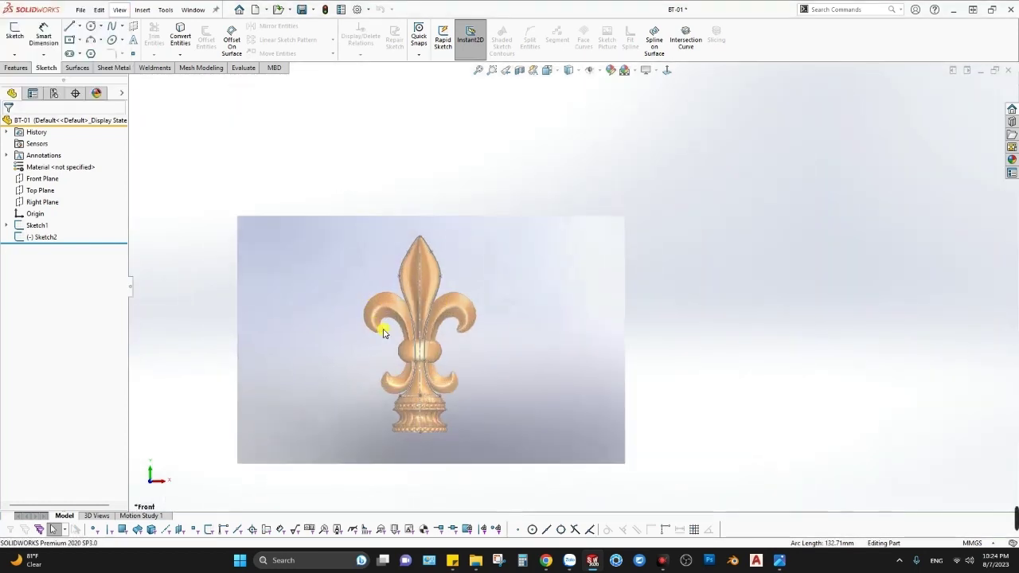
# Edit Sketch2 and box-select all its splines, lines, point and dimensions.
pyautogui.scroll(-1, 393, 317)
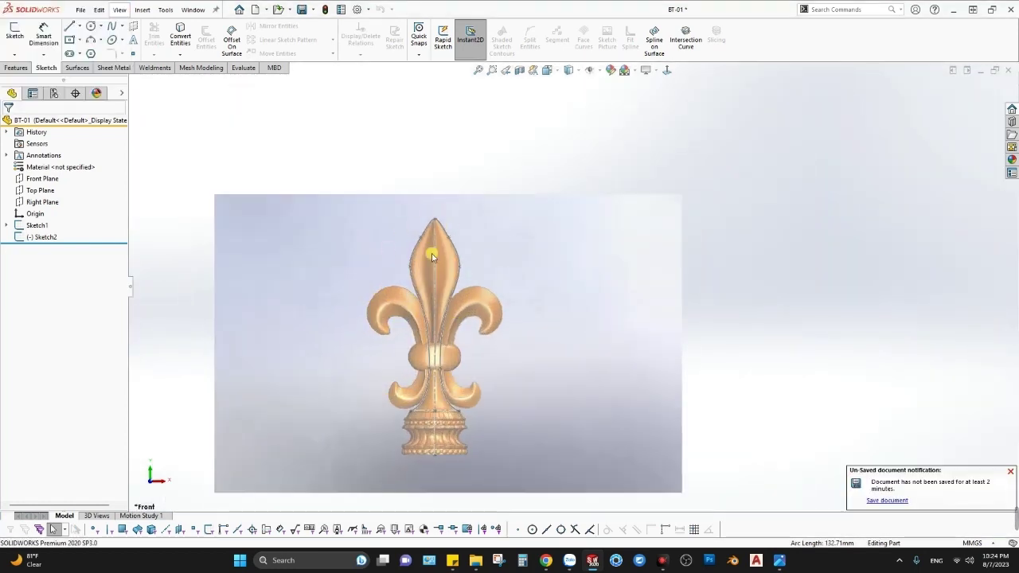
pyautogui.click(39, 238)
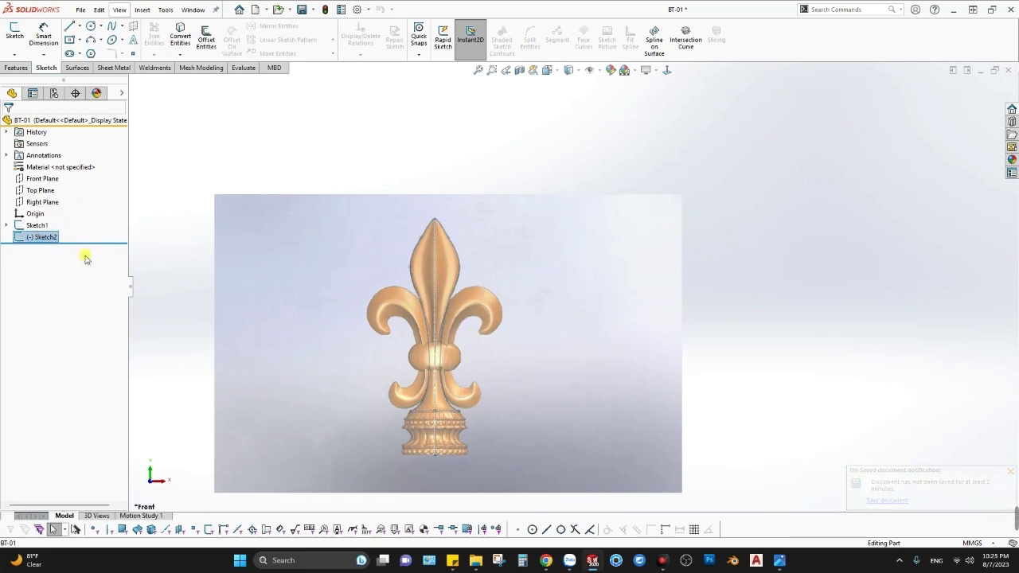
pyautogui.rightClick(42, 237)
pyautogui.click(66, 206)
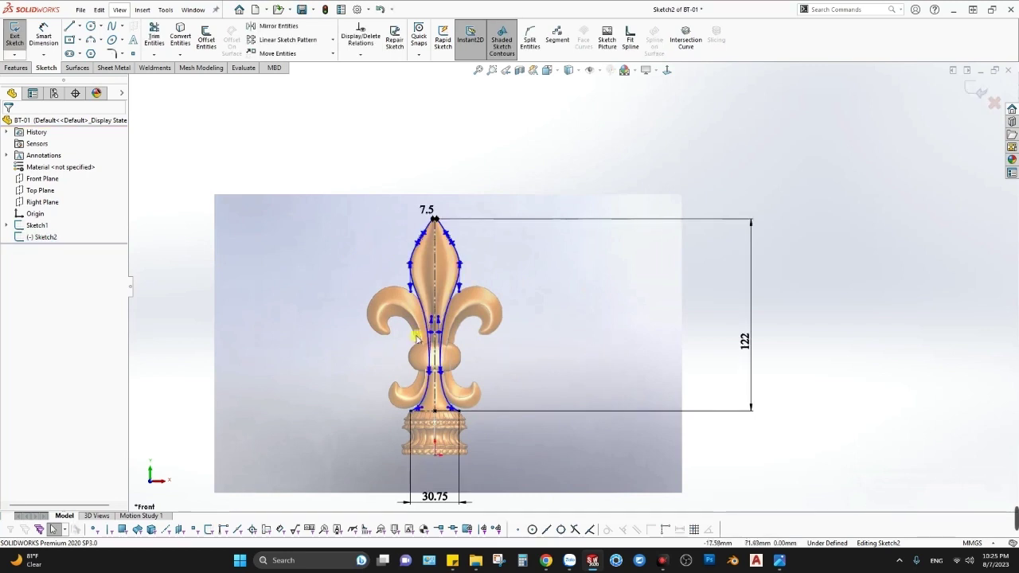
pyautogui.scroll(3, 573, 287)
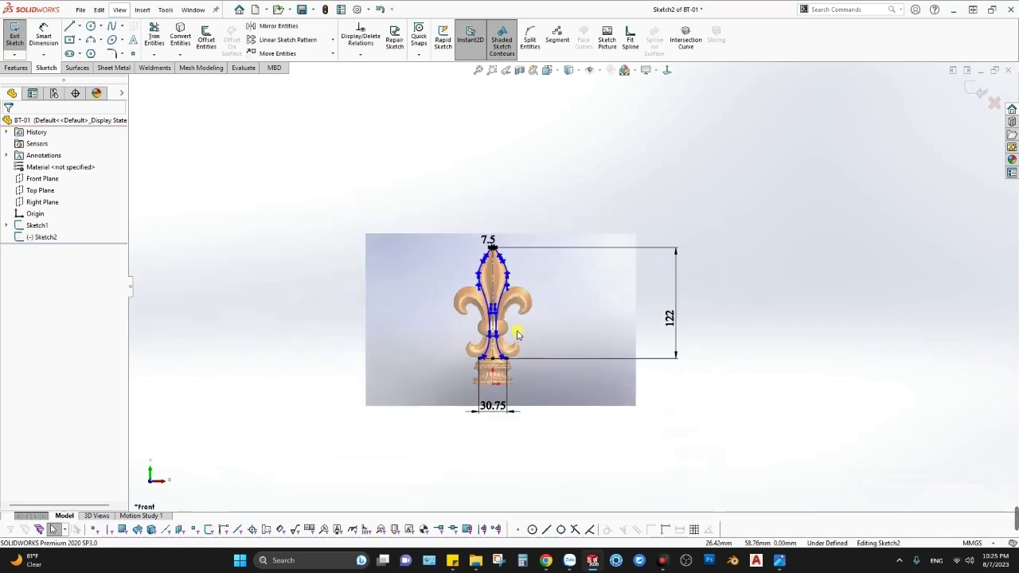
pyautogui.moveTo(721, 450); pyautogui.dragTo(344, 152)
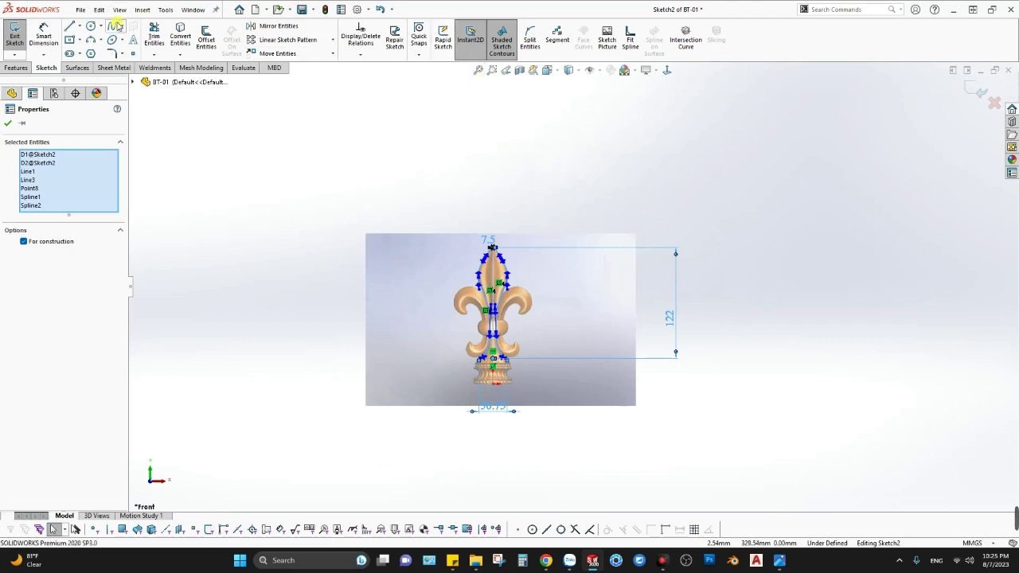
# Make a block from the selected profile with its insertion point at the base, Layout Sketch Block off.
pyautogui.click(167, 10)
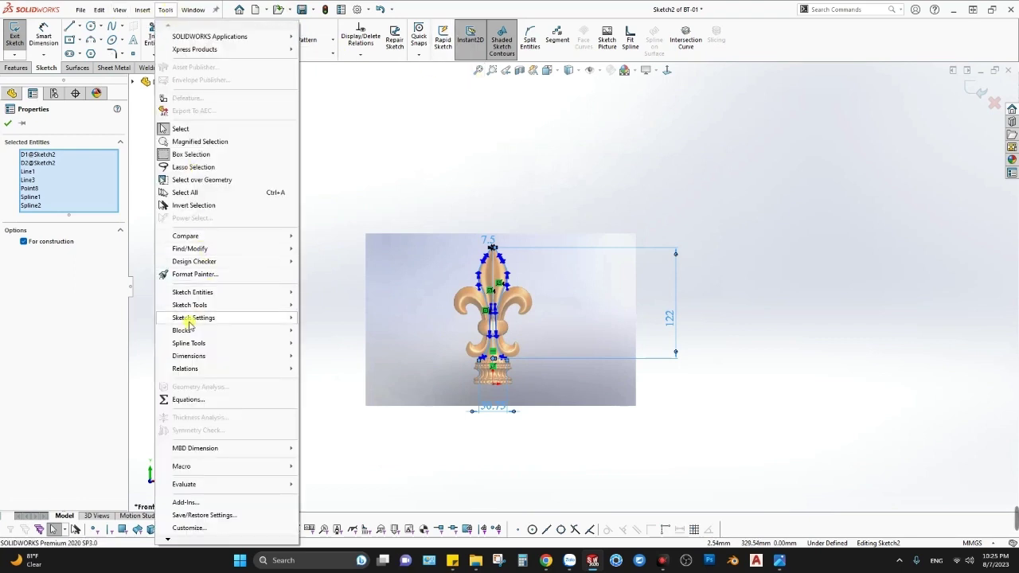
pyautogui.moveTo(181, 330)
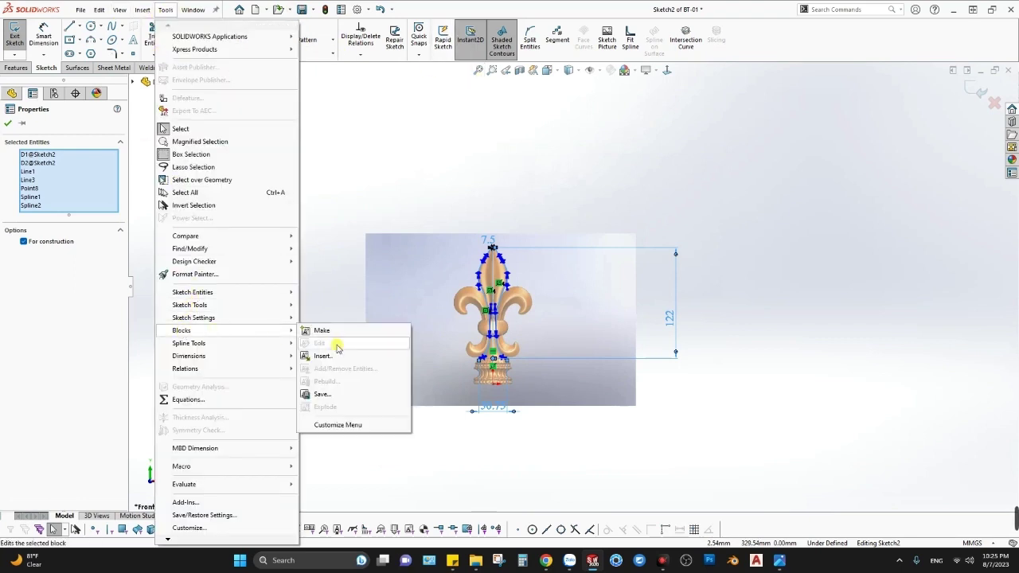
pyautogui.click(320, 330)
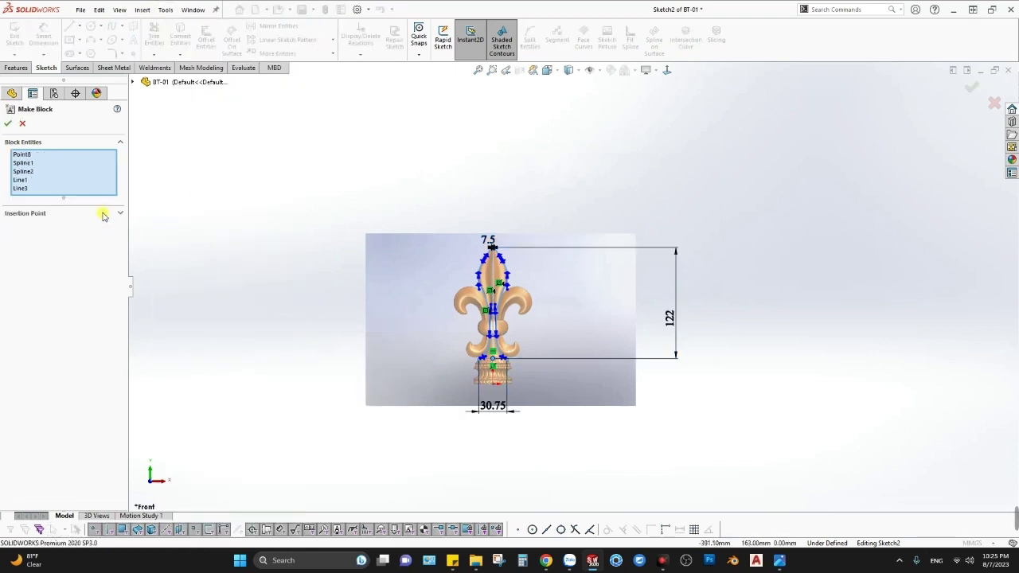
pyautogui.scroll(-3, 609, 368)
pyautogui.click(116, 212)
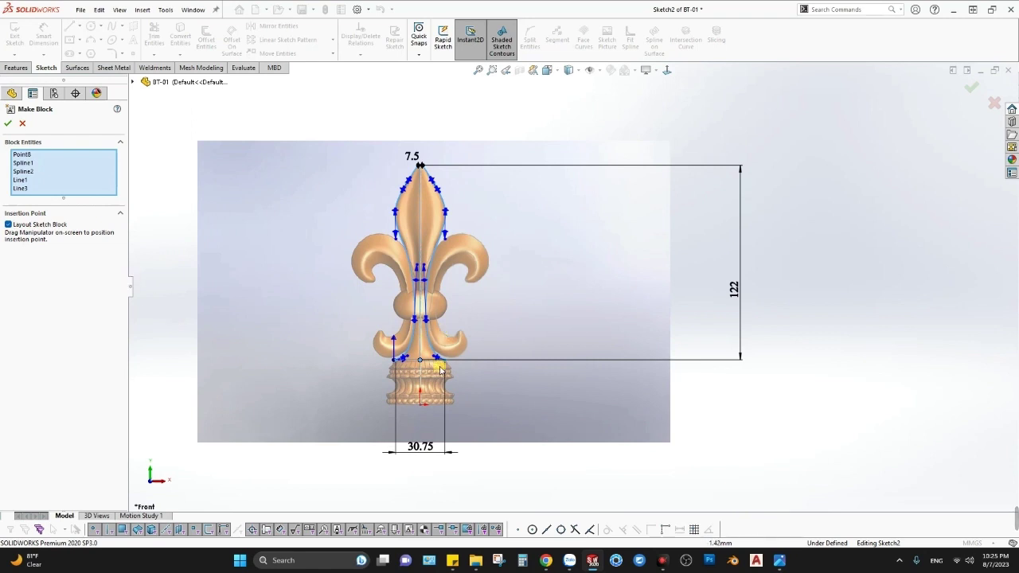
pyautogui.scroll(-3, 438, 357)
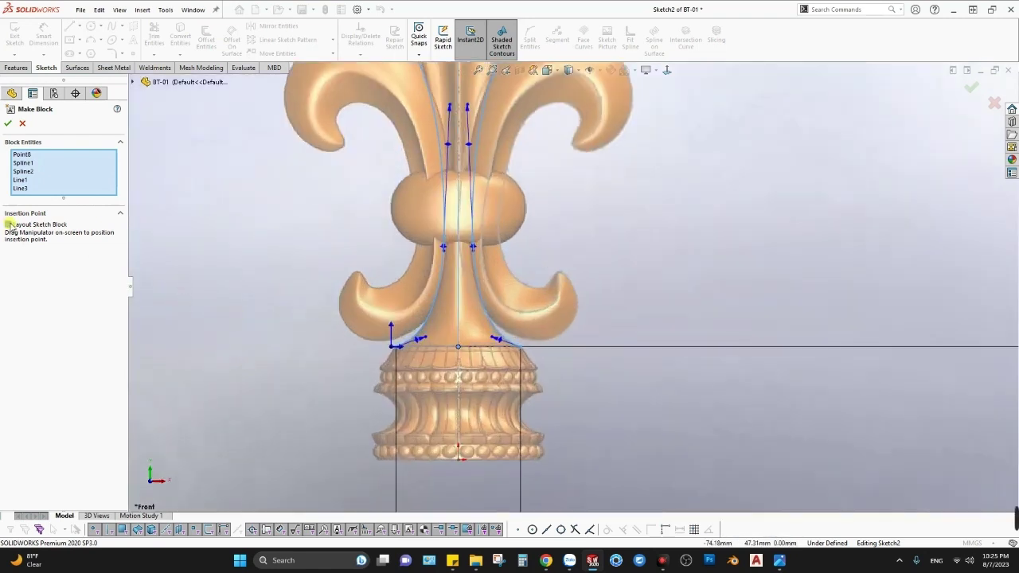
pyautogui.click(468, 351)
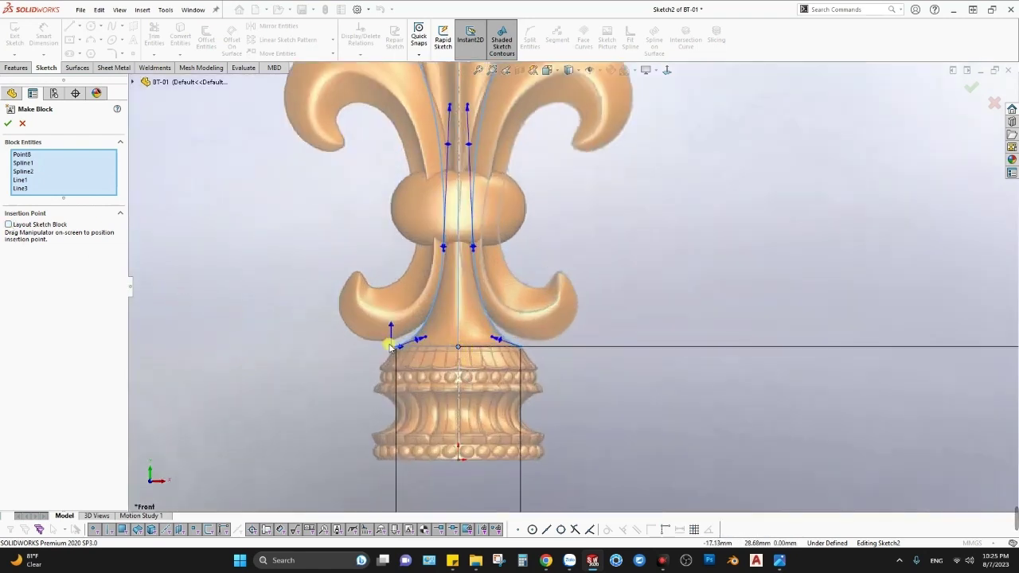
pyautogui.moveTo(391, 345); pyautogui.dragTo(362, 366)
pyautogui.moveTo(503, 370); pyautogui.dragTo(583, 366, button='middle')
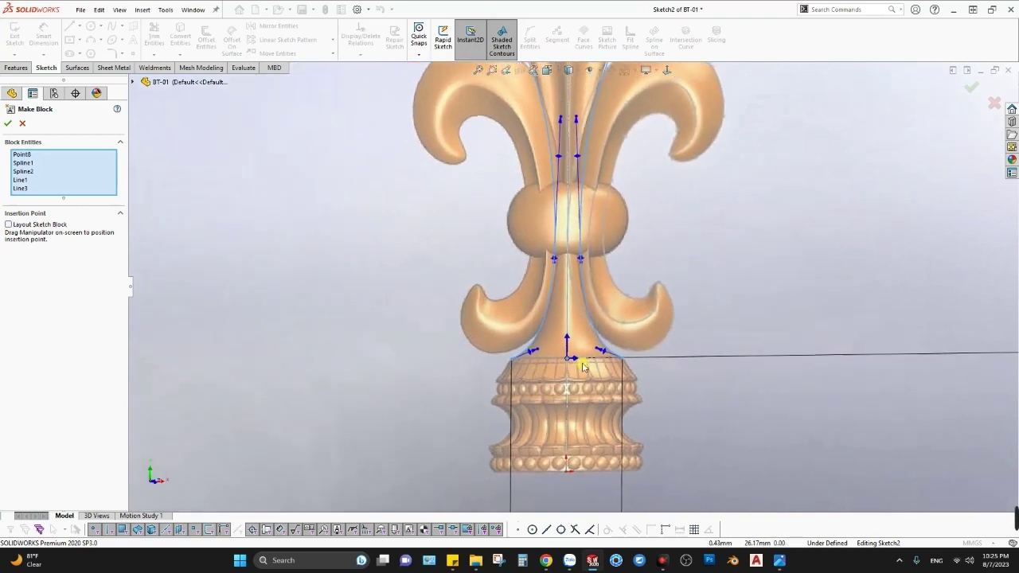
pyautogui.click(8, 122)
pyautogui.hotkey('ctrl', '8')
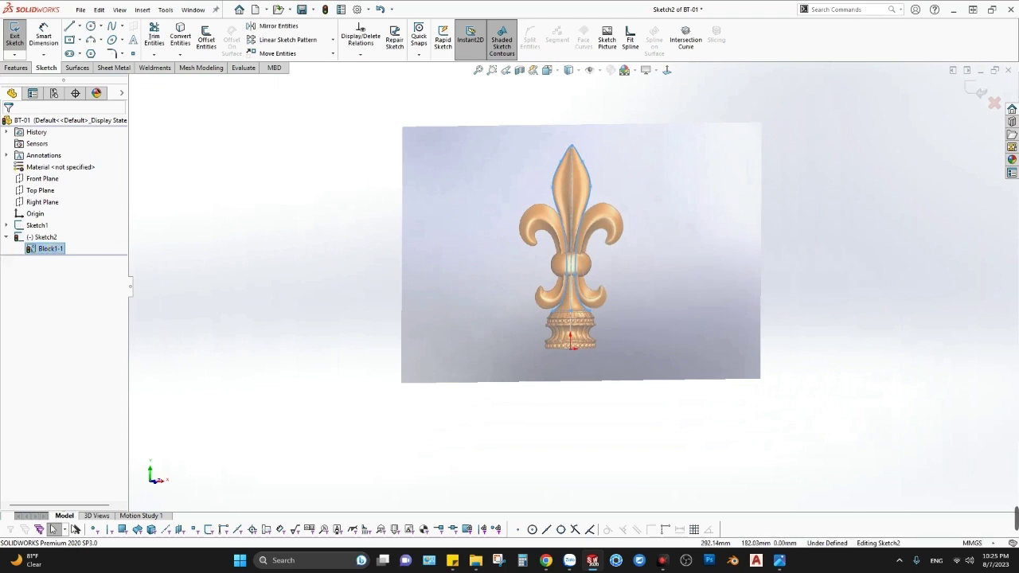
# Exit the block sketch and start a new sketch on Right Plane, viewed normal to.
pyautogui.click(971, 94)
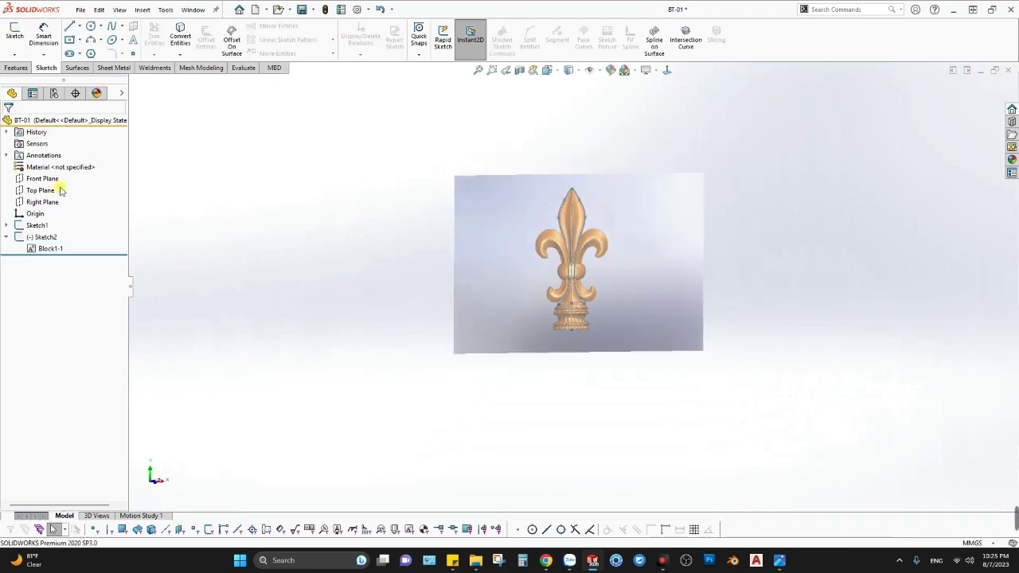
pyautogui.click(32, 191)
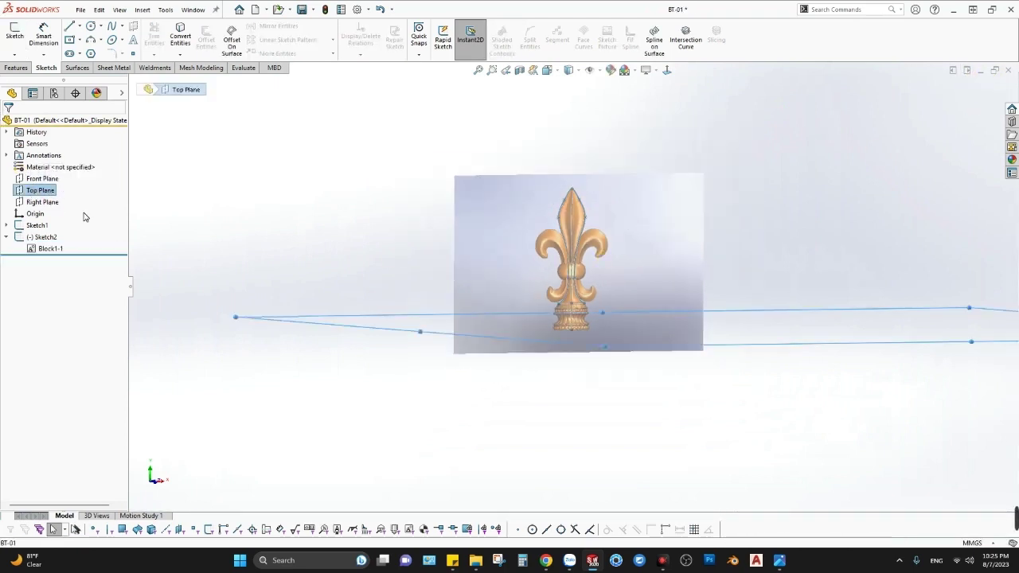
pyautogui.click(32, 179)
pyautogui.click(35, 202)
pyautogui.moveTo(558, 223); pyautogui.dragTo(620, 232, button='middle')
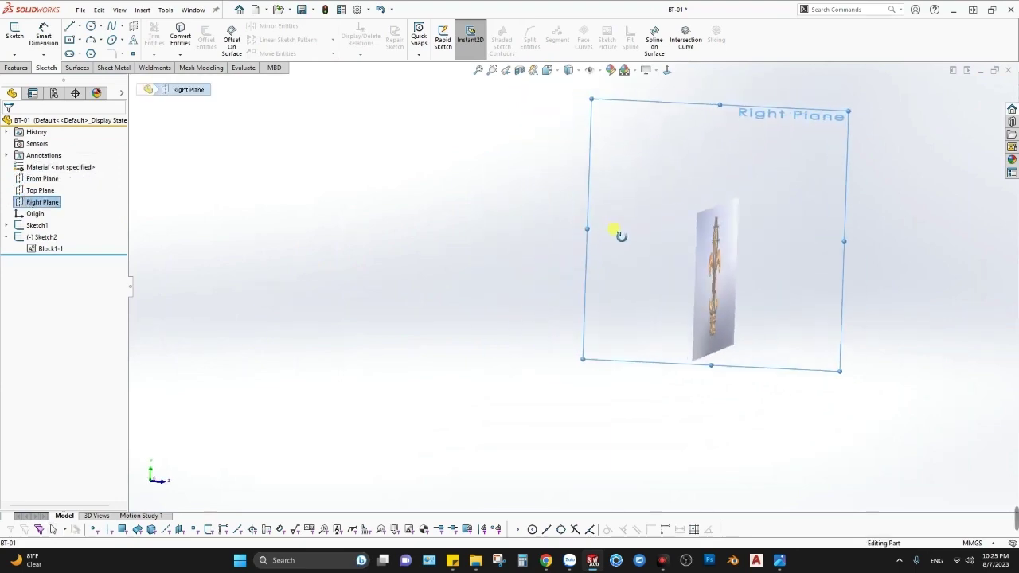
pyautogui.hotkey('ctrl', '8')
pyautogui.rightClick(574, 185)
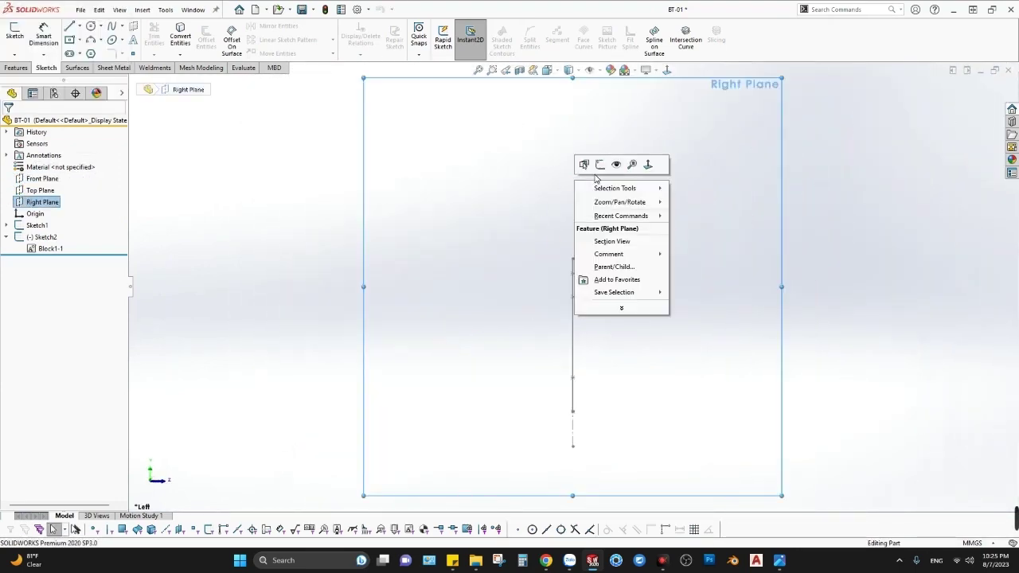
pyautogui.click(602, 165)
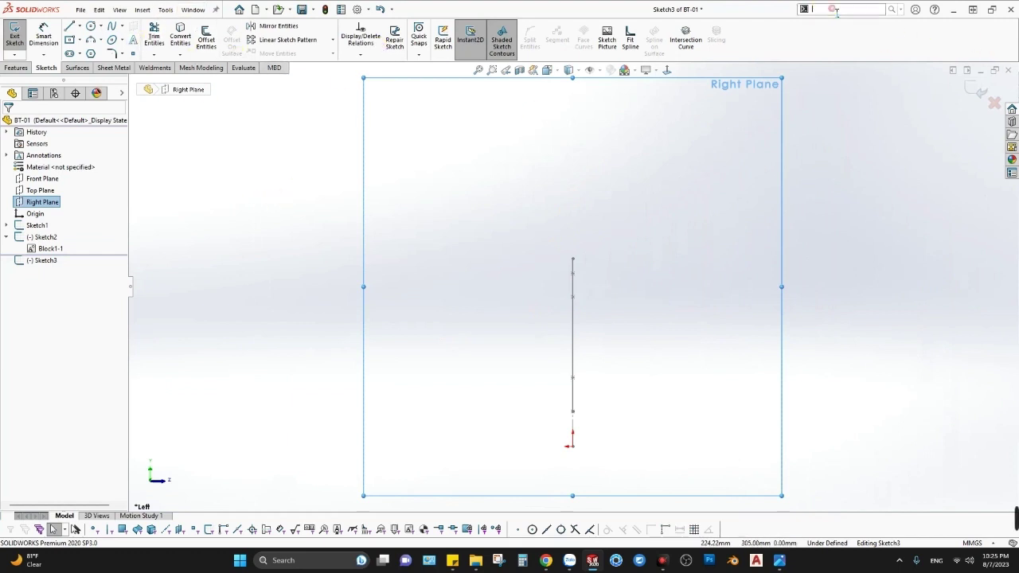
# Insert Block1 into the sketch, placing one copy on the vertical line at the base.
pyautogui.click(165, 9)
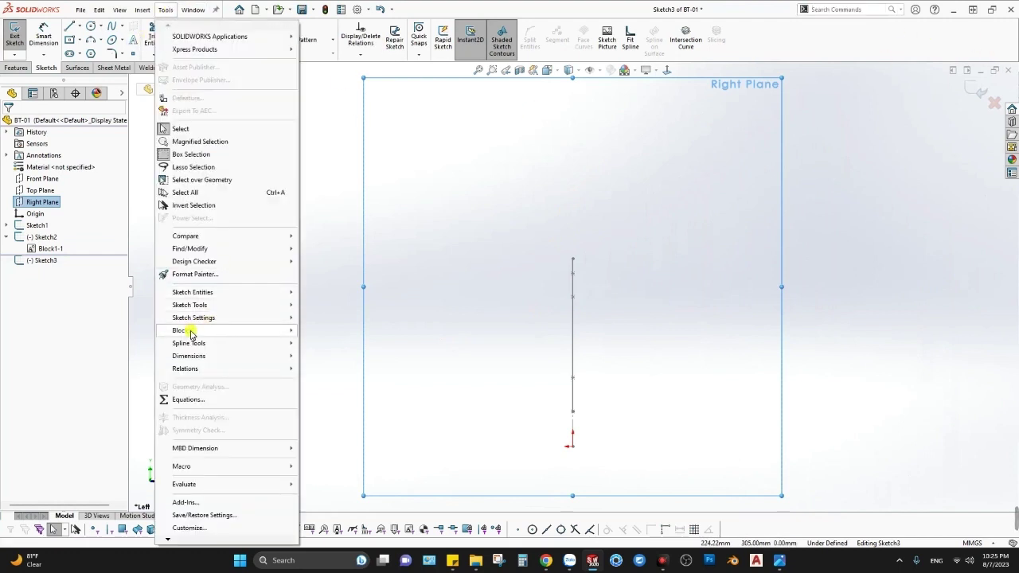
pyautogui.click(354, 359)
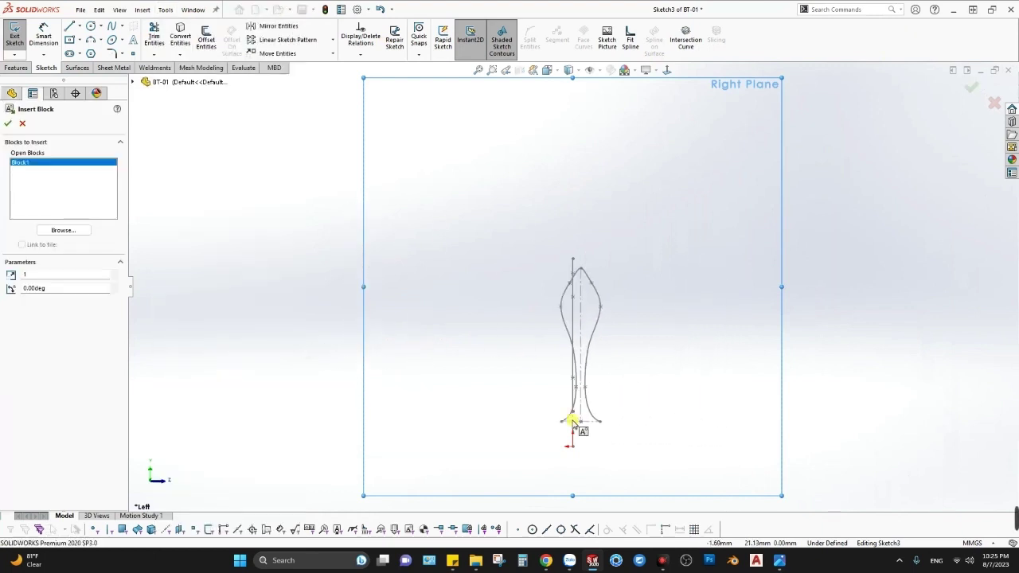
pyautogui.scroll(3, 603, 383)
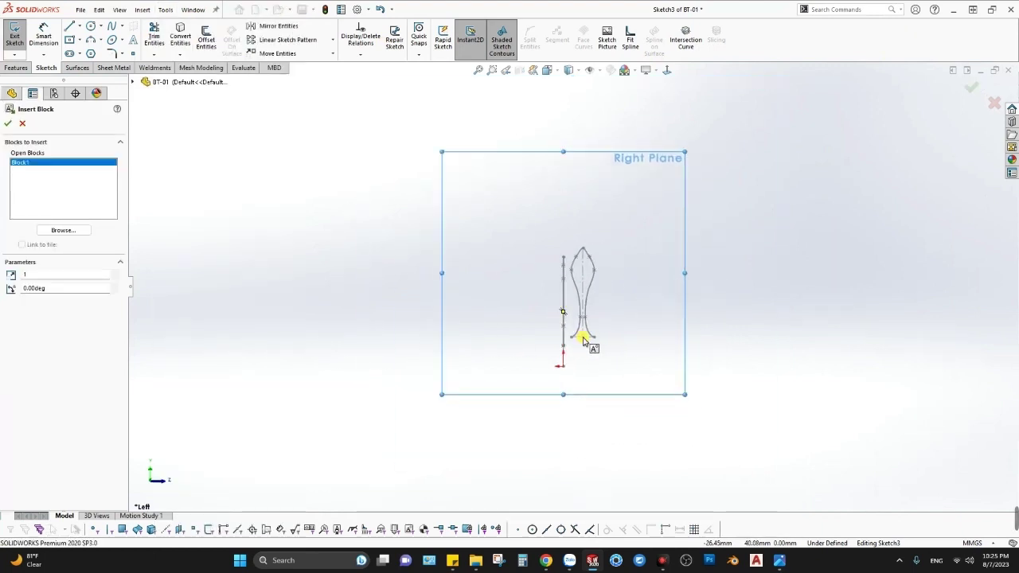
pyautogui.click(584, 343)
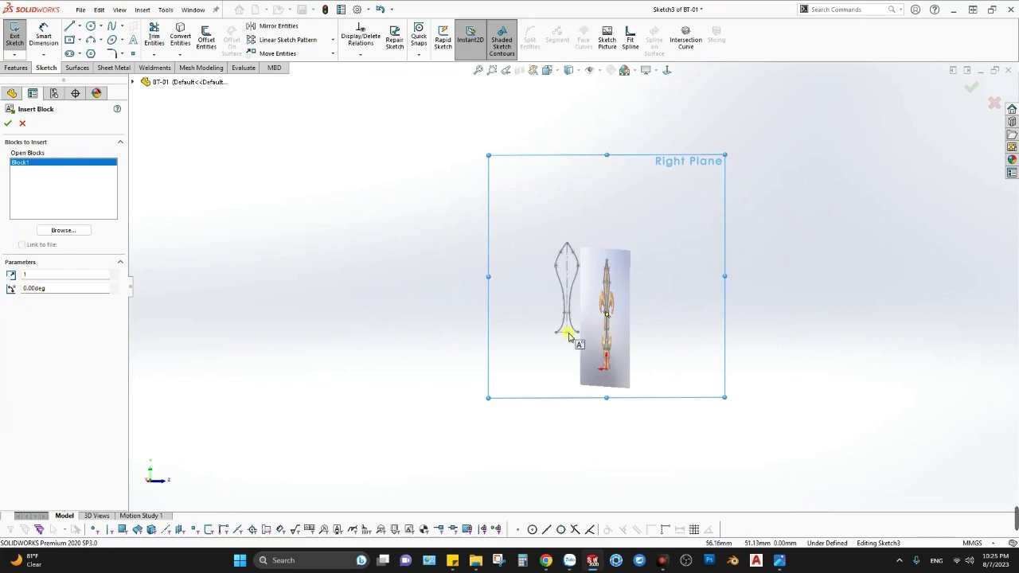
pyautogui.scroll(-3, 589, 327)
pyautogui.scroll(-3, 597, 335)
pyautogui.scroll(-2, 569, 347)
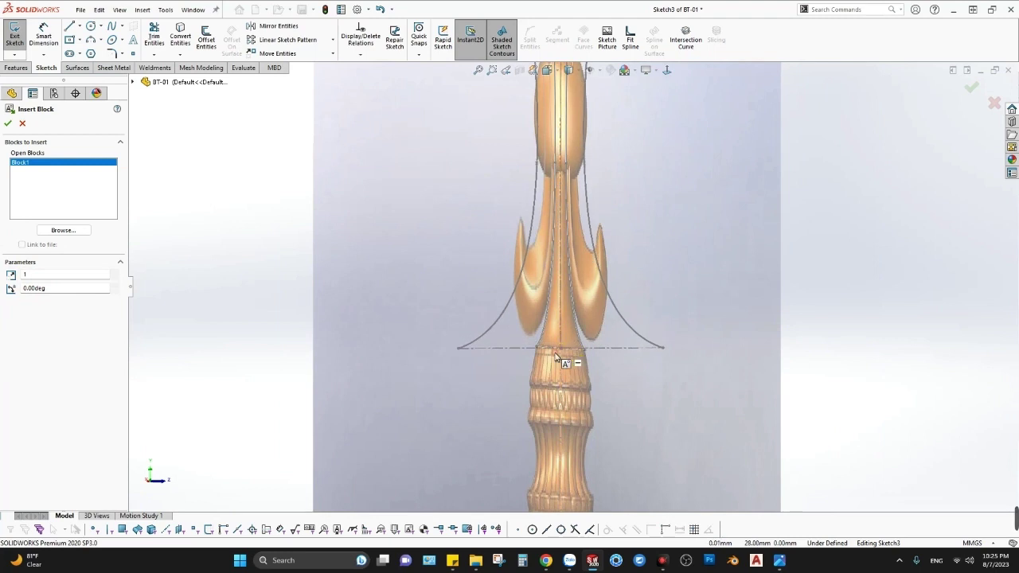
pyautogui.scroll(3, 787, 364)
pyautogui.scroll(2, 777, 327)
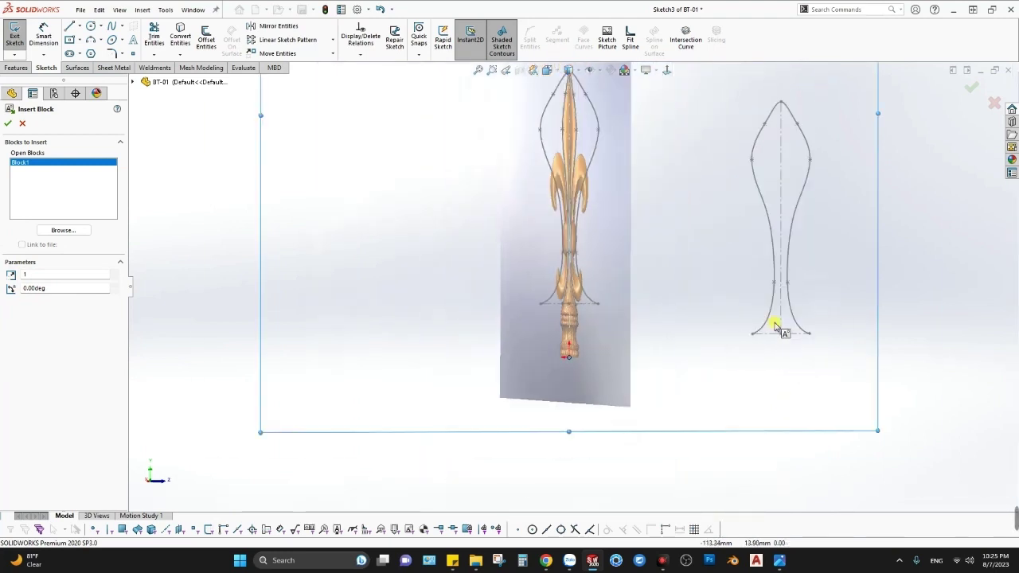
pyautogui.click(8, 123)
# Finish inserting the block, hide the reference picture and close Sketch3.
pyautogui.press('f')
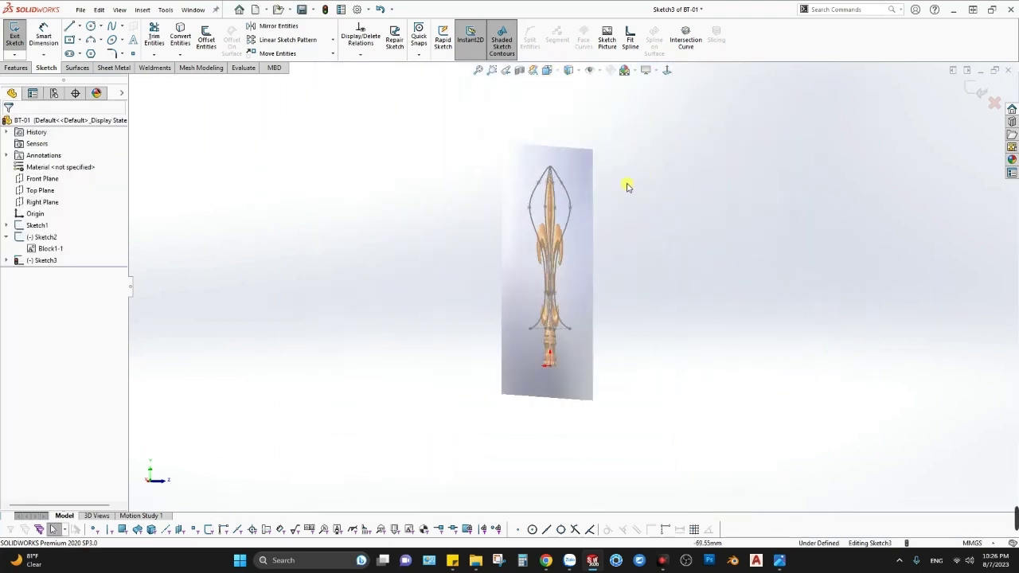
pyautogui.scroll(-3, 541, 180)
pyautogui.scroll(-2, 562, 191)
pyautogui.scroll(4, 739, 246)
pyautogui.scroll(2, 627, 362)
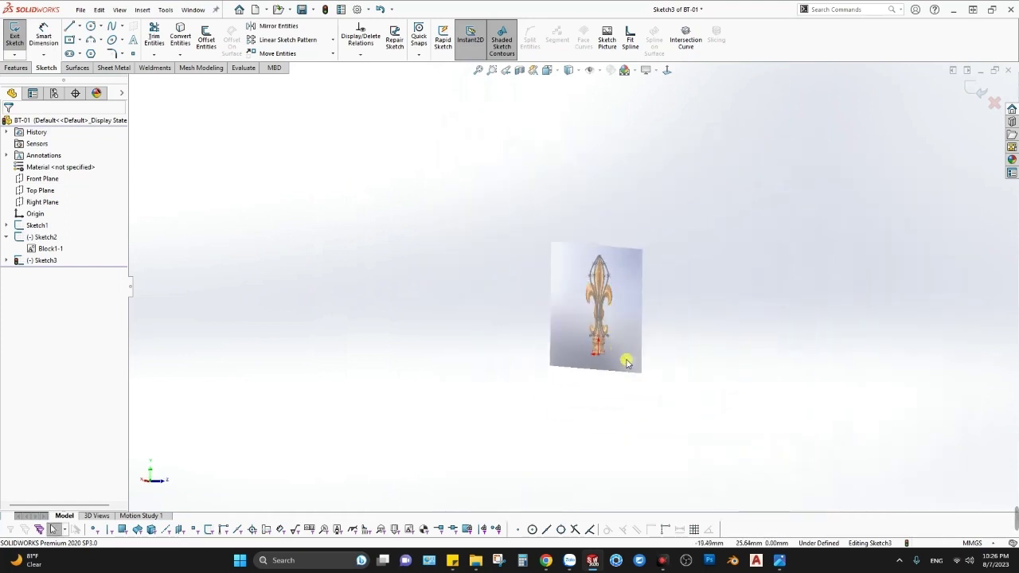
pyautogui.moveTo(626, 362); pyautogui.dragTo(566, 348, button='middle')
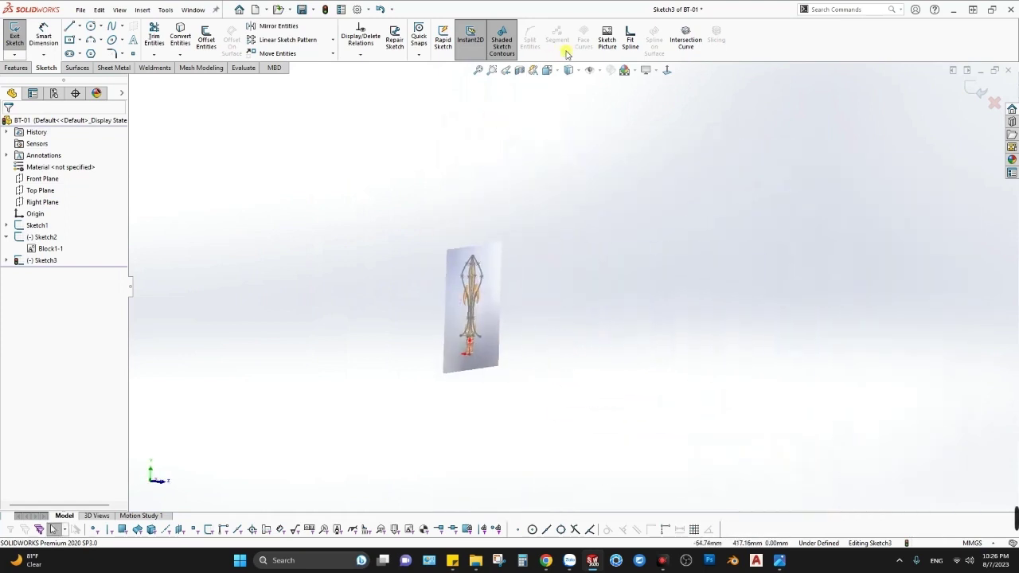
pyautogui.click(591, 70)
pyautogui.moveTo(525, 243); pyautogui.dragTo(490, 290, button='middle')
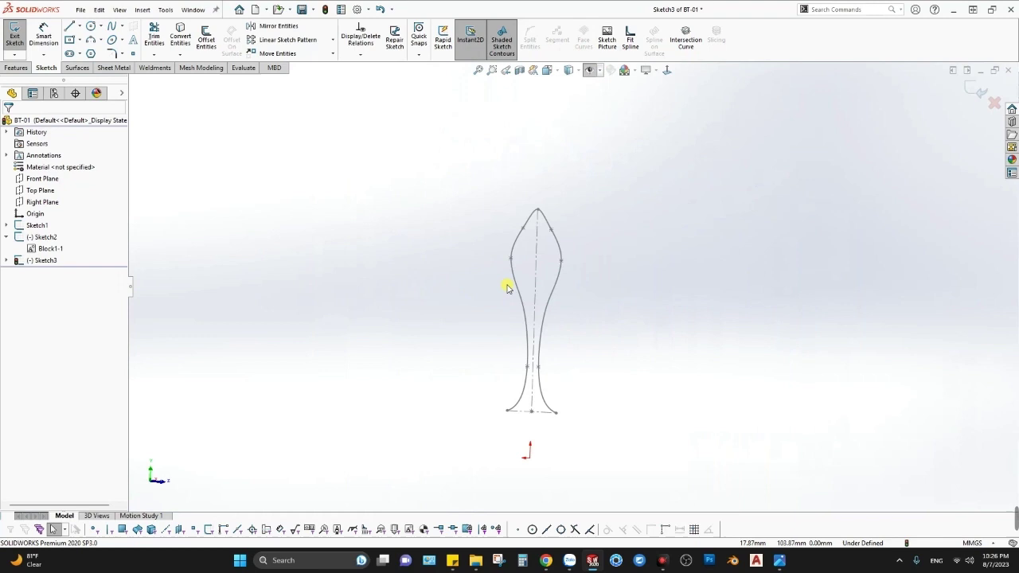
pyautogui.click(976, 90)
# Show the picture again and hide Sketch1 to inspect the crossing profiles in 3D.
pyautogui.click(39, 259)
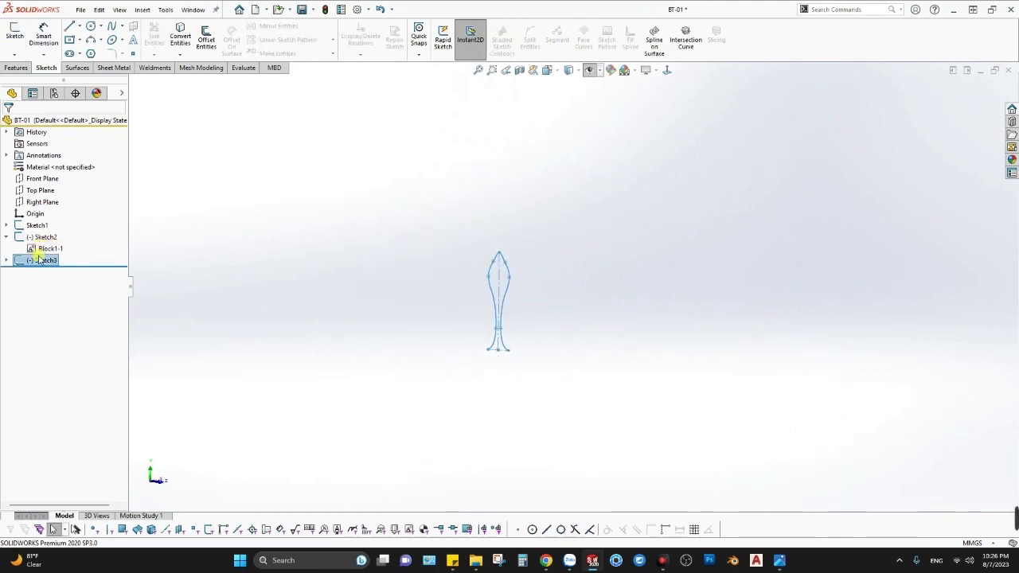
pyautogui.click(592, 70)
pyautogui.moveTo(557, 275); pyautogui.dragTo(592, 257, button='middle')
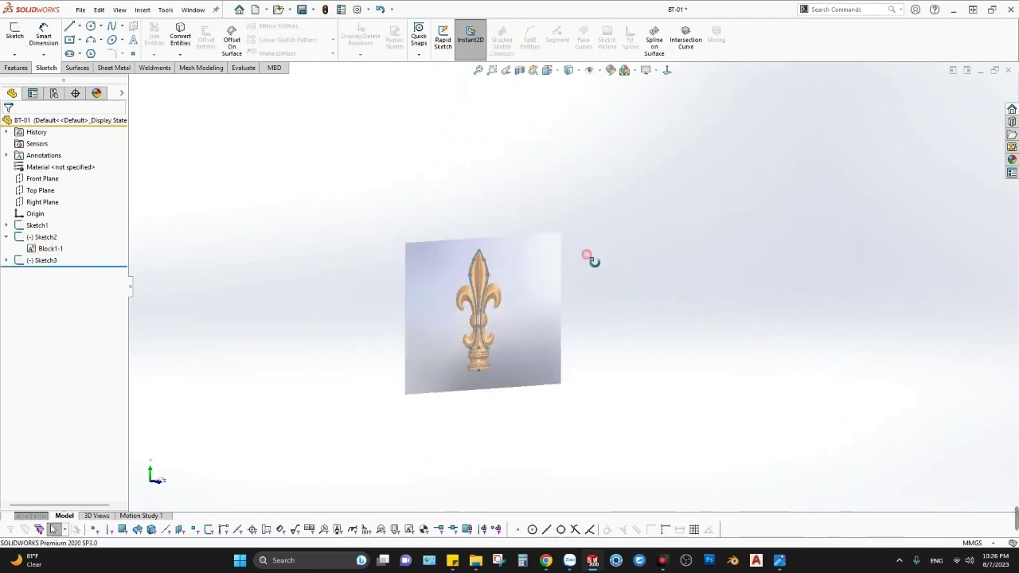
pyautogui.rightClick(35, 228)
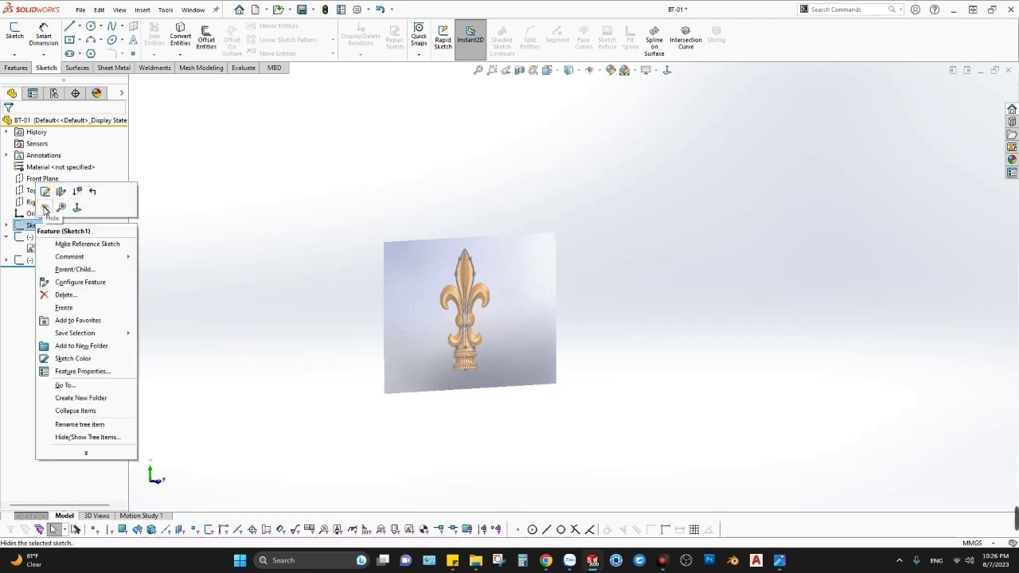
pyautogui.click(42, 193)
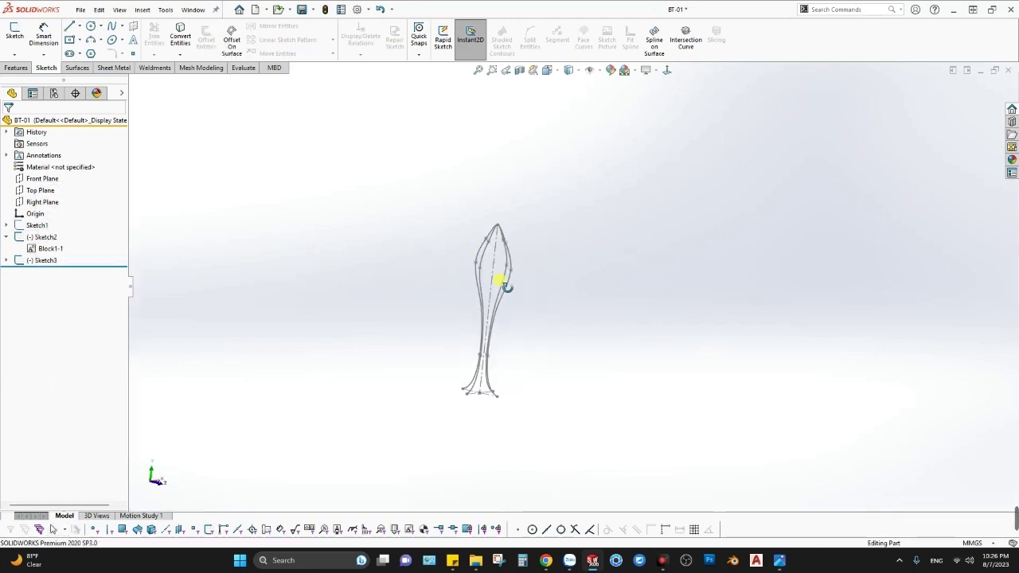
pyautogui.moveTo(480, 267)
pyautogui.mouseDown(button='middle')
pyautogui.moveTo(500, 305)
pyautogui.moveTo(500, 239)
pyautogui.moveTo(449, 244)
pyautogui.moveTo(562, 246)
pyautogui.moveTo(492, 238)
pyautogui.mouseUp(button='middle')
pyautogui.scroll(3, 492, 243)
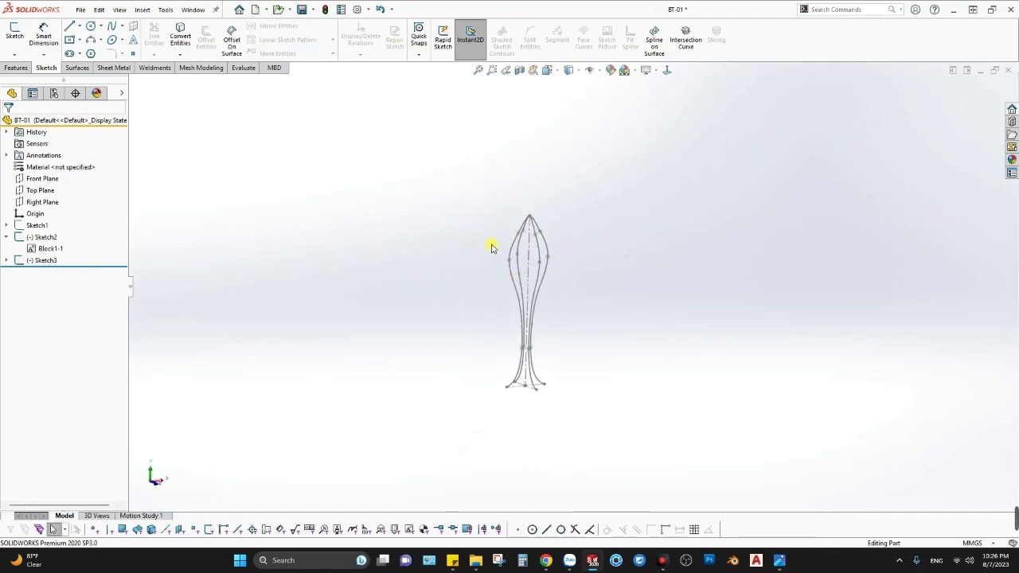
# Return to Front view with Sketch1 shown again over the fleur-de-lis picture.
pyautogui.press('space')
pyautogui.click(460, 353)
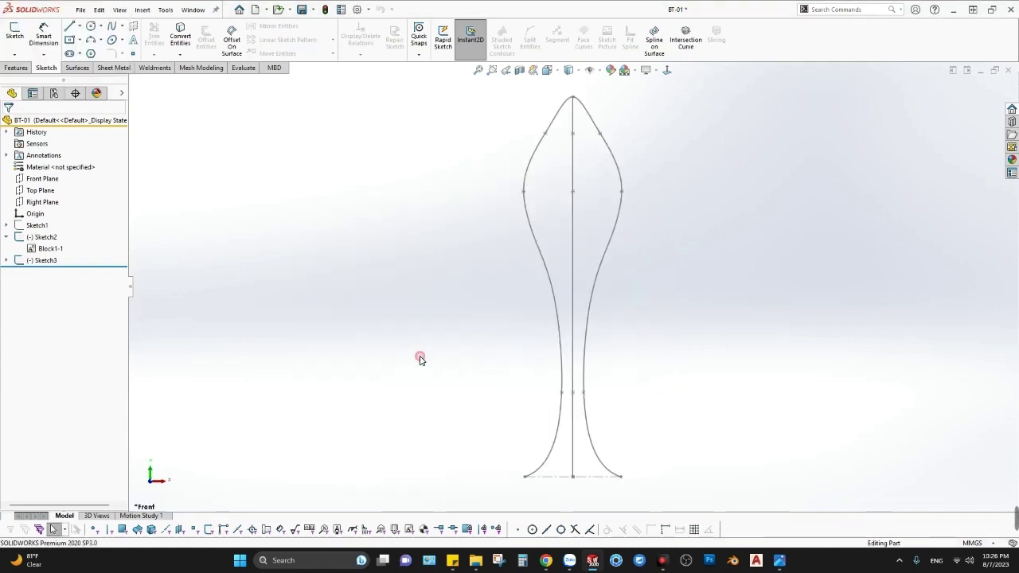
pyautogui.rightClick(32, 227)
pyautogui.click(47, 208)
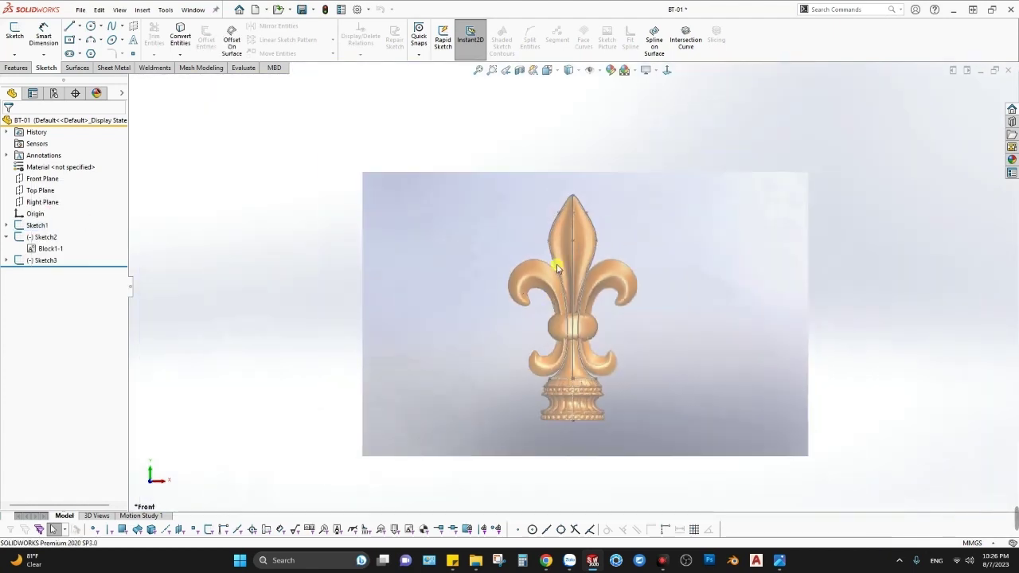
# Explode Block1-1 in Sketch2 and Block1-2 in Sketch3 into plain sketch geometry.
pyautogui.click(46, 249)
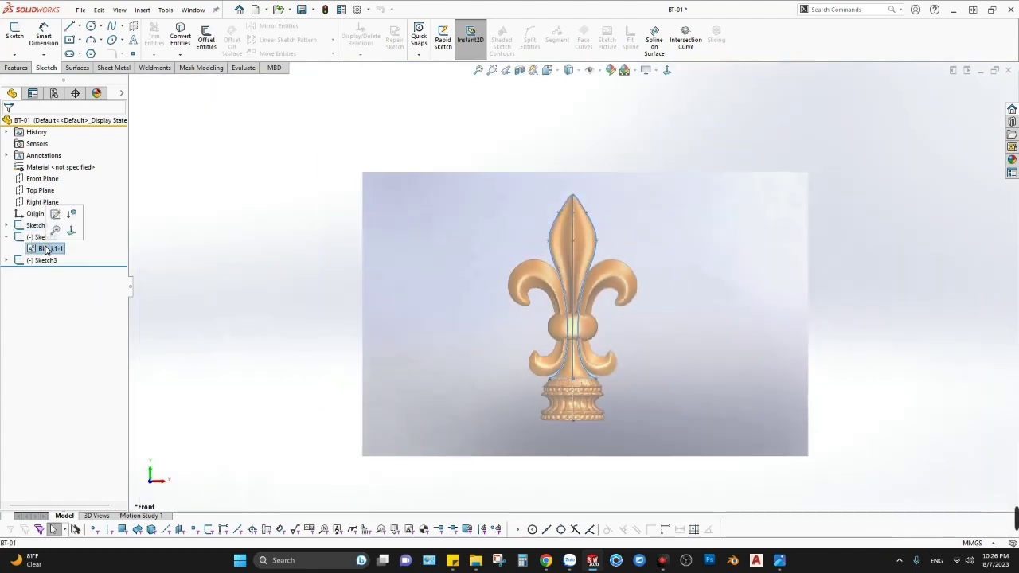
pyautogui.click(5, 261)
pyautogui.rightClick(38, 250)
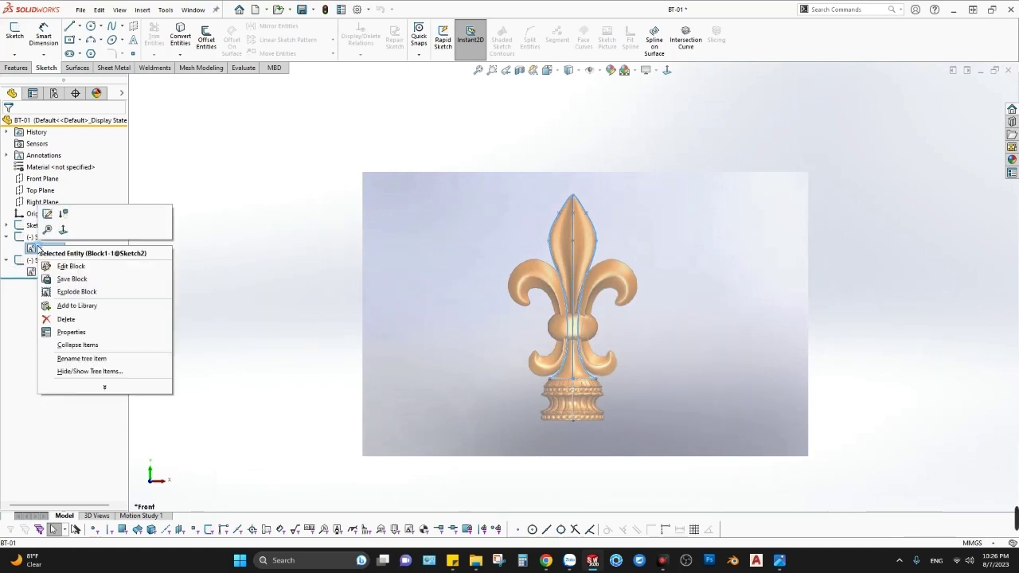
pyautogui.click(77, 293)
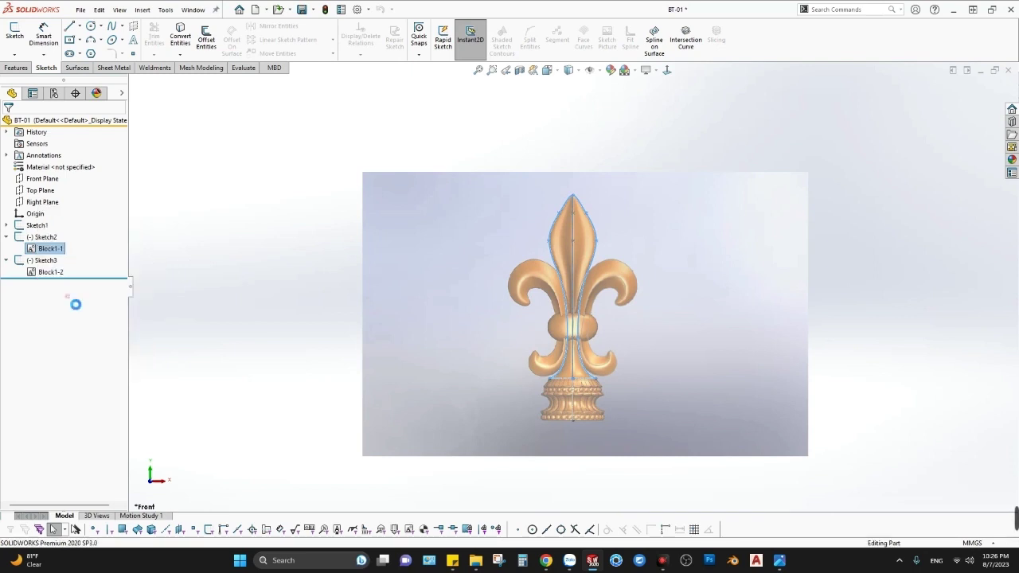
pyautogui.rightClick(43, 262)
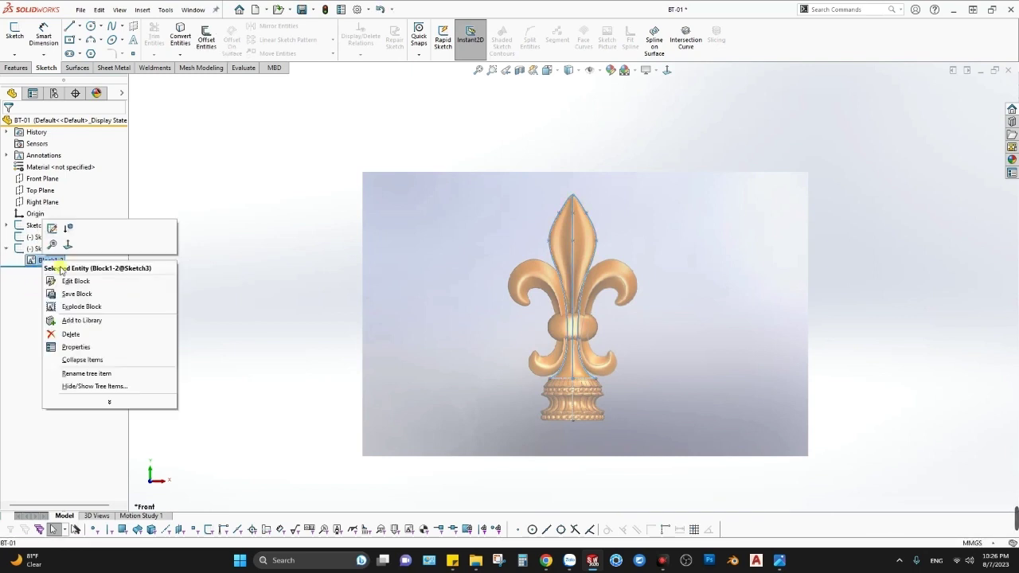
pyautogui.click(80, 308)
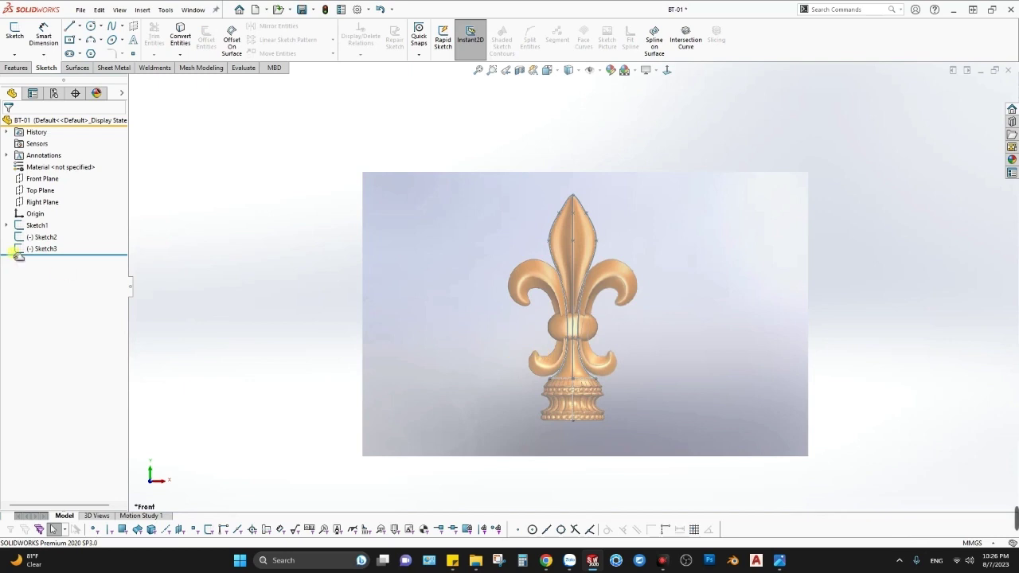
# Edit and exit Sketch3, then snap the view back to Front.
pyautogui.rightClick(37, 250)
pyautogui.click(45, 218)
pyautogui.scroll(3, 728, 352)
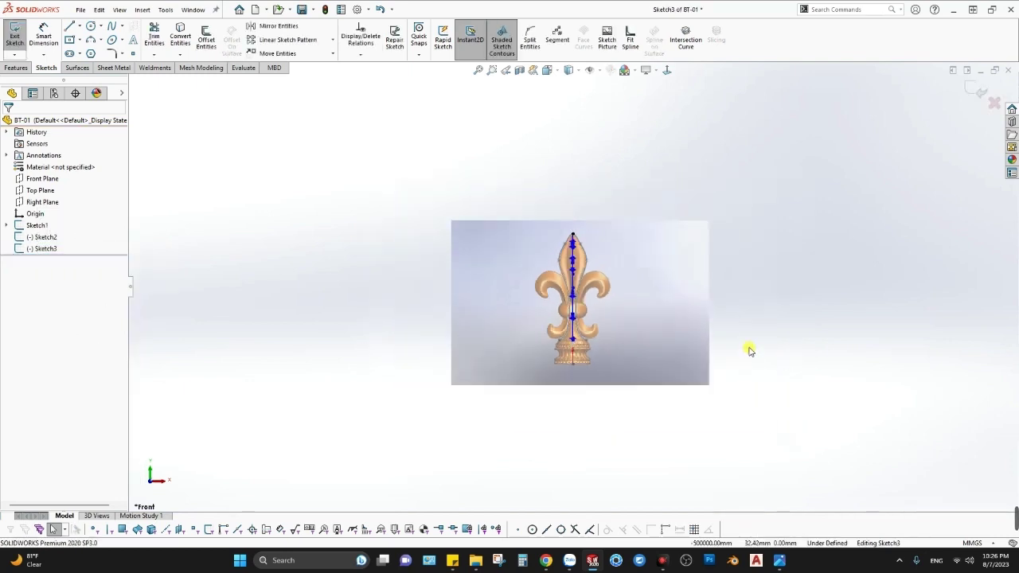
pyautogui.moveTo(751, 347)
pyautogui.mouseDown(button='middle')
pyautogui.moveTo(691, 330)
pyautogui.moveTo(830, 318)
pyautogui.moveTo(662, 286)
pyautogui.moveTo(614, 314)
pyautogui.moveTo(547, 306)
pyautogui.moveTo(557, 302)
pyautogui.mouseUp(button='middle')
pyautogui.click(976, 92)
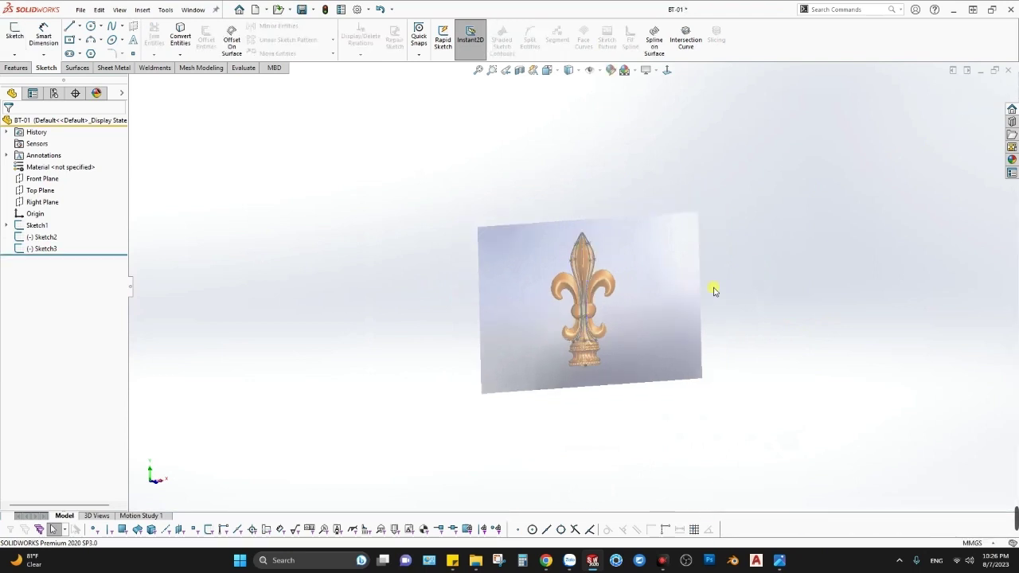
pyautogui.moveTo(712, 289); pyautogui.dragTo(690, 287, button='middle')
pyautogui.press('space')
pyautogui.click(393, 355)
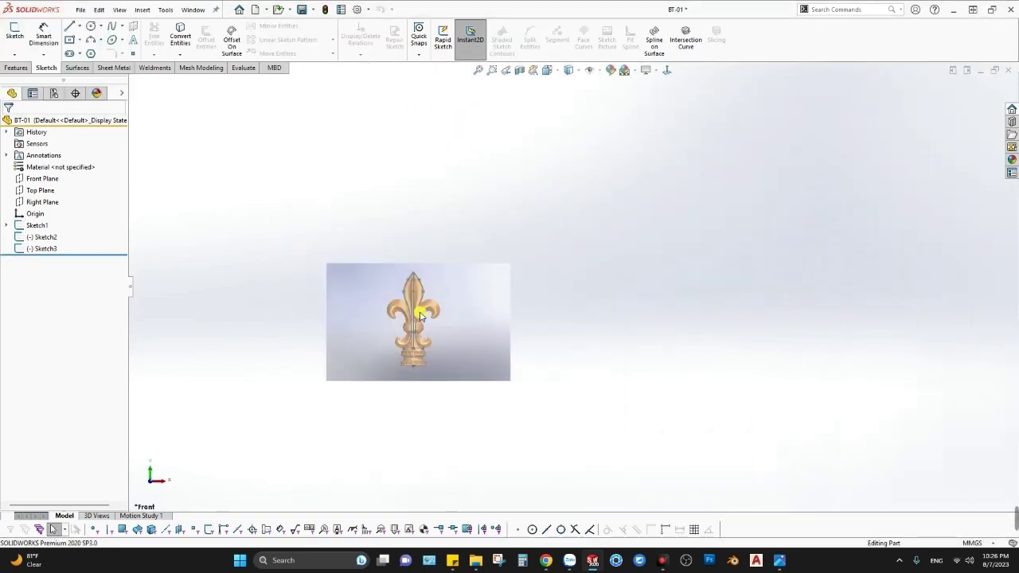
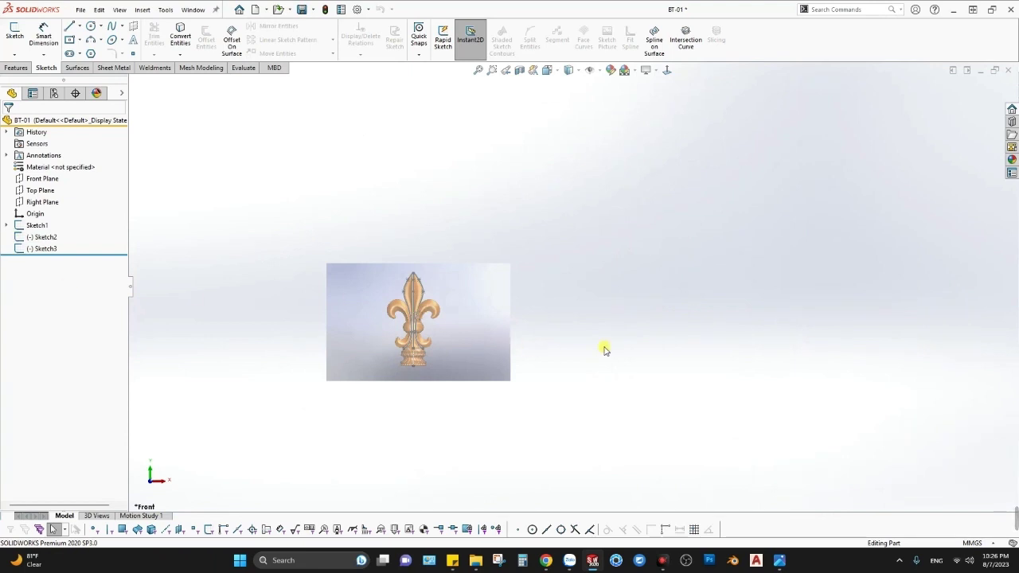
# Open Sketch3 to inspect its plane obliquely, then exit without changes.
pyautogui.scroll(-3, 412, 289)
pyautogui.rightClick(40, 248)
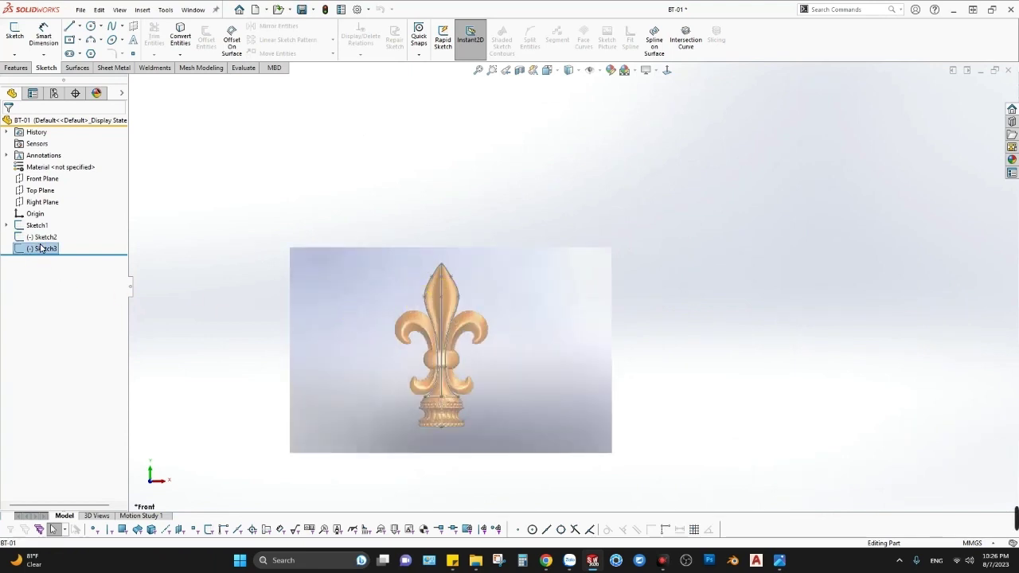
pyautogui.click(53, 213)
pyautogui.moveTo(516, 329); pyautogui.dragTo(532, 317, button='middle')
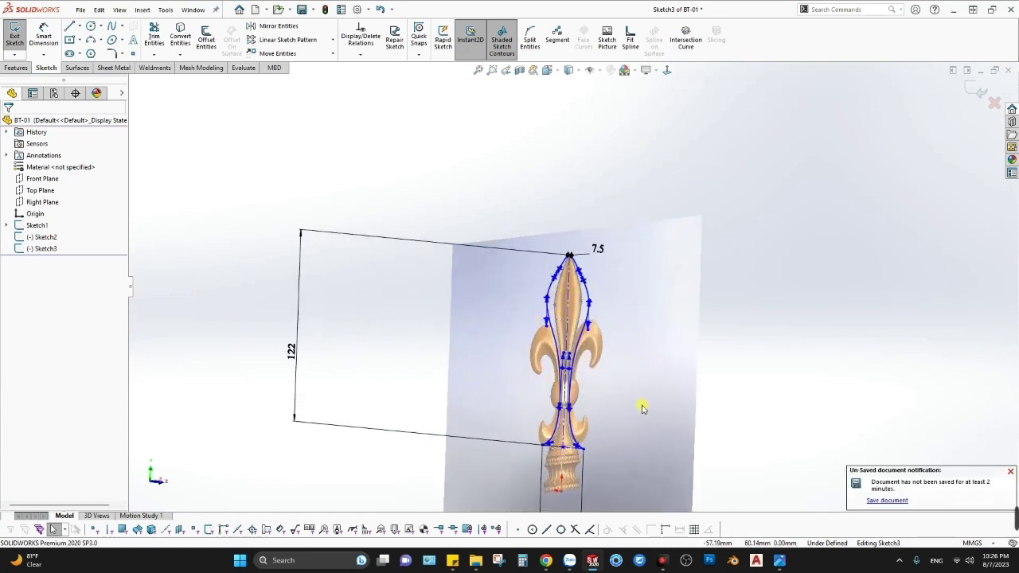
pyautogui.click(975, 100)
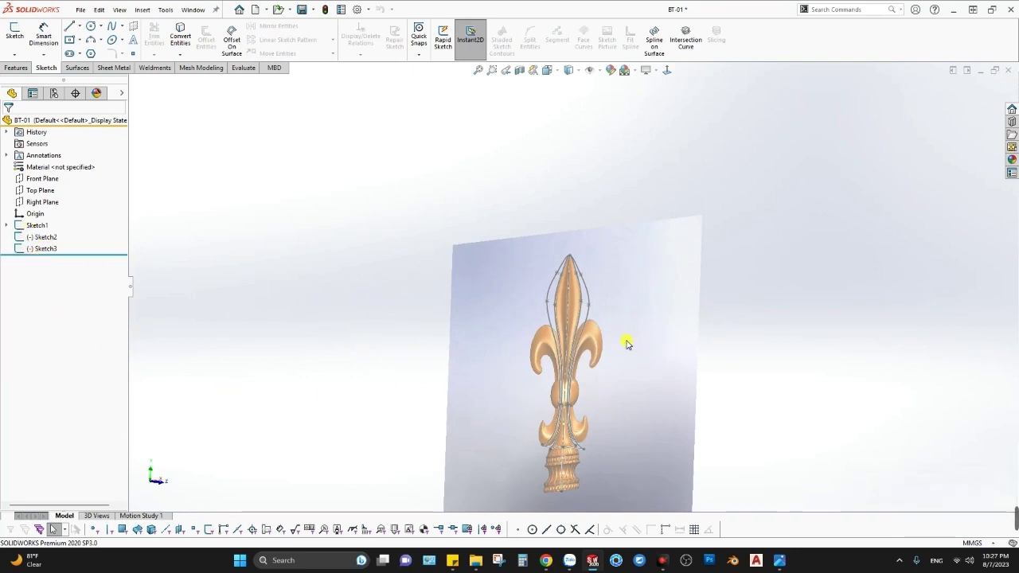
# Reorient the view to Front and pan the fleur-de-lis into position.
pyautogui.moveTo(628, 344)
pyautogui.mouseDown(button='middle')
pyautogui.moveTo(555, 345)
pyautogui.moveTo(519, 373)
pyautogui.mouseUp(button='middle')
pyautogui.scroll(-3, 555, 346)
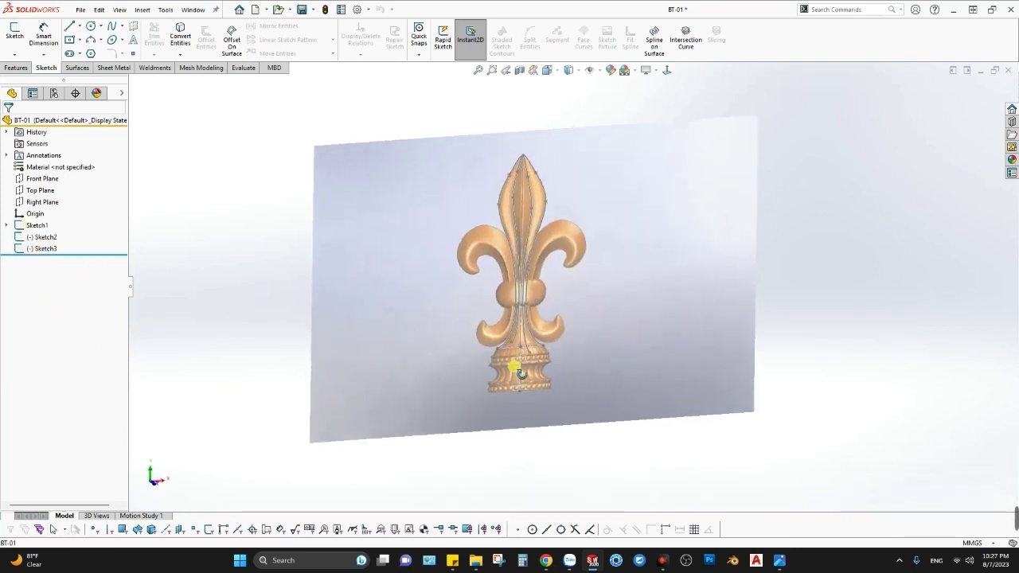
pyautogui.scroll(-5, 519, 372)
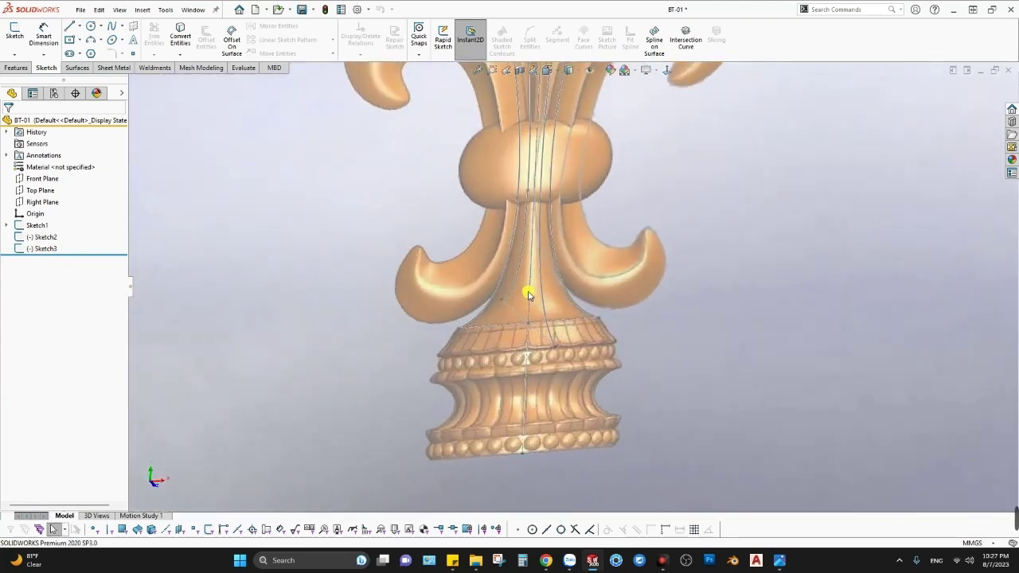
pyautogui.scroll(5, 528, 295)
pyautogui.scroll(-2, 547, 284)
pyautogui.moveTo(546, 284)
pyautogui.mouseDown(button='middle')
pyautogui.moveTo(602, 227)
pyautogui.moveTo(580, 130)
pyautogui.moveTo(548, 207)
pyautogui.mouseUp(button='middle')
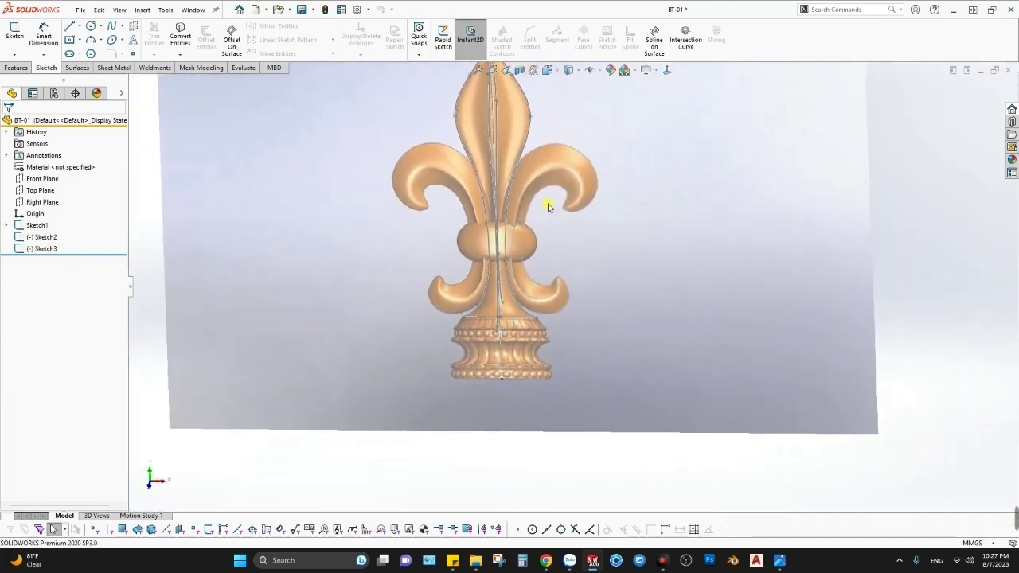
pyautogui.scroll(3, 549, 205)
pyautogui.press('space')
pyautogui.click(400, 330)
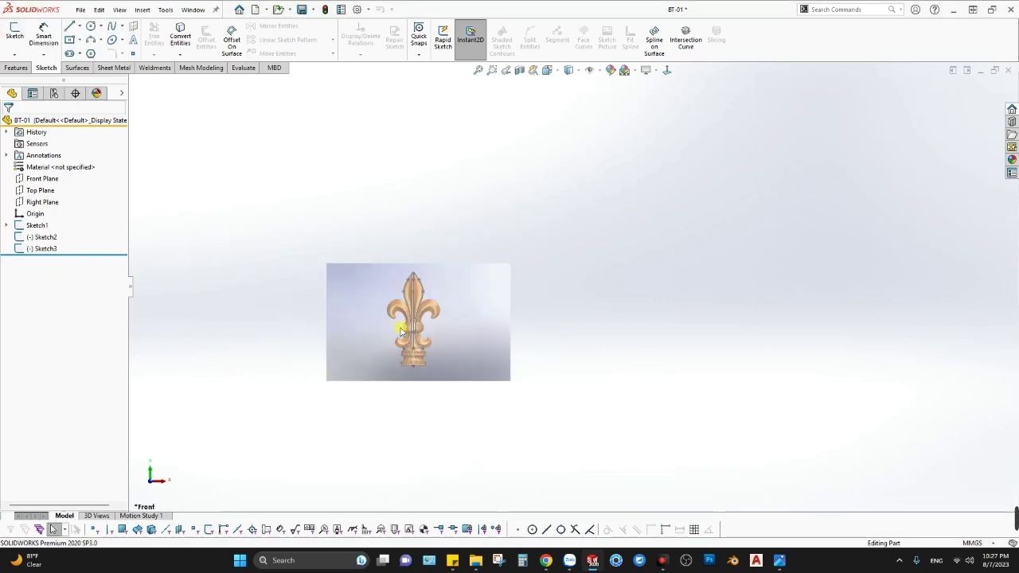
pyautogui.scroll(-4, 490, 301)
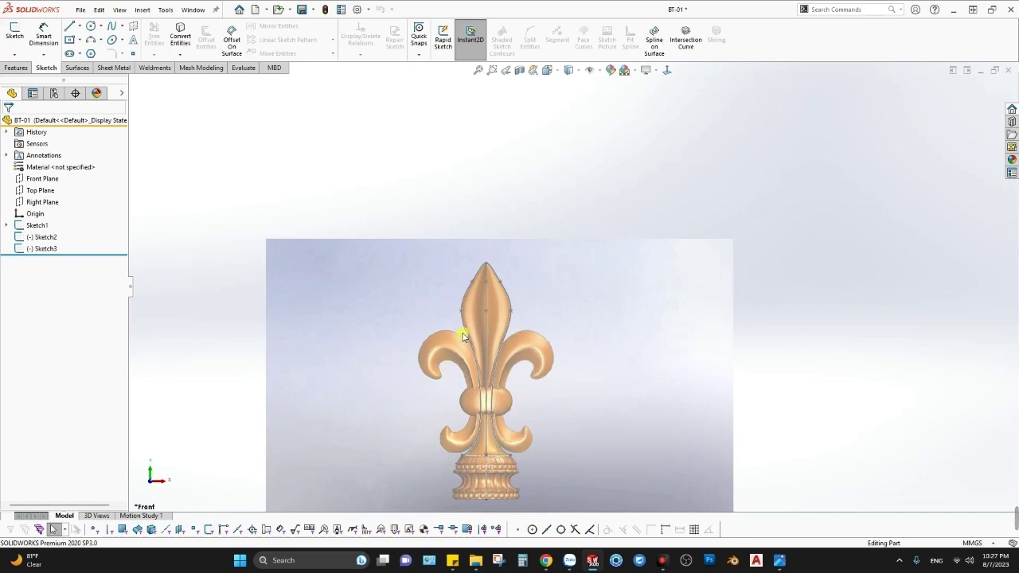
pyautogui.keyDown('ctrl'); pyautogui.moveTo(494, 465); pyautogui.dragTo(562, 301, button='middle'); pyautogui.keyUp('ctrl')
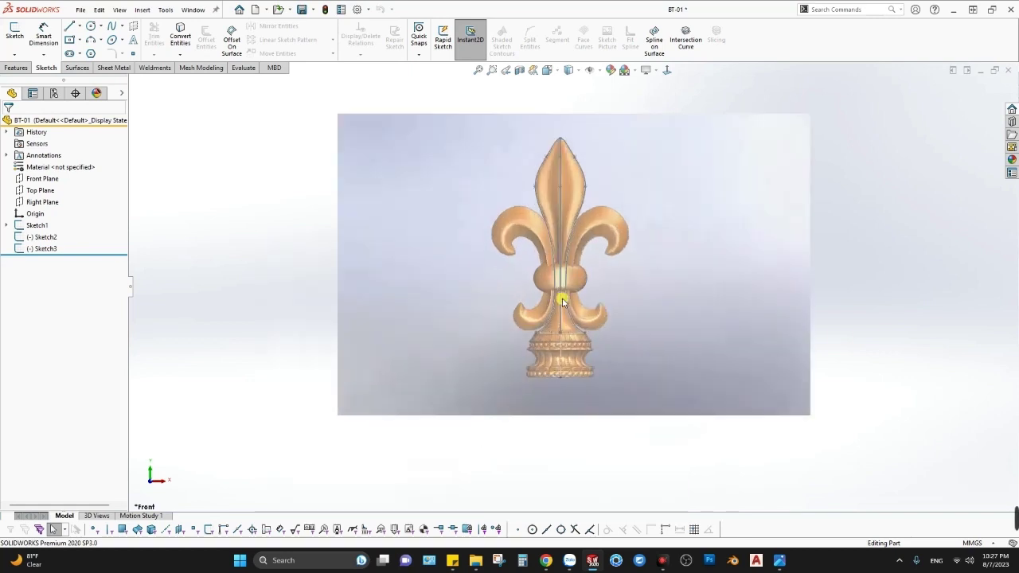
pyautogui.moveTo(585, 345); pyautogui.dragTo(598, 357, button='middle')
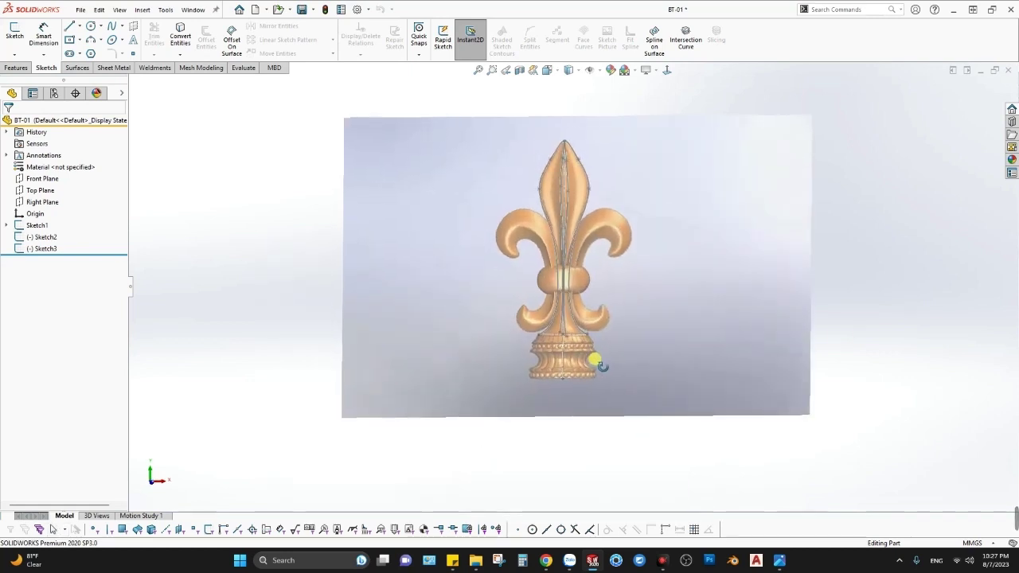
# Create Plane1 parallel to the Top Plane through Point18@Sketch2 at the petal's base.
pyautogui.click(36, 190)
pyautogui.scroll(3, 605, 318)
pyautogui.scroll(-2, 620, 330)
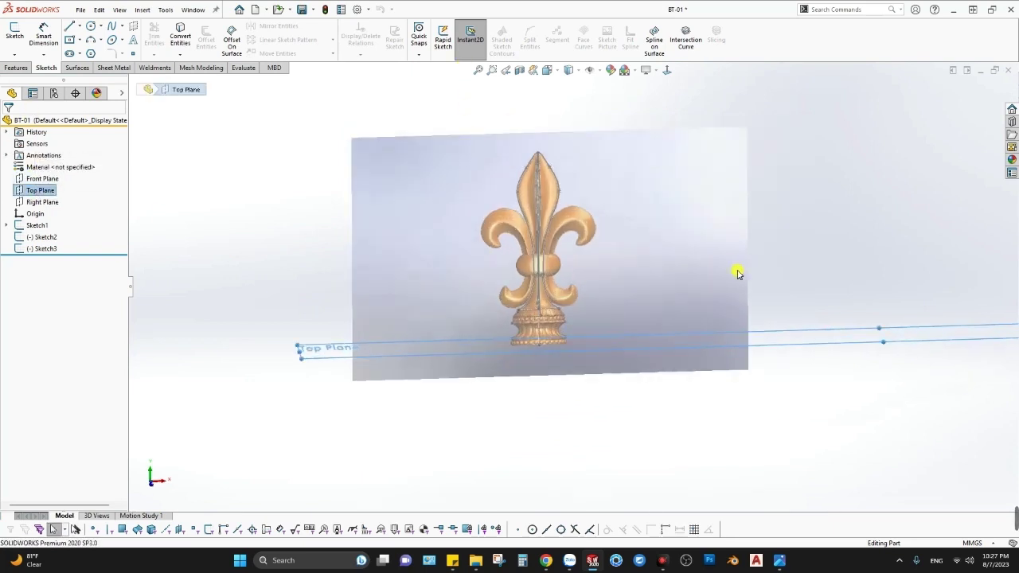
pyautogui.press('s')
pyautogui.click(771, 296)
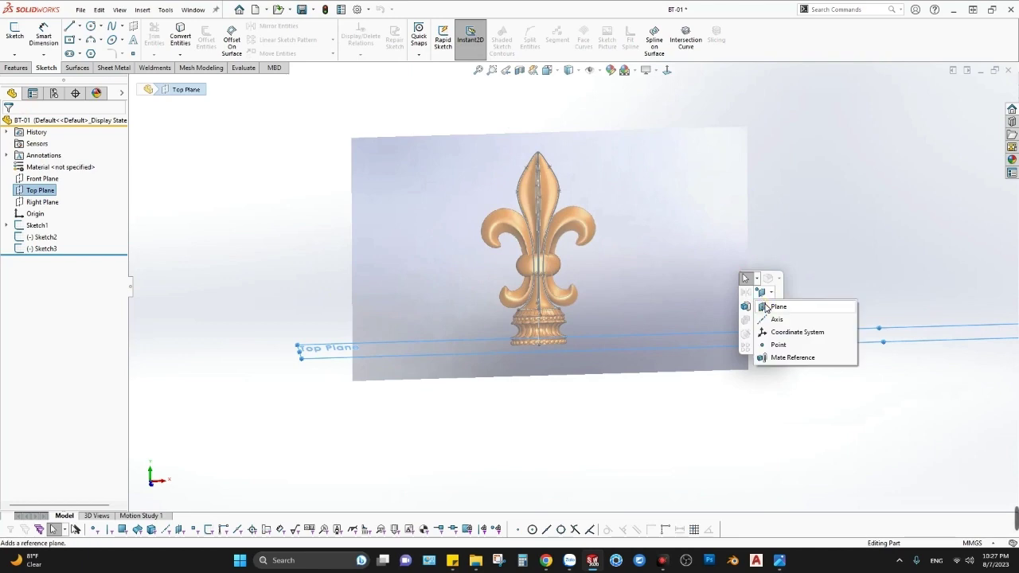
pyautogui.click(776, 305)
pyautogui.scroll(-3, 556, 317)
pyautogui.scroll(-2, 552, 315)
pyautogui.scroll(-1, 546, 303)
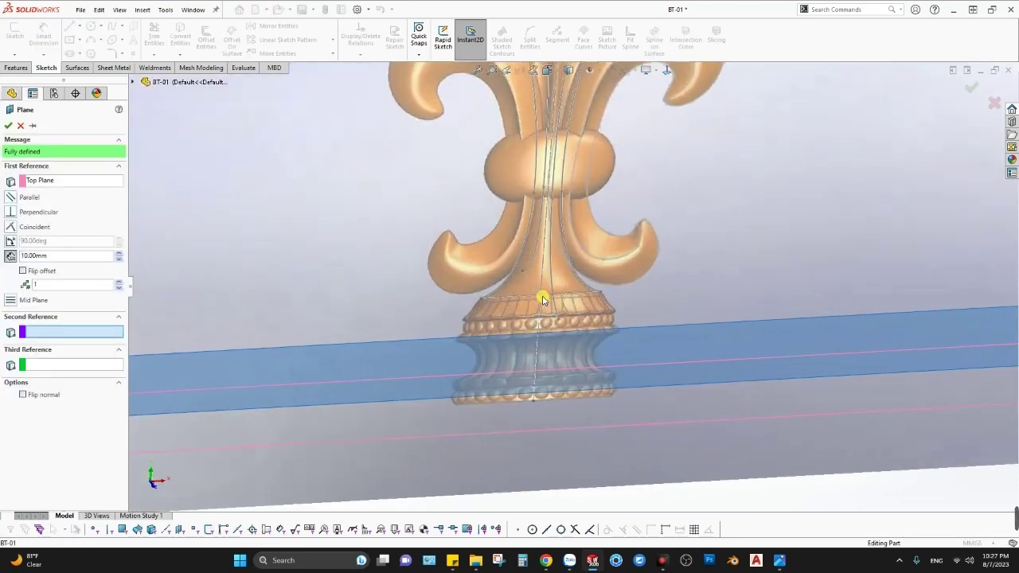
pyautogui.click(541, 298)
pyautogui.scroll(-1, 542, 298)
pyautogui.scroll(3, 541, 297)
pyautogui.press('Return')
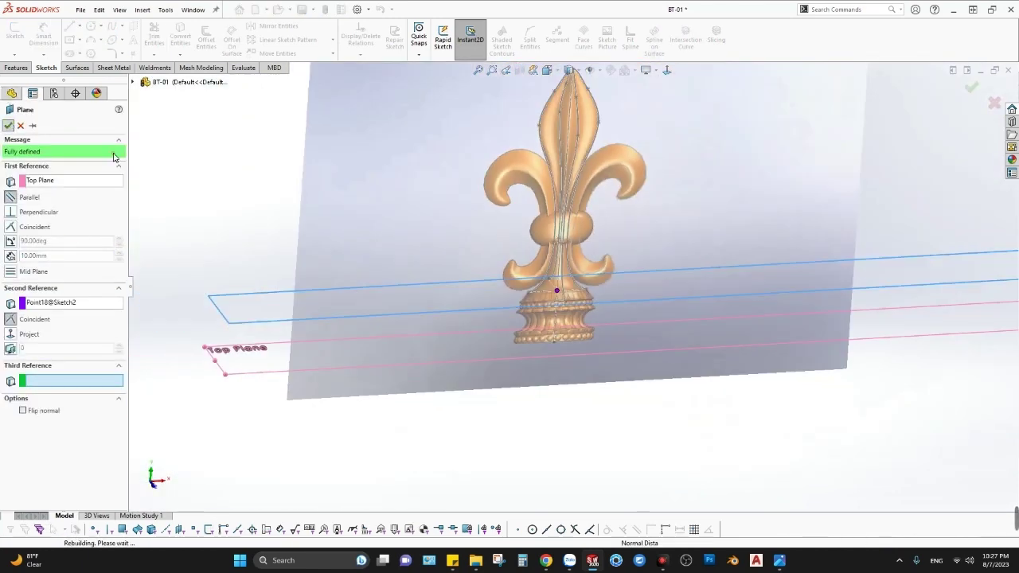
pyautogui.scroll(2, 605, 275)
# Create Plane2 parallel to Plane1 through Point12@Sketch3 near the petal tip.
pyautogui.press('s')
pyautogui.click(655, 287)
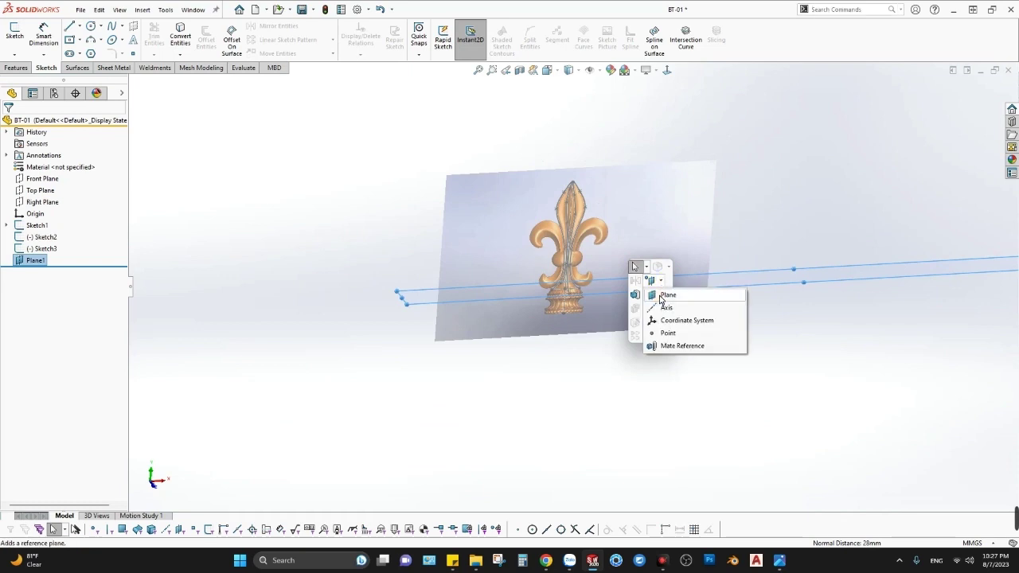
pyautogui.click(665, 294)
pyautogui.scroll(-3, 572, 259)
pyautogui.click(559, 241)
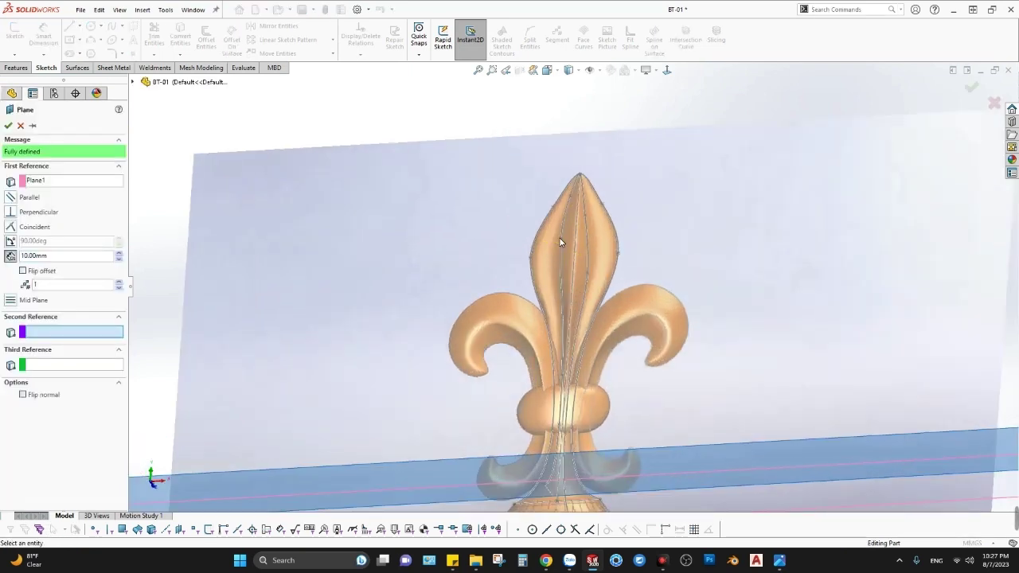
pyautogui.click(560, 238)
pyautogui.scroll(2, 559, 238)
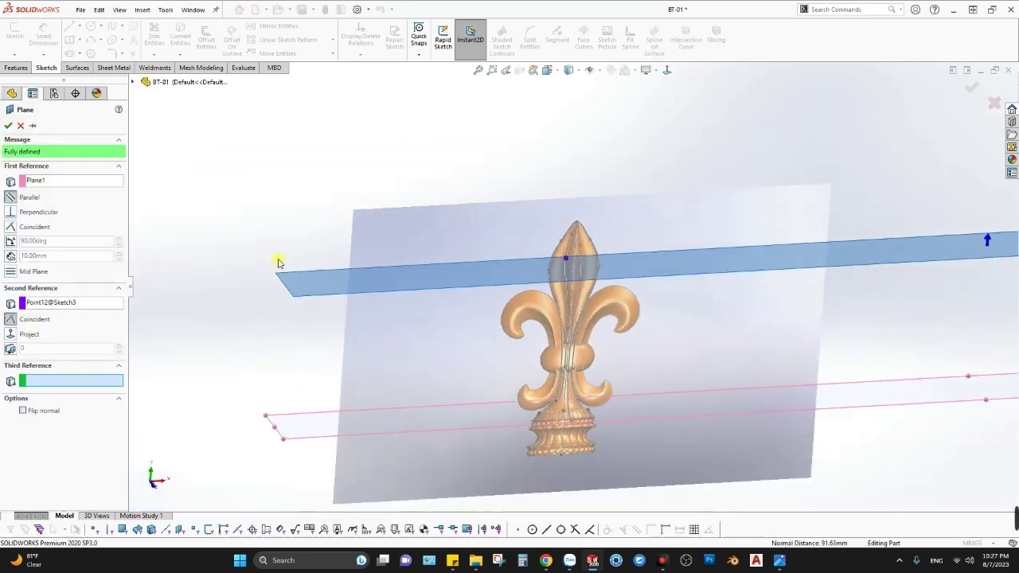
pyautogui.click(10, 127)
pyautogui.scroll(3, 596, 266)
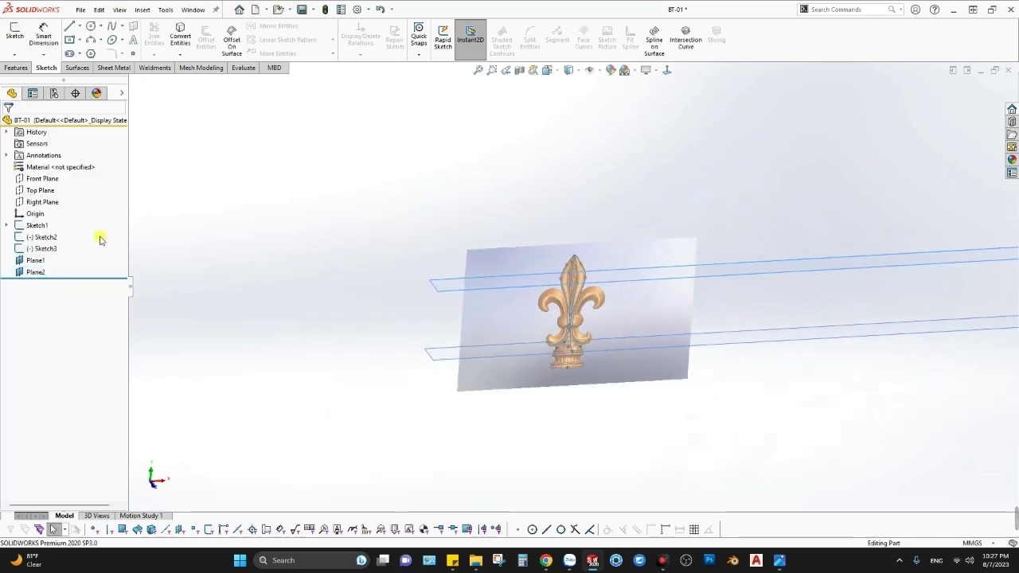
# Hide the Sketch1 fleur-de-lis picture and start a new sketch on Plane1.
pyautogui.rightClick(16, 227)
pyautogui.click(48, 198)
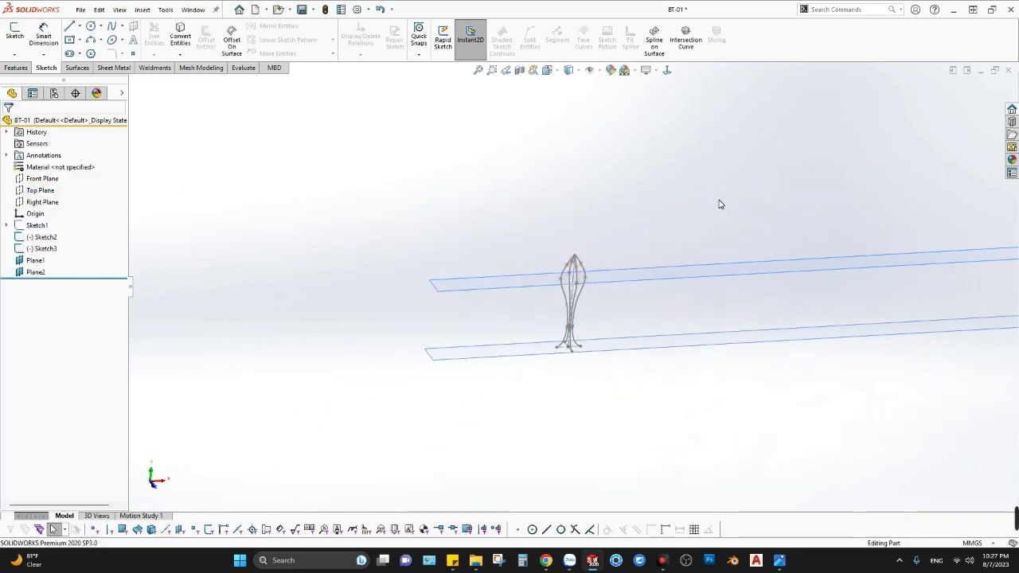
pyautogui.moveTo(568, 276); pyautogui.dragTo(571, 295, button='middle')
pyautogui.rightClick(634, 329)
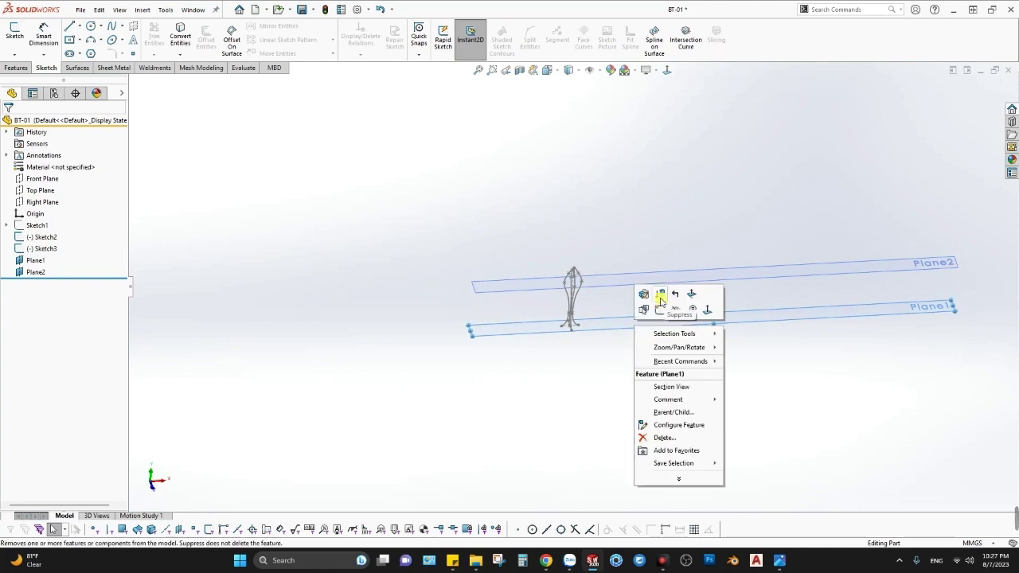
pyautogui.scroll(-3, 531, 325)
pyautogui.scroll(-2, 550, 327)
pyautogui.rightClick(566, 335)
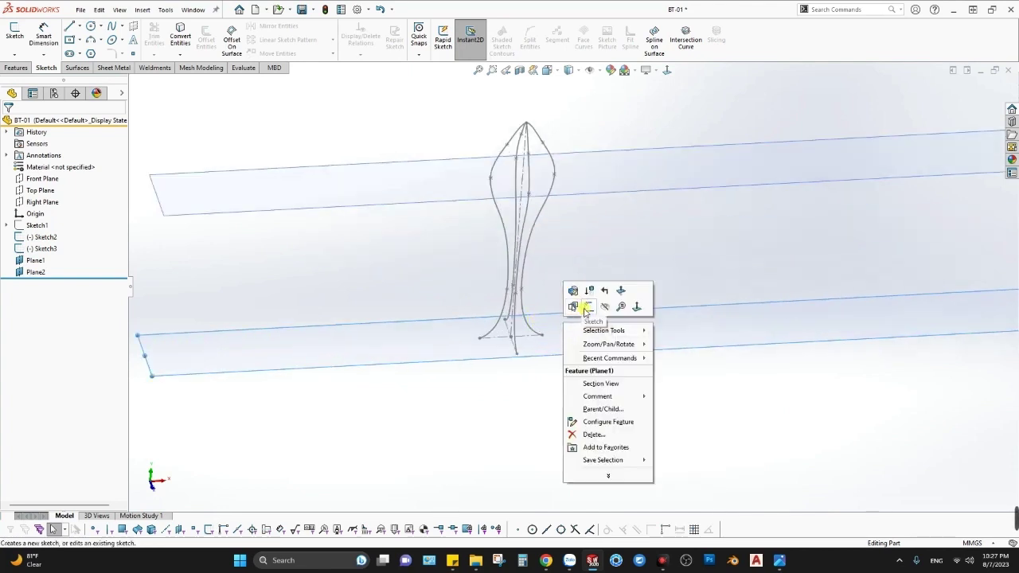
pyautogui.click(588, 307)
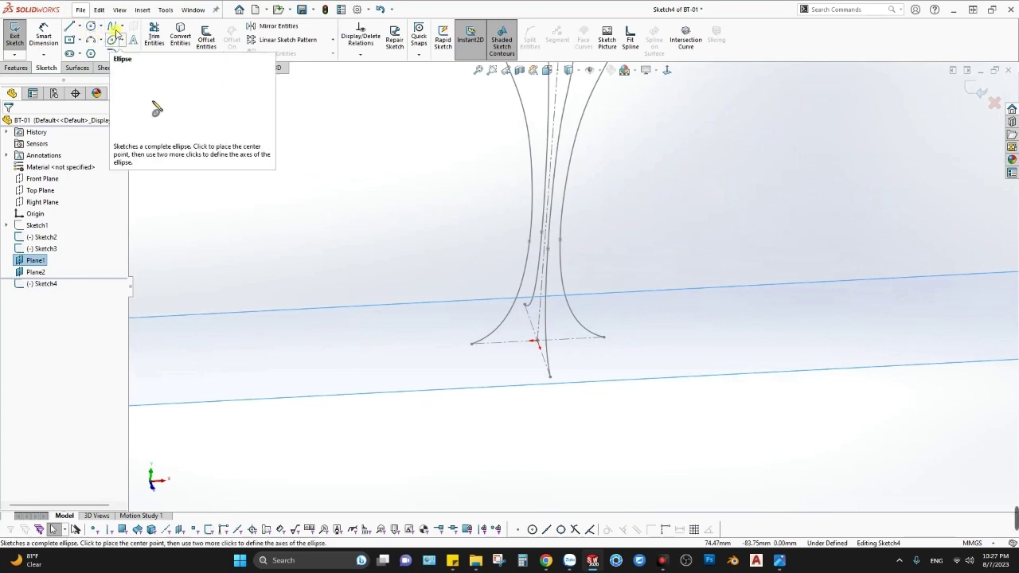
# Draw a circle around the stem's foot as the flared base, exit Sketch4, and hide Plane1.
pyautogui.click(90, 25)
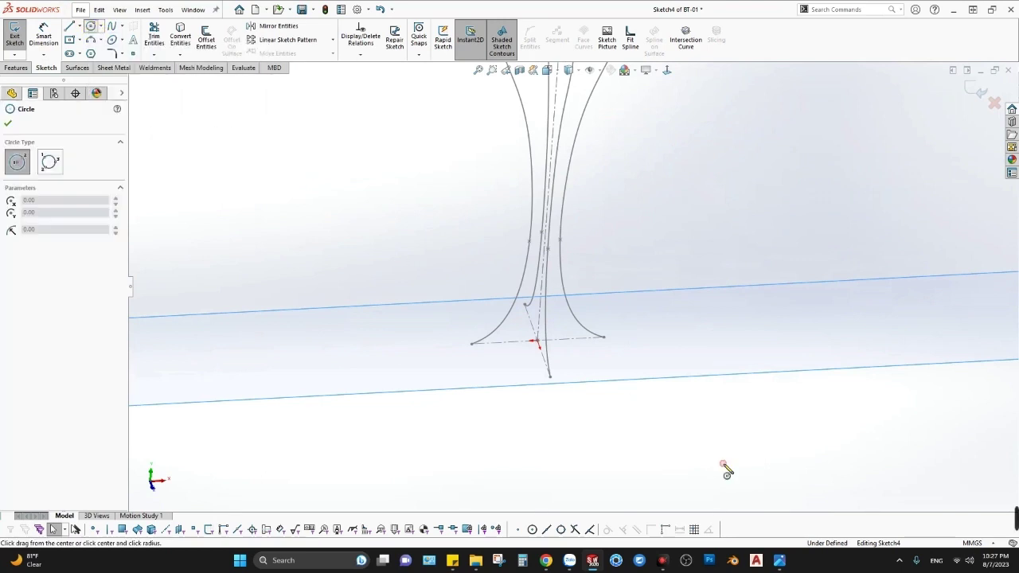
pyautogui.click(538, 341)
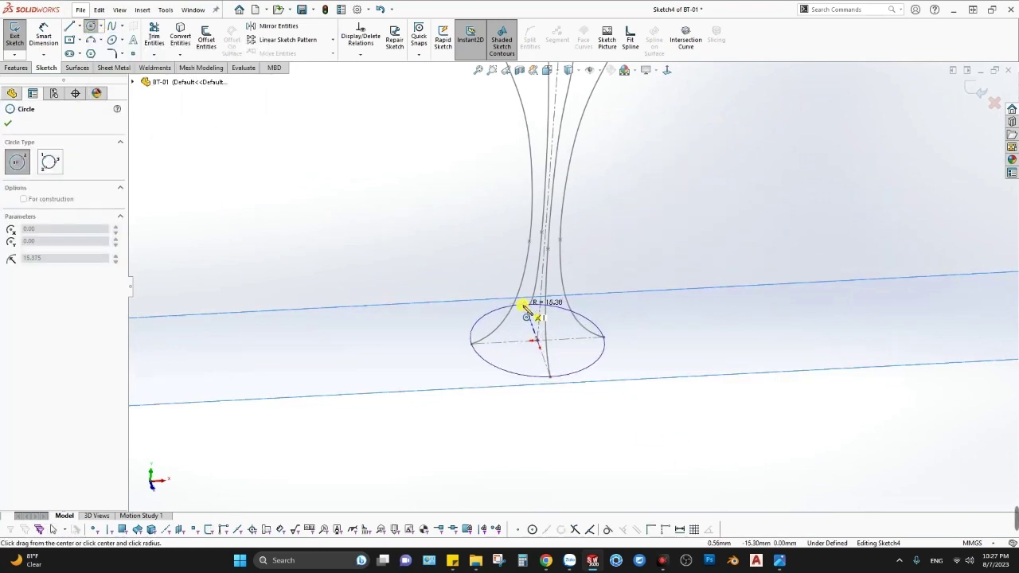
pyautogui.click(526, 312)
pyautogui.press('Escape')
pyautogui.scroll(2, 574, 367)
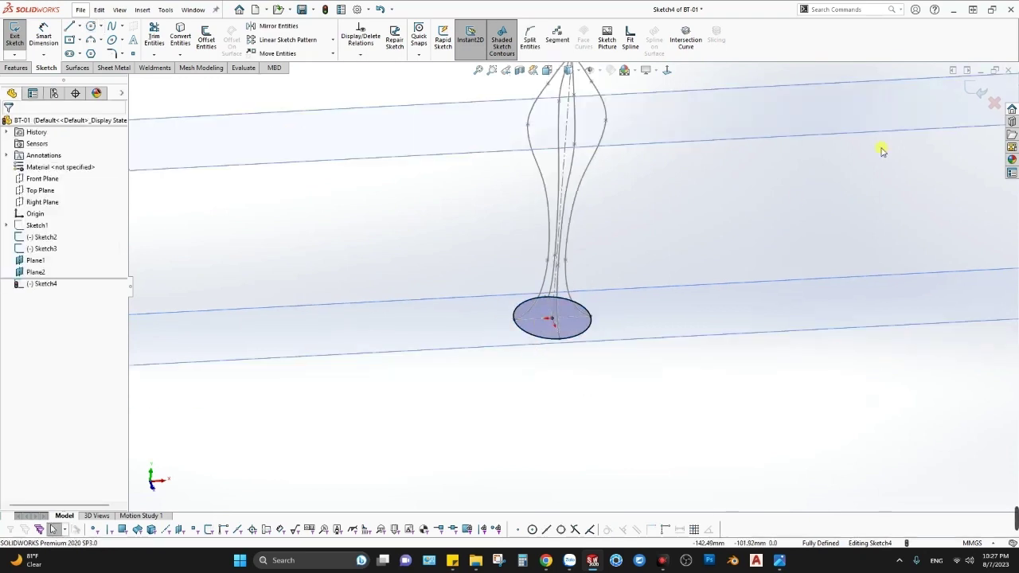
pyautogui.click(969, 92)
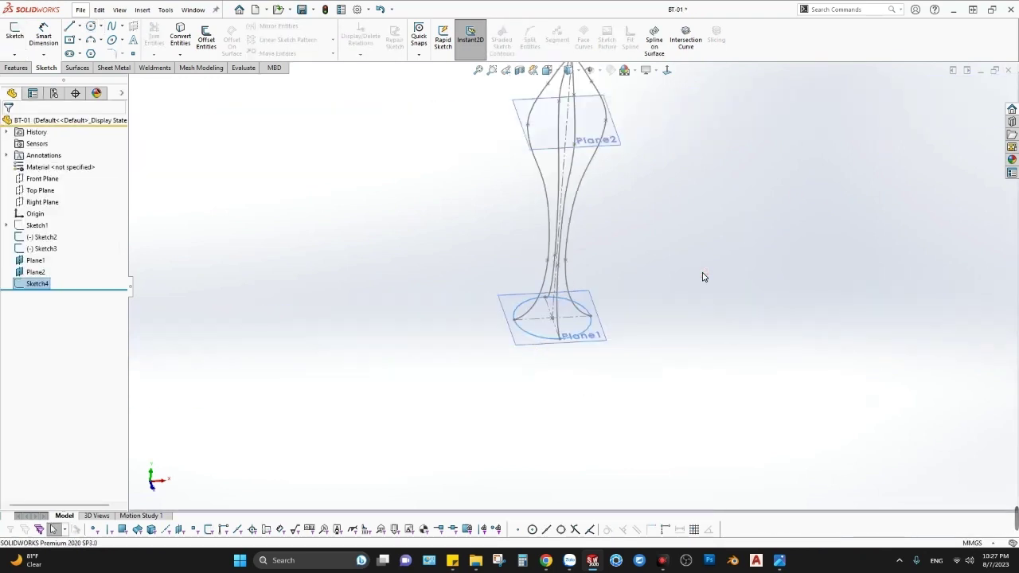
pyautogui.rightClick(510, 299)
pyautogui.click(548, 283)
# Start a new sketch on Plane2 and turn the view to face it.
pyautogui.rightClick(522, 309)
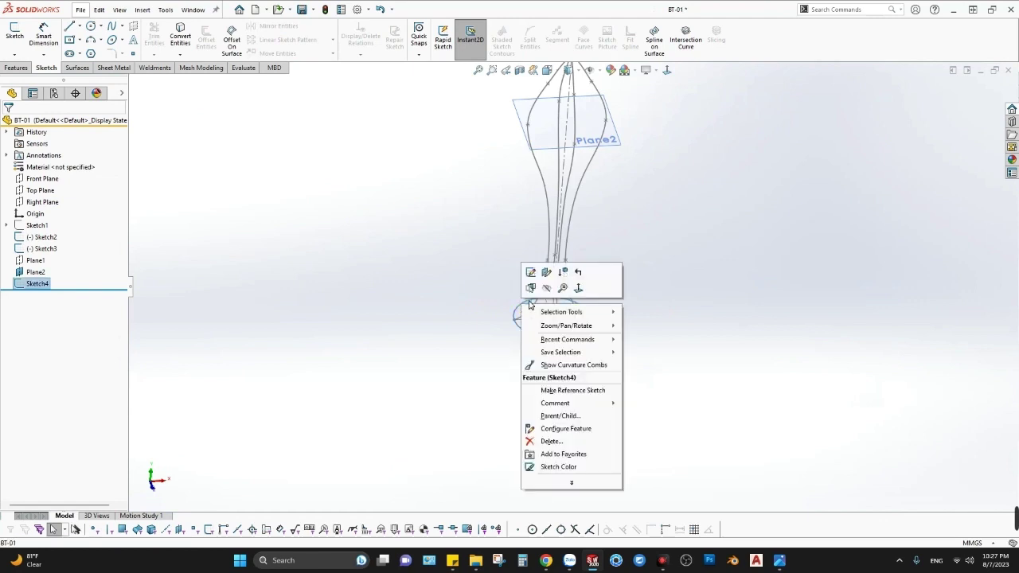
pyautogui.click(540, 293)
pyautogui.moveTo(541, 293)
pyautogui.mouseDown(button='middle')
pyautogui.moveTo(642, 232)
pyautogui.moveTo(633, 326)
pyautogui.moveTo(578, 218)
pyautogui.mouseUp(button='middle')
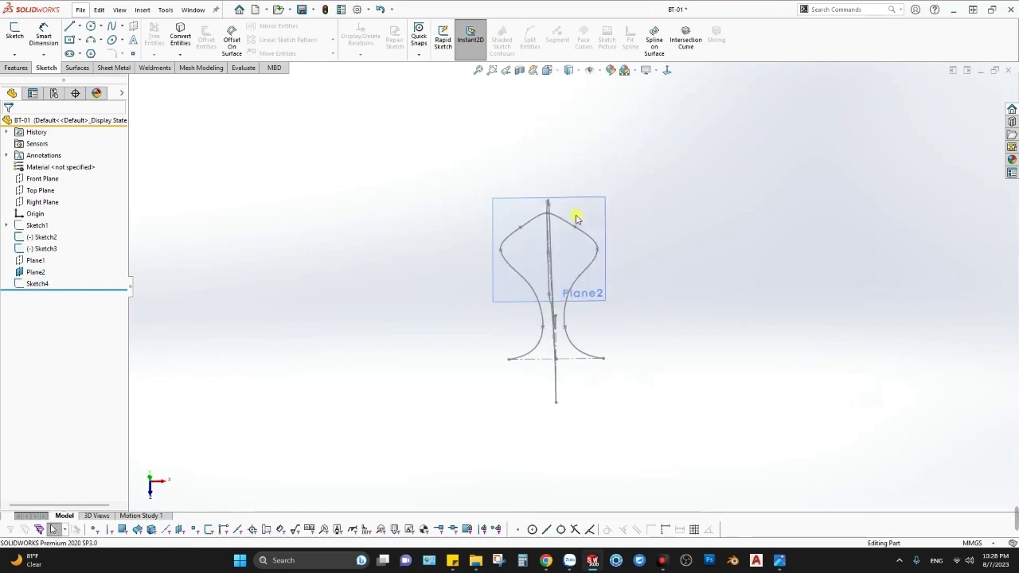
pyautogui.rightClick(598, 211)
pyautogui.click(602, 199)
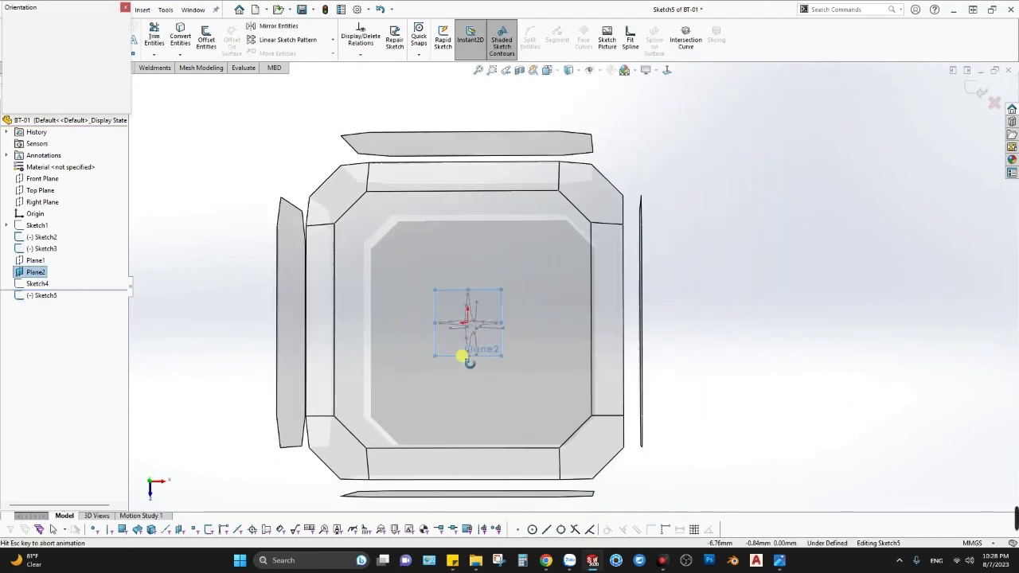
pyautogui.moveTo(566, 200)
pyautogui.mouseDown(button='middle')
pyautogui.moveTo(558, 234)
pyautogui.moveTo(669, 246)
pyautogui.moveTo(571, 229)
pyautogui.mouseUp(button='middle')
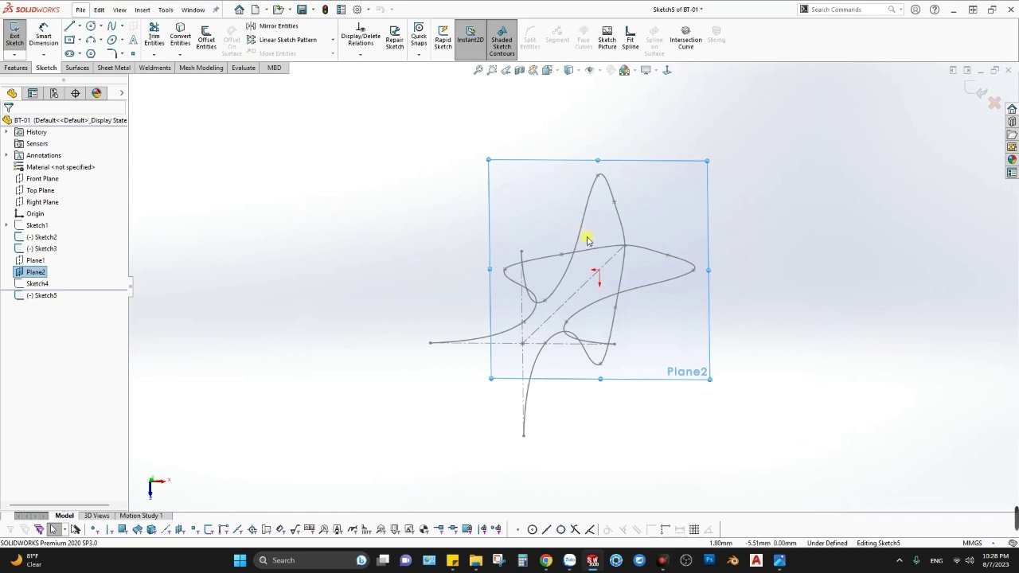
pyautogui.moveTo(587, 241); pyautogui.dragTo(591, 256, button='middle')
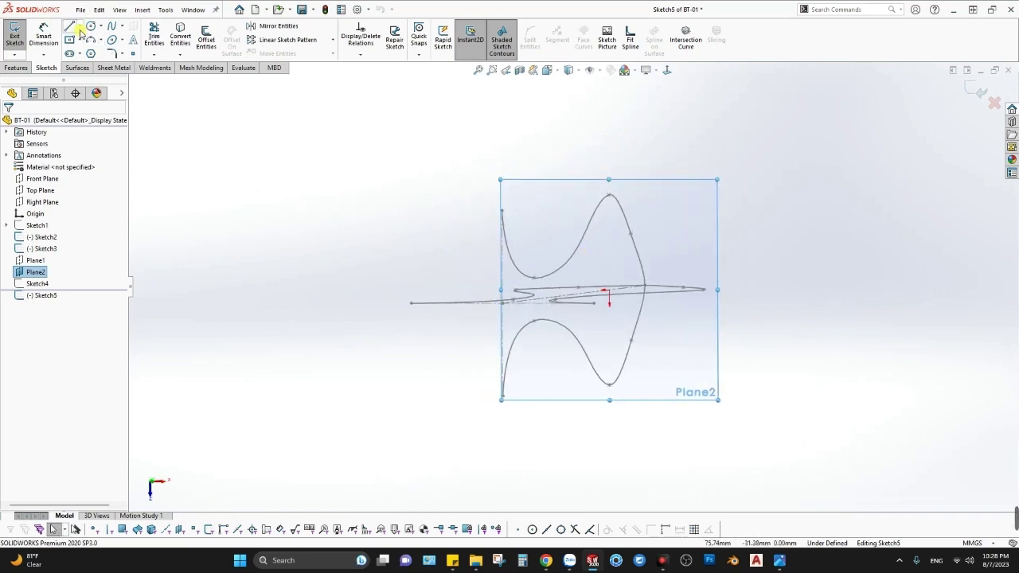
# Draw a vertical centerline from the top curve tip to the bottom curve tip.
pyautogui.click(80, 27)
pyautogui.click(91, 44)
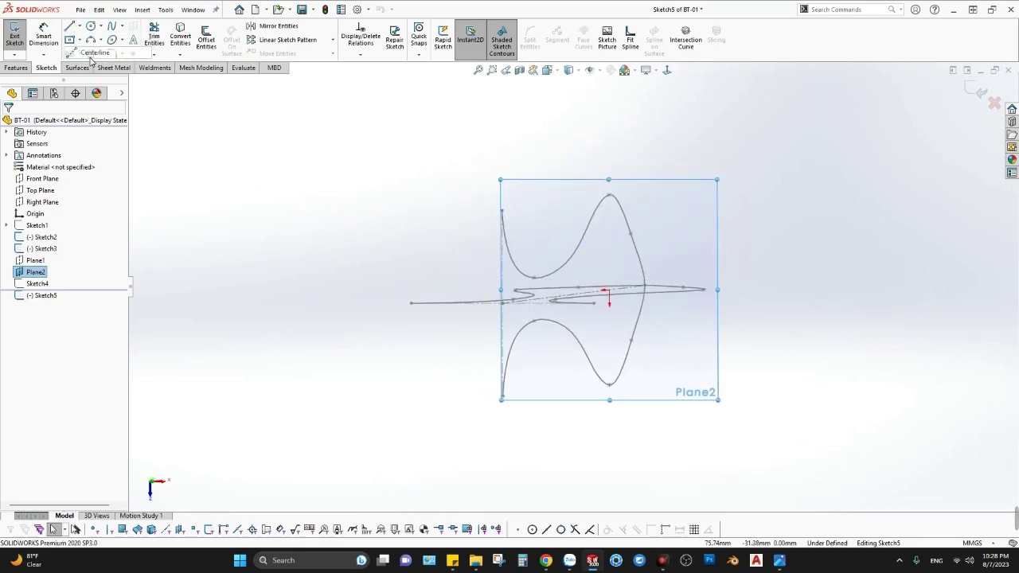
pyautogui.click(609, 195)
pyautogui.click(609, 383)
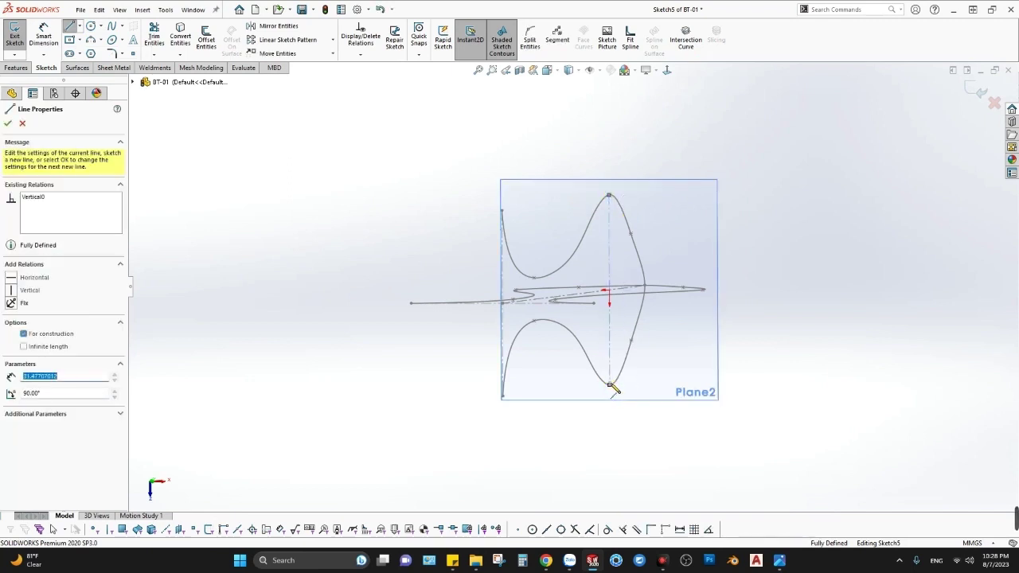
pyautogui.press('Escape')
# Draw a horizontal centerline from the sketch origin to the curve's left tip.
pyautogui.press('s')
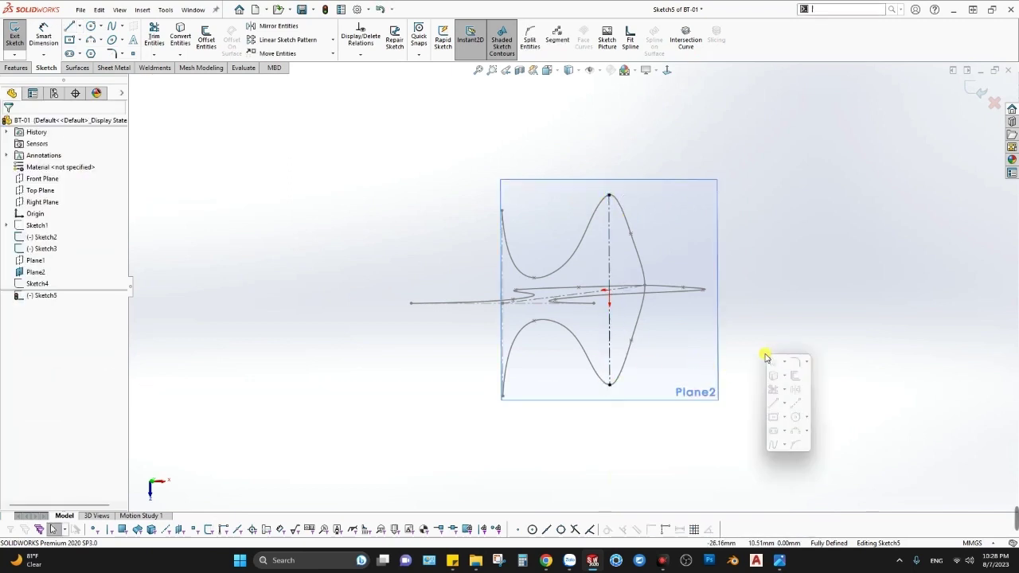
pyautogui.click(796, 405)
pyautogui.moveTo(695, 294); pyautogui.dragTo(712, 346, button='middle')
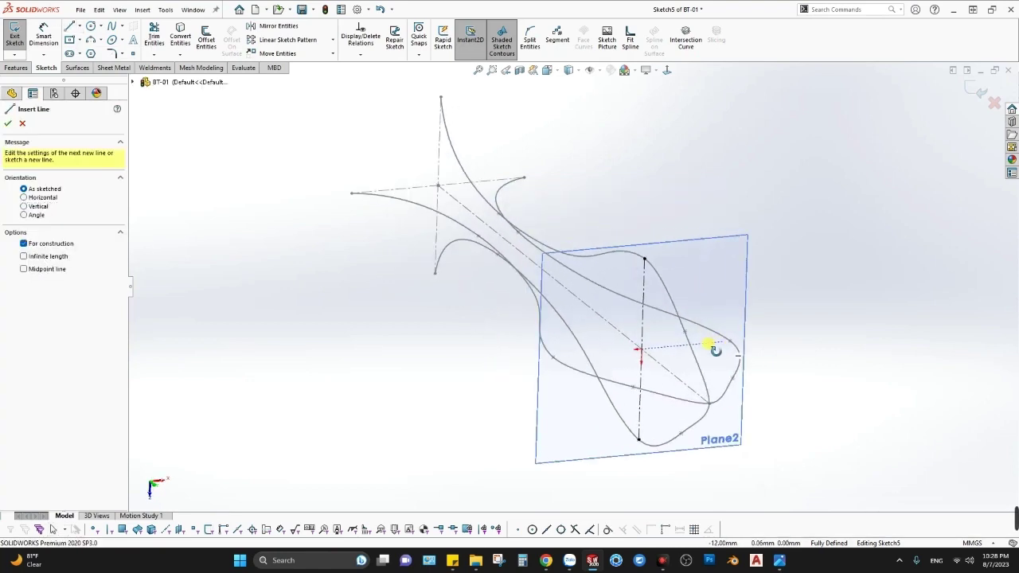
pyautogui.click(731, 342)
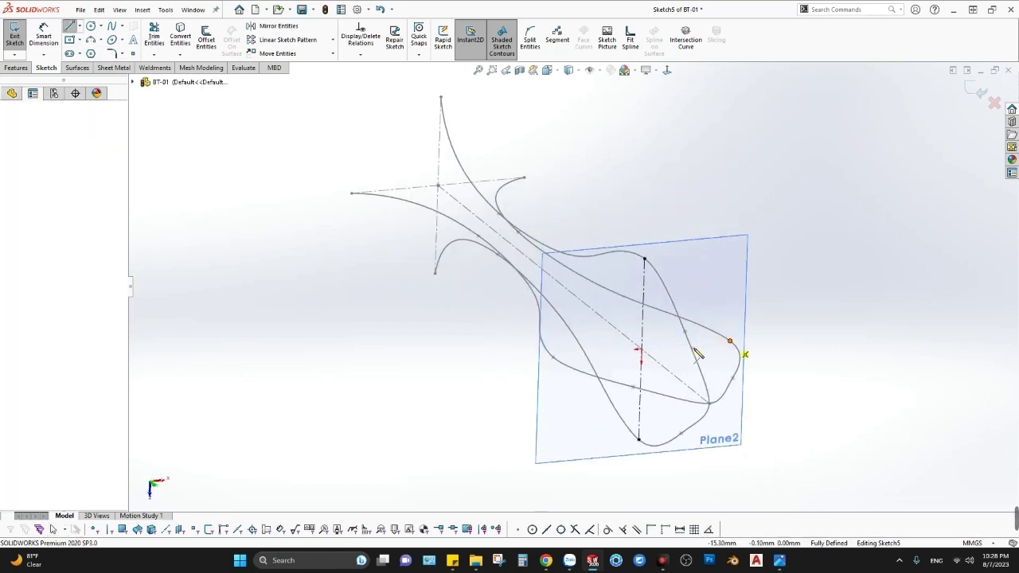
pyautogui.click(555, 359)
pyautogui.press('Escape')
pyautogui.hotkey('ctrl', '8')
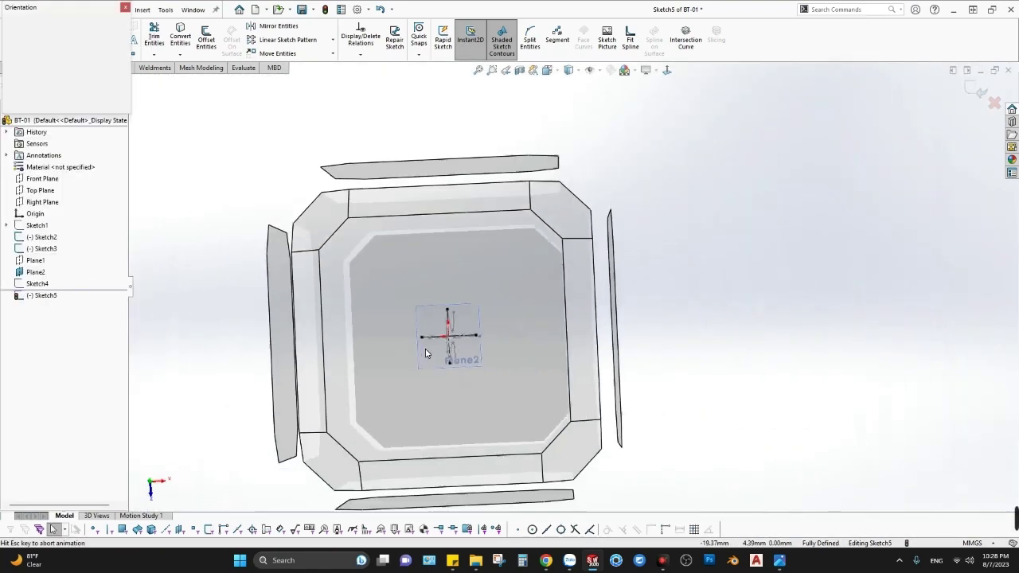
pyautogui.scroll(2, 478, 307)
pyautogui.moveTo(573, 268); pyautogui.dragTo(593, 289, button='middle')
pyautogui.hotkey('ctrl', '8')
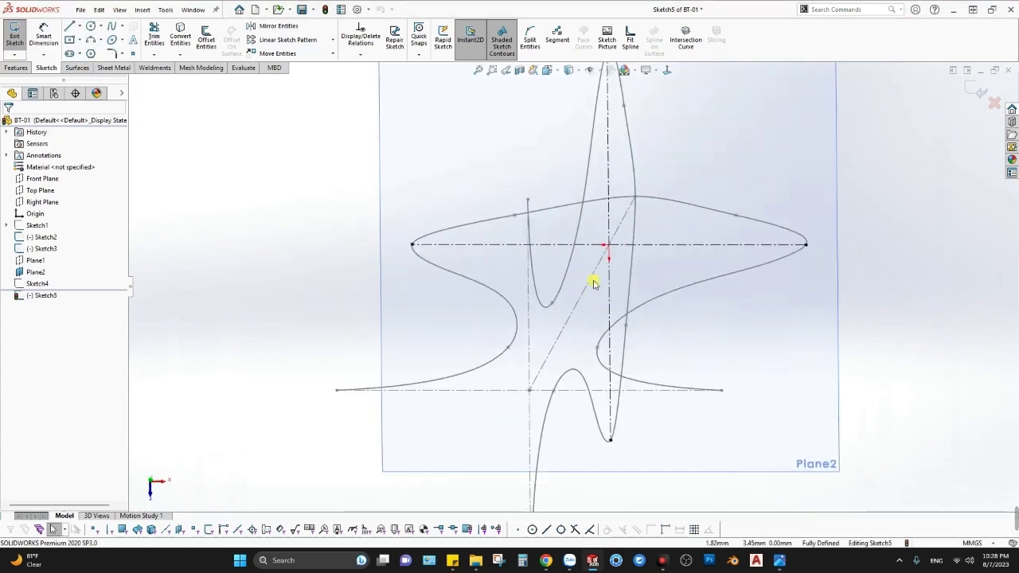
# Draw two midpoint diagonal centerlines crossing at the origin, toward upper-left and lower-left.
pyautogui.click(80, 26)
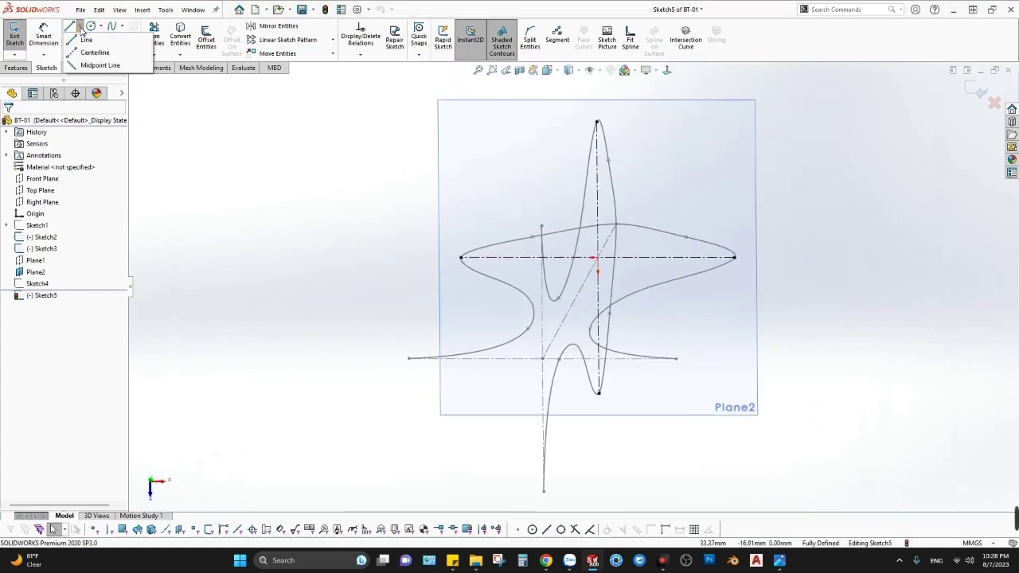
pyautogui.click(88, 53)
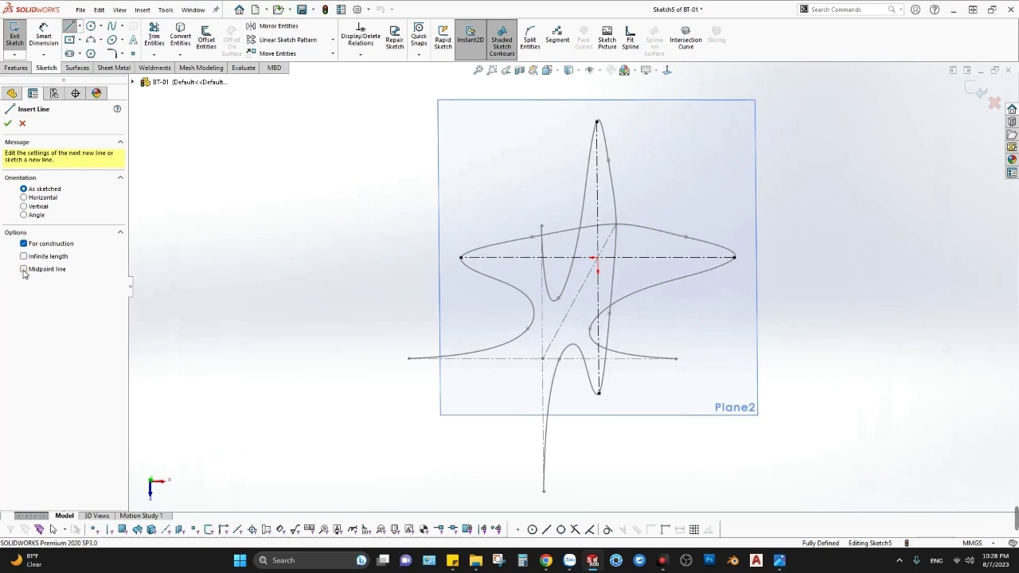
pyautogui.click(24, 269)
pyautogui.click(597, 258)
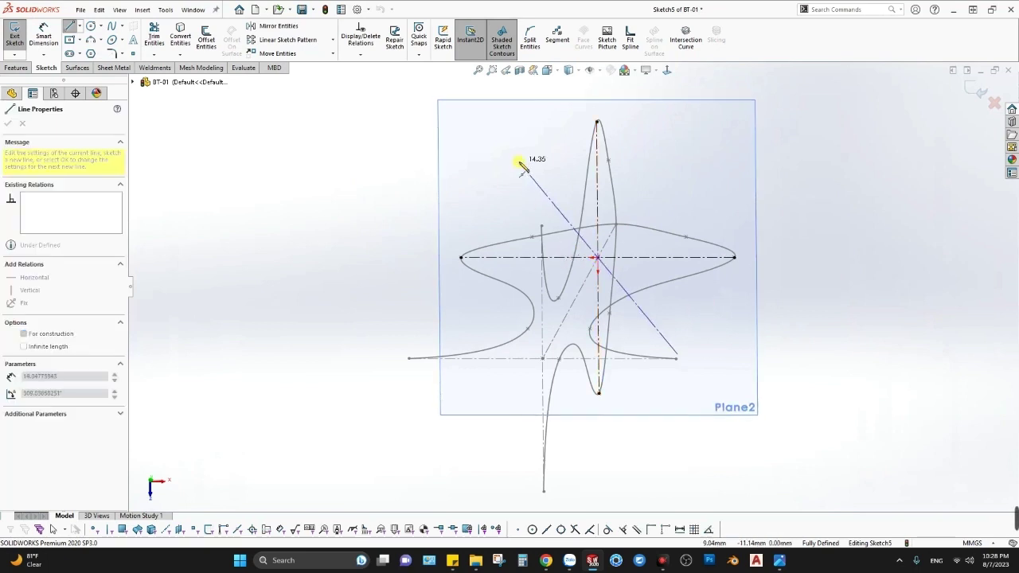
pyautogui.click(518, 169)
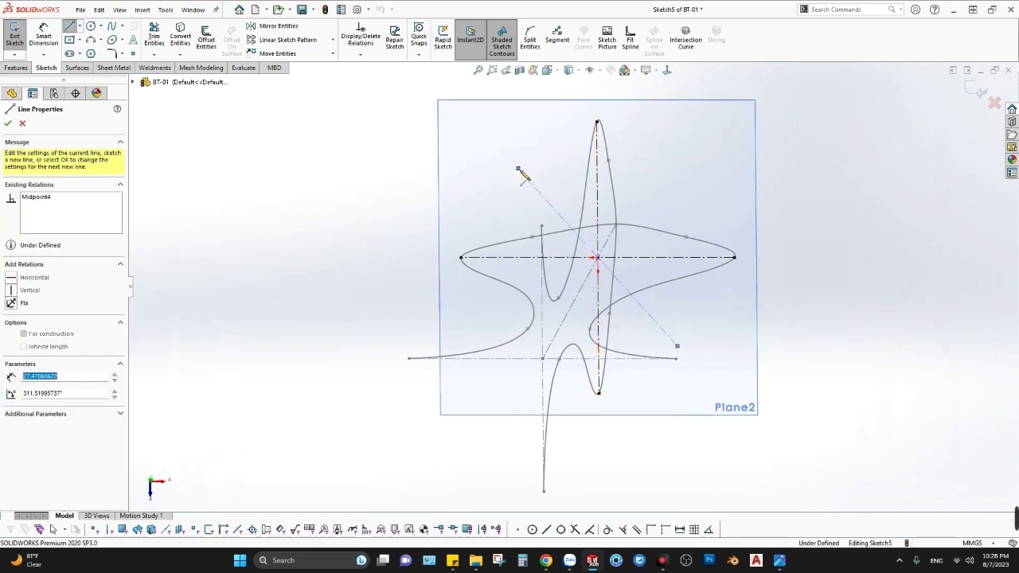
pyautogui.click(599, 258)
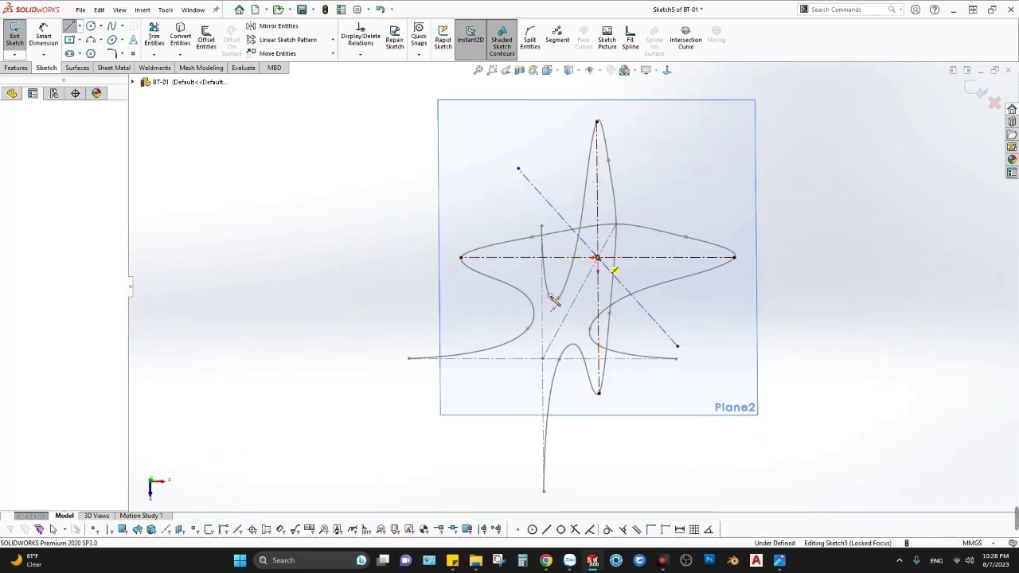
pyautogui.click(520, 329)
pyautogui.press('Escape')
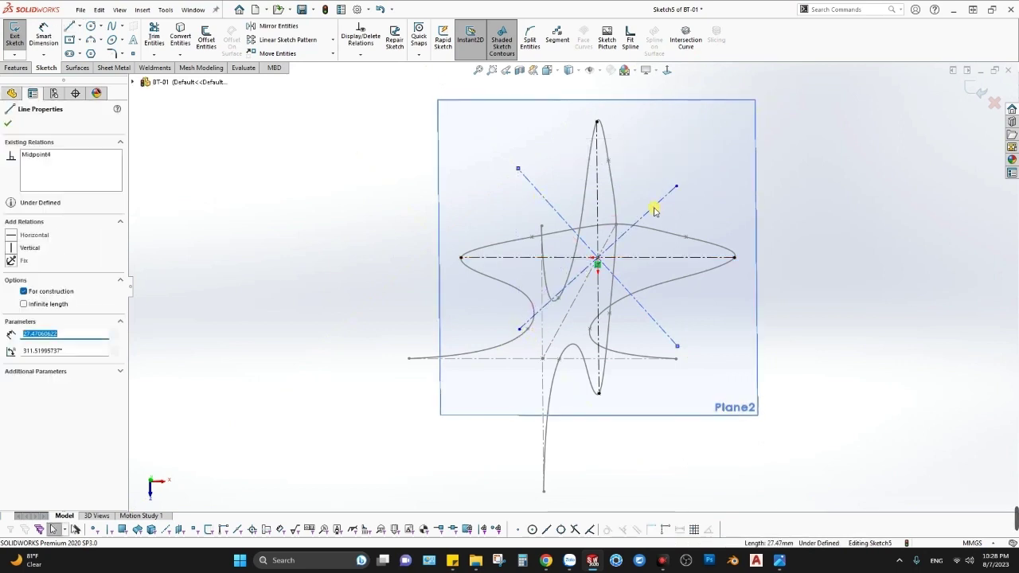
# Make the two diagonal centerlines equal and perpendicular.
pyautogui.keyDown('ctrl'); pyautogui.click(653, 209); pyautogui.keyUp('ctrl')
pyautogui.click(769, 163)
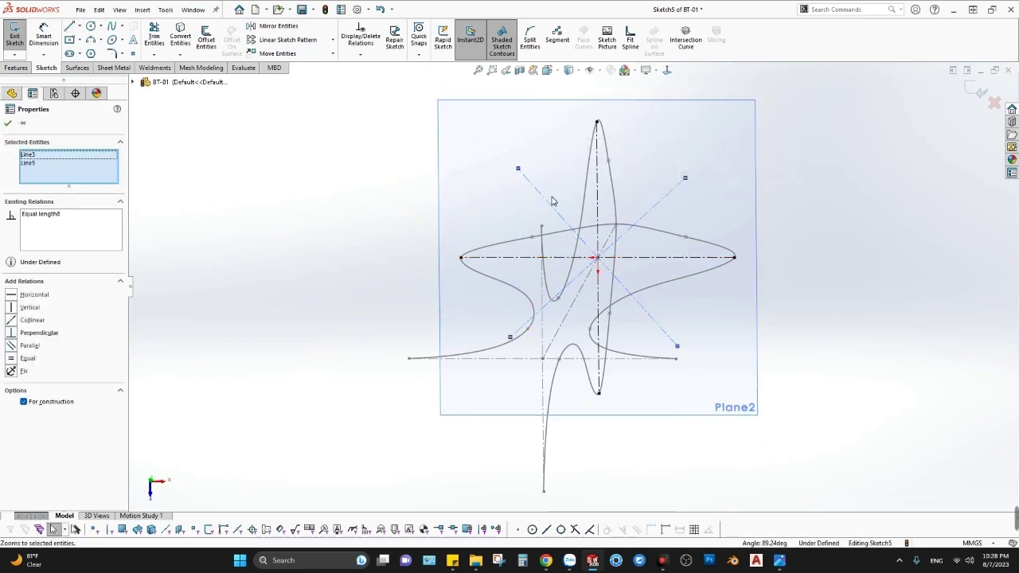
pyautogui.click(14, 333)
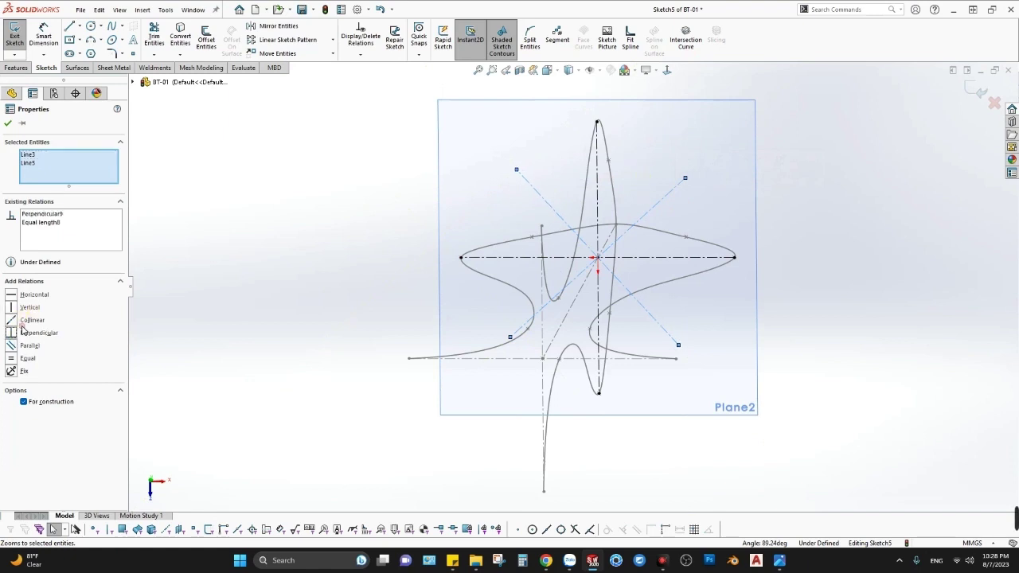
pyautogui.click(567, 197)
# Dimension the angle between the vertical centerline and a diagonal to 45°.
pyautogui.press('d')
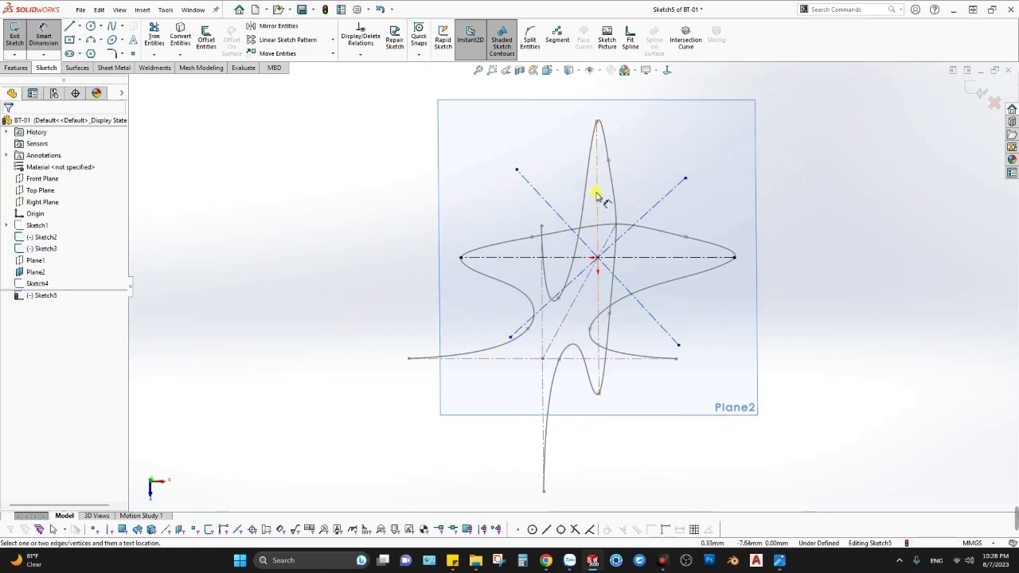
pyautogui.click(597, 195)
pyautogui.click(655, 205)
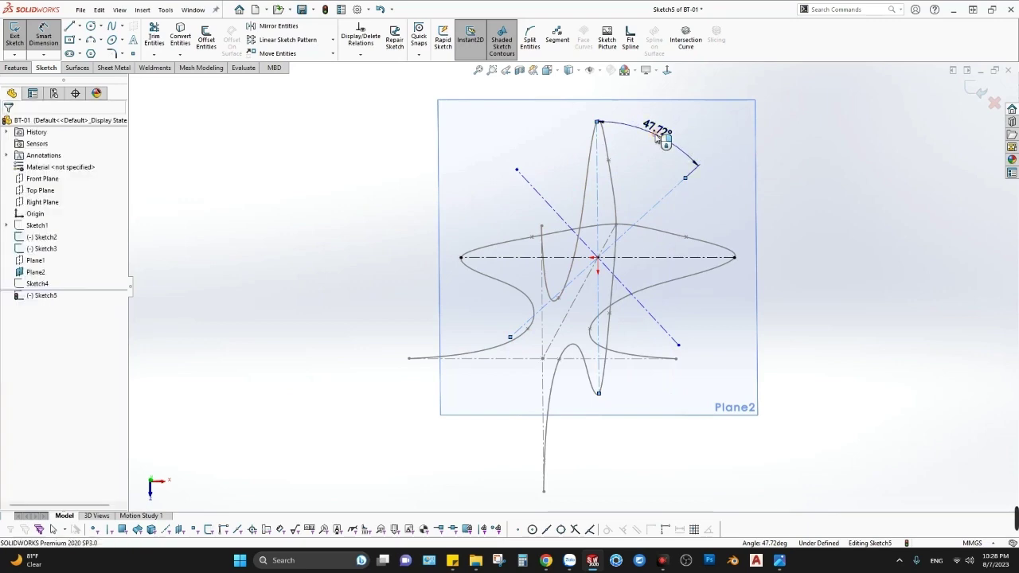
pyautogui.click(657, 137)
pyautogui.write('45')
pyautogui.press('Return')
pyautogui.press('Escape')
pyautogui.press('z')
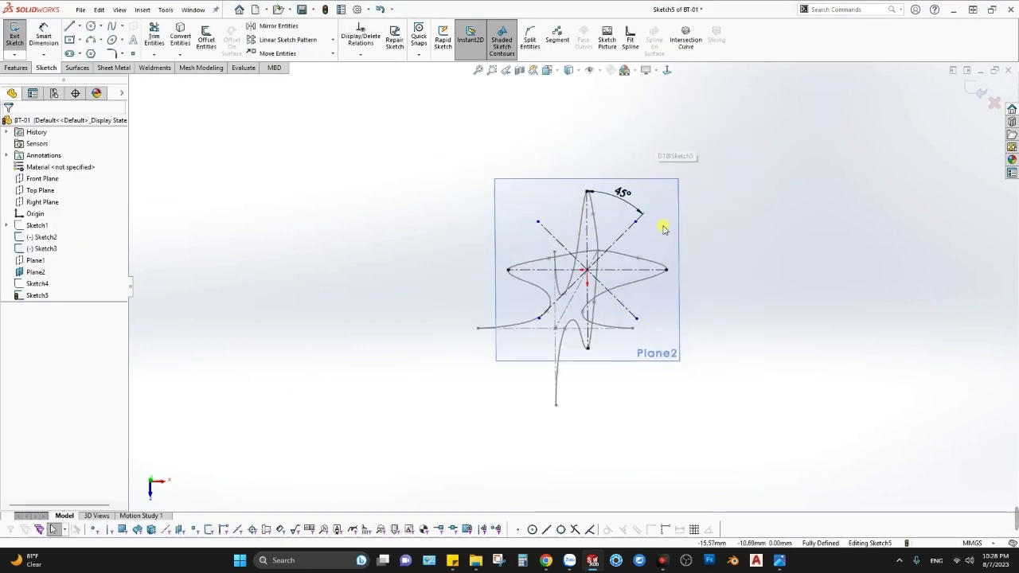
pyautogui.hotkey('ctrl', '8')
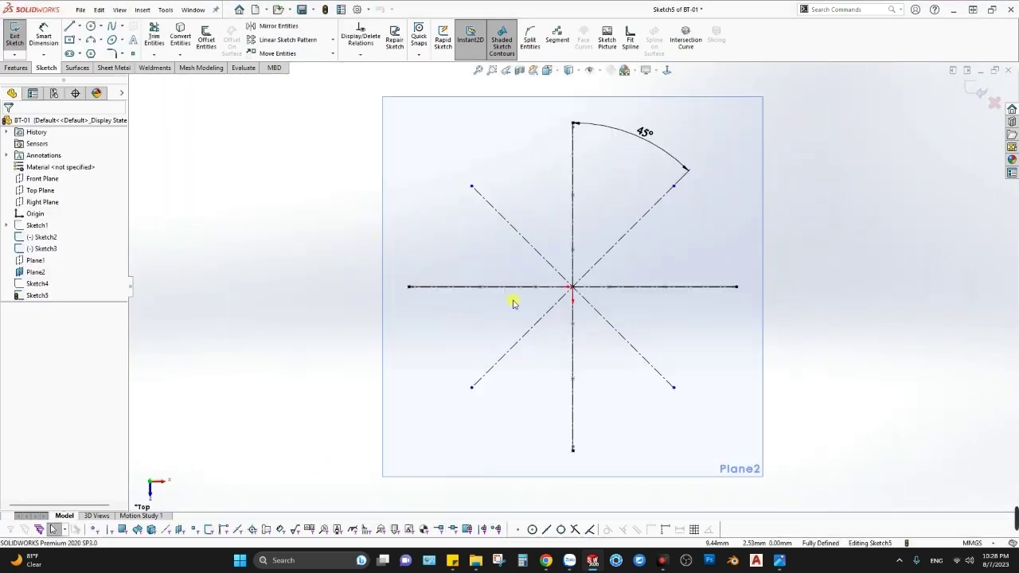
# Draw a spline from the upper diagonal's end through the horizontal line's left end to the lower diagonal's end.
pyautogui.moveTo(474, 189); pyautogui.dragTo(501, 215)
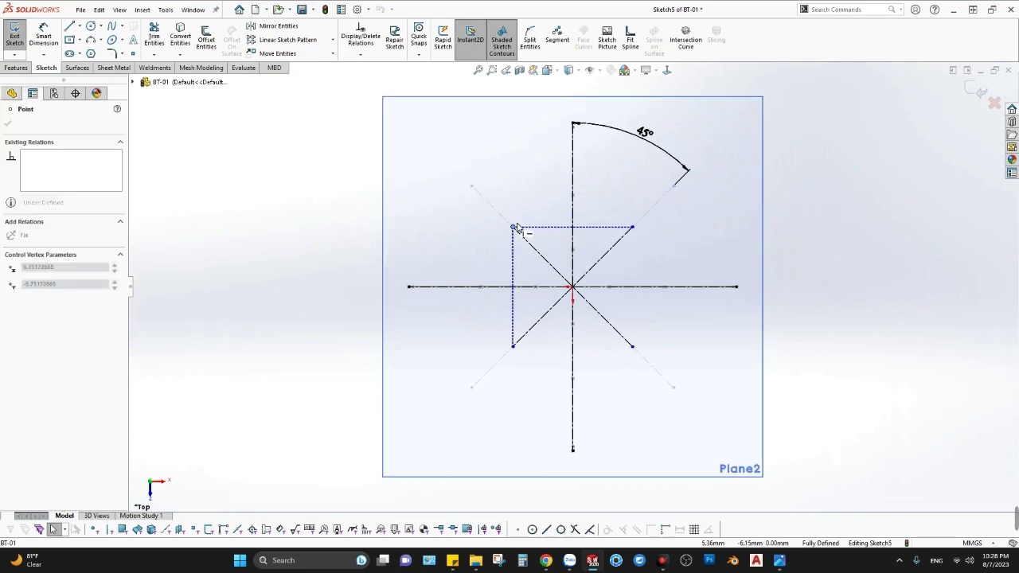
pyautogui.scroll(2, 570, 291)
pyautogui.moveTo(570, 292)
pyautogui.mouseDown(button='middle')
pyautogui.moveTo(568, 268)
pyautogui.moveTo(532, 241)
pyautogui.mouseUp(button='middle')
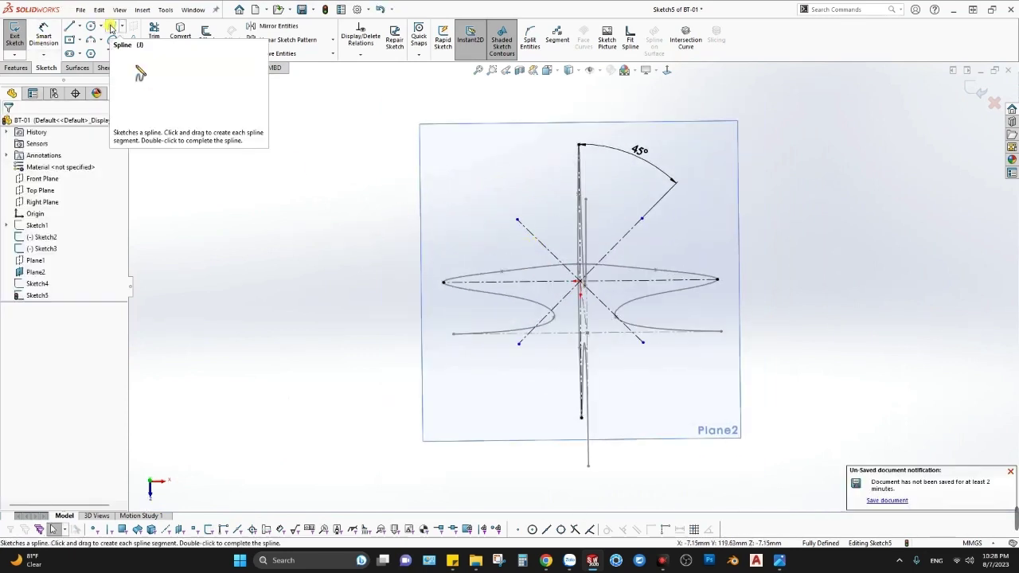
pyautogui.click(111, 26)
pyautogui.click(518, 219)
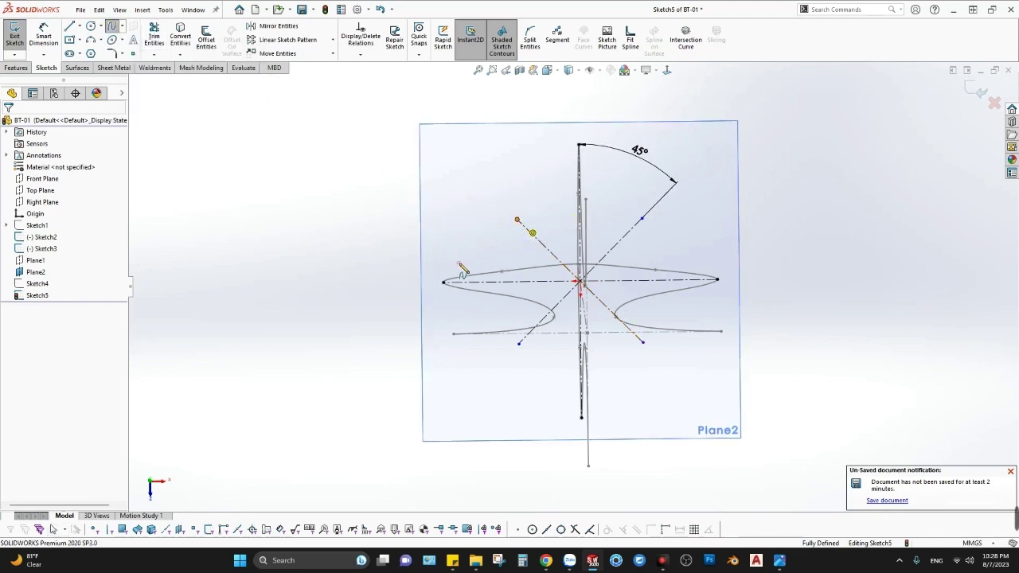
pyautogui.click(444, 282)
pyautogui.click(519, 344)
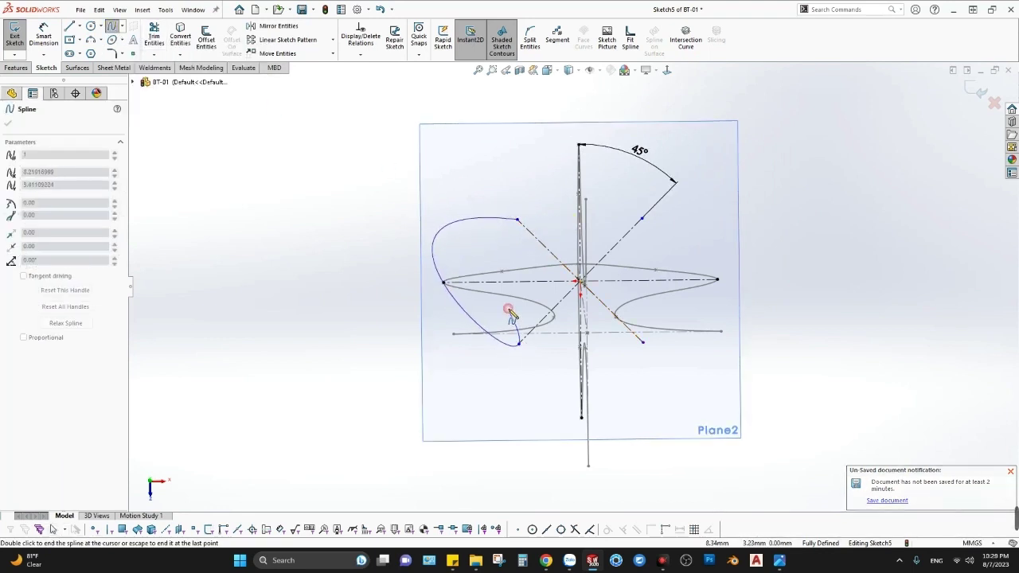
pyautogui.press('Escape')
pyautogui.moveTo(519, 301)
pyautogui.mouseDown(button='middle')
pyautogui.moveTo(521, 255)
pyautogui.moveTo(546, 250)
pyautogui.moveTo(557, 319)
pyautogui.moveTo(561, 269)
pyautogui.moveTo(569, 280)
pyautogui.moveTo(553, 287)
pyautogui.mouseUp(button='middle')
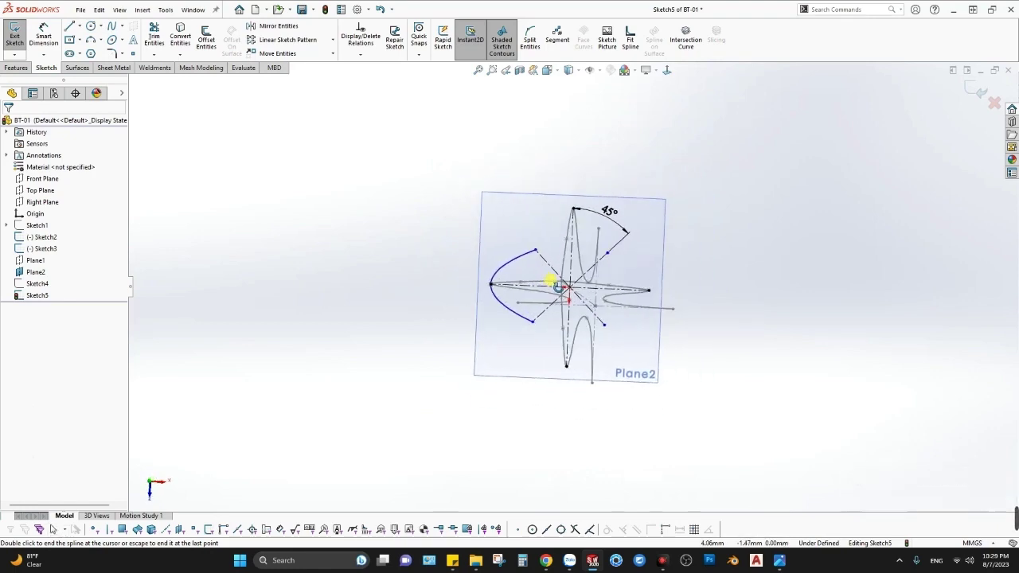
pyautogui.press('space')
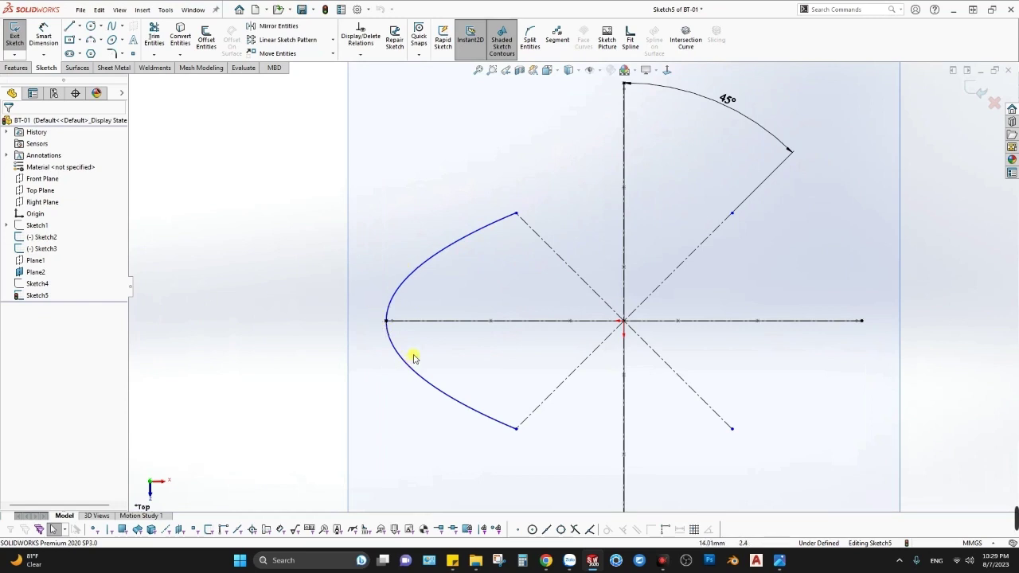
# Dimension the spline's middle point offset to 15.
pyautogui.press('d')
pyautogui.click(390, 332)
pyautogui.scroll(-3, 350, 337)
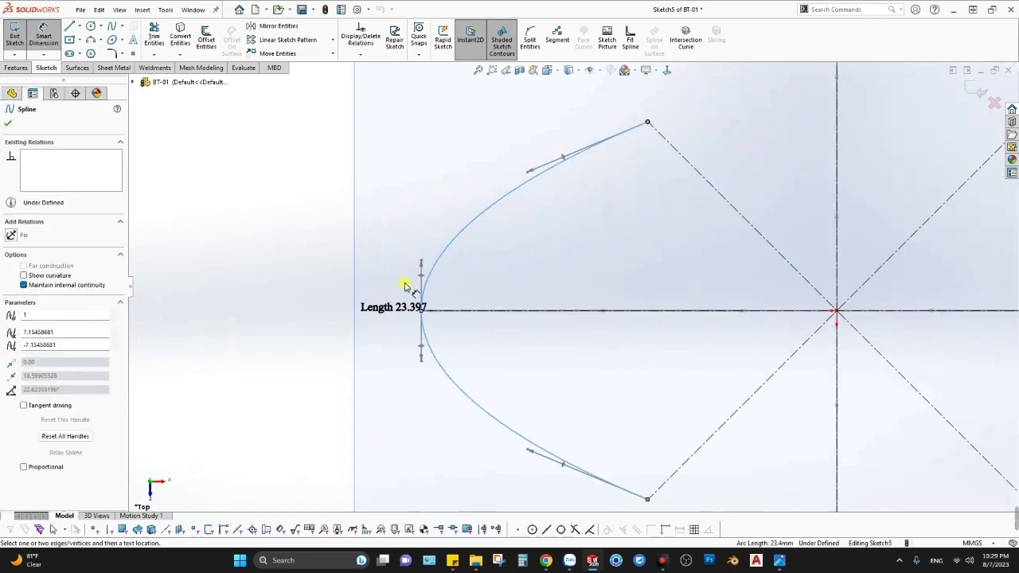
pyautogui.click(420, 277)
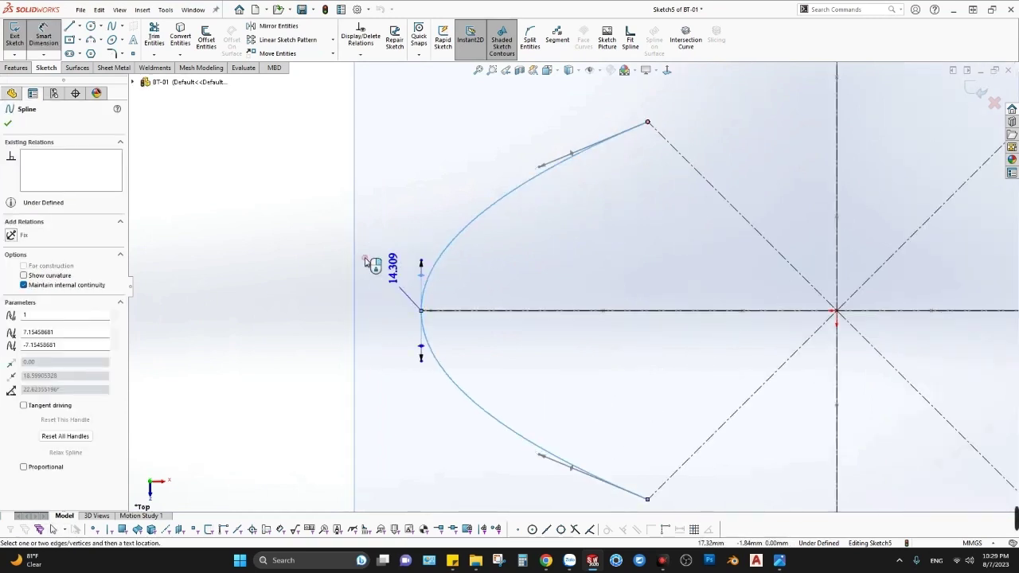
pyautogui.click(294, 269)
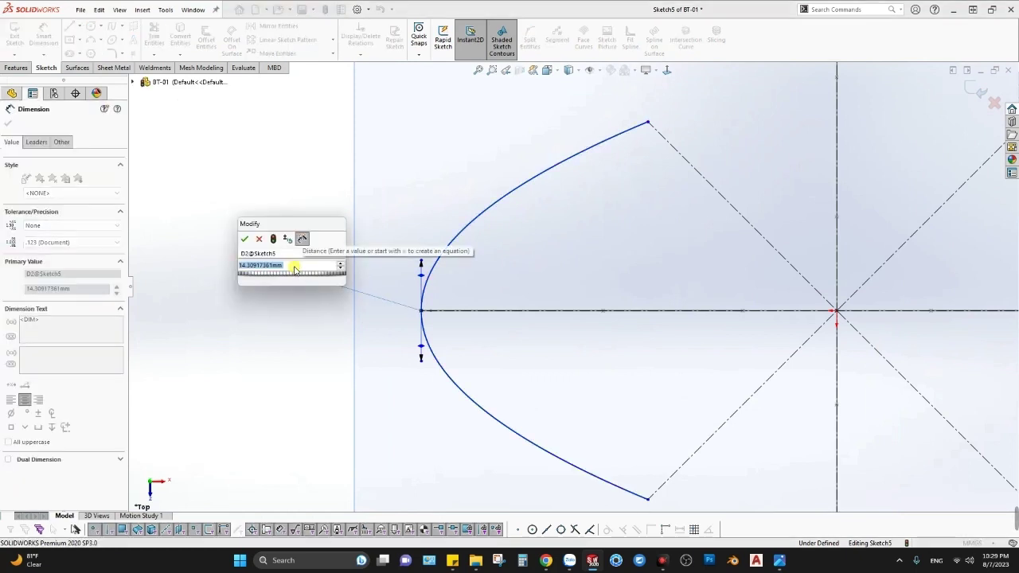
pyautogui.write('15')
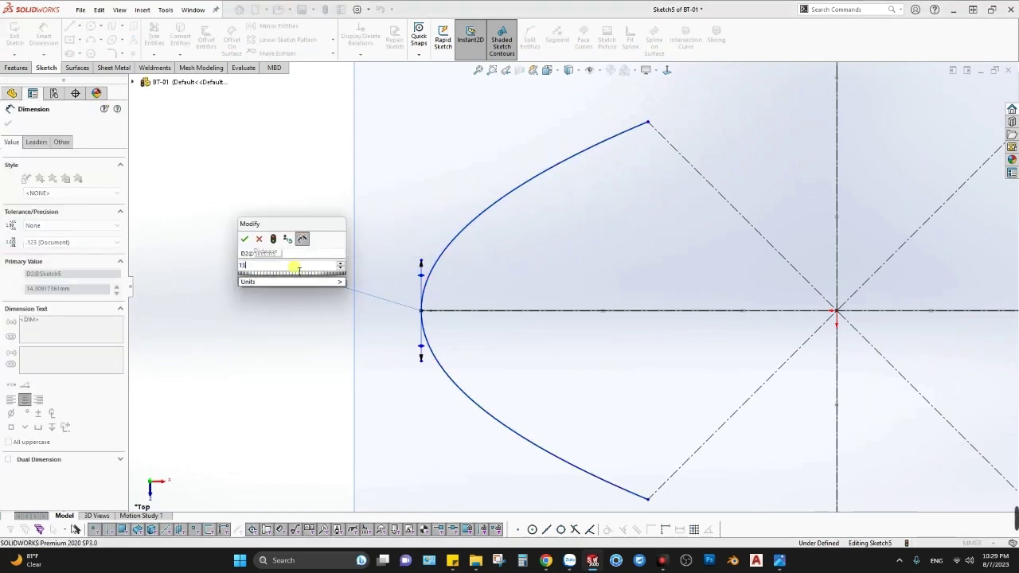
pyautogui.press('Return')
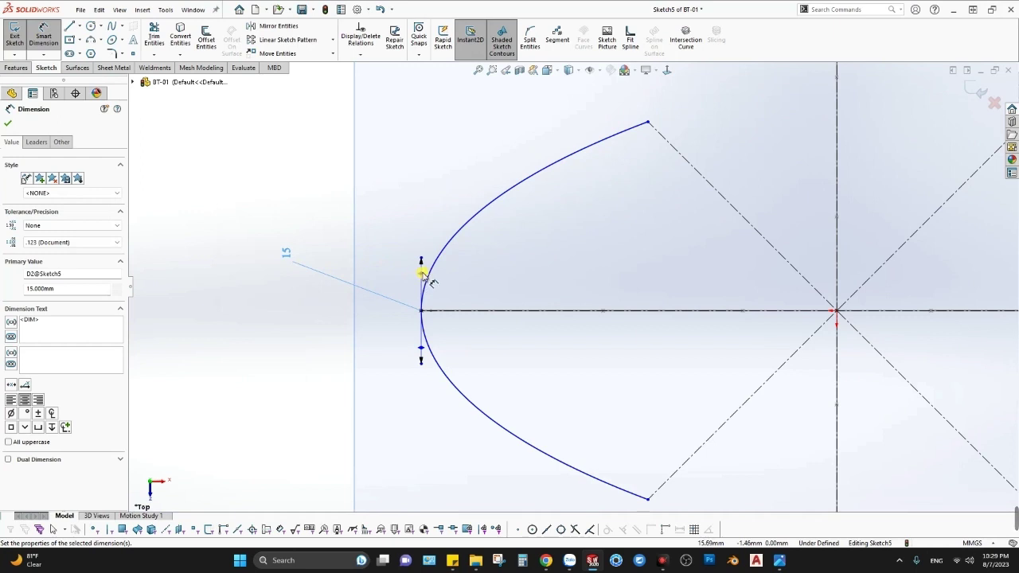
pyautogui.press('Escape')
# Try a vertical relation on the spline's tip tangent handle, then undo it.
pyautogui.click(421, 266)
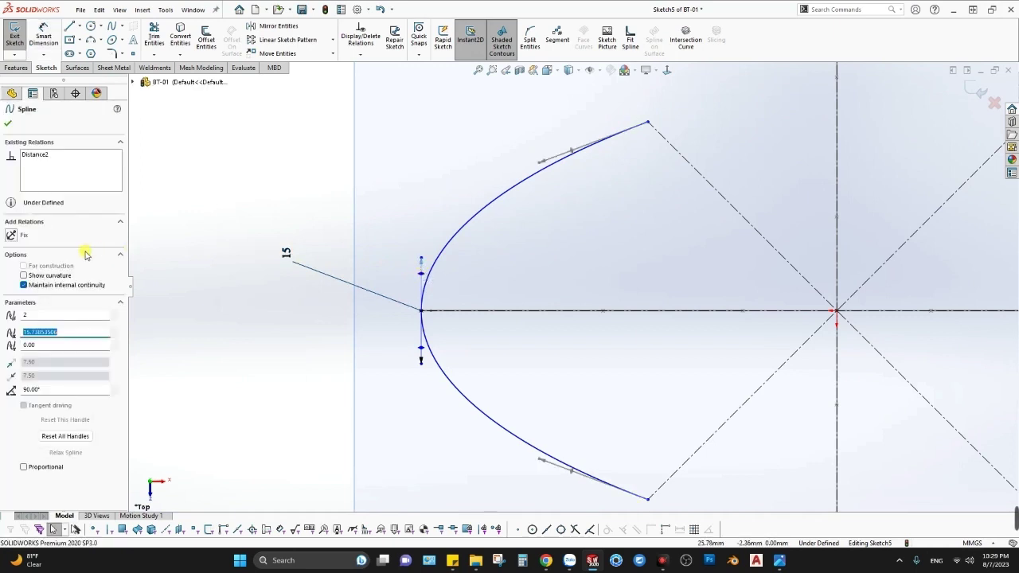
pyautogui.click(421, 257)
pyautogui.moveTo(421, 273)
pyautogui.mouseDown()
pyautogui.moveTo(418, 285)
pyautogui.moveTo(421, 273)
pyautogui.mouseUp()
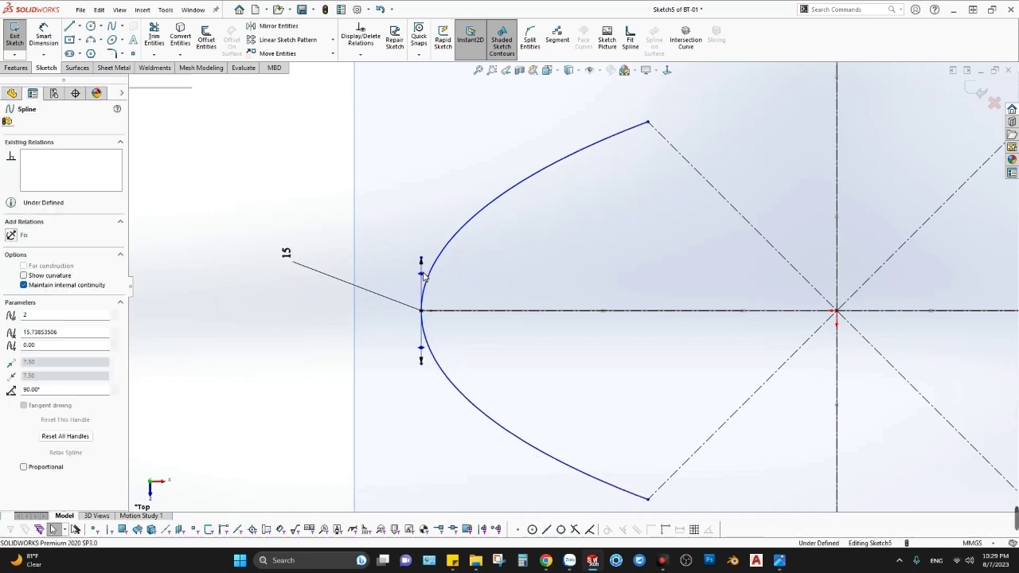
pyautogui.click(422, 265)
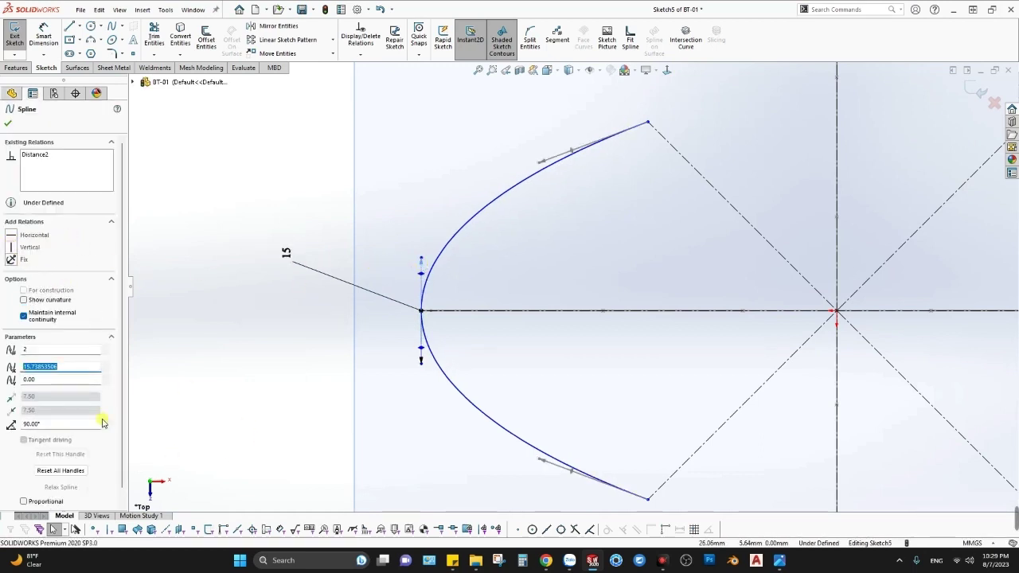
pyautogui.click(15, 249)
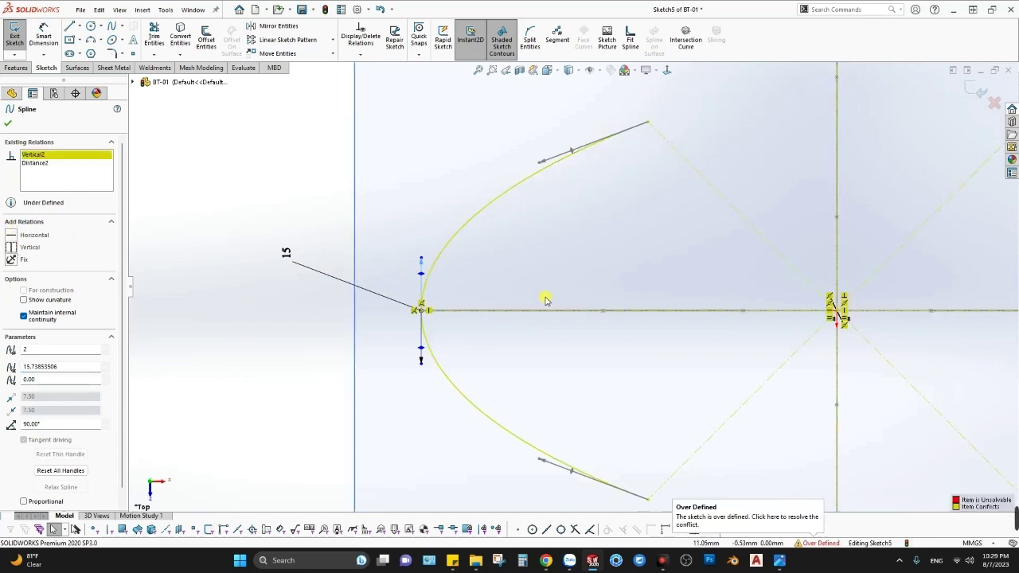
pyautogui.hotkey('ctrl', 'z')
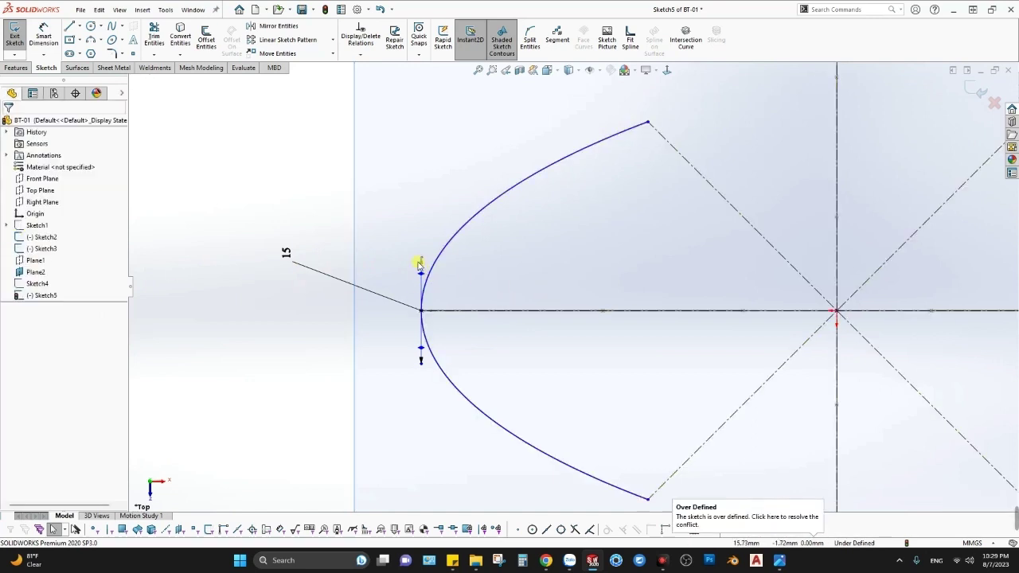
# Reselect the tip tangent handle, try a horizontal relation, then undo it.
pyautogui.click(420, 265)
pyautogui.press('Escape')
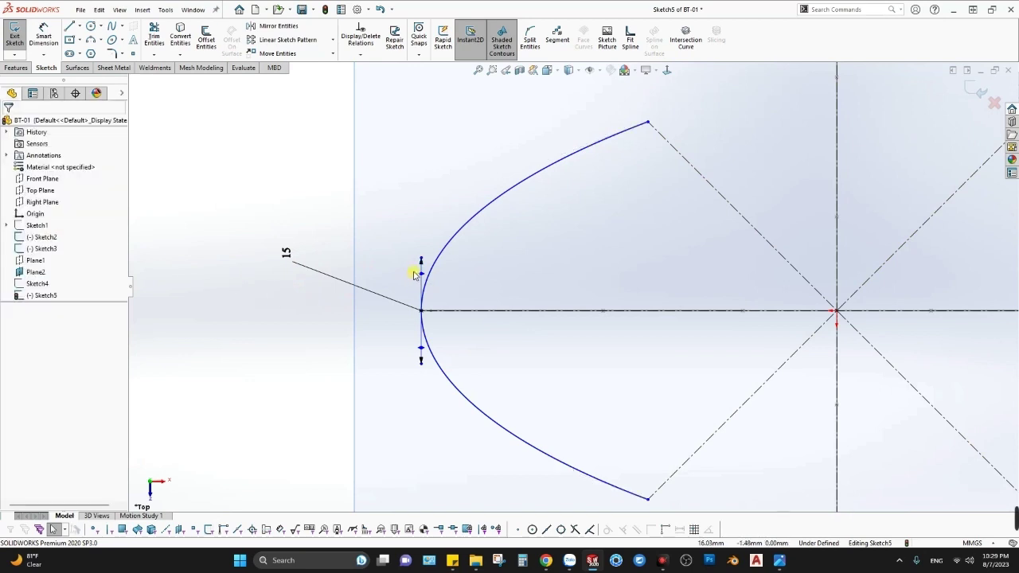
pyautogui.click(422, 276)
pyautogui.press('Escape')
pyautogui.click(422, 353)
pyautogui.scroll(-2, 442, 265)
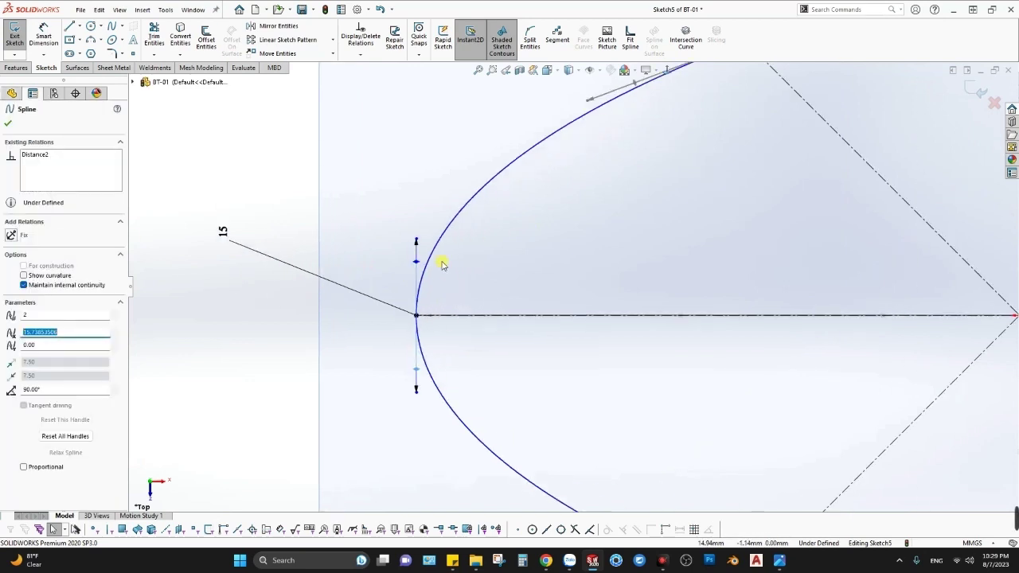
pyautogui.moveTo(416, 255); pyautogui.dragTo(417, 258)
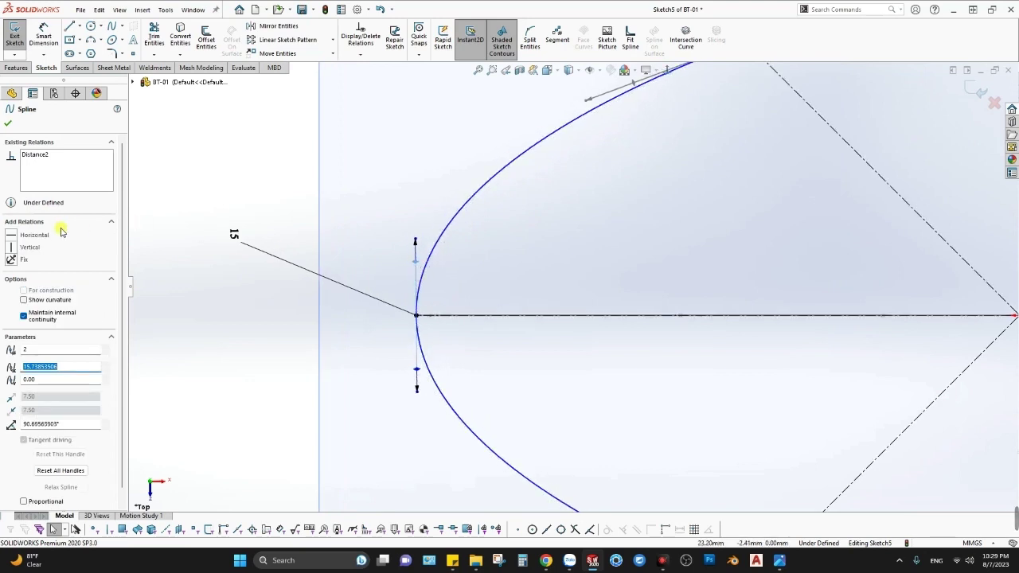
pyautogui.click(11, 236)
pyautogui.hotkey('ctrl', 'z')
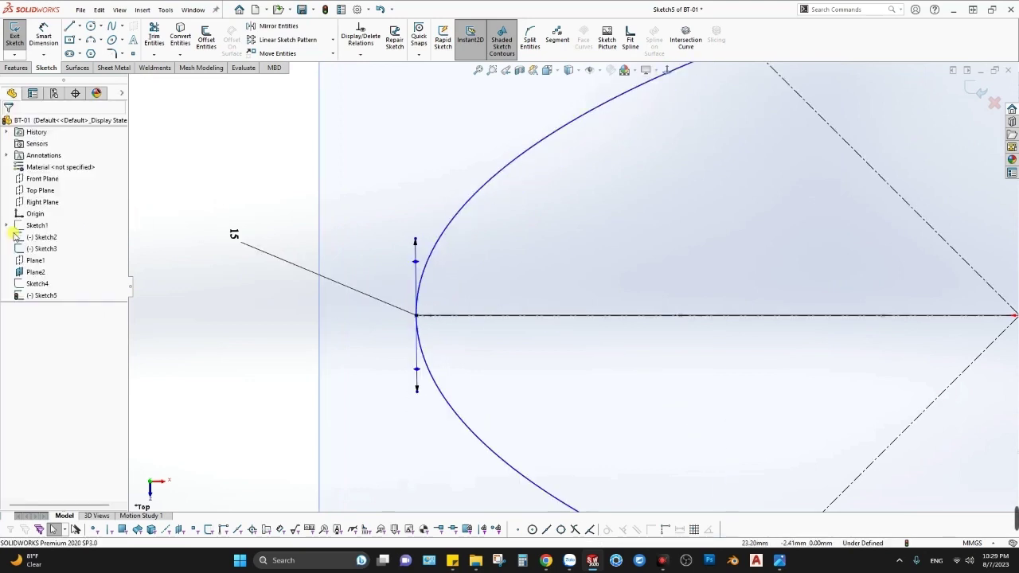
# Constrain the spline's tip tangent vertical and move the 15 dimension further left.
pyautogui.click(414, 262)
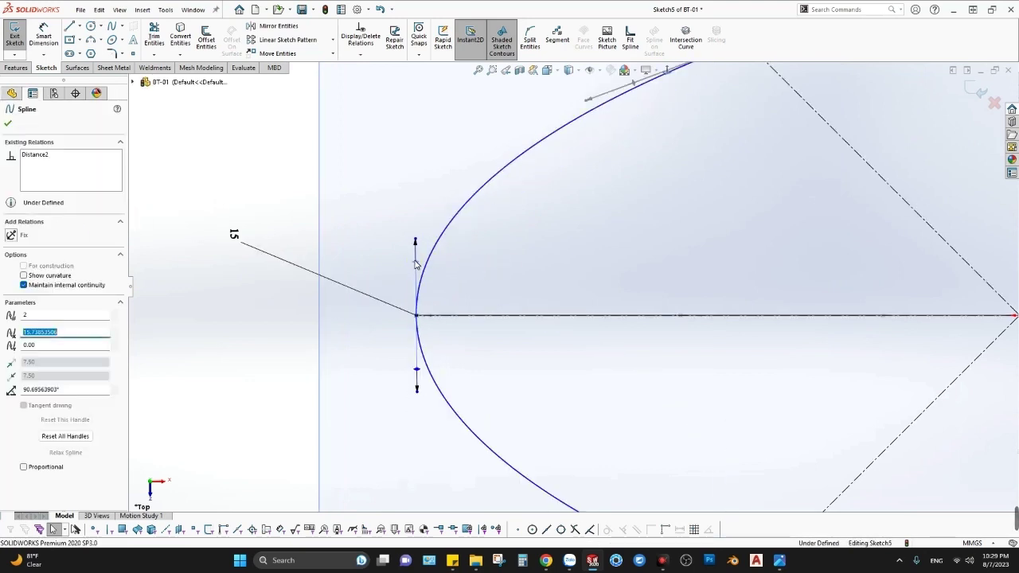
pyautogui.click(415, 246)
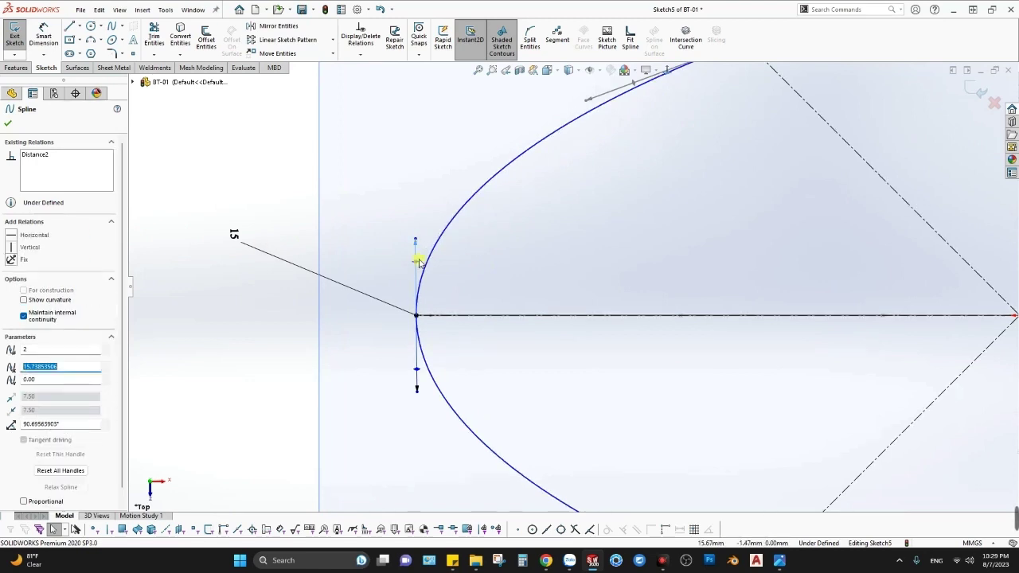
pyautogui.click(13, 249)
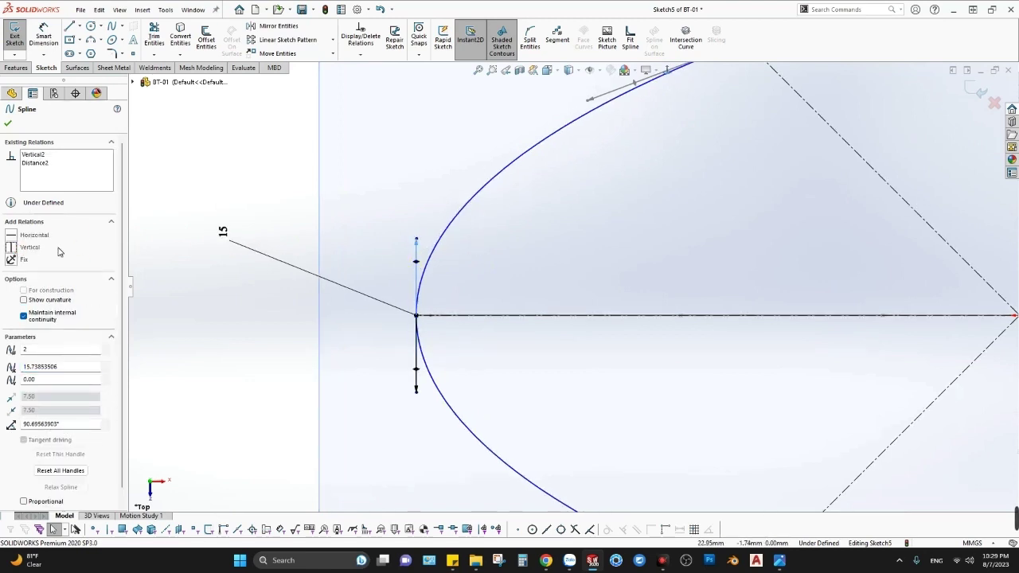
pyautogui.click(532, 257)
pyautogui.scroll(3, 429, 254)
pyautogui.moveTo(366, 256); pyautogui.dragTo(395, 290)
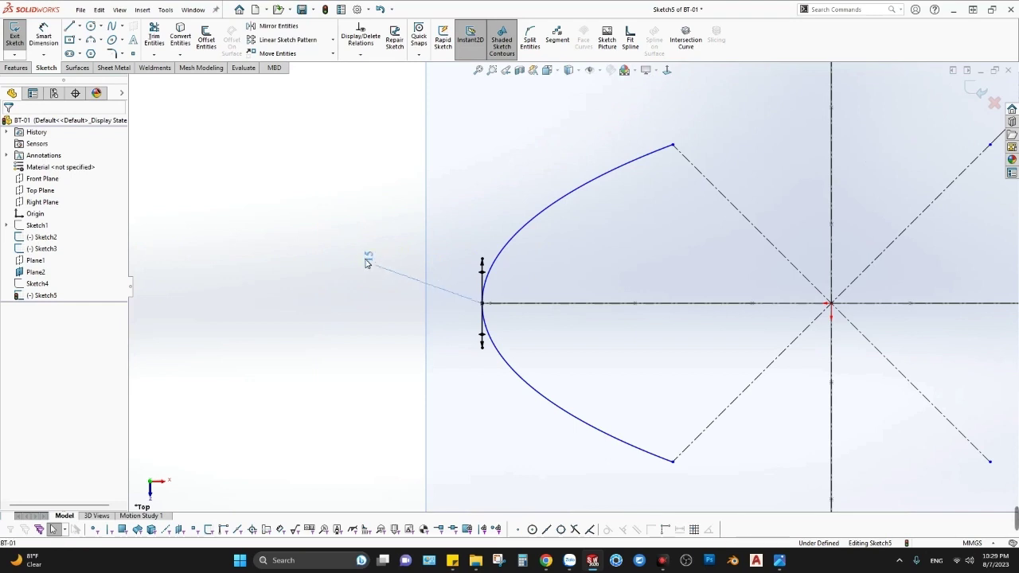
# Drag the spline's upper and lower tangent handles inward into an S-shaped flare.
pyautogui.scroll(-2, 463, 254)
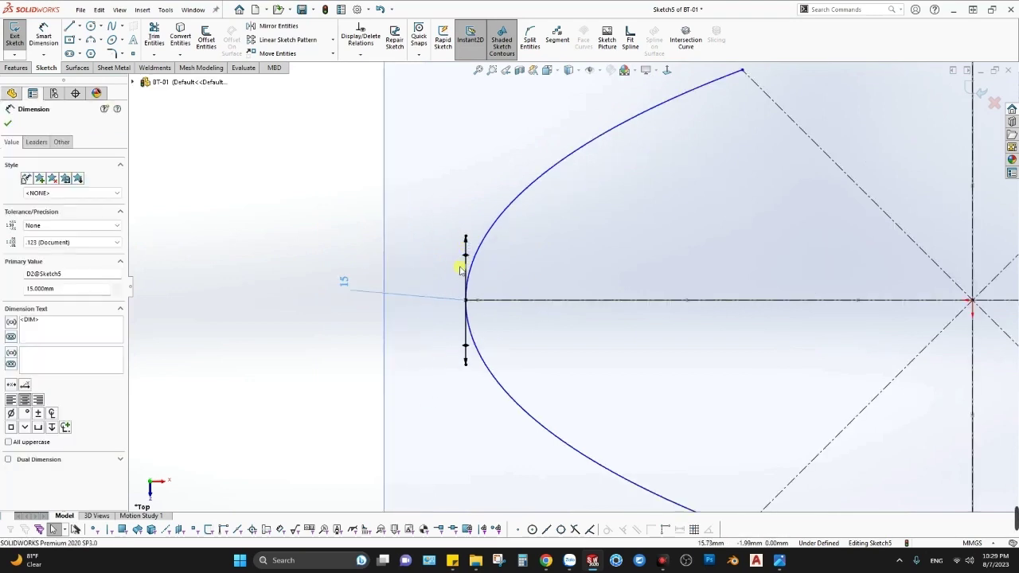
pyautogui.scroll(2, 557, 255)
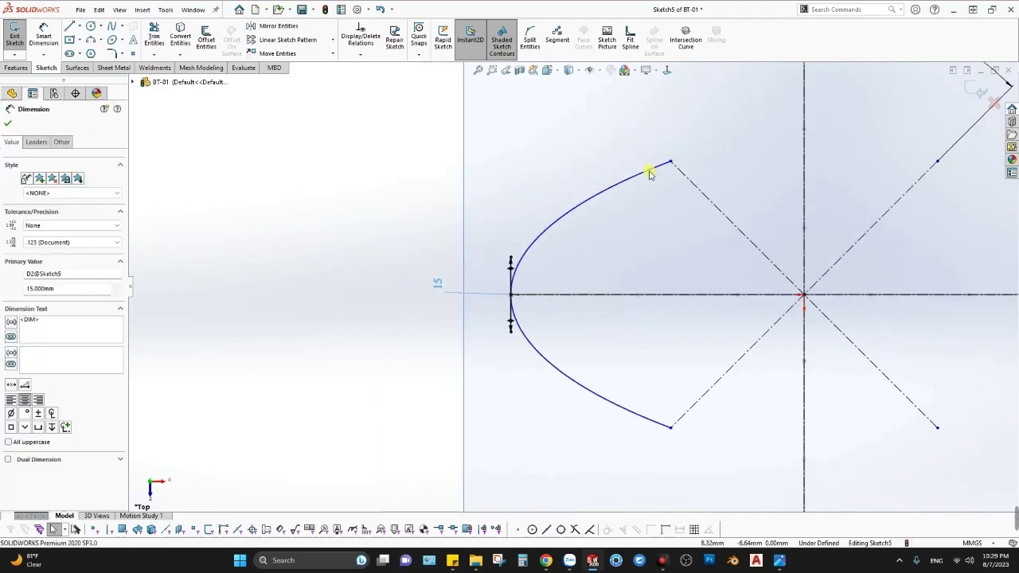
pyautogui.click(649, 174)
pyautogui.moveTo(620, 185); pyautogui.dragTo(630, 203)
pyautogui.moveTo(624, 427); pyautogui.dragTo(637, 374)
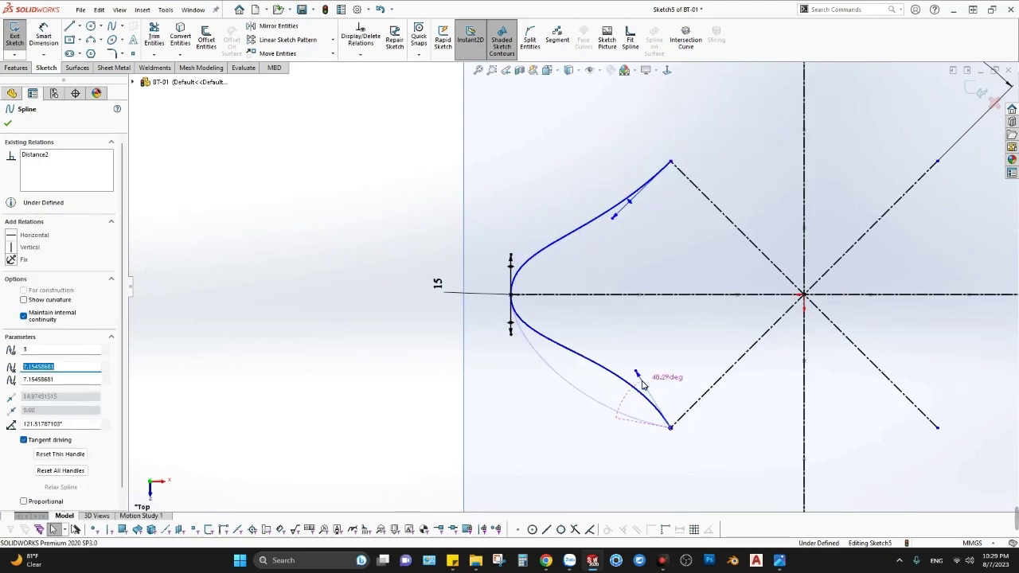
pyautogui.click(639, 280)
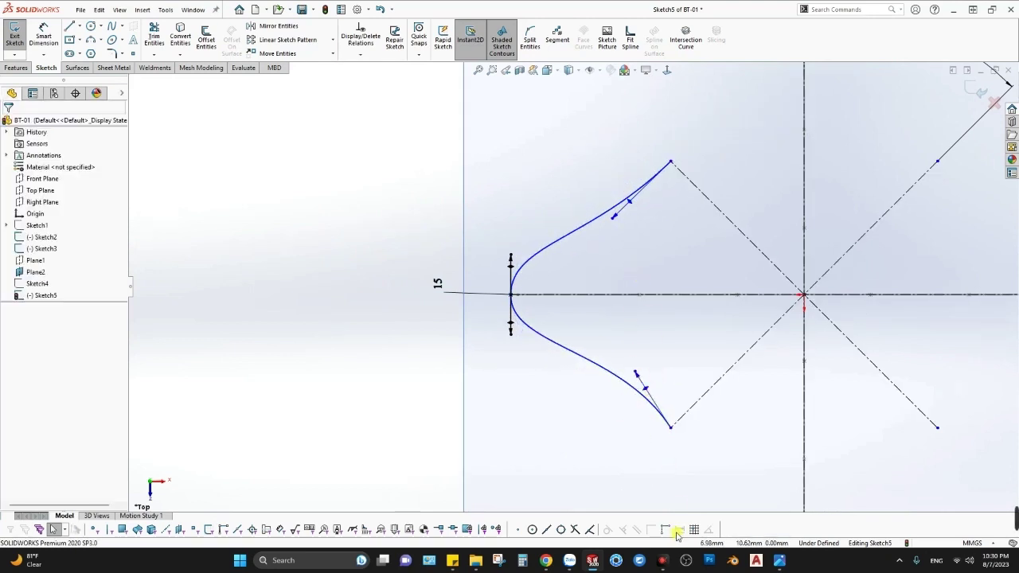
# Draw horizontal construction lines leftward from the lower and upper spline ends.
pyautogui.press('d')
pyautogui.press('Escape')
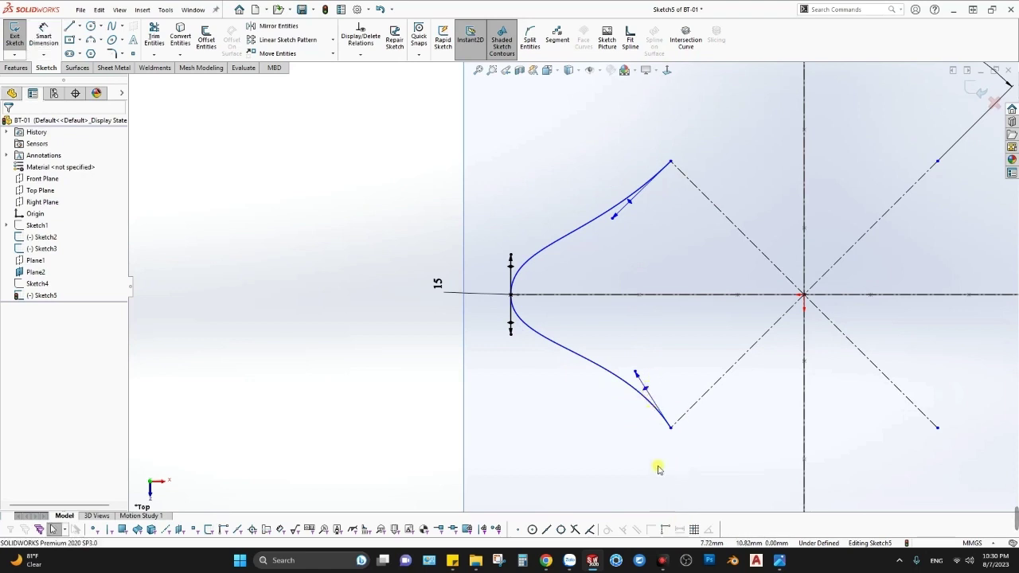
pyautogui.press('l')
pyautogui.click(671, 428)
pyautogui.moveTo(563, 414); pyautogui.dragTo(574, 431)
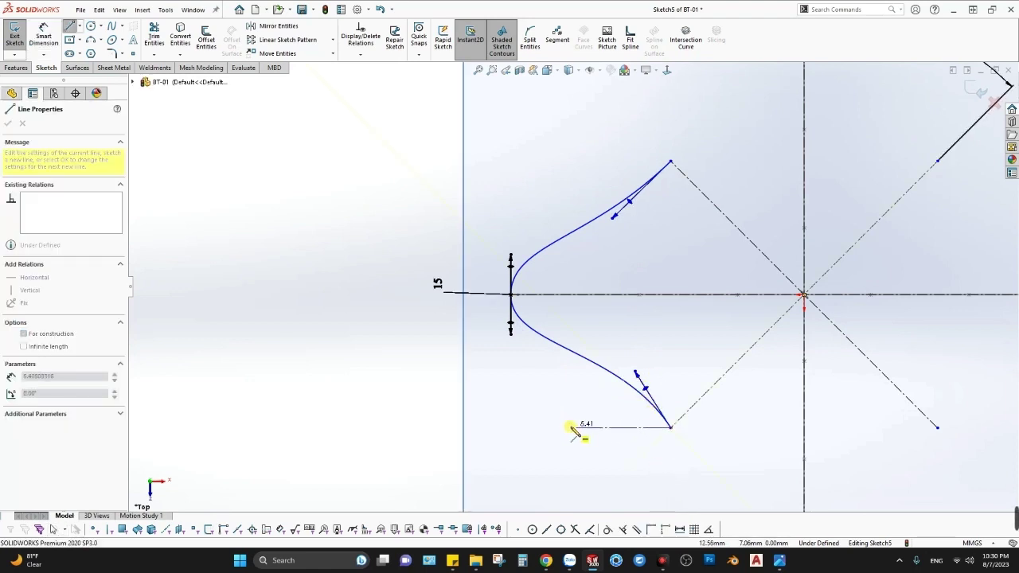
pyautogui.click(570, 428)
pyautogui.click(549, 409)
pyautogui.press('Escape')
pyautogui.press('Escape')
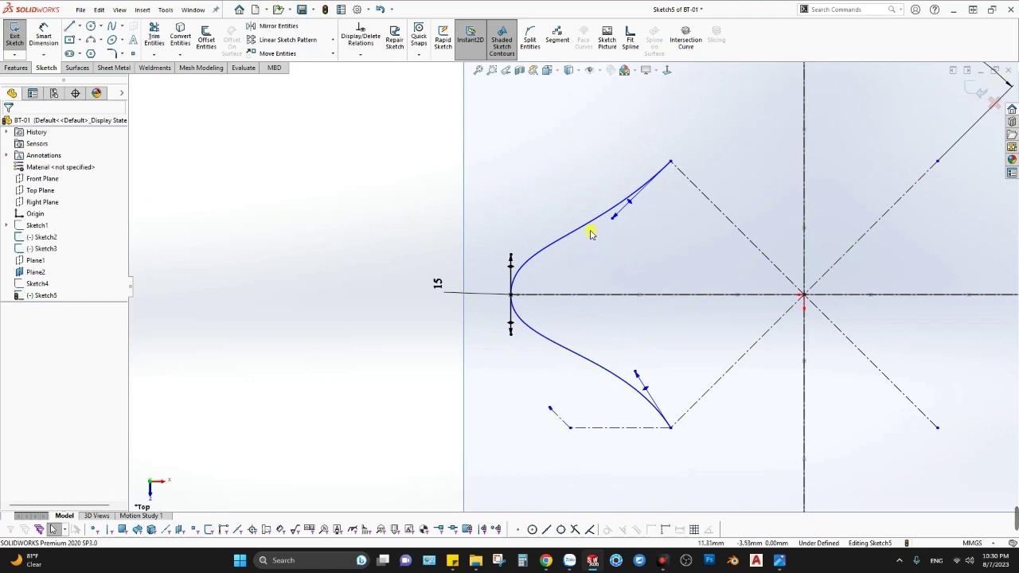
pyautogui.press('l')
pyautogui.click(671, 162)
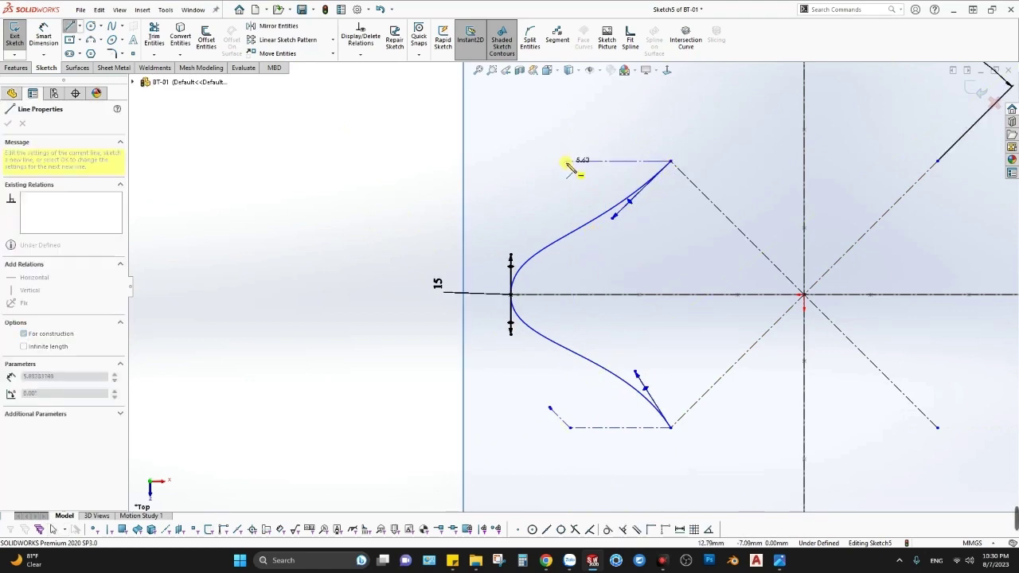
pyautogui.click(567, 161)
pyautogui.press('Escape')
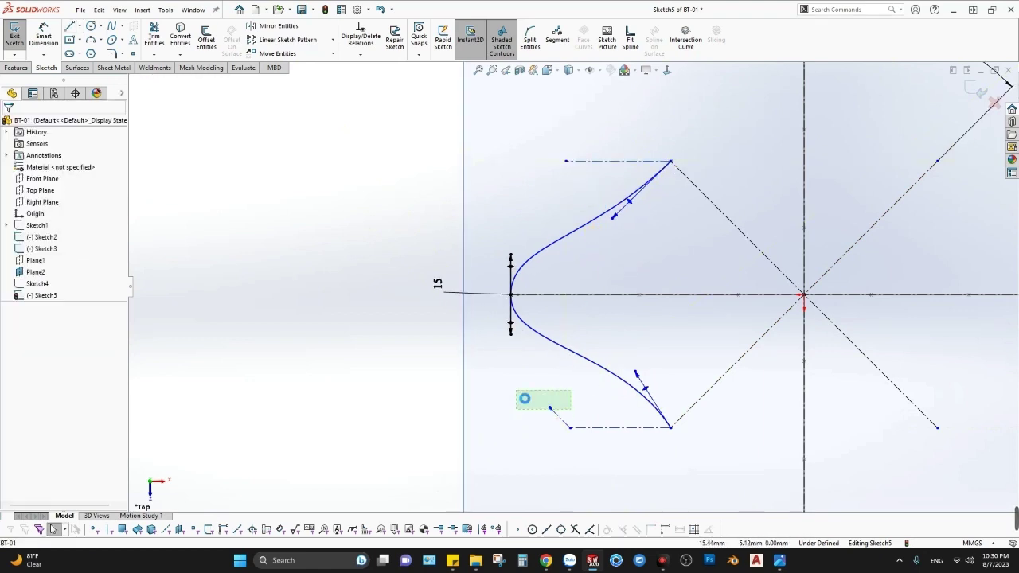
# Delete the stray short segment and place a length dimension on the upper tangent handle.
pyautogui.moveTo(525, 398); pyautogui.dragTo(522, 396)
pyautogui.press('Delete')
pyautogui.scroll(-2, 657, 164)
pyautogui.press('d')
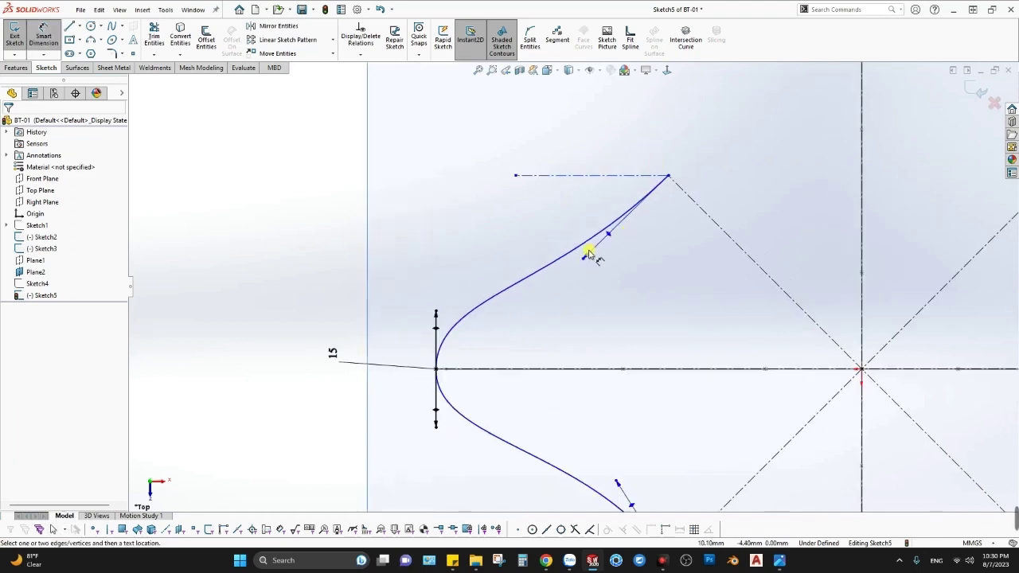
pyautogui.click(586, 257)
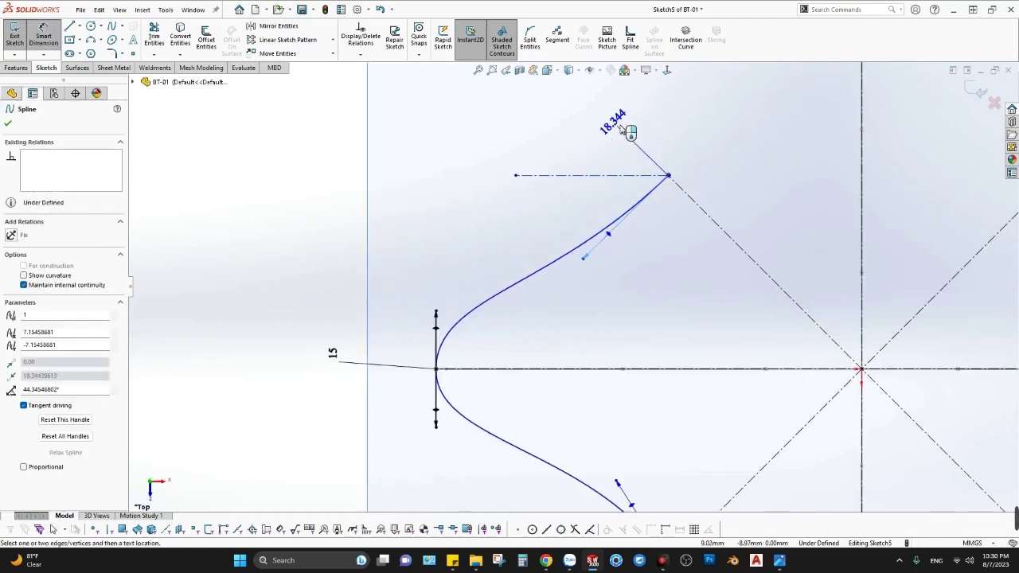
pyautogui.click(607, 131)
# Set both the upper and lower tangent handle lengths to 20.
pyautogui.write('20')
pyautogui.press('Return')
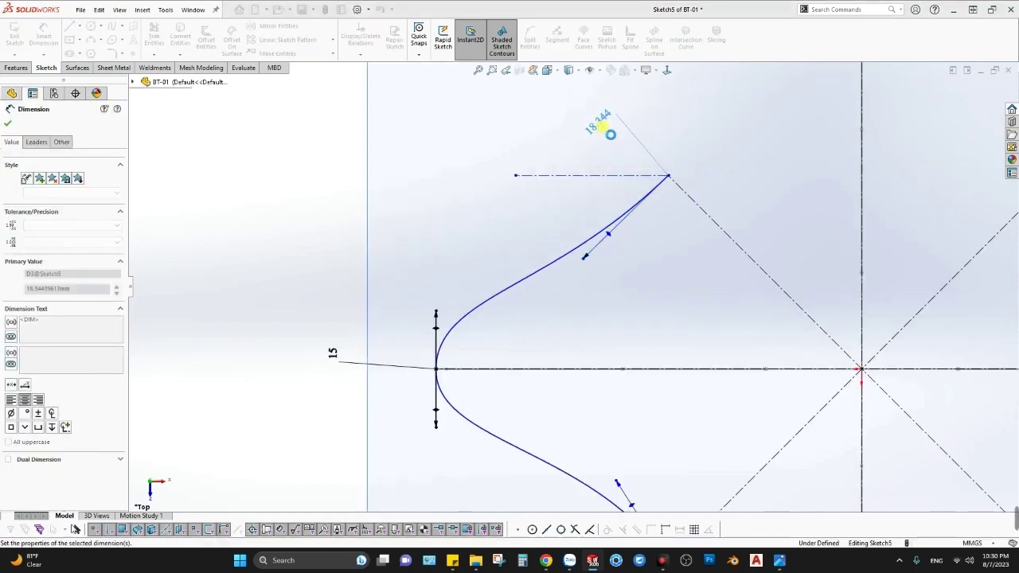
pyautogui.scroll(2, 575, 416)
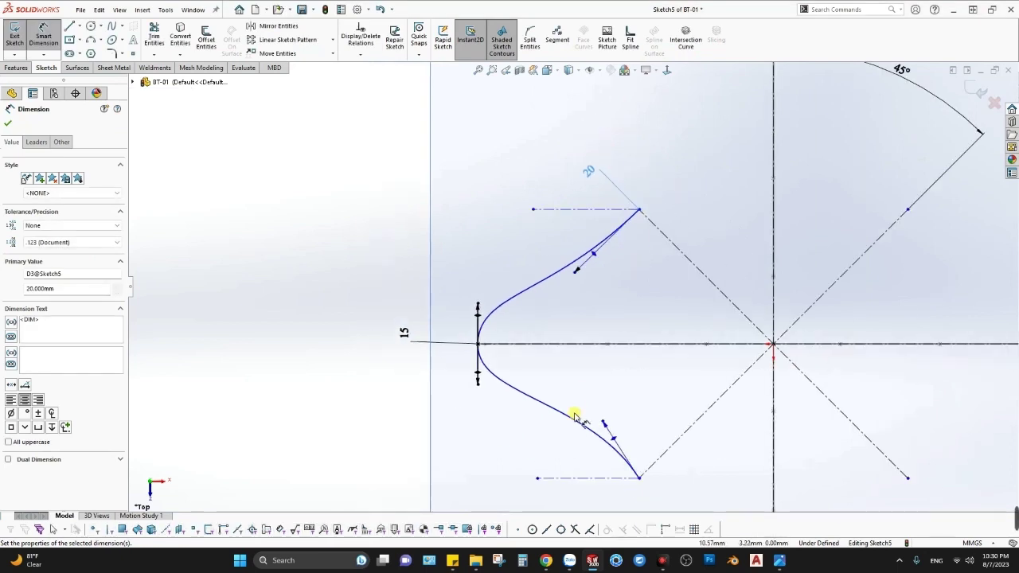
pyautogui.click(618, 444)
pyautogui.click(642, 400)
pyautogui.write('20')
pyautogui.press('Return')
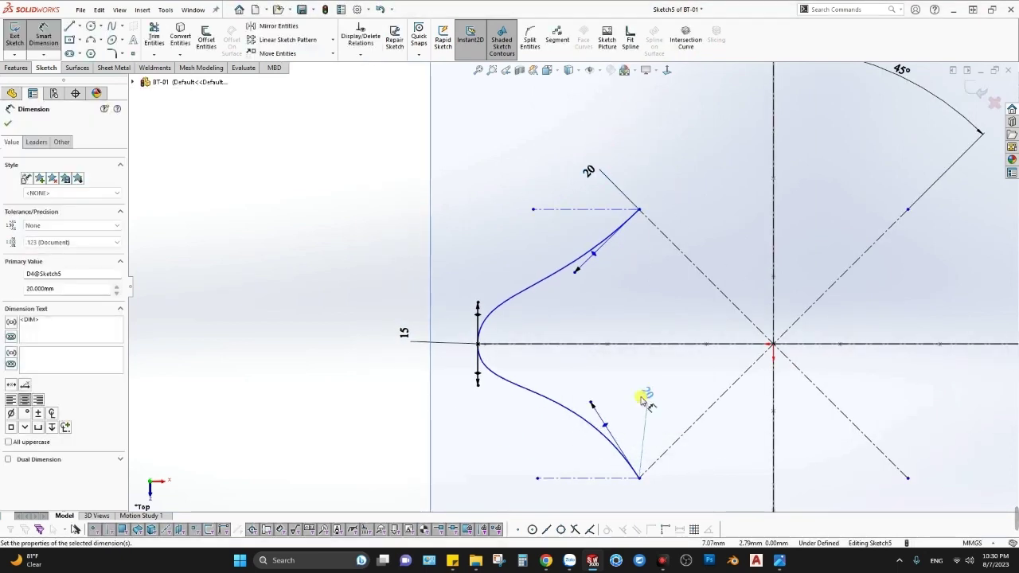
# Dimension both spline end angles to 45° against the horizontal centerlines.
pyautogui.click(594, 257)
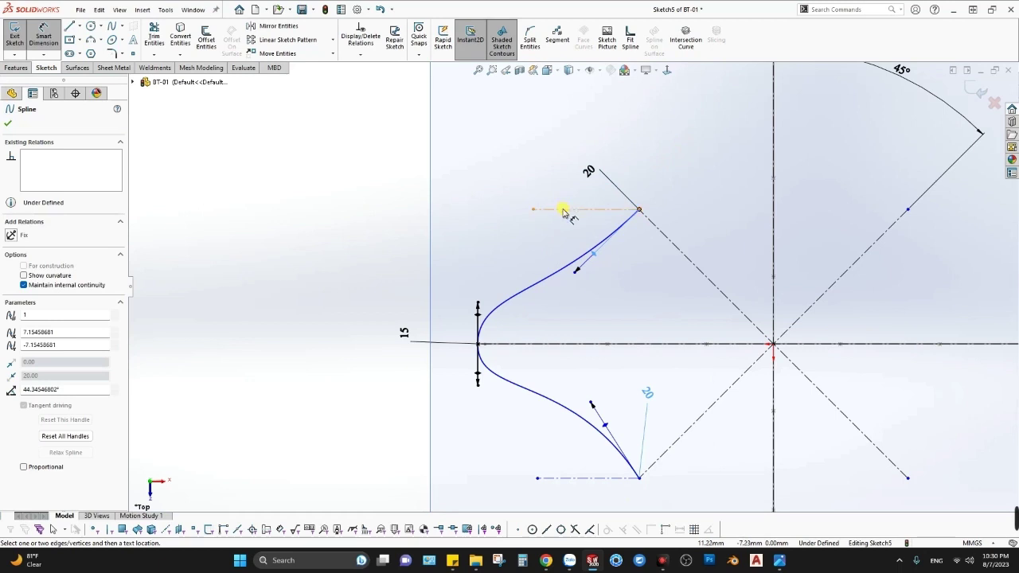
pyautogui.click(563, 211)
pyautogui.click(517, 251)
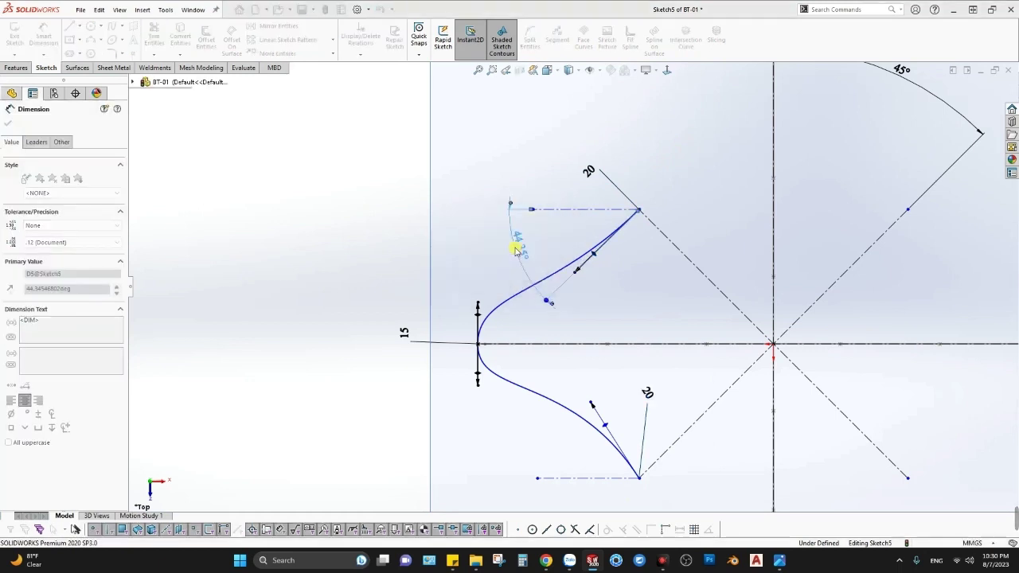
pyautogui.press('Return')
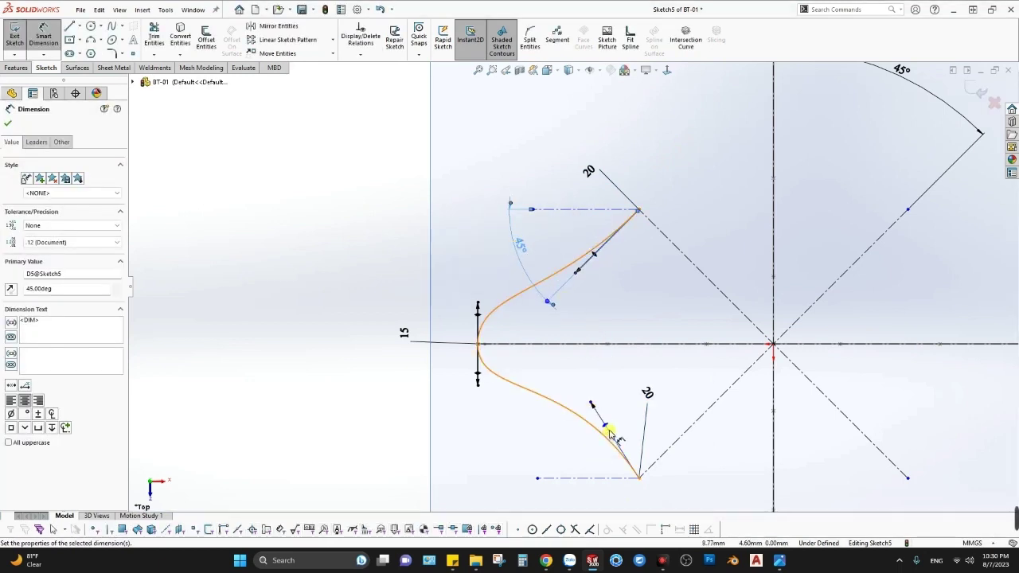
pyautogui.click(606, 428)
pyautogui.click(575, 478)
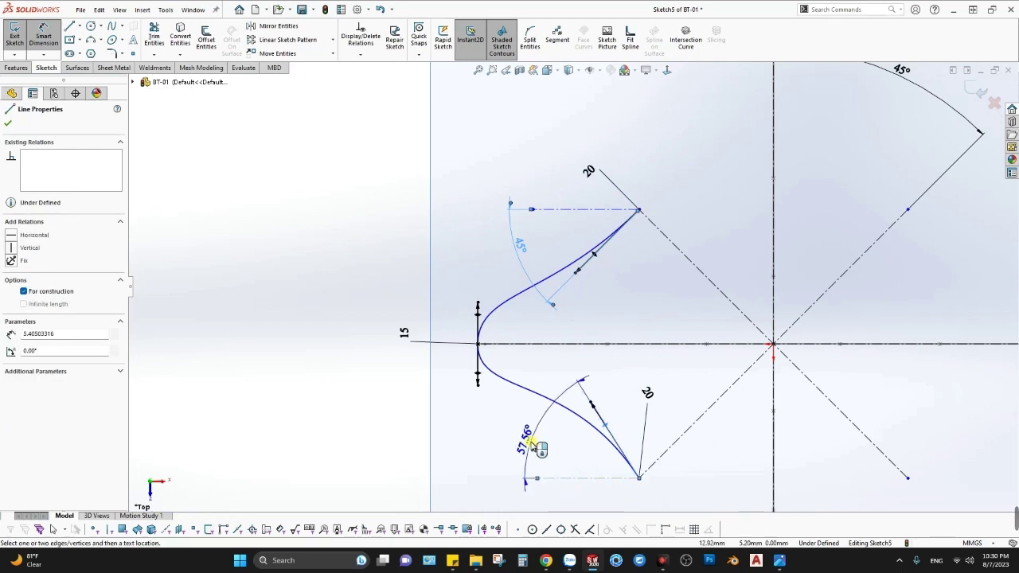
pyautogui.click(532, 444)
pyautogui.write('45')
pyautogui.press('Return')
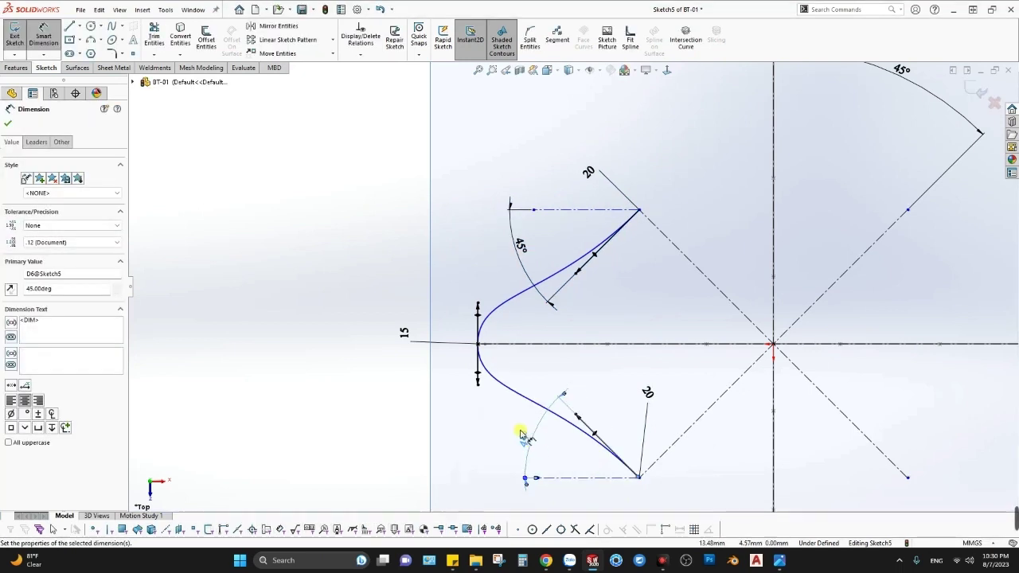
pyautogui.scroll(2, 578, 302)
pyautogui.press('Escape')
# Try a vertical relation between the two spline endpoints, then undo it.
pyautogui.scroll(-1, 581, 298)
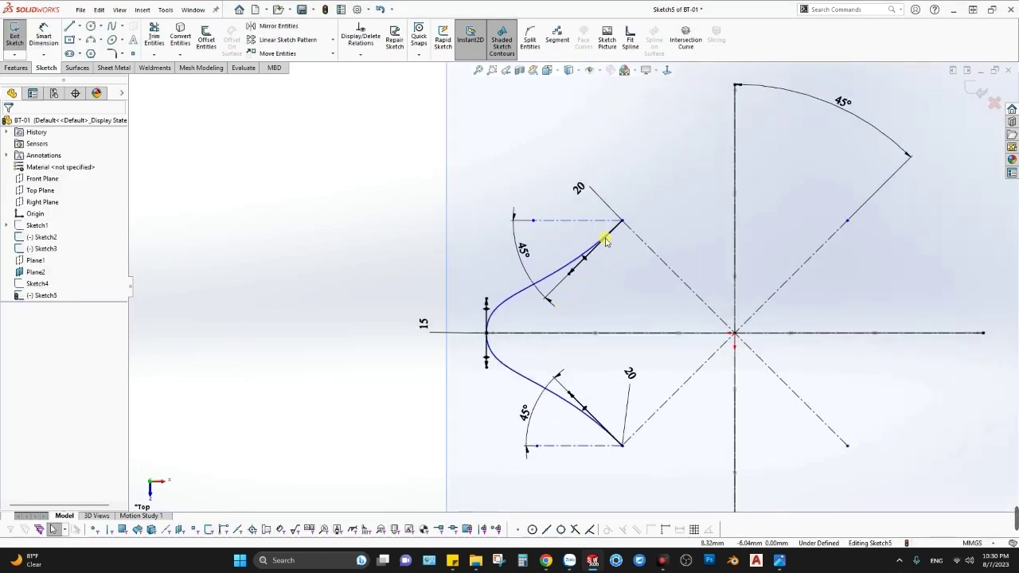
pyautogui.moveTo(605, 241); pyautogui.dragTo(612, 229, button='right')
pyautogui.press('Escape')
pyautogui.click(623, 222)
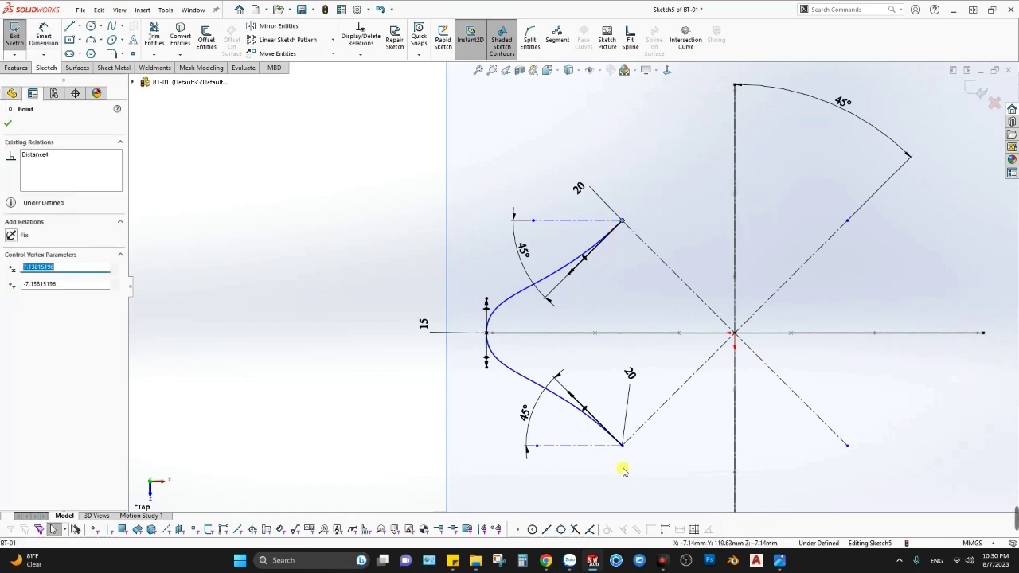
pyautogui.keyDown('ctrl'); pyautogui.click(622, 447); pyautogui.keyUp('ctrl')
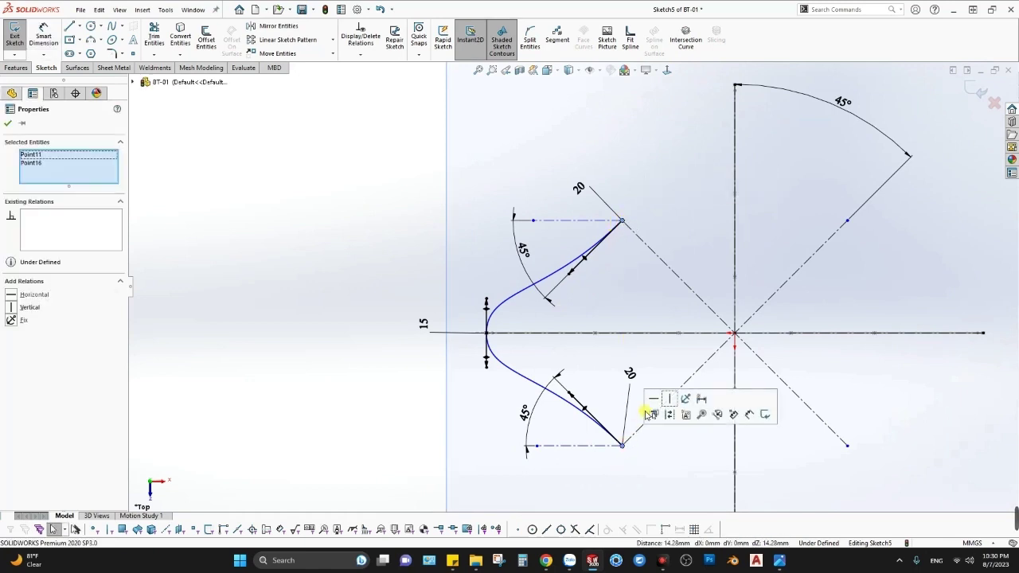
pyautogui.click(669, 399)
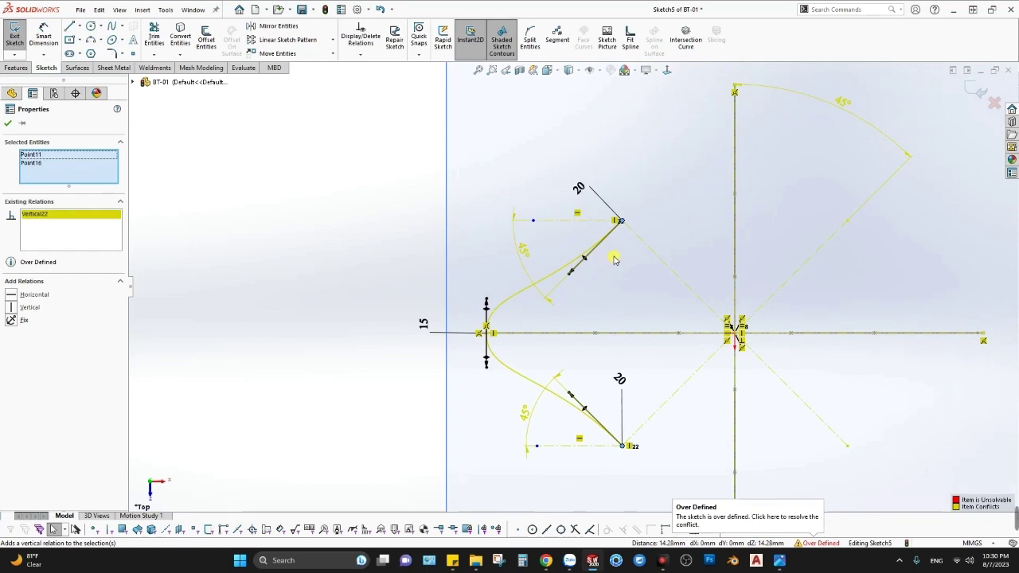
pyautogui.hotkey('ctrl', 'z')
pyautogui.press('Escape')
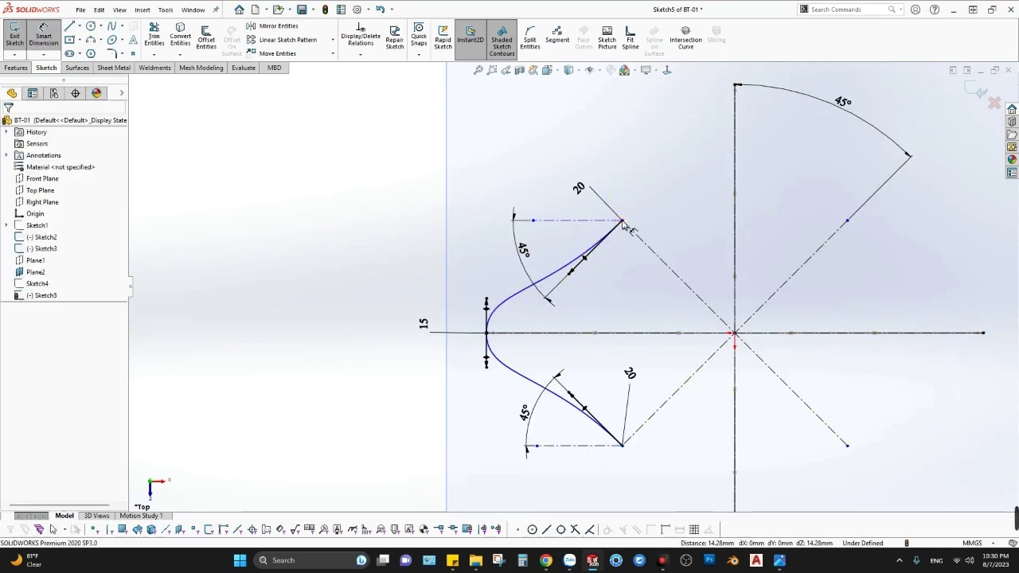
# Dimension the vertical distance between the spline endpoints to 12.
pyautogui.click(623, 221)
pyautogui.click(622, 445)
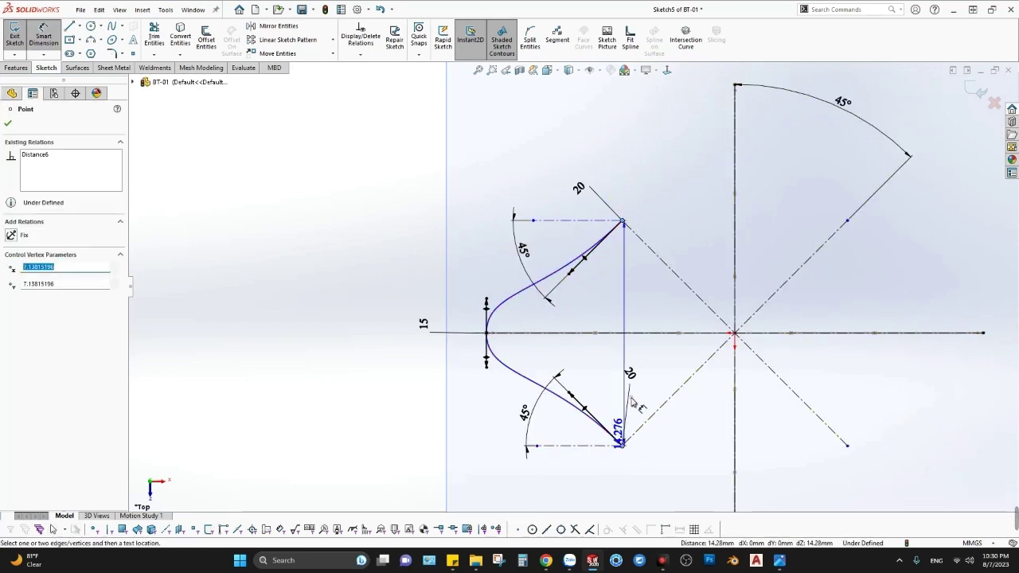
pyautogui.click(662, 310)
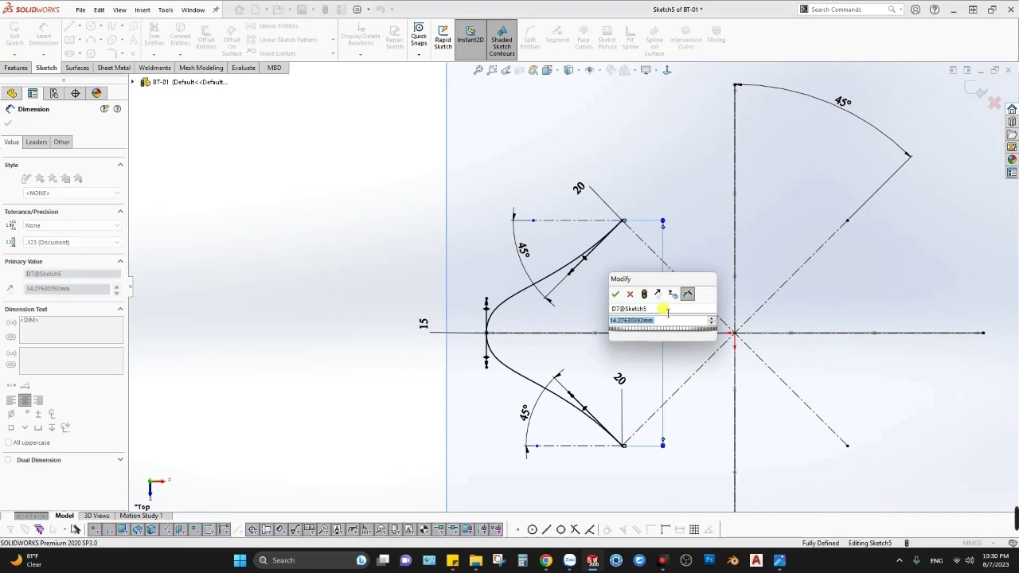
pyautogui.write('12')
pyautogui.press('Return')
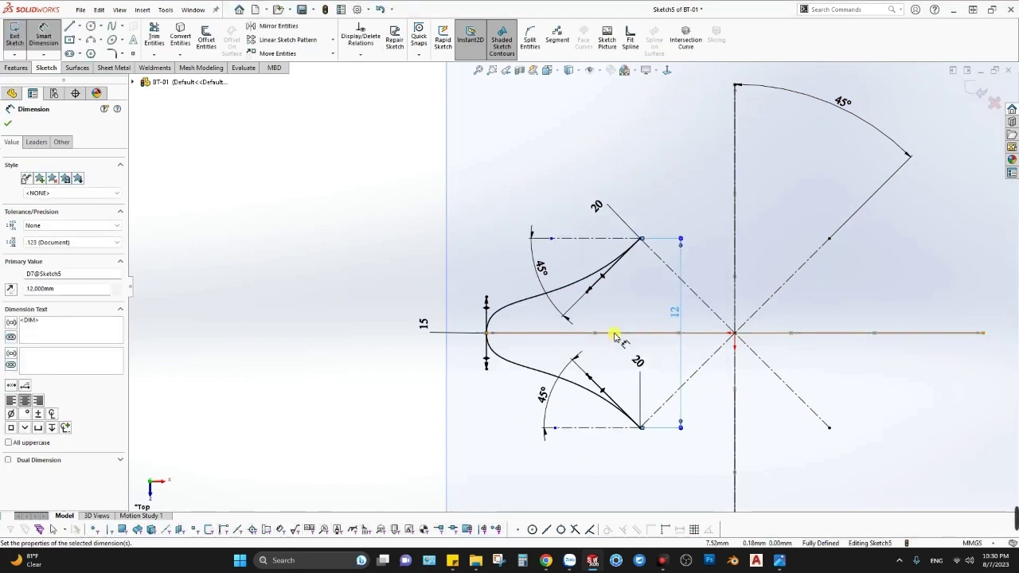
pyautogui.click(629, 310)
pyautogui.scroll(2, 741, 223)
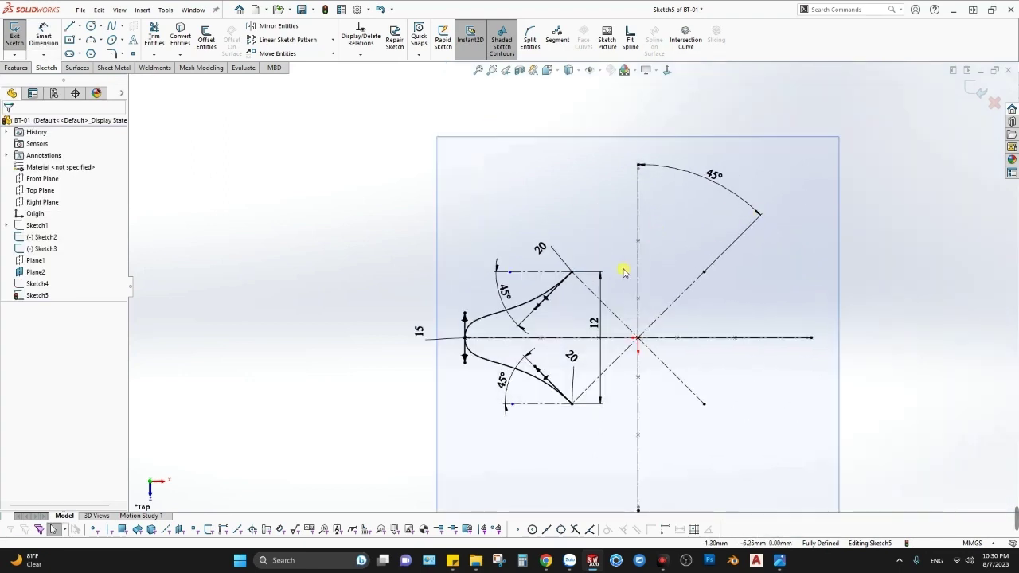
# Circularly pattern the spline 4 times around the origin into a star, then exit Sketch5.
pyautogui.click(489, 315)
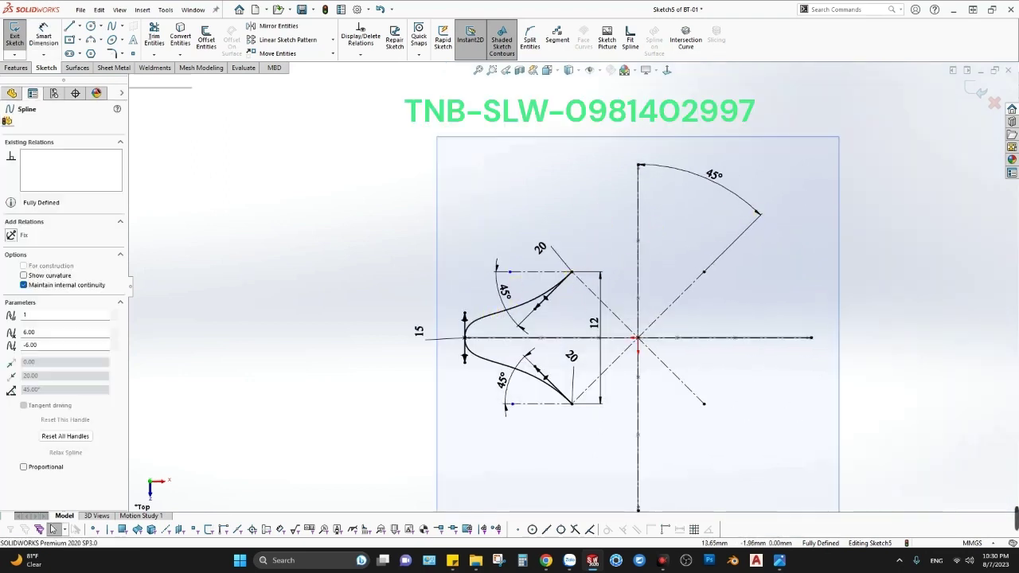
pyautogui.click(333, 40)
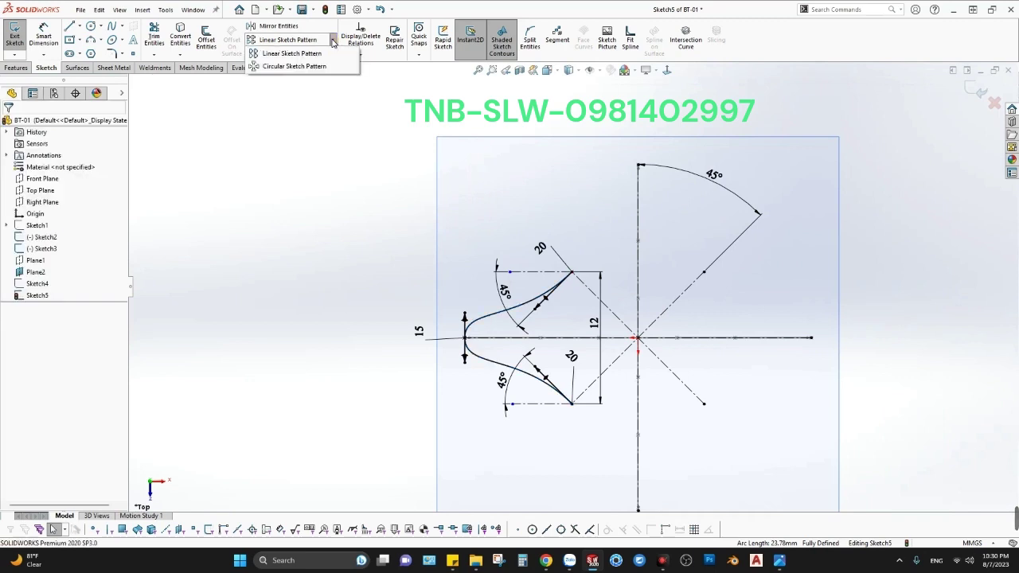
pyautogui.click(291, 64)
pyautogui.click(53, 155)
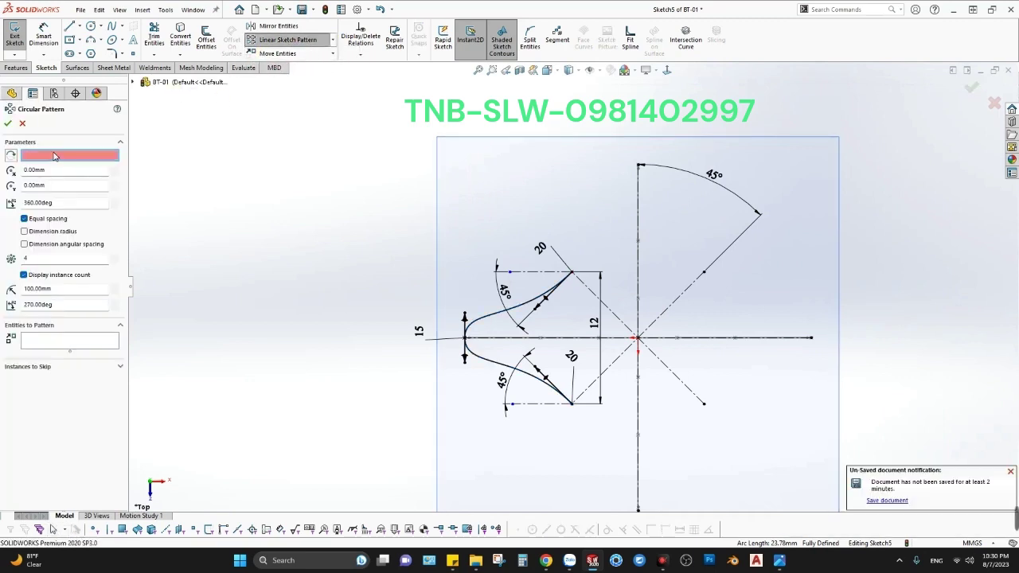
pyautogui.click(640, 339)
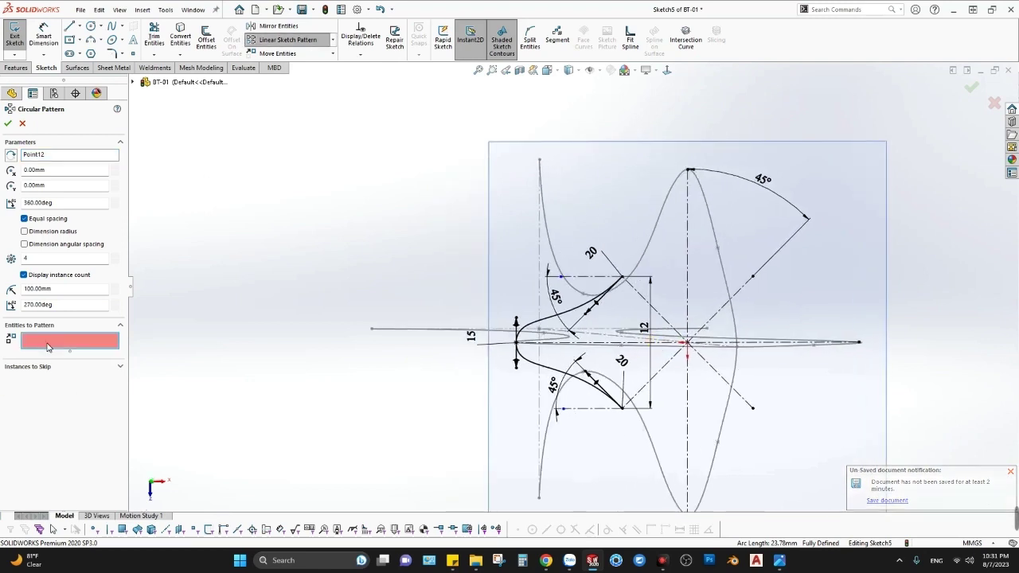
pyautogui.click(8, 123)
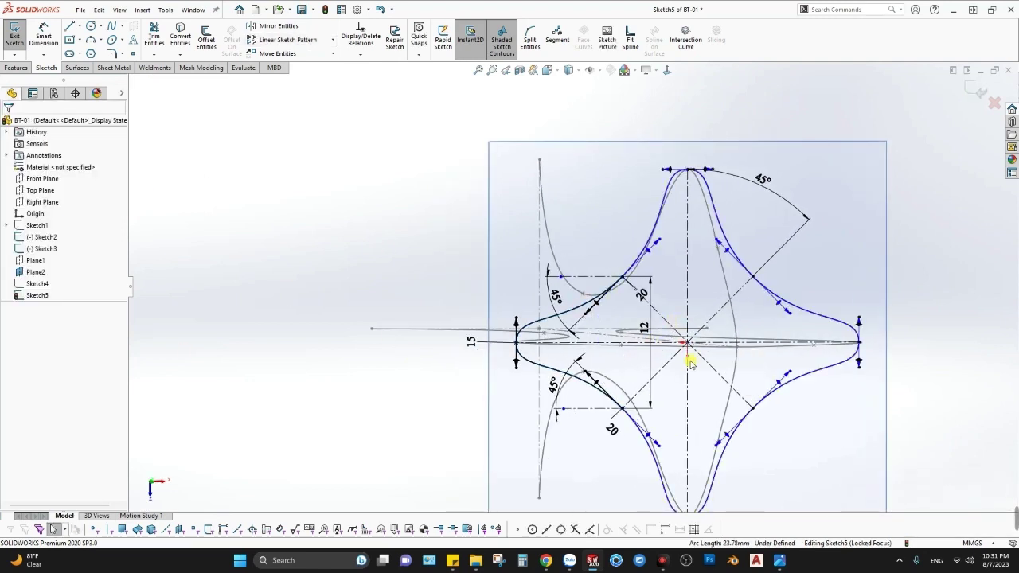
pyautogui.moveTo(714, 334)
pyautogui.mouseDown(button='middle')
pyautogui.moveTo(687, 264)
pyautogui.moveTo(712, 218)
pyautogui.moveTo(693, 235)
pyautogui.mouseUp(button='middle')
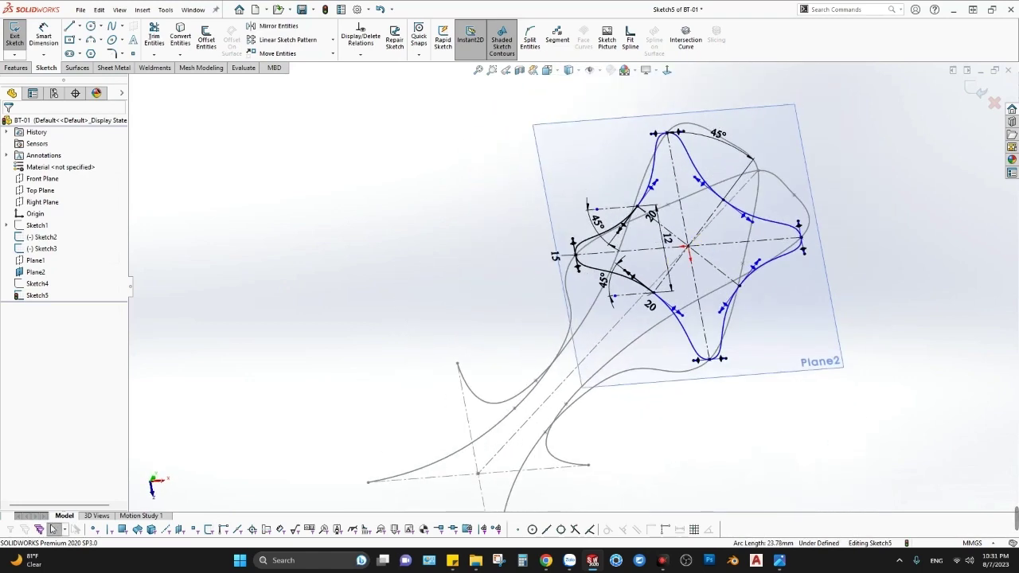
pyautogui.click(972, 91)
# Show the Sketch4 round base and hide Plane2.
pyautogui.scroll(3, 557, 350)
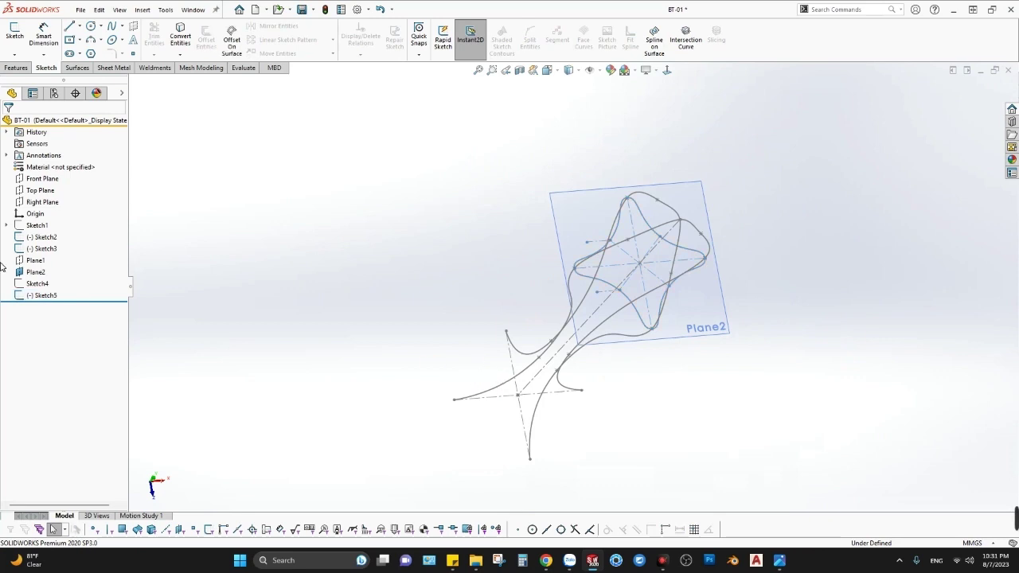
pyautogui.rightClick(46, 288)
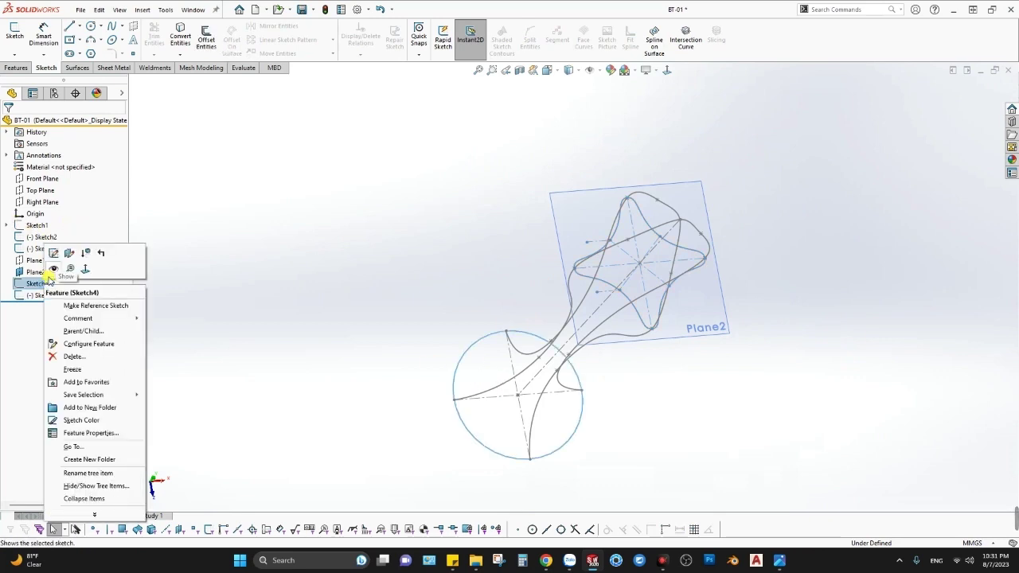
pyautogui.click(64, 268)
pyautogui.moveTo(610, 356)
pyautogui.mouseDown(button='middle')
pyautogui.moveTo(614, 69)
pyautogui.moveTo(674, 191)
pyautogui.mouseUp(button='middle')
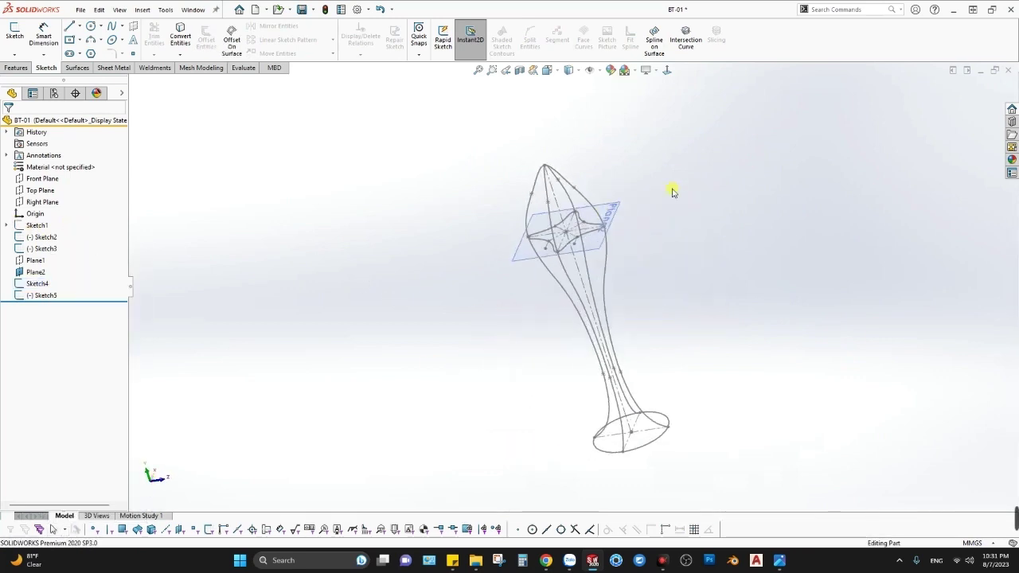
pyautogui.rightClick(605, 212)
pyautogui.click(642, 196)
pyautogui.moveTo(712, 326)
pyautogui.mouseDown(button='middle')
pyautogui.moveTo(712, 266)
pyautogui.moveTo(676, 347)
pyautogui.moveTo(589, 188)
pyautogui.moveTo(648, 238)
pyautogui.moveTo(602, 255)
pyautogui.moveTo(630, 267)
pyautogui.mouseUp(button='middle')
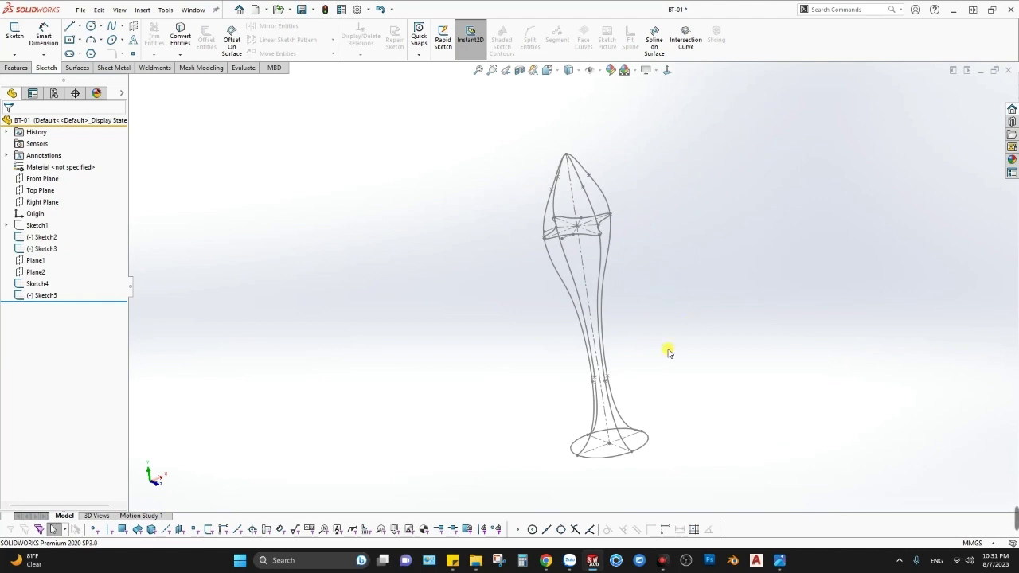
# Inspect the wireframe from an upright view and bring up the Surfaces tools.
pyautogui.moveTo(611, 342)
pyautogui.mouseDown(button='middle')
pyautogui.moveTo(558, 387)
pyautogui.moveTo(598, 352)
pyautogui.moveTo(602, 371)
pyautogui.moveTo(578, 349)
pyautogui.mouseUp(button='middle')
pyautogui.scroll(-3, 605, 373)
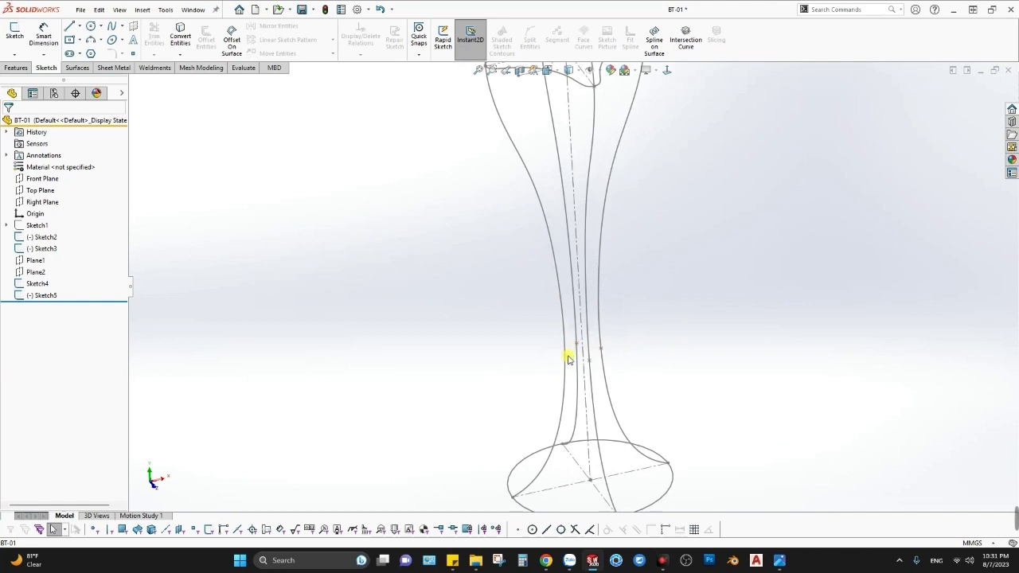
pyautogui.scroll(3, 568, 358)
pyautogui.scroll(3, 563, 144)
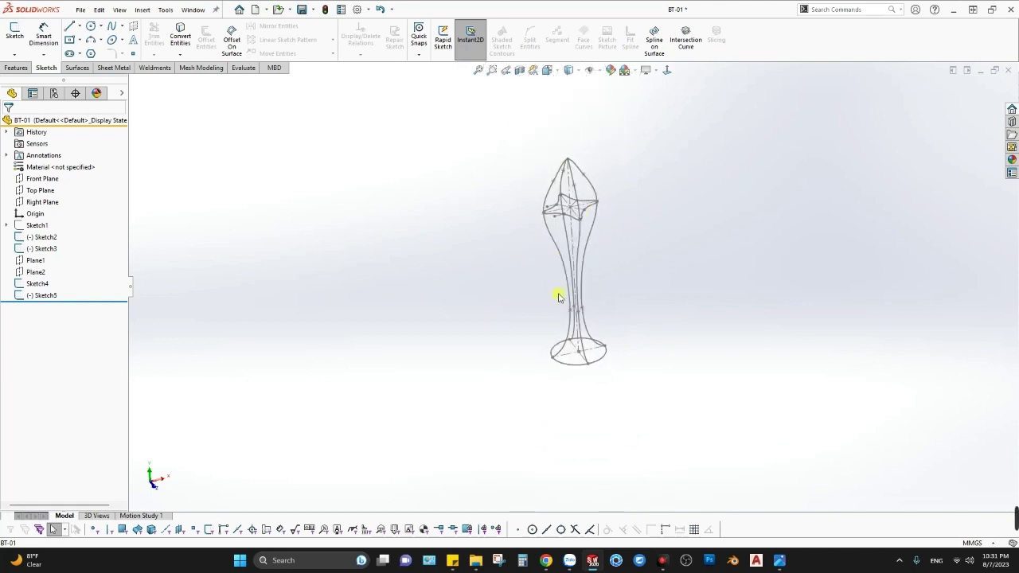
pyautogui.moveTo(629, 341); pyautogui.dragTo(636, 295, button='middle')
pyautogui.scroll(-2, 621, 271)
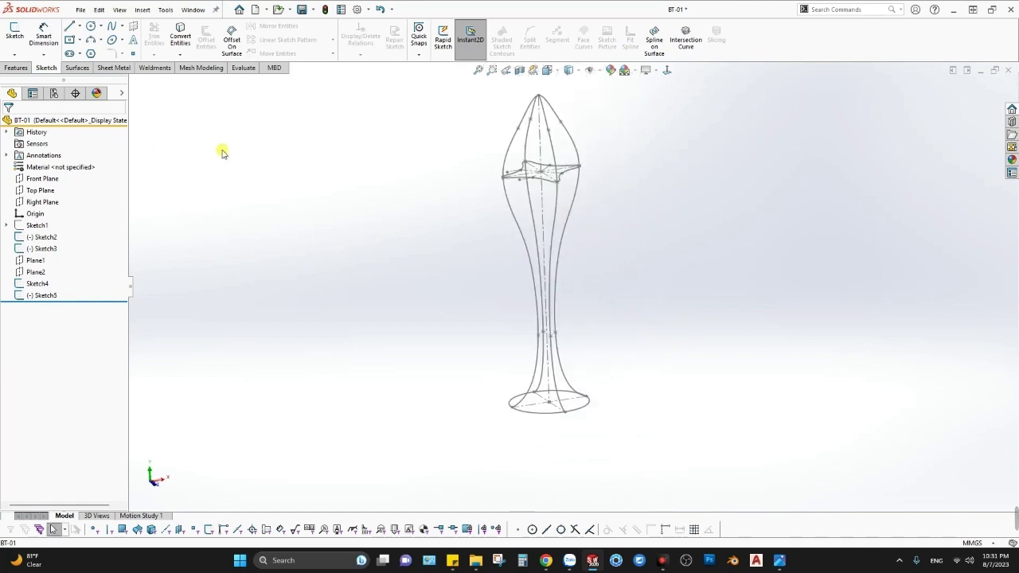
pyautogui.click(83, 69)
pyautogui.rightClick(237, 73)
pyautogui.moveTo(315, 99)
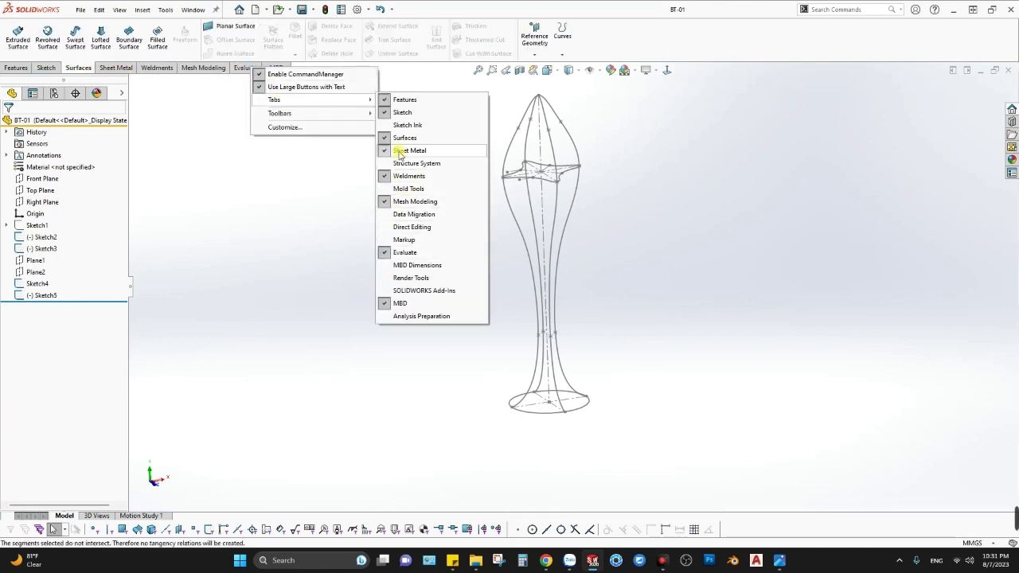
pyautogui.click(208, 228)
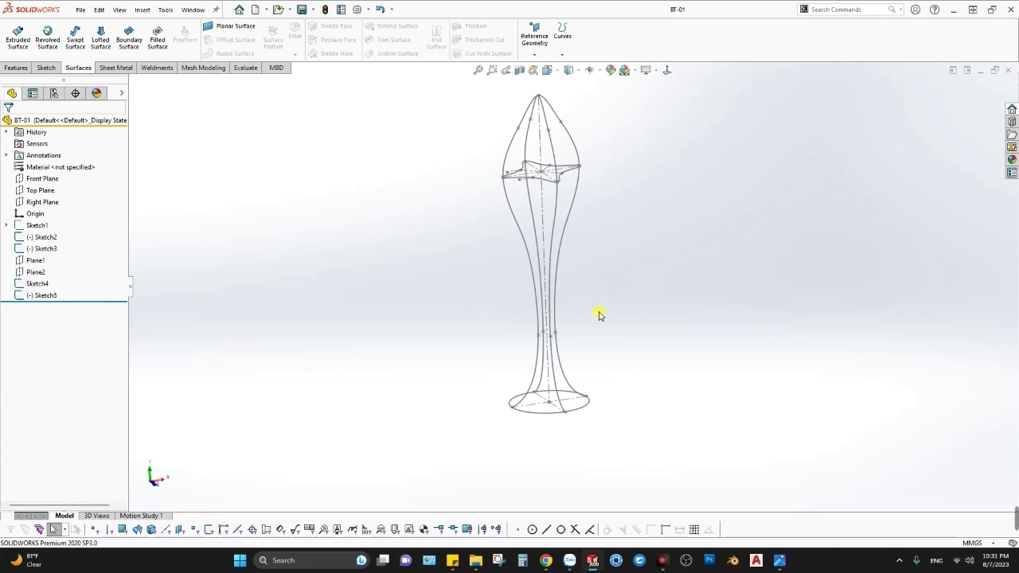
pyautogui.click(101, 38)
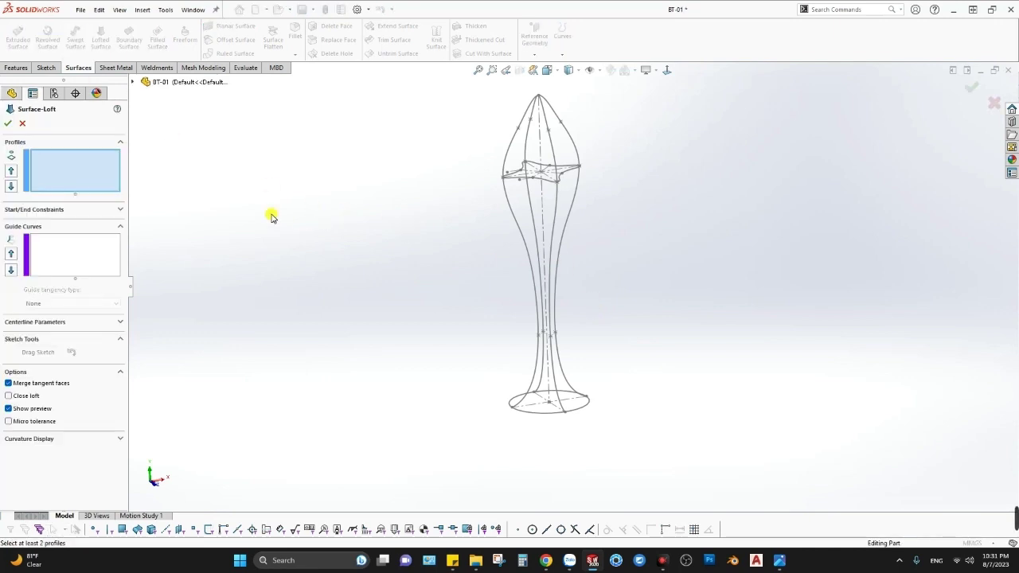
pyautogui.click(548, 183)
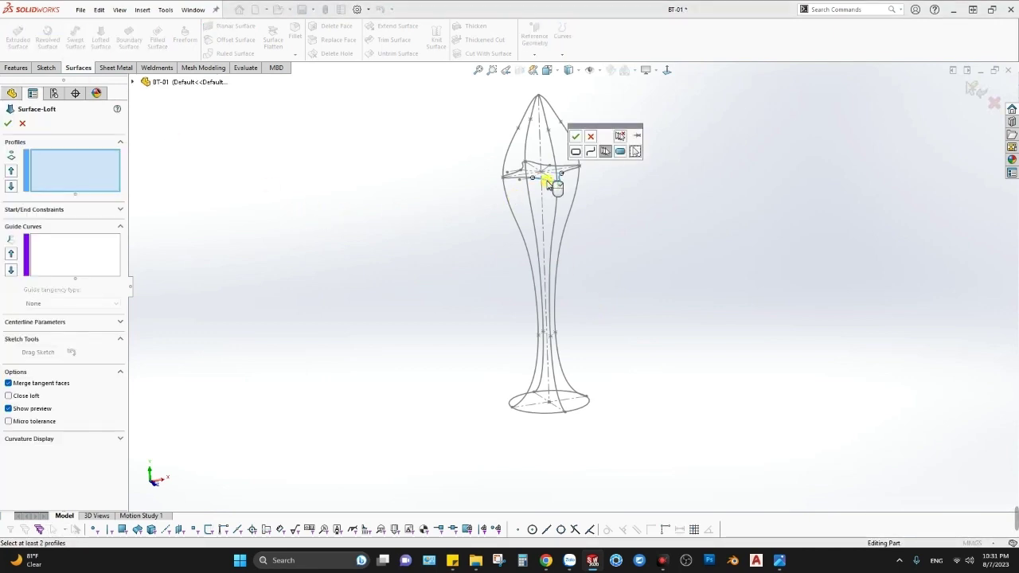
pyautogui.click(545, 180)
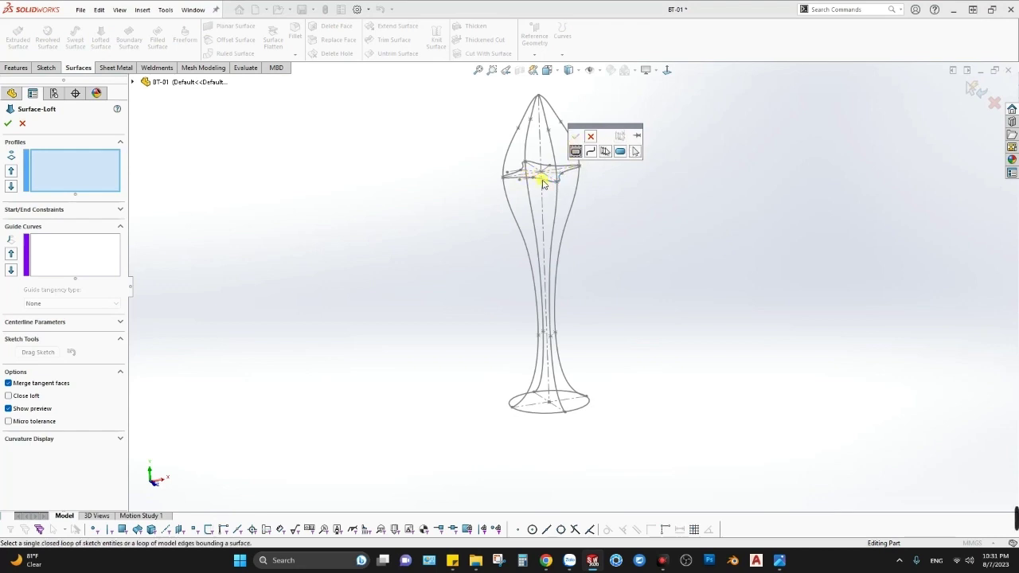
pyautogui.click(605, 151)
pyautogui.moveTo(575, 175); pyautogui.dragTo(540, 167)
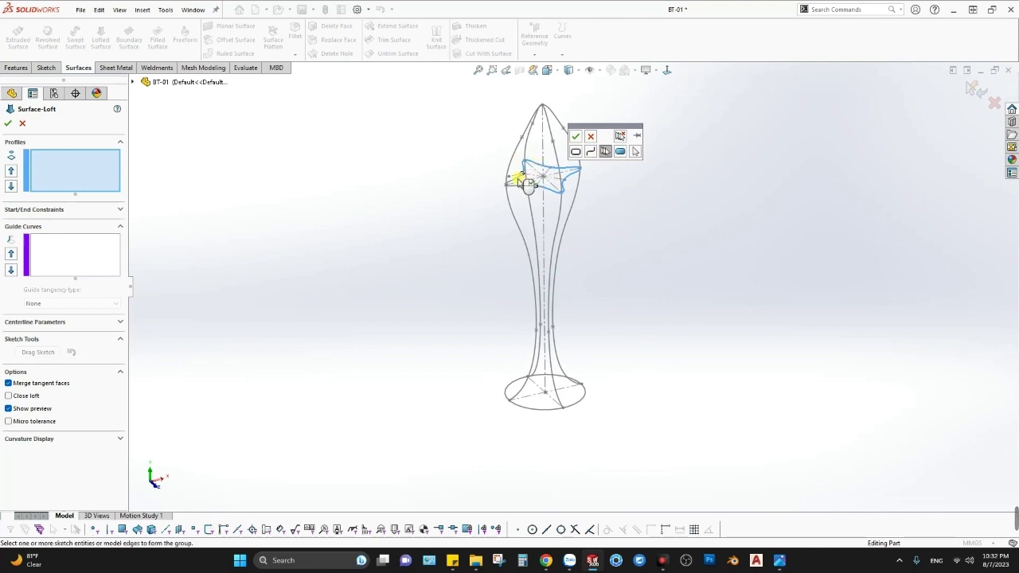
pyautogui.click(575, 136)
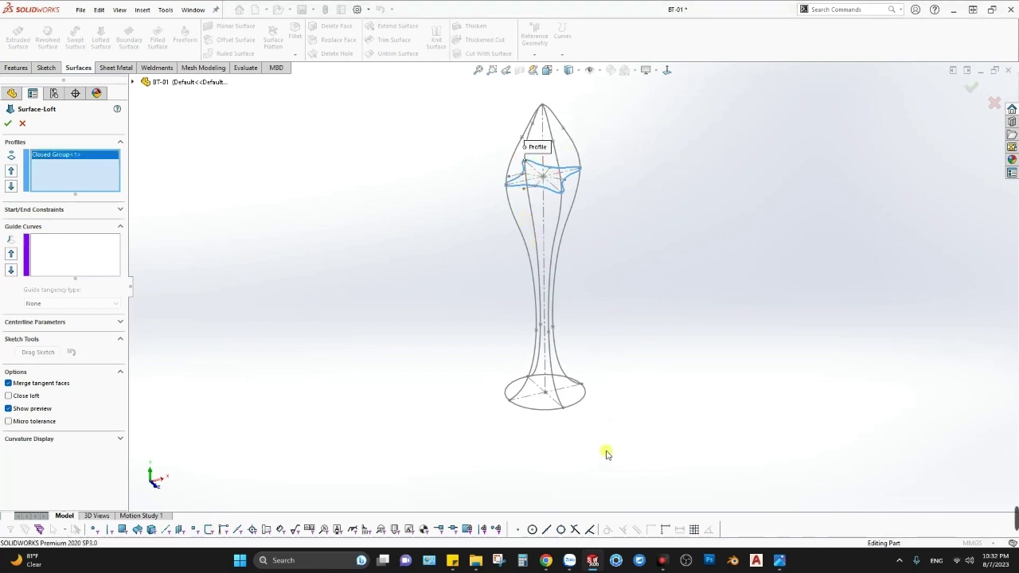
pyautogui.click(532, 411)
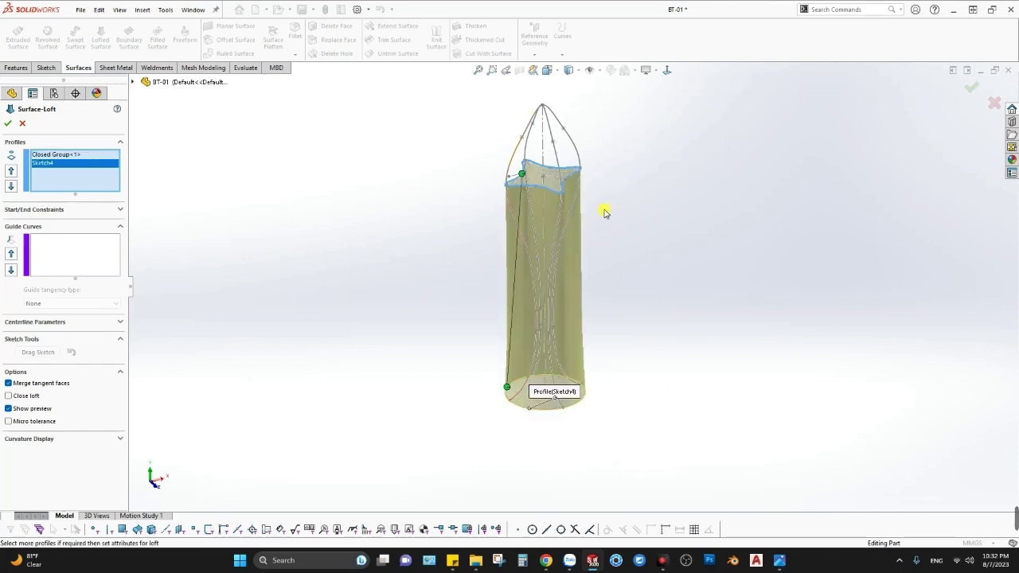
pyautogui.rightClick(64, 255)
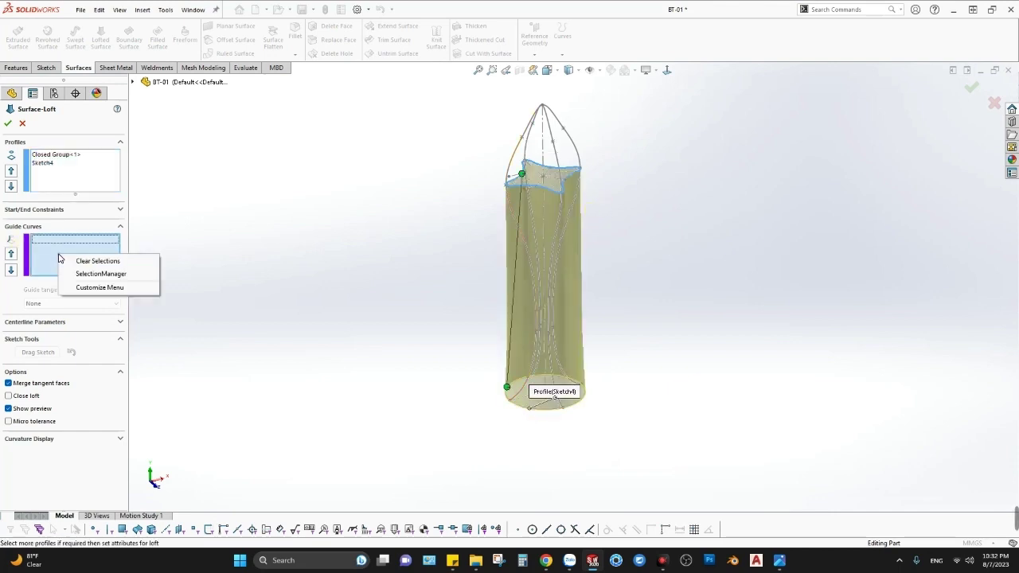
pyautogui.click(99, 274)
pyautogui.click(514, 215)
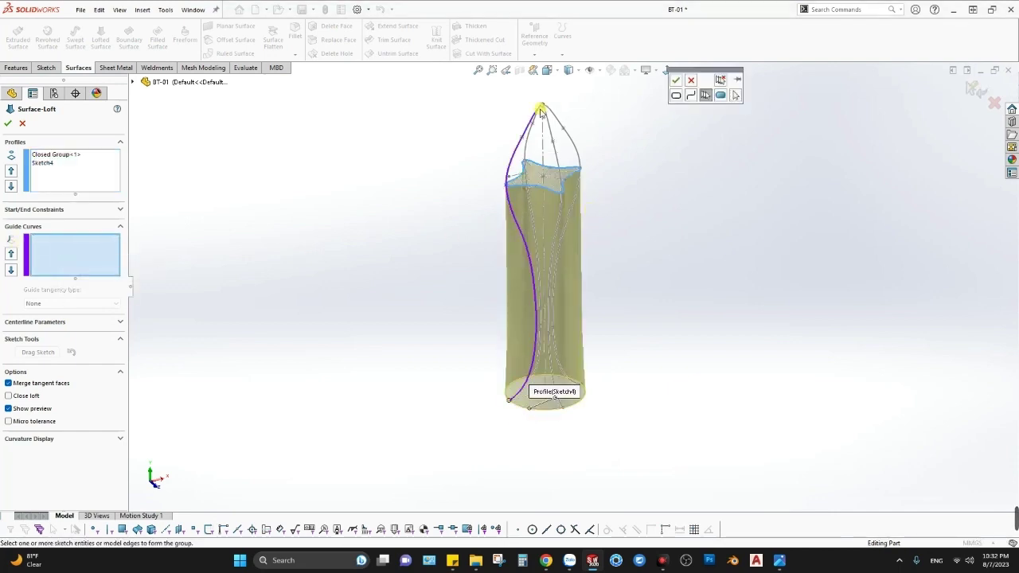
pyautogui.click(676, 81)
pyautogui.rightClick(68, 288)
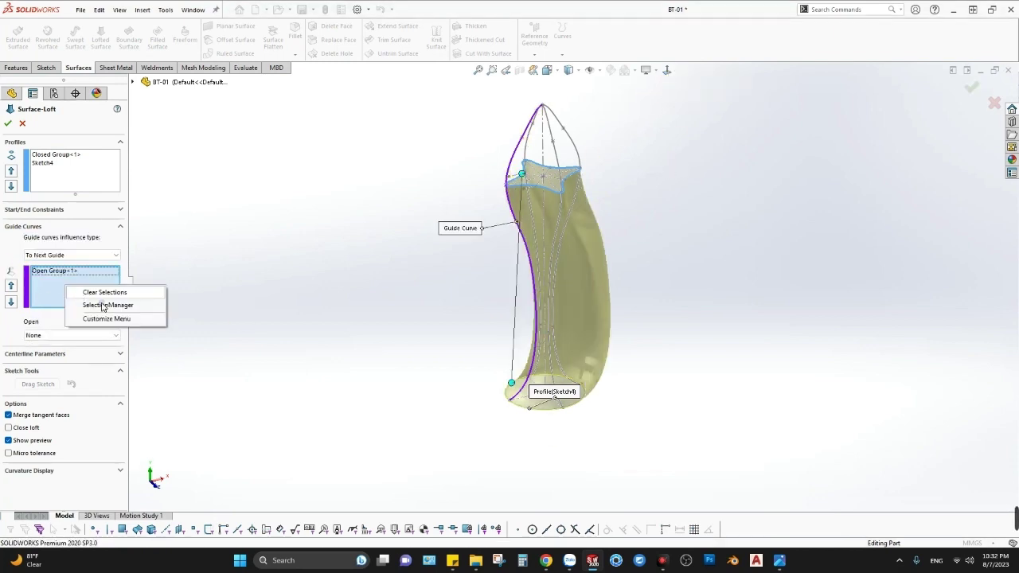
pyautogui.click(106, 304)
pyautogui.click(574, 203)
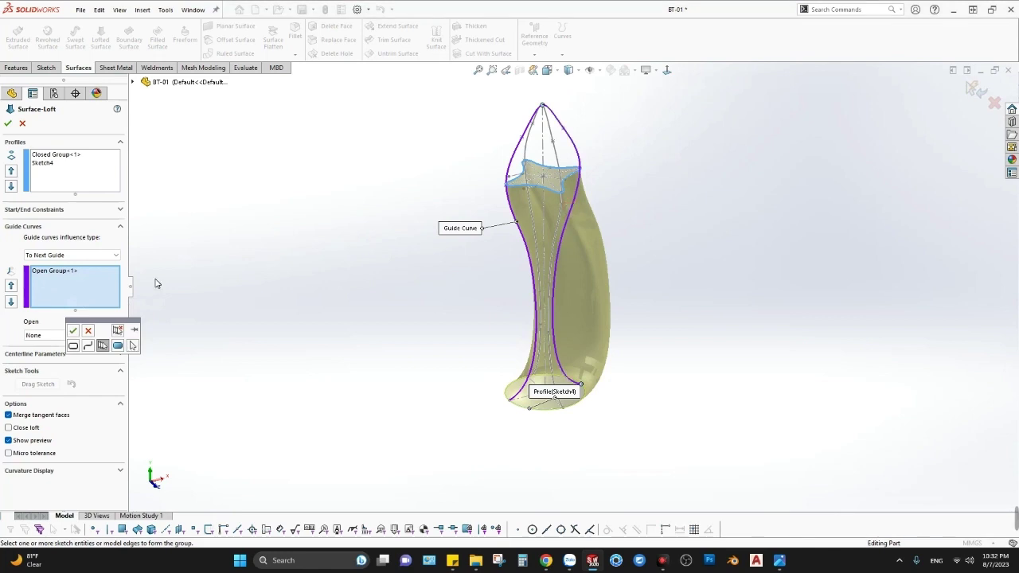
pyautogui.click(72, 329)
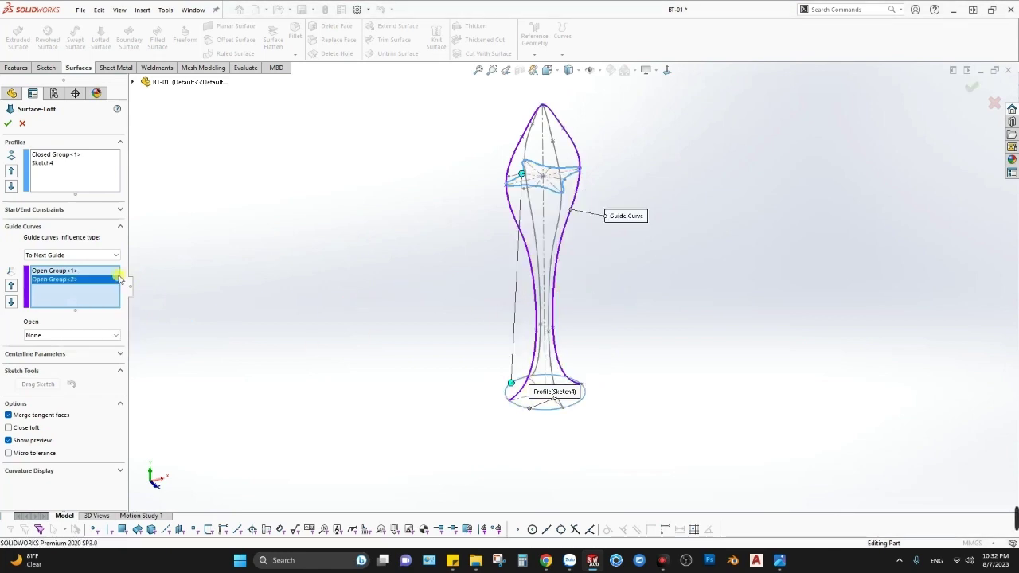
pyautogui.rightClick(51, 293)
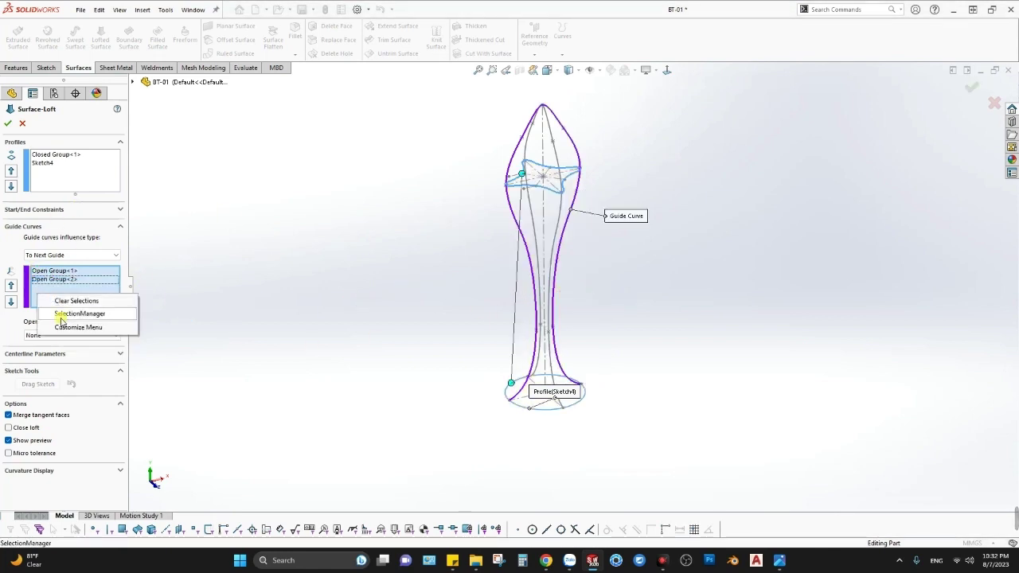
pyautogui.click(61, 316)
pyautogui.click(561, 209)
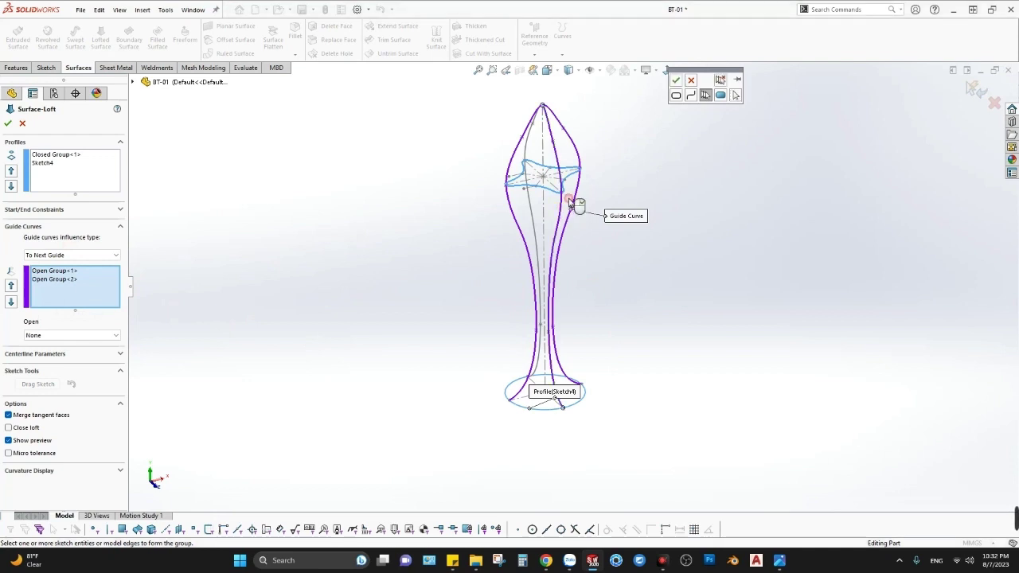
pyautogui.rightClick(651, 103)
pyautogui.rightClick(69, 297)
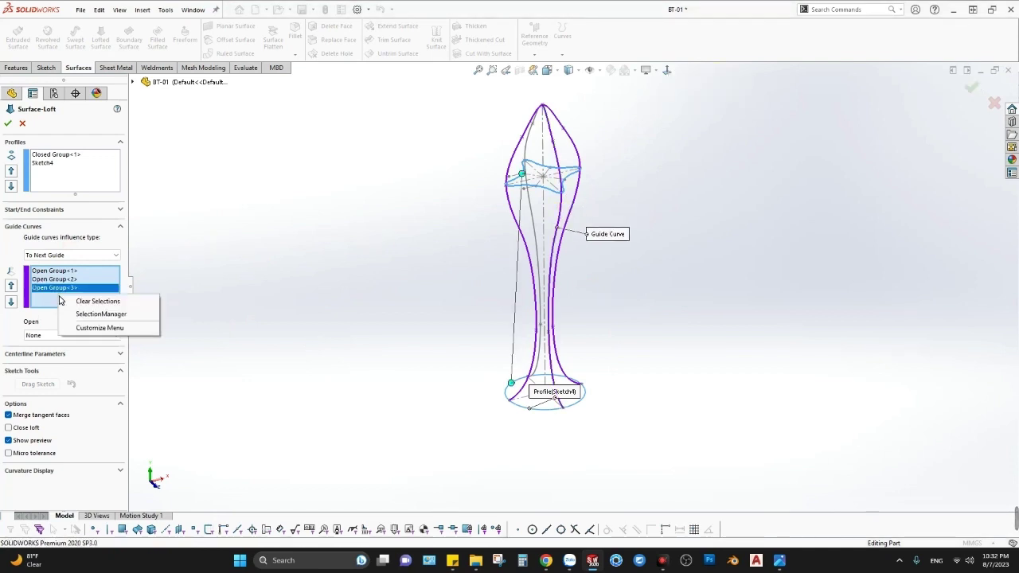
pyautogui.click(87, 315)
pyautogui.click(535, 207)
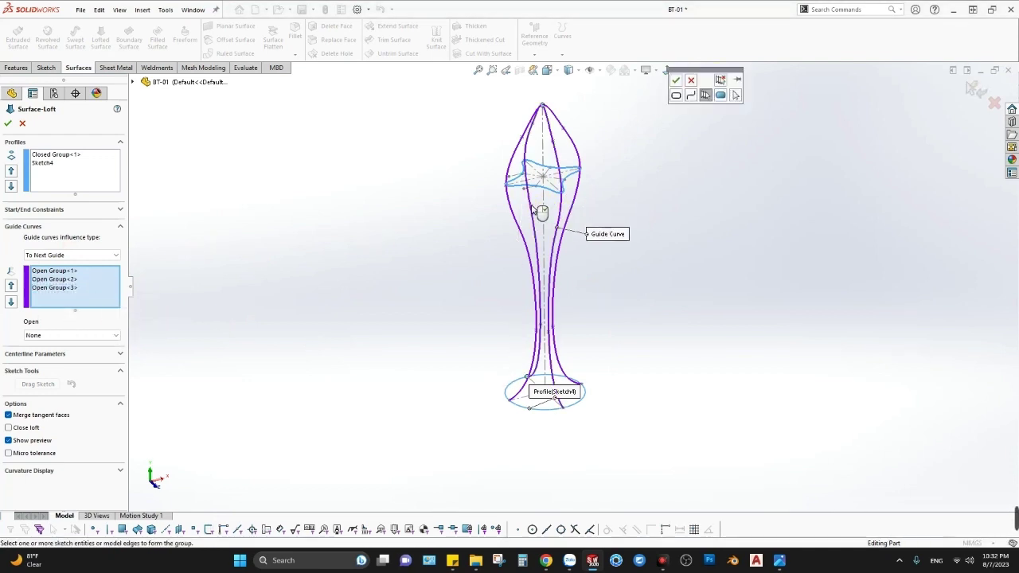
pyautogui.click(676, 81)
pyautogui.moveTo(647, 231); pyautogui.dragTo(527, 267, button='middle')
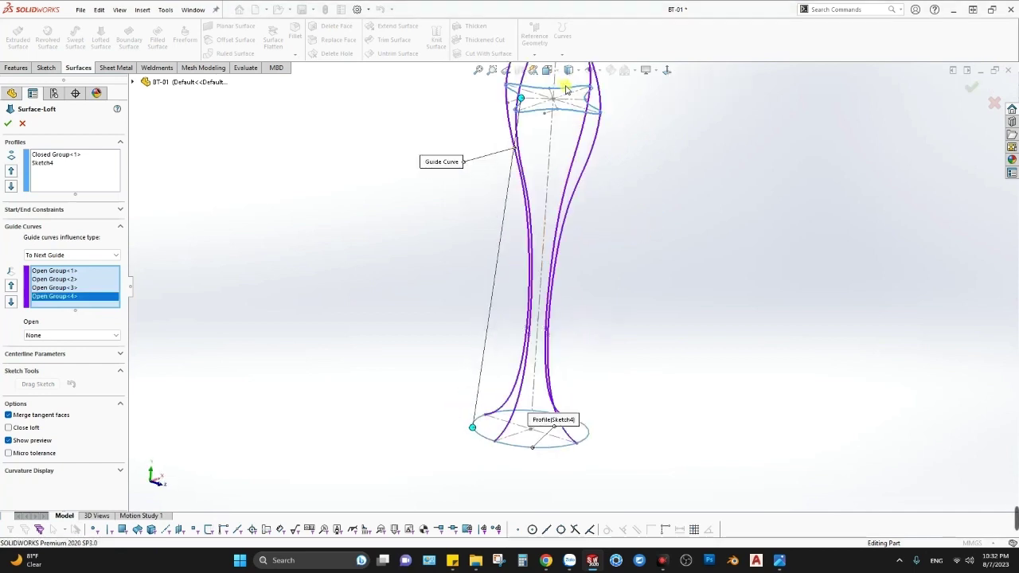
pyautogui.moveTo(552, 130); pyautogui.dragTo(556, 179, button='middle')
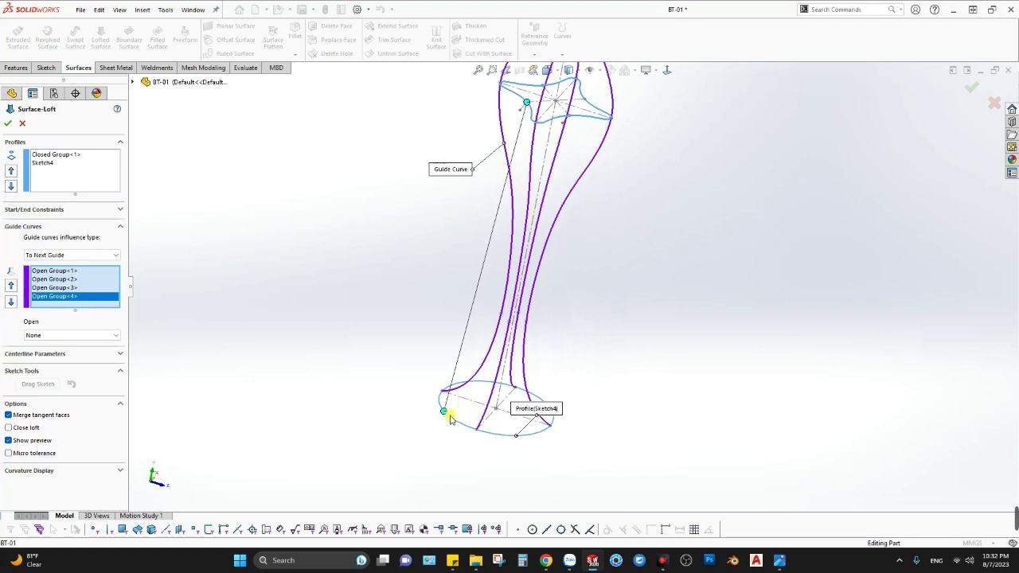
pyautogui.moveTo(445, 412); pyautogui.dragTo(439, 398)
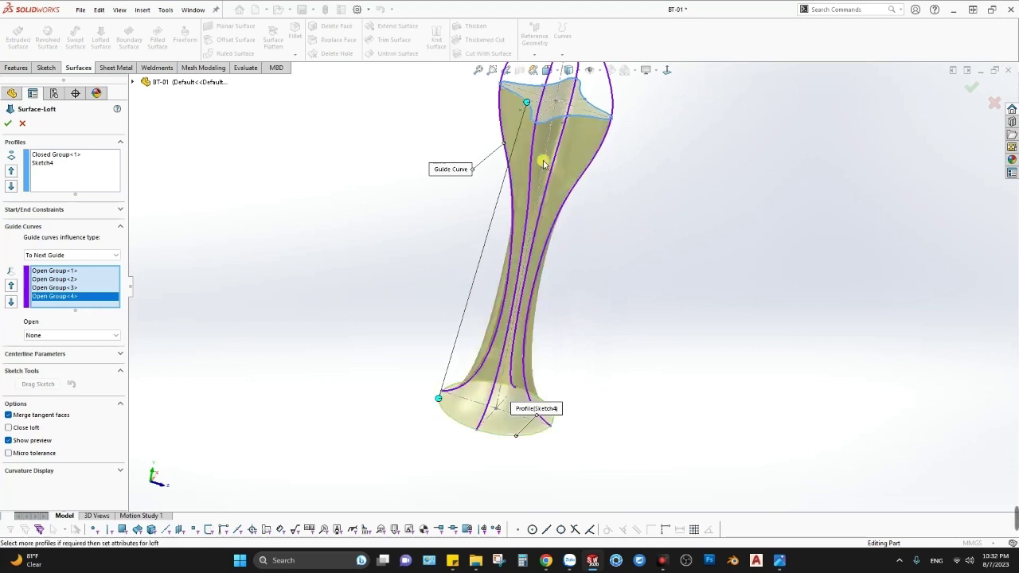
pyautogui.moveTo(527, 108); pyautogui.dragTo(499, 84)
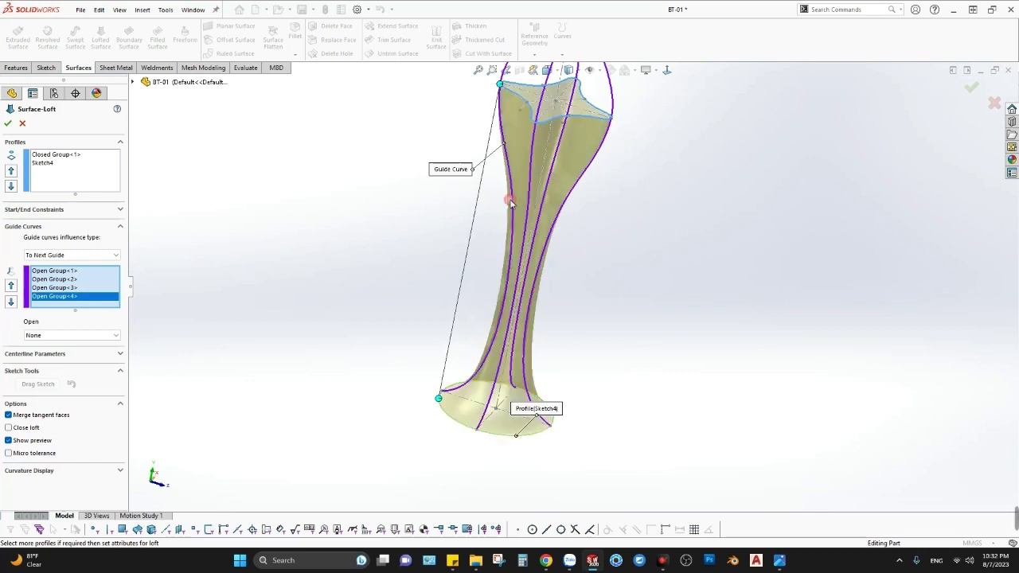
pyautogui.moveTo(438, 428)
pyautogui.mouseDown(button='middle')
pyautogui.moveTo(503, 243)
pyautogui.moveTo(512, 262)
pyautogui.mouseUp(button='middle')
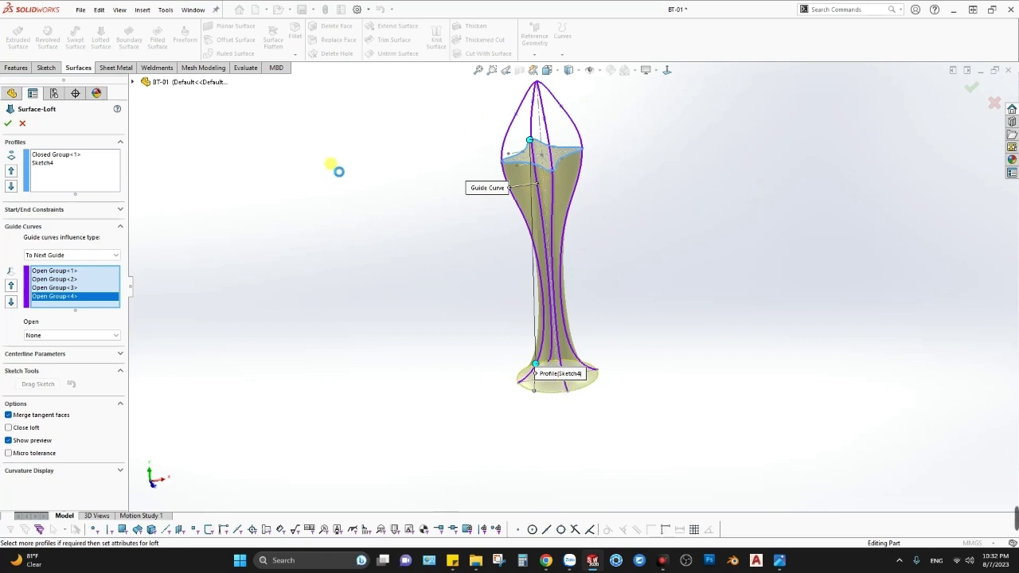
pyautogui.press('Escape')
# Reopen Boundary Surface after cancelling one attempt and briefly trying Lofted Surface.
pyautogui.click(127, 40)
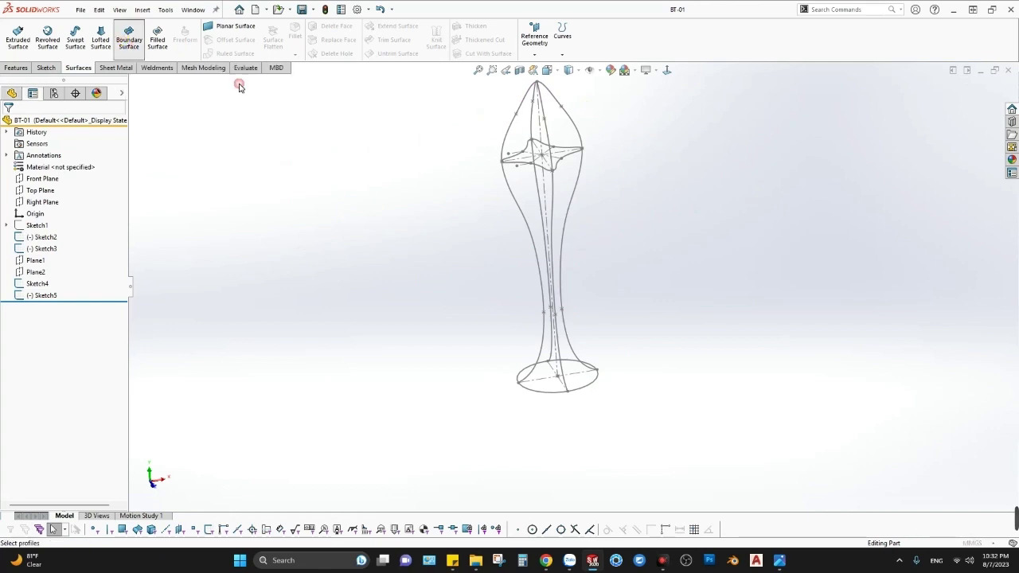
pyautogui.click(541, 169)
pyautogui.press('Escape')
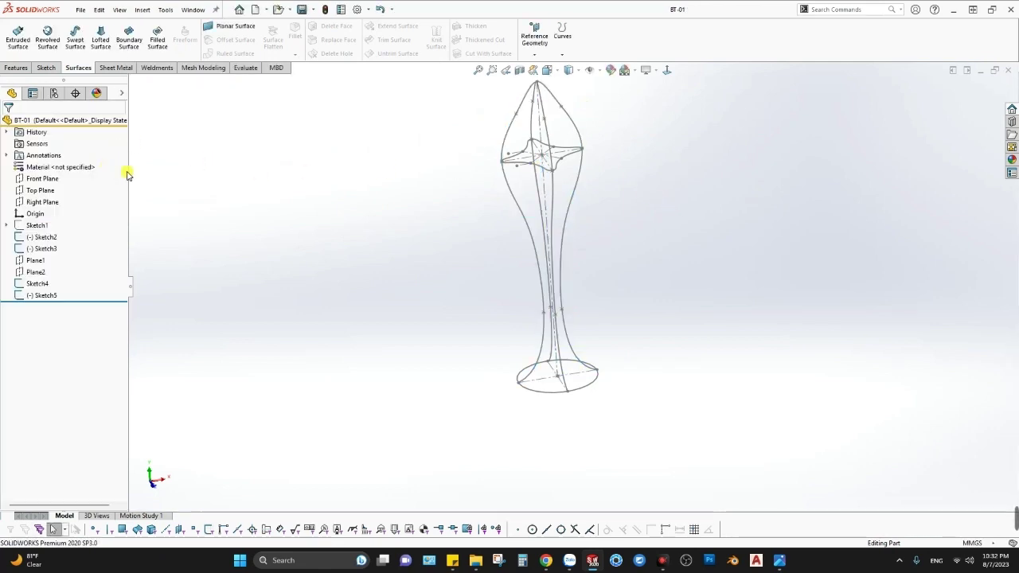
pyautogui.click(129, 39)
pyautogui.rightClick(62, 167)
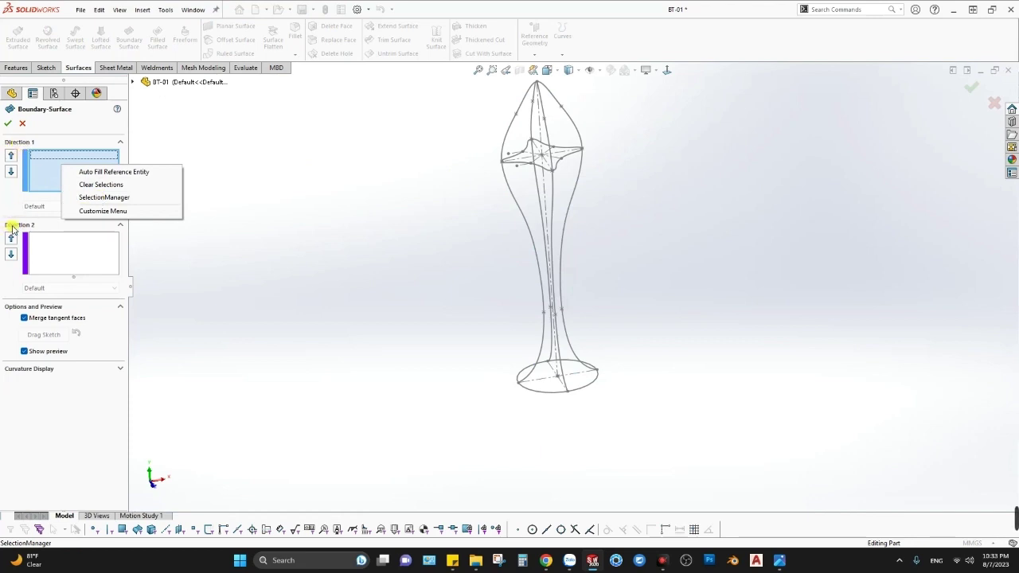
pyautogui.click(22, 123)
pyautogui.click(100, 40)
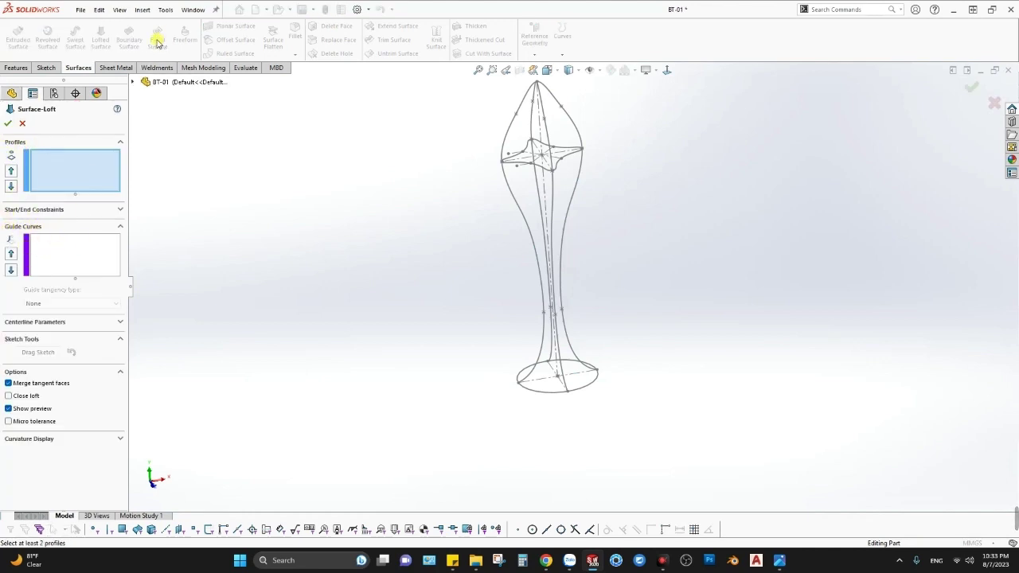
pyautogui.click(129, 39)
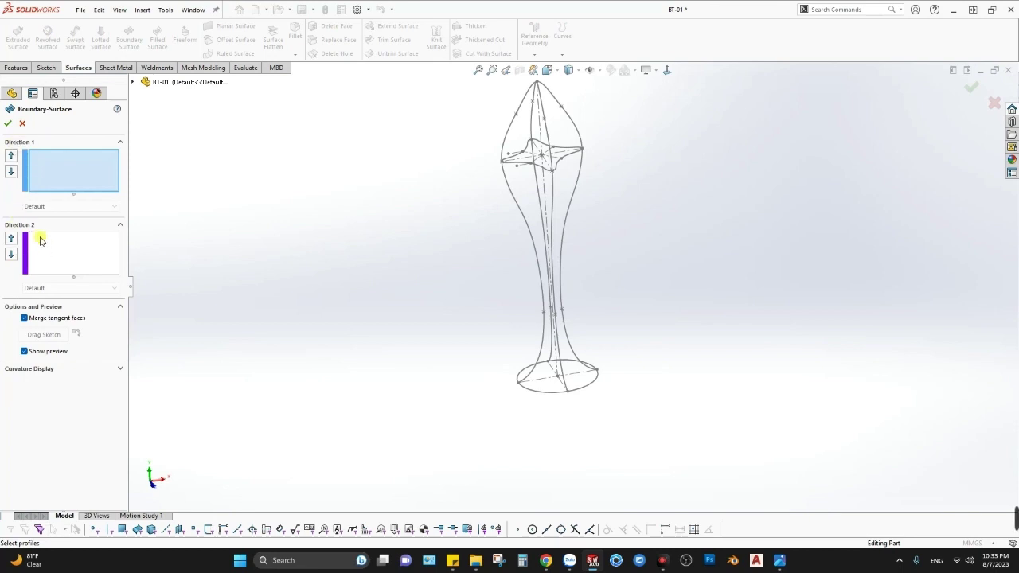
# Group the star section's edges via SelectionManager as the first Direction 1 curve.
pyautogui.rightClick(60, 176)
pyautogui.click(99, 207)
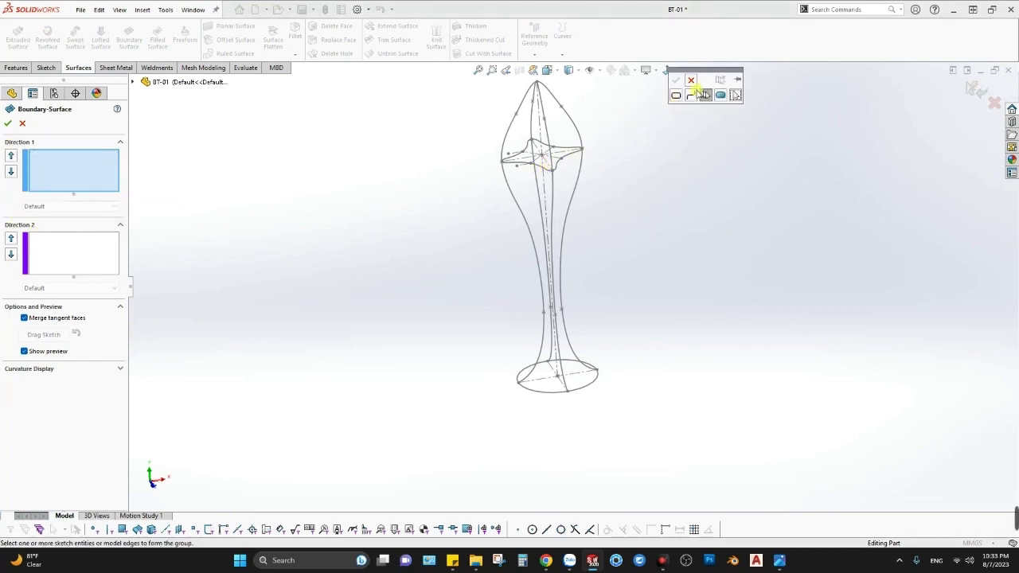
pyautogui.click(546, 169)
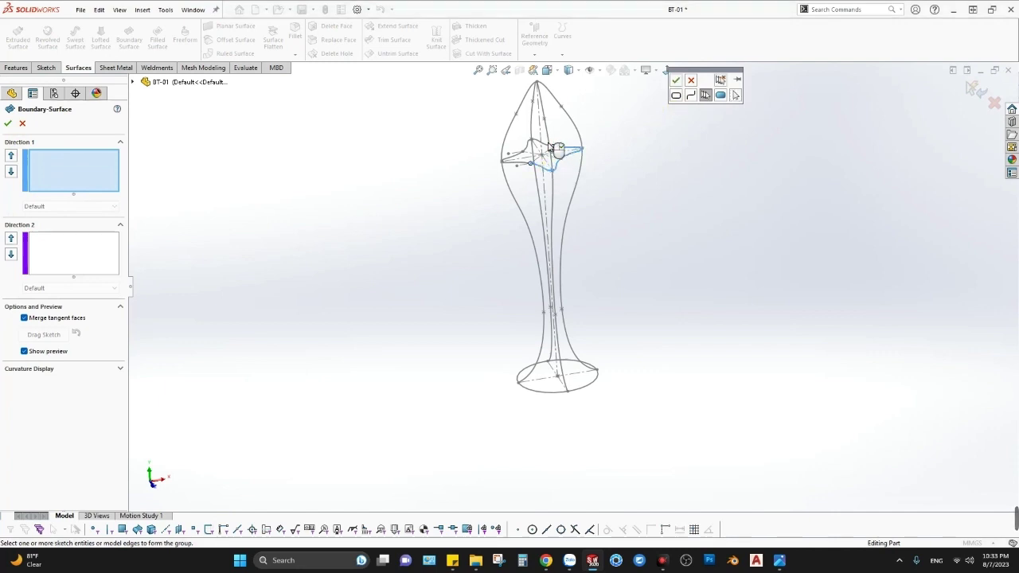
pyautogui.click(539, 146)
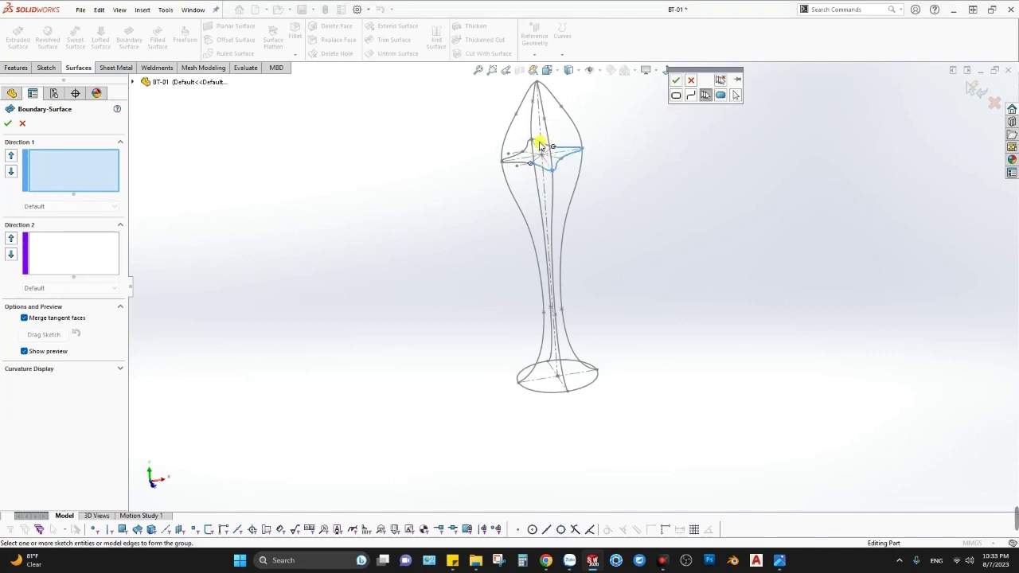
pyautogui.click(675, 80)
# Add the base ellipse to Direction 1 and the left side curve to Direction 2.
pyautogui.click(594, 389)
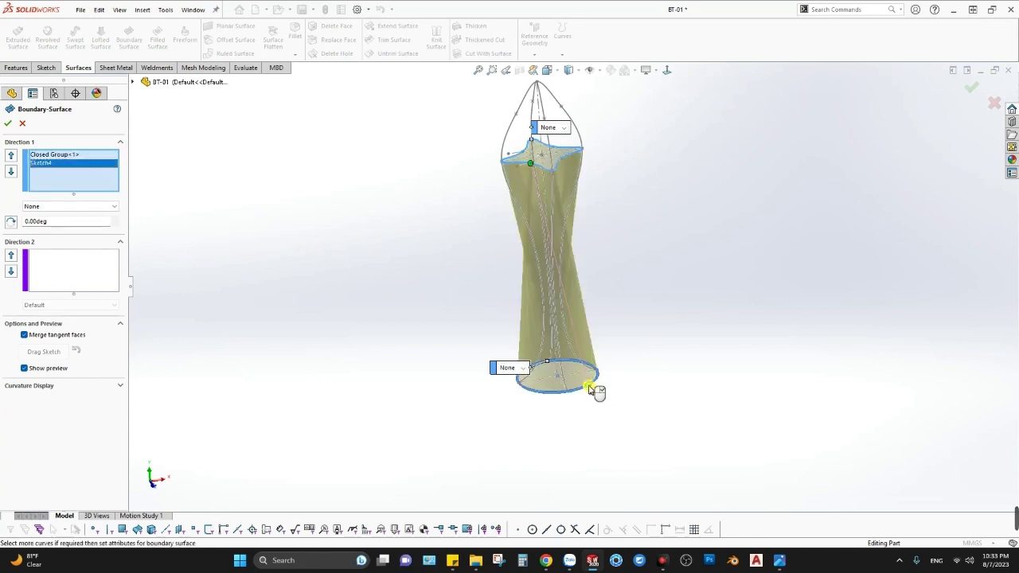
pyautogui.click(63, 264)
pyautogui.rightClick(64, 266)
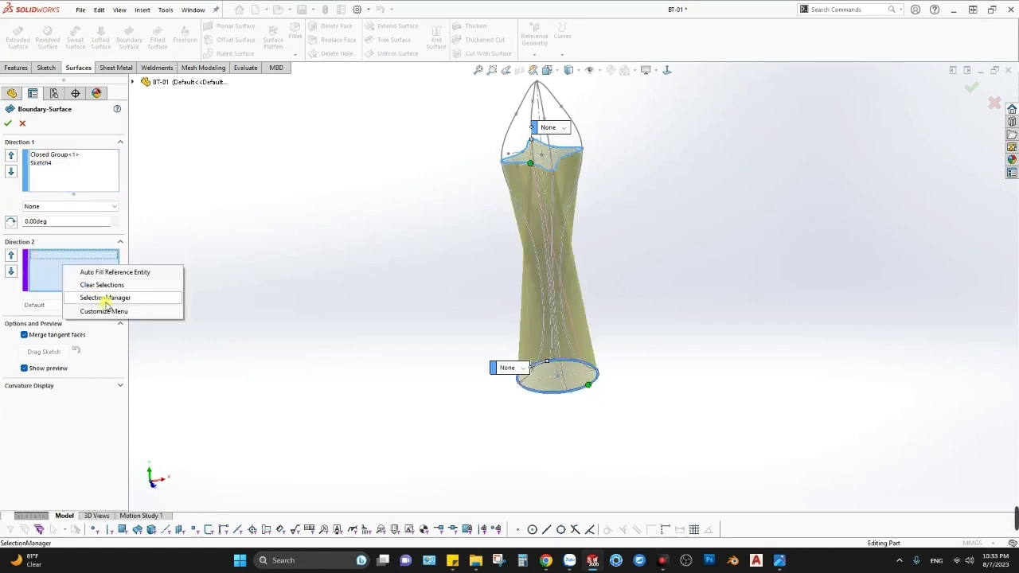
pyautogui.click(105, 298)
pyautogui.click(521, 206)
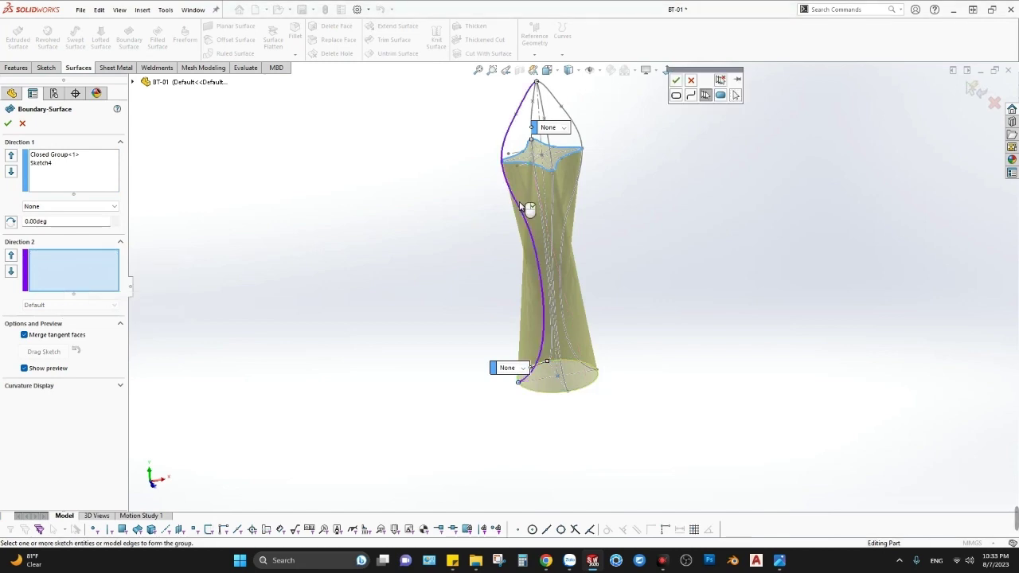
pyautogui.click(677, 80)
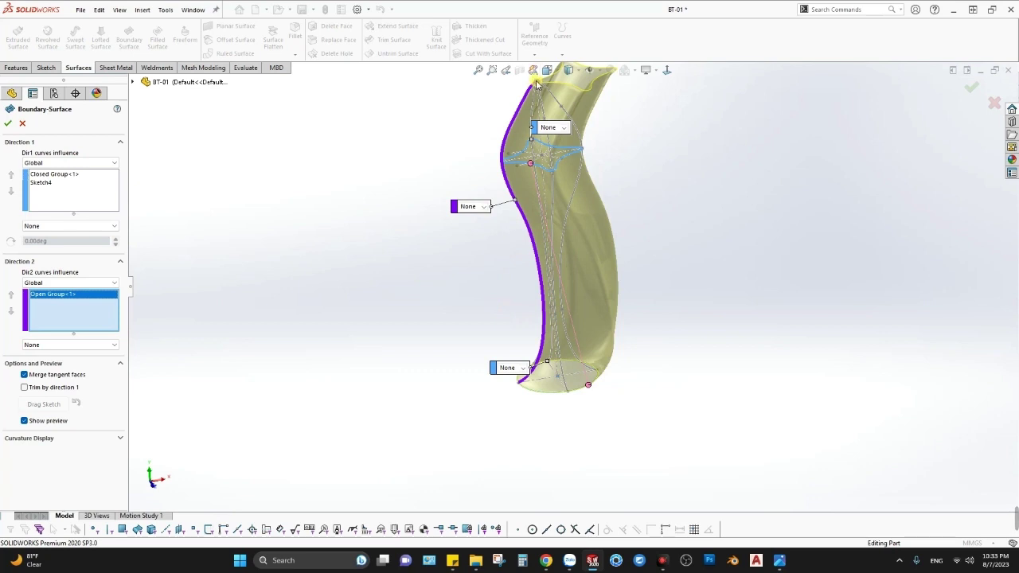
# Add the next two side curves as Direction 2 Open Groups 2 and 3.
pyautogui.rightClick(65, 315)
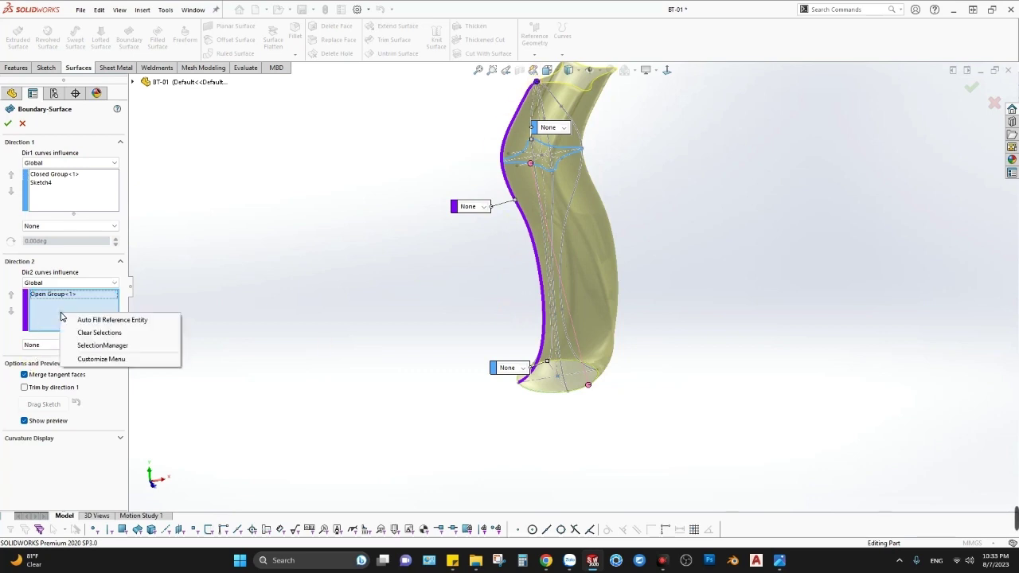
pyautogui.click(100, 344)
pyautogui.moveTo(609, 192); pyautogui.dragTo(584, 148, button='middle')
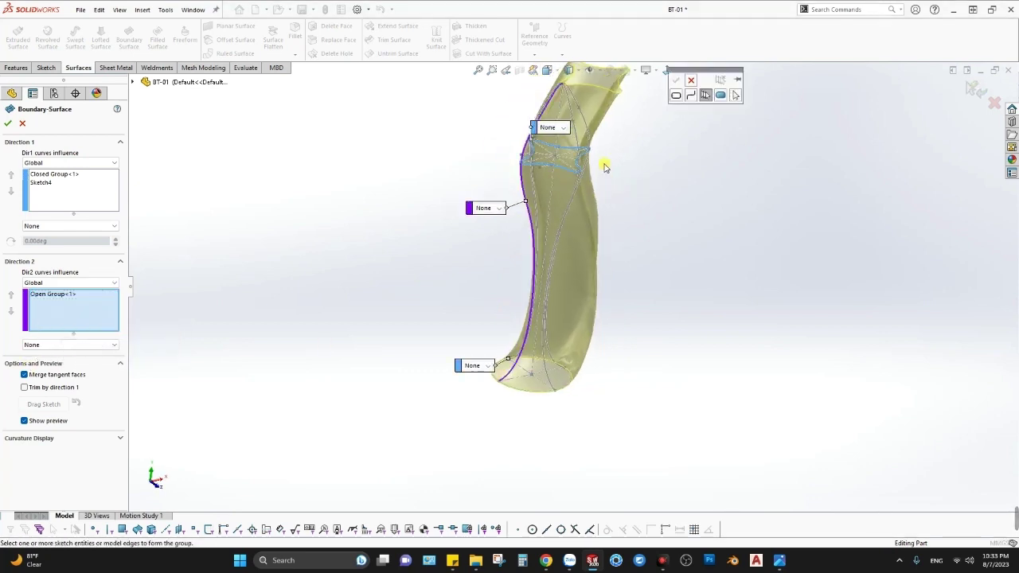
pyautogui.click(582, 137)
pyautogui.click(675, 79)
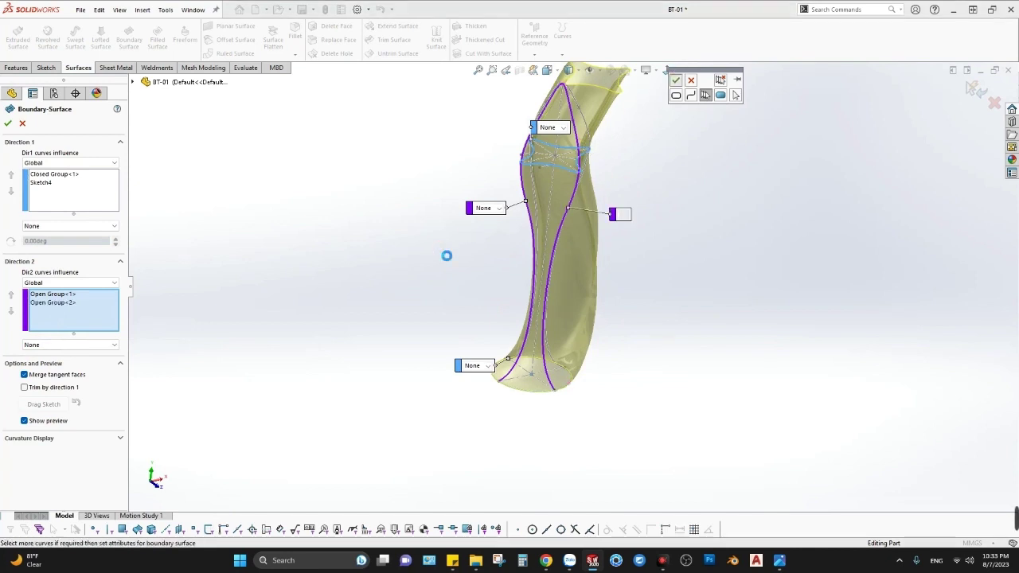
pyautogui.rightClick(67, 318)
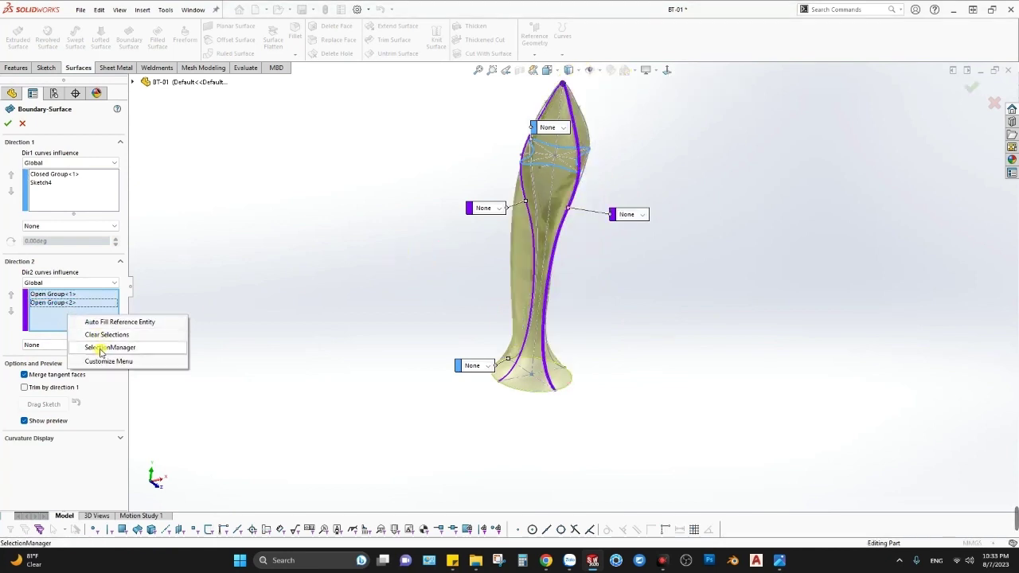
pyautogui.click(101, 346)
pyautogui.click(584, 125)
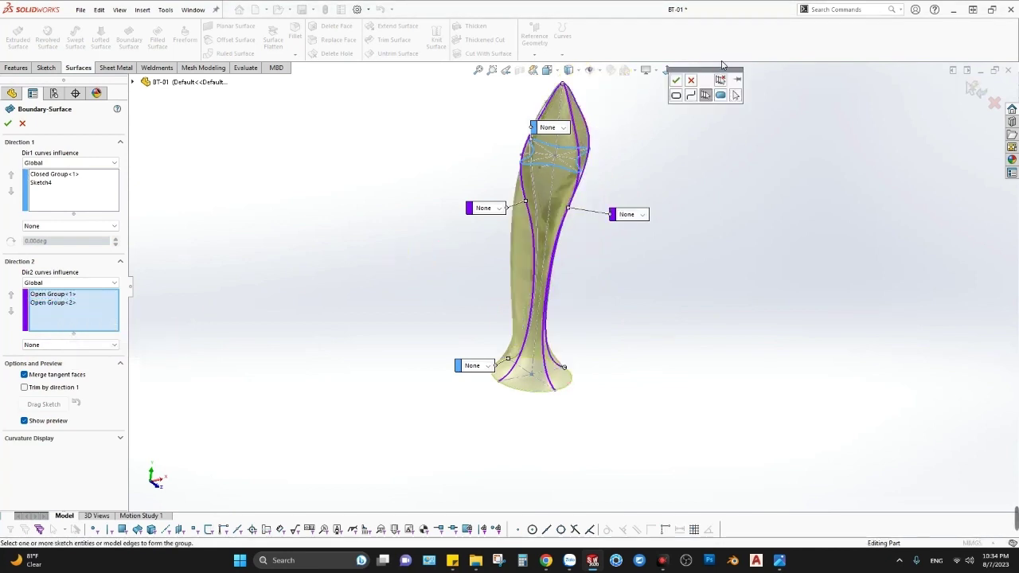
pyautogui.click(675, 80)
# Add the fourth side curve as Open Group 4 and check the vase-shaped preview.
pyautogui.rightClick(45, 322)
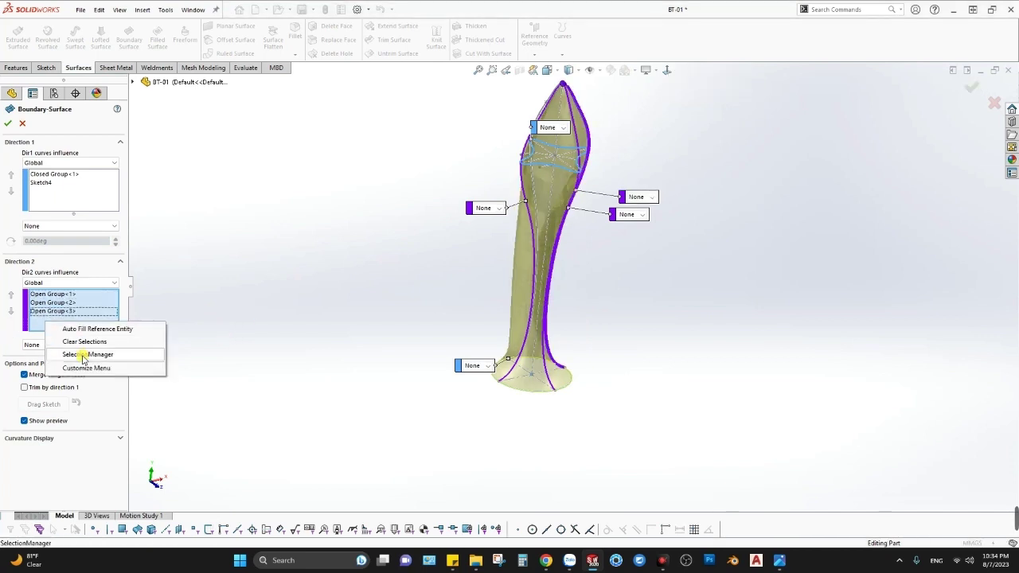
pyautogui.click(83, 354)
pyautogui.moveTo(443, 289); pyautogui.dragTo(549, 171, button='middle')
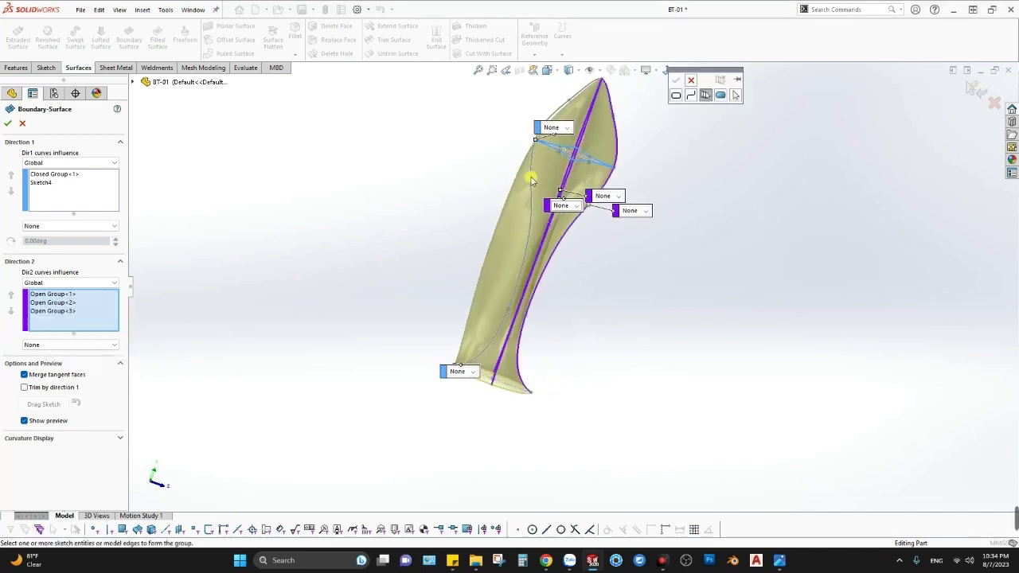
pyautogui.click(676, 80)
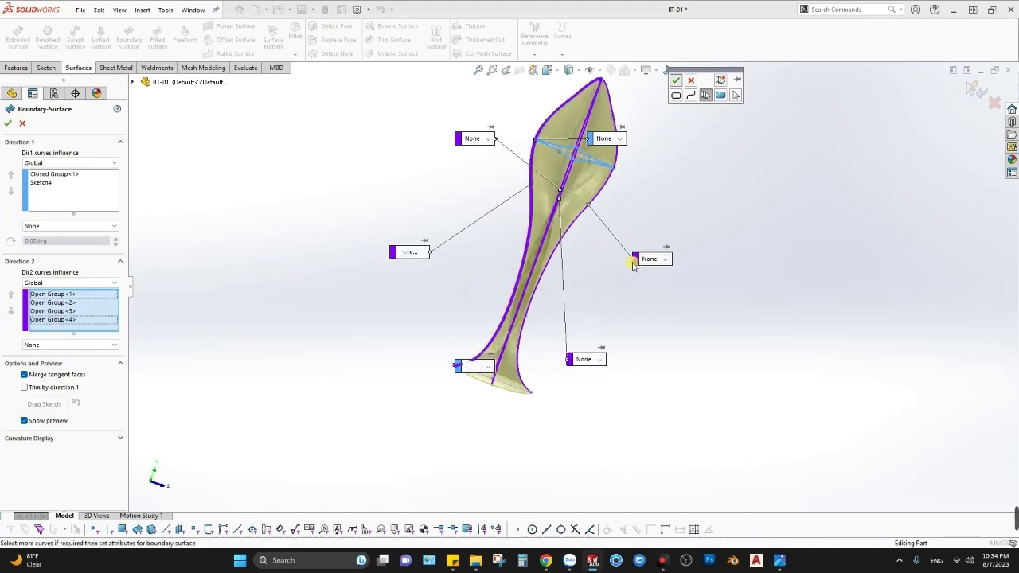
pyautogui.moveTo(541, 283); pyautogui.dragTo(402, 257, button='middle')
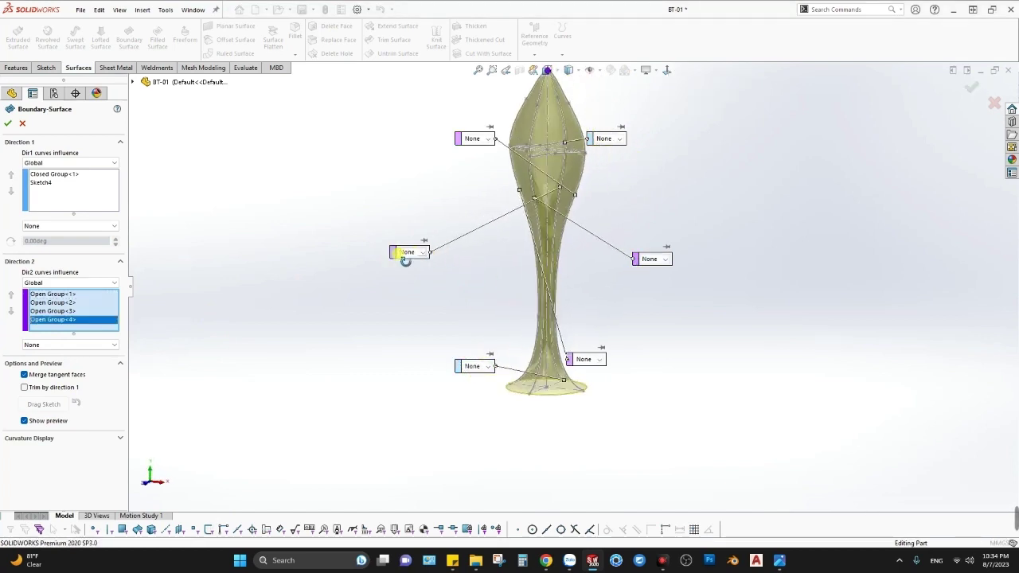
pyautogui.scroll(-2, 558, 316)
pyautogui.scroll(-2, 557, 315)
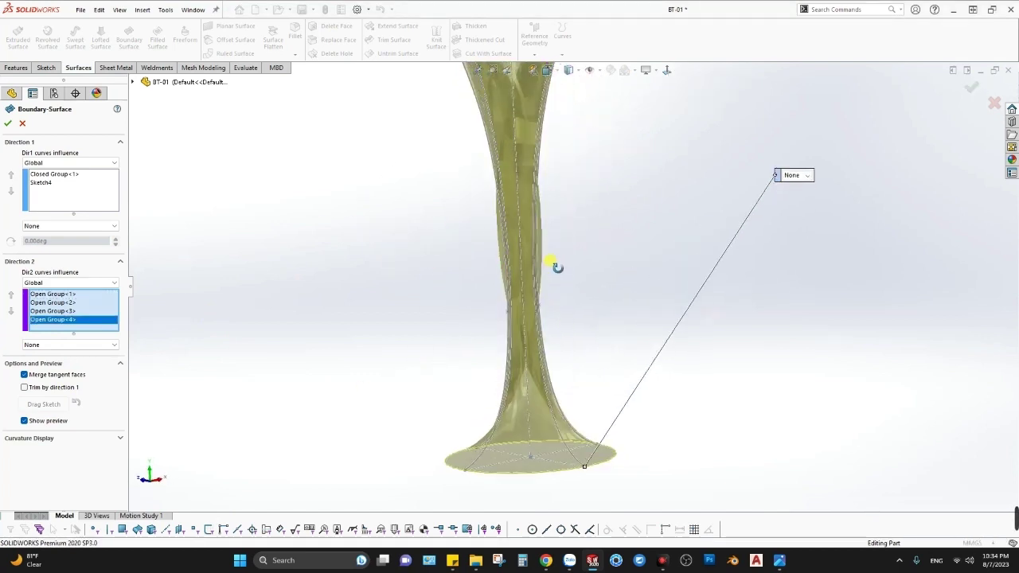
pyautogui.scroll(3, 557, 287)
pyautogui.moveTo(596, 198)
pyautogui.mouseDown(button='middle')
pyautogui.moveTo(523, 155)
pyautogui.moveTo(509, 220)
pyautogui.moveTo(504, 209)
pyautogui.moveTo(353, 162)
pyautogui.mouseUp(button='middle')
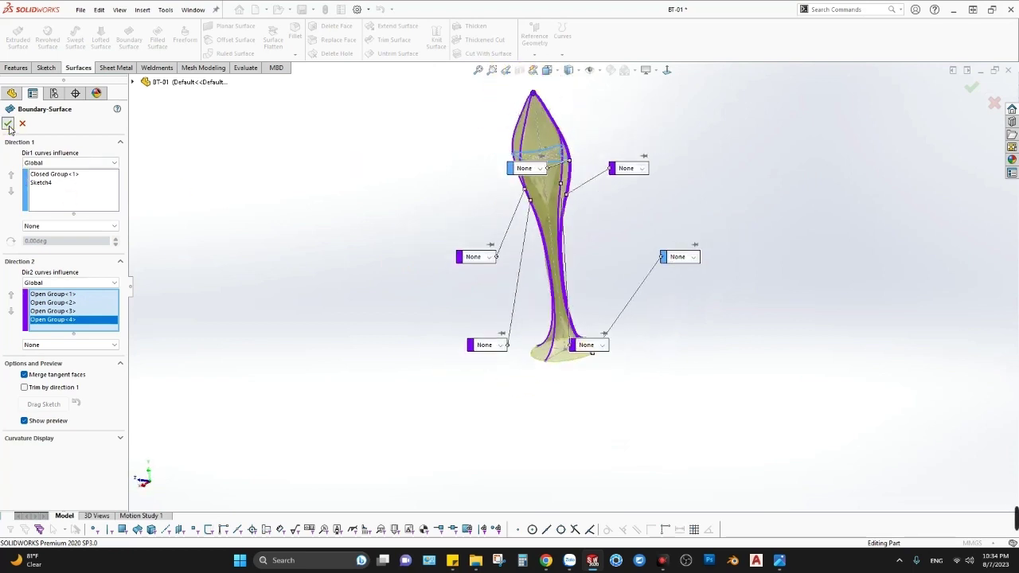
# Confirm the boundary surface, inspect the self-intersection failure, then cancel it.
pyautogui.click(472, 268)
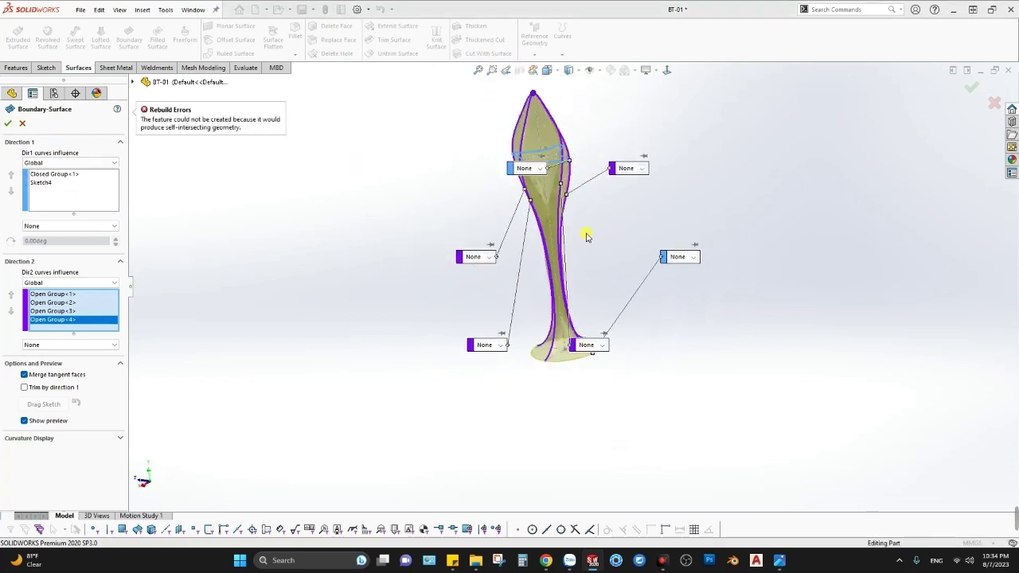
pyautogui.moveTo(564, 319)
pyautogui.mouseDown(button='middle')
pyautogui.moveTo(533, 302)
pyautogui.moveTo(575, 410)
pyautogui.mouseUp(button='middle')
pyautogui.scroll(-5, 533, 302)
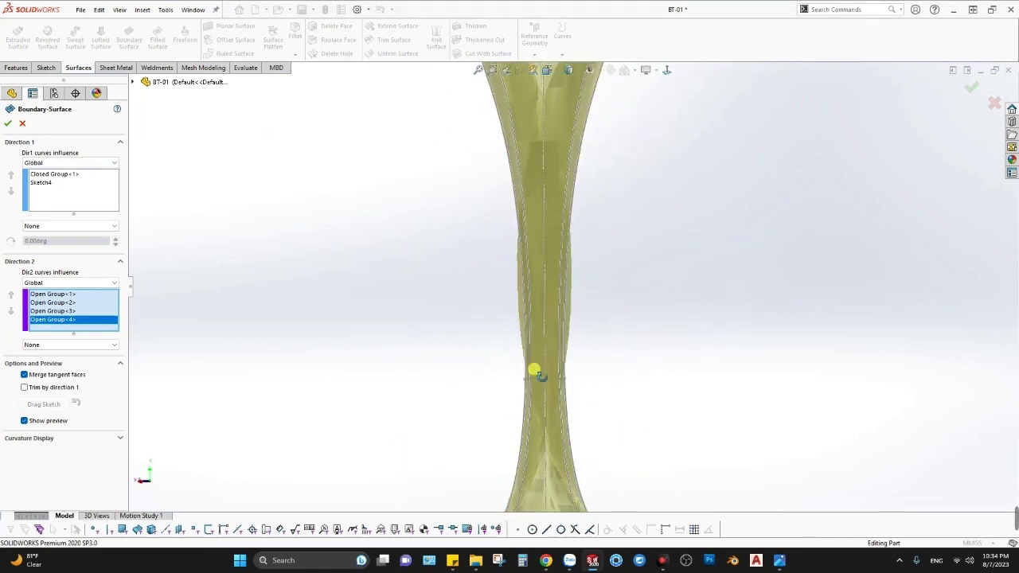
pyautogui.moveTo(555, 347)
pyautogui.mouseDown(button='middle')
pyautogui.moveTo(591, 358)
pyautogui.moveTo(531, 323)
pyautogui.moveTo(489, 342)
pyautogui.moveTo(513, 280)
pyautogui.moveTo(577, 260)
pyautogui.moveTo(559, 212)
pyautogui.moveTo(525, 230)
pyautogui.moveTo(548, 167)
pyautogui.moveTo(533, 278)
pyautogui.moveTo(571, 334)
pyautogui.mouseUp(button='middle')
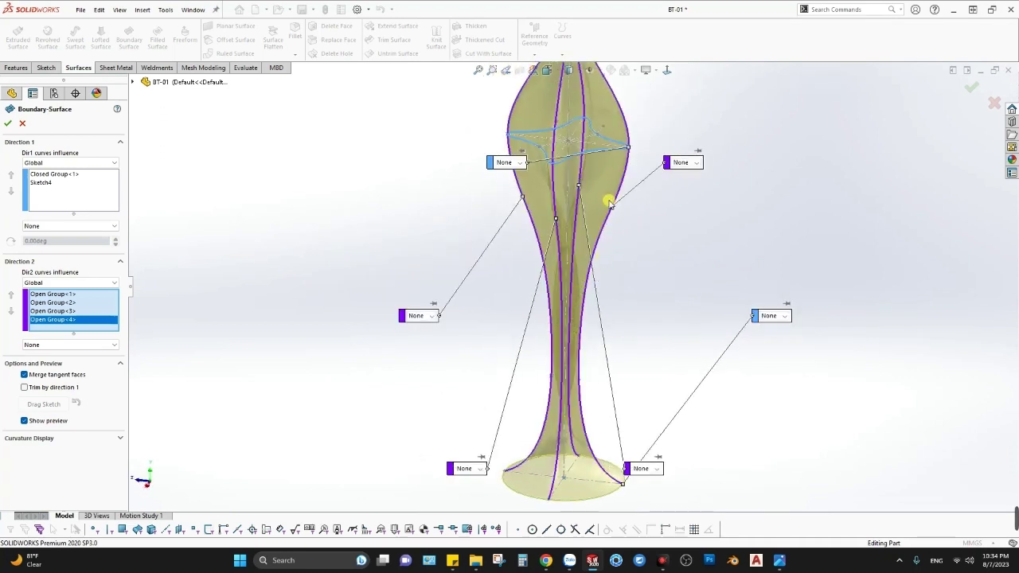
pyautogui.scroll(2, 609, 137)
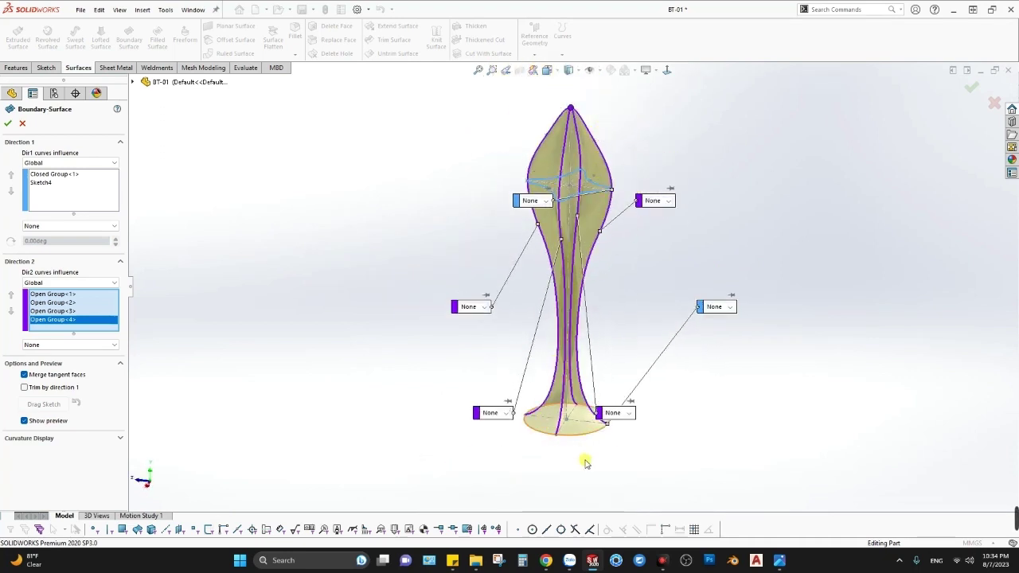
pyautogui.moveTo(571, 274)
pyautogui.mouseDown(button='middle')
pyautogui.moveTo(606, 291)
pyautogui.moveTo(571, 327)
pyautogui.mouseUp(button='middle')
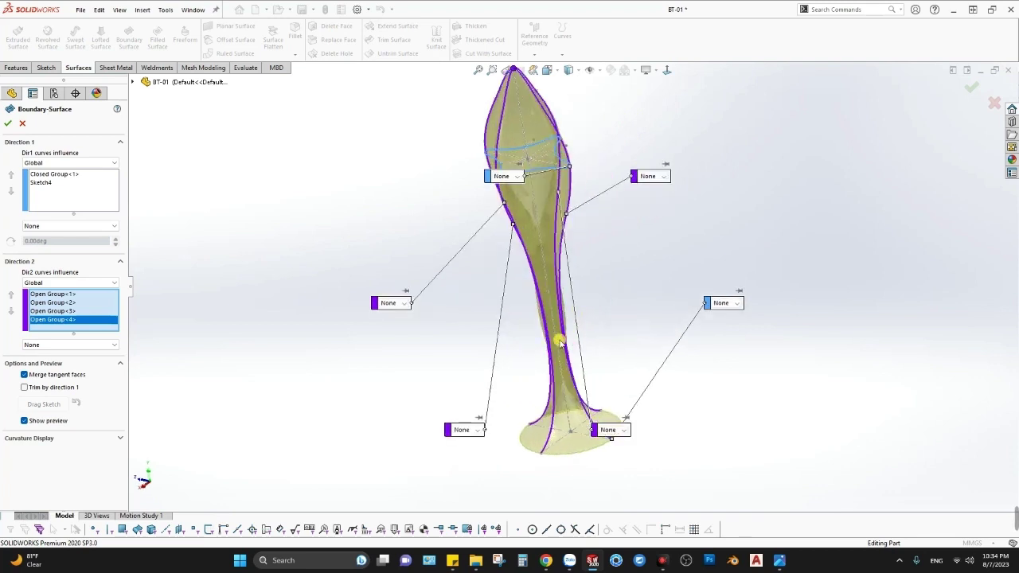
pyautogui.scroll(-2, 572, 327)
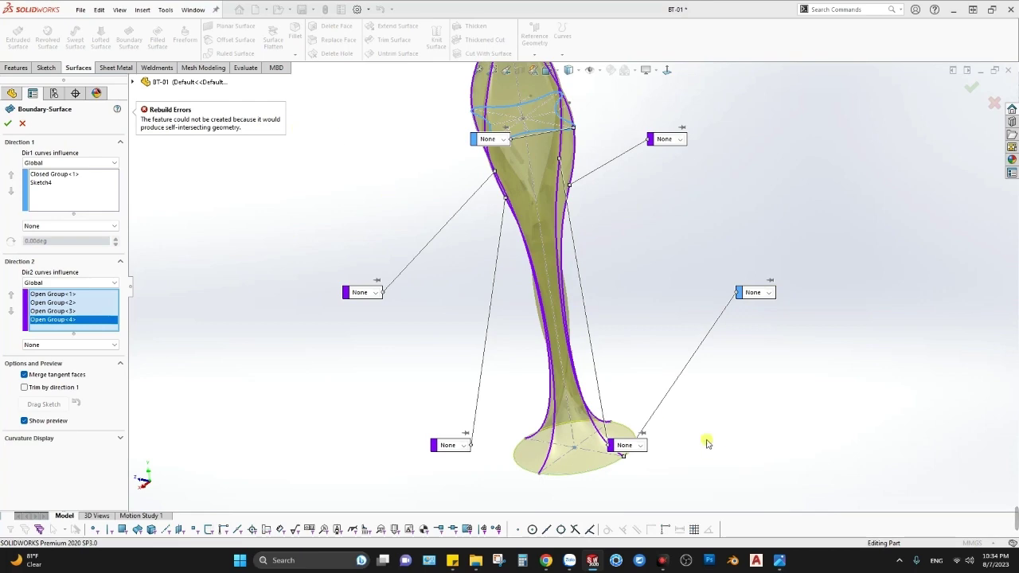
pyautogui.scroll(-3, 558, 364)
pyautogui.moveTo(557, 364)
pyautogui.mouseDown(button='middle')
pyautogui.moveTo(592, 364)
pyautogui.moveTo(588, 338)
pyautogui.mouseUp(button='middle')
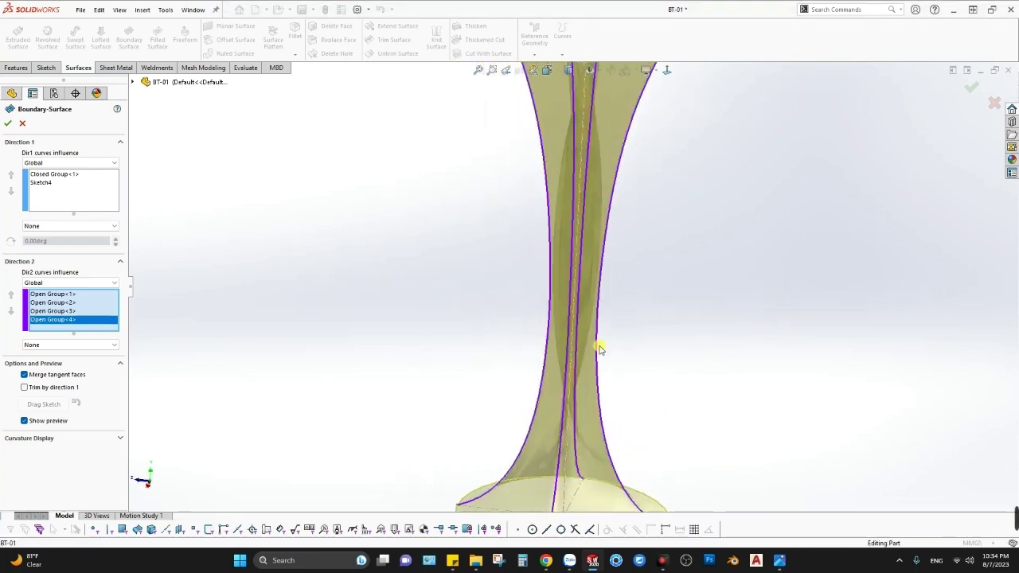
pyautogui.scroll(3, 599, 348)
pyautogui.press('Escape')
# Create 3DSketch1 with one point on the bulb's top tip at (0, 150, 0).
pyautogui.scroll(3, 563, 330)
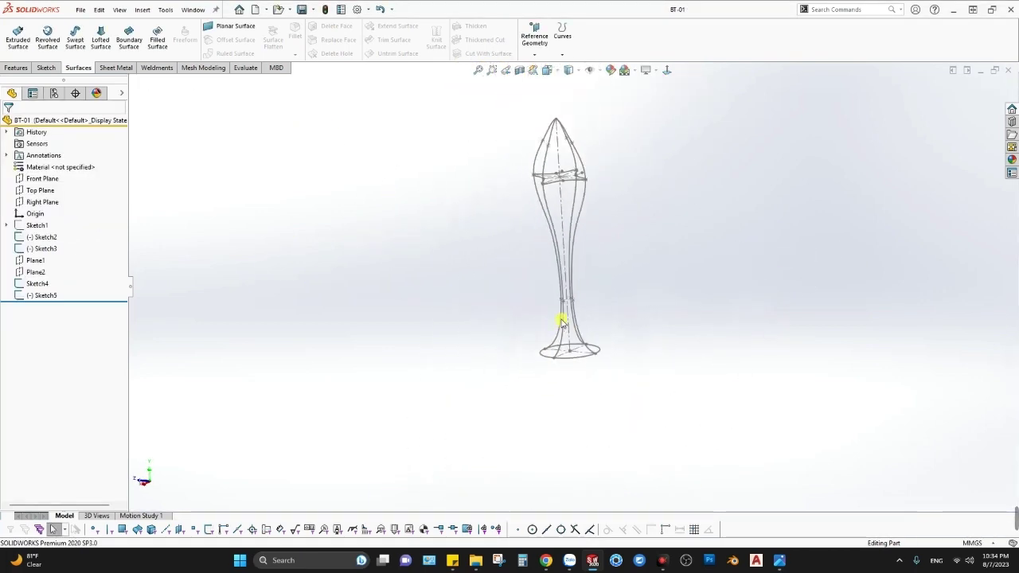
pyautogui.scroll(-2, 562, 200)
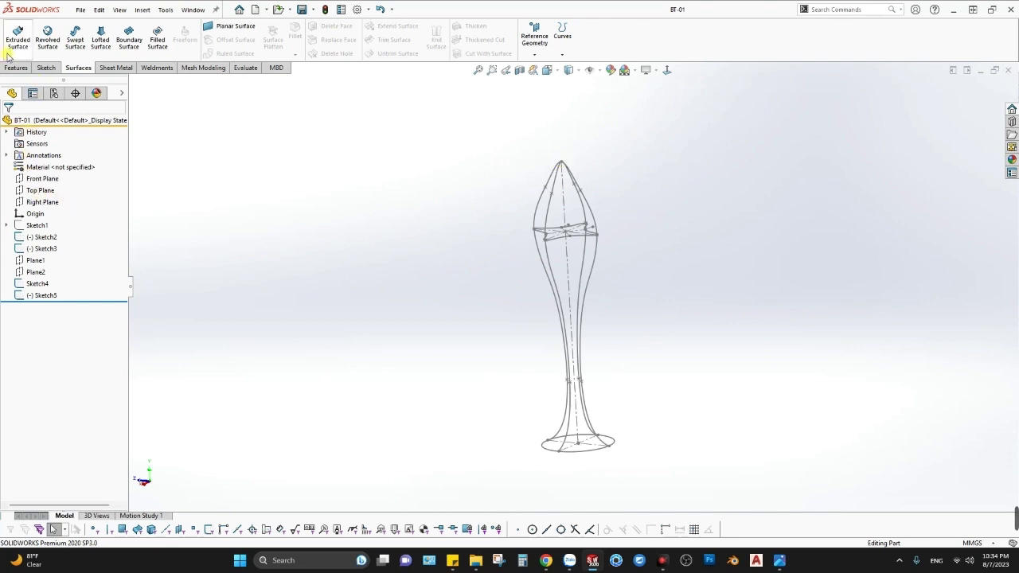
pyautogui.click(46, 68)
pyautogui.click(15, 54)
pyautogui.click(31, 80)
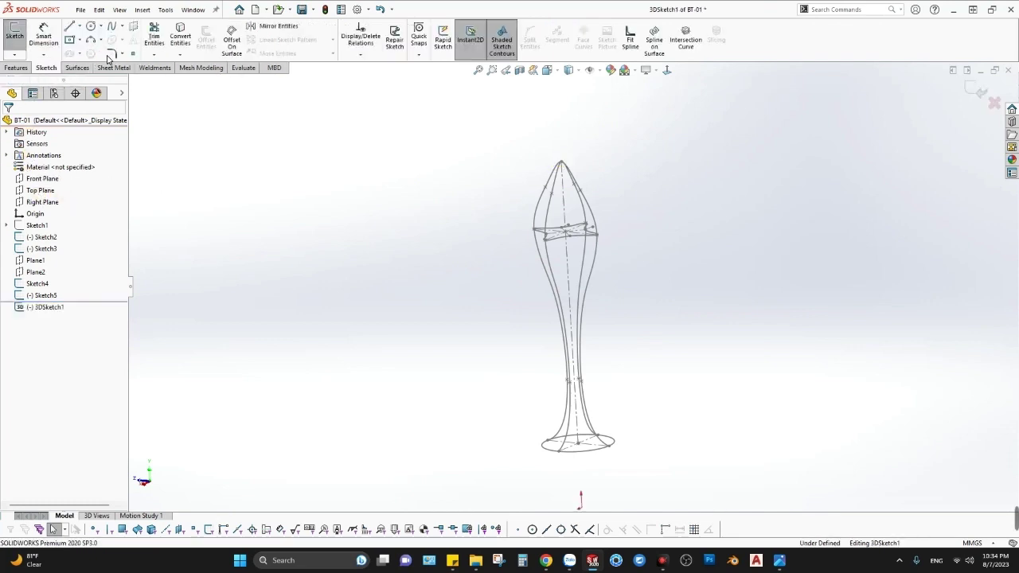
pyautogui.click(561, 162)
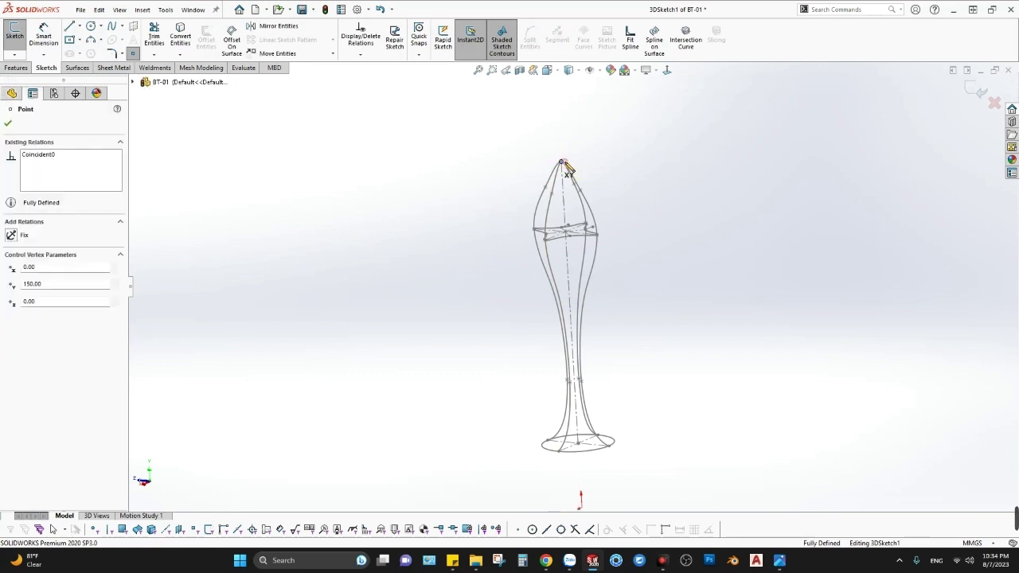
pyautogui.press('Escape')
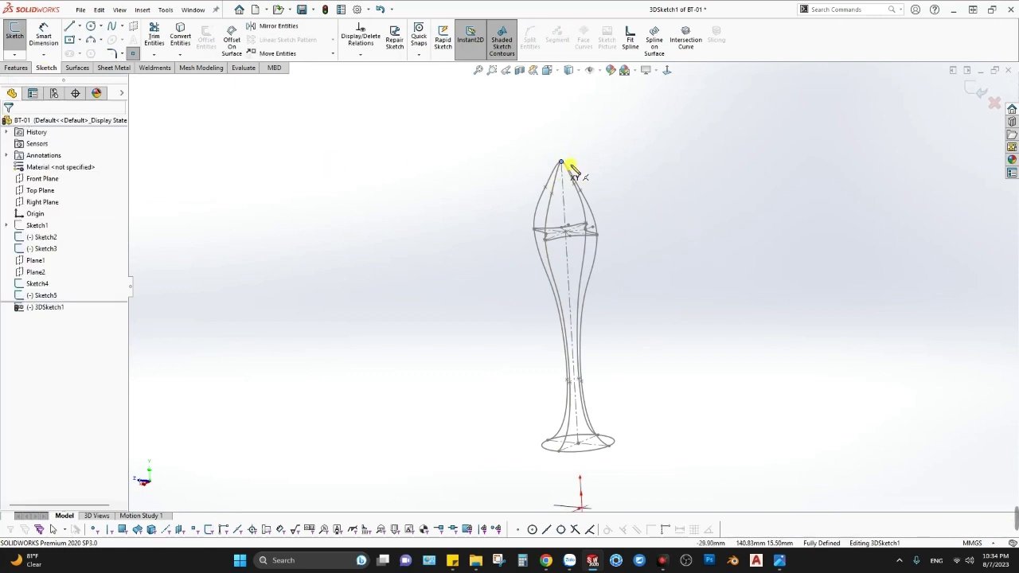
pyautogui.click(978, 97)
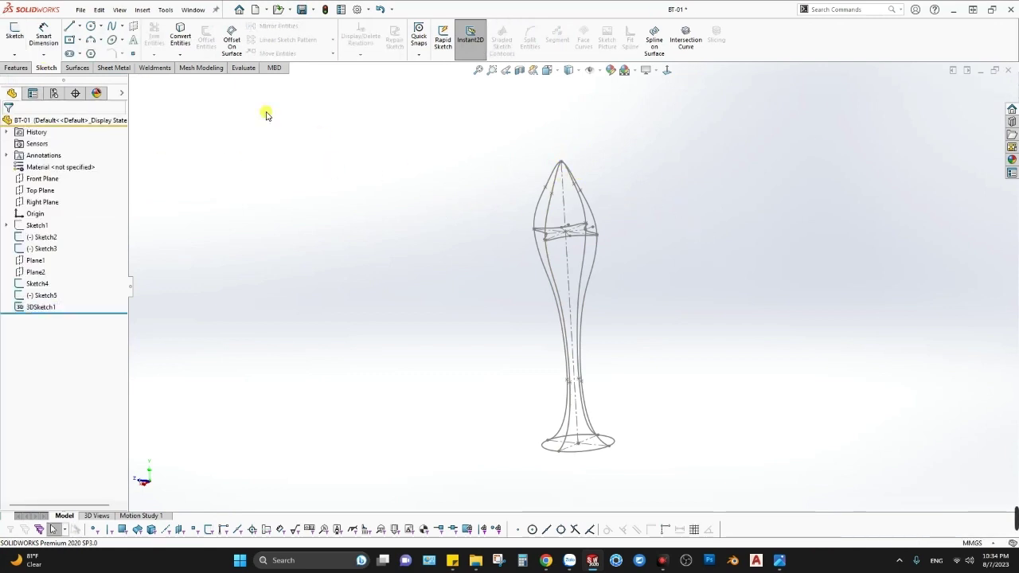
# Start a lofted surface with 3DSketch1's apex point as the first profile.
pyautogui.click(74, 67)
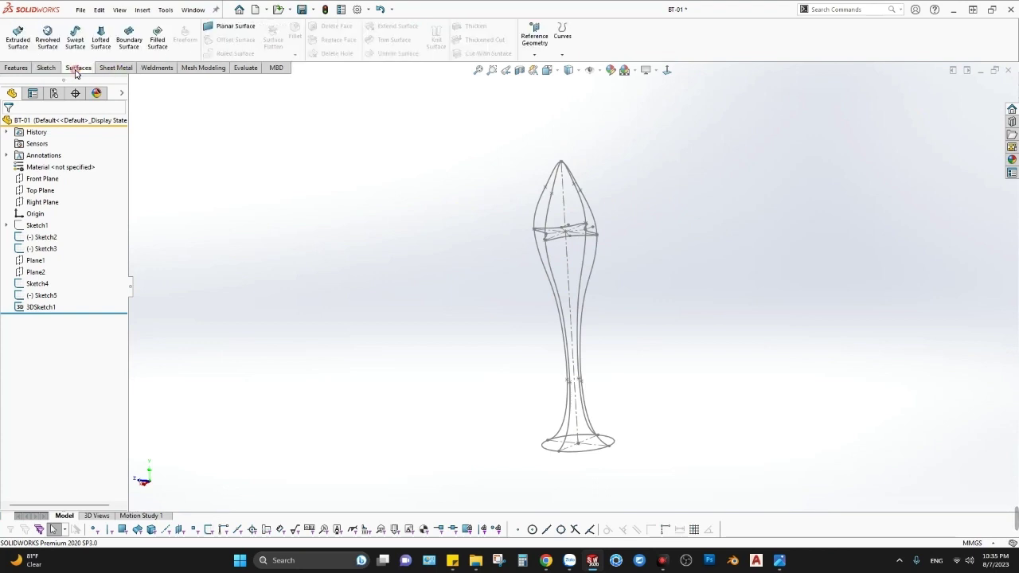
pyautogui.click(99, 41)
pyautogui.click(133, 82)
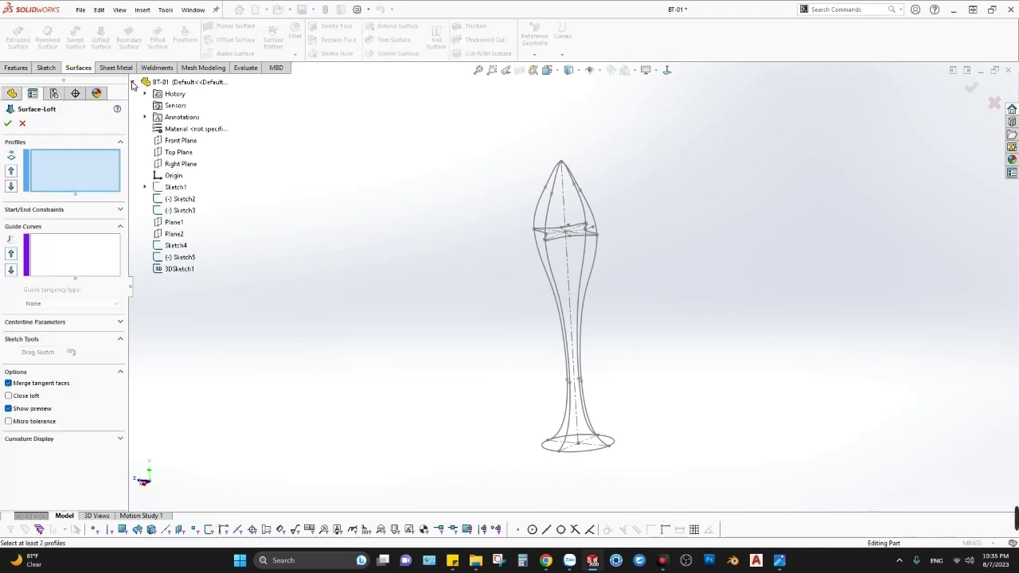
pyautogui.click(167, 270)
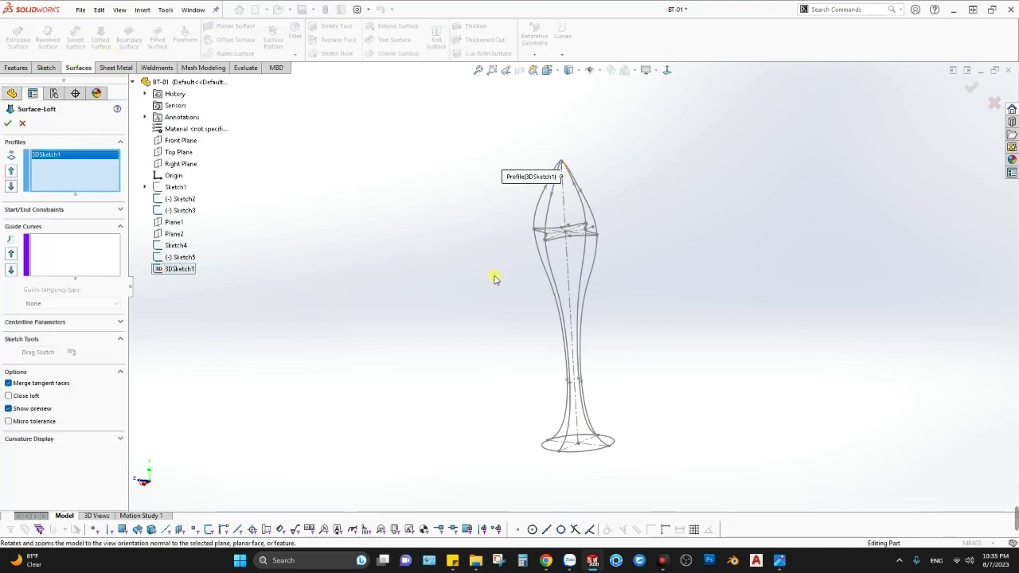
# Group the star cross-section curves into one loft profile.
pyautogui.click(579, 239)
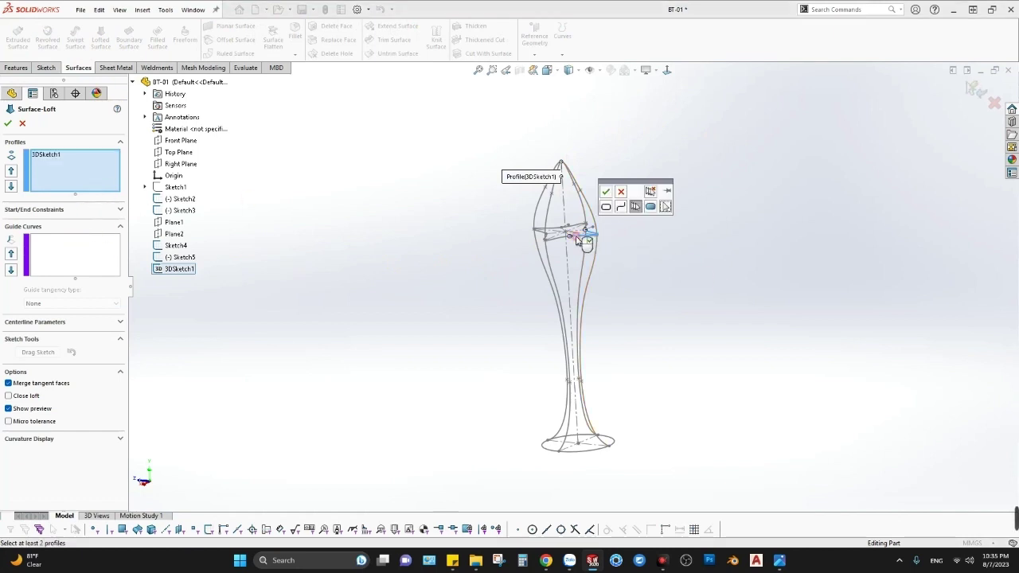
pyautogui.scroll(-3, 605, 223)
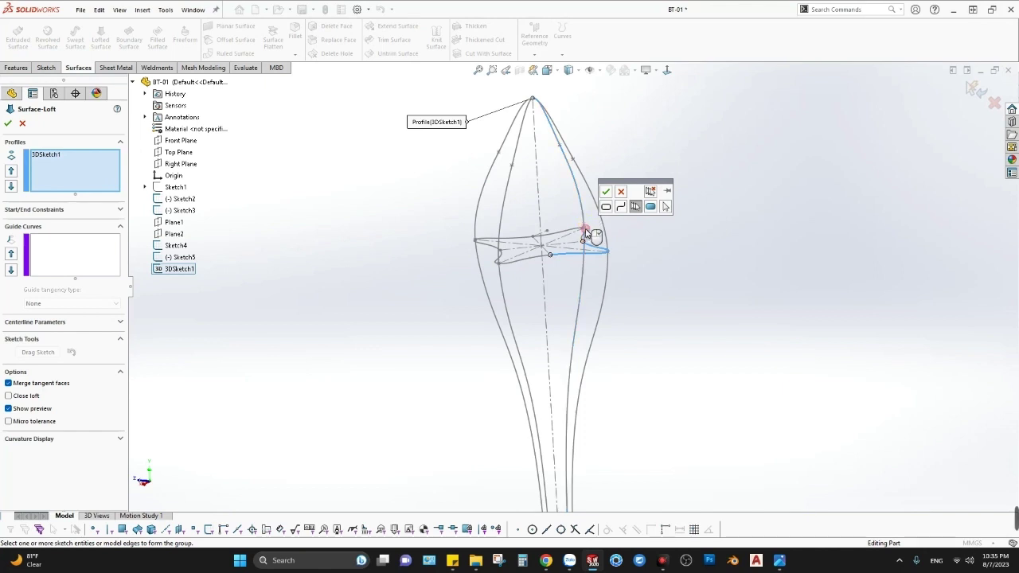
pyautogui.moveTo(586, 230); pyautogui.dragTo(582, 271, button='middle')
pyautogui.click(511, 267)
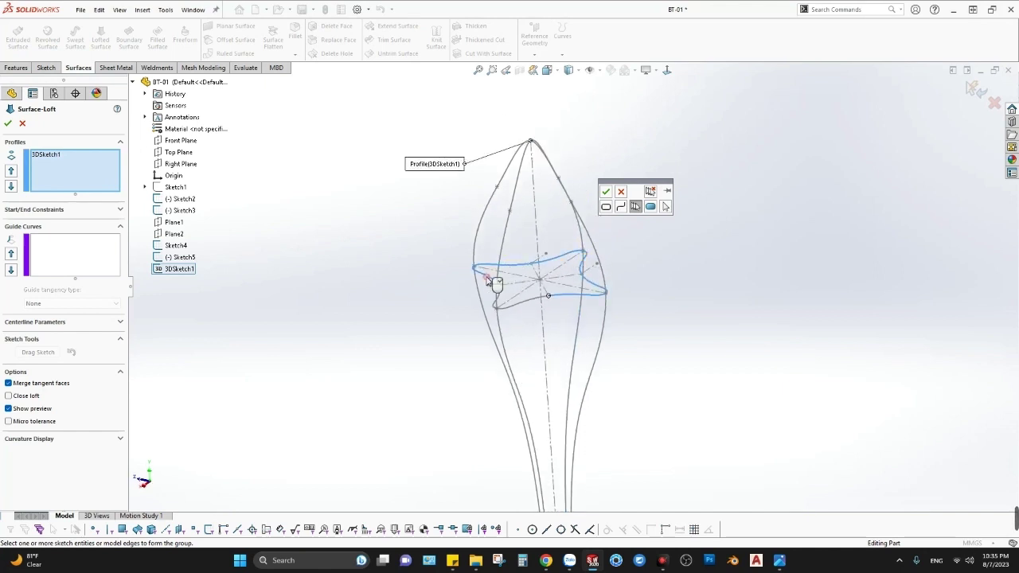
pyautogui.click(608, 192)
pyautogui.scroll(3, 575, 298)
# Add Sketch4, the bottom circle, as the next loft profile.
pyautogui.click(54, 261)
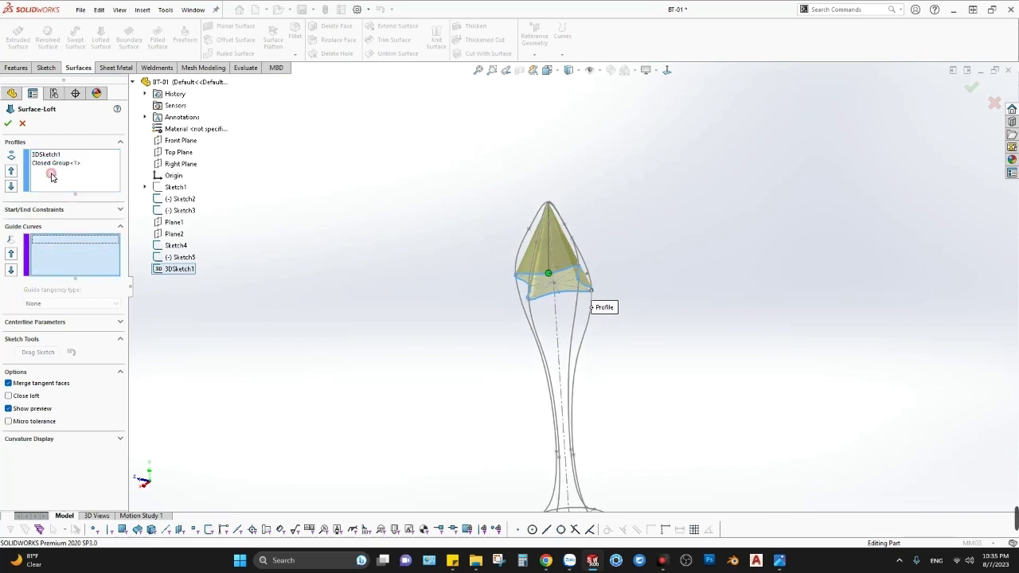
pyautogui.click(46, 175)
pyautogui.scroll(2, 477, 422)
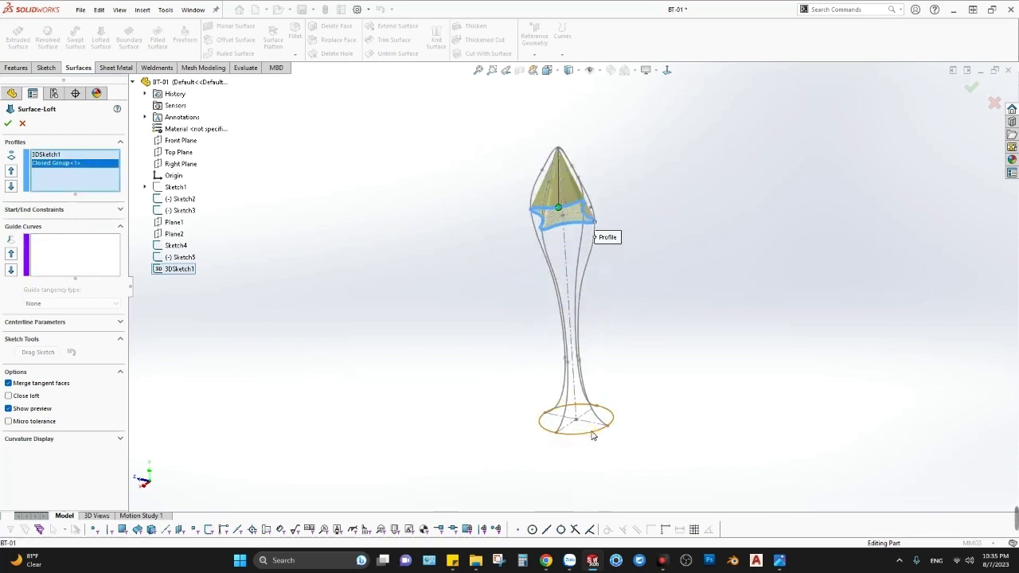
pyautogui.click(593, 437)
# Add the left curve and the right edge curve as the first two guide curves.
pyautogui.rightClick(53, 262)
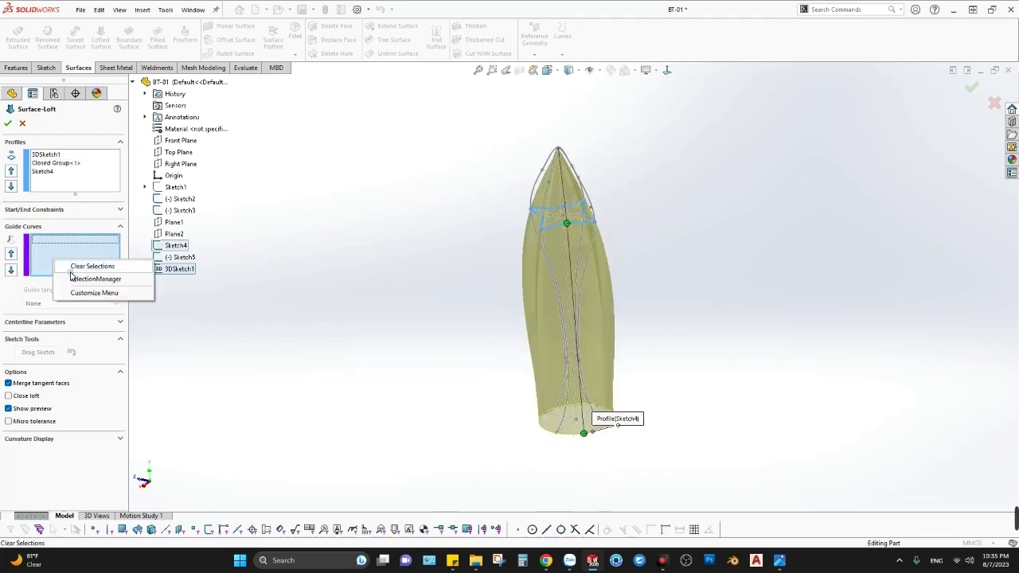
pyautogui.click(76, 279)
pyautogui.click(538, 186)
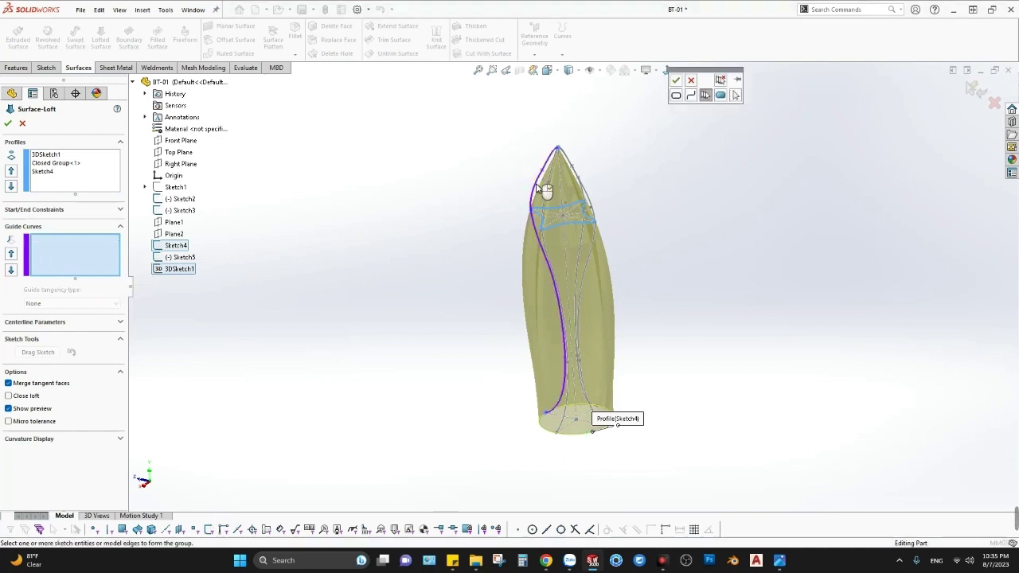
pyautogui.click(675, 79)
pyautogui.rightClick(77, 318)
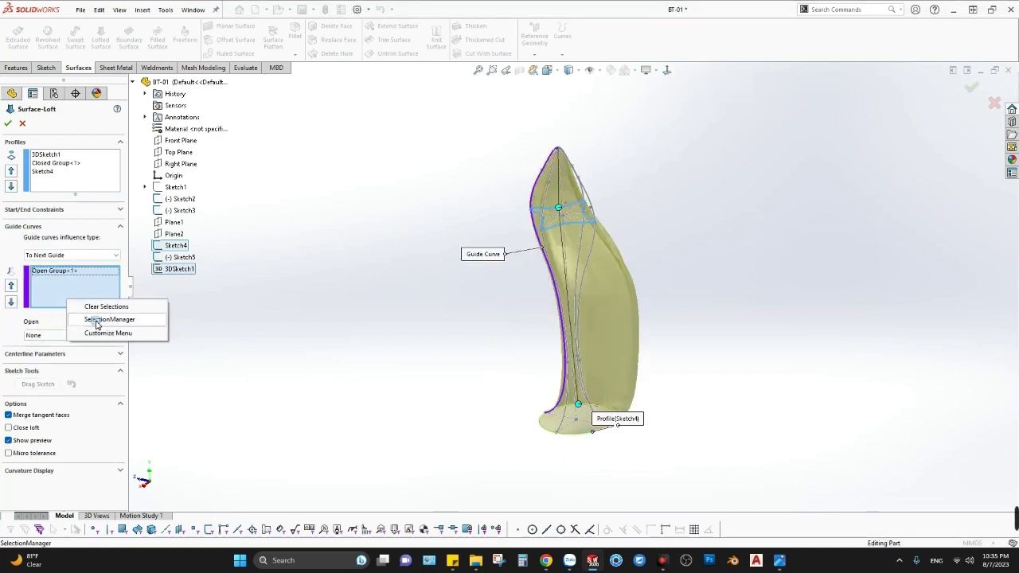
pyautogui.click(96, 321)
pyautogui.click(585, 207)
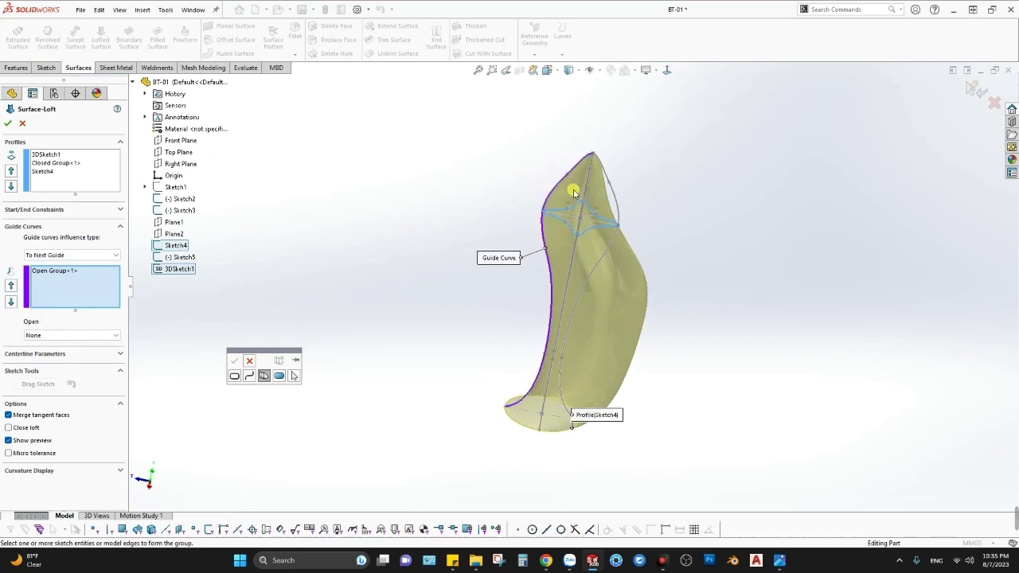
pyautogui.click(631, 209)
pyautogui.click(627, 210)
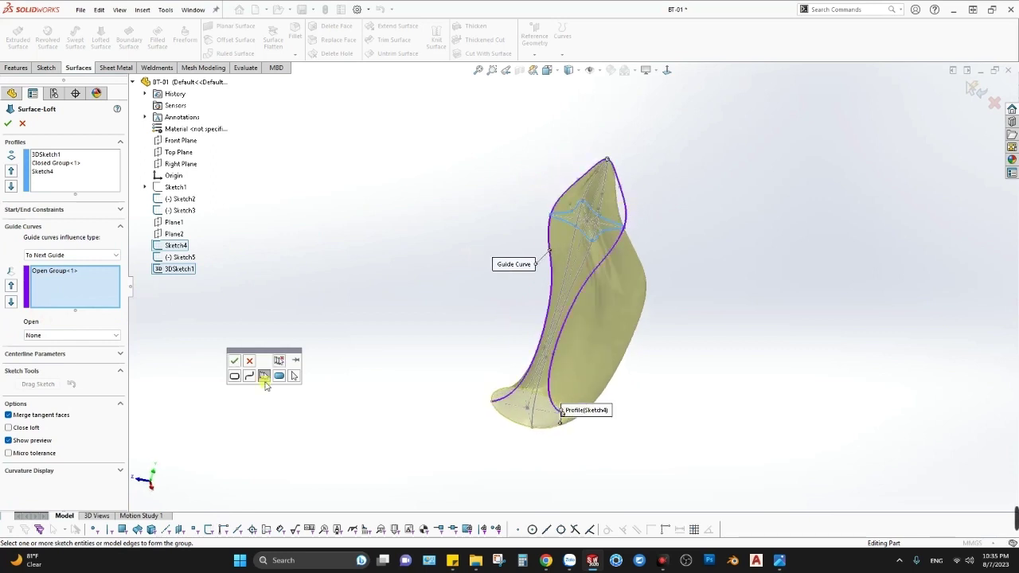
pyautogui.click(237, 364)
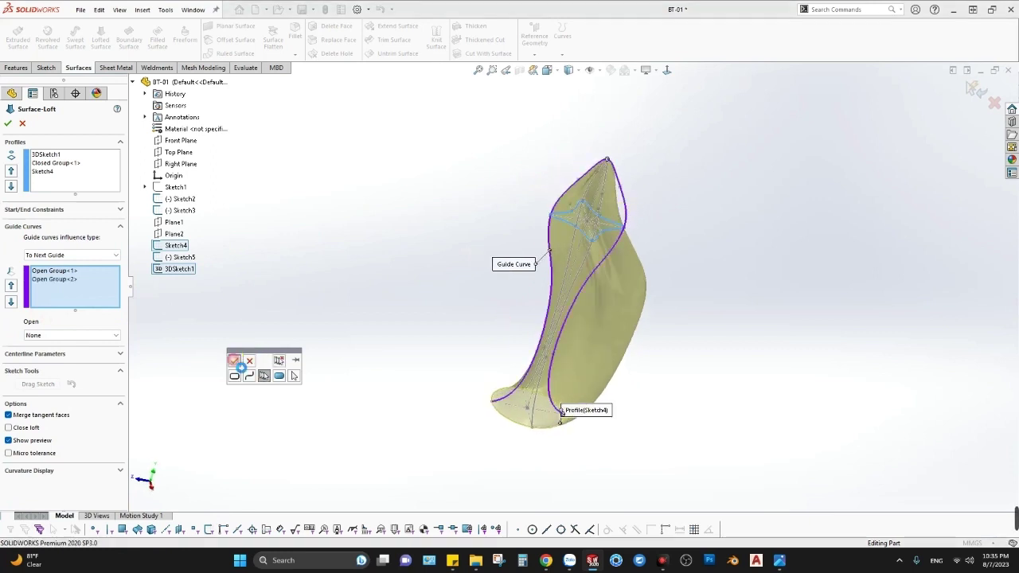
# Add the third and fourth guide curves to the loft.
pyautogui.rightClick(41, 298)
pyautogui.click(92, 312)
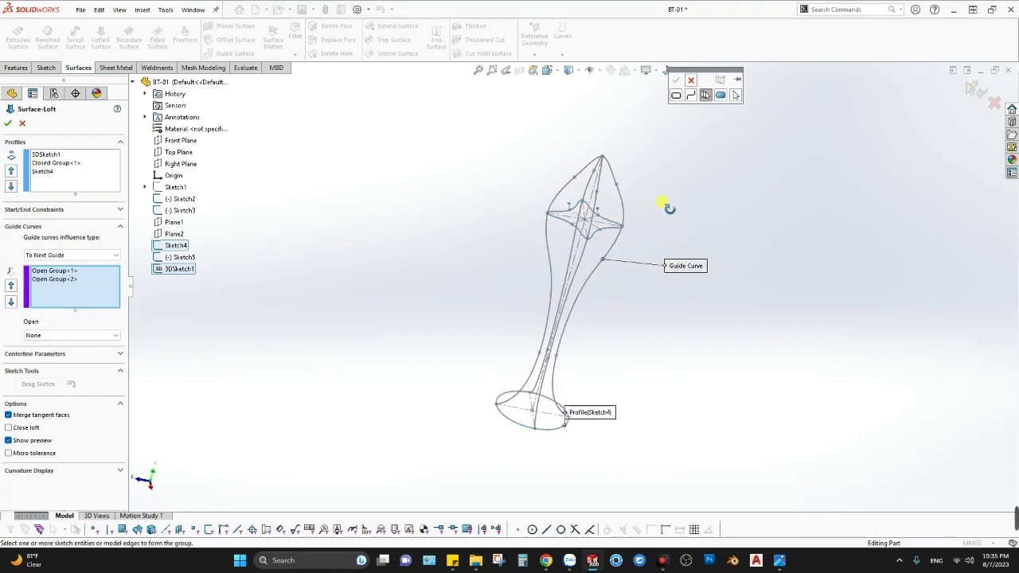
pyautogui.moveTo(663, 205); pyautogui.dragTo(575, 194, button='middle')
pyautogui.click(532, 207)
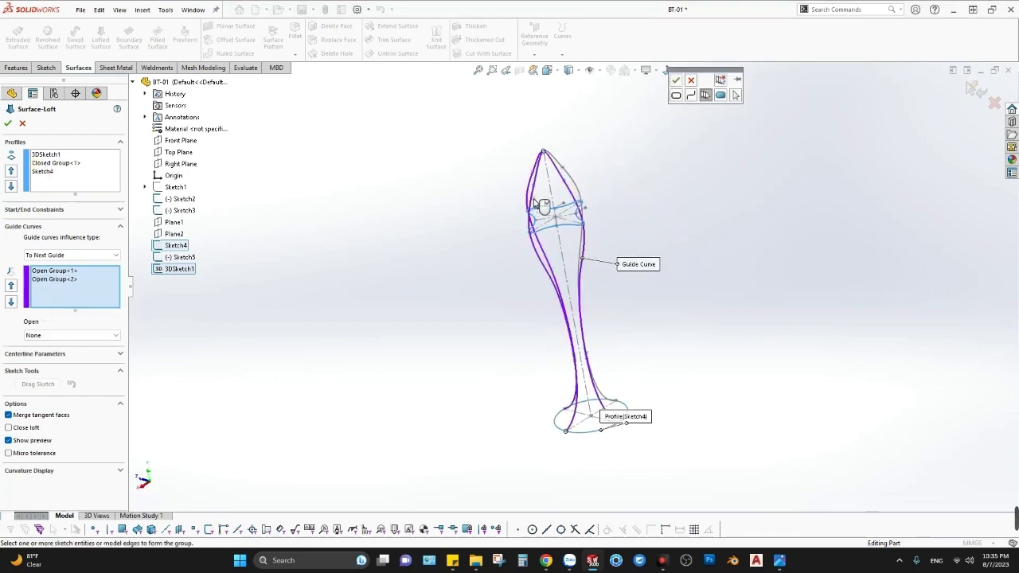
pyautogui.click(675, 80)
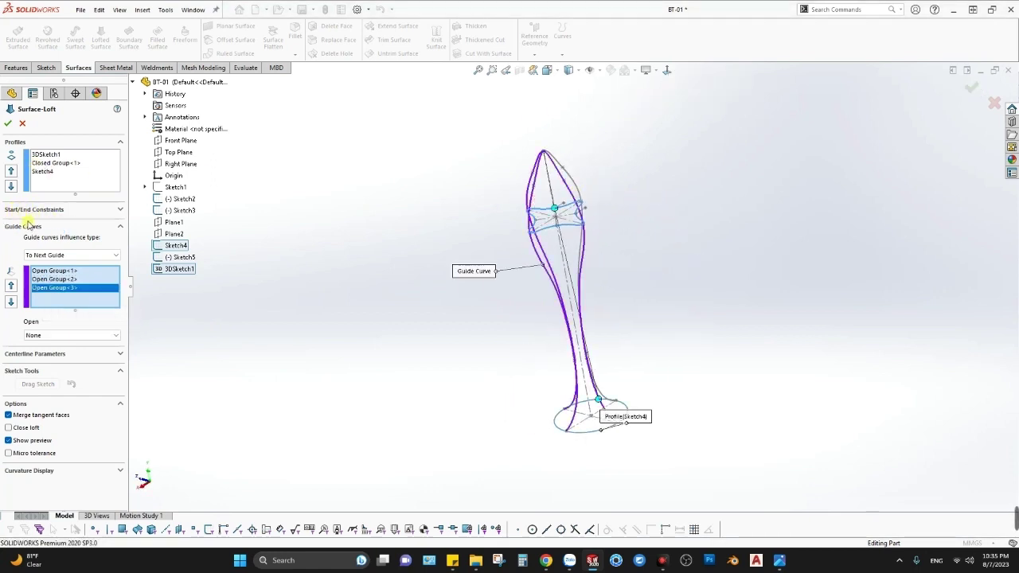
pyautogui.moveTo(751, 228); pyautogui.dragTo(475, 167, button='middle')
pyautogui.rightClick(560, 181)
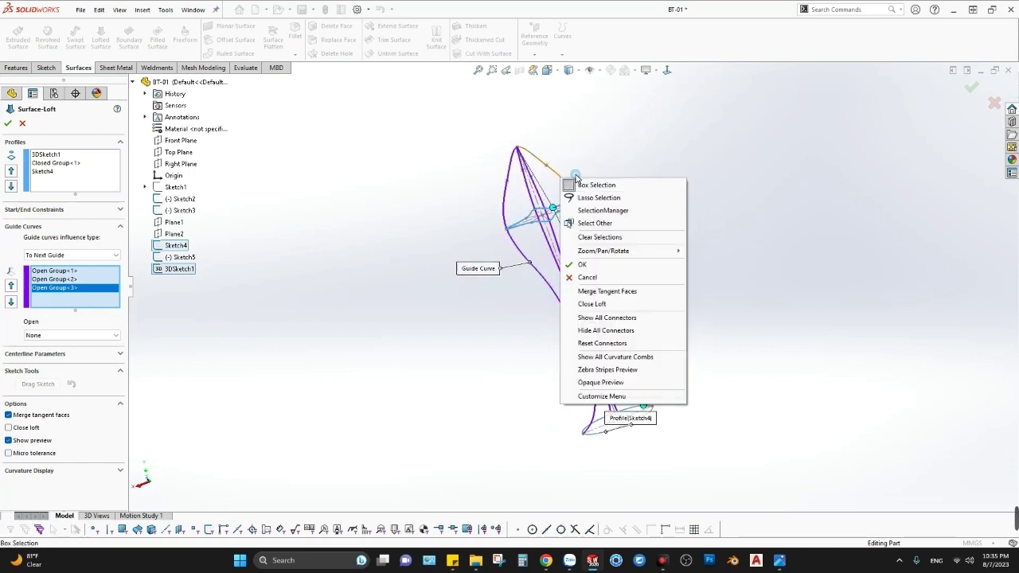
pyautogui.click(63, 307)
pyautogui.rightClick(64, 306)
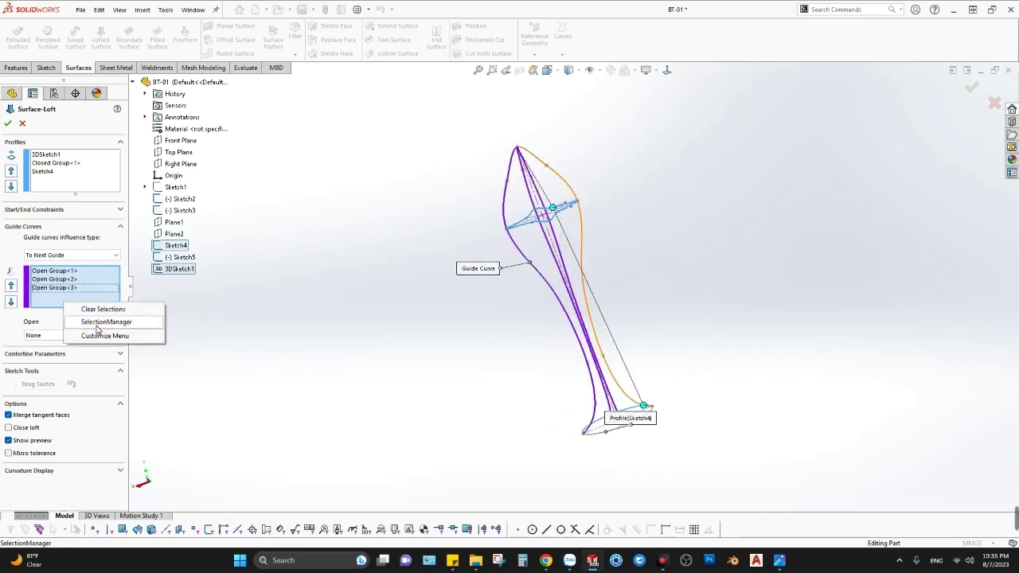
pyautogui.click(195, 320)
pyautogui.click(582, 212)
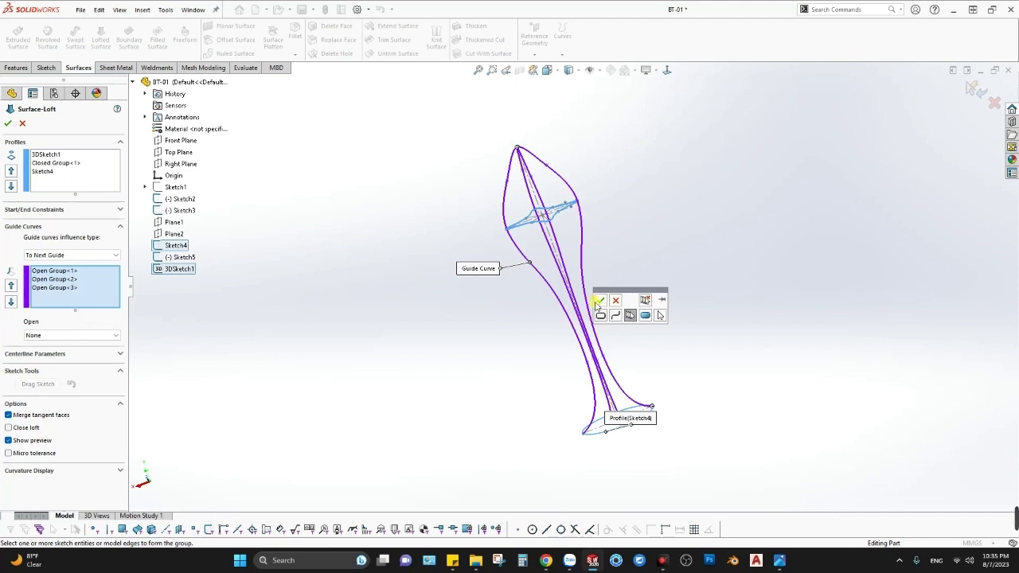
pyautogui.click(597, 305)
# Inspect the bulb and flared base of the preview, then accept Surface-Loft1.
pyautogui.moveTo(587, 300)
pyautogui.mouseDown(button='middle')
pyautogui.moveTo(677, 302)
pyautogui.moveTo(750, 285)
pyautogui.moveTo(789, 325)
pyautogui.mouseUp(button='middle')
pyautogui.scroll(-3, 596, 246)
pyautogui.moveTo(596, 246)
pyautogui.mouseDown(button='middle')
pyautogui.moveTo(644, 281)
pyautogui.moveTo(791, 297)
pyautogui.mouseUp(button='middle')
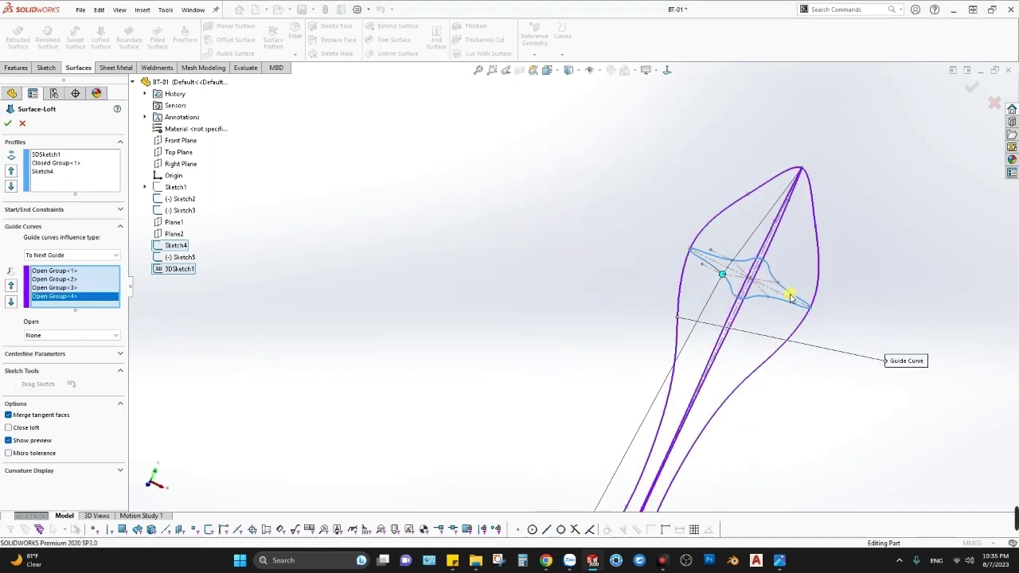
pyautogui.moveTo(723, 273); pyautogui.dragTo(672, 243, button='middle')
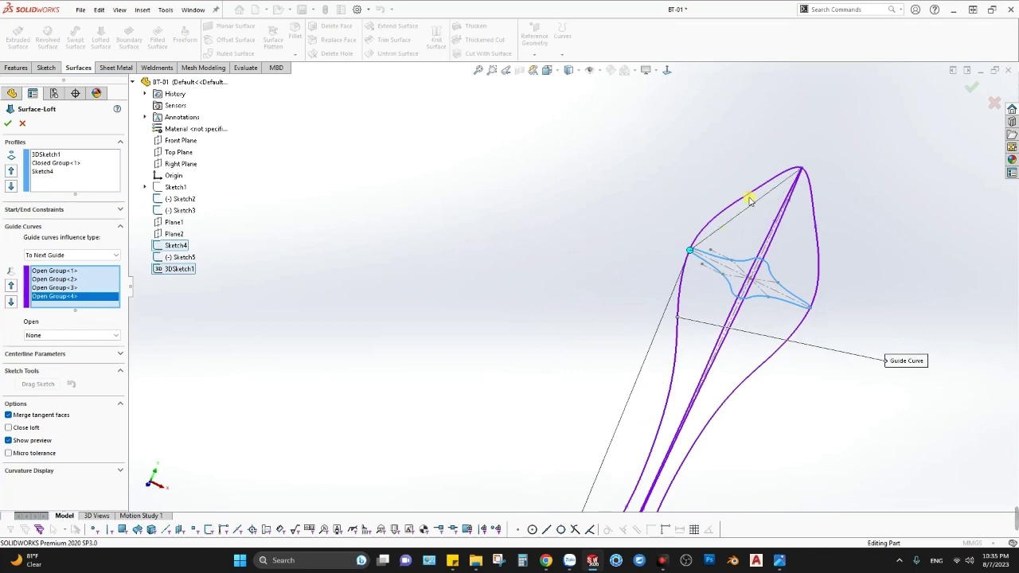
pyautogui.moveTo(748, 201)
pyautogui.mouseDown(button='middle')
pyautogui.moveTo(611, 448)
pyautogui.moveTo(568, 416)
pyautogui.moveTo(562, 430)
pyautogui.moveTo(553, 364)
pyautogui.moveTo(633, 119)
pyautogui.mouseUp(button='middle')
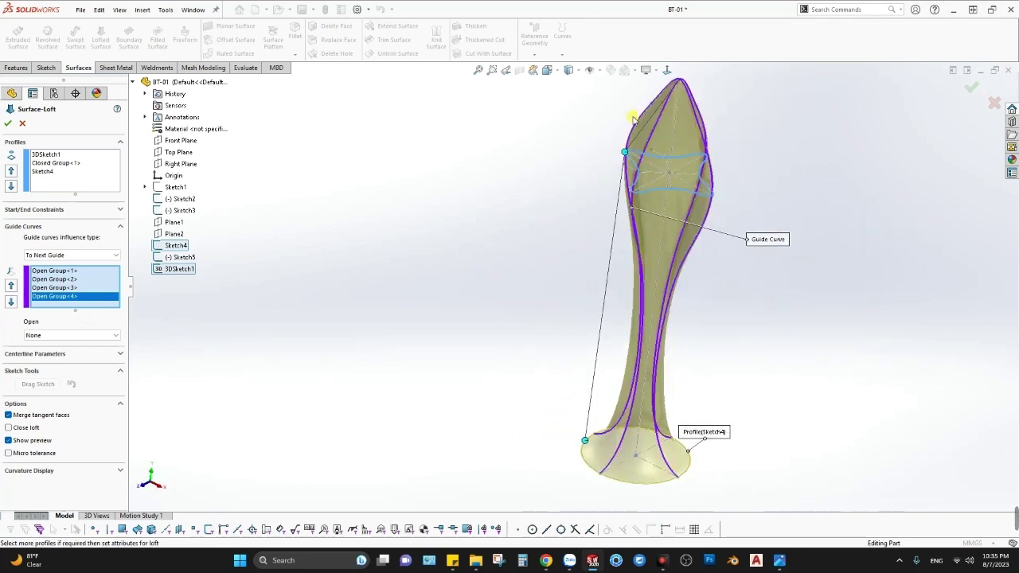
pyautogui.scroll(-2, 644, 200)
pyautogui.moveTo(643, 200)
pyautogui.mouseDown(button='middle')
pyautogui.moveTo(700, 193)
pyautogui.moveTo(700, 228)
pyautogui.moveTo(679, 115)
pyautogui.mouseUp(button='middle')
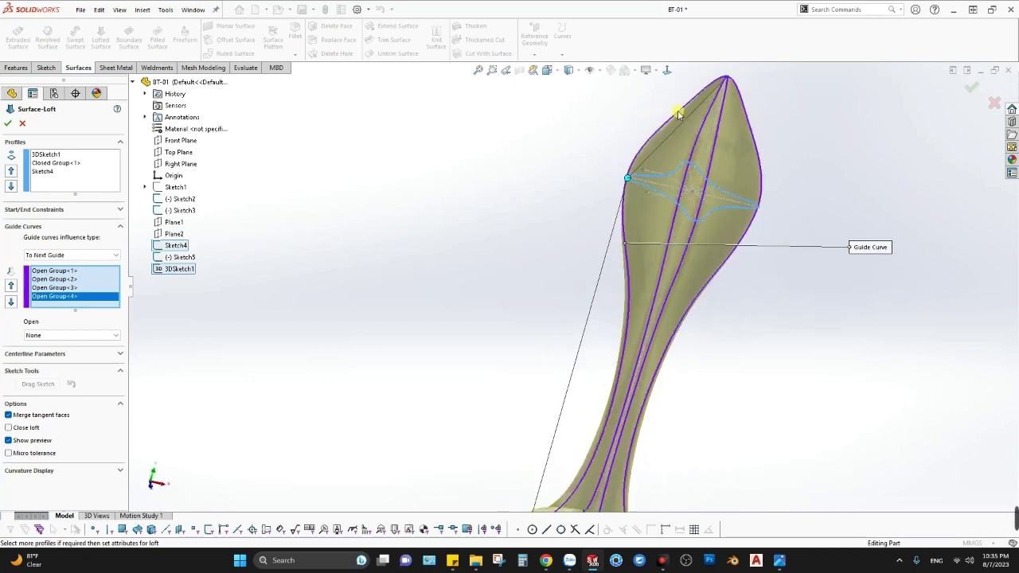
pyautogui.moveTo(559, 422); pyautogui.dragTo(548, 457, button='middle')
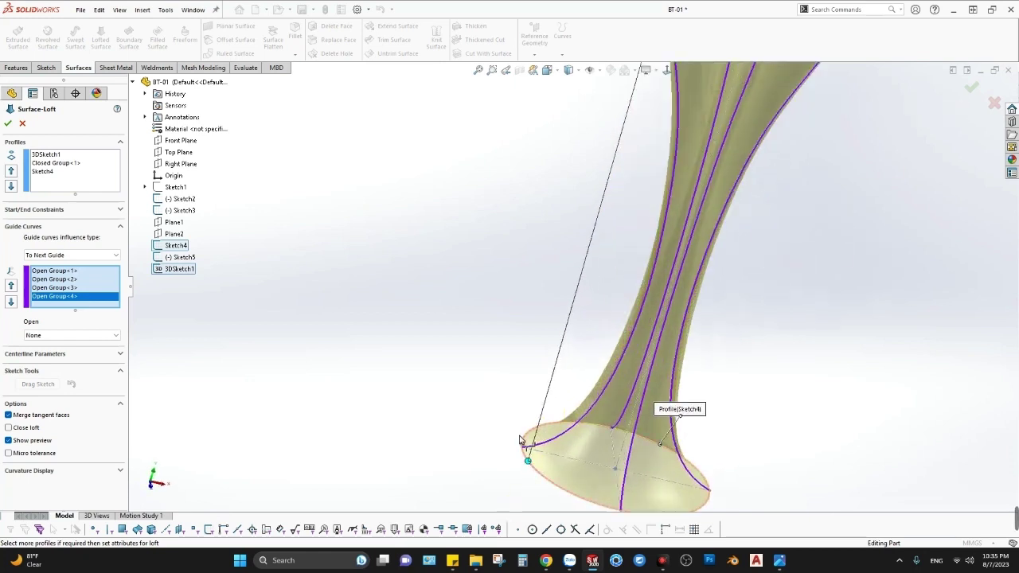
pyautogui.click(8, 124)
pyautogui.scroll(5, 596, 330)
pyautogui.moveTo(596, 330)
pyautogui.mouseDown(button='middle')
pyautogui.moveTo(570, 232)
pyautogui.moveTo(510, 210)
pyautogui.moveTo(544, 228)
pyautogui.moveTo(851, 201)
pyautogui.moveTo(900, 146)
pyautogui.moveTo(871, 37)
pyautogui.moveTo(806, 199)
pyautogui.moveTo(739, 211)
pyautogui.mouseUp(button='middle')
pyautogui.press('space')
pyautogui.click(480, 350)
pyautogui.press('space')
pyautogui.click(405, 399)
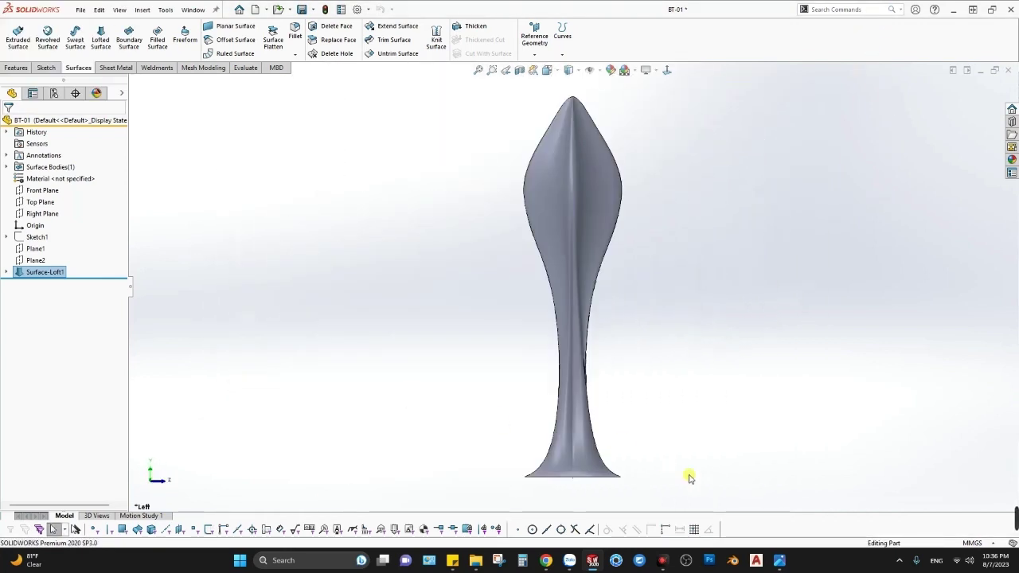
pyautogui.moveTo(690, 476)
pyautogui.mouseDown(button='middle')
pyautogui.moveTo(521, 391)
pyautogui.moveTo(316, 377)
pyautogui.moveTo(395, 398)
pyautogui.moveTo(419, 421)
pyautogui.moveTo(417, 356)
pyautogui.moveTo(397, 394)
pyautogui.mouseUp(button='middle')
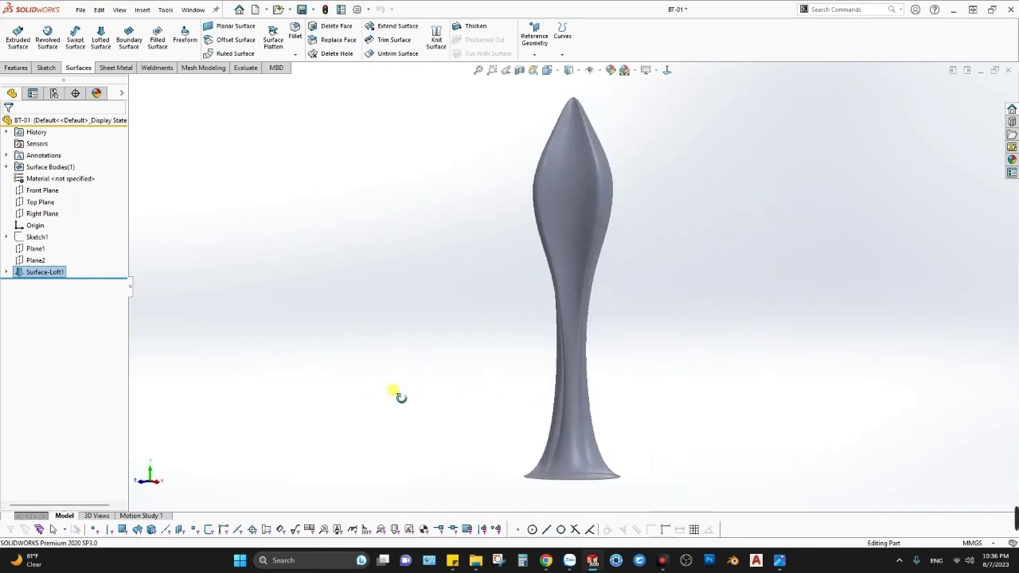
pyautogui.press('space')
pyautogui.click(436, 377)
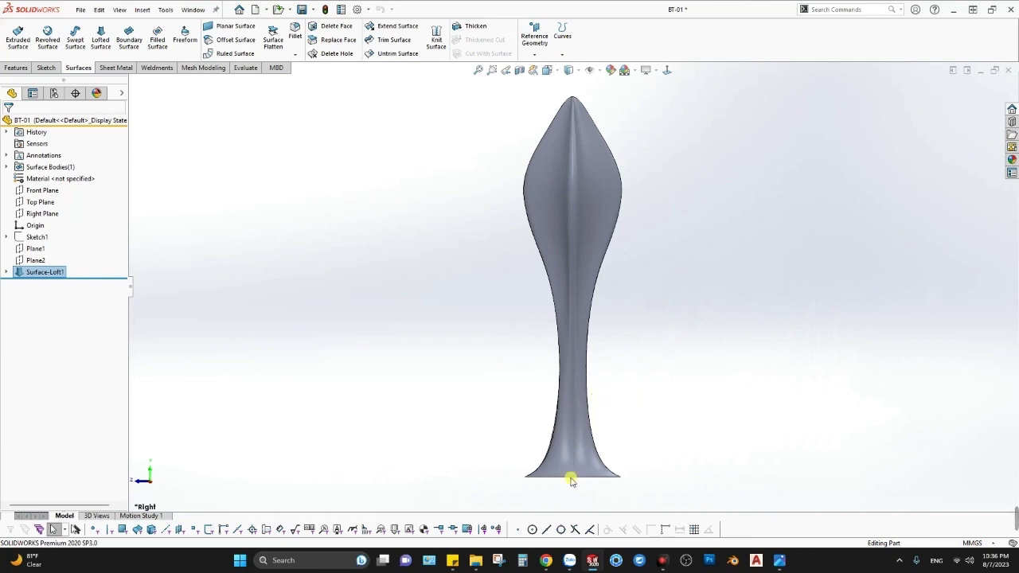
pyautogui.rightClick(32, 236)
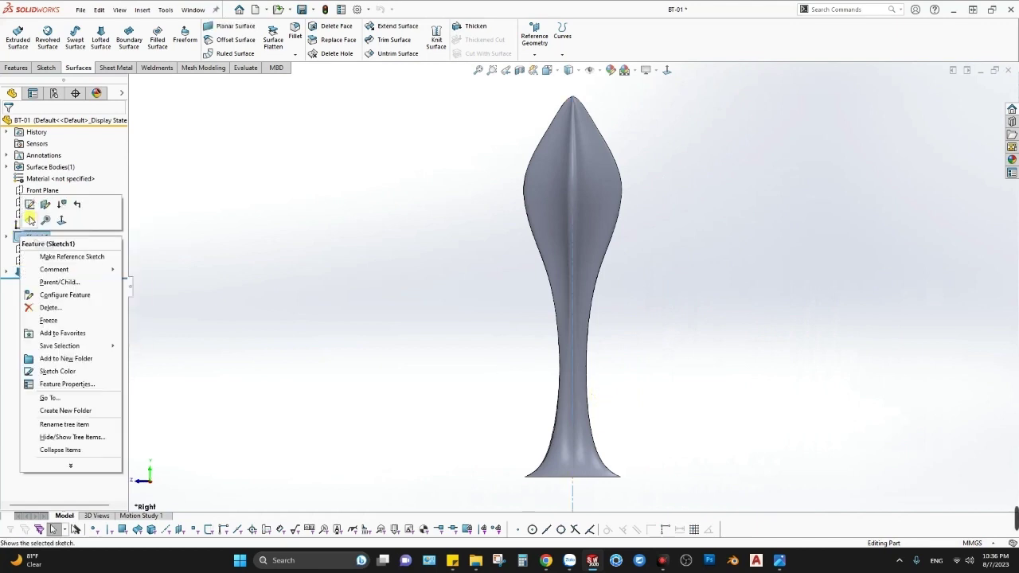
pyautogui.click(29, 214)
pyautogui.click(994, 102)
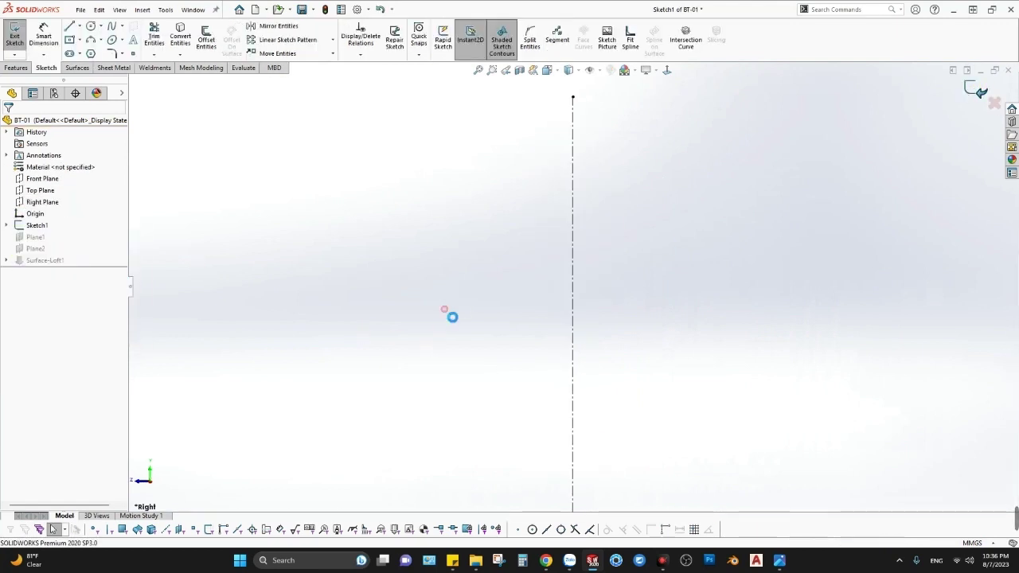
pyautogui.rightClick(32, 239)
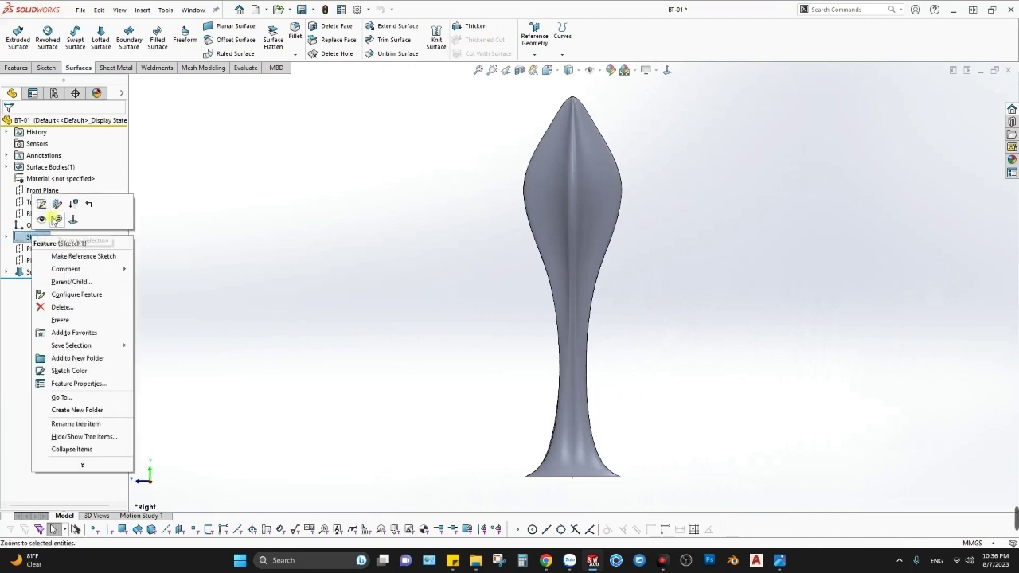
pyautogui.click(26, 220)
pyautogui.press('f')
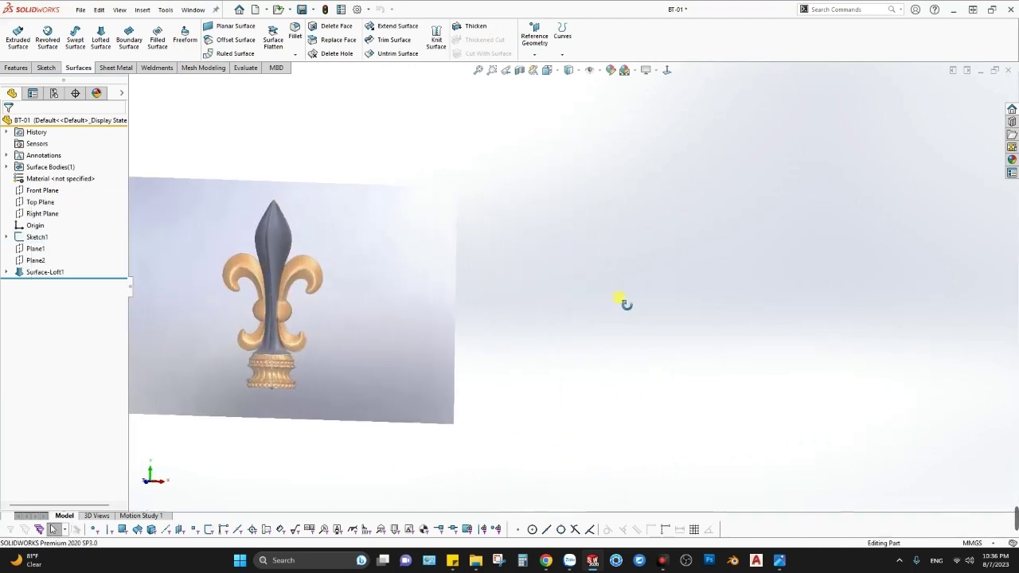
pyautogui.hotkey('ctrl', '1')
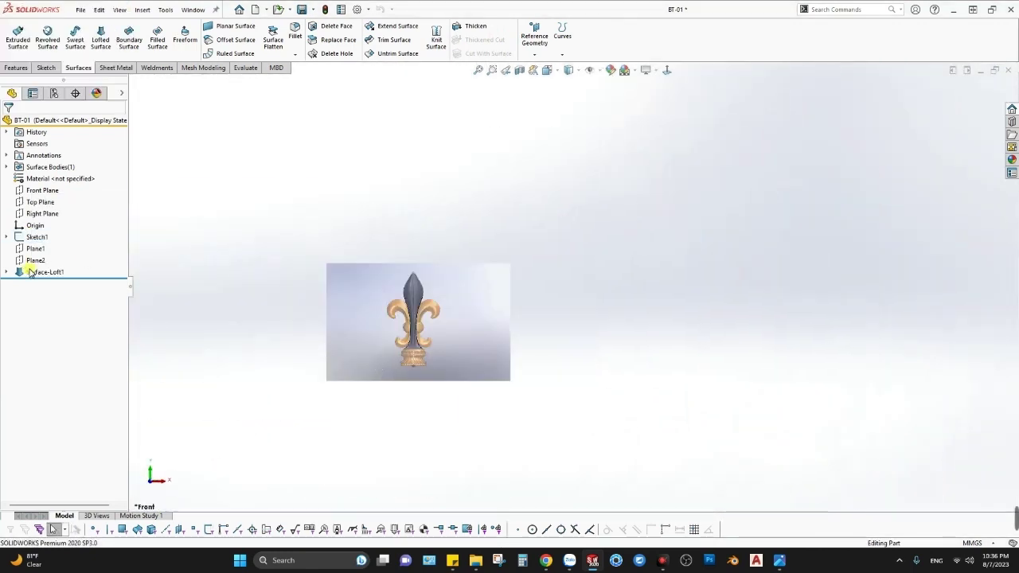
pyautogui.rightClick(44, 272)
pyautogui.click(49, 252)
pyautogui.scroll(-3, 456, 332)
pyautogui.scroll(-5, 456, 333)
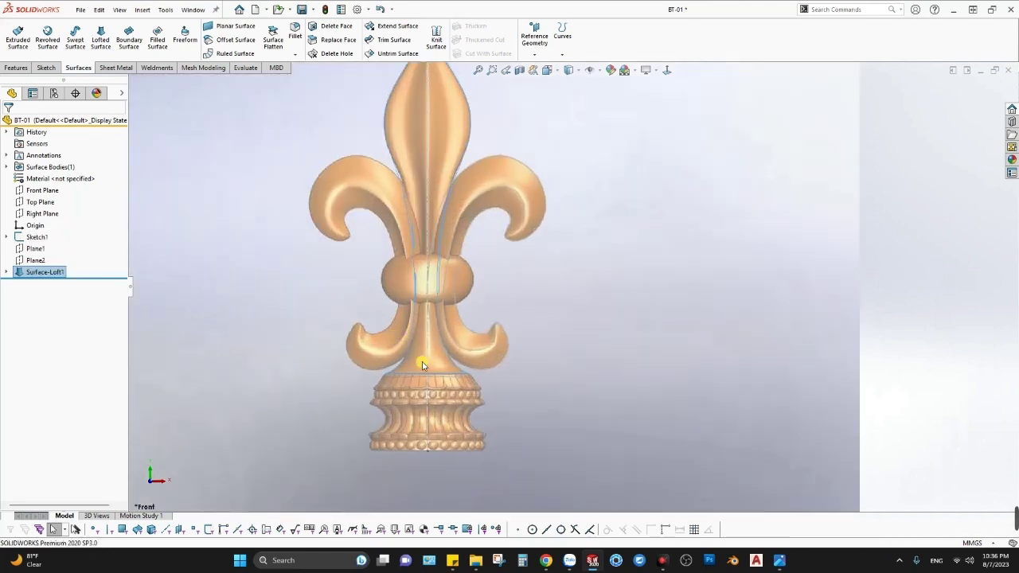
pyautogui.scroll(-2, 445, 354)
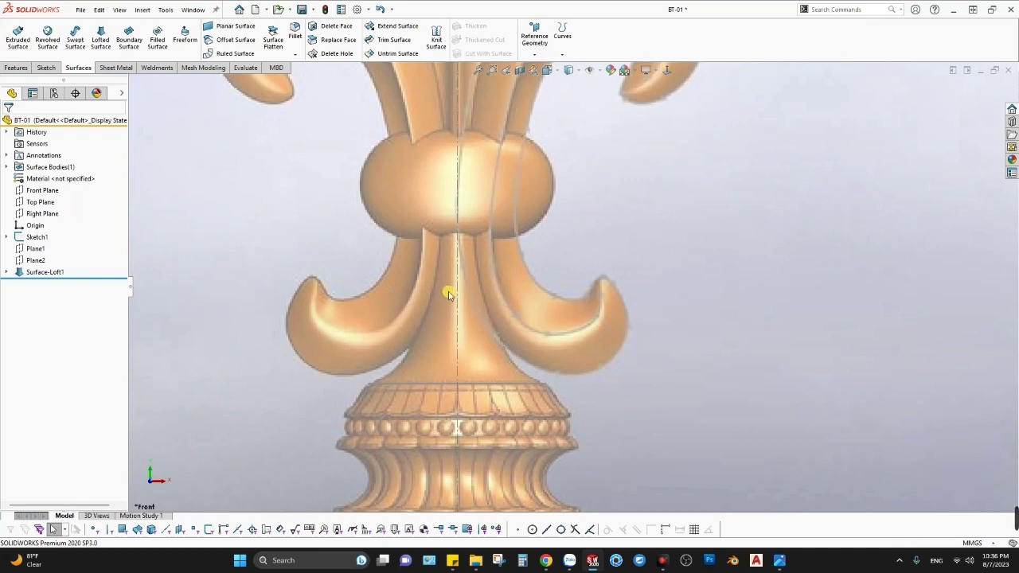
pyautogui.scroll(3, 449, 295)
pyautogui.scroll(2, 519, 216)
pyautogui.scroll(-2, 544, 264)
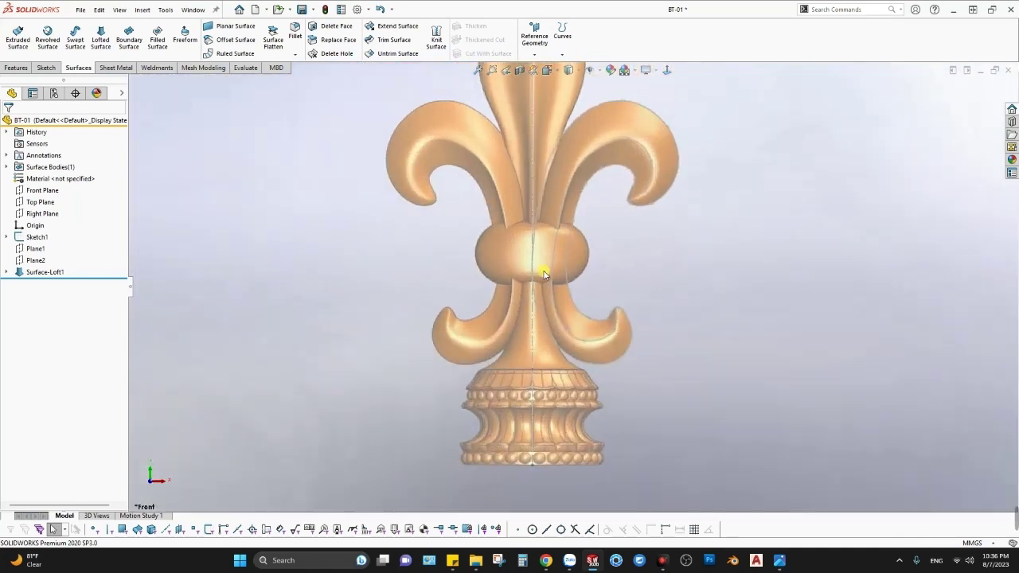
pyautogui.scroll(-1, 550, 340)
pyautogui.scroll(-1, 552, 342)
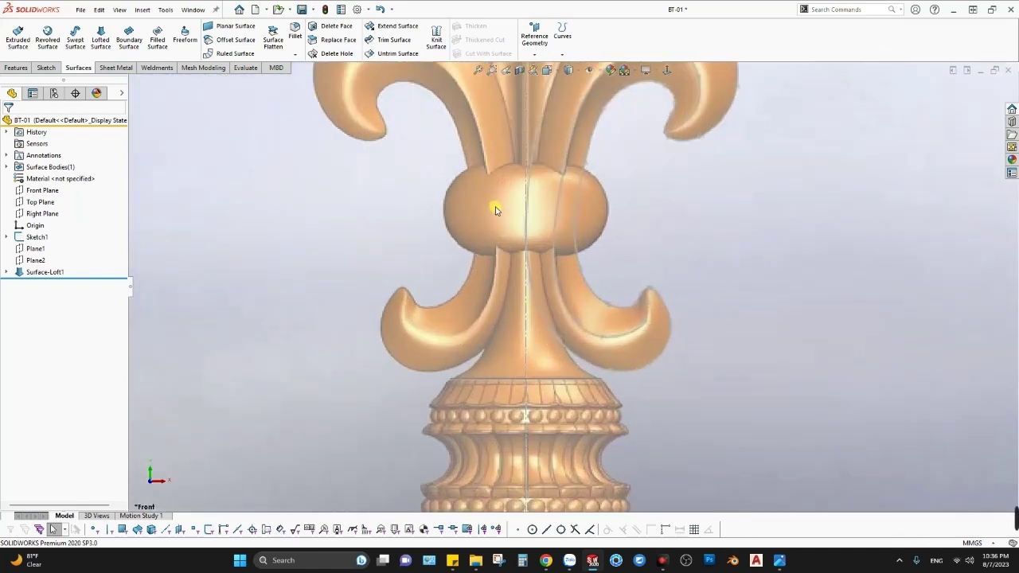
pyautogui.scroll(2, 495, 209)
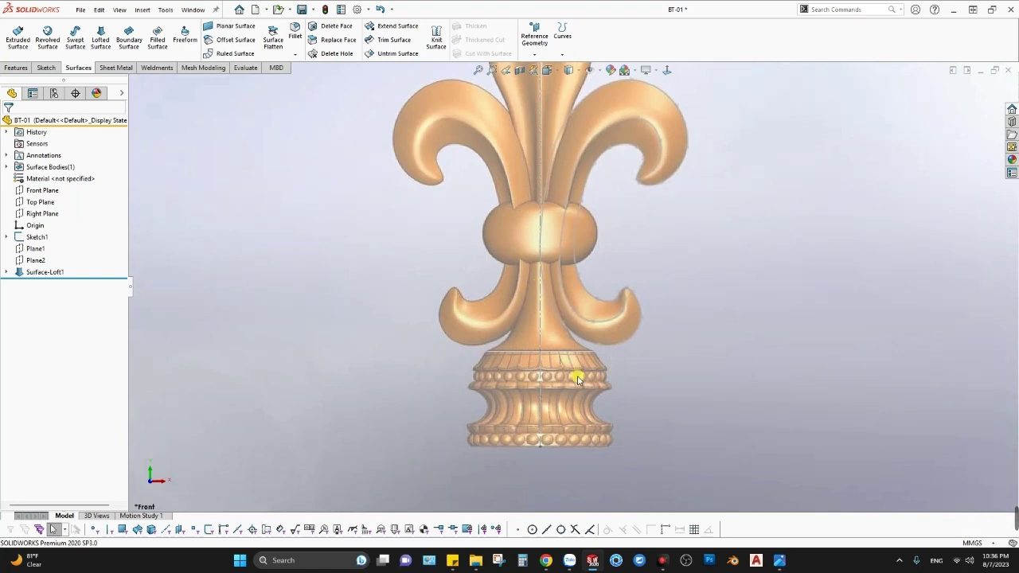
pyautogui.scroll(-3, 549, 207)
pyautogui.scroll(-2, 555, 413)
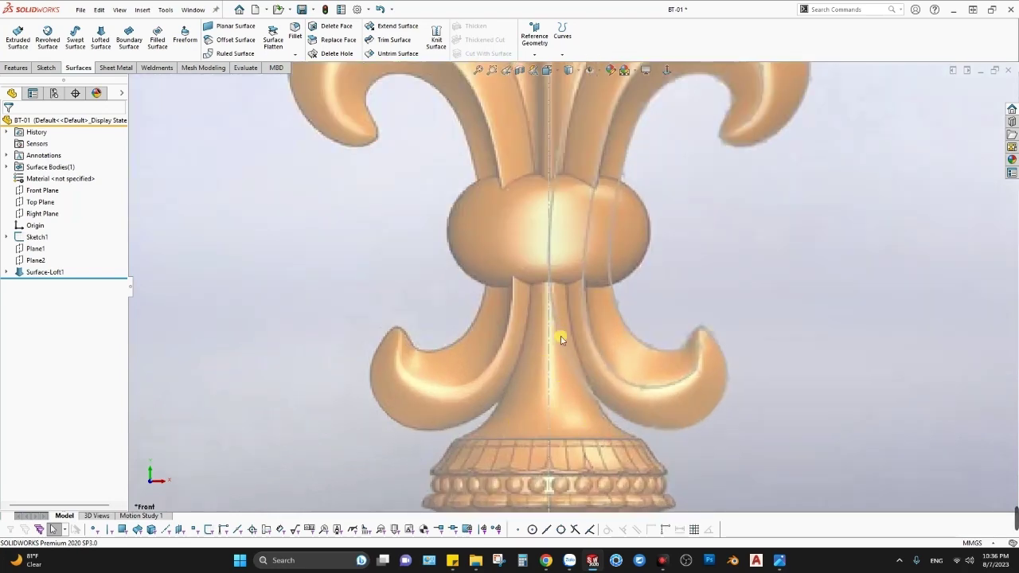
pyautogui.press('f')
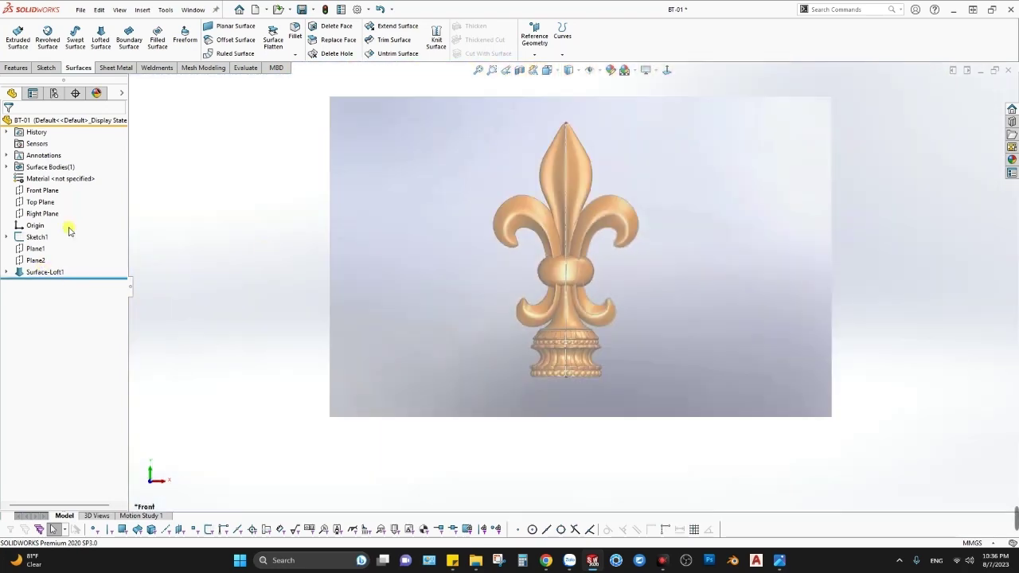
# Hide the Sketch1 fleur-de-lis reference and show Surface-Loft1.
pyautogui.rightClick(26, 238)
pyautogui.click(107, 274)
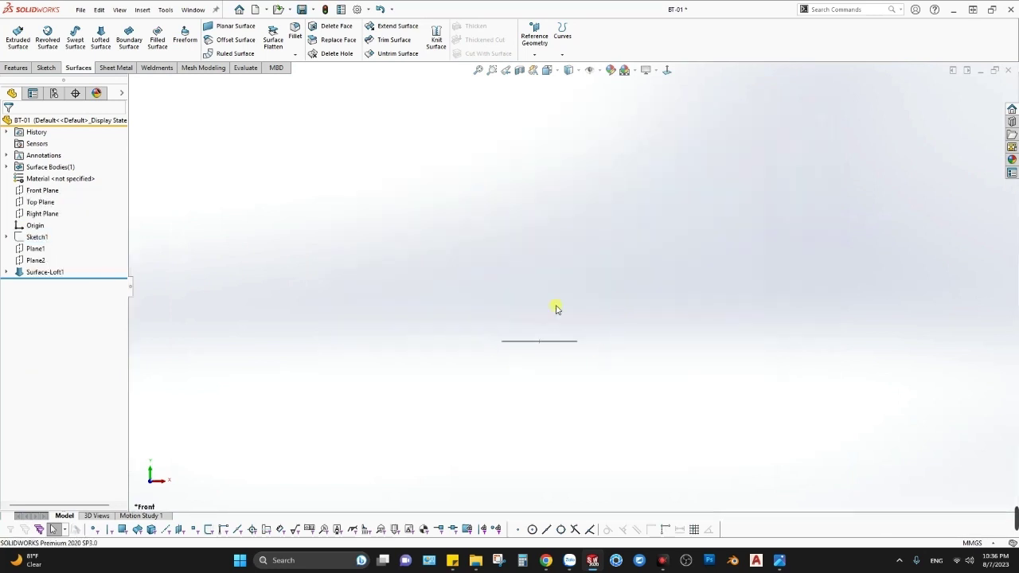
pyautogui.rightClick(27, 274)
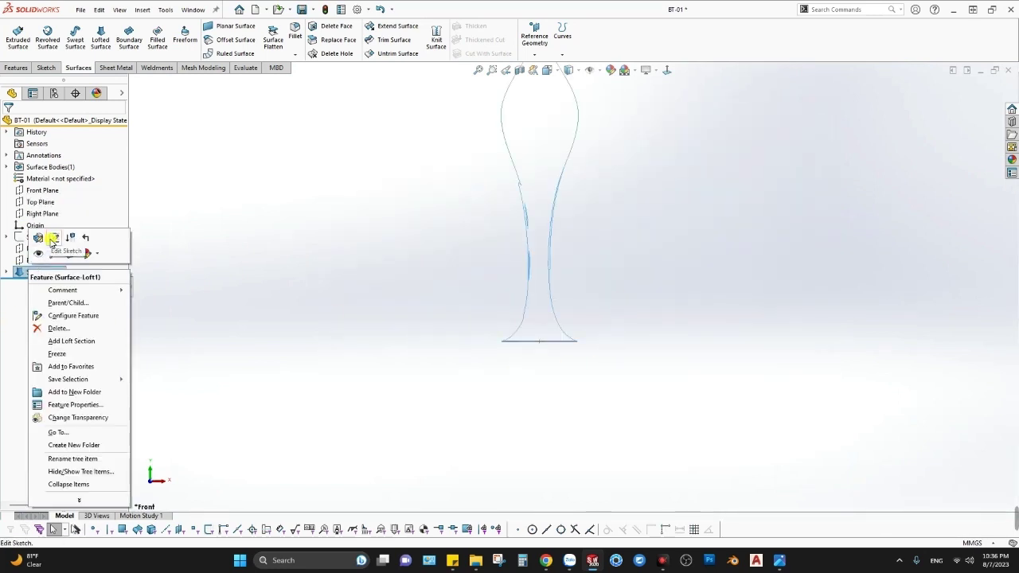
pyautogui.click(38, 253)
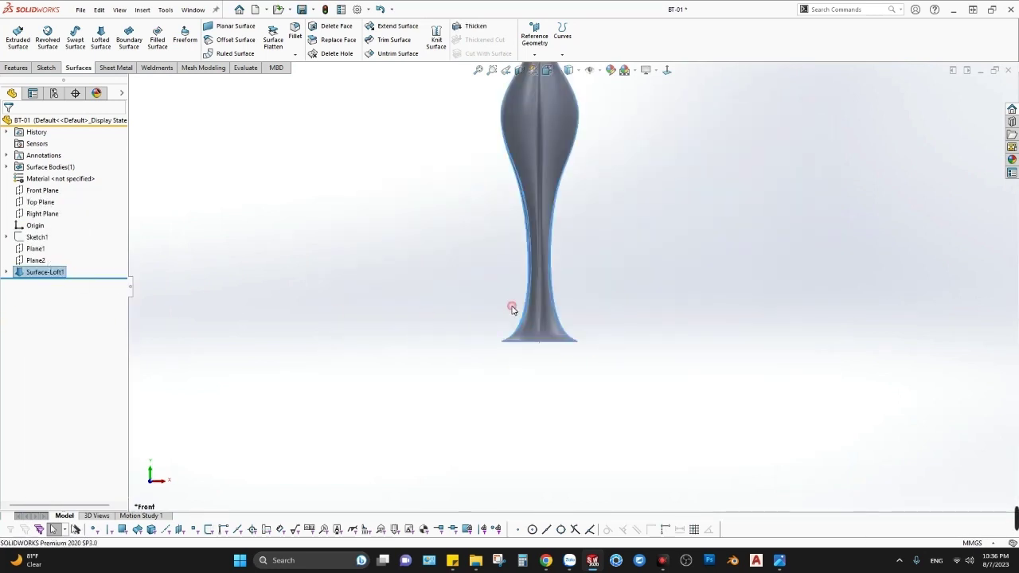
pyautogui.scroll(-3, 514, 307)
pyautogui.moveTo(551, 340)
pyautogui.mouseDown(button='middle')
pyautogui.moveTo(563, 271)
pyautogui.moveTo(605, 266)
pyautogui.moveTo(454, 272)
pyautogui.moveTo(467, 303)
pyautogui.moveTo(598, 252)
pyautogui.moveTo(485, 216)
pyautogui.moveTo(285, 239)
pyautogui.moveTo(326, 254)
pyautogui.moveTo(227, 266)
pyautogui.moveTo(570, 257)
pyautogui.moveTo(633, 273)
pyautogui.moveTo(614, 303)
pyautogui.moveTo(569, 305)
pyautogui.mouseUp(button='middle')
# View the loft from the Back and compare it with the reference photo.
pyautogui.press('space')
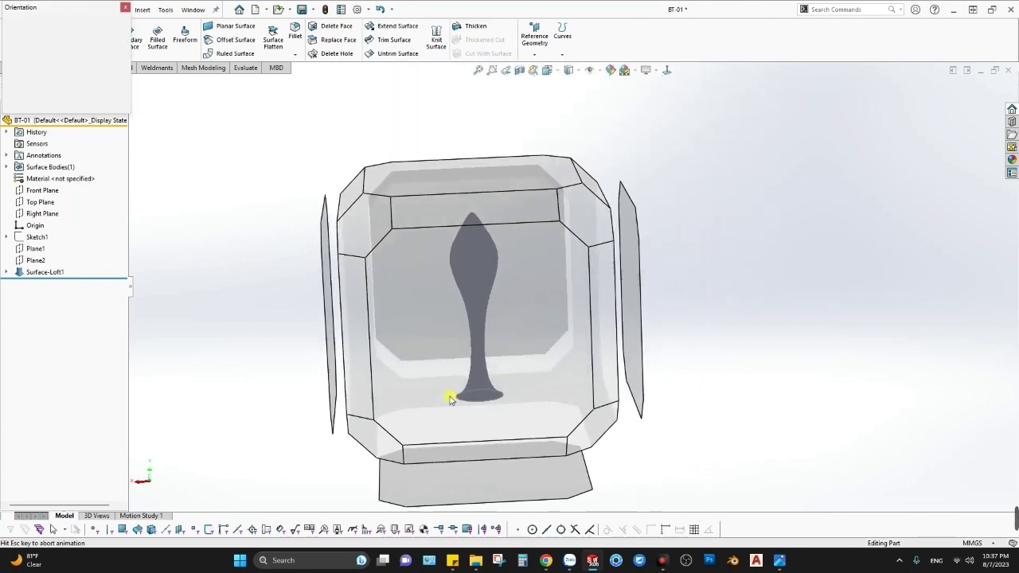
pyautogui.click(448, 398)
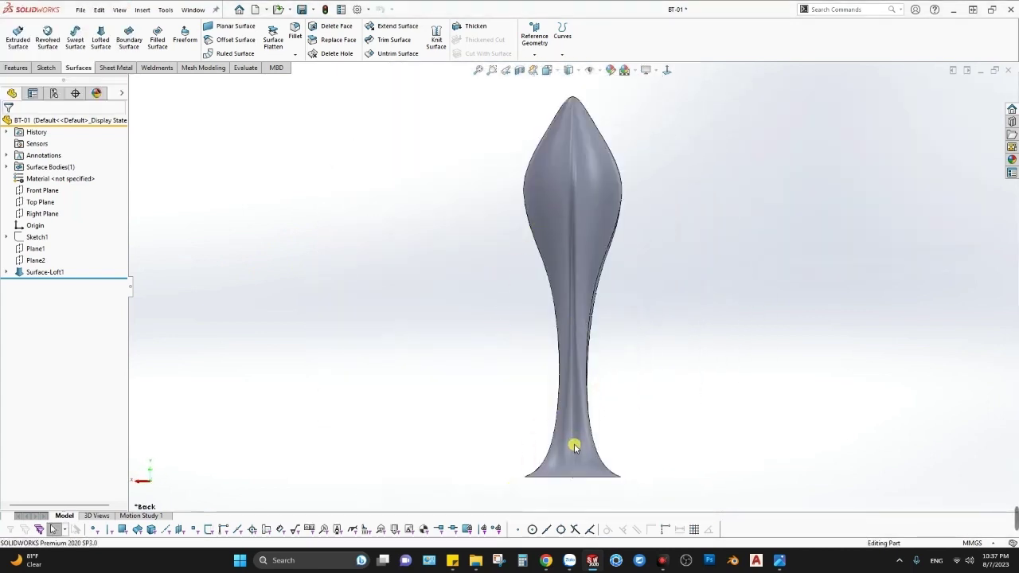
pyautogui.scroll(-2, 575, 447)
pyautogui.click(576, 382)
pyautogui.scroll(1, 577, 367)
pyautogui.scroll(1, 539, 252)
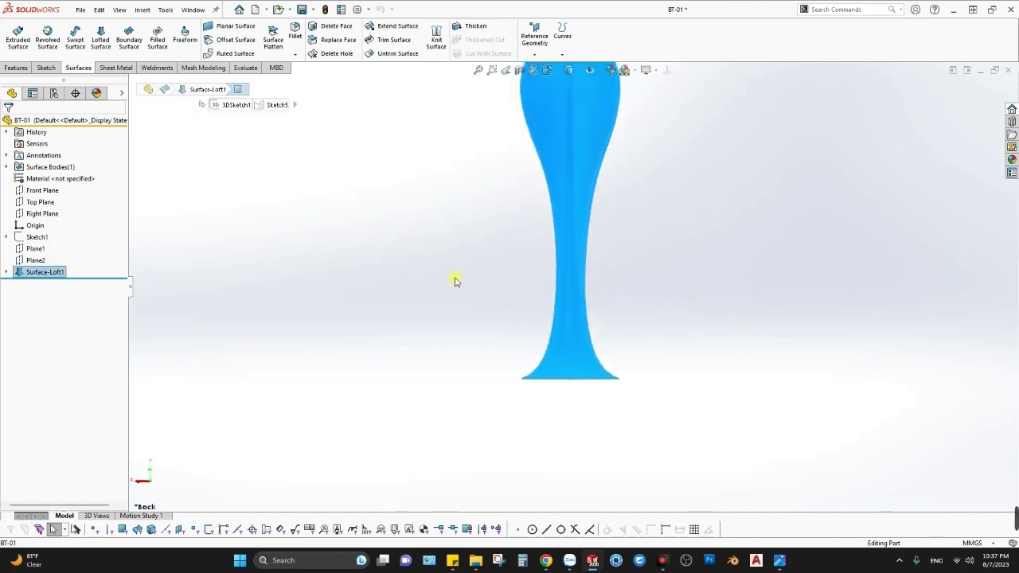
pyautogui.hotkey('alt', 'Tab')
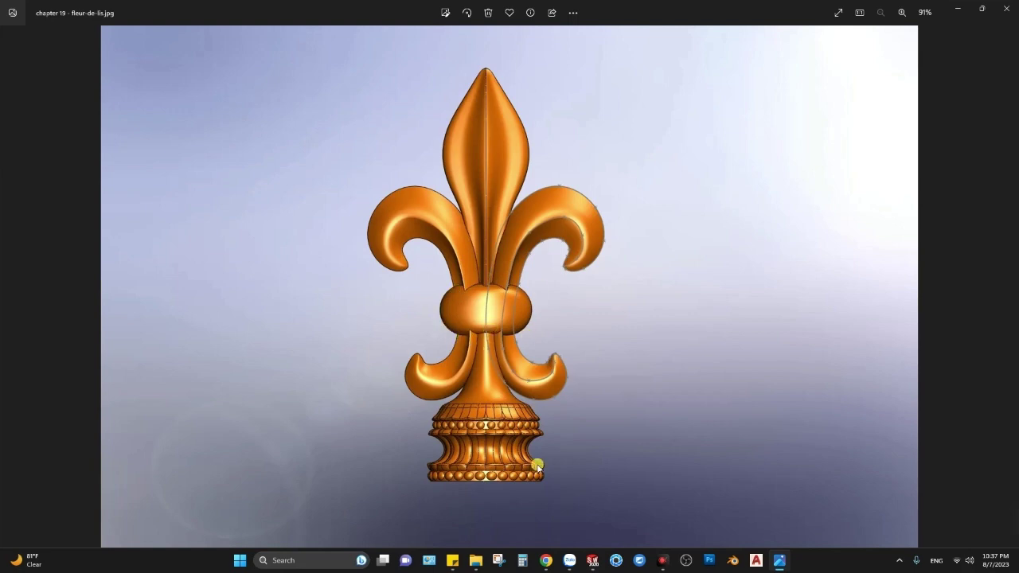
pyautogui.hotkey('alt', 'Tab')
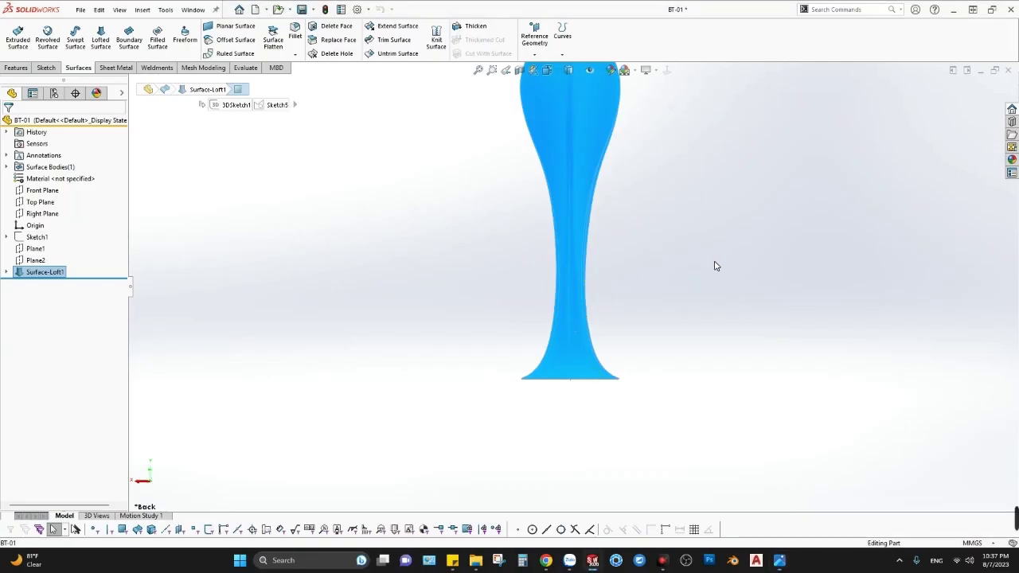
# Expand Surface-Loft1 and open its 3DSketch1 for editing.
pyautogui.click(613, 329)
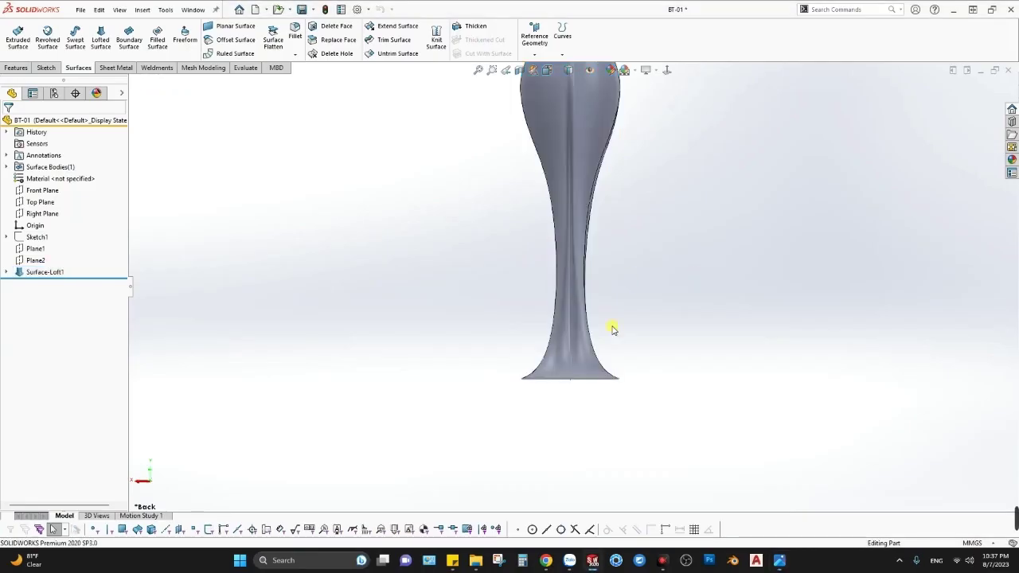
pyautogui.click(7, 273)
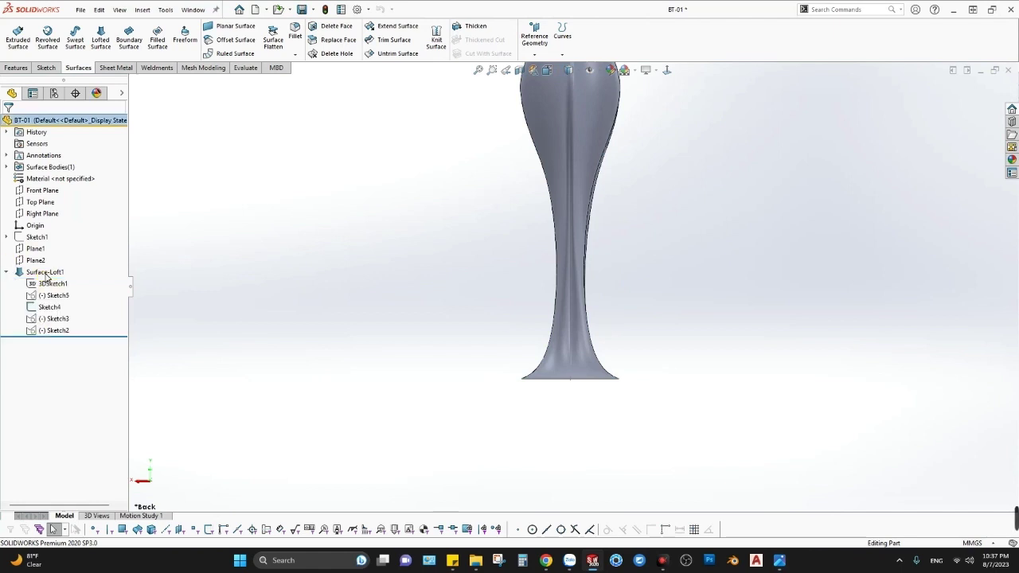
pyautogui.click(46, 273)
pyautogui.click(48, 284)
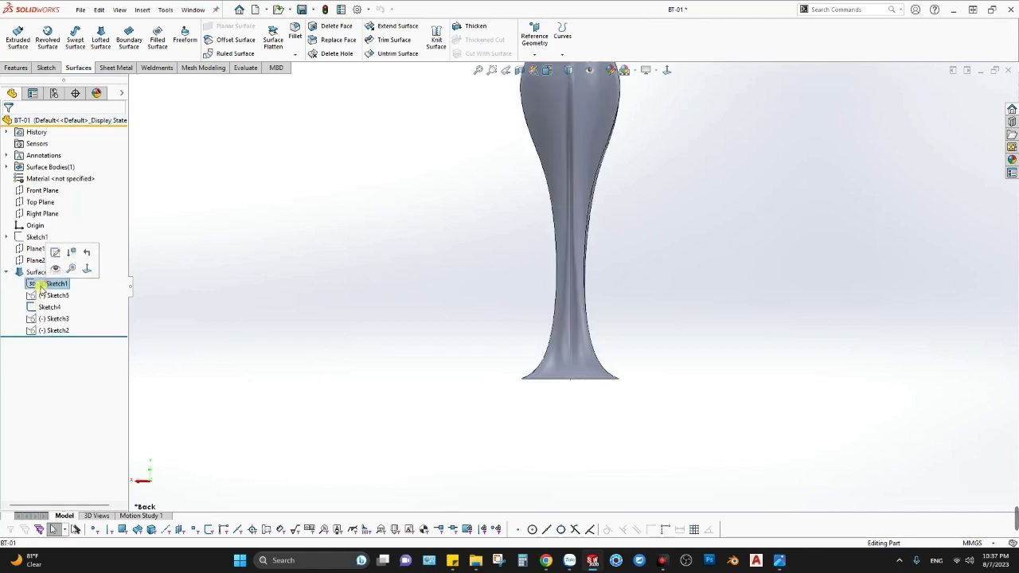
pyautogui.click(37, 275)
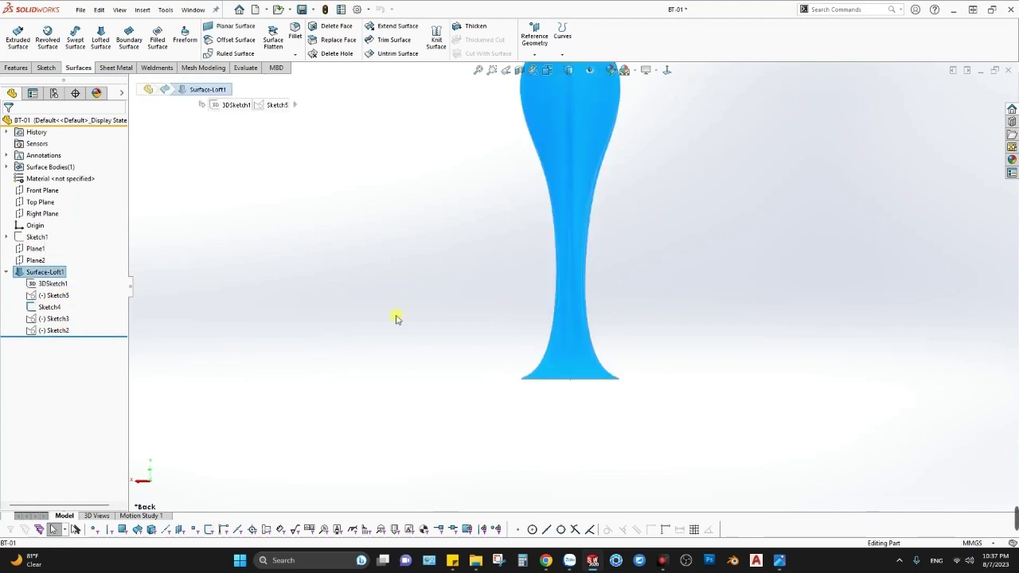
pyautogui.rightClick(43, 284)
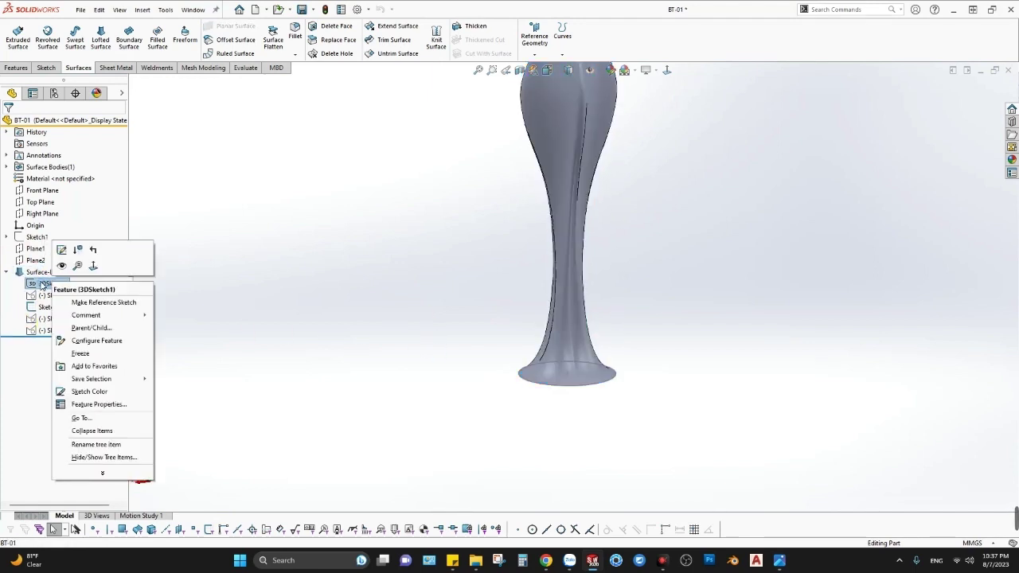
pyautogui.click(62, 252)
# Delete the Surface-Loft1 feature, keeping its profile and guide sketches.
pyautogui.scroll(-2, 608, 294)
pyautogui.scroll(-1, 610, 313)
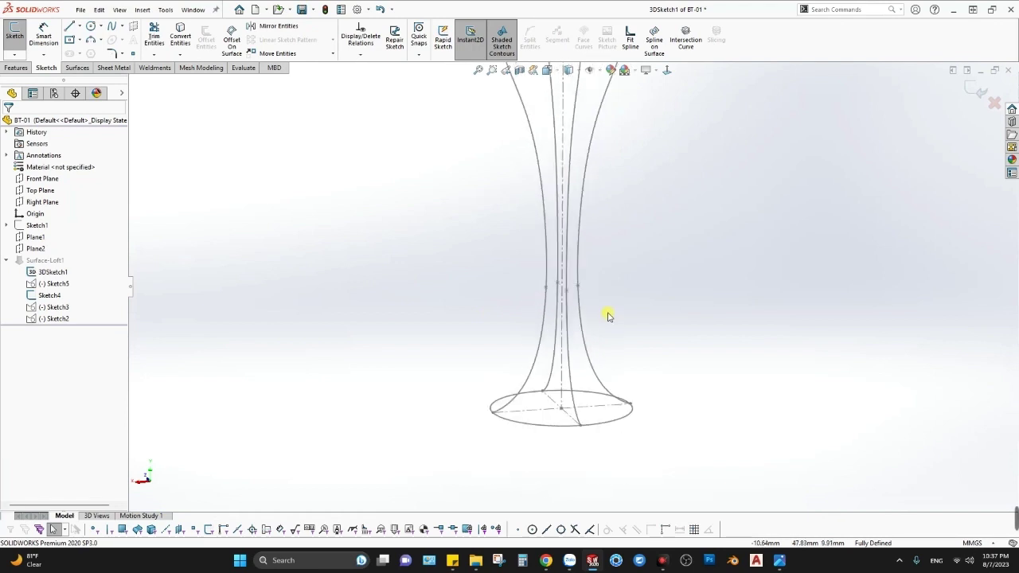
pyautogui.scroll(5, 601, 265)
pyautogui.scroll(-2, 590, 279)
pyautogui.scroll(-2, 542, 330)
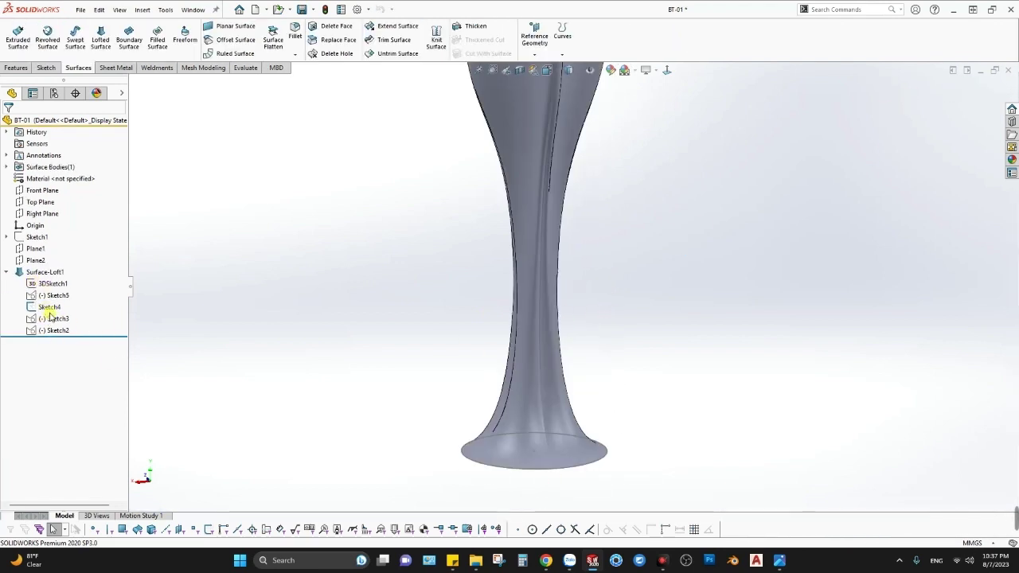
pyautogui.click(40, 273)
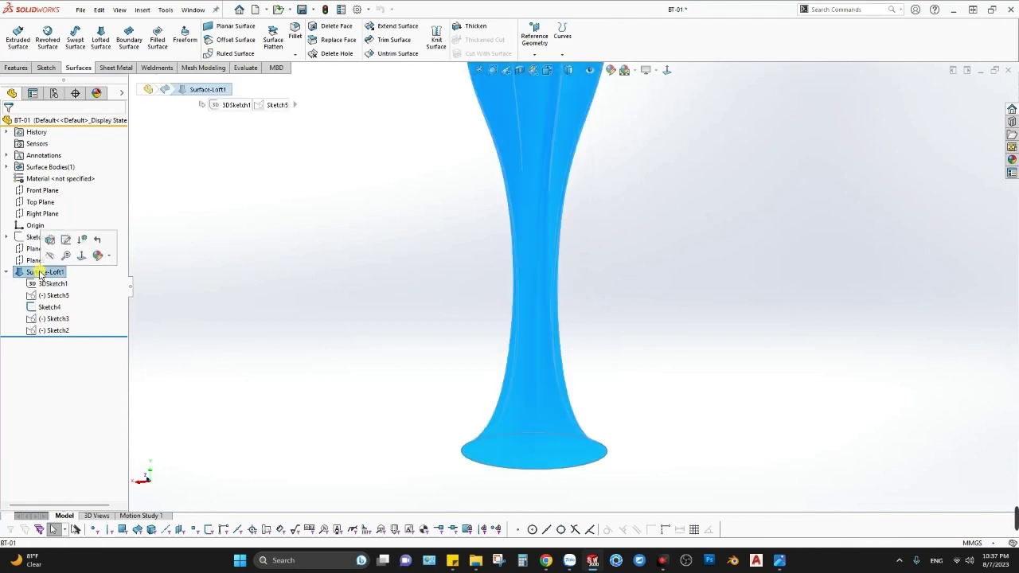
pyautogui.press('Delete')
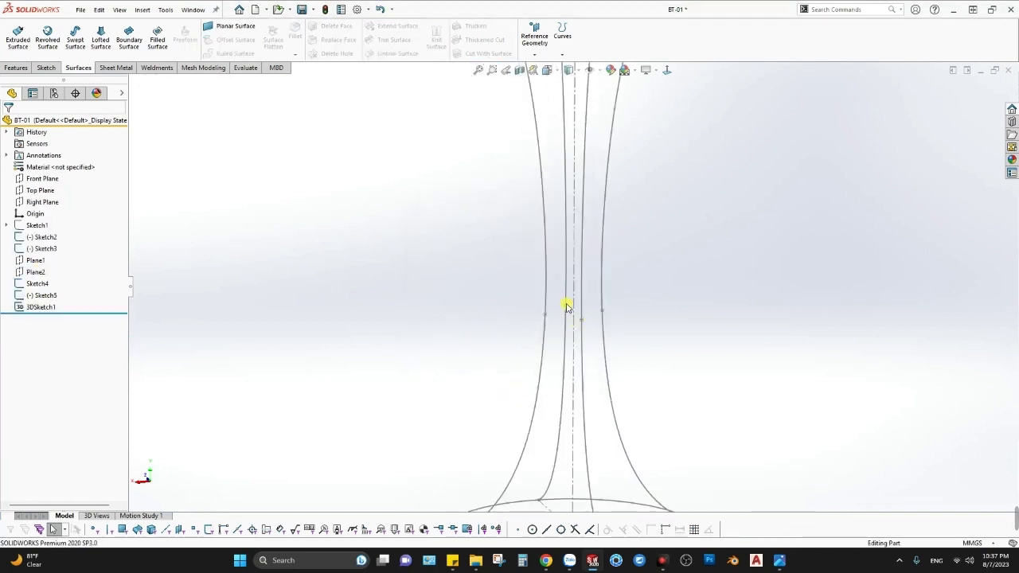
# Start a new 3D sketch instead of a plane-based sketch.
pyautogui.click(49, 69)
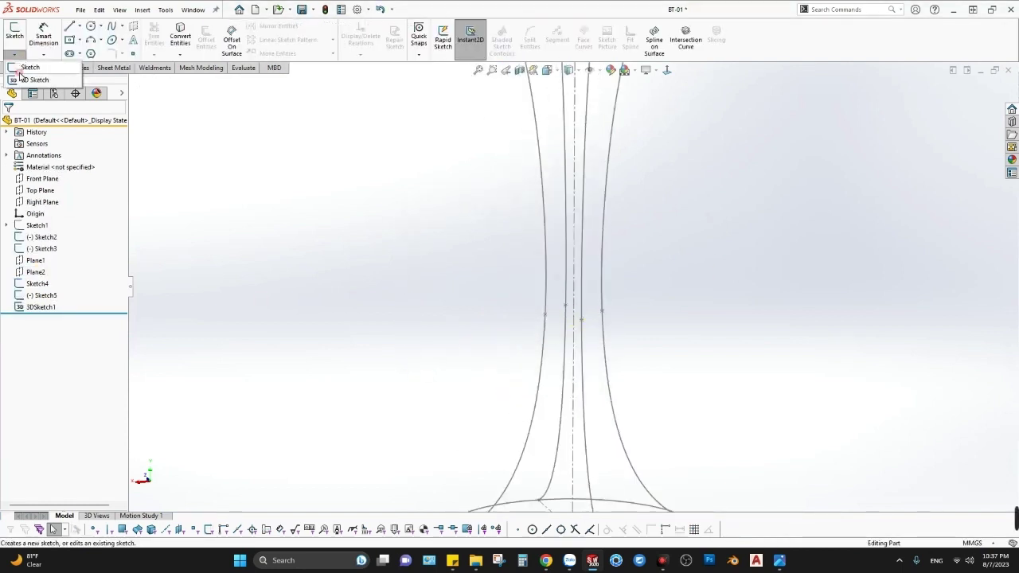
pyautogui.click(92, 26)
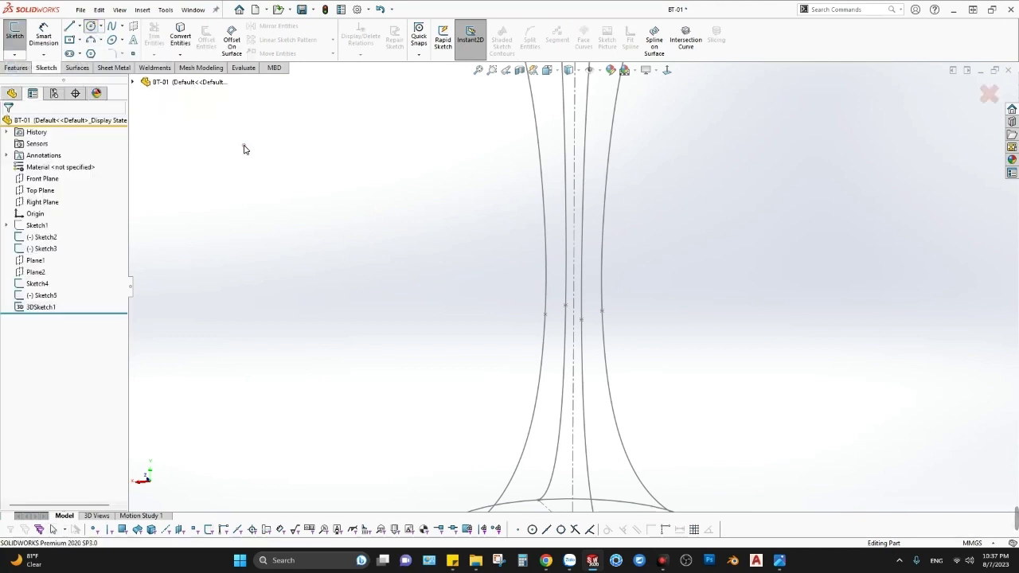
pyautogui.click(8, 122)
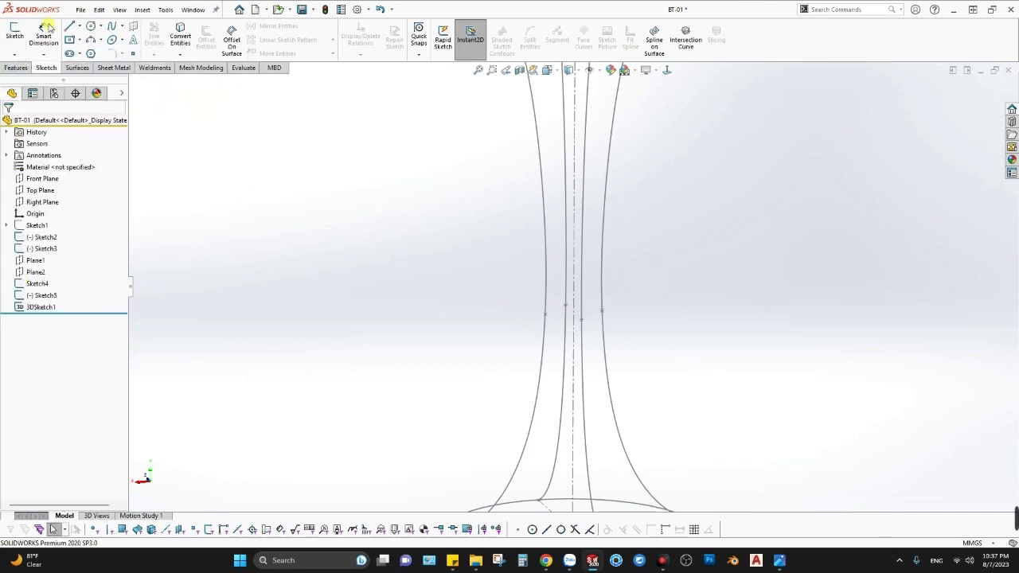
pyautogui.click(14, 54)
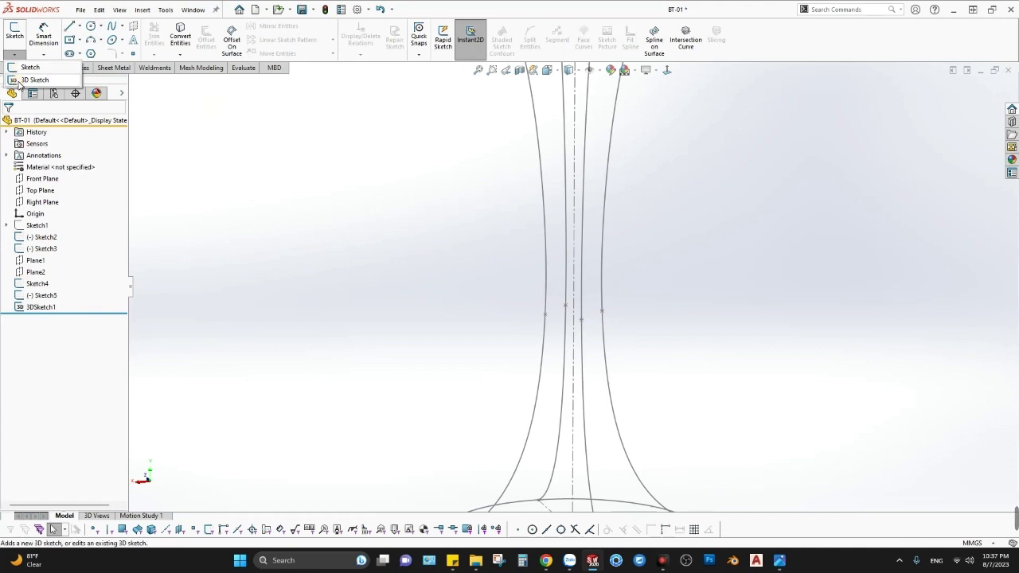
pyautogui.click(19, 83)
# Draw a perimeter circle through three guide-curve points at the stem's waist, then exit.
pyautogui.click(93, 27)
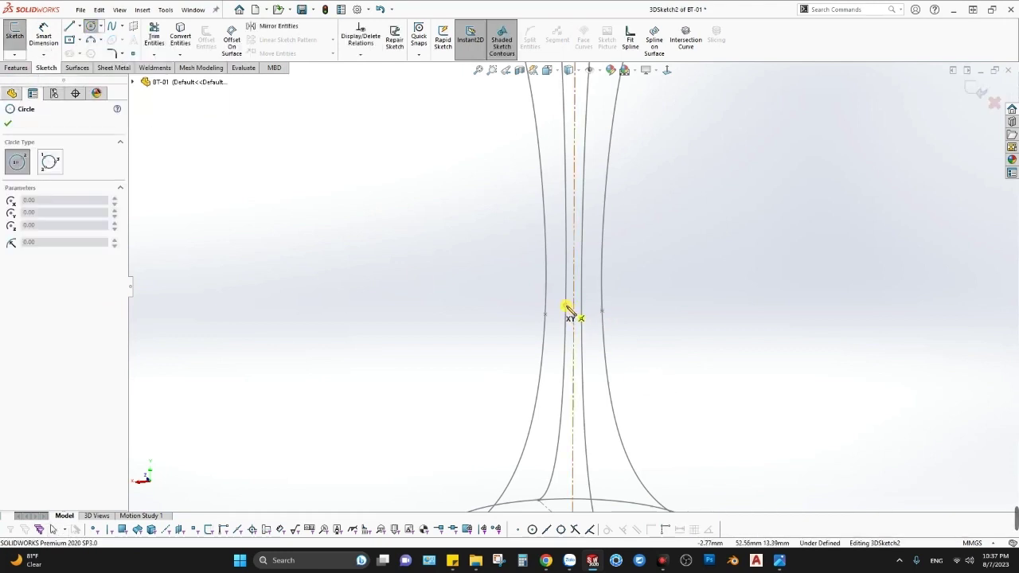
pyautogui.click(49, 162)
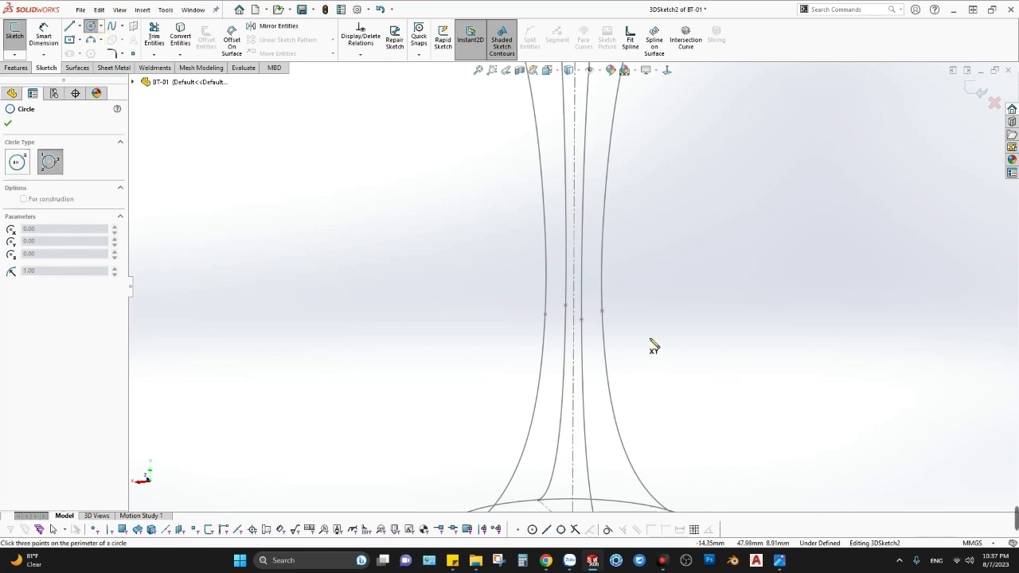
pyautogui.click(564, 307)
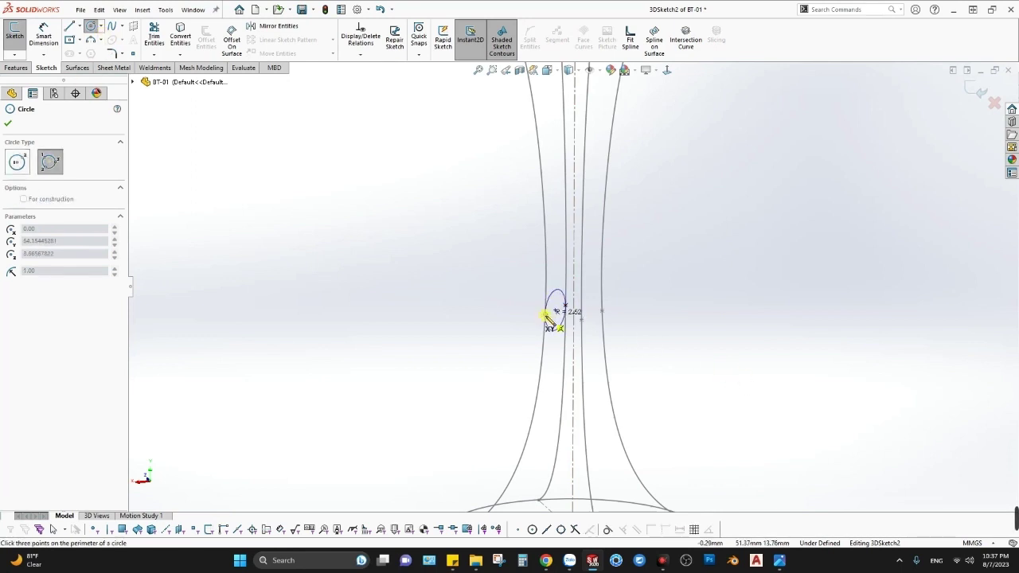
pyautogui.click(593, 318)
pyautogui.click(613, 319)
pyautogui.press('Escape')
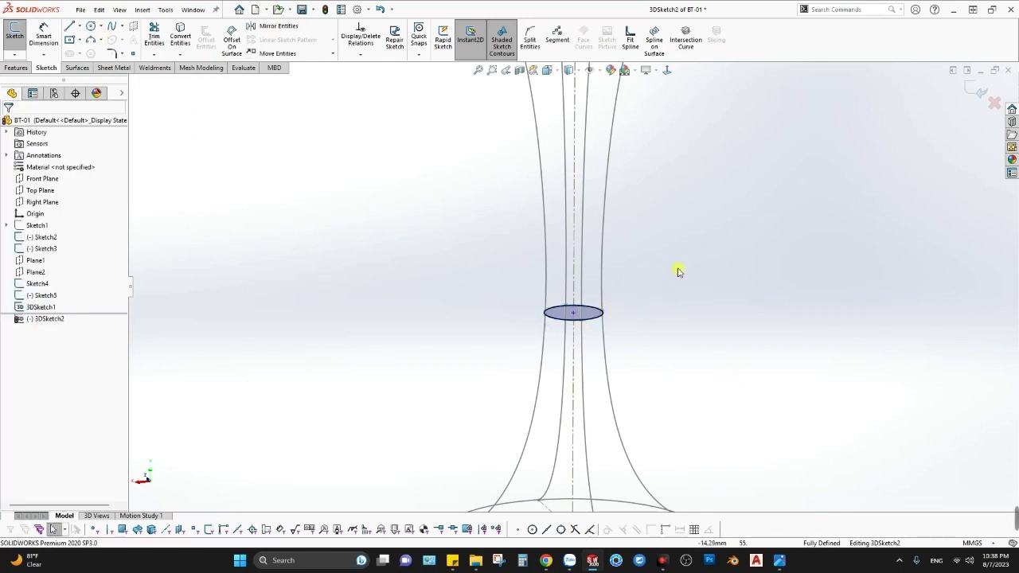
pyautogui.click(978, 91)
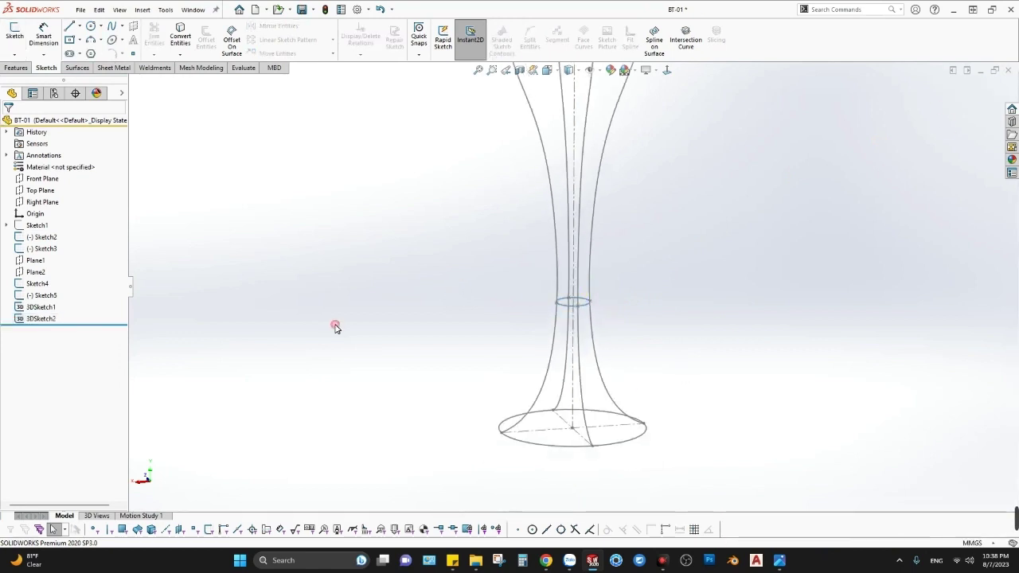
# Start a new lofted surface with 3DSketch1 as the first profile.
pyautogui.click(76, 68)
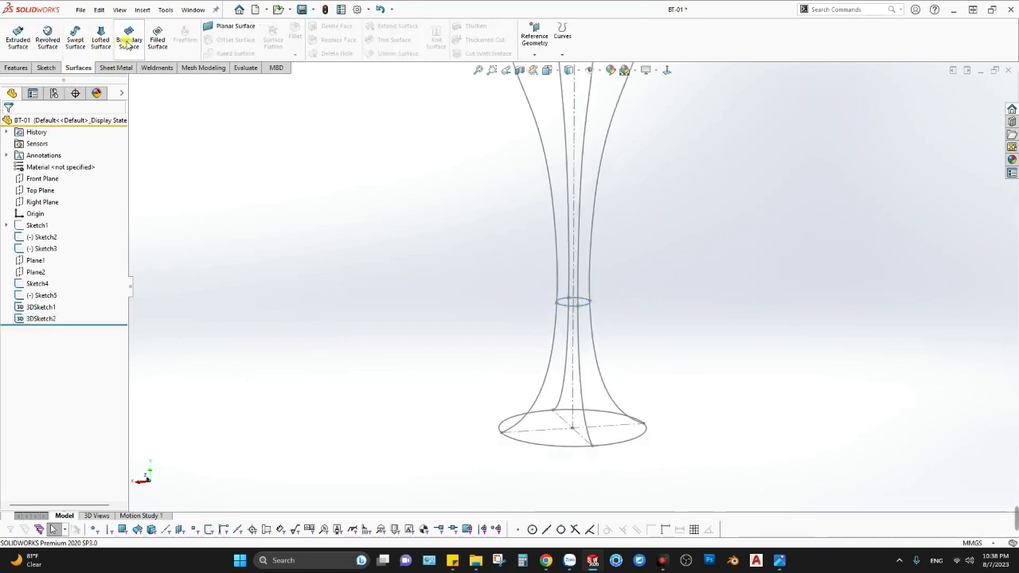
pyautogui.click(101, 39)
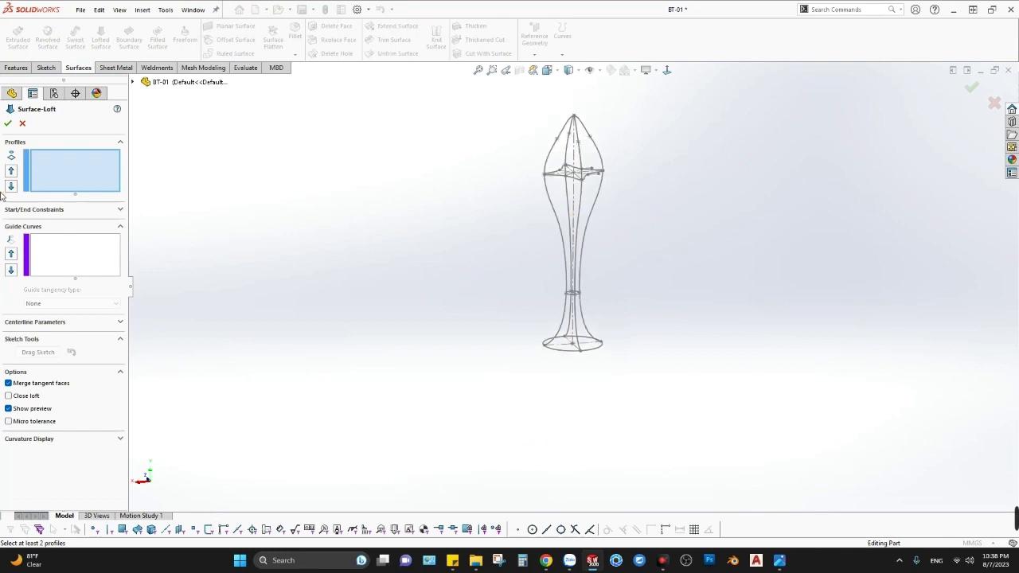
pyautogui.click(132, 82)
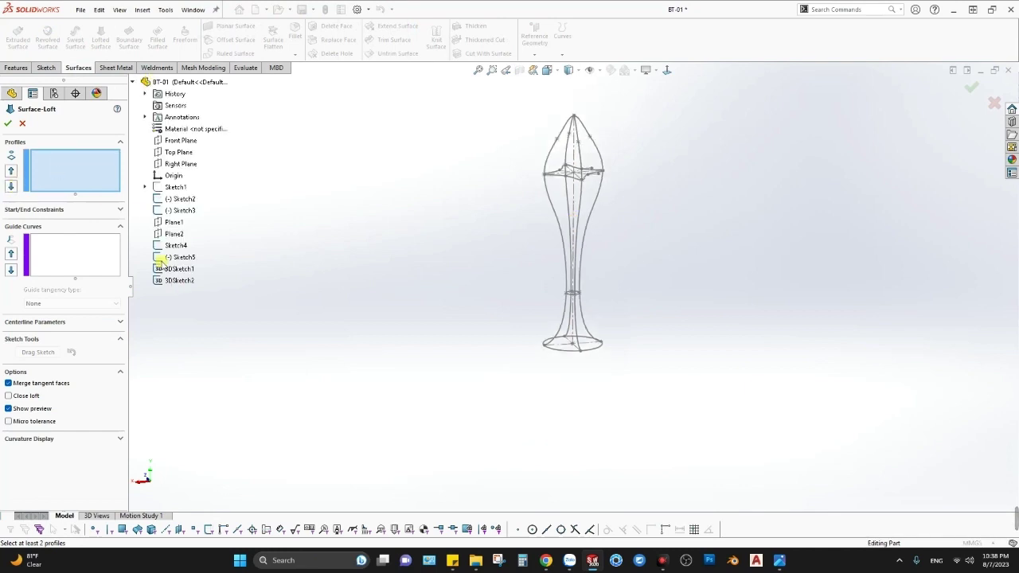
pyautogui.click(179, 269)
pyautogui.scroll(-3, 573, 80)
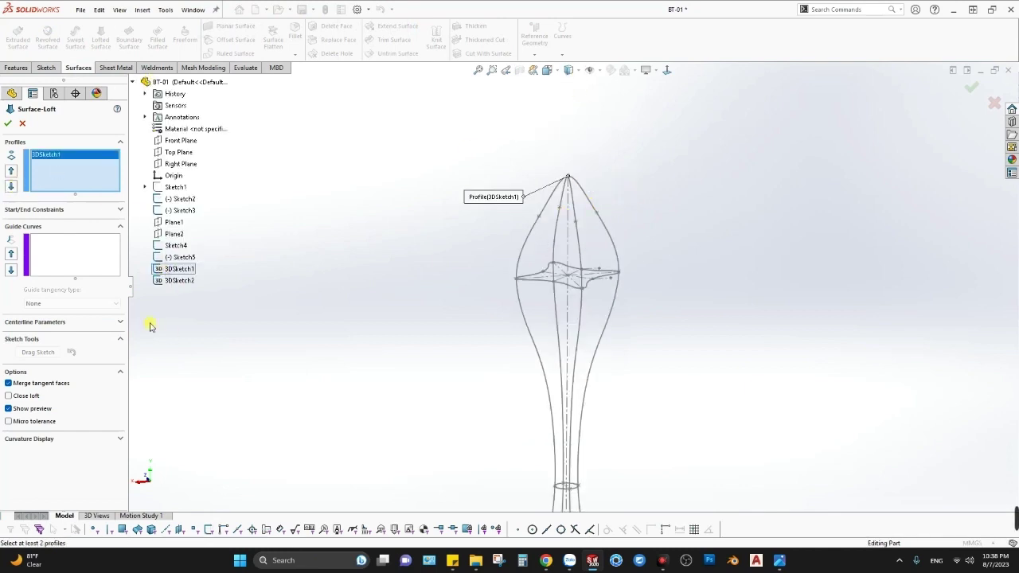
pyautogui.moveTo(587, 314); pyautogui.dragTo(588, 325, button='middle')
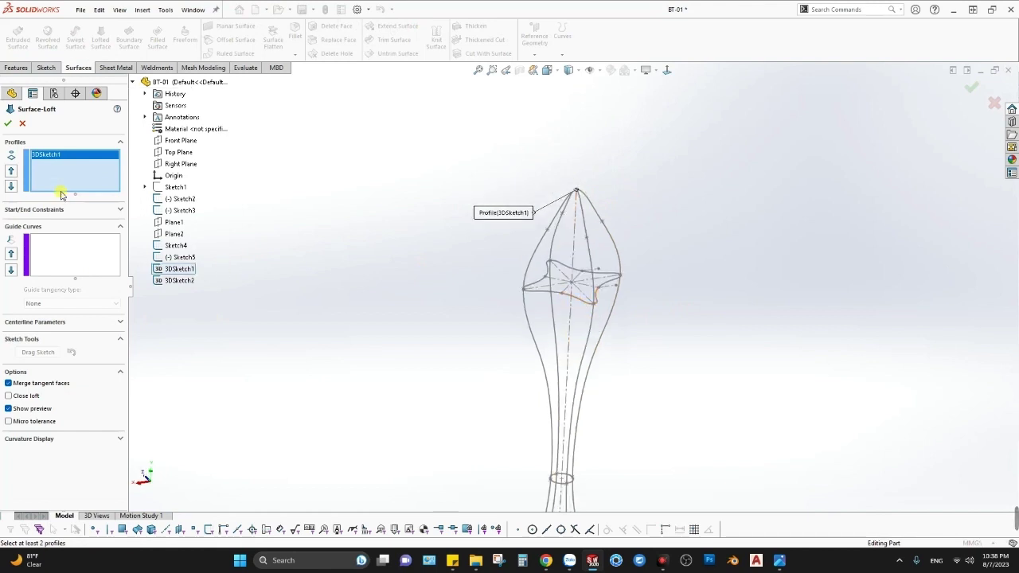
# Add the star outline and the stem's neck ring as grouped profiles.
pyautogui.rightClick(72, 174)
pyautogui.click(95, 194)
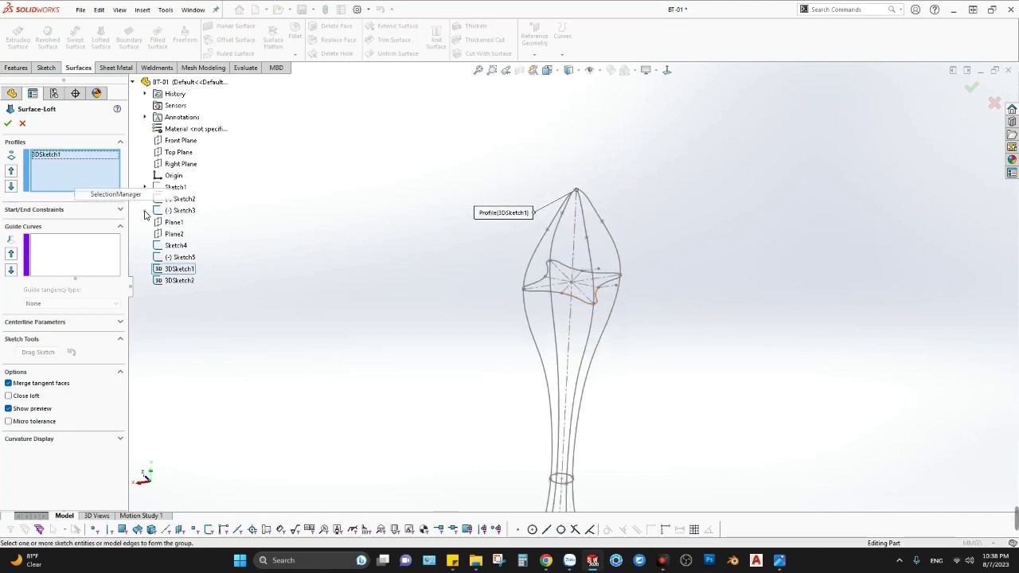
pyautogui.click(579, 299)
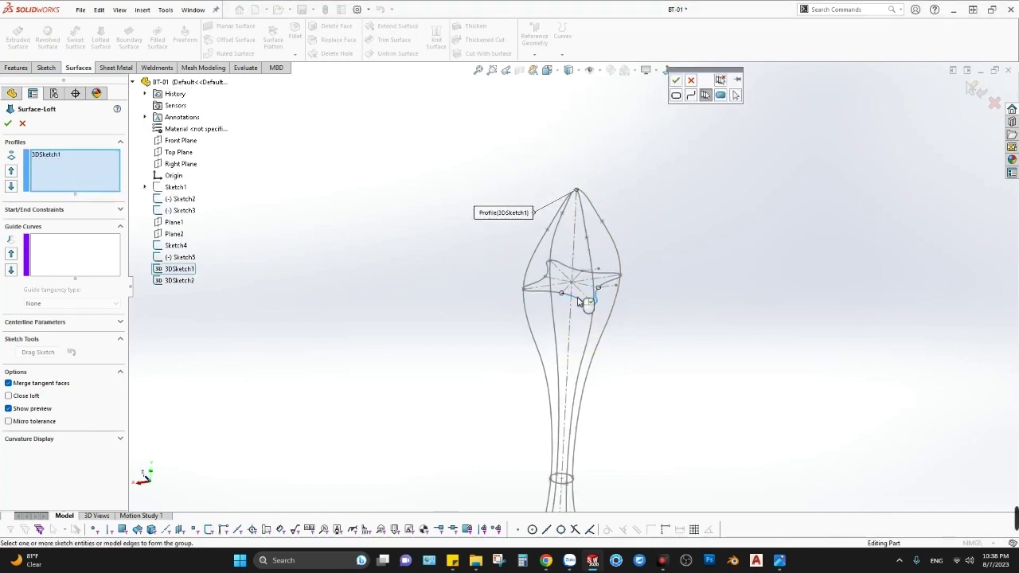
pyautogui.click(548, 269)
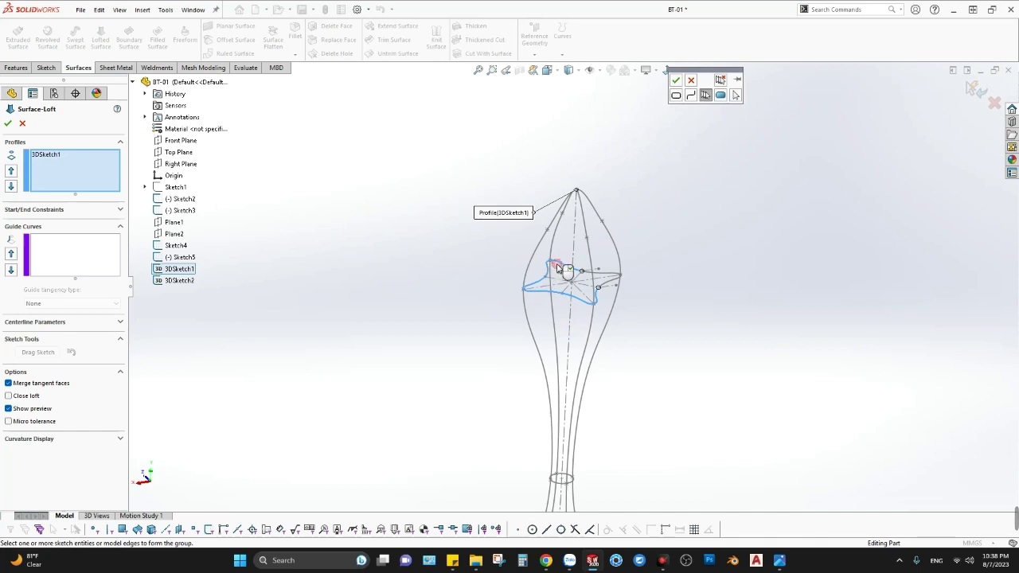
pyautogui.click(676, 80)
pyautogui.moveTo(582, 363); pyautogui.dragTo(568, 357, button='middle')
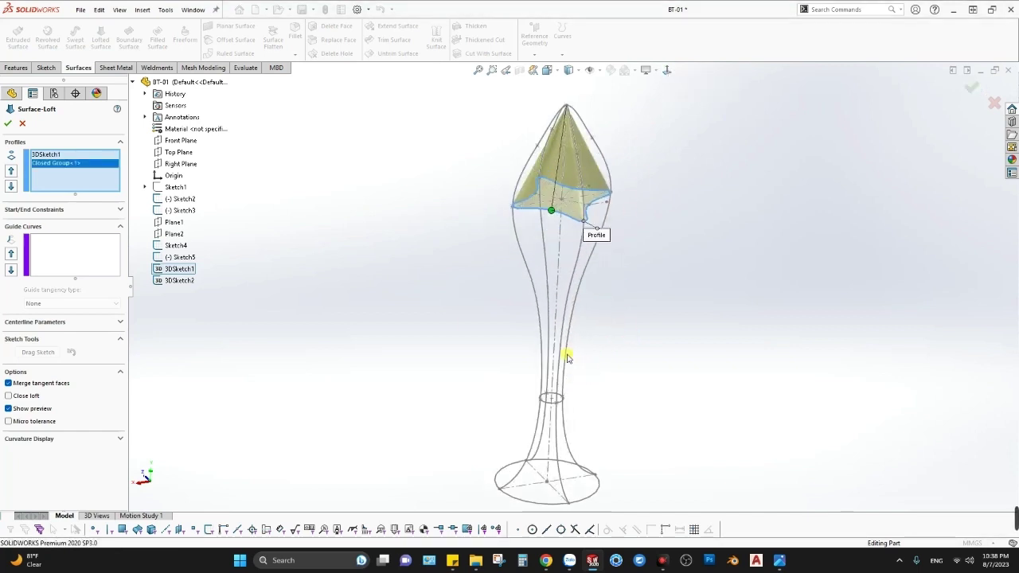
pyautogui.rightClick(78, 188)
pyautogui.click(127, 202)
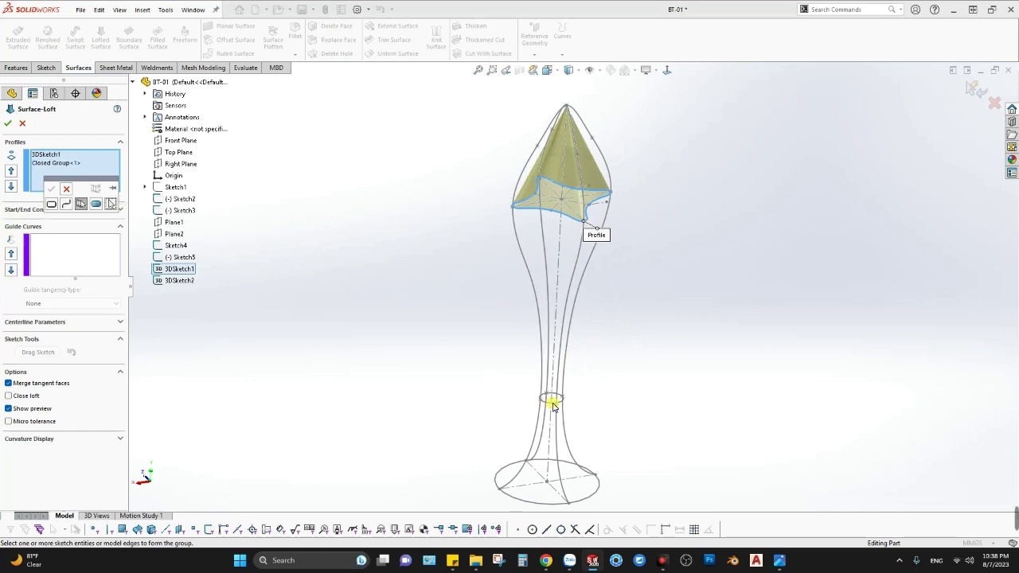
pyautogui.click(553, 402)
pyautogui.click(52, 190)
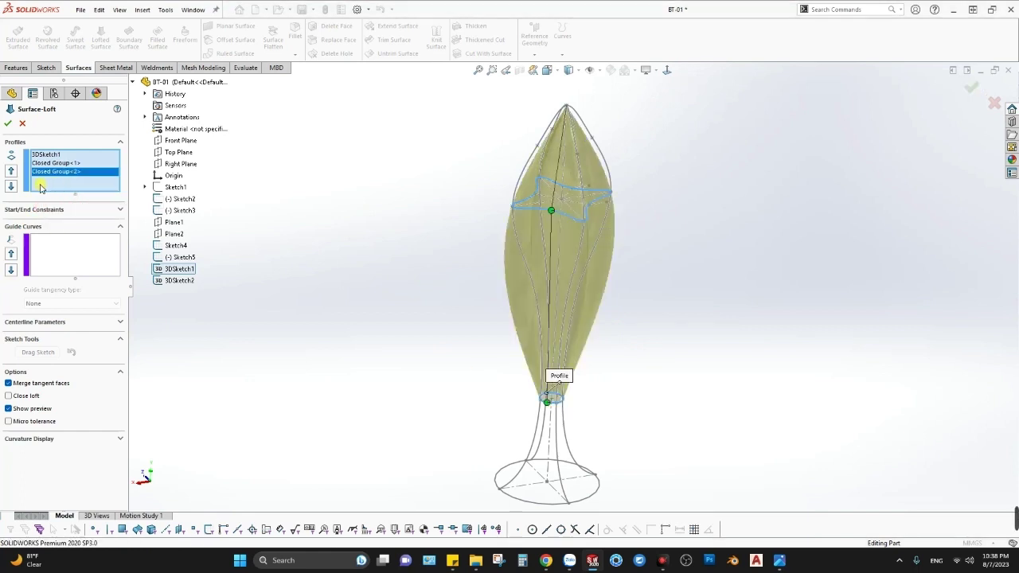
# Add the round base Sketch4 as the last loft profile.
pyautogui.rightClick(78, 185)
pyautogui.click(83, 205)
pyautogui.keyDown('ctrl'); pyautogui.moveTo(503, 471); pyautogui.dragTo(556, 386, button='middle'); pyautogui.keyUp('ctrl')
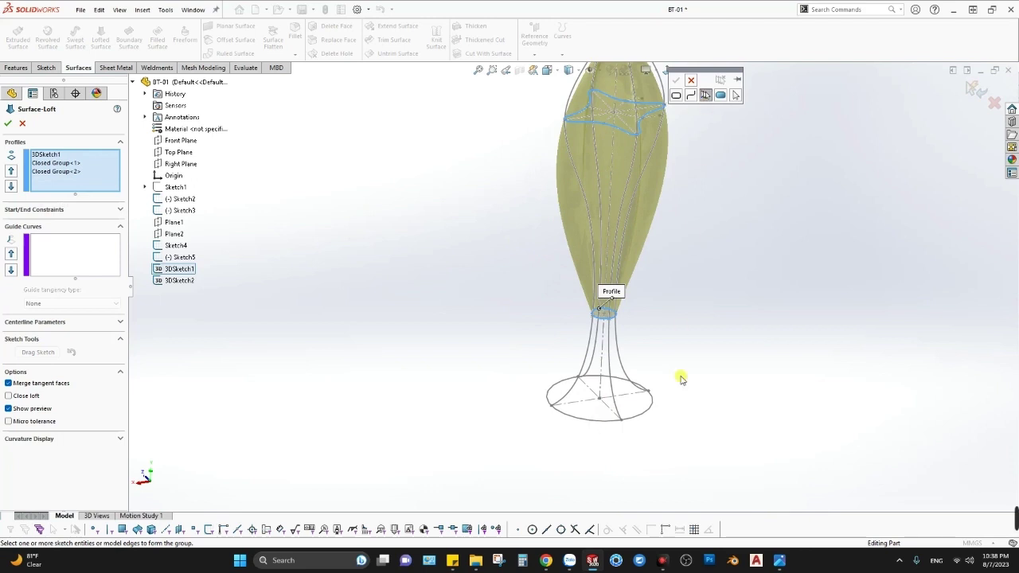
pyautogui.click(643, 414)
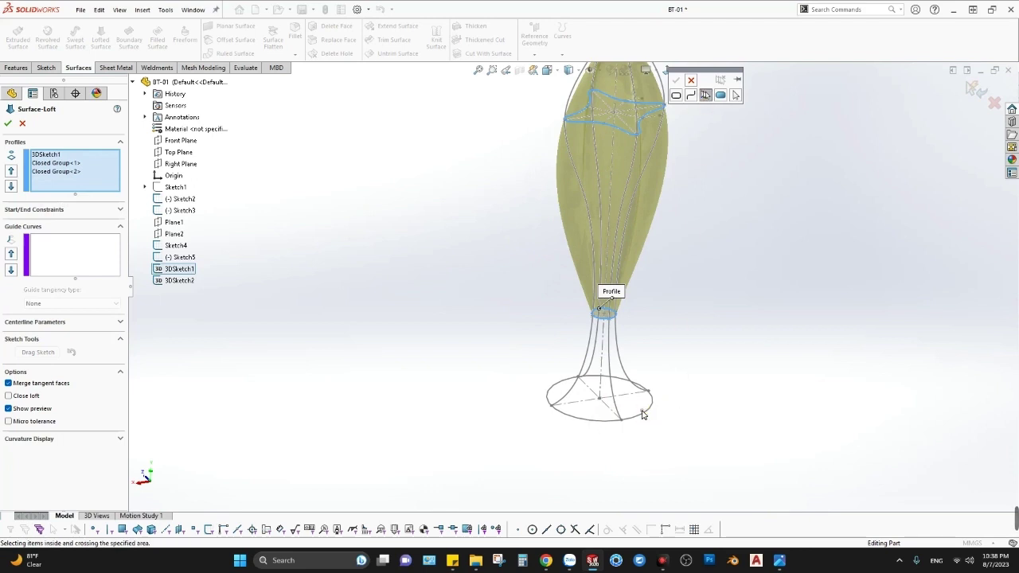
pyautogui.click(684, 82)
pyautogui.click(596, 420)
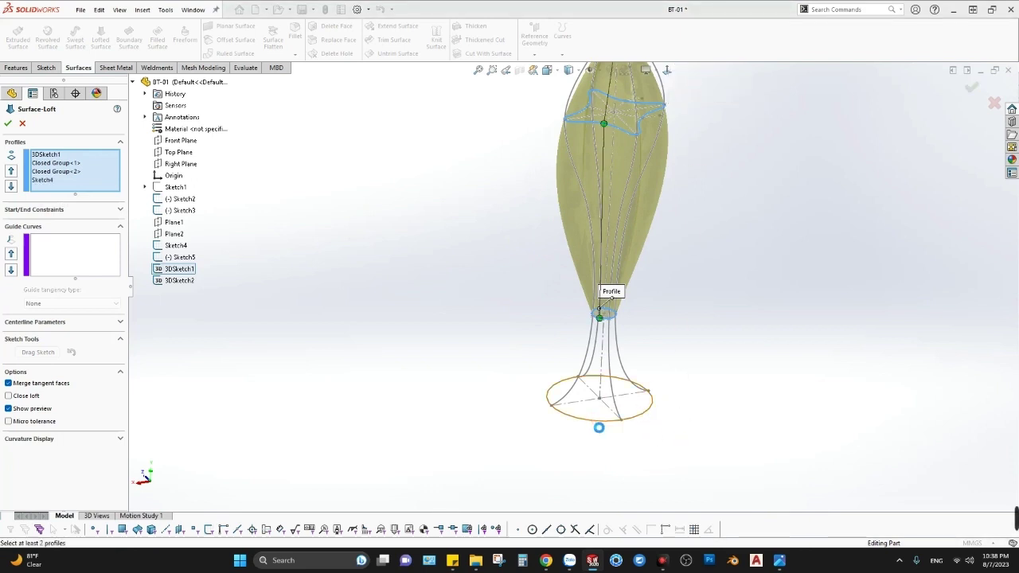
pyautogui.moveTo(424, 369)
pyautogui.mouseDown(button='middle')
pyautogui.moveTo(505, 243)
pyautogui.moveTo(491, 258)
pyautogui.moveTo(518, 276)
pyautogui.mouseUp(button='middle')
pyautogui.scroll(-2, 632, 349)
# Add the left outer edge and a second side edge as guide curves.
pyautogui.click(61, 265)
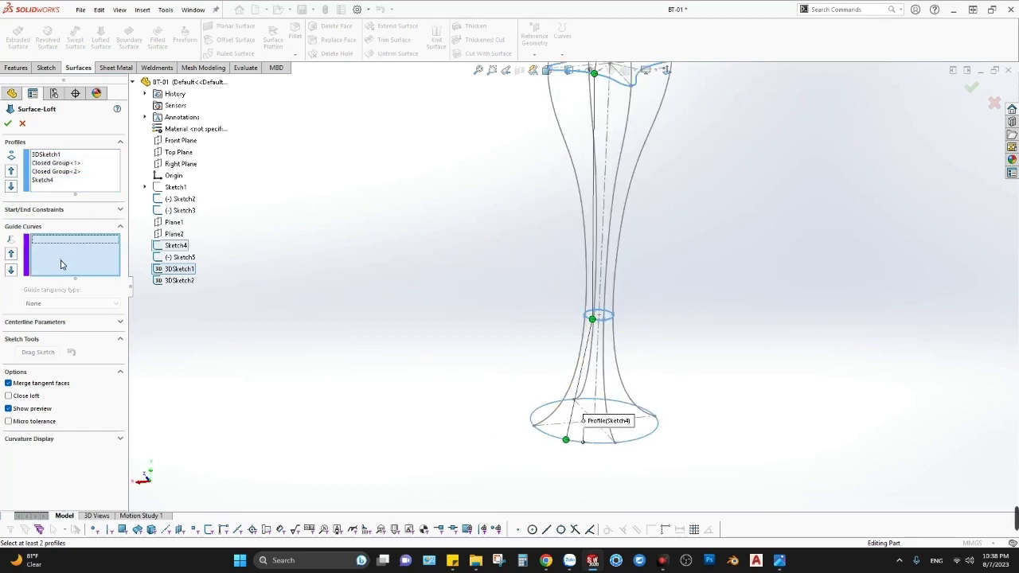
pyautogui.rightClick(62, 257)
pyautogui.click(92, 276)
pyautogui.click(569, 170)
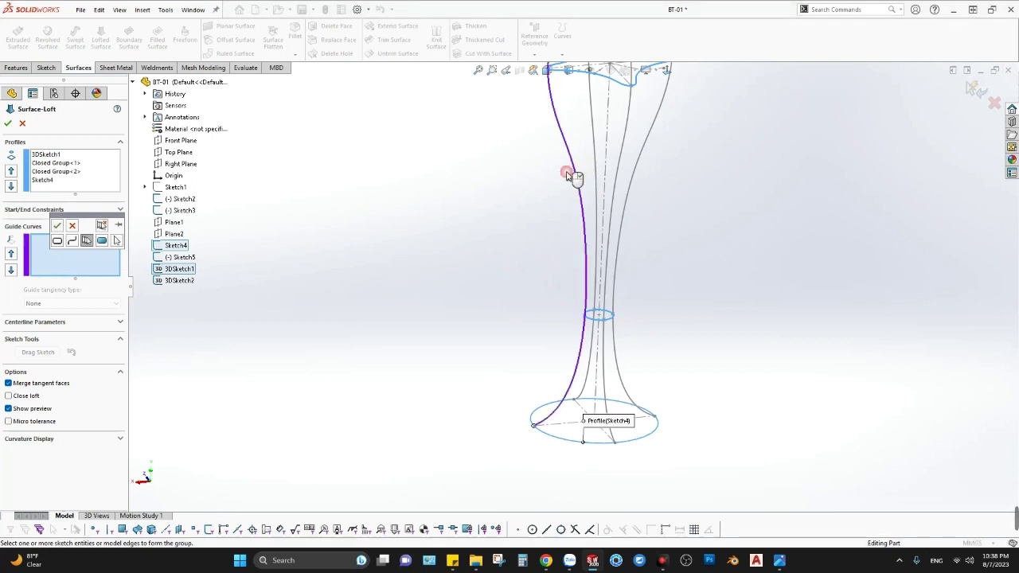
pyautogui.rightClick(650, 229)
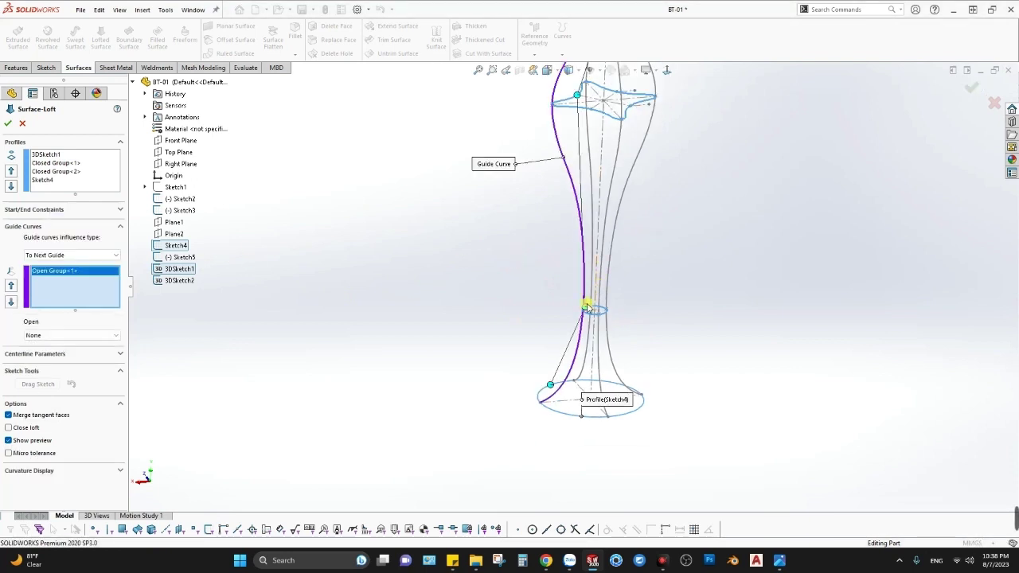
pyautogui.rightClick(43, 292)
pyautogui.click(89, 306)
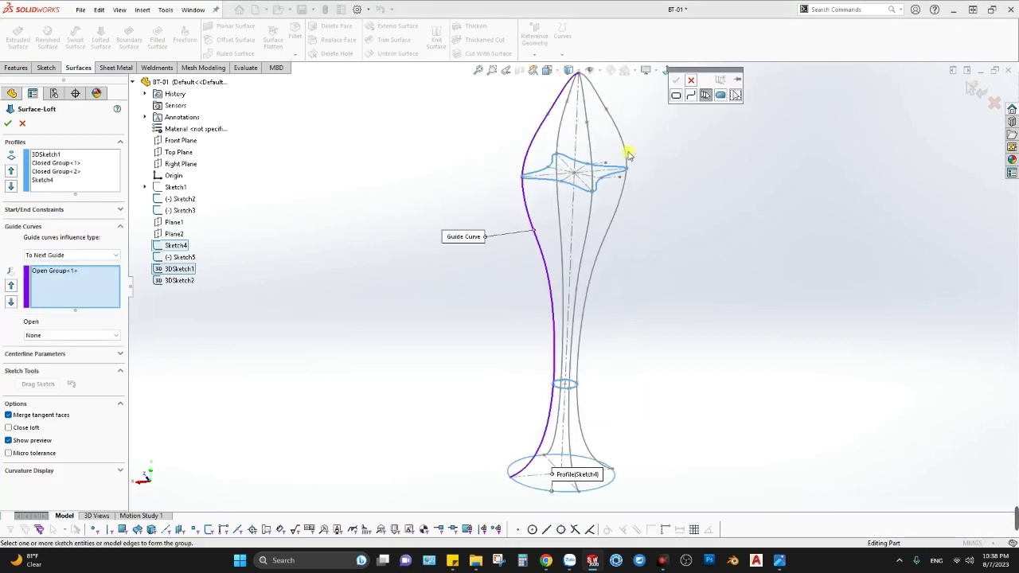
pyautogui.click(571, 121)
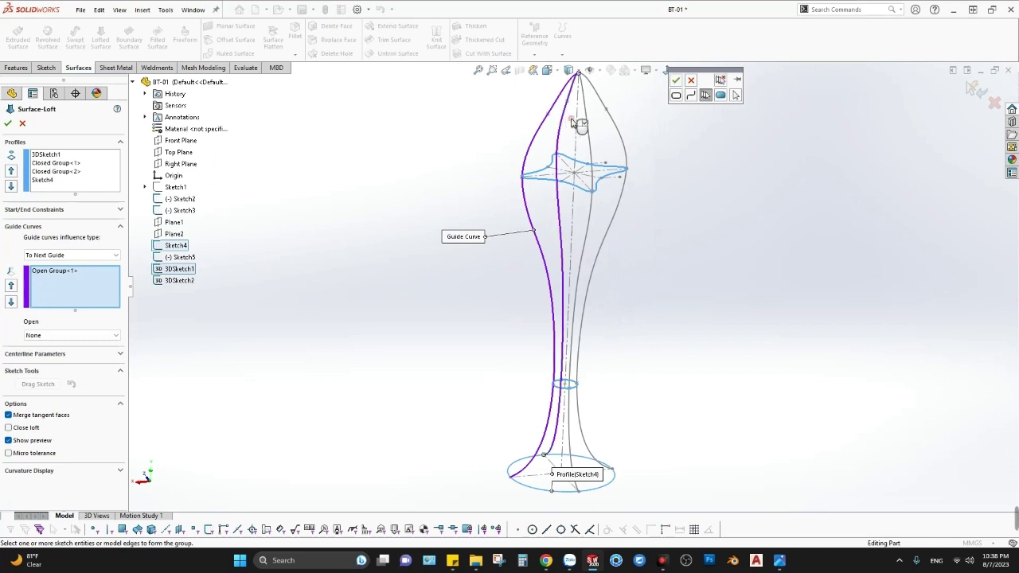
pyautogui.click(677, 81)
# Add the right side edge and the centre curve as the third and fourth guides.
pyautogui.rightClick(42, 297)
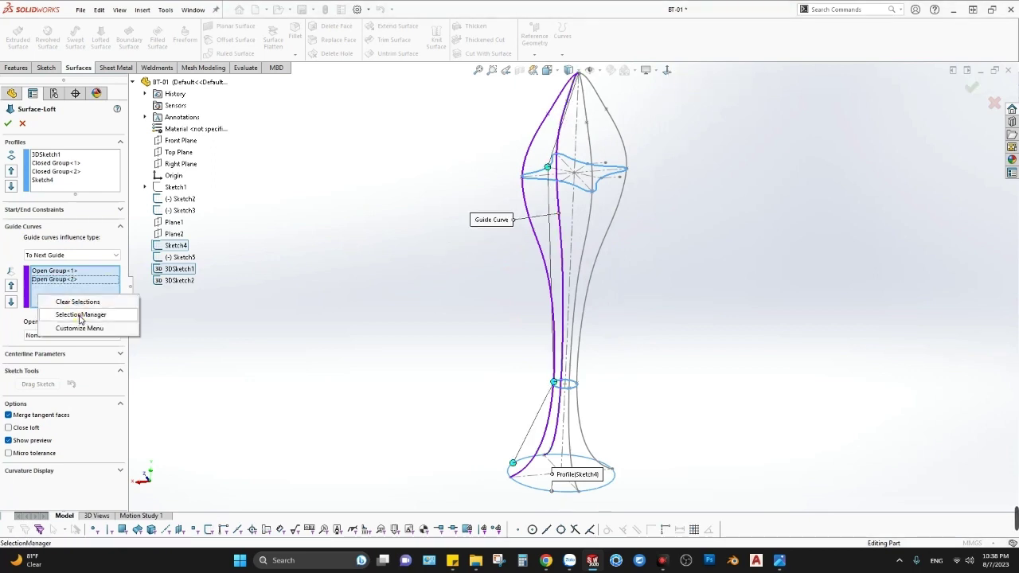
pyautogui.click(84, 313)
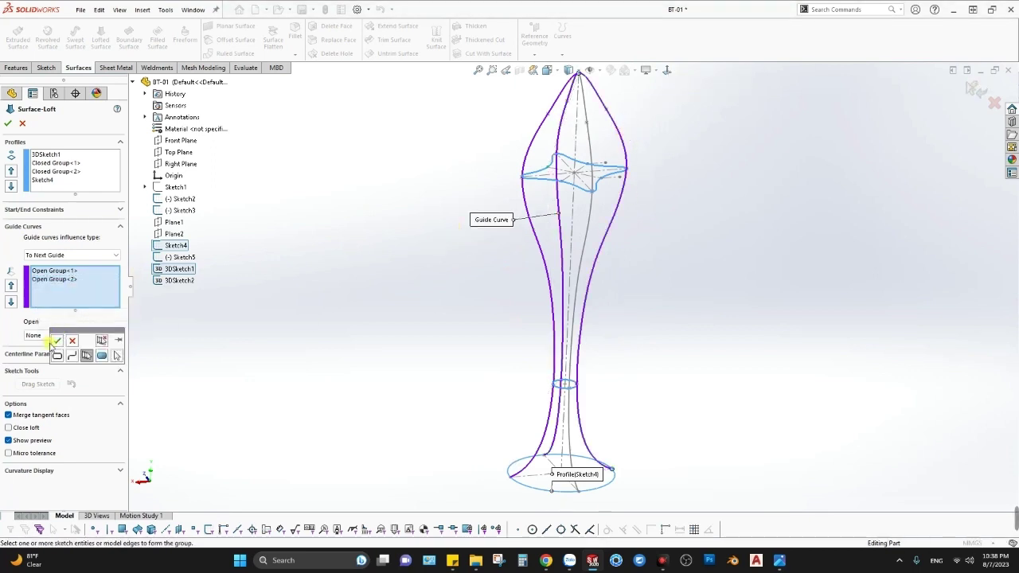
pyautogui.click(56, 340)
pyautogui.rightClick(56, 301)
pyautogui.click(87, 321)
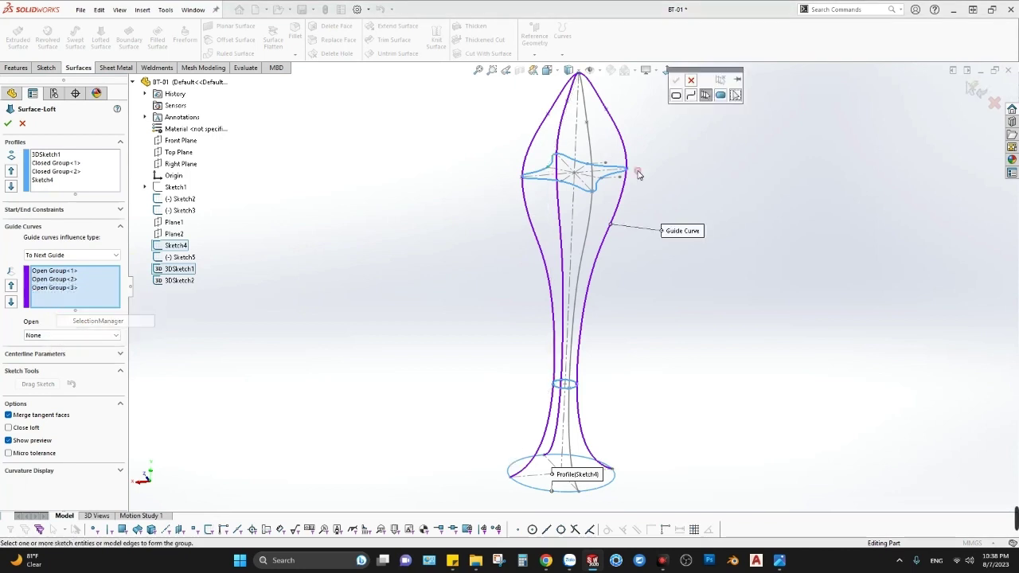
pyautogui.click(589, 140)
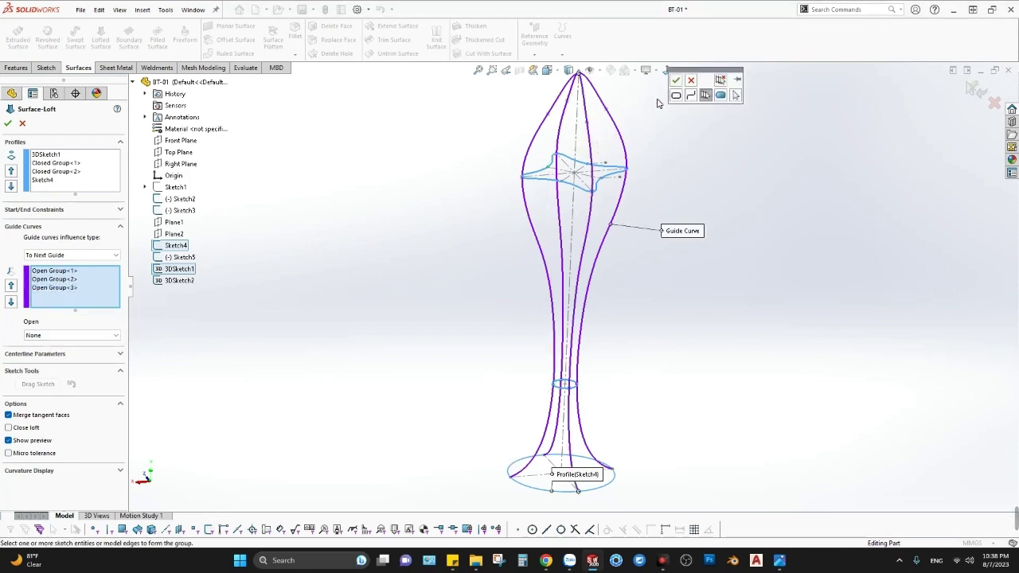
pyautogui.click(675, 84)
# Snap a loft connector onto a corner of the star profile.
pyautogui.moveTo(619, 282)
pyautogui.mouseDown(button='middle')
pyautogui.moveTo(664, 420)
pyautogui.moveTo(515, 382)
pyautogui.moveTo(667, 341)
pyautogui.mouseUp(button='middle')
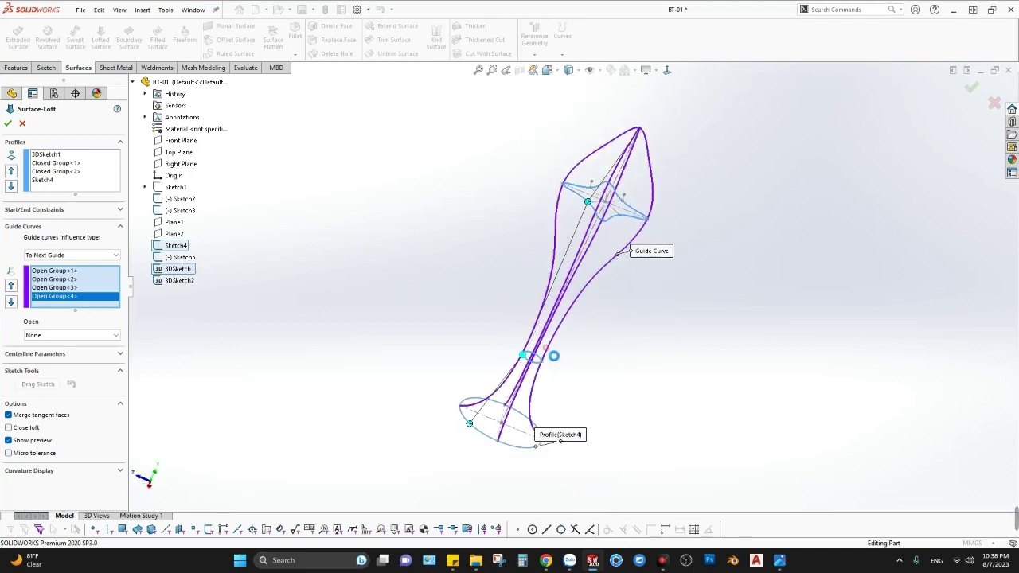
pyautogui.scroll(-2, 538, 195)
pyautogui.moveTo(537, 211); pyautogui.dragTo(510, 187)
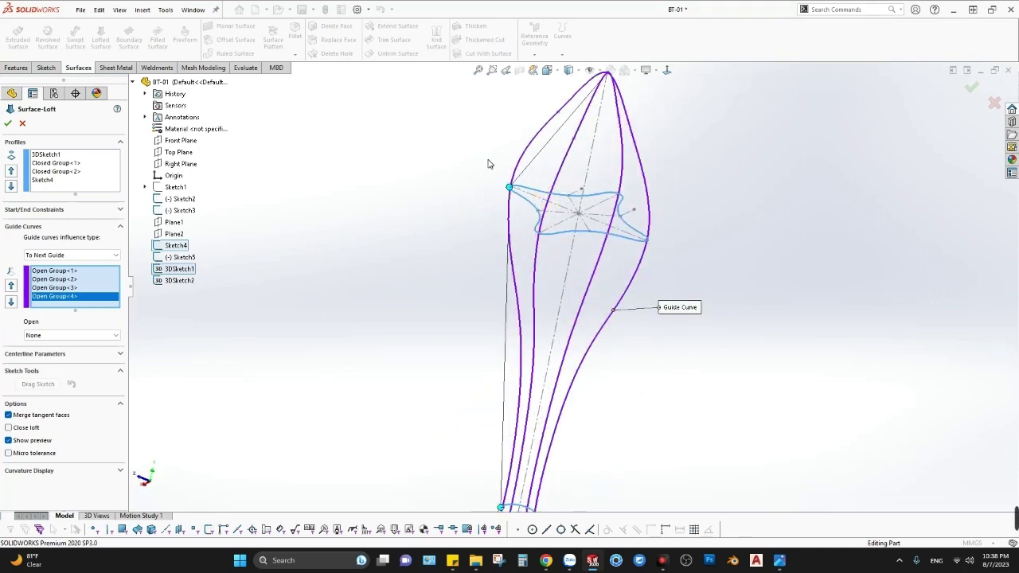
pyautogui.scroll(2, 525, 169)
pyautogui.scroll(2, 487, 462)
pyautogui.scroll(-3, 487, 453)
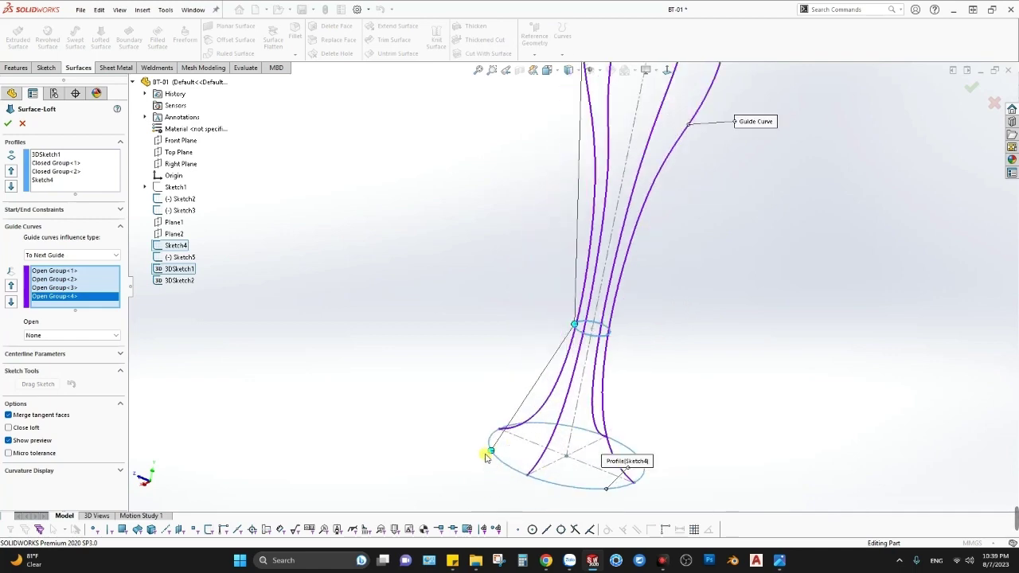
# Slide the connector along the star profile and check the upright loft preview.
pyautogui.moveTo(512, 415); pyautogui.dragTo(526, 457, button='middle')
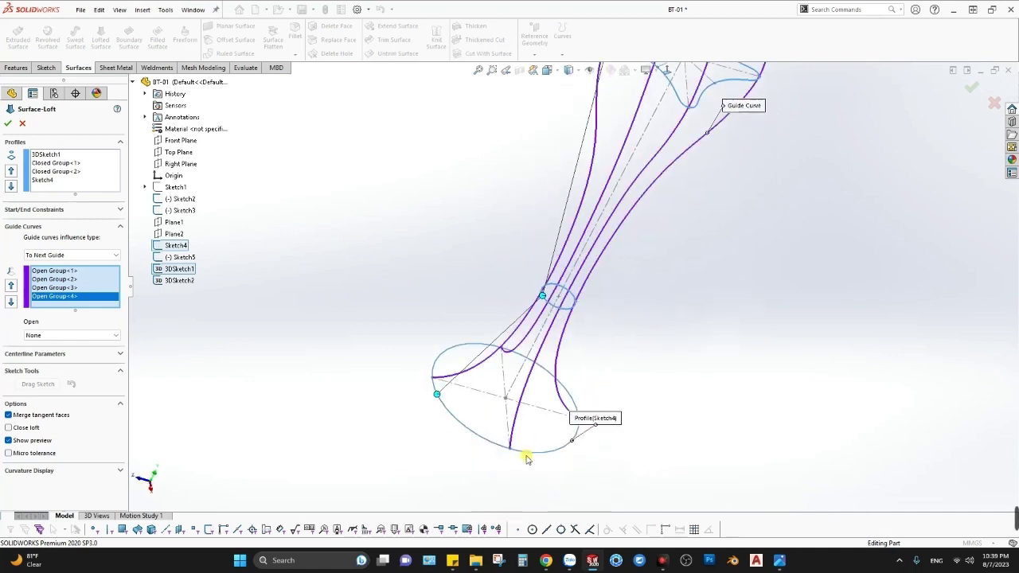
pyautogui.scroll(-2, 465, 379)
pyautogui.scroll(3, 587, 292)
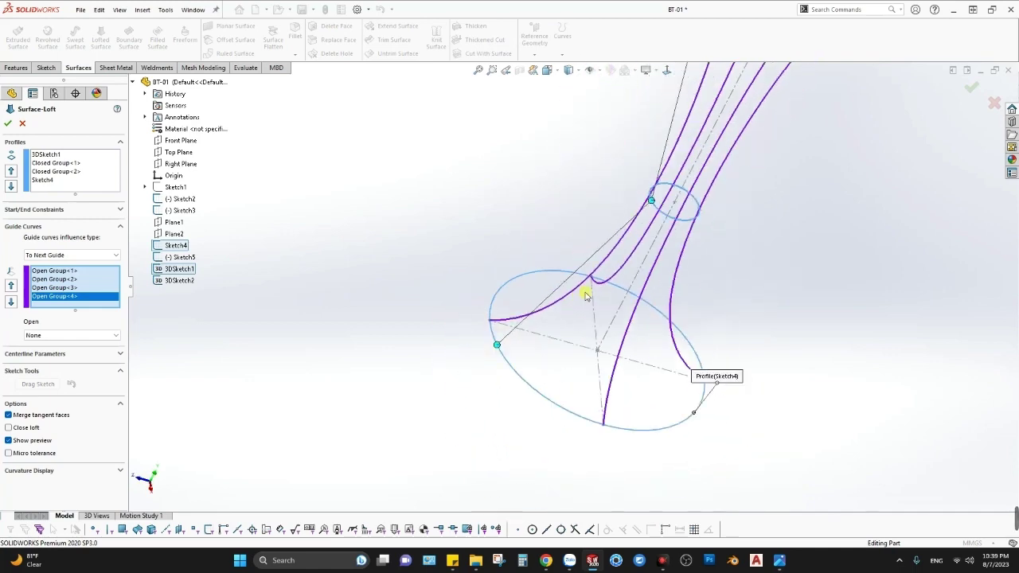
pyautogui.moveTo(635, 205); pyautogui.dragTo(637, 125, button='middle')
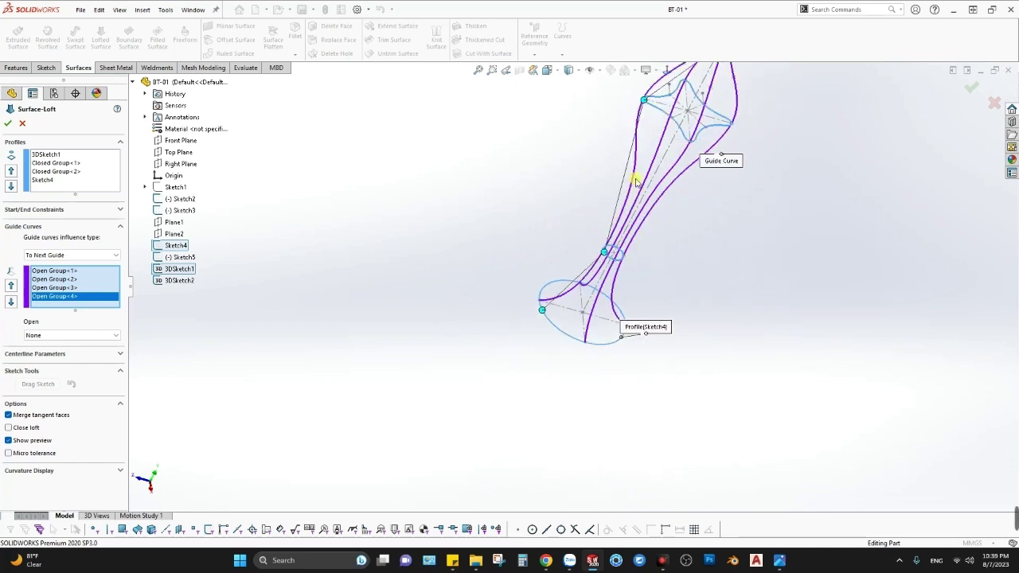
pyautogui.scroll(-2, 721, 99)
pyautogui.scroll(-2, 721, 100)
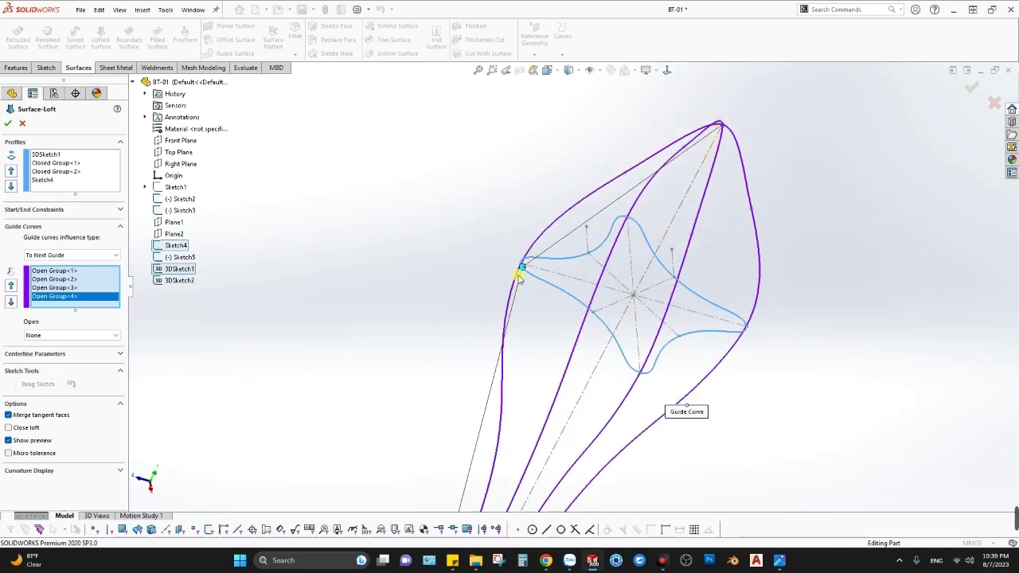
pyautogui.moveTo(523, 271)
pyautogui.mouseDown()
pyautogui.moveTo(524, 289)
pyautogui.moveTo(568, 325)
pyautogui.mouseUp()
pyautogui.scroll(3, 558, 366)
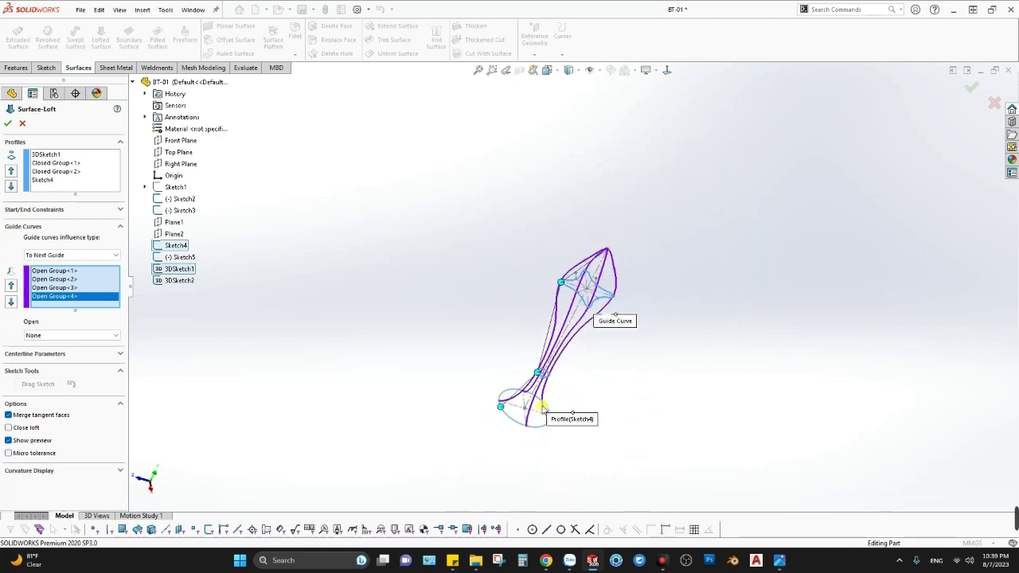
pyautogui.moveTo(541, 406); pyautogui.dragTo(585, 359, button='middle')
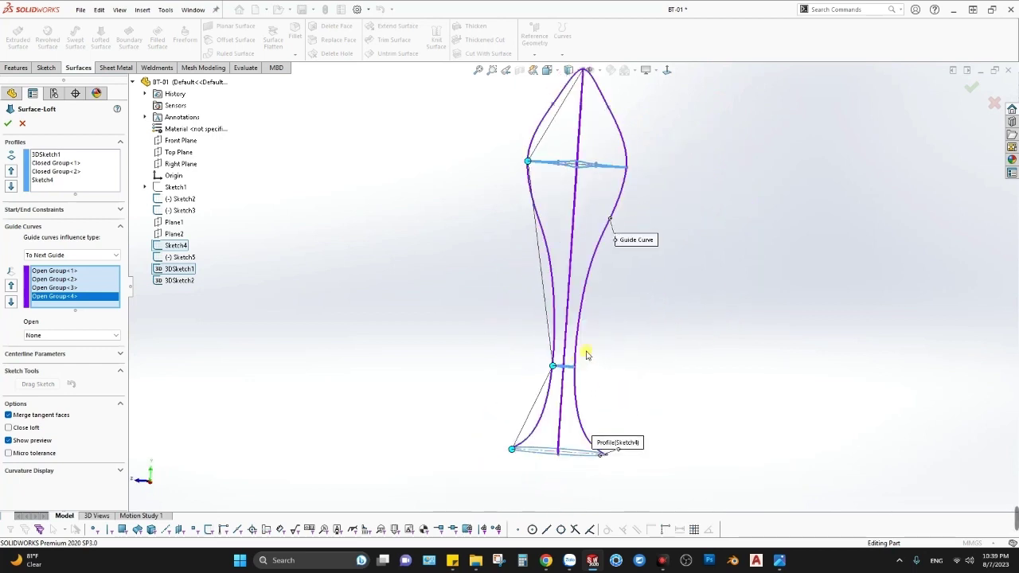
# Remove the Closed Group<2> neck-circle profile from the loft's profiles.
pyautogui.rightClick(70, 172)
pyautogui.click(98, 194)
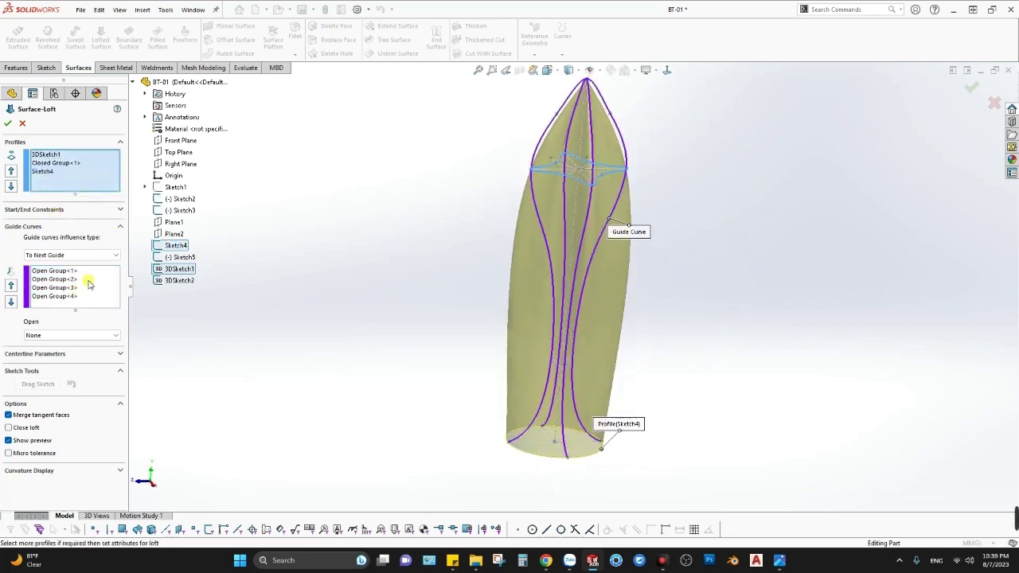
pyautogui.click(86, 186)
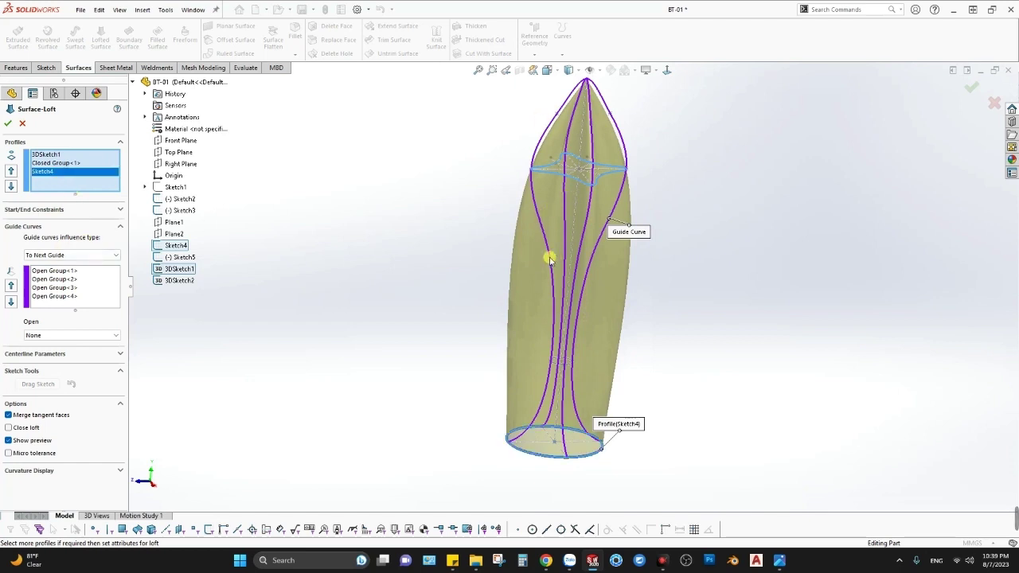
pyautogui.moveTo(549, 259)
pyautogui.mouseDown(button='middle')
pyautogui.moveTo(648, 282)
pyautogui.moveTo(640, 278)
pyautogui.mouseUp(button='middle')
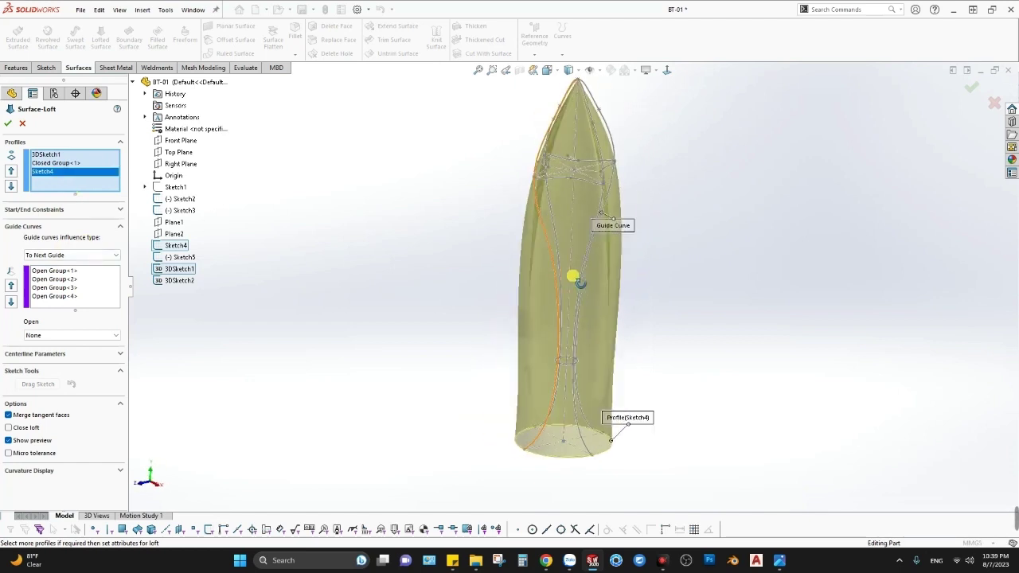
# Remove the Open Group<4> and Sketch3 guide curves from the loft.
pyautogui.rightClick(59, 296)
pyautogui.click(87, 317)
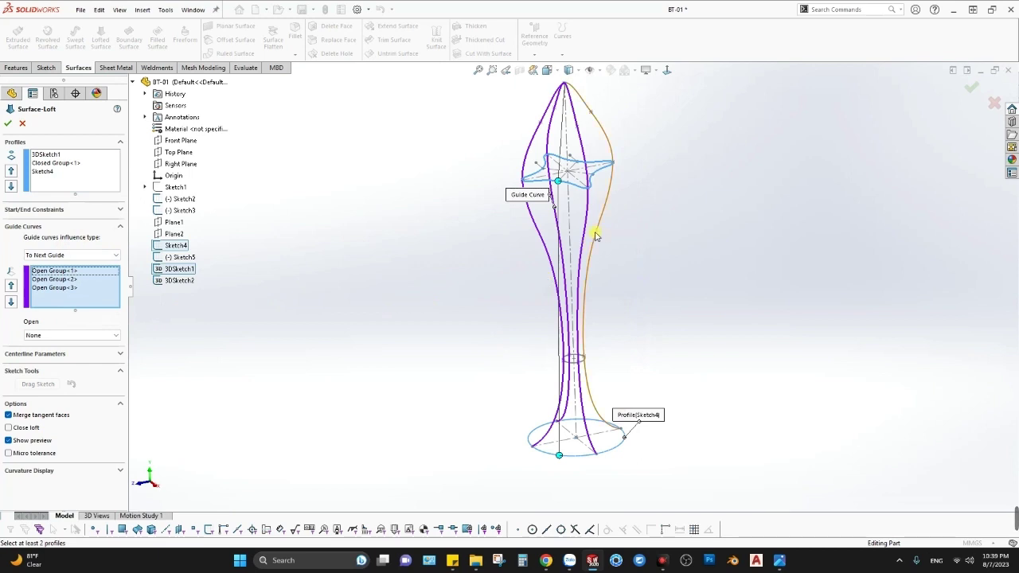
pyautogui.click(594, 239)
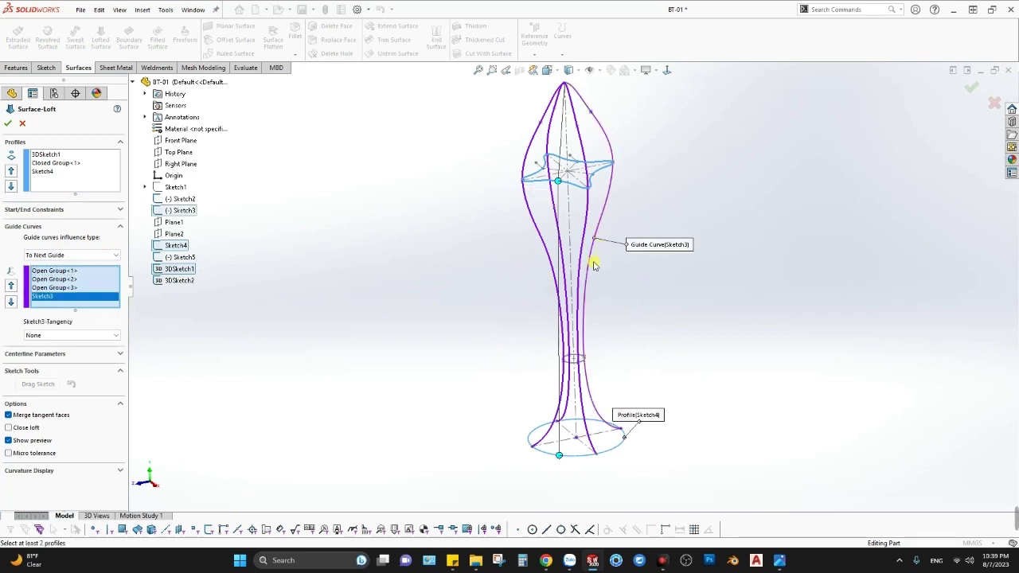
pyautogui.rightClick(49, 296)
pyautogui.click(80, 311)
# Add the right outer stem curve as Open Group<5>, then clear every guide curve.
pyautogui.rightClick(69, 306)
pyautogui.click(83, 325)
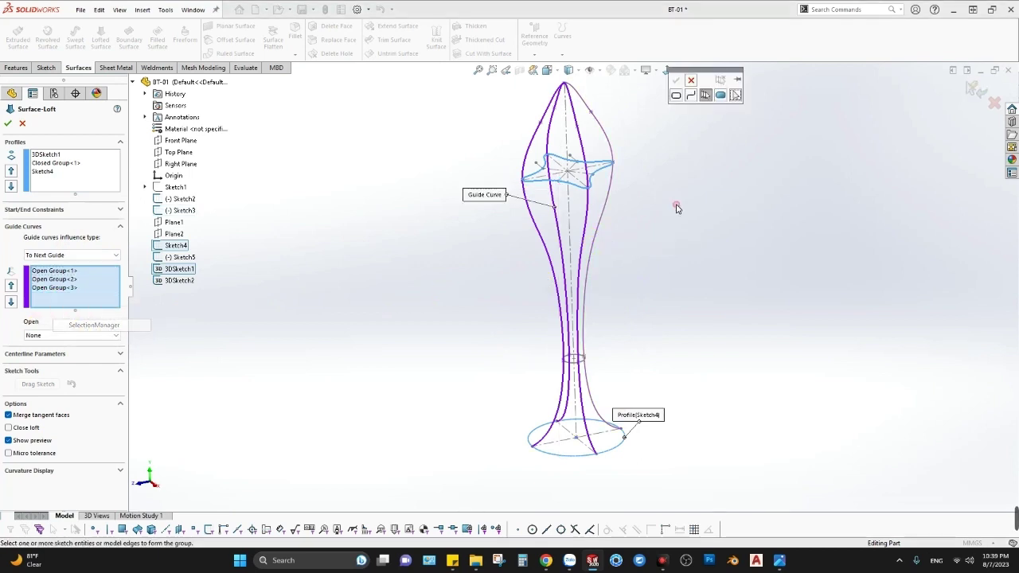
pyautogui.click(609, 189)
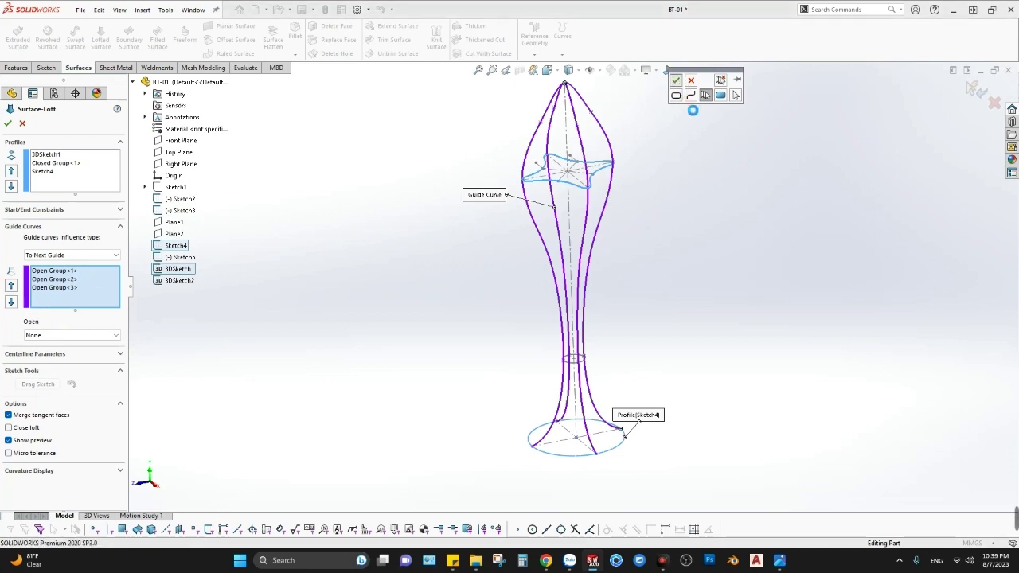
pyautogui.click(674, 83)
pyautogui.rightClick(50, 297)
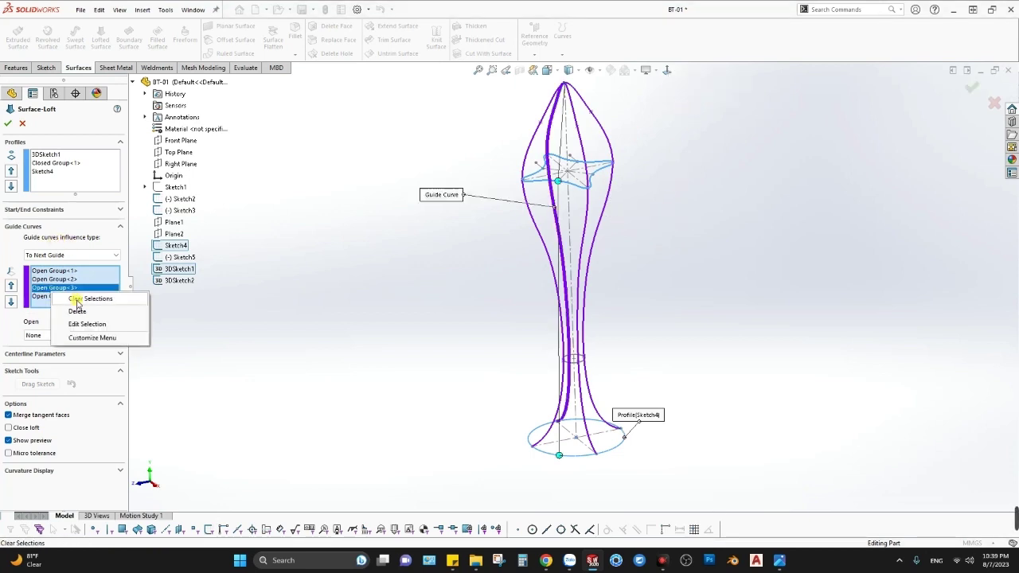
pyautogui.click(80, 300)
# Add the right and left stem edge curves as guides Open Group<6> and Open Group<7>.
pyautogui.rightClick(68, 253)
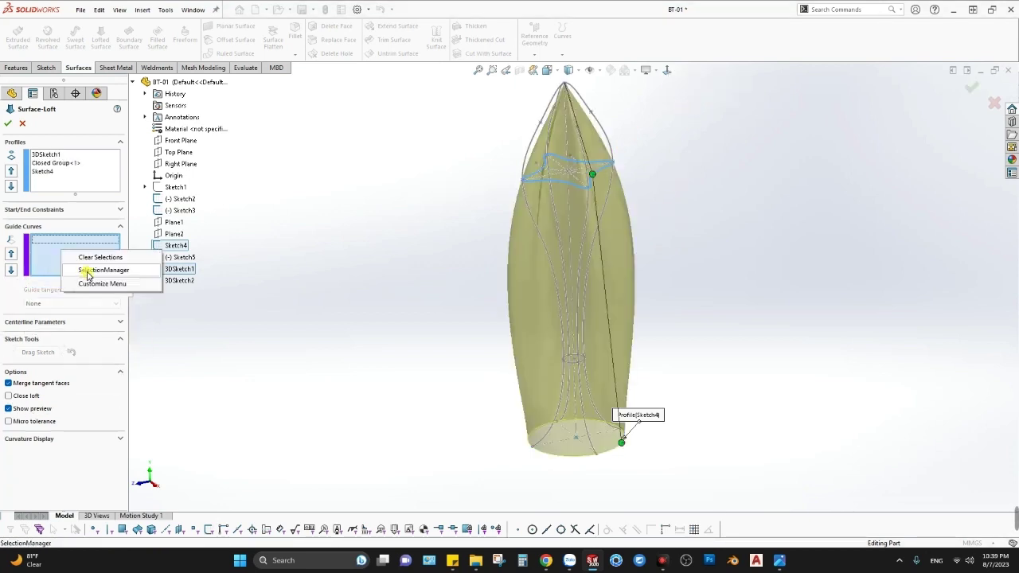
pyautogui.click(85, 271)
pyautogui.click(601, 129)
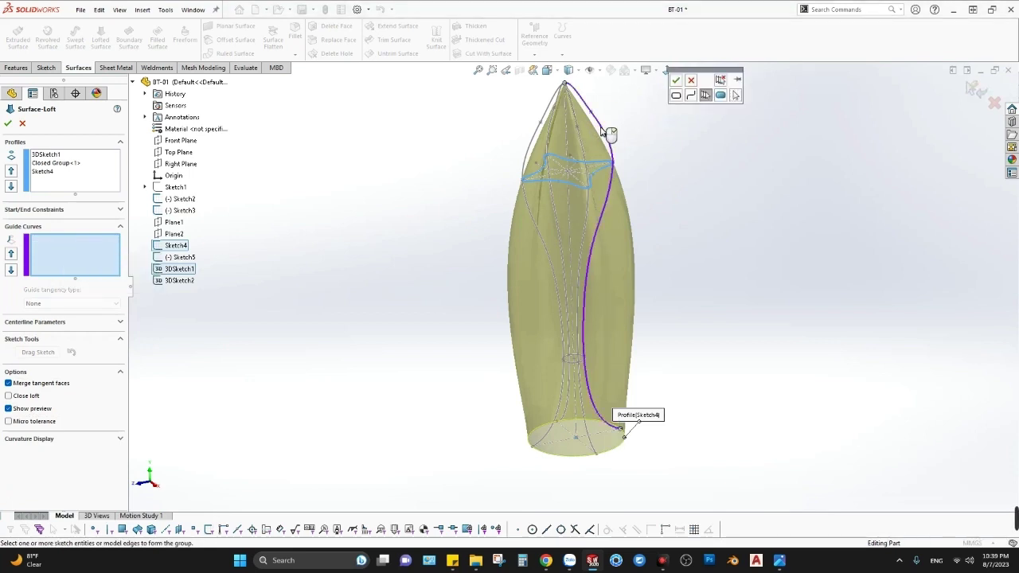
pyautogui.click(675, 80)
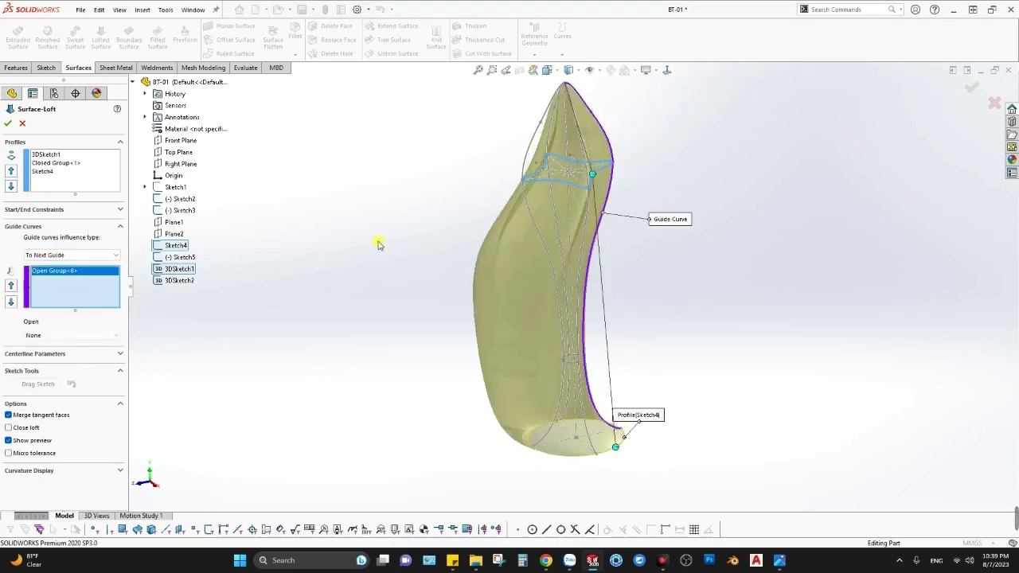
pyautogui.rightClick(64, 291)
pyautogui.click(87, 309)
pyautogui.click(538, 137)
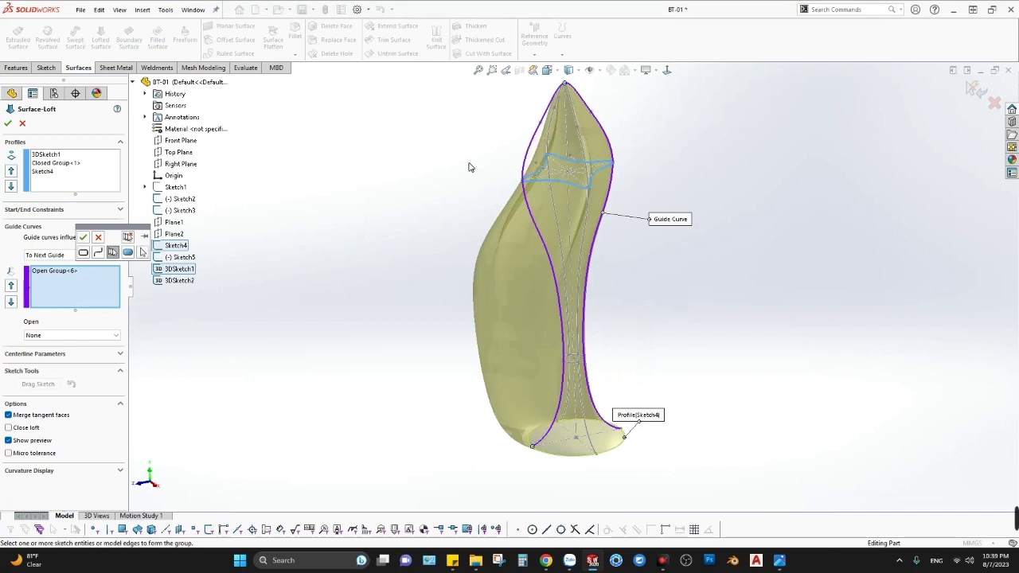
pyautogui.click(84, 238)
# Add the remaining two stem curves as guides Open Group<8> and Open Group<9>.
pyautogui.rightClick(59, 293)
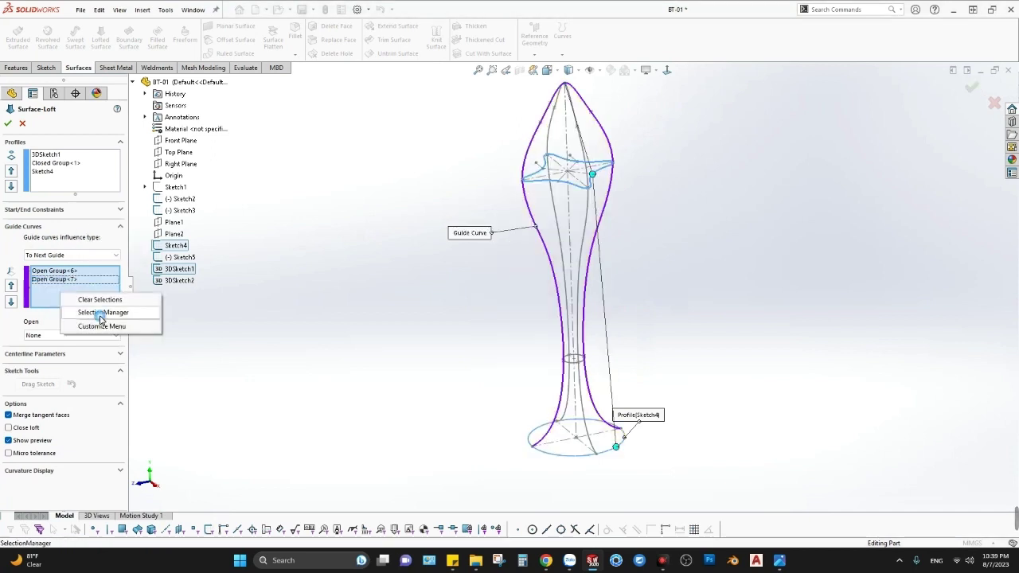
pyautogui.click(99, 310)
pyautogui.moveTo(603, 275)
pyautogui.mouseDown(button='middle')
pyautogui.moveTo(676, 257)
pyautogui.moveTo(635, 205)
pyautogui.mouseUp(button='middle')
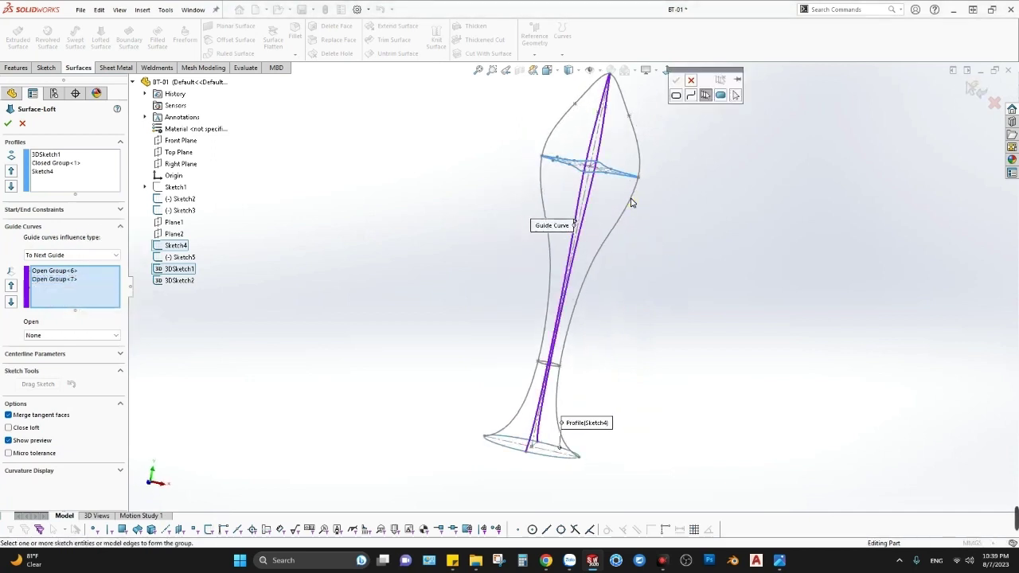
pyautogui.rightClick(631, 203)
pyautogui.click(626, 208)
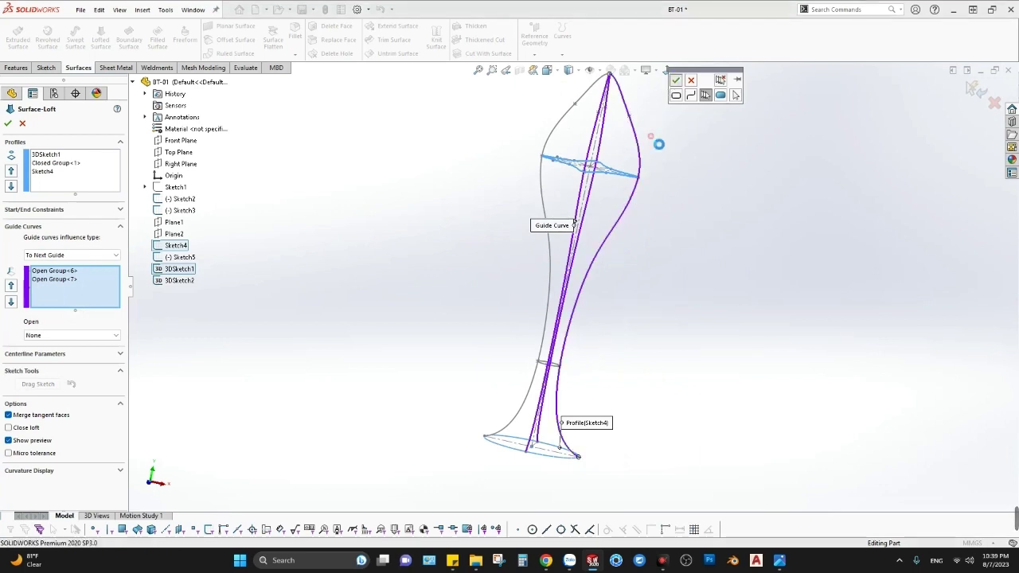
pyautogui.rightClick(563, 358)
pyautogui.rightClick(68, 297)
pyautogui.click(108, 316)
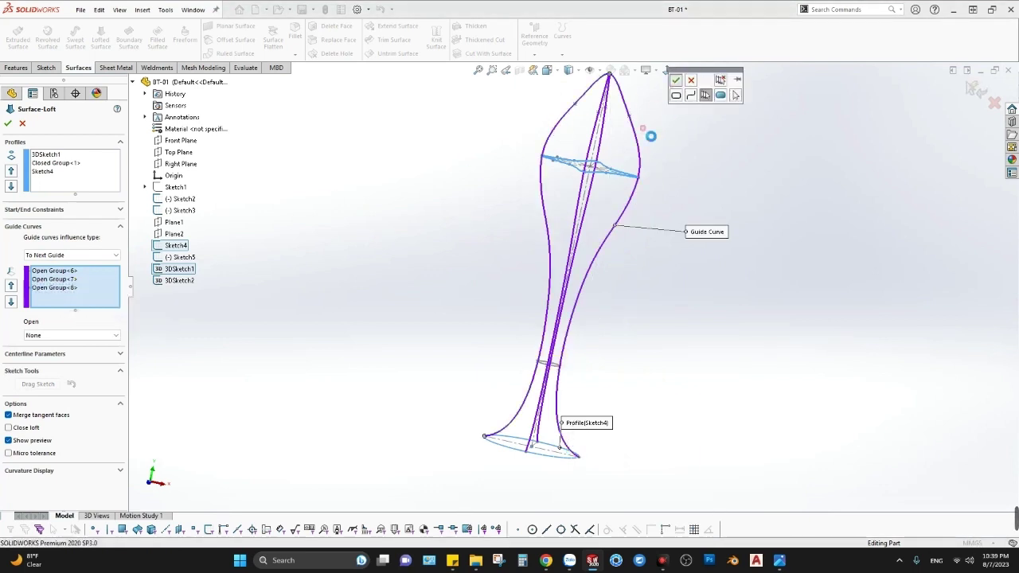
pyautogui.rightClick(614, 272)
pyautogui.moveTo(610, 269)
pyautogui.mouseDown(button='middle')
pyautogui.moveTo(576, 322)
pyautogui.moveTo(512, 358)
pyautogui.moveTo(521, 279)
pyautogui.moveTo(582, 198)
pyautogui.mouseUp(button='middle')
pyautogui.moveTo(576, 245)
pyautogui.mouseDown(button='middle')
pyautogui.moveTo(558, 291)
pyautogui.moveTo(550, 266)
pyautogui.moveTo(567, 332)
pyautogui.moveTo(573, 239)
pyautogui.mouseUp(button='middle')
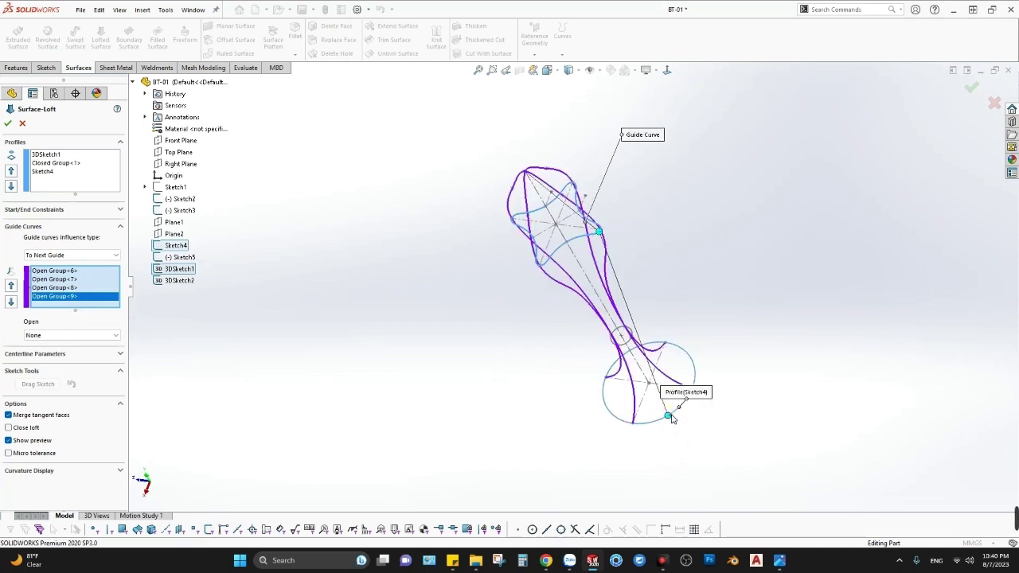
# Reorient the view to look straight down onto the round base profile.
pyautogui.scroll(-5, 673, 394)
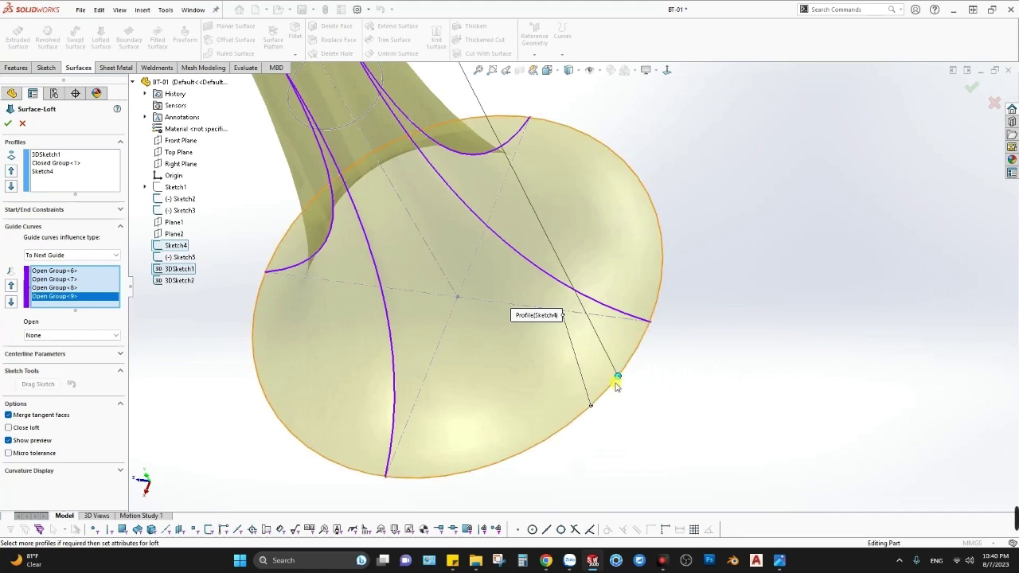
pyautogui.moveTo(615, 342)
pyautogui.mouseDown(button='middle')
pyautogui.moveTo(651, 248)
pyautogui.moveTo(542, 210)
pyautogui.moveTo(518, 232)
pyautogui.moveTo(460, 215)
pyautogui.moveTo(457, 410)
pyautogui.mouseUp(button='middle')
pyautogui.press('space')
pyautogui.click(448, 412)
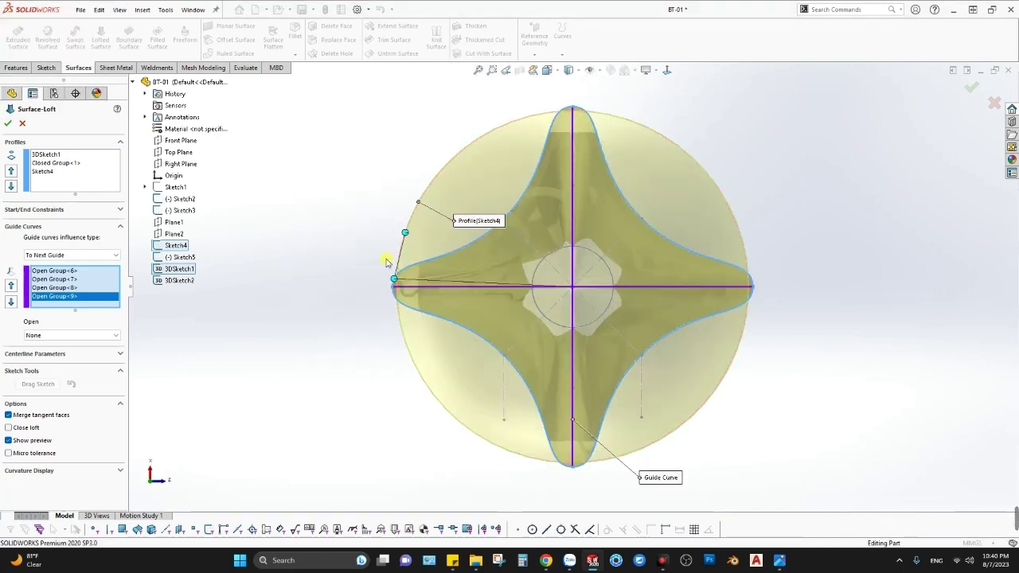
pyautogui.scroll(-5, 387, 263)
# Slide the loft connector along the base profile edge so the surface flares without twisting.
pyautogui.moveTo(450, 315); pyautogui.dragTo(575, 260)
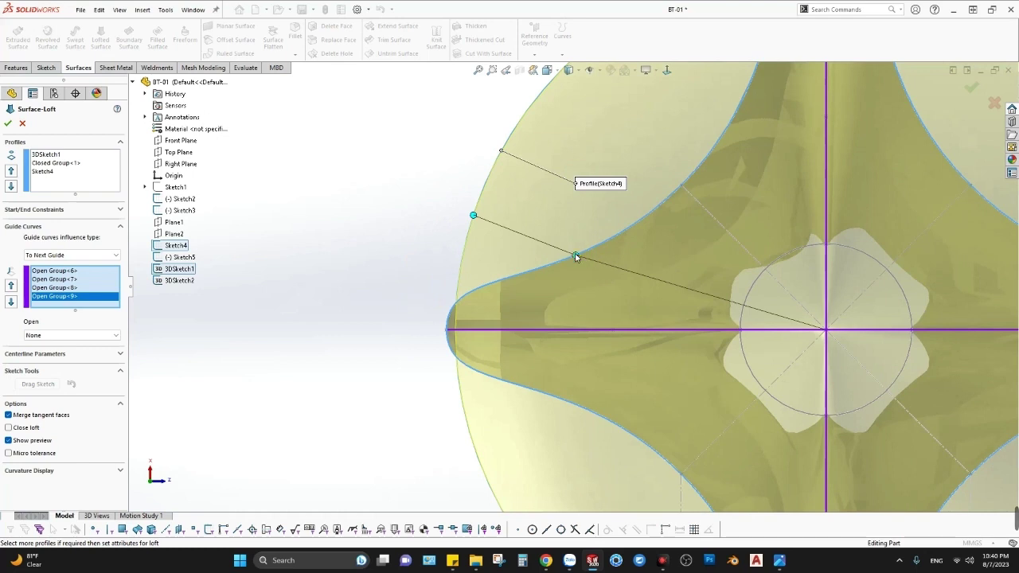
pyautogui.moveTo(575, 261); pyautogui.dragTo(595, 250)
pyautogui.scroll(3, 550, 286)
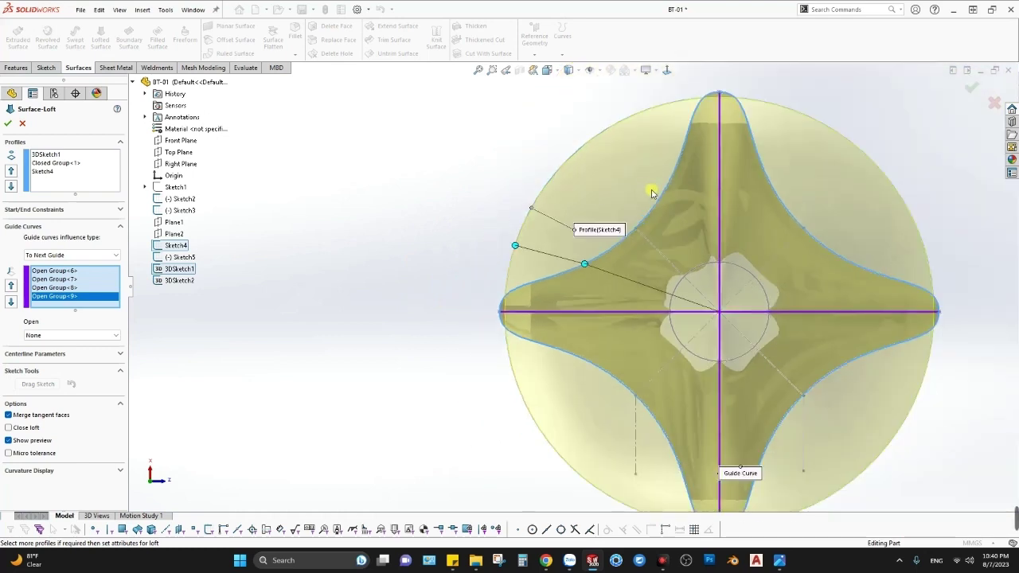
pyautogui.scroll(-2, 563, 311)
pyautogui.scroll(2, 544, 304)
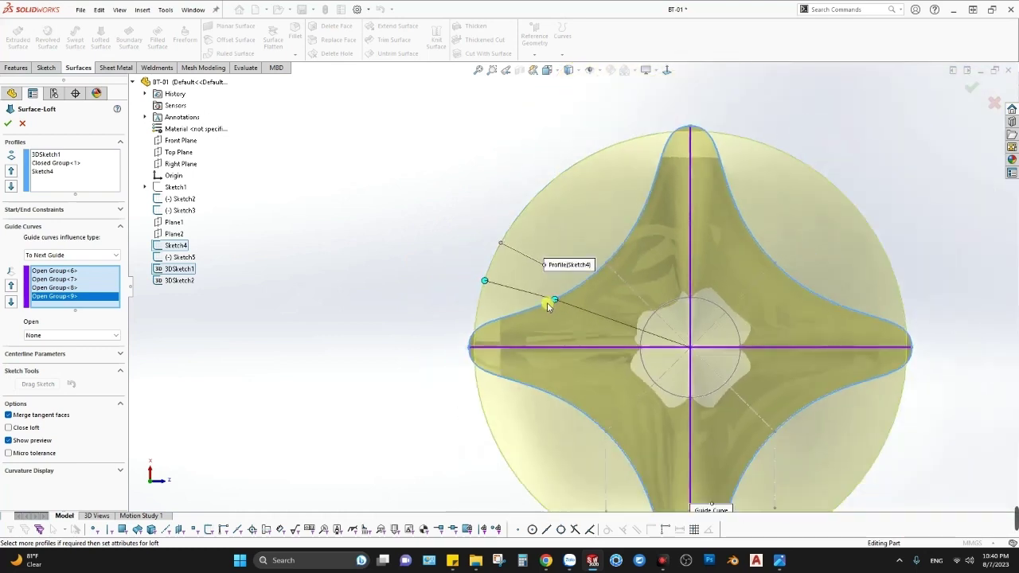
pyautogui.scroll(-1, 549, 298)
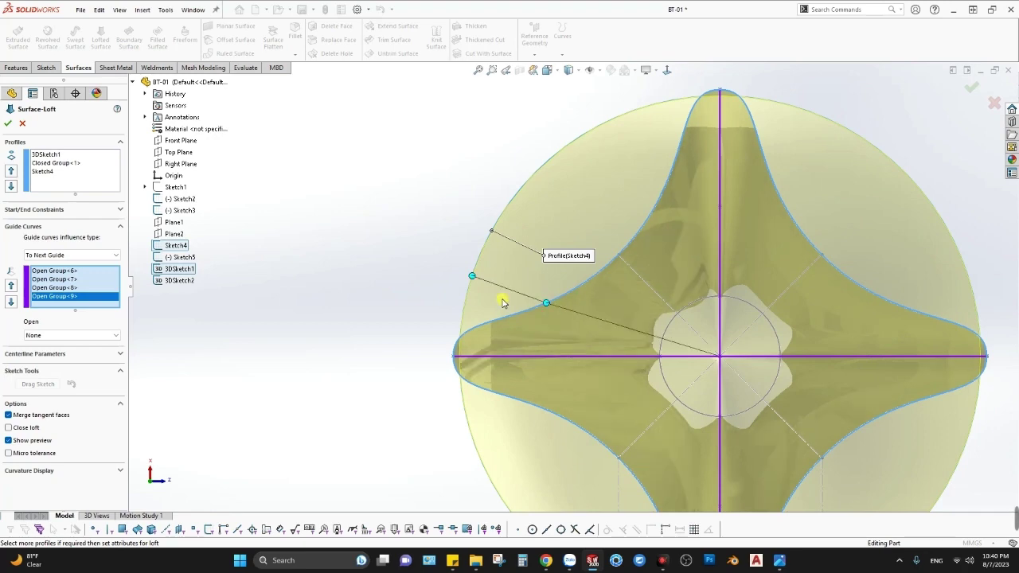
pyautogui.scroll(2, 473, 307)
pyautogui.moveTo(473, 307)
pyautogui.mouseDown(button='middle')
pyautogui.moveTo(578, 221)
pyautogui.moveTo(627, 348)
pyautogui.moveTo(633, 270)
pyautogui.mouseUp(button='middle')
pyautogui.scroll(-2, 586, 357)
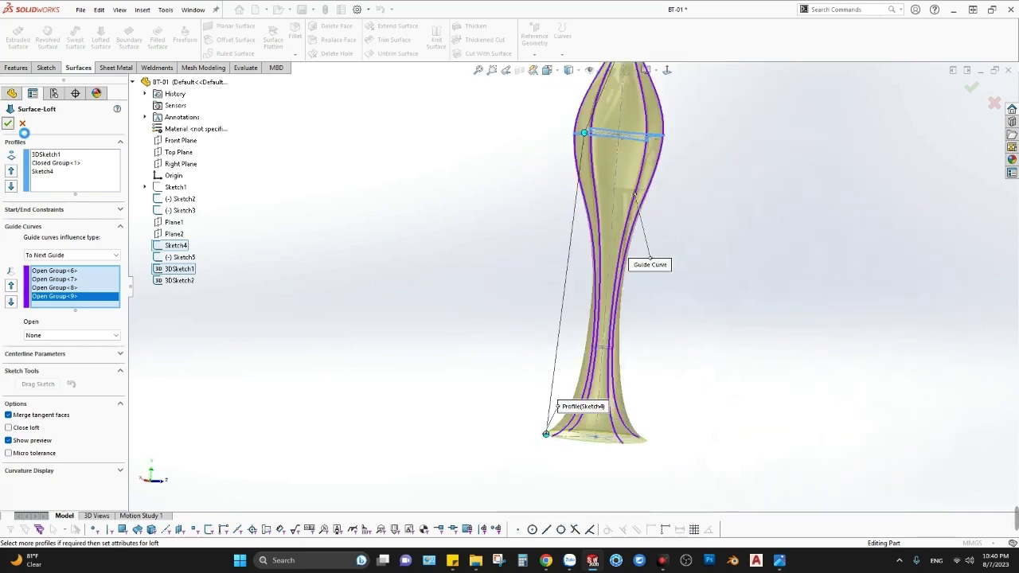
# Accept the loft as Surface-Loft2 and view the gray surface from the Front.
pyautogui.moveTo(597, 321)
pyautogui.mouseDown(button='middle')
pyautogui.moveTo(660, 298)
pyautogui.moveTo(700, 303)
pyautogui.moveTo(487, 241)
pyautogui.moveTo(347, 220)
pyautogui.moveTo(391, 228)
pyautogui.moveTo(439, 218)
pyautogui.mouseUp(button='middle')
pyautogui.press('space')
pyautogui.click(432, 406)
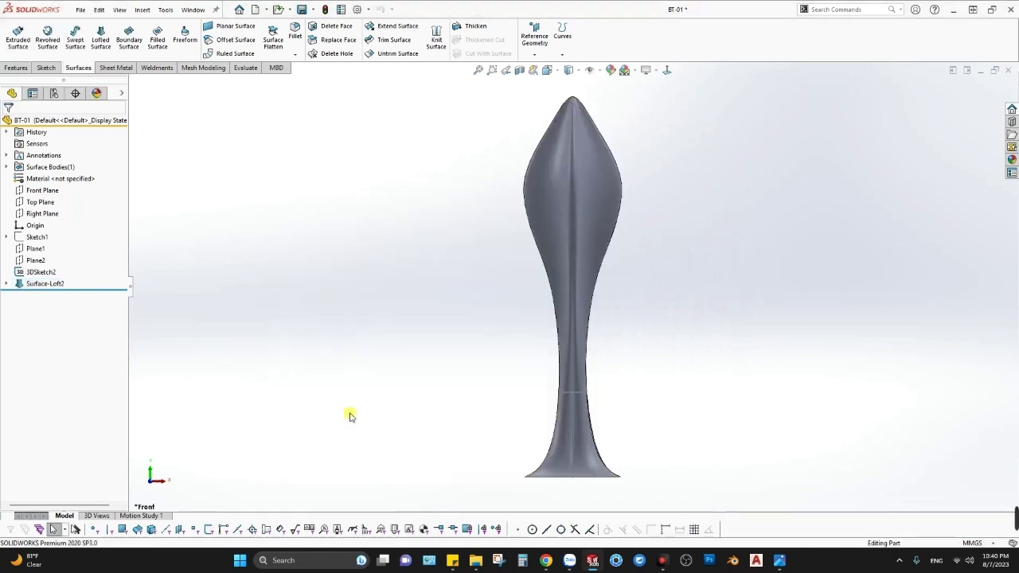
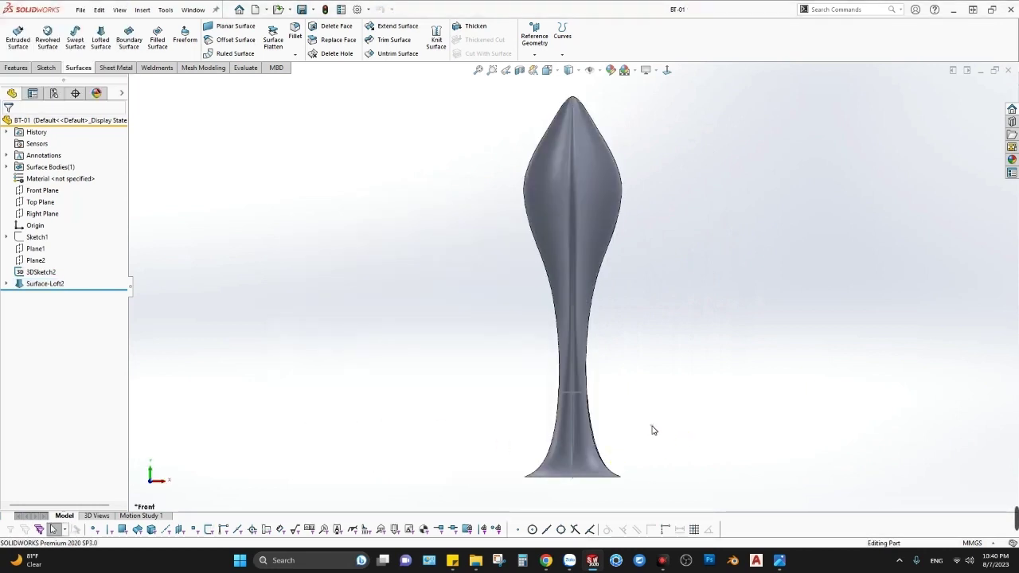
# Hide 3DSketch2, show Sketch1's reference picture, and view the model from the Front.
pyautogui.rightClick(575, 388)
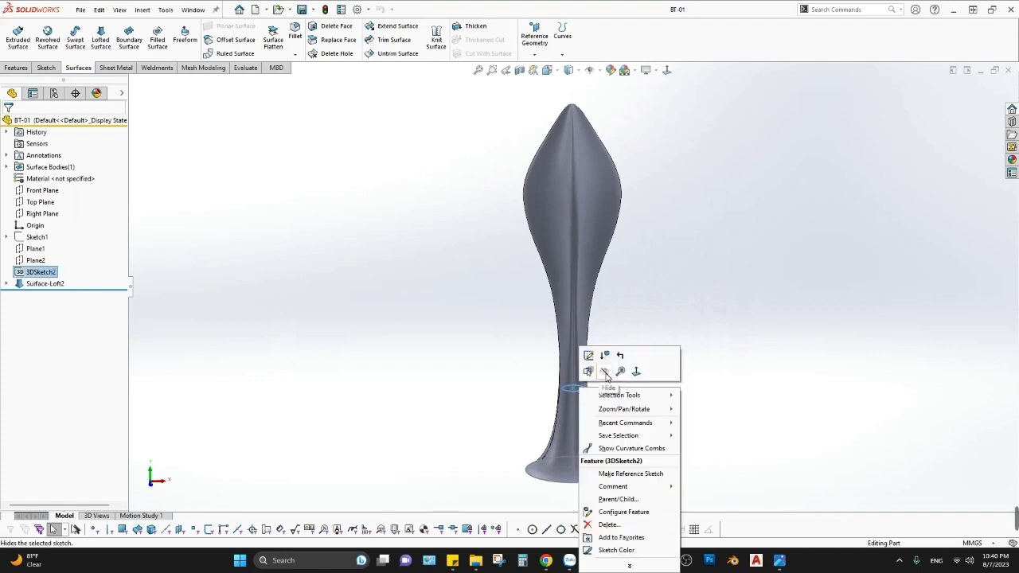
pyautogui.click(605, 371)
pyautogui.press('space')
pyautogui.click(477, 380)
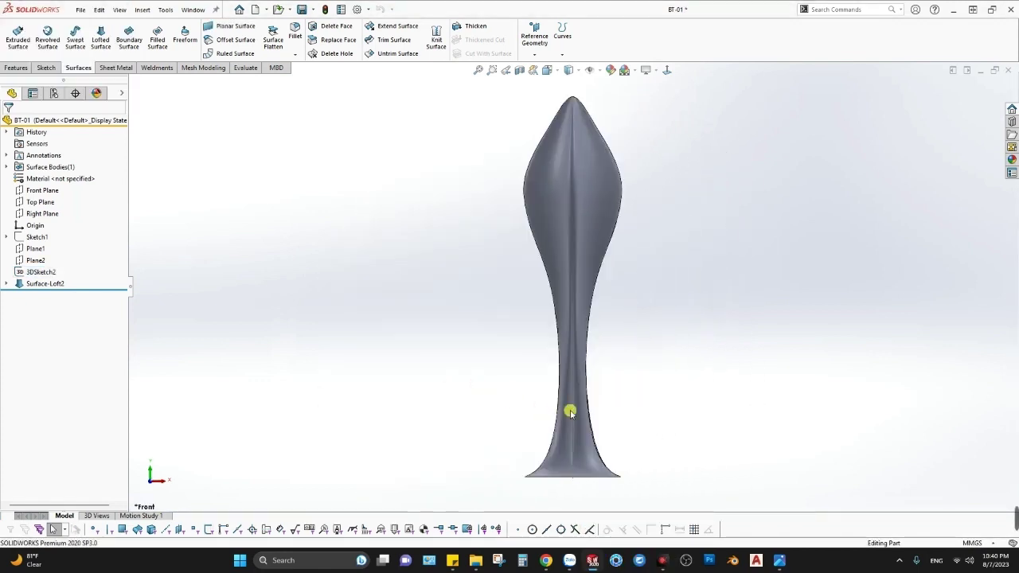
pyautogui.rightClick(34, 238)
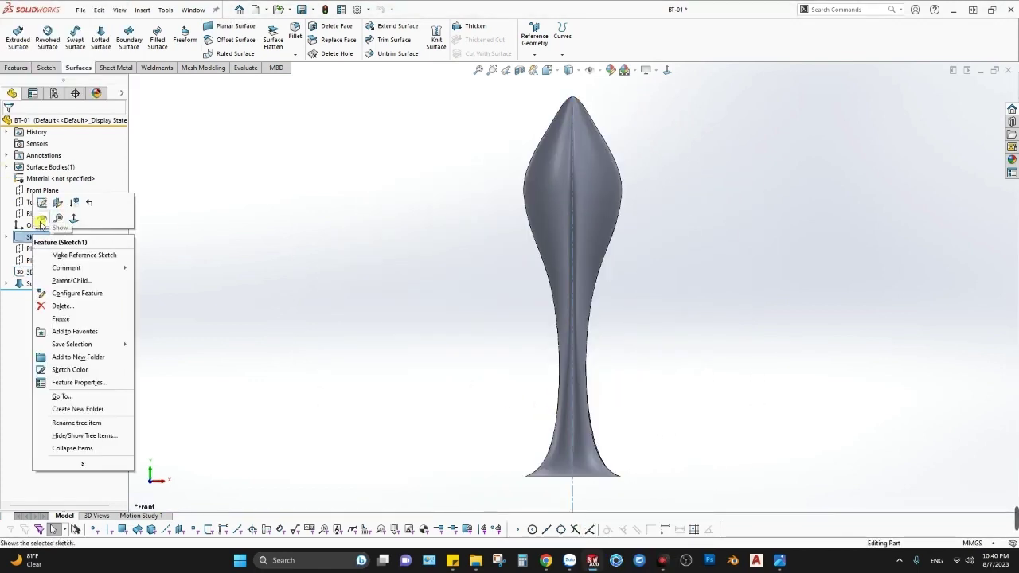
pyautogui.click(40, 223)
# Toggle the grey loft off and on to compare it with the picture, checking its open underside.
pyautogui.press('Tab')
pyautogui.scroll(2, 585, 328)
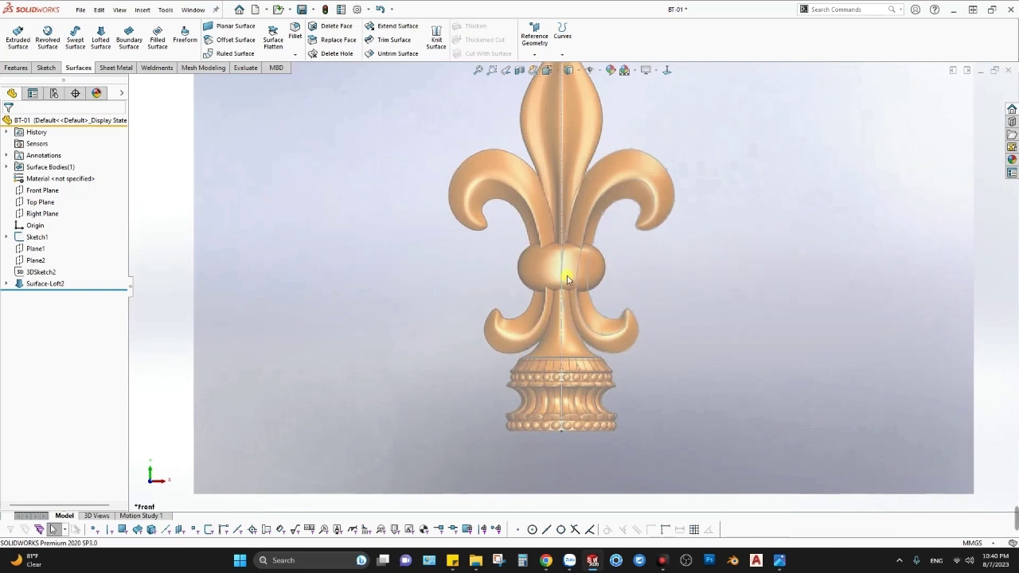
pyautogui.hotkey('shift', 'Tab')
pyautogui.scroll(-2, 566, 268)
pyautogui.scroll(2, 566, 267)
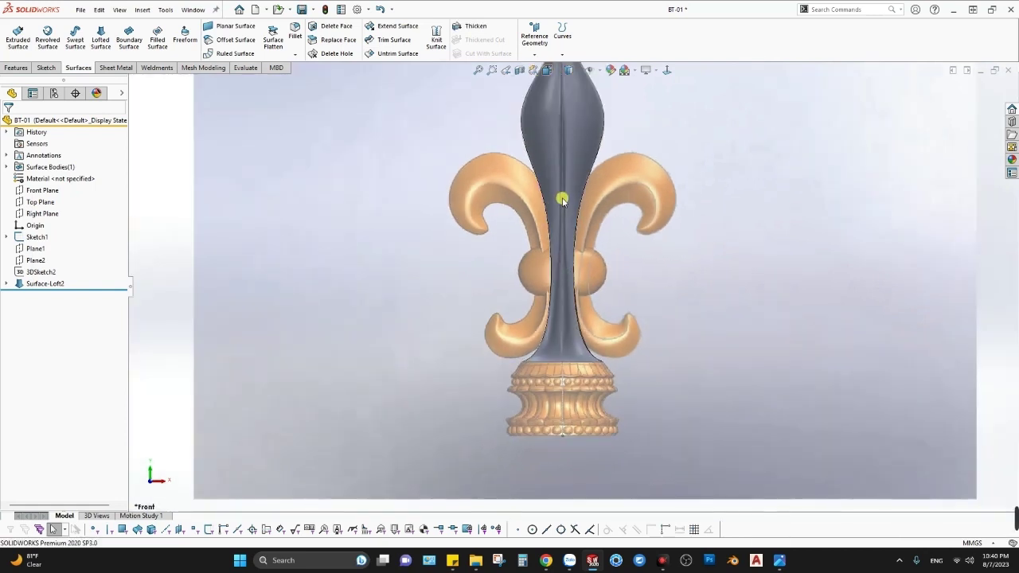
pyautogui.press('Tab')
pyautogui.hotkey('shift', 'Tab')
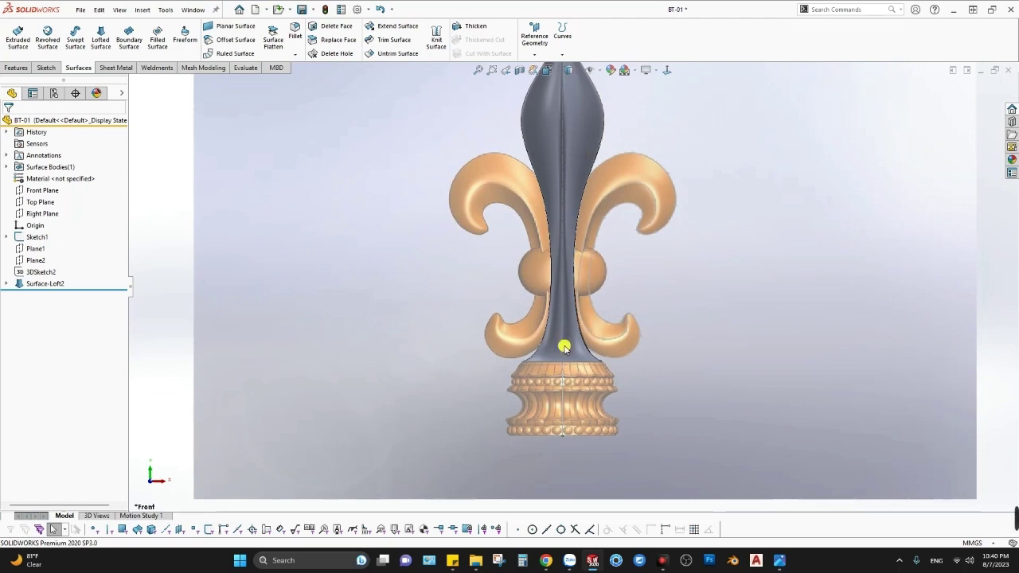
pyautogui.scroll(-2, 575, 357)
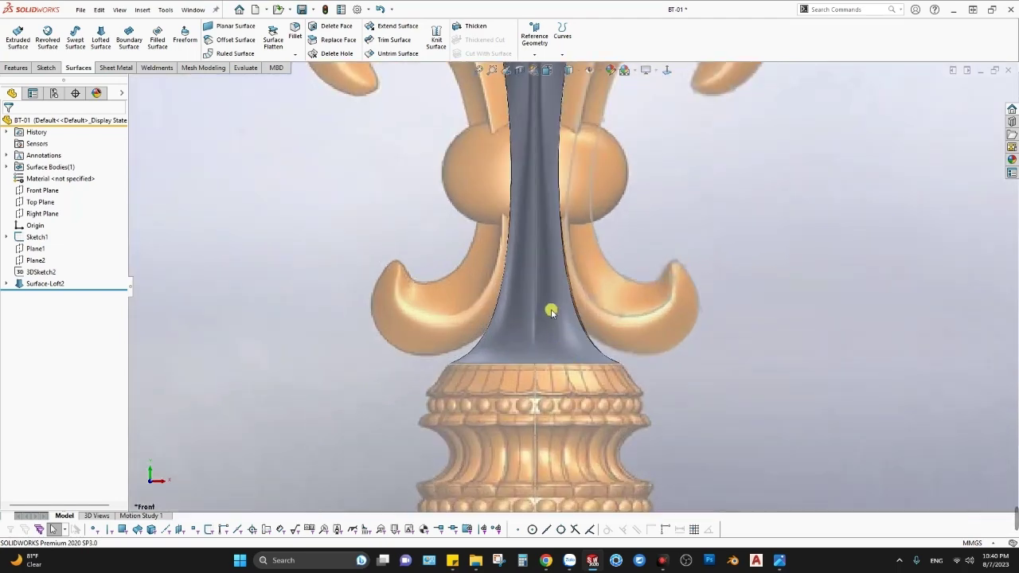
pyautogui.moveTo(551, 311); pyautogui.dragTo(550, 320, button='middle')
pyautogui.scroll(3, 508, 345)
pyautogui.scroll(3, 517, 286)
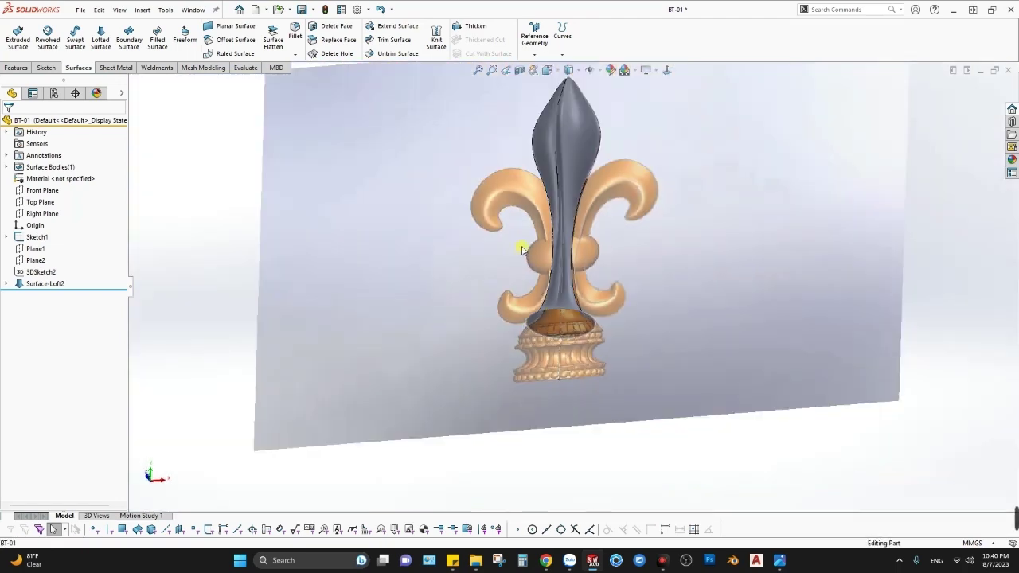
# Return to the Front view, hide the grey loft, and fit the whole finial in view.
pyautogui.press('space')
pyautogui.click(406, 342)
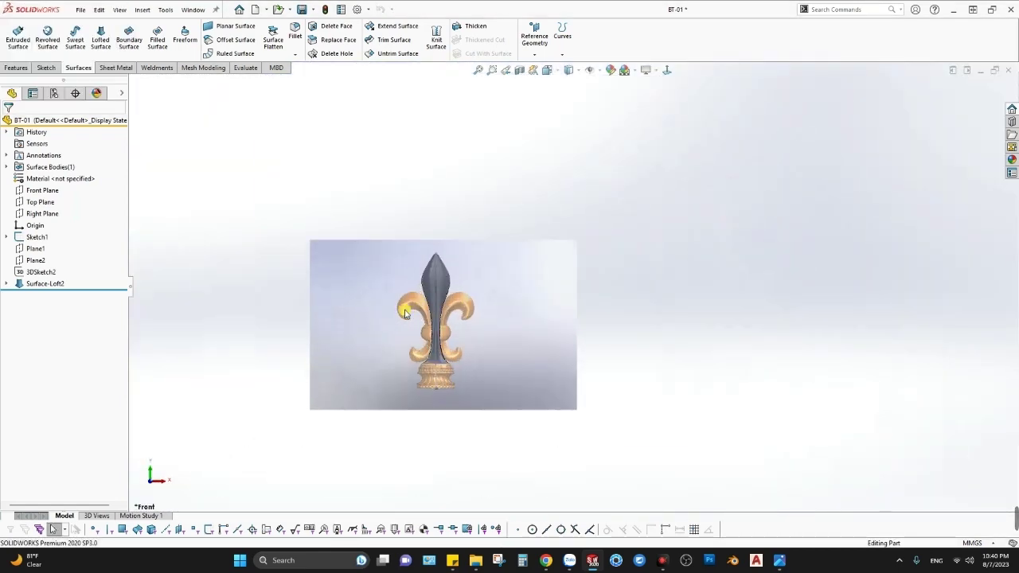
pyautogui.press('Tab')
pyautogui.scroll(-2, 430, 253)
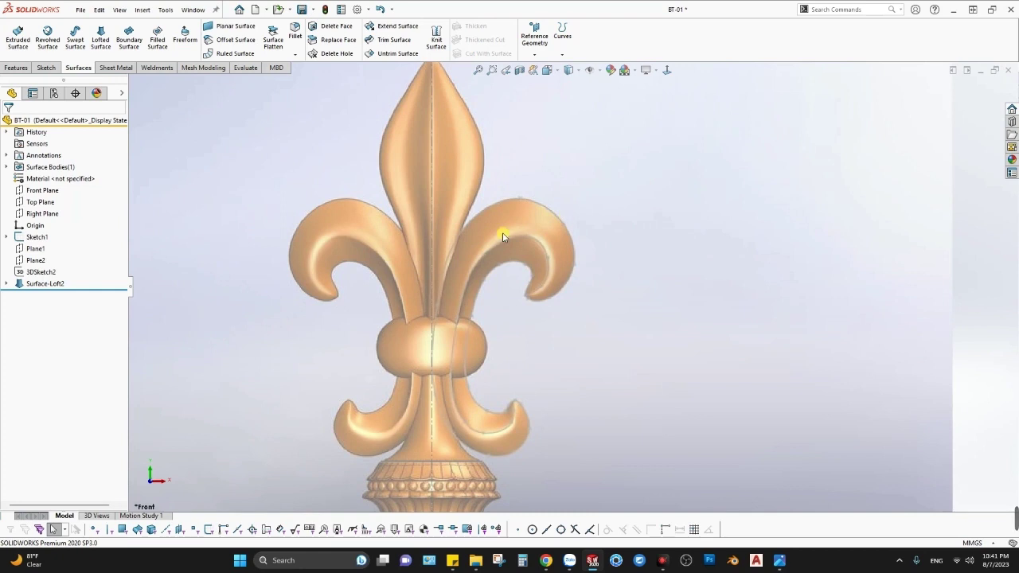
pyautogui.press('f')
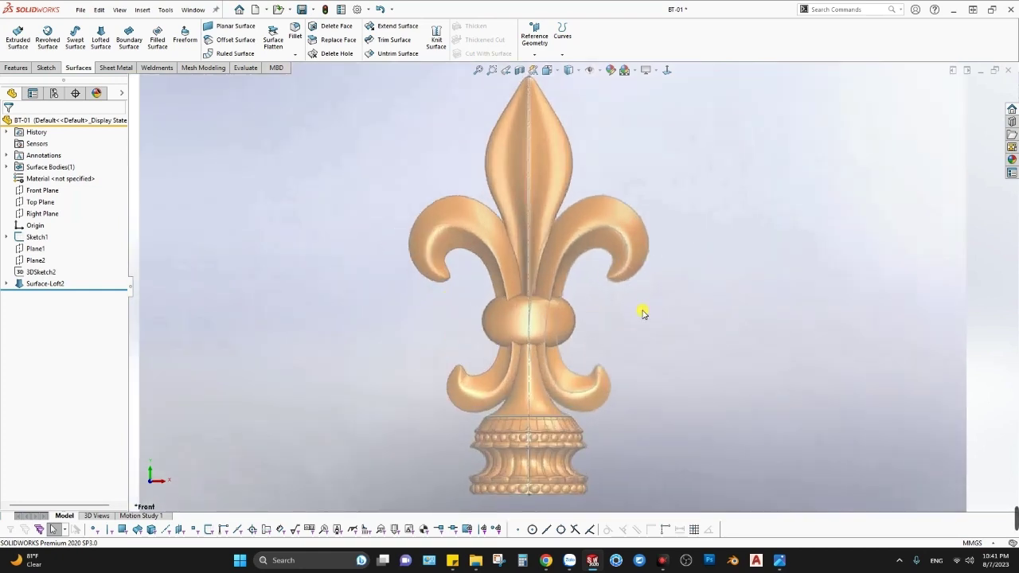
pyautogui.scroll(3, 524, 225)
# Start a new sketch on the Front Plane with the Spline tool.
pyautogui.click(40, 190)
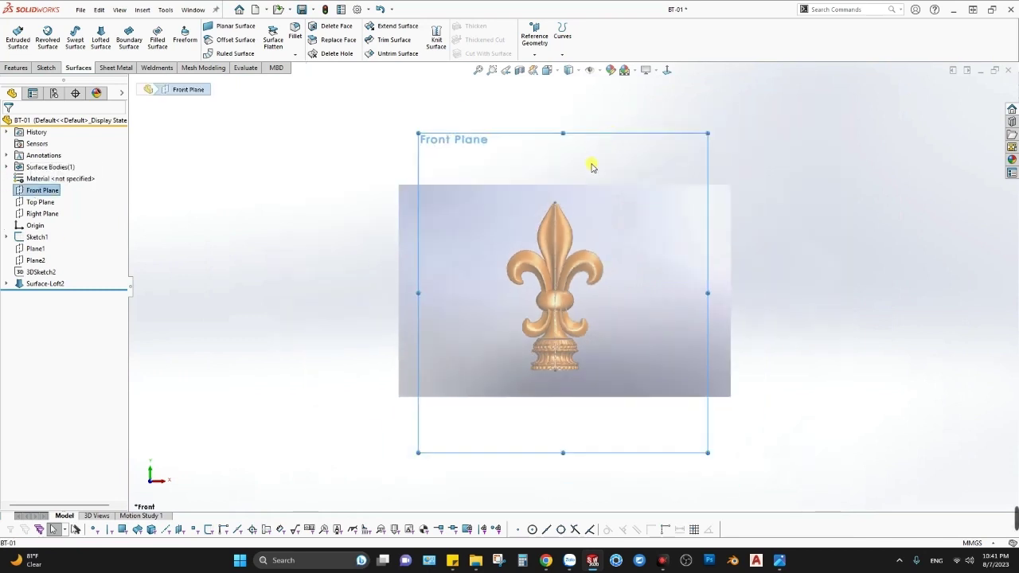
pyautogui.rightClick(615, 149)
pyautogui.click(618, 136)
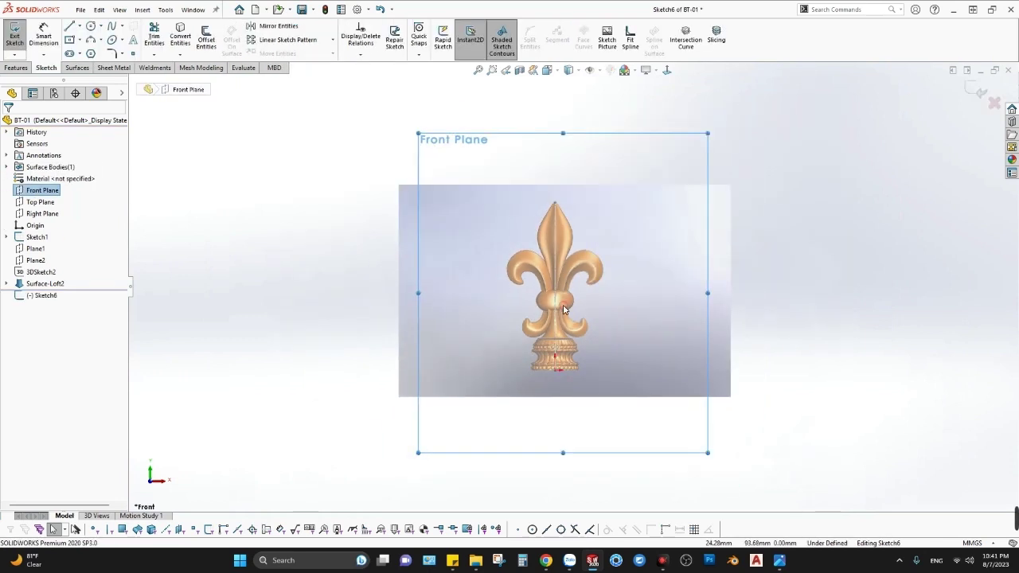
pyautogui.scroll(-5, 625, 222)
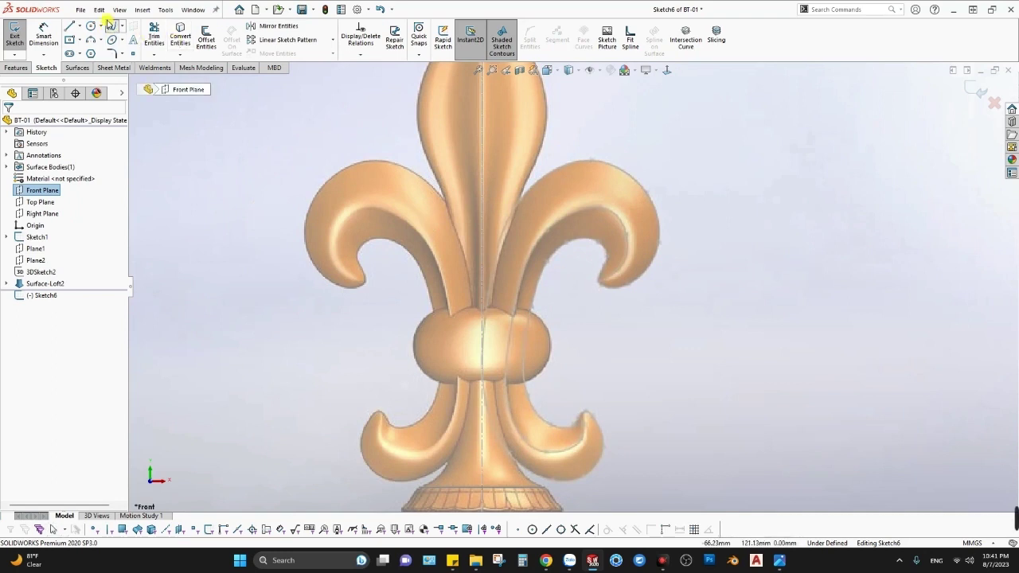
pyautogui.click(112, 29)
pyautogui.scroll(-2, 647, 303)
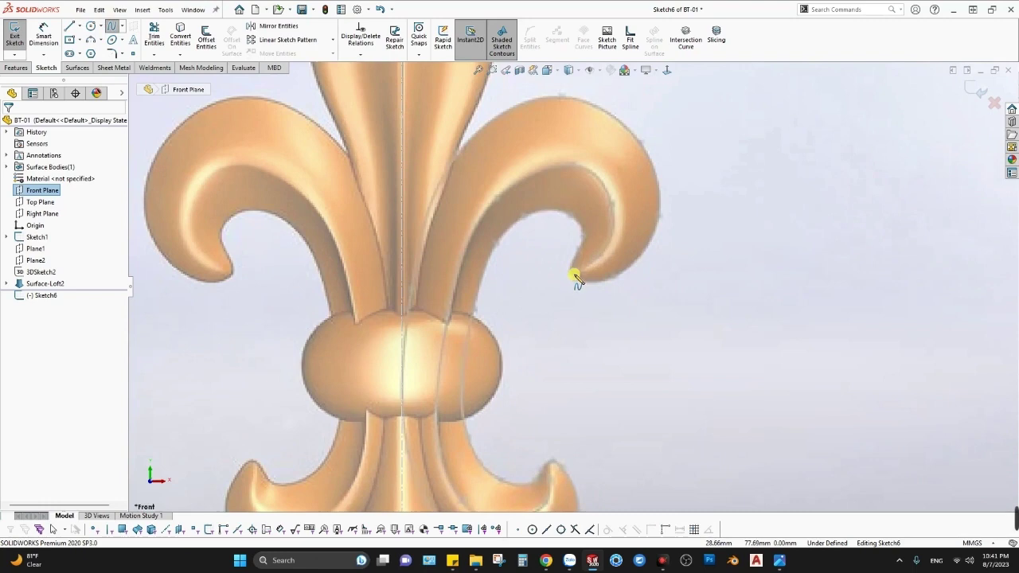
pyautogui.scroll(3, 554, 337)
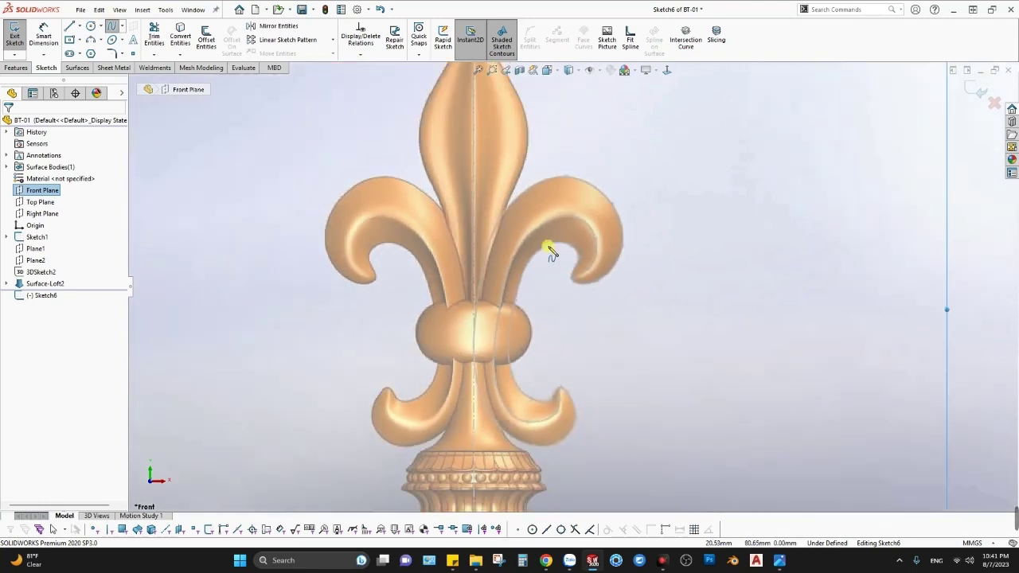
pyautogui.scroll(-4, 550, 251)
# Trace a spline along the right petal's inner curl and edge, around the lower petal.
pyautogui.click(601, 341)
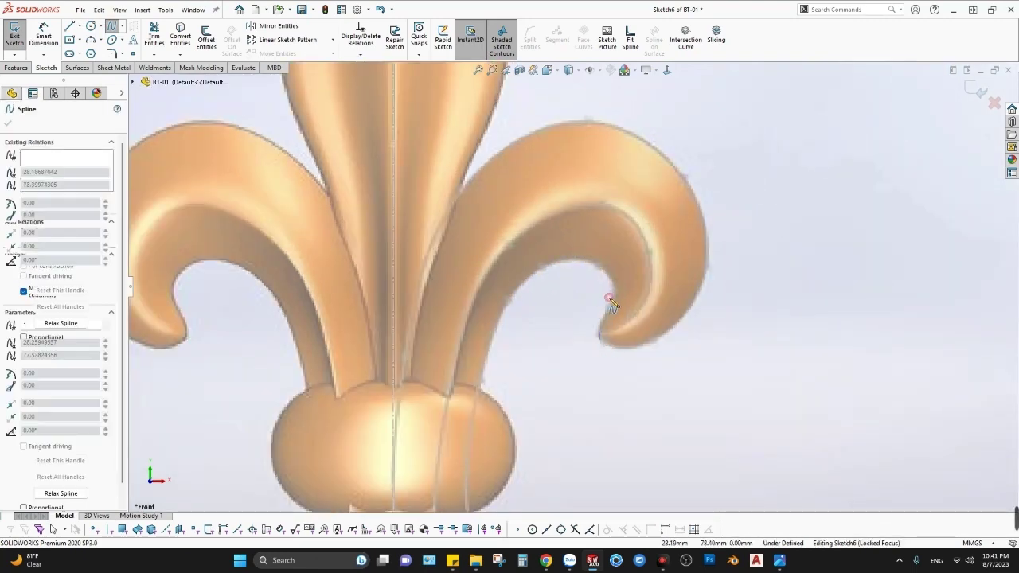
pyautogui.click(614, 295)
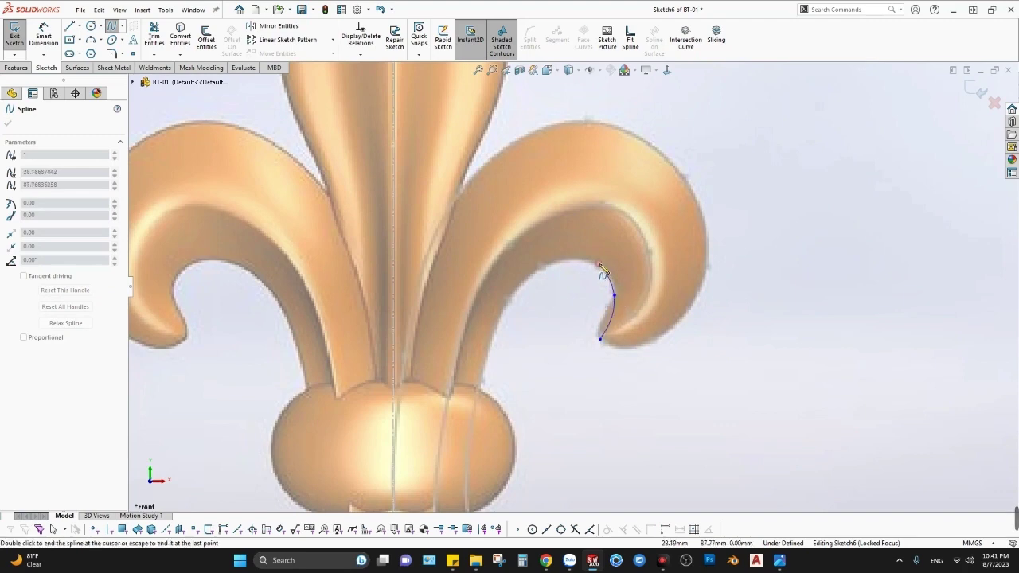
pyautogui.click(599, 265)
pyautogui.click(540, 266)
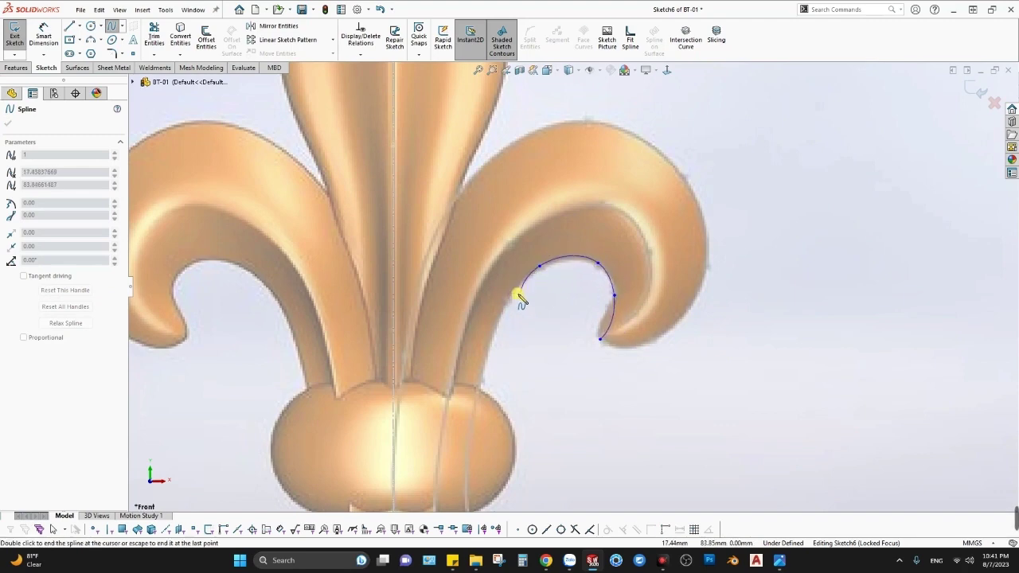
pyautogui.click(507, 303)
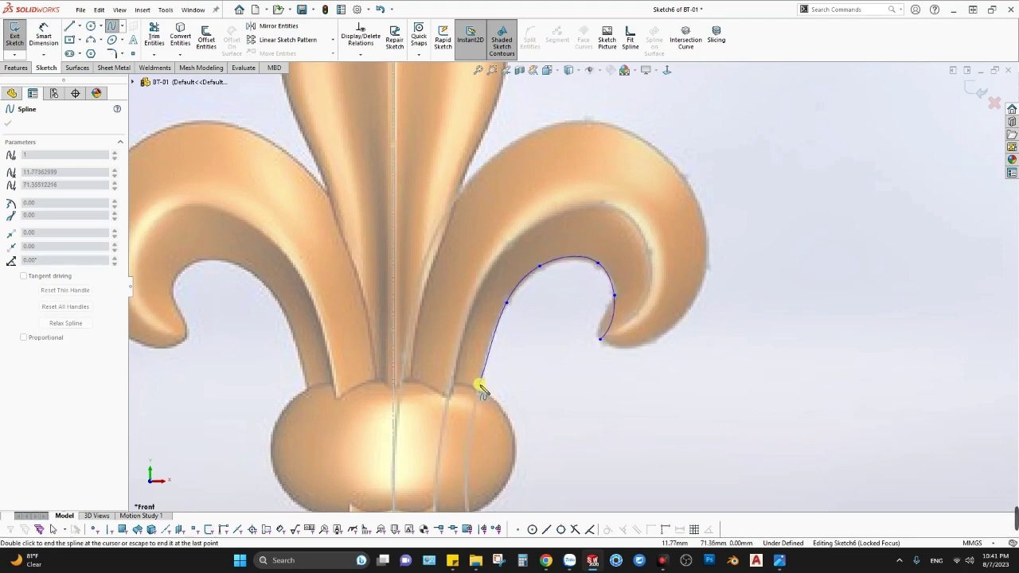
pyautogui.click(481, 390)
pyautogui.scroll(2, 482, 391)
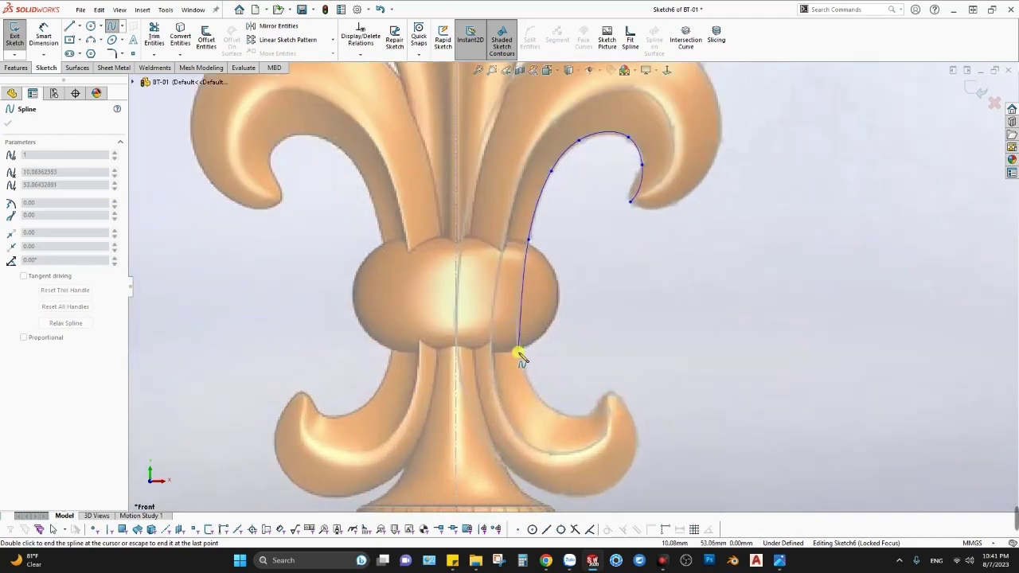
pyautogui.click(559, 414)
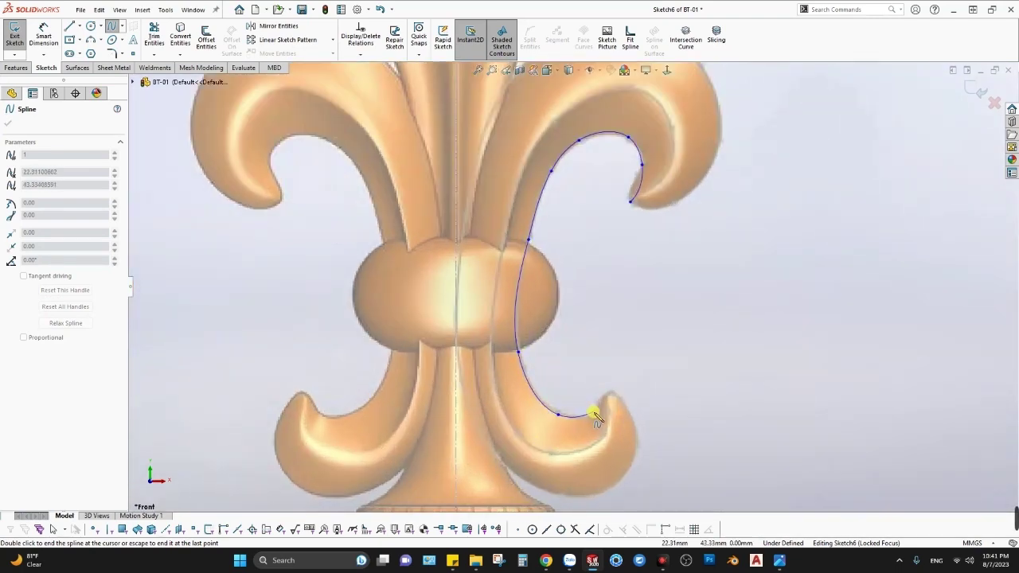
pyautogui.click(593, 412)
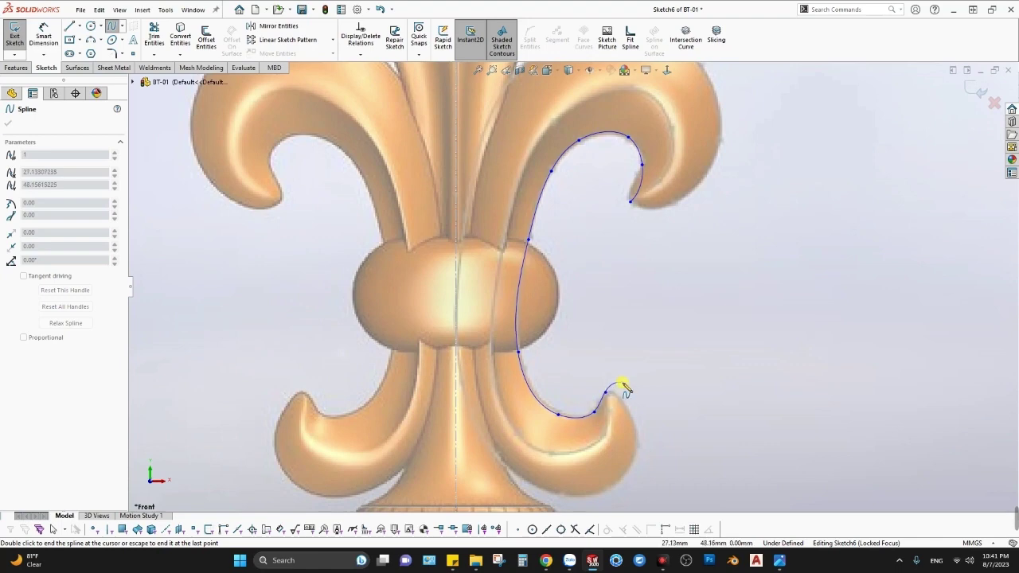
pyautogui.doubleClick(617, 389)
pyautogui.scroll(-2, 661, 143)
pyautogui.scroll(-2, 661, 144)
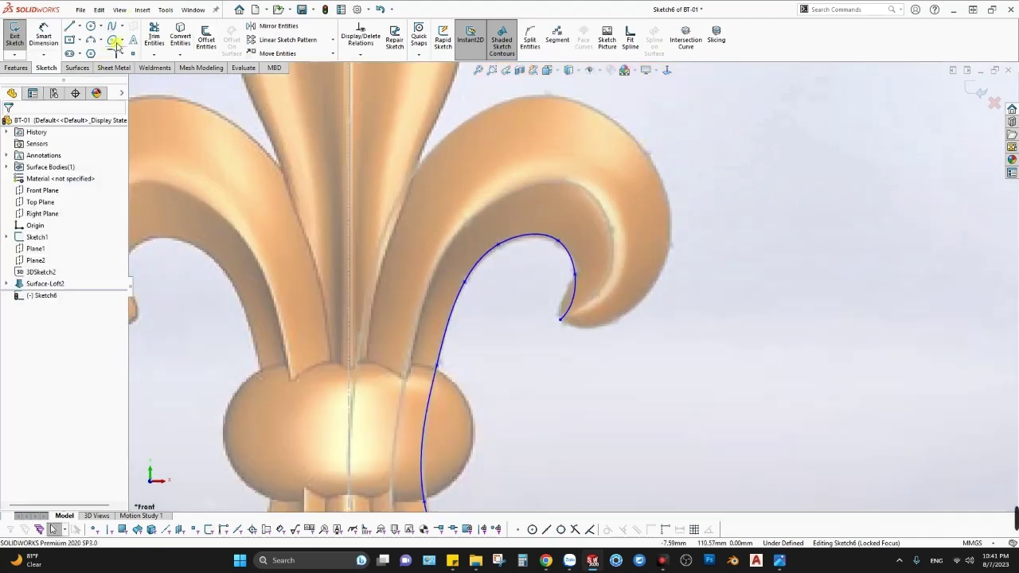
# Trace a second spline around the petal's outer edge and lower petal, ending at the curl tip.
pyautogui.click(562, 320)
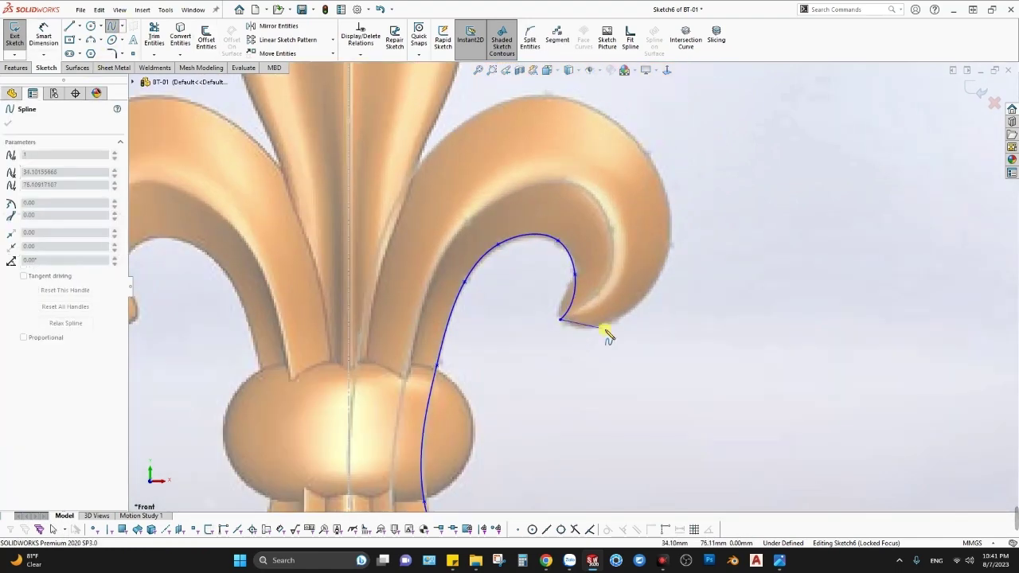
pyautogui.click(594, 327)
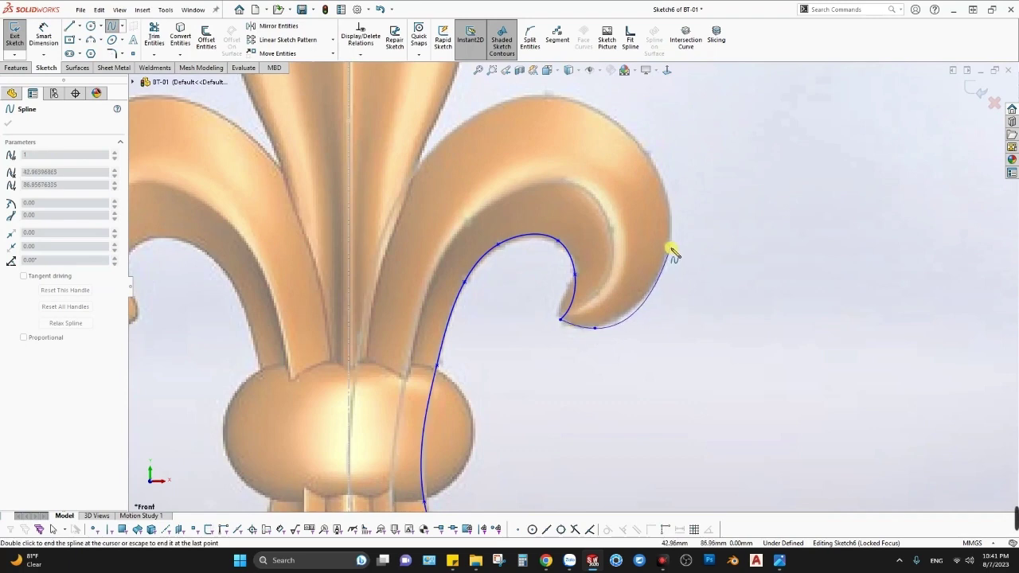
pyautogui.click(671, 244)
pyautogui.click(649, 150)
pyautogui.click(549, 93)
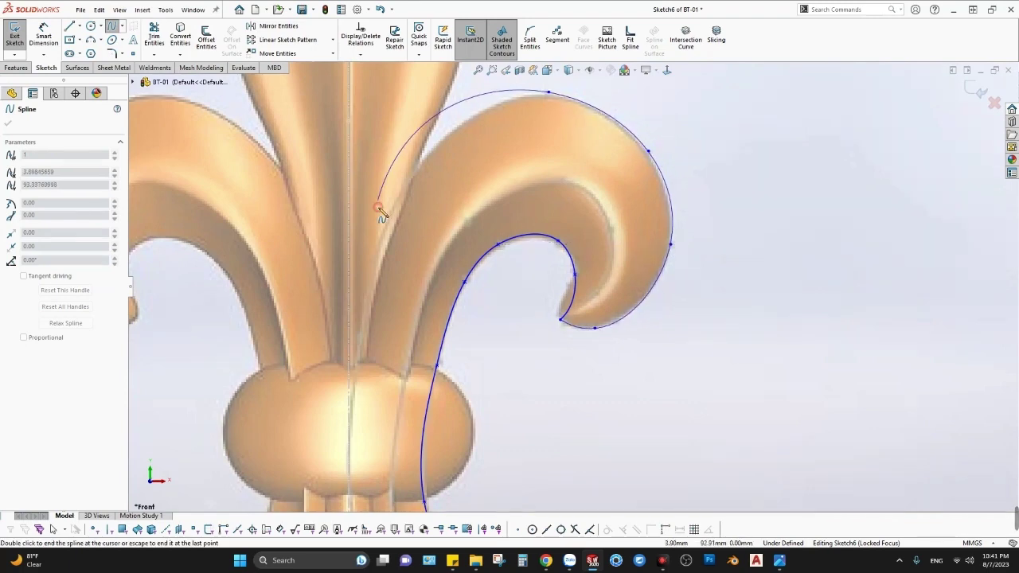
pyautogui.click(382, 240)
pyautogui.scroll(3, 510, 425)
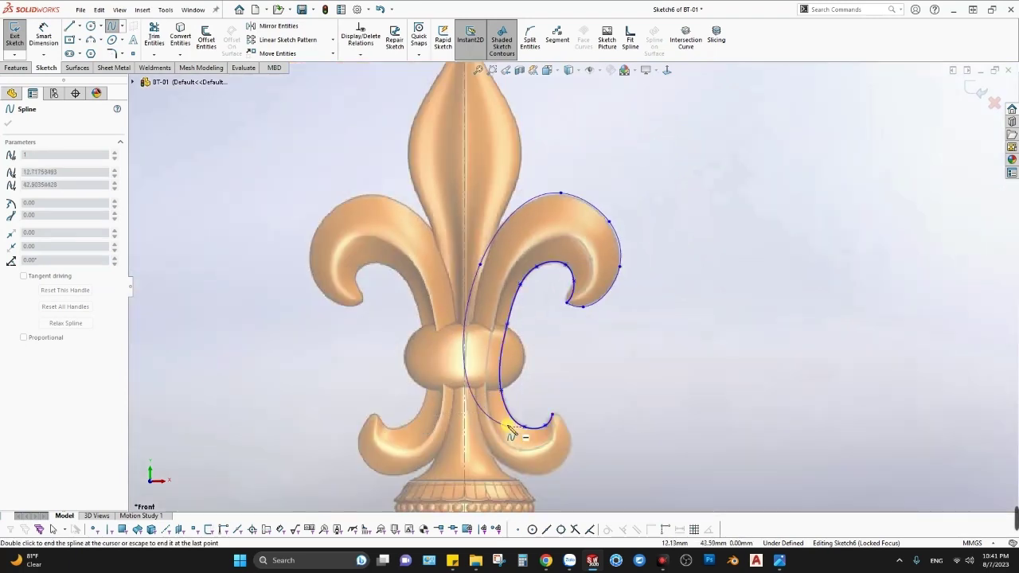
pyautogui.scroll(-2, 483, 421)
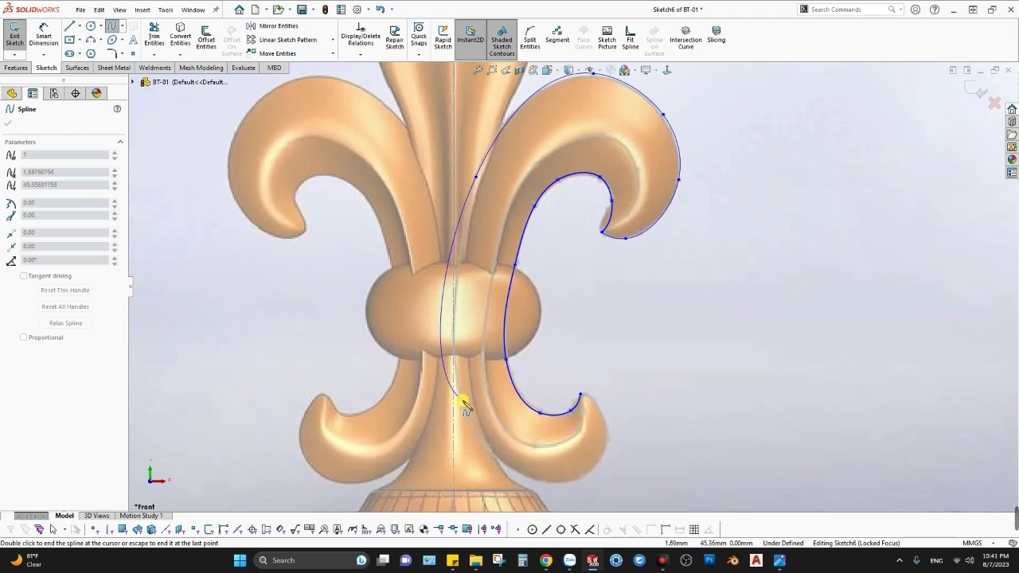
pyautogui.click(466, 413)
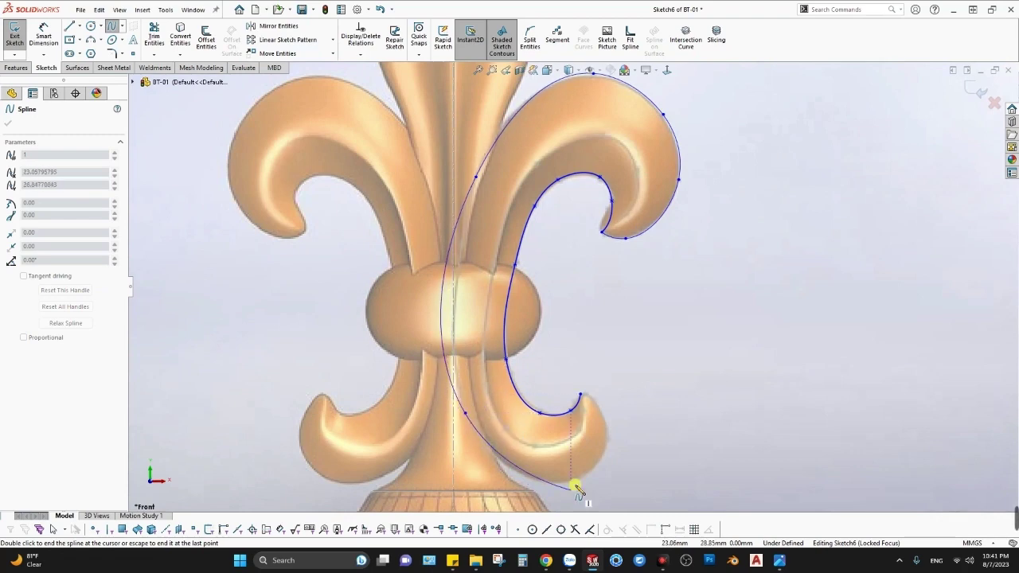
pyautogui.click(550, 483)
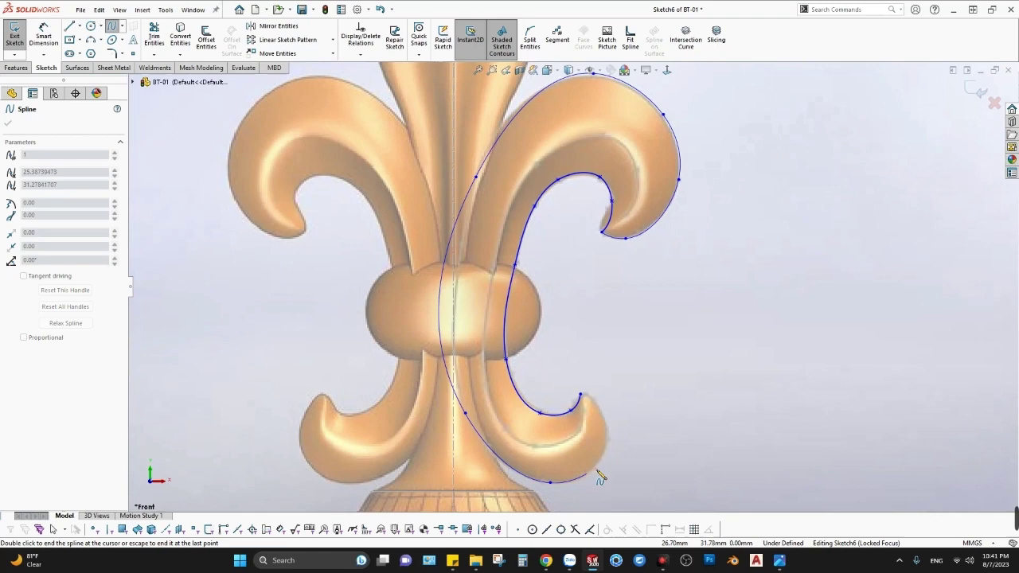
pyautogui.click(608, 434)
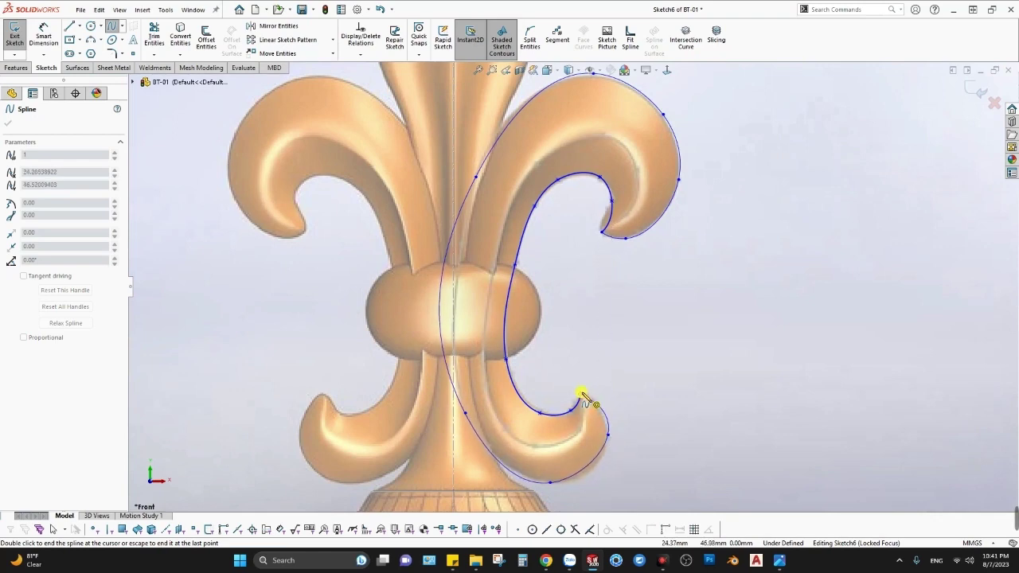
pyautogui.doubleClick(585, 395)
pyautogui.scroll(3, 589, 393)
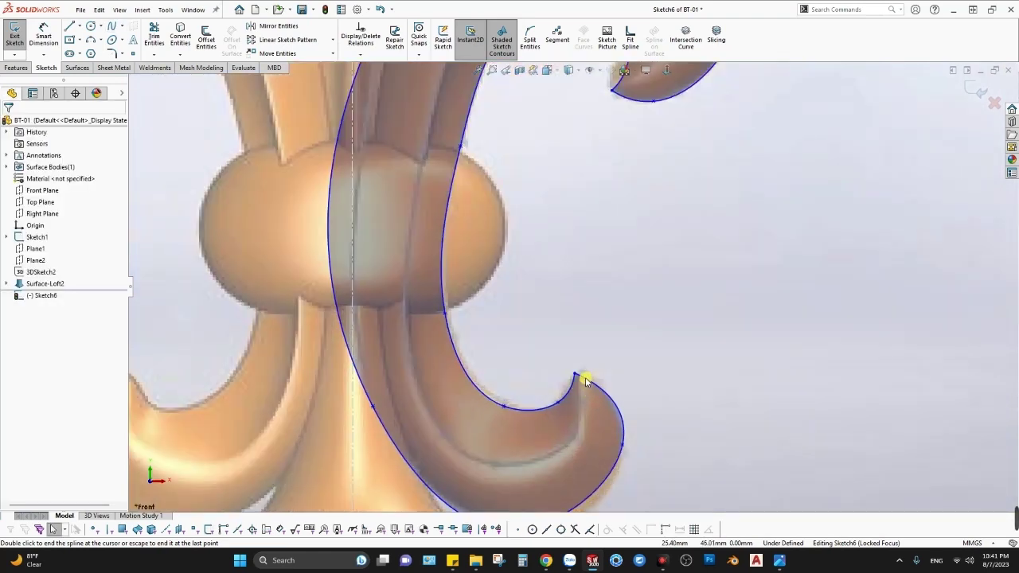
# Redirect the spline's end tangent at the upper curl tip to reshape the curl.
pyautogui.click(585, 382)
pyautogui.scroll(3, 605, 370)
pyautogui.moveTo(616, 367); pyautogui.dragTo(641, 335)
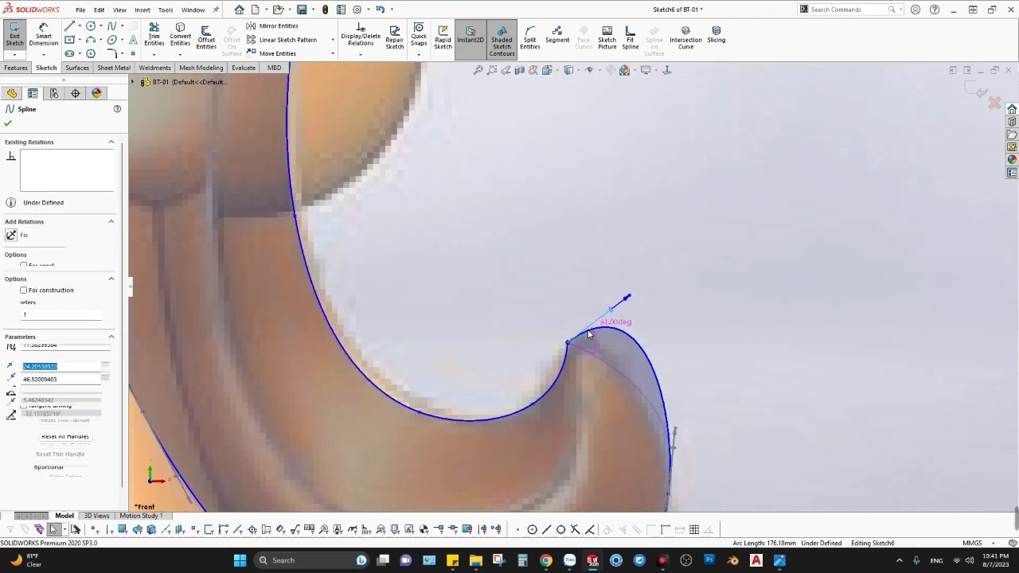
pyautogui.scroll(3, 565, 359)
pyautogui.click(571, 329)
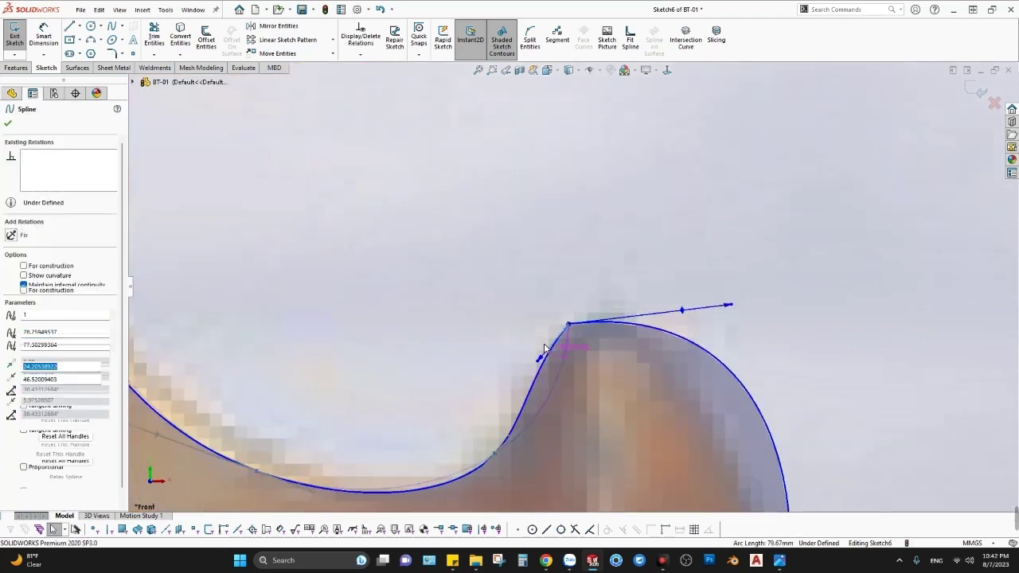
pyautogui.moveTo(565, 359); pyautogui.dragTo(527, 344)
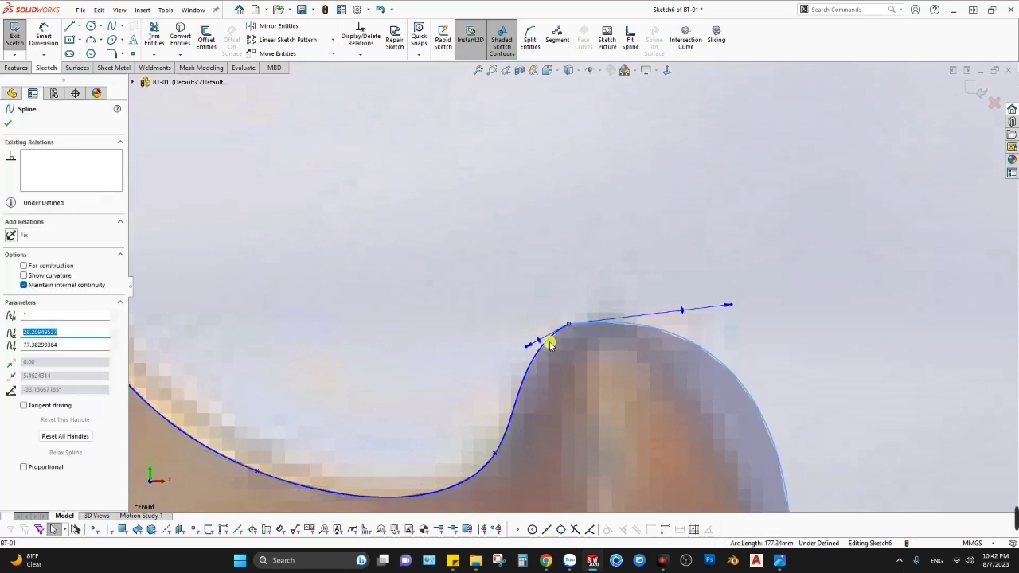
# Make the two splines tangent at the upper tip and fine-tune the tangent length there.
pyautogui.keyDown('ctrl'); pyautogui.click(545, 340); pyautogui.keyUp('ctrl')
pyautogui.click(578, 296)
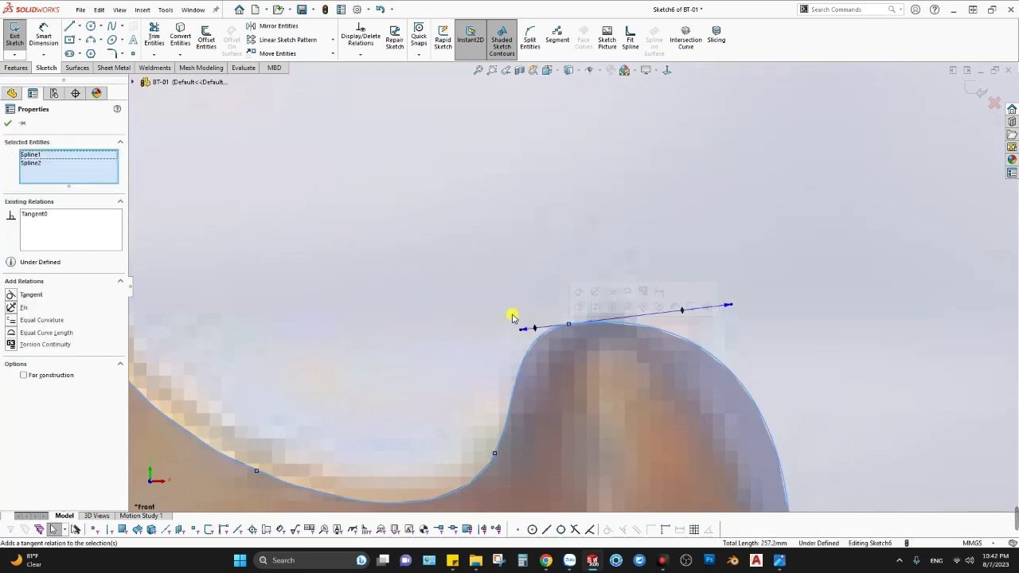
pyautogui.click(558, 296)
pyautogui.moveTo(516, 316); pyautogui.dragTo(549, 306)
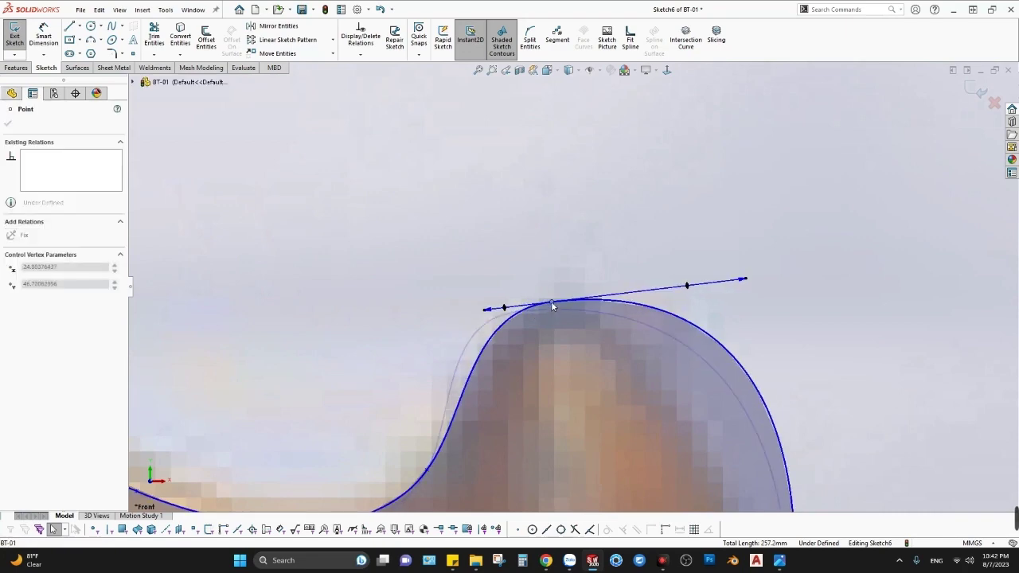
pyautogui.moveTo(715, 290); pyautogui.dragTo(739, 285)
pyautogui.moveTo(682, 299); pyautogui.dragTo(660, 296)
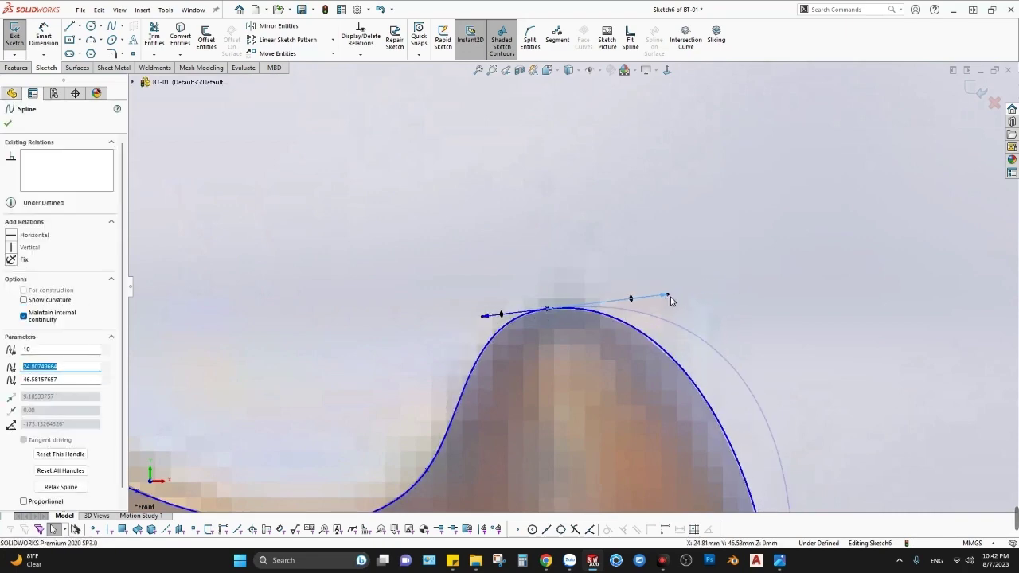
pyautogui.scroll(5, 518, 255)
pyautogui.scroll(-3, 557, 247)
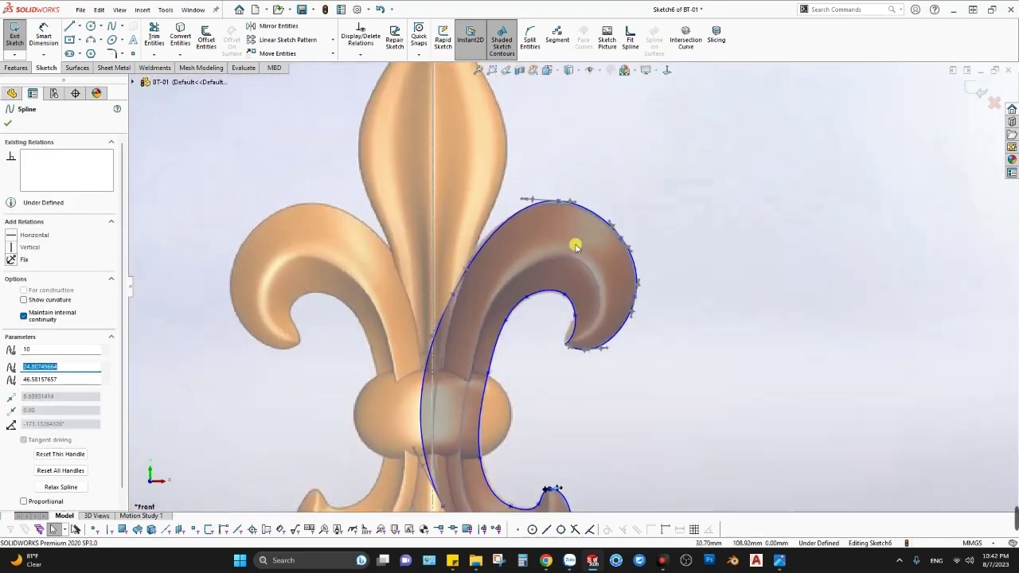
pyautogui.scroll(-3, 621, 287)
pyautogui.scroll(-3, 613, 314)
pyautogui.press('Escape')
# Angle the tangent at the lower curl tip and make both splines tangent there.
pyautogui.click(604, 313)
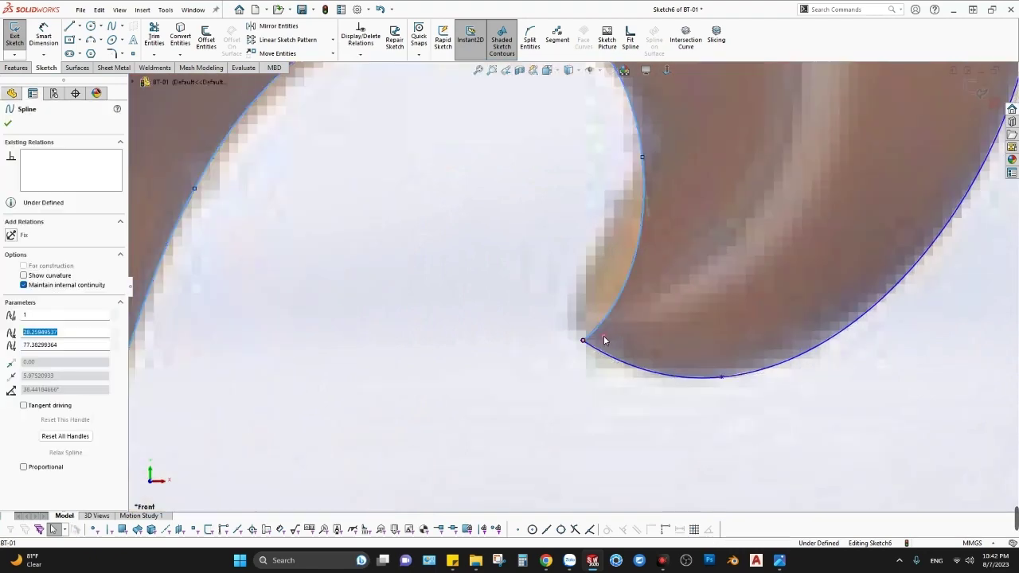
pyautogui.moveTo(609, 321)
pyautogui.mouseDown()
pyautogui.moveTo(573, 295)
pyautogui.moveTo(569, 322)
pyautogui.mouseUp()
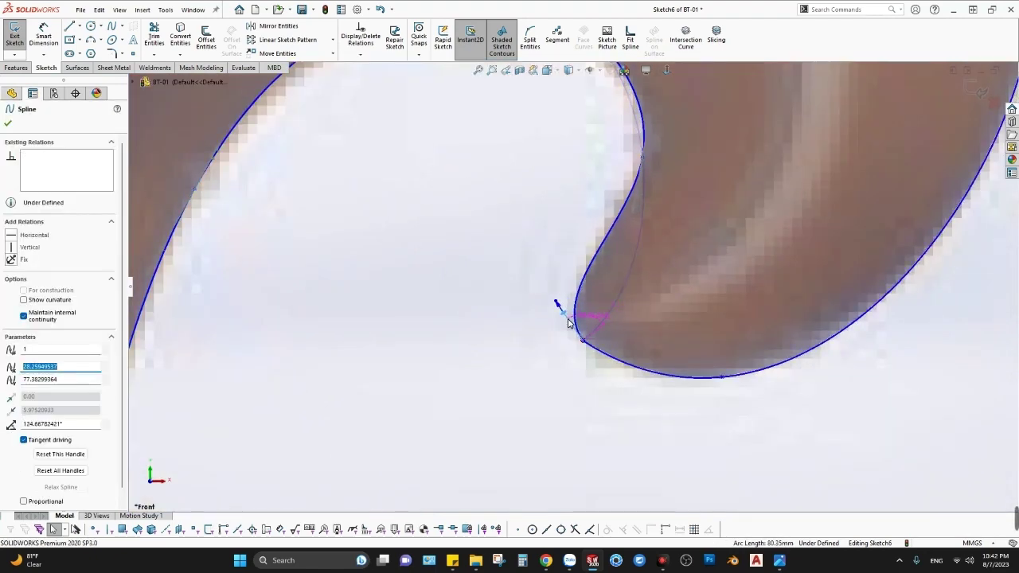
pyautogui.click(585, 309)
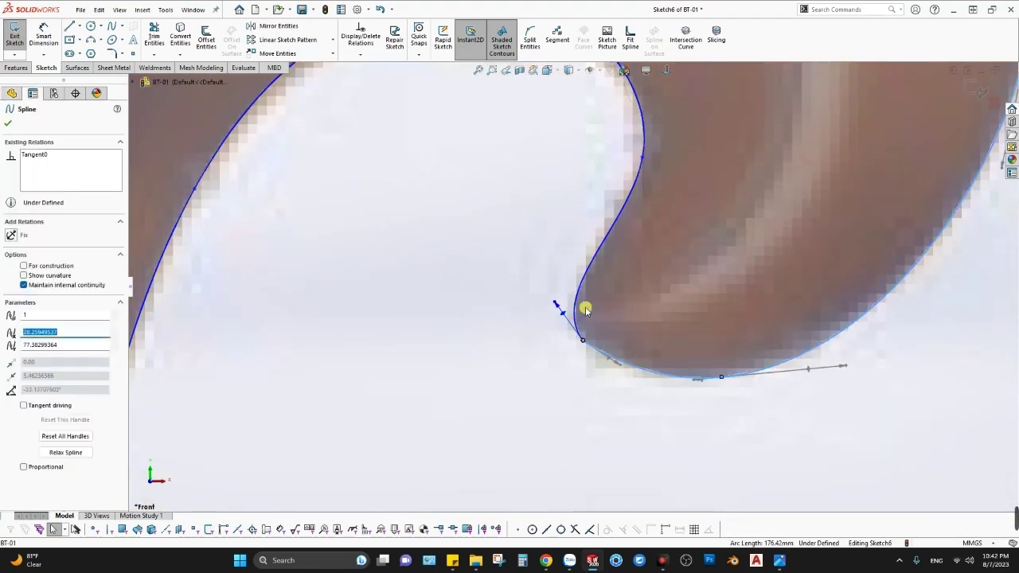
pyautogui.keyDown('ctrl'); pyautogui.click(579, 339); pyautogui.keyUp('ctrl')
pyautogui.click(617, 260)
pyautogui.click(558, 300)
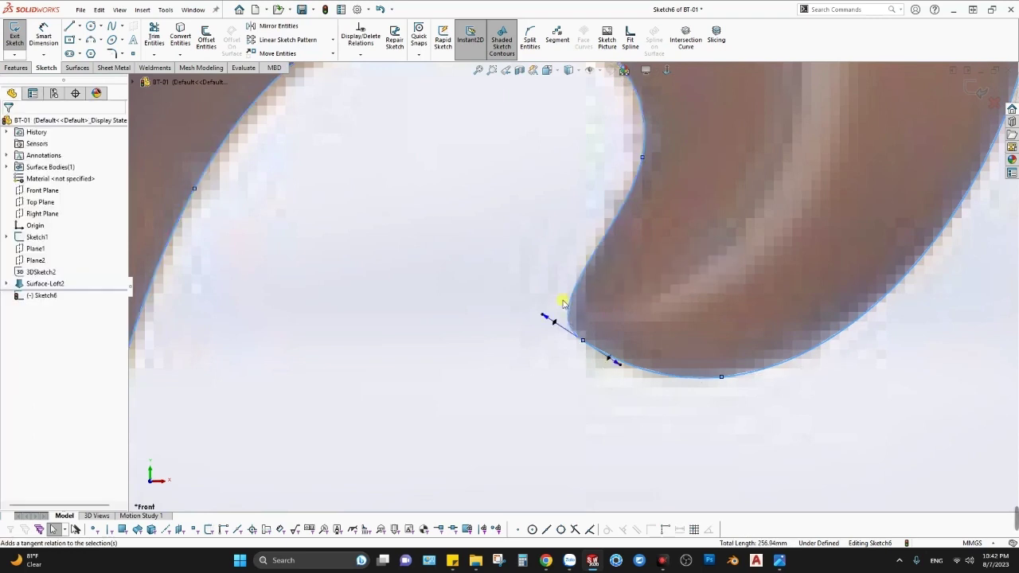
pyautogui.scroll(-2, 575, 325)
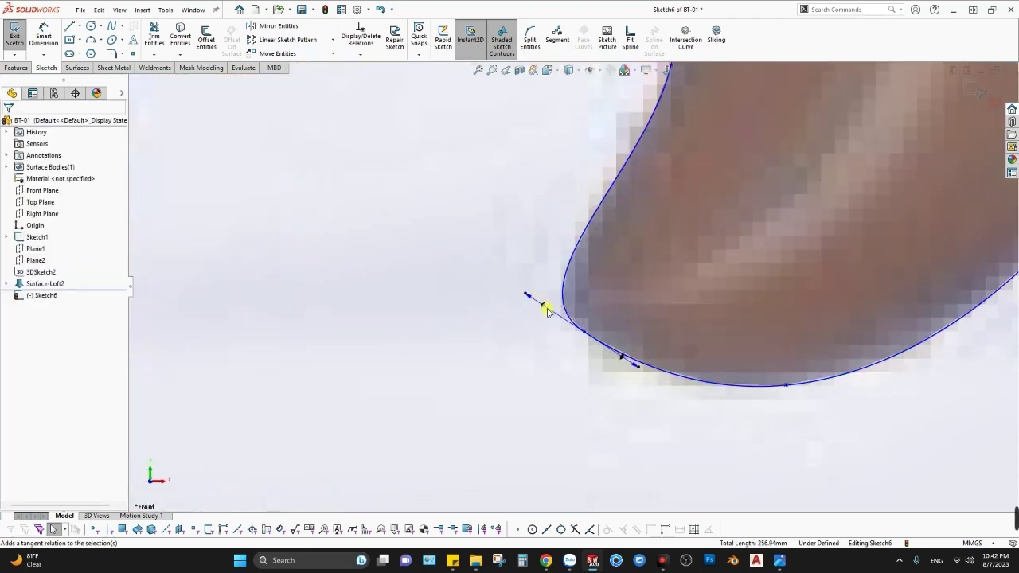
pyautogui.click(622, 359)
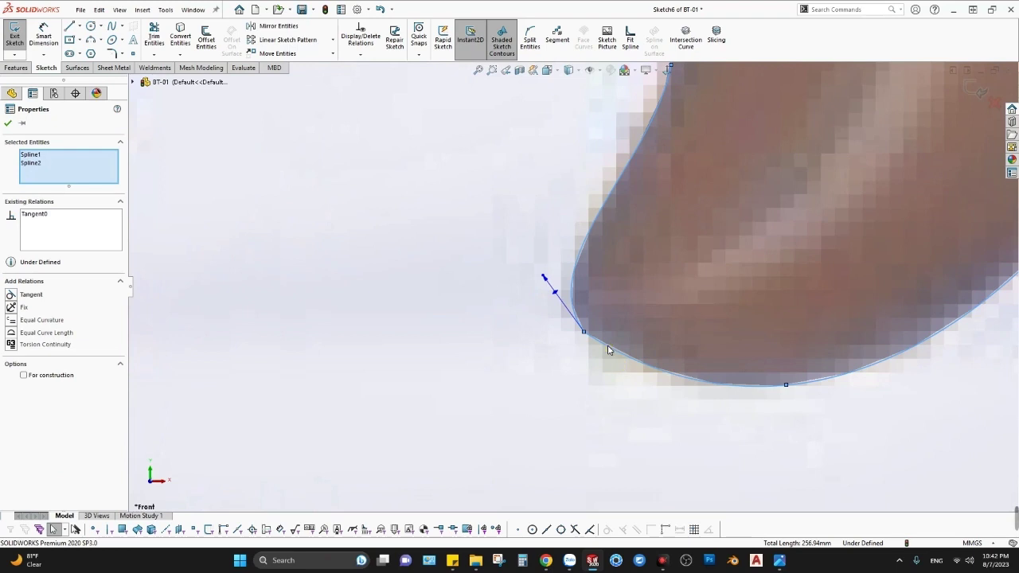
pyautogui.scroll(2, 610, 352)
# Rotate the lower tip's tangents to smooth the curl and reapply the tangency.
pyautogui.click(610, 341)
pyautogui.scroll(-1, 605, 339)
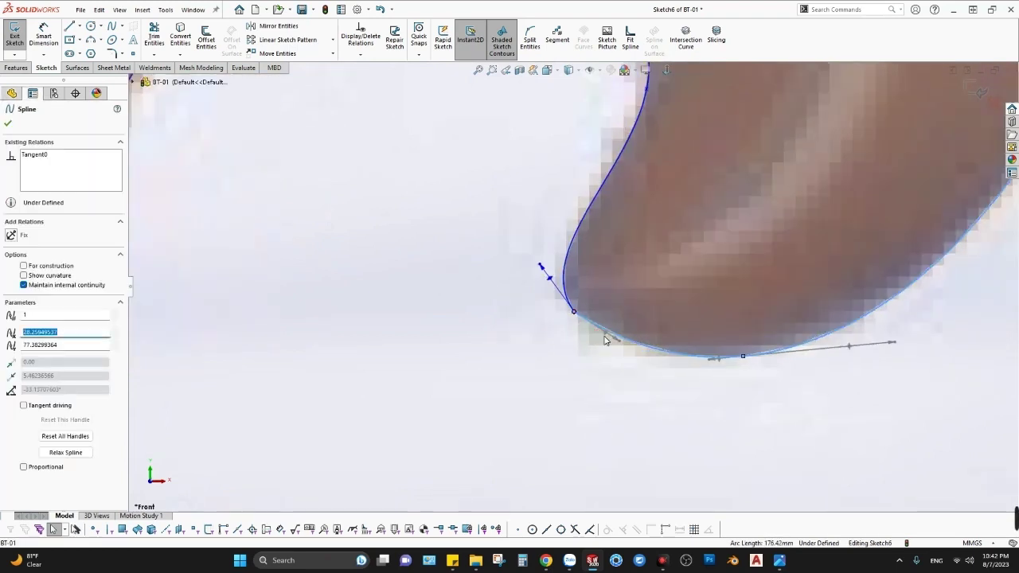
pyautogui.scroll(-1, 605, 338)
pyautogui.scroll(-1, 593, 342)
pyautogui.moveTo(590, 345)
pyautogui.mouseDown()
pyautogui.moveTo(596, 335)
pyautogui.moveTo(568, 335)
pyautogui.moveTo(577, 339)
pyautogui.mouseUp()
pyautogui.scroll(-1, 605, 340)
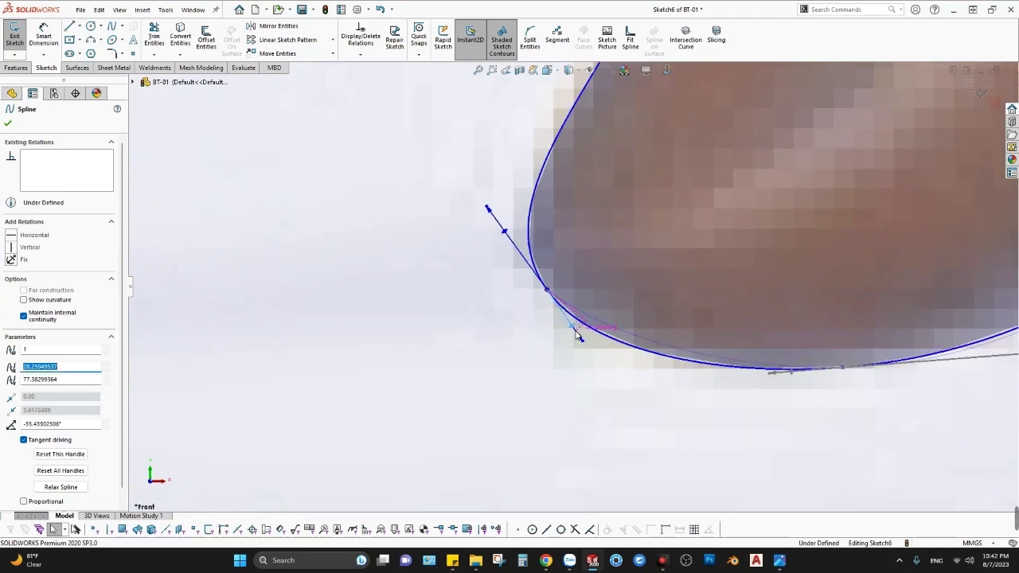
pyautogui.click(507, 231)
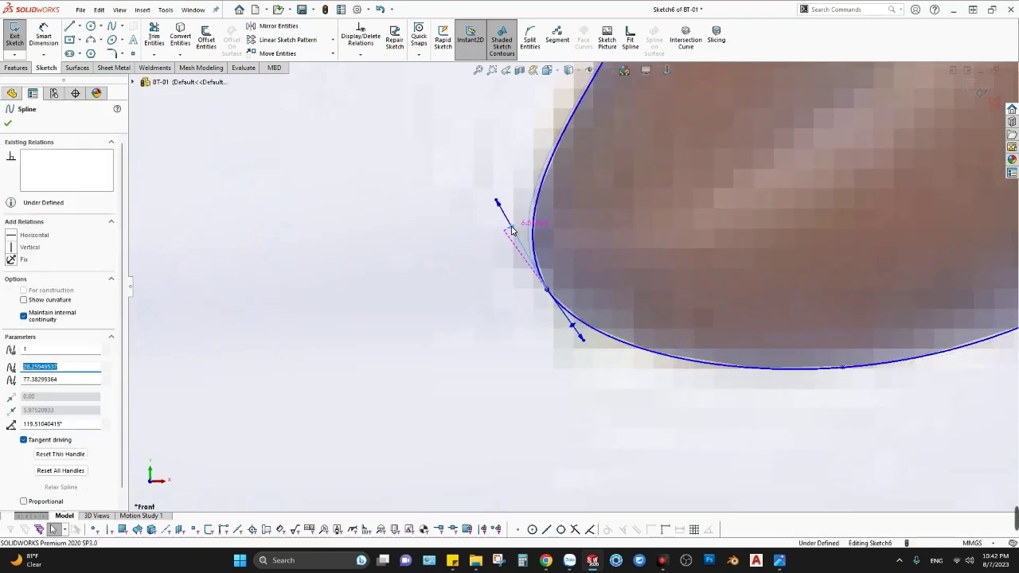
pyautogui.moveTo(511, 231); pyautogui.dragTo(512, 228)
pyautogui.keyDown('ctrl'); pyautogui.click(566, 313); pyautogui.keyUp('ctrl')
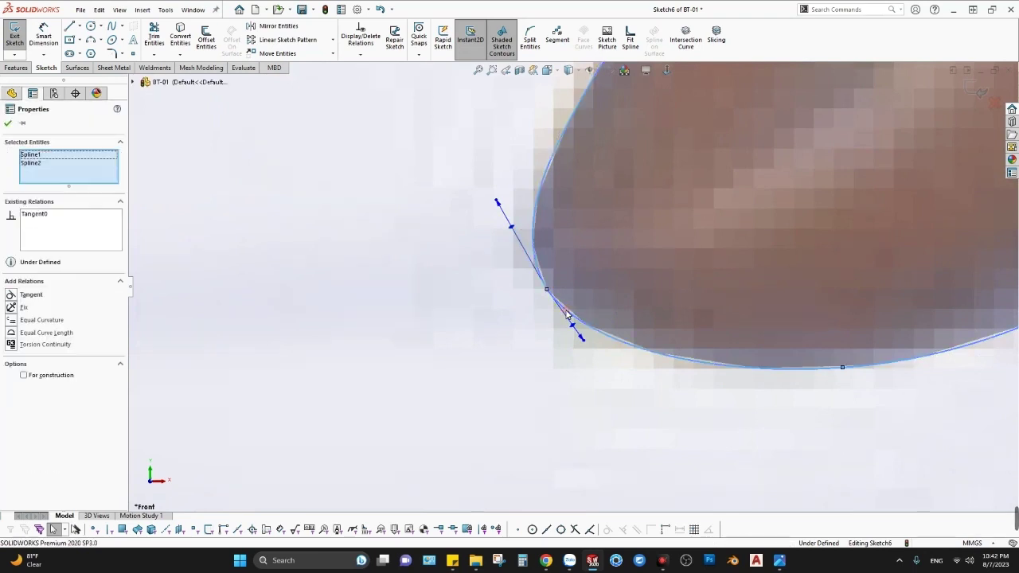
pyautogui.click(597, 265)
pyautogui.press('Escape')
pyautogui.scroll(-3, 536, 244)
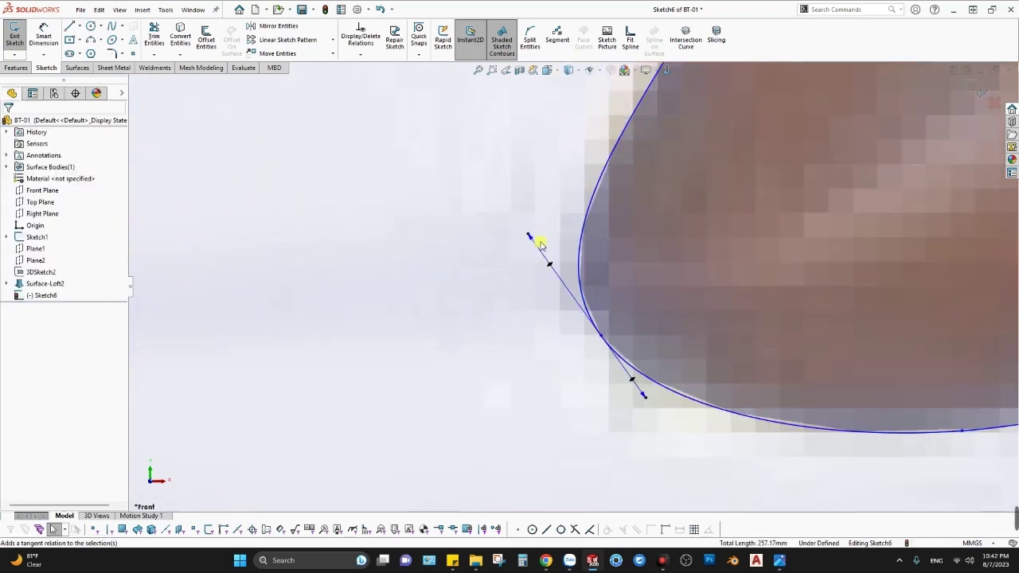
# Inspect the lower tip tangent and an outline point, zooming to check the fit against the picture.
pyautogui.click(532, 241)
pyautogui.scroll(3, 648, 198)
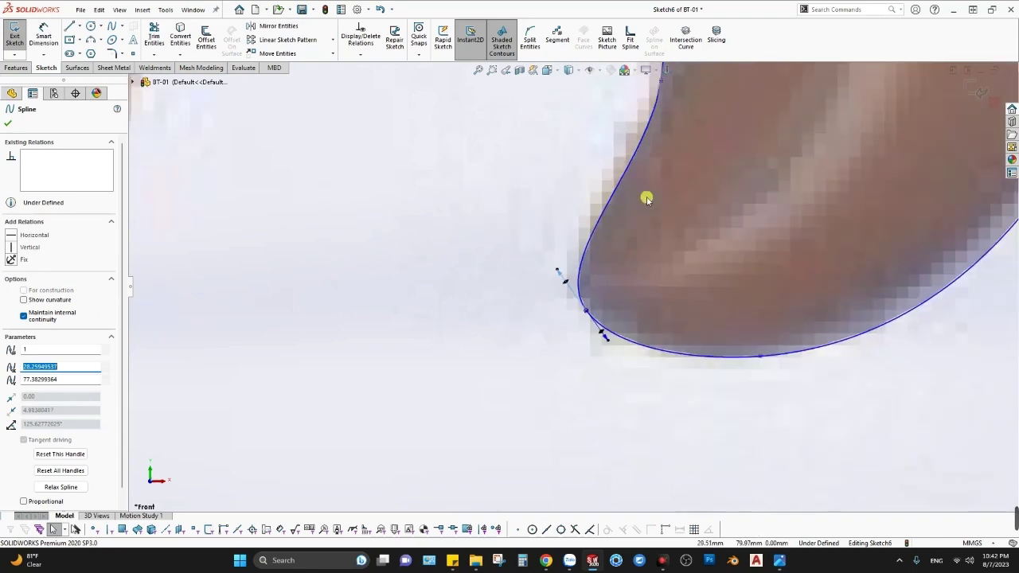
pyautogui.scroll(3, 629, 194)
pyautogui.press('Escape')
pyautogui.scroll(3, 596, 121)
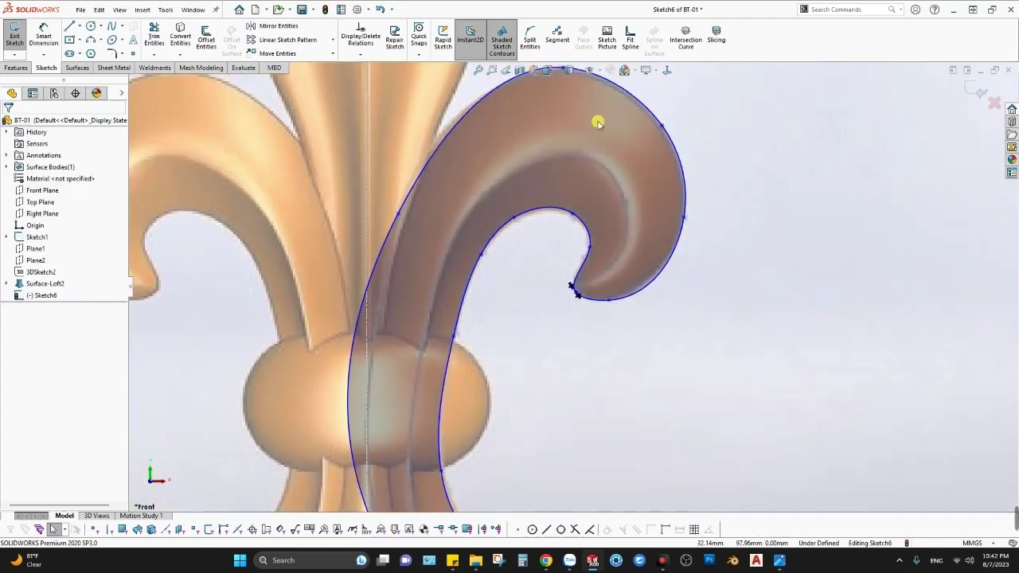
pyautogui.scroll(-1, 450, 194)
pyautogui.scroll(-3, 428, 280)
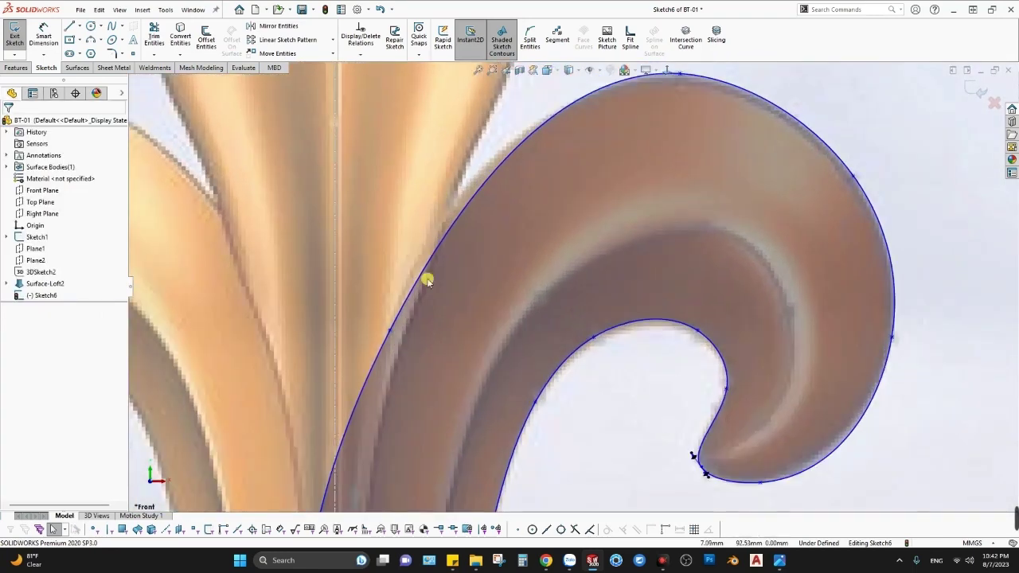
pyautogui.click(390, 331)
pyautogui.scroll(3, 385, 320)
pyautogui.scroll(2, 396, 437)
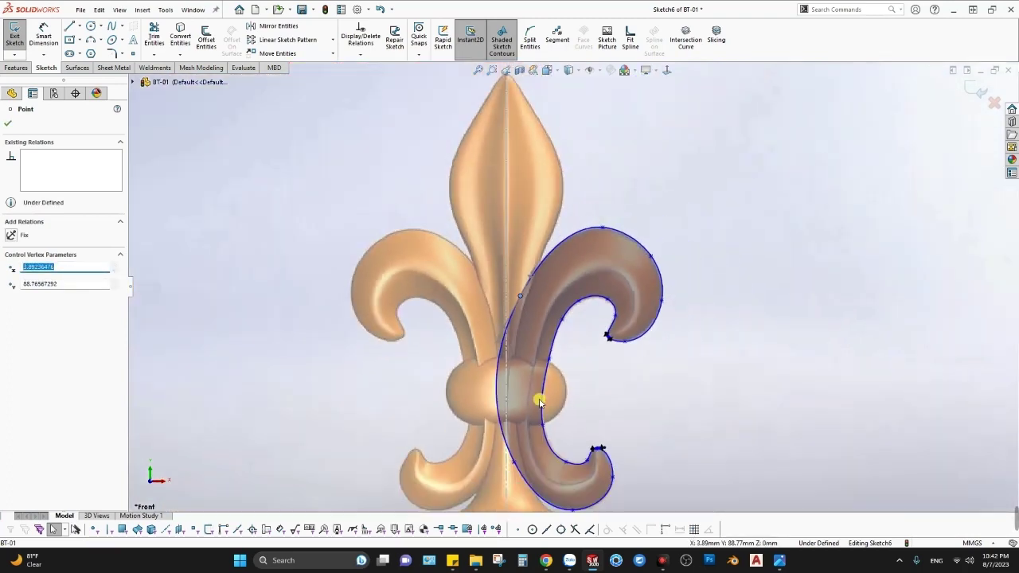
pyautogui.scroll(-1, 539, 402)
pyautogui.scroll(2, 528, 389)
pyautogui.scroll(-3, 505, 357)
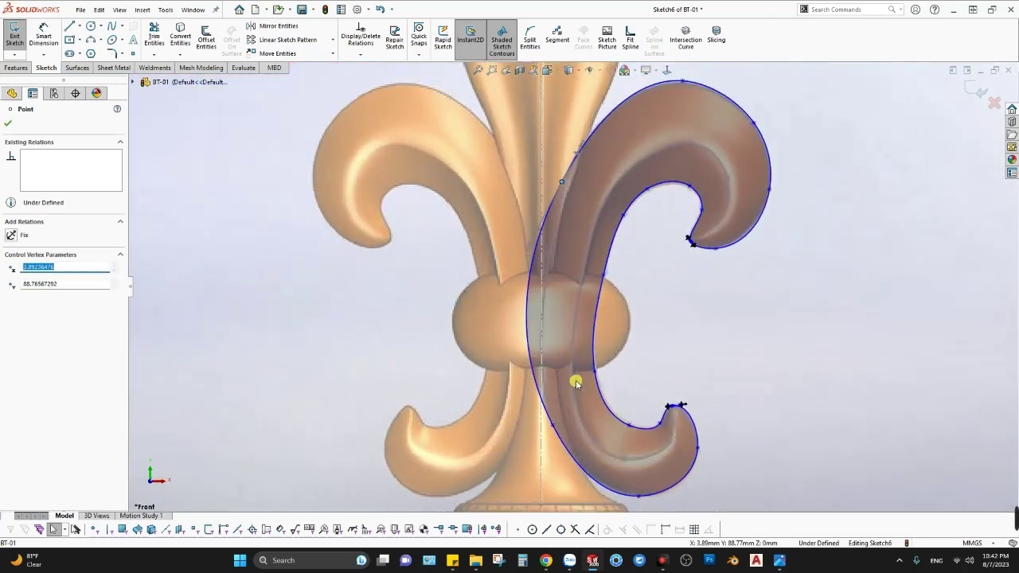
pyautogui.scroll(-2, 572, 376)
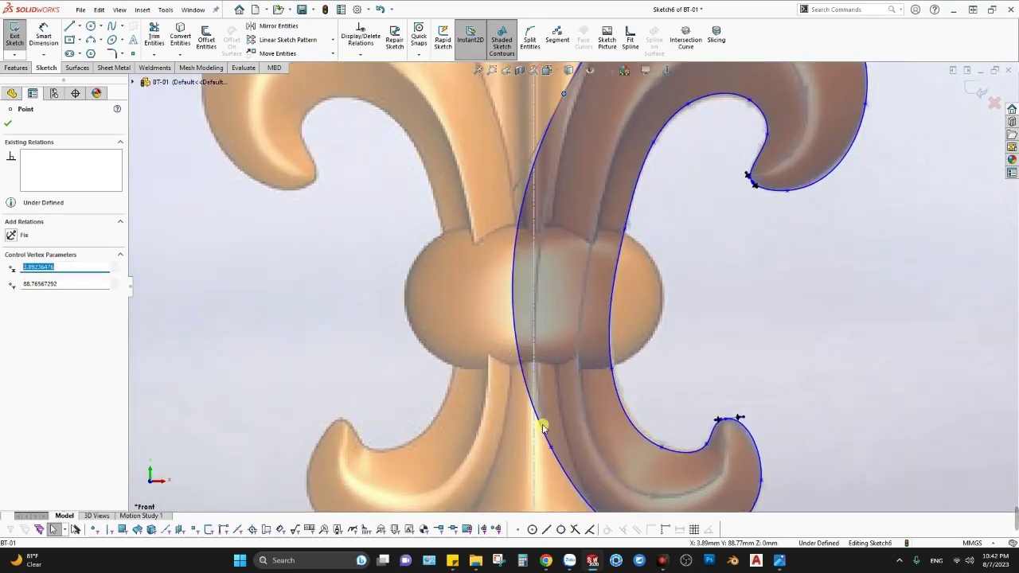
pyautogui.scroll(2, 557, 422)
pyautogui.scroll(-1, 637, 426)
pyautogui.scroll(-1, 693, 374)
pyautogui.scroll(-1, 637, 343)
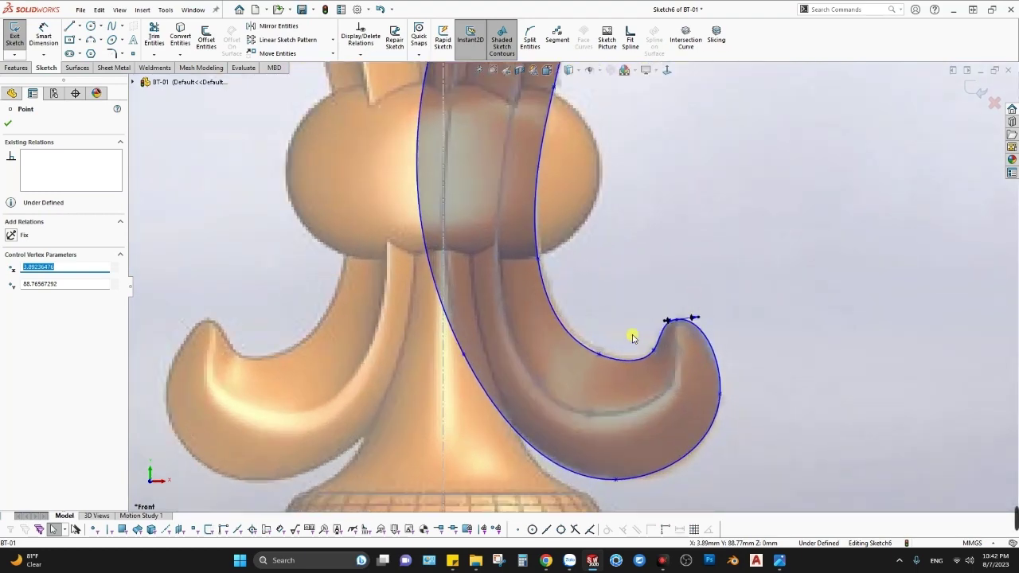
pyautogui.scroll(1, 531, 267)
pyautogui.scroll(1, 539, 239)
pyautogui.scroll(-1, 493, 200)
pyautogui.press('Escape')
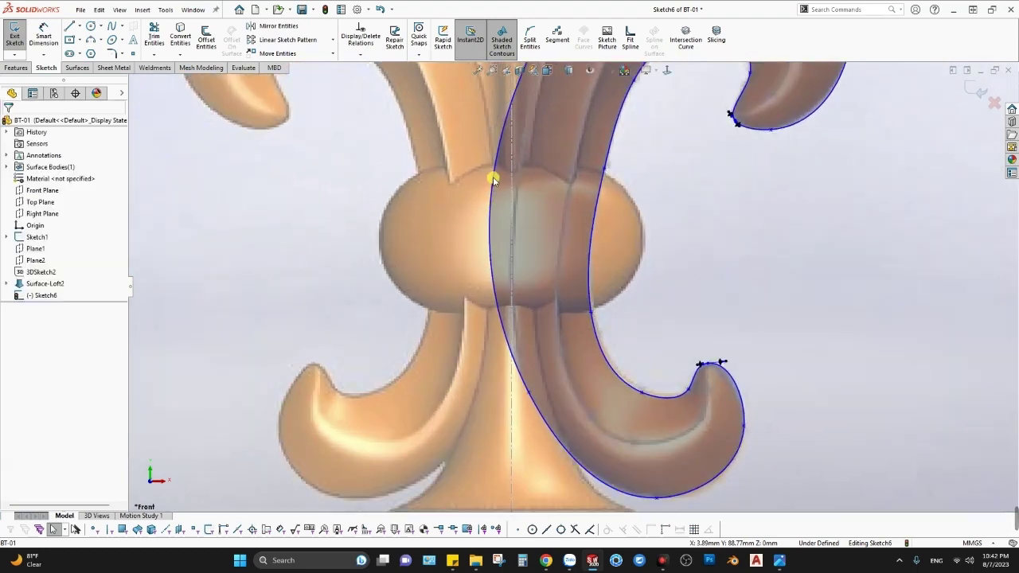
# Reshape the right petal's outline spline, pulling its curve up toward the bulb.
pyautogui.click(491, 192)
pyautogui.scroll(2, 542, 176)
pyautogui.scroll(-2, 501, 342)
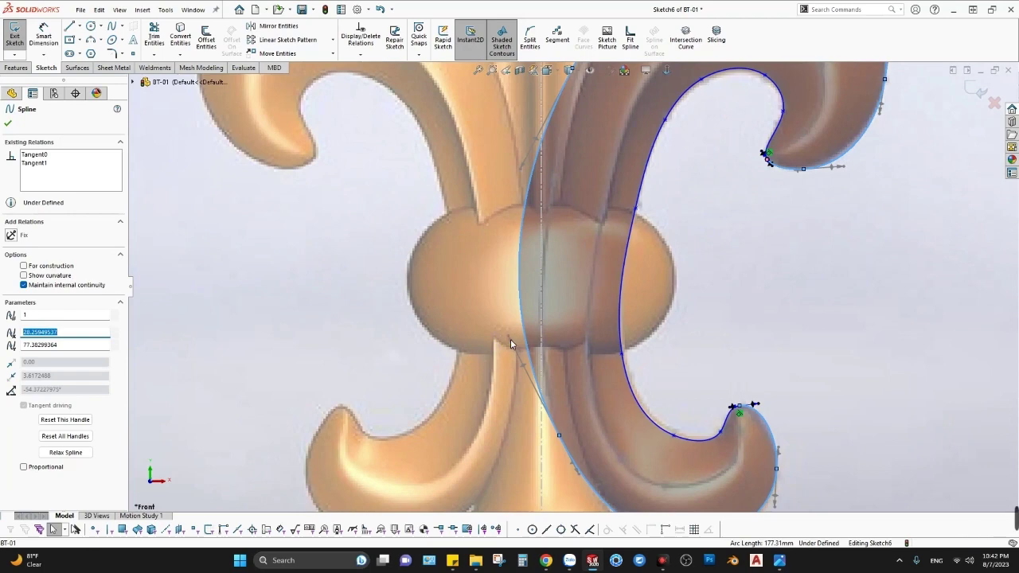
pyautogui.click(531, 368)
pyautogui.moveTo(533, 368); pyautogui.dragTo(559, 416)
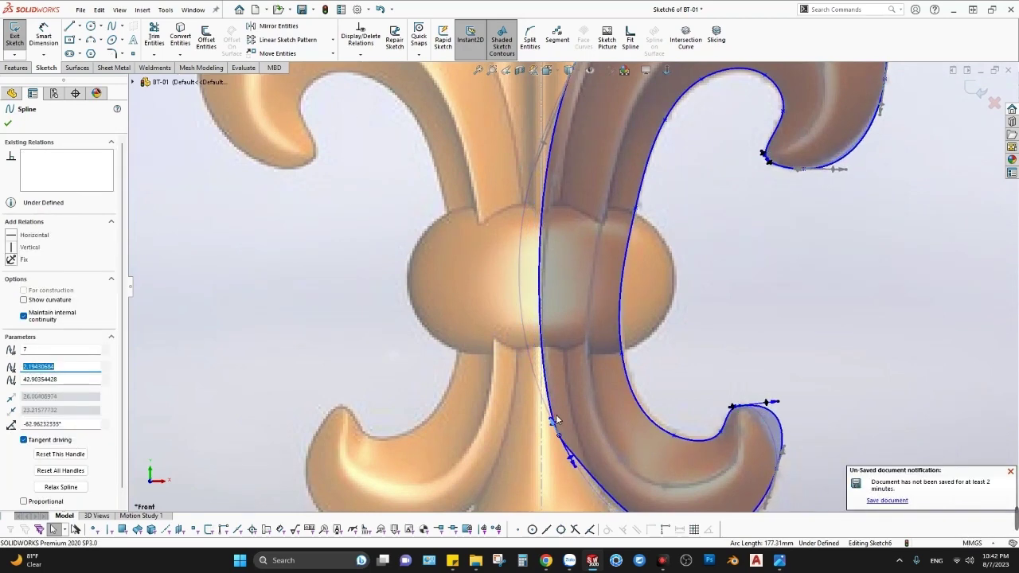
pyautogui.hotkey('ctrl', 'z')
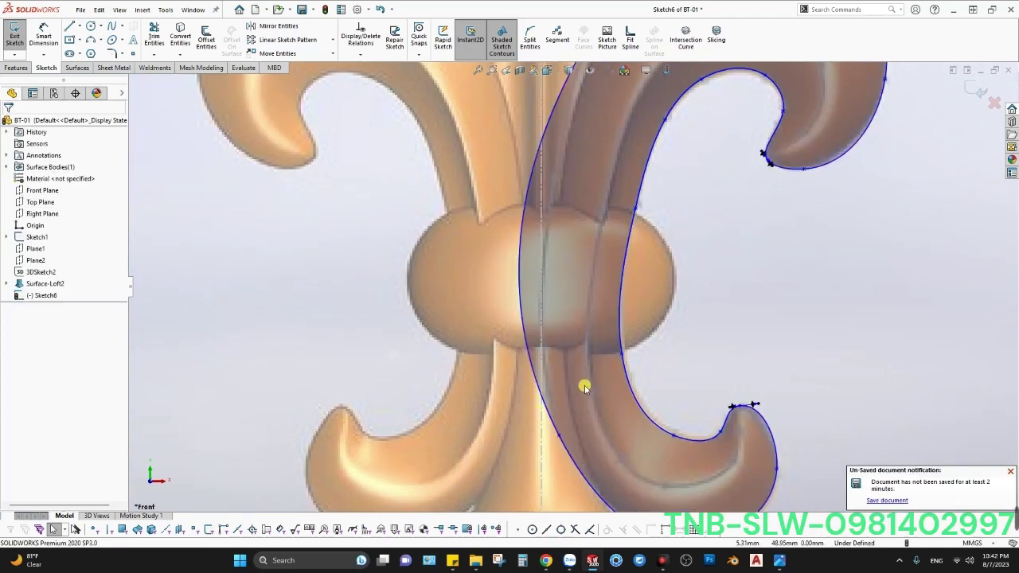
pyautogui.click(554, 432)
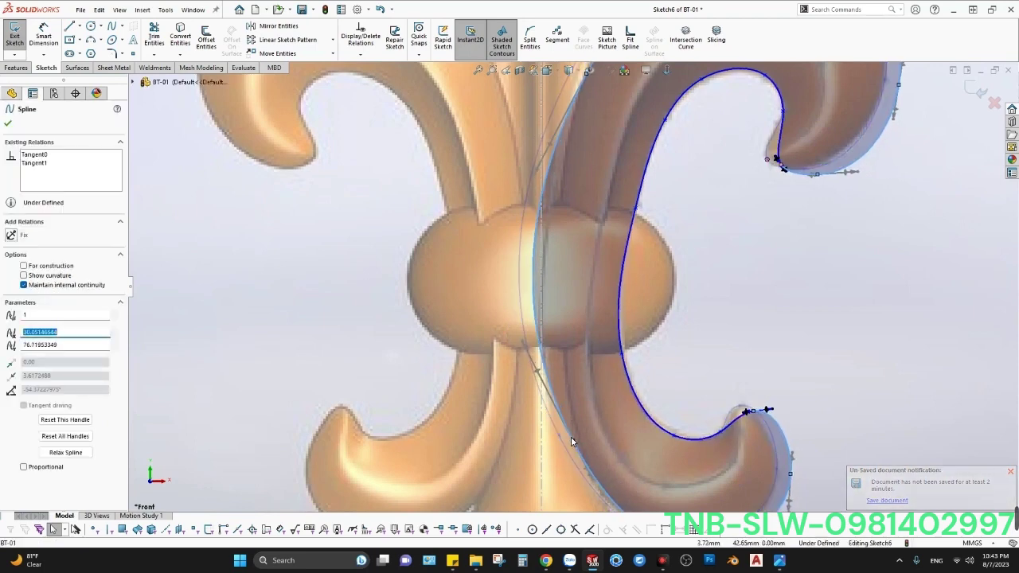
pyautogui.moveTo(571, 436); pyautogui.dragTo(535, 308)
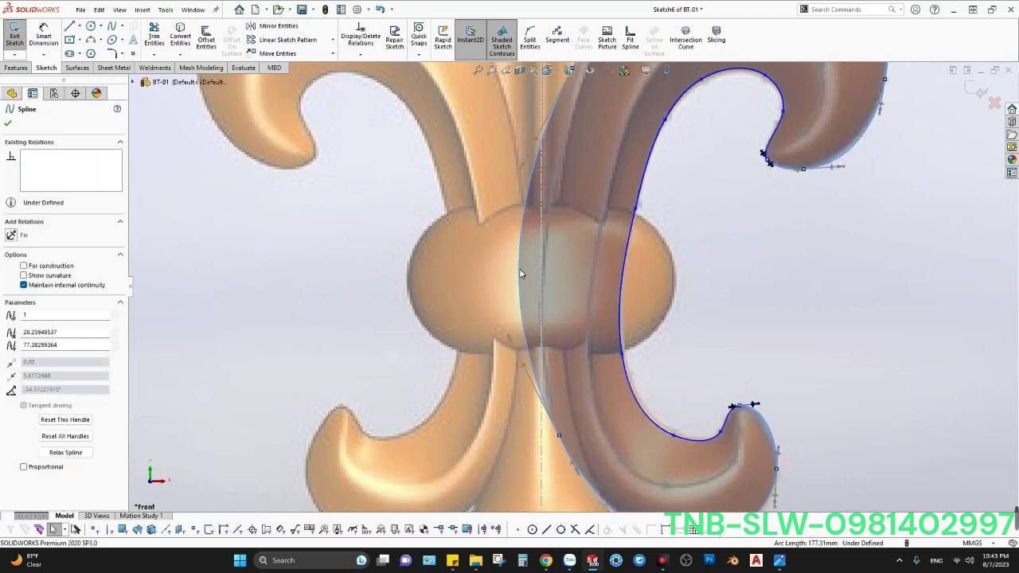
pyautogui.scroll(3, 549, 319)
pyautogui.click(578, 249)
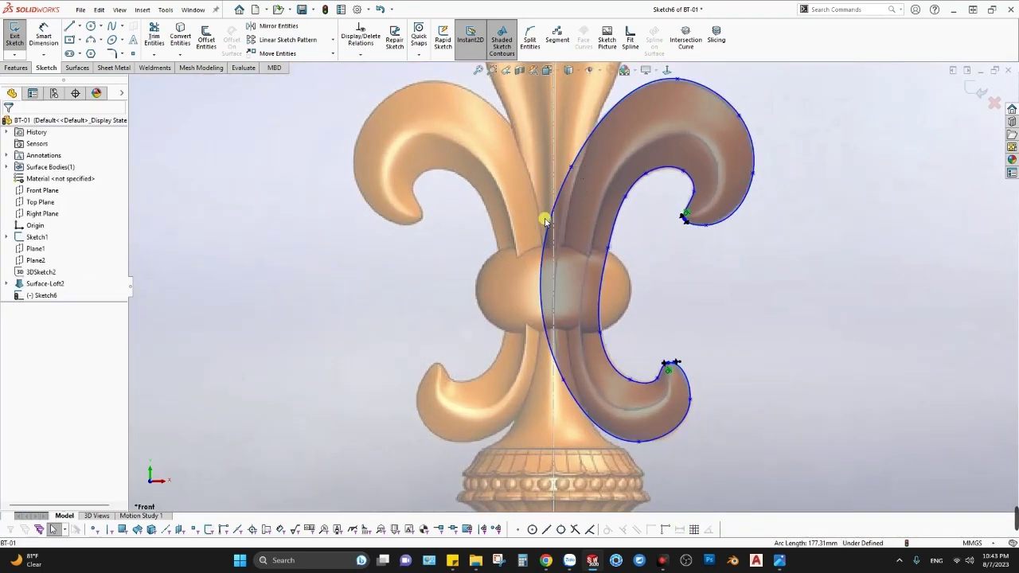
# Move the outline spline's control points and tangents to follow the petal edge.
pyautogui.click(545, 220)
pyautogui.scroll(-2, 548, 227)
pyautogui.click(546, 388)
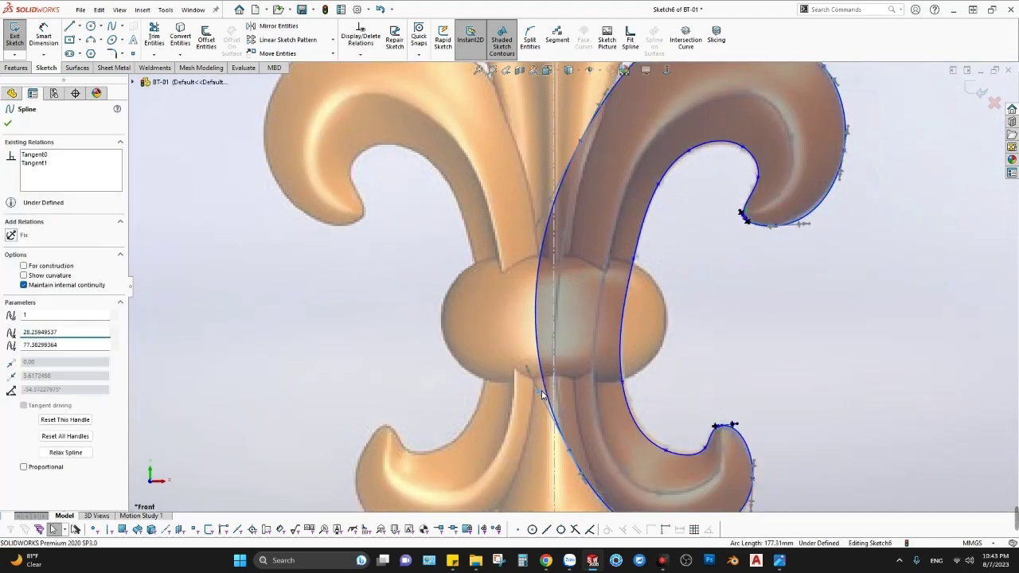
pyautogui.scroll(3, 548, 388)
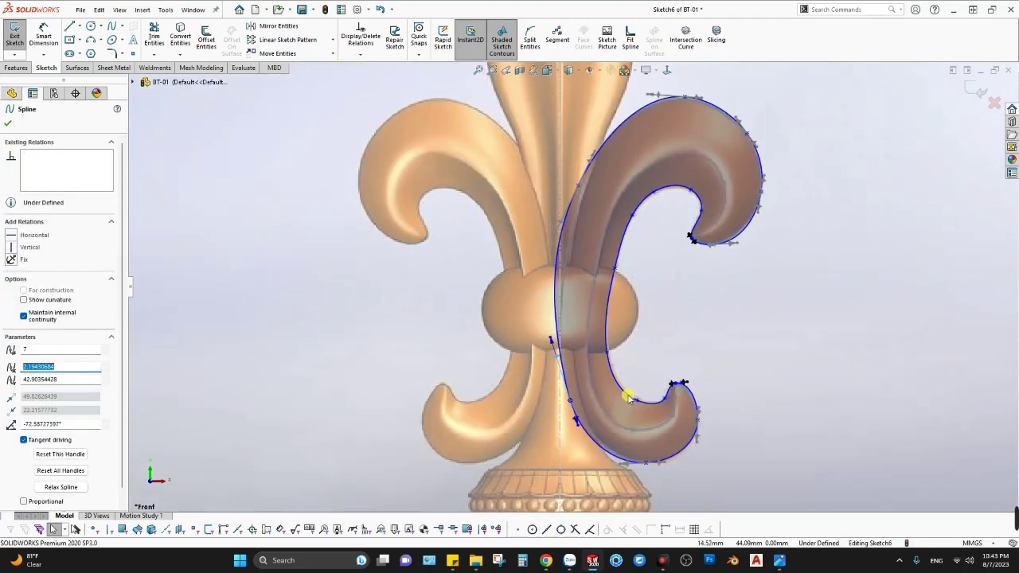
pyautogui.scroll(-3, 629, 406)
pyautogui.click(532, 396)
pyautogui.click(523, 365)
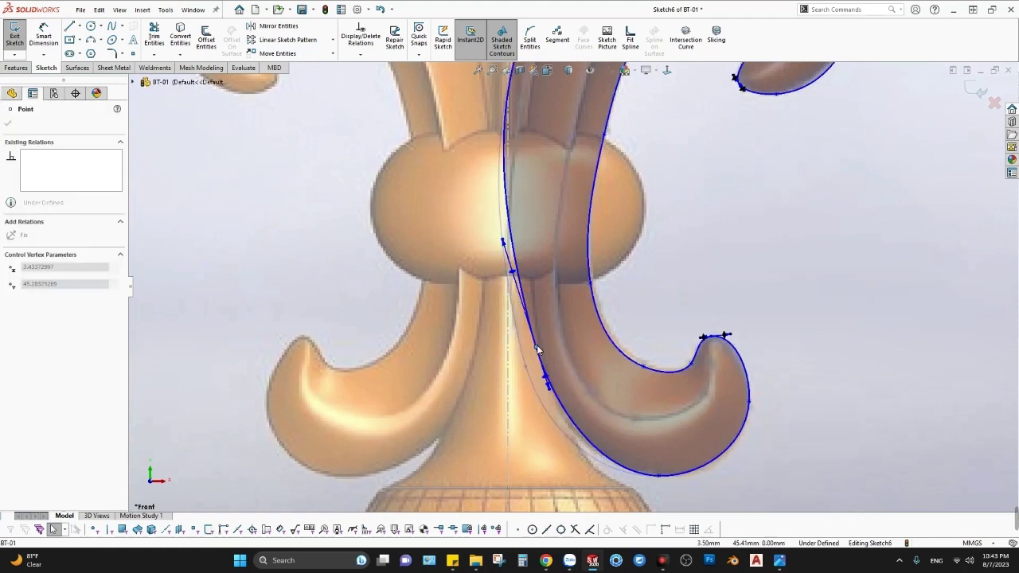
pyautogui.scroll(2, 570, 122)
pyautogui.scroll(-2, 571, 122)
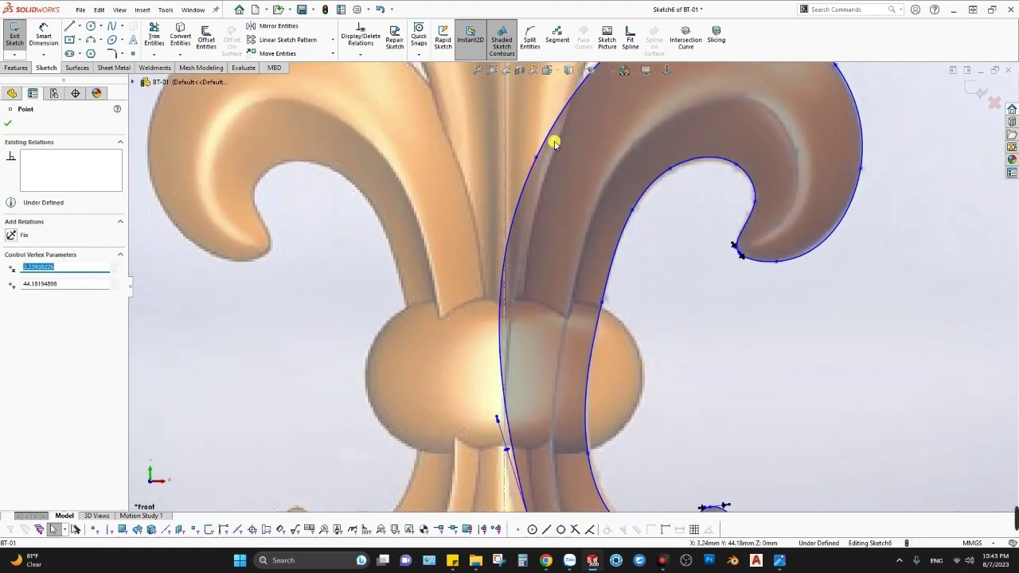
pyautogui.scroll(-2, 541, 160)
pyautogui.moveTo(536, 162)
pyautogui.mouseDown()
pyautogui.moveTo(553, 157)
pyautogui.moveTo(509, 240)
pyautogui.moveTo(525, 242)
pyautogui.mouseUp()
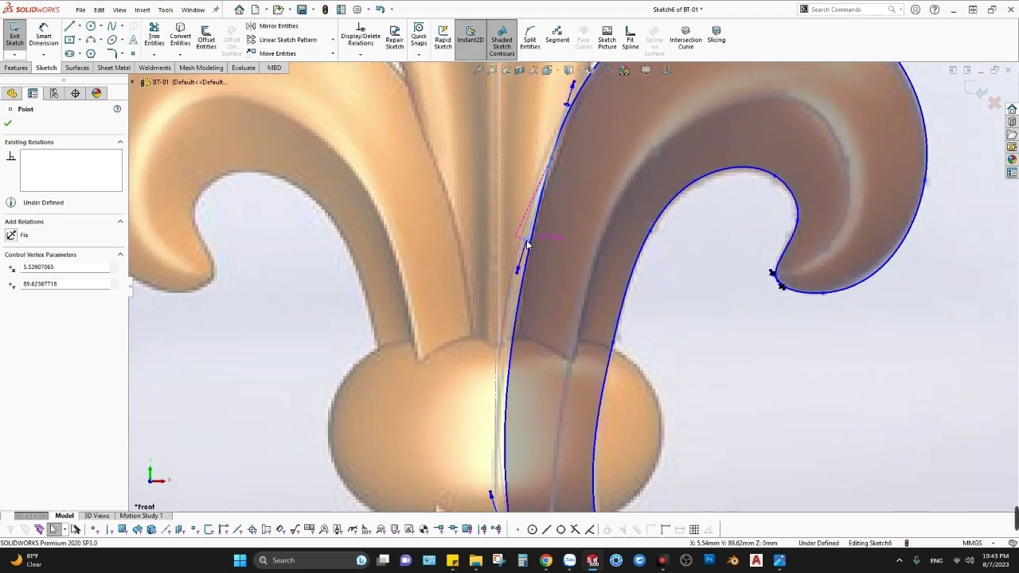
pyautogui.scroll(3, 526, 240)
pyautogui.click(610, 166)
pyautogui.scroll(-1, 599, 242)
pyautogui.scroll(-3, 544, 244)
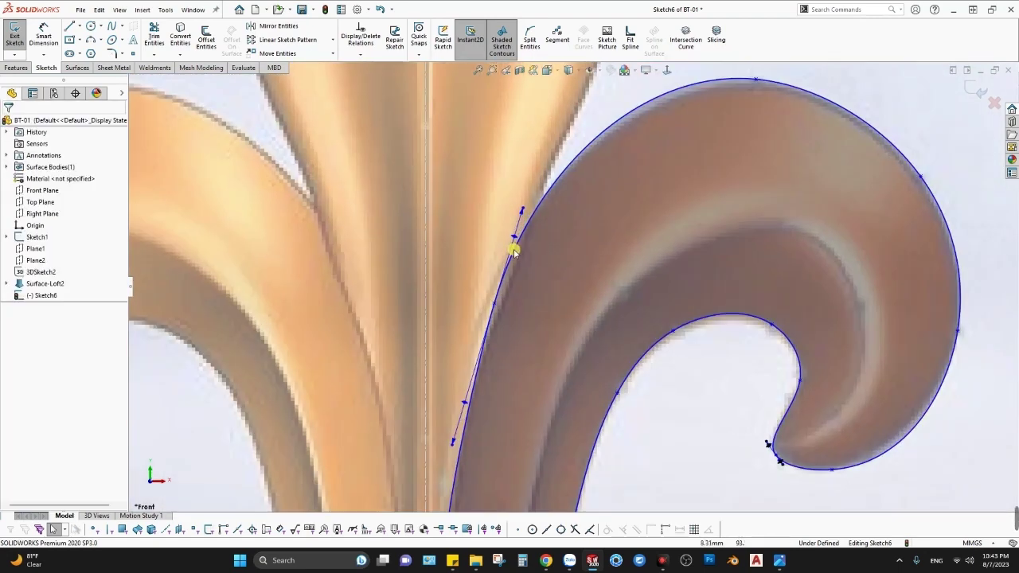
# Check the curve along the petal's upper edge and close Sketch6.
pyautogui.click(523, 215)
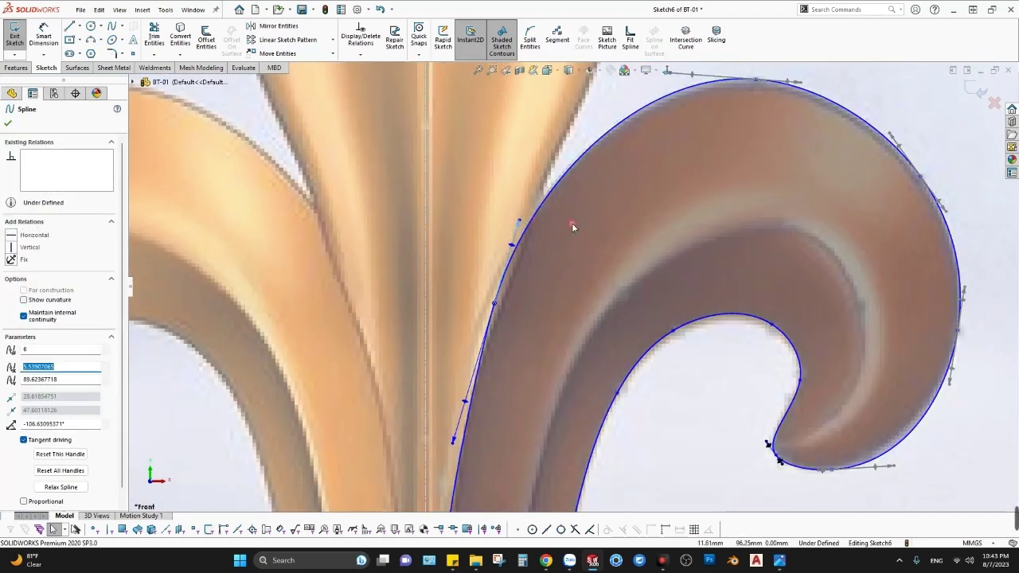
pyautogui.scroll(3, 572, 223)
pyautogui.press('Escape')
pyautogui.scroll(-2, 604, 394)
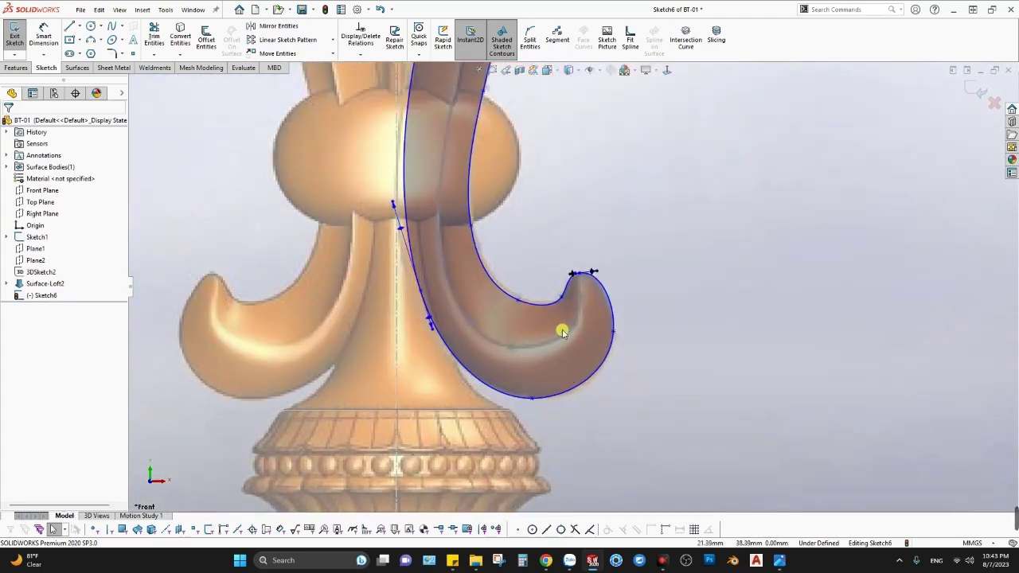
pyautogui.scroll(-2, 593, 391)
pyautogui.scroll(2, 391, 228)
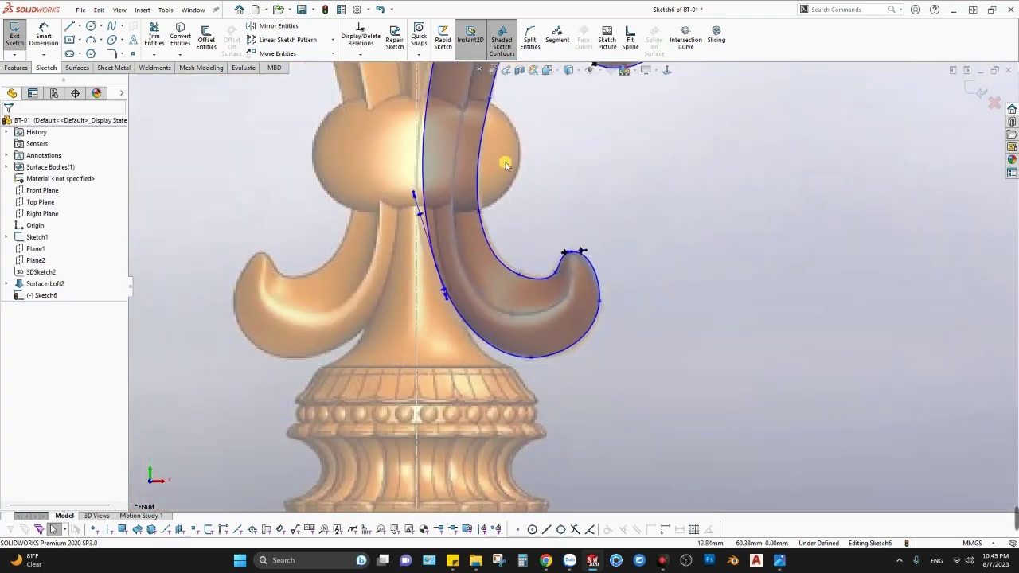
pyautogui.scroll(2, 527, 143)
pyautogui.scroll(-1, 642, 207)
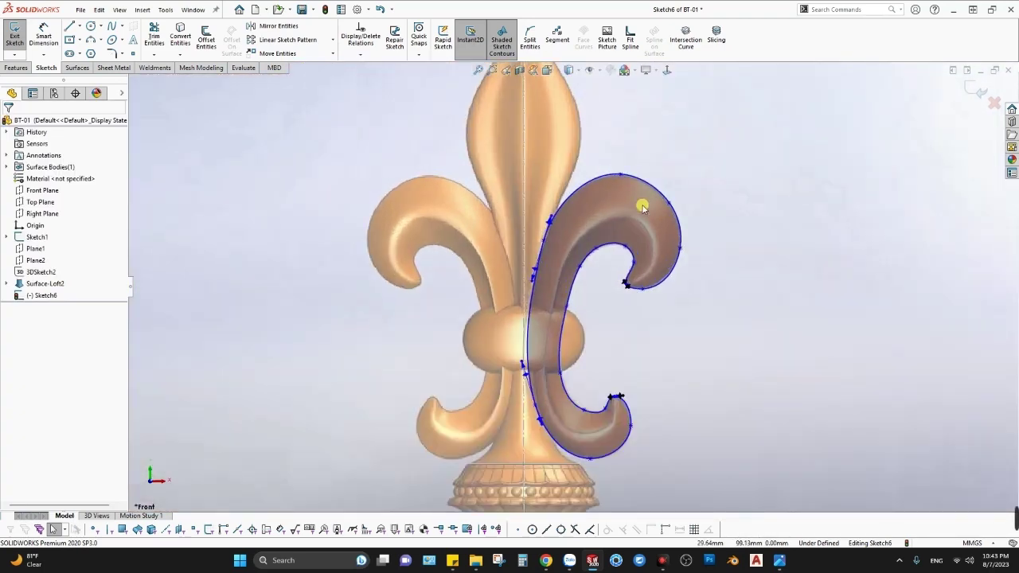
pyautogui.click(976, 90)
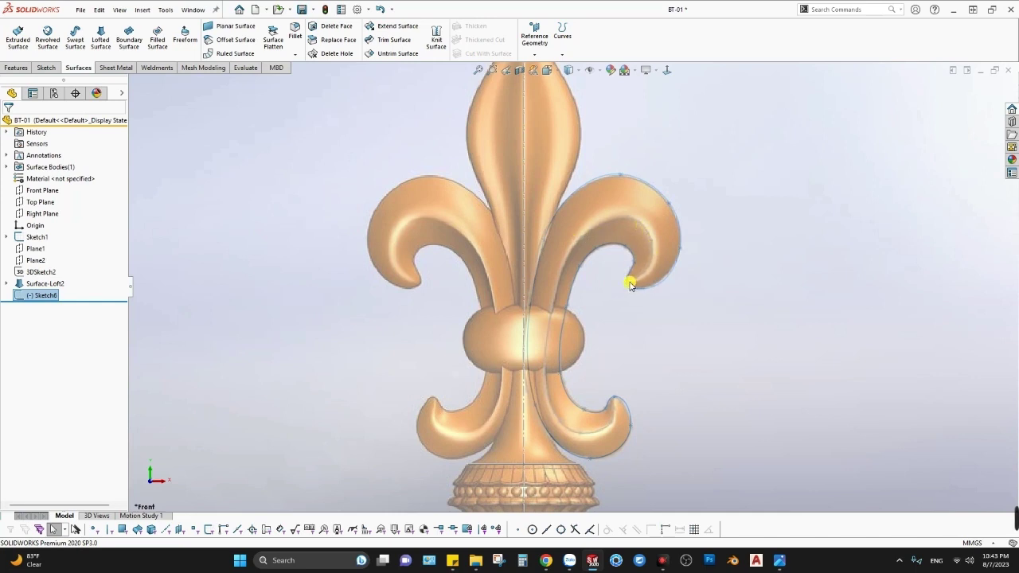
pyautogui.press('f')
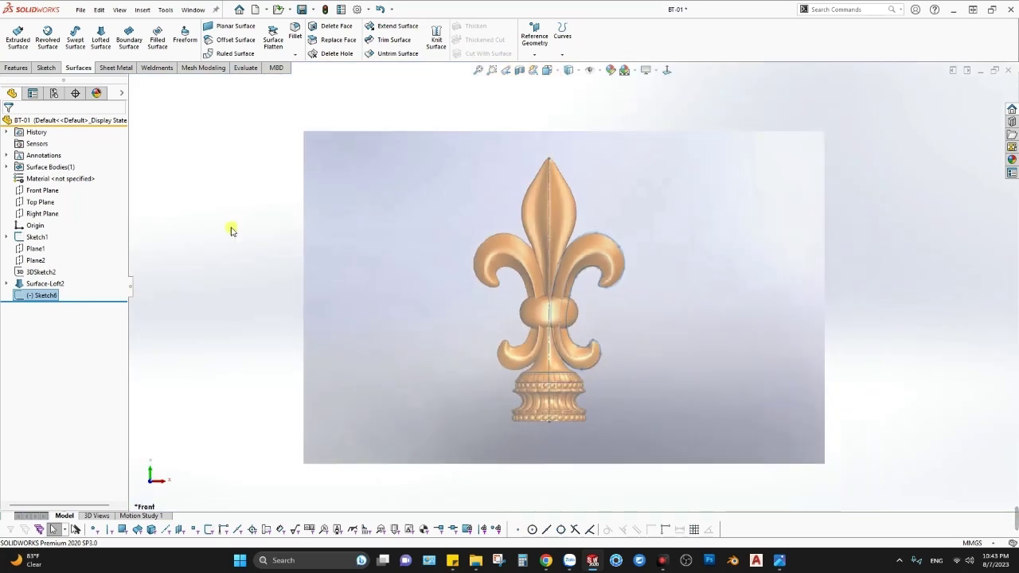
# Start a new sketch on the Front Plane, viewed normal to it.
pyautogui.click(44, 191)
pyautogui.rightClick(694, 104)
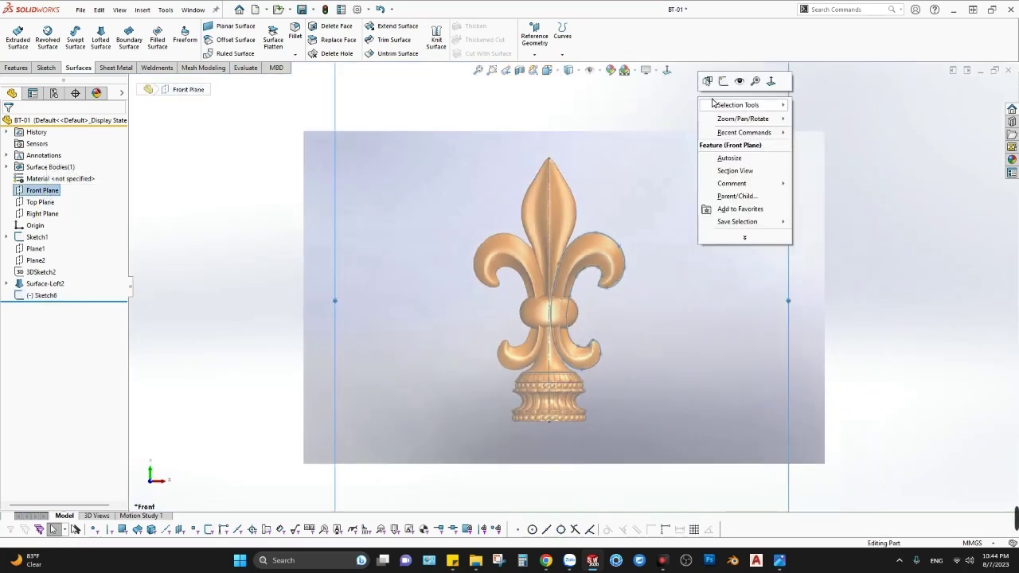
pyautogui.click(709, 79)
pyautogui.scroll(-5, 596, 295)
pyautogui.scroll(5, 632, 278)
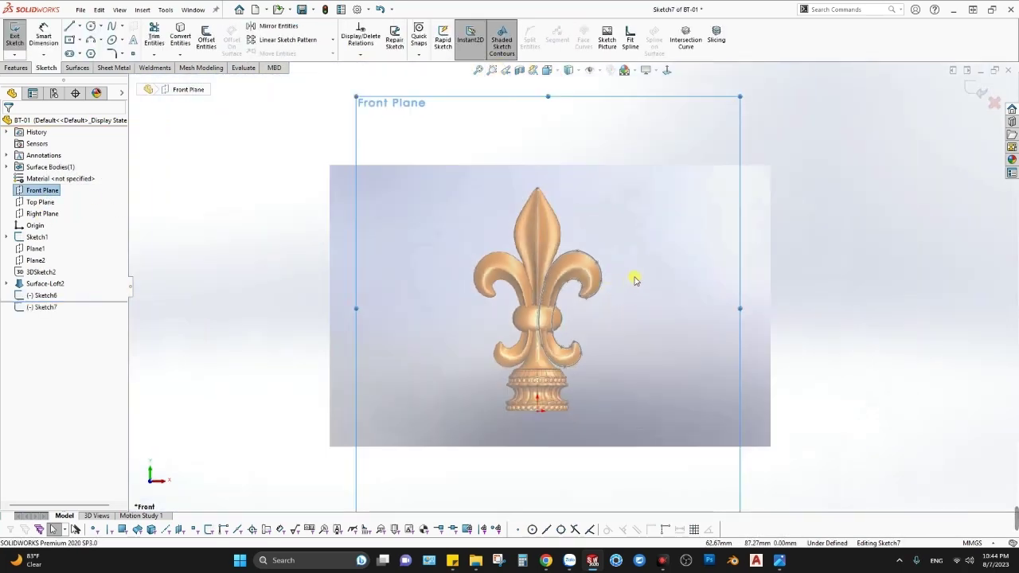
pyautogui.scroll(3, 584, 230)
pyautogui.moveTo(585, 231); pyautogui.dragTo(550, 249, button='middle')
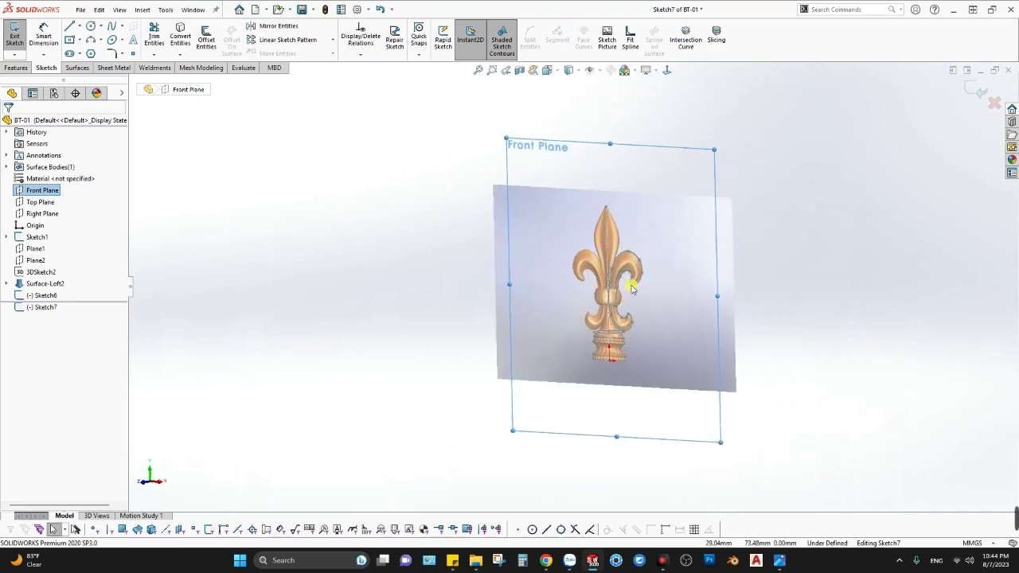
pyautogui.press('space')
pyautogui.click(364, 345)
pyautogui.scroll(-2, 442, 347)
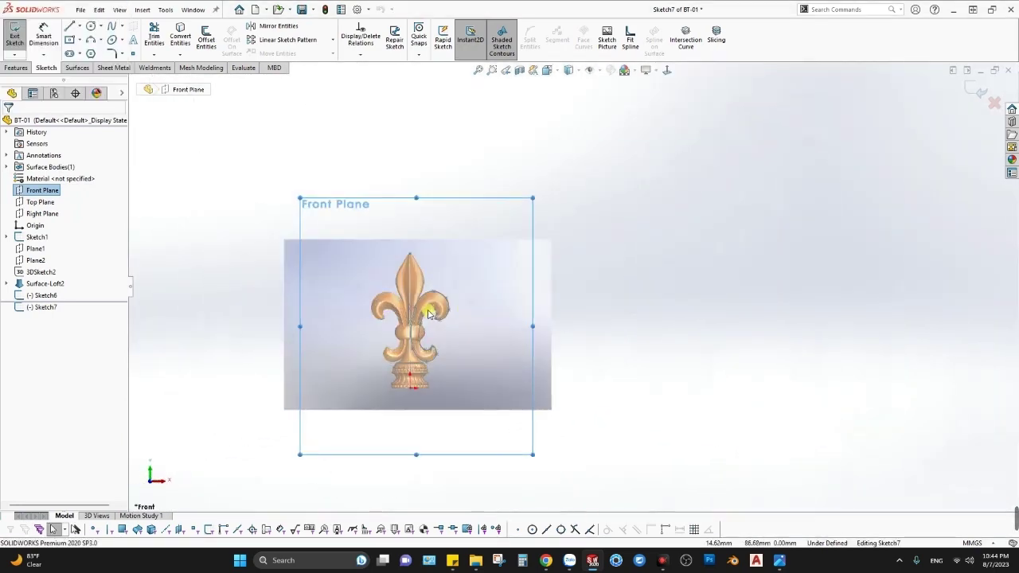
pyautogui.scroll(-3, 429, 316)
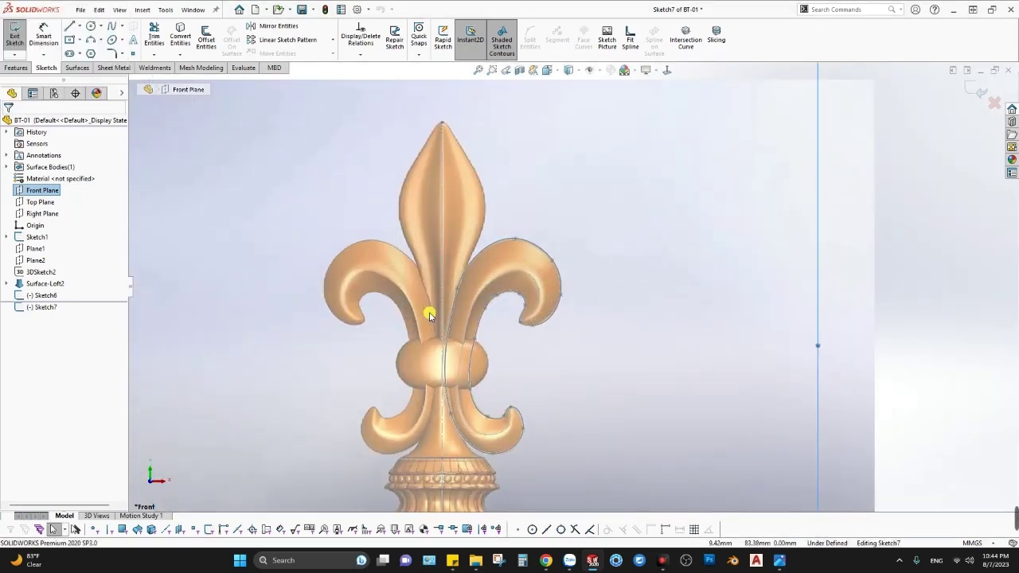
# Draw a spline from the right curl's tip along the petal's middle toward the bulb.
pyautogui.click(80, 27)
pyautogui.click(122, 26)
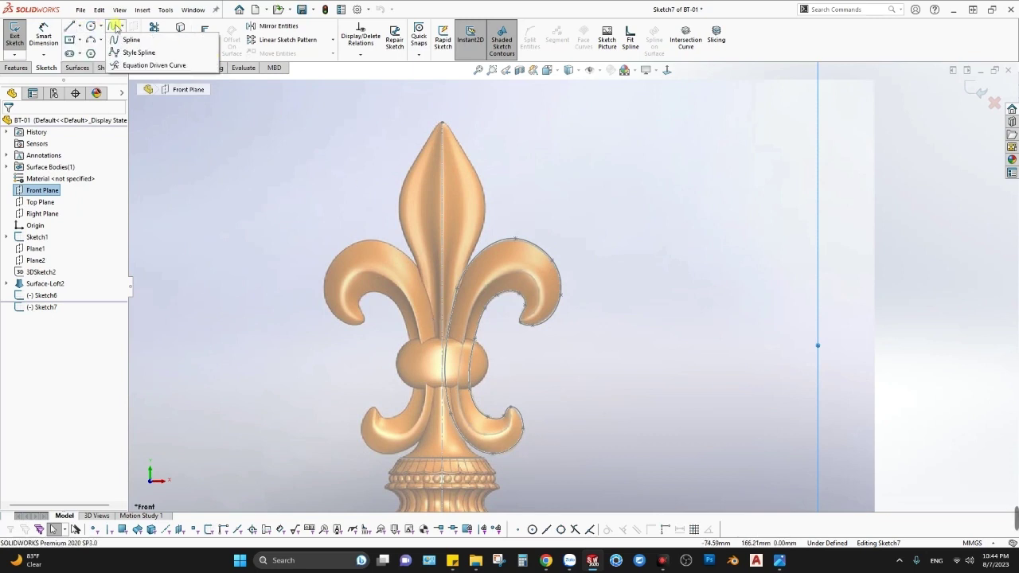
pyautogui.click(129, 37)
pyautogui.scroll(-2, 541, 298)
pyautogui.scroll(-2, 534, 344)
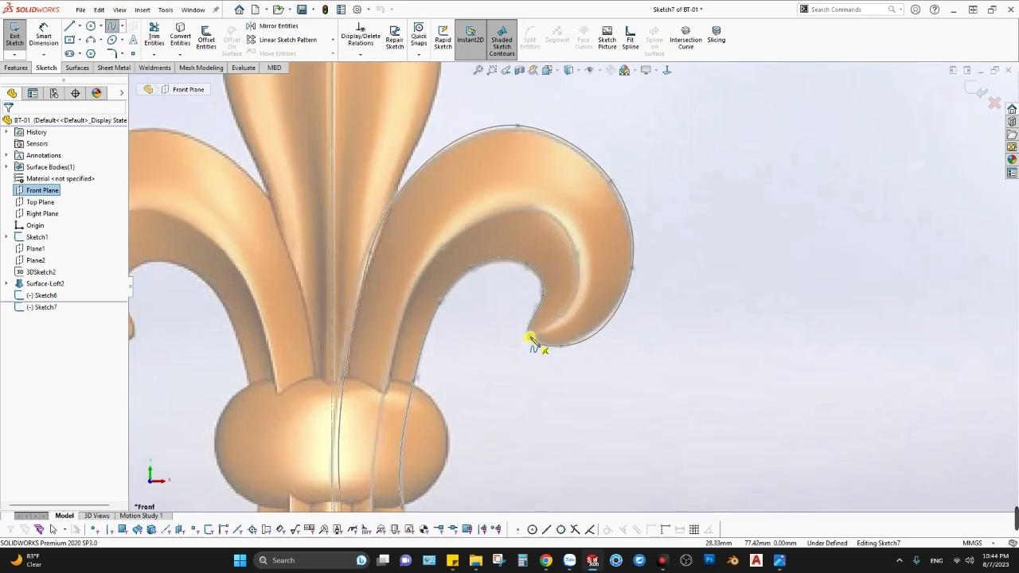
pyautogui.click(529, 337)
pyautogui.click(573, 306)
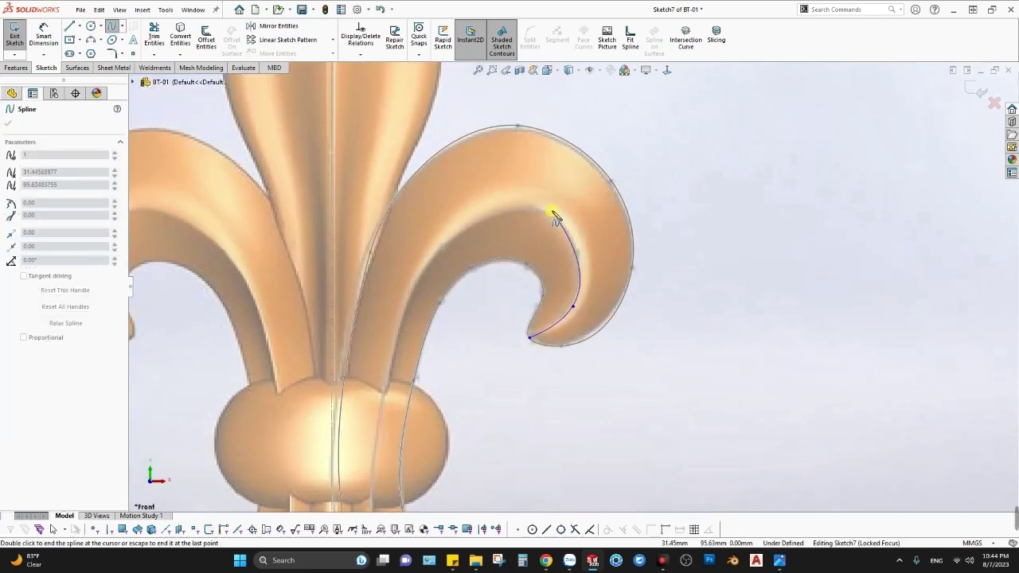
pyautogui.click(577, 248)
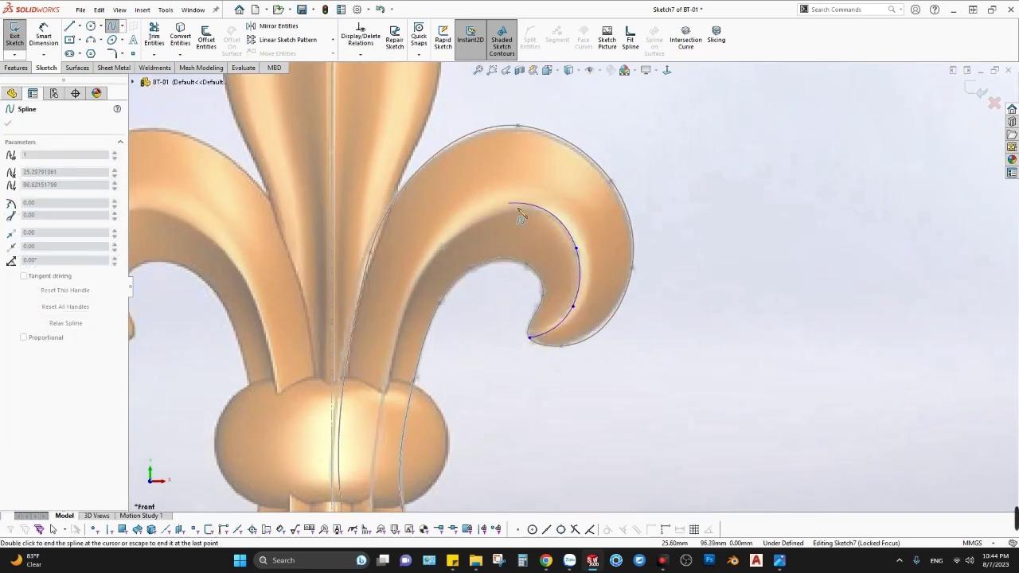
pyautogui.click(525, 208)
pyautogui.click(442, 247)
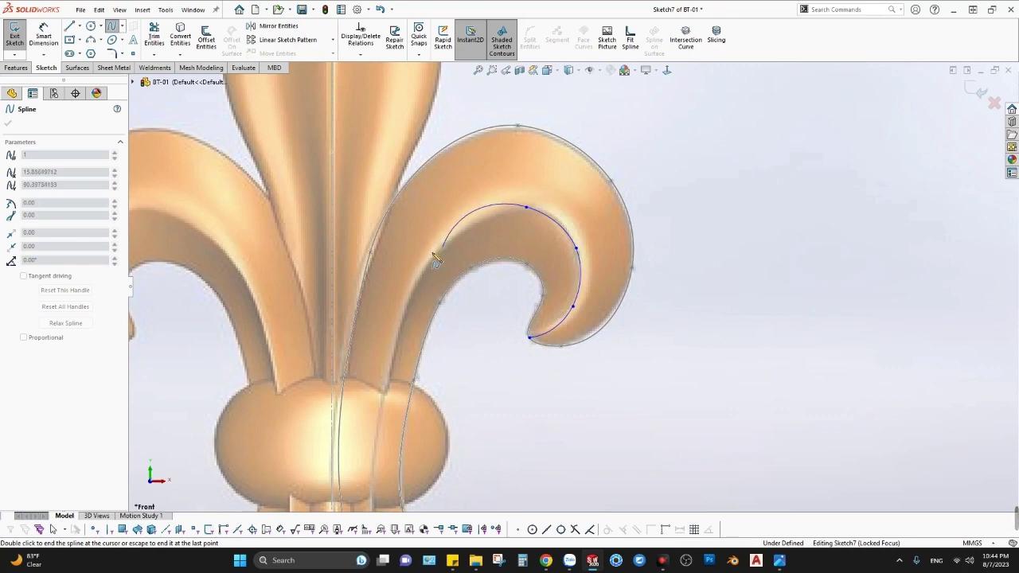
# Continue the spline through the lower curl, ending at the lower curl tip.
pyautogui.scroll(5, 374, 436)
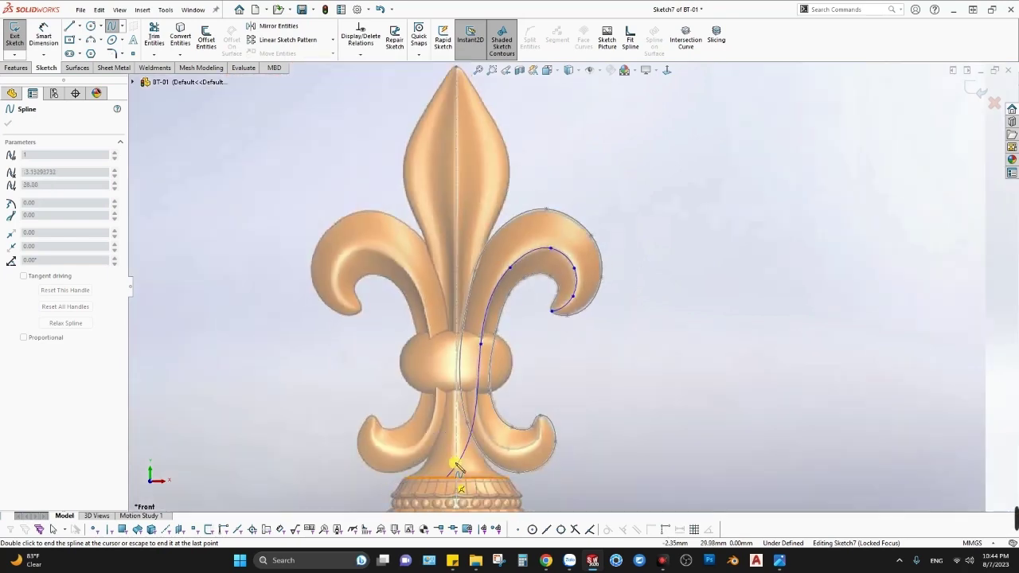
pyautogui.scroll(-3, 454, 467)
pyautogui.click(474, 410)
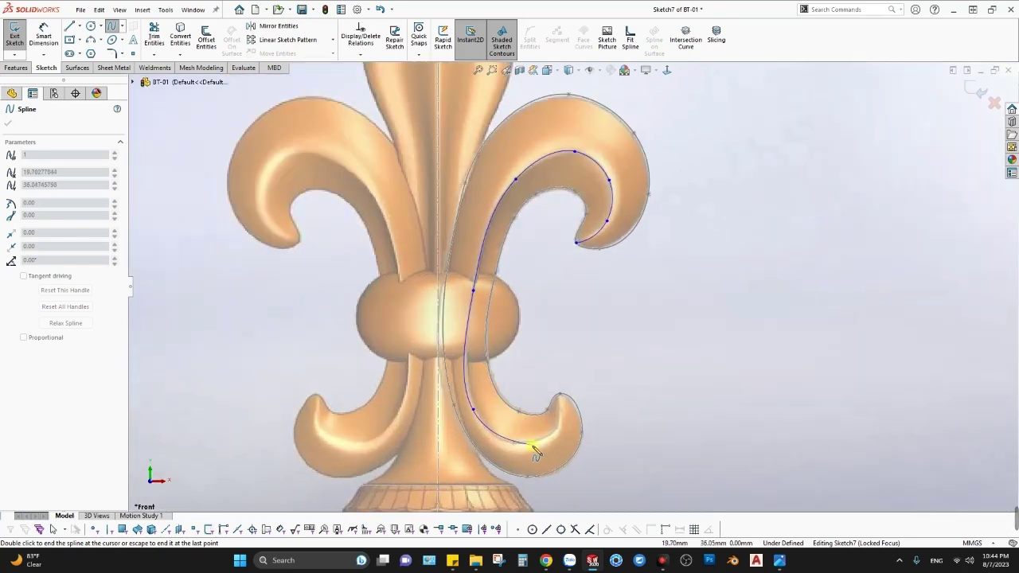
pyautogui.click(526, 443)
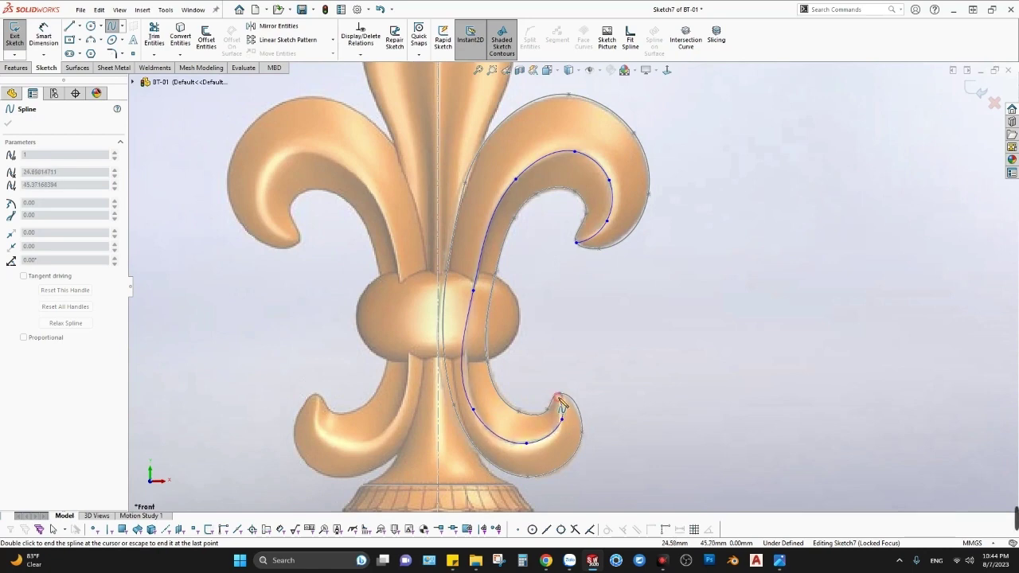
pyautogui.doubleClick(561, 396)
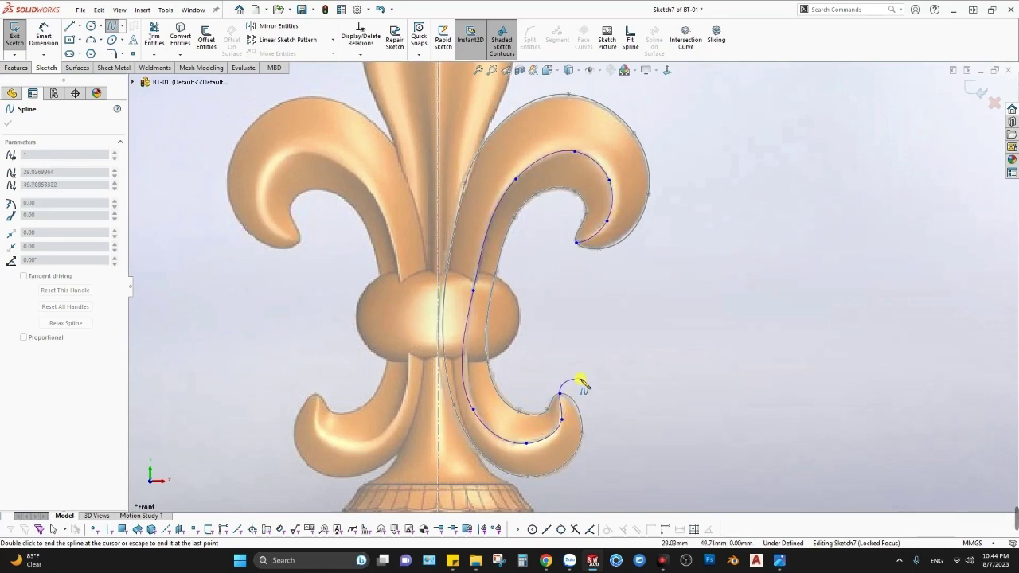
pyautogui.press('Escape')
# Drag spline points so the curve follows the petal edge and upper curl.
pyautogui.click(470, 289)
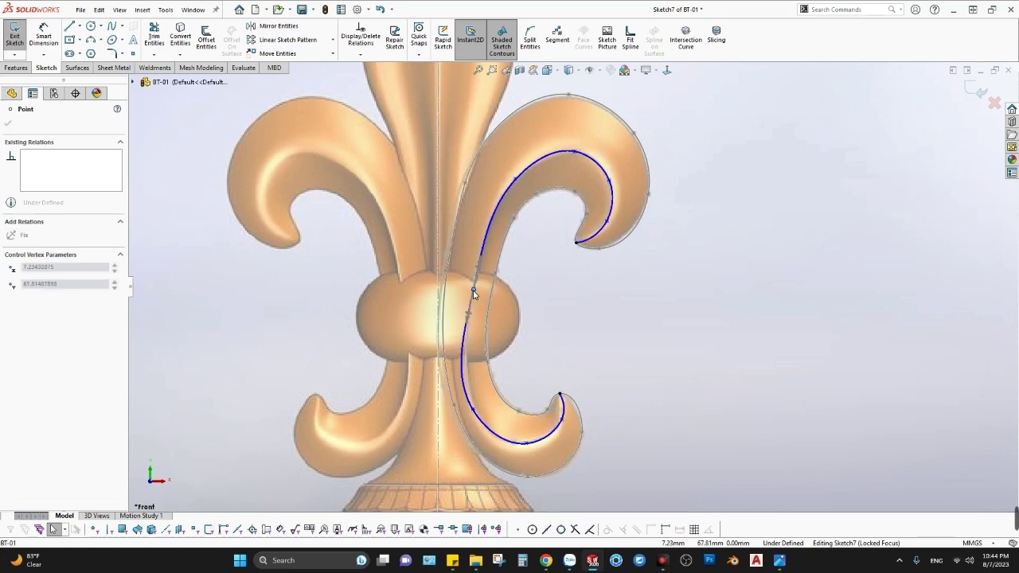
pyautogui.scroll(-3, 487, 414)
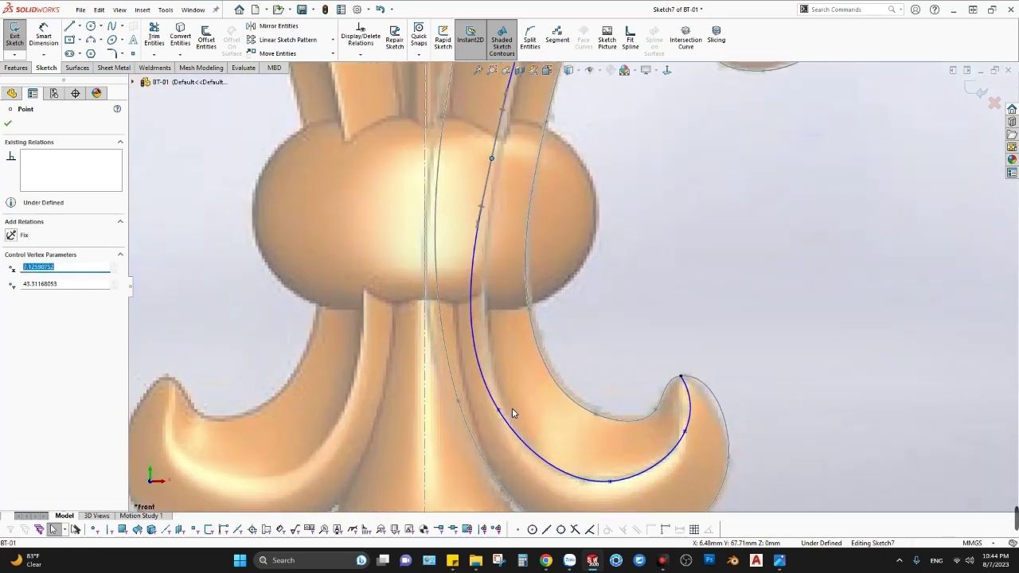
pyautogui.moveTo(500, 415); pyautogui.dragTo(508, 365)
pyautogui.scroll(3, 509, 409)
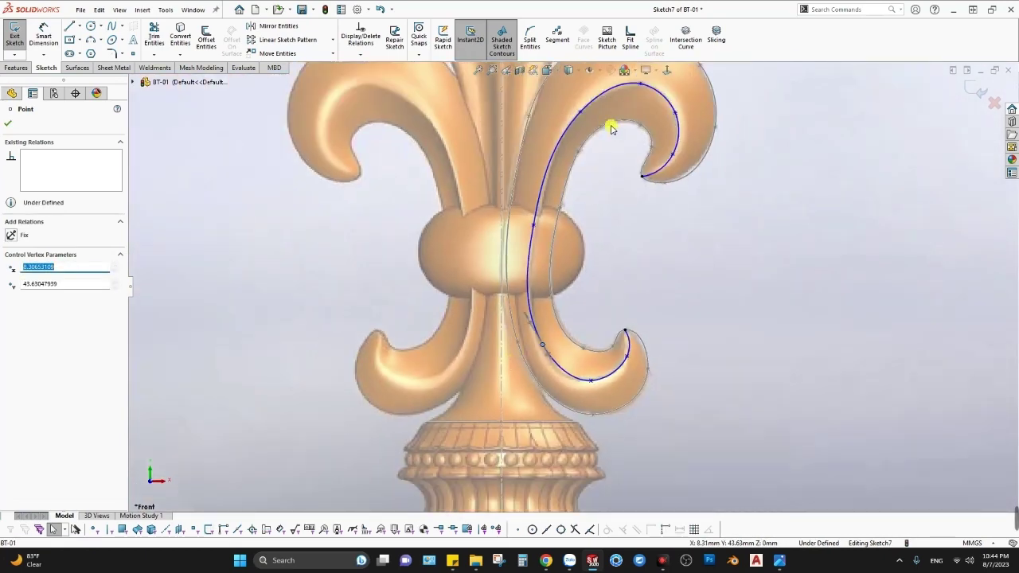
pyautogui.scroll(-2, 611, 129)
pyautogui.scroll(-2, 582, 159)
pyautogui.moveTo(535, 201); pyautogui.dragTo(542, 191)
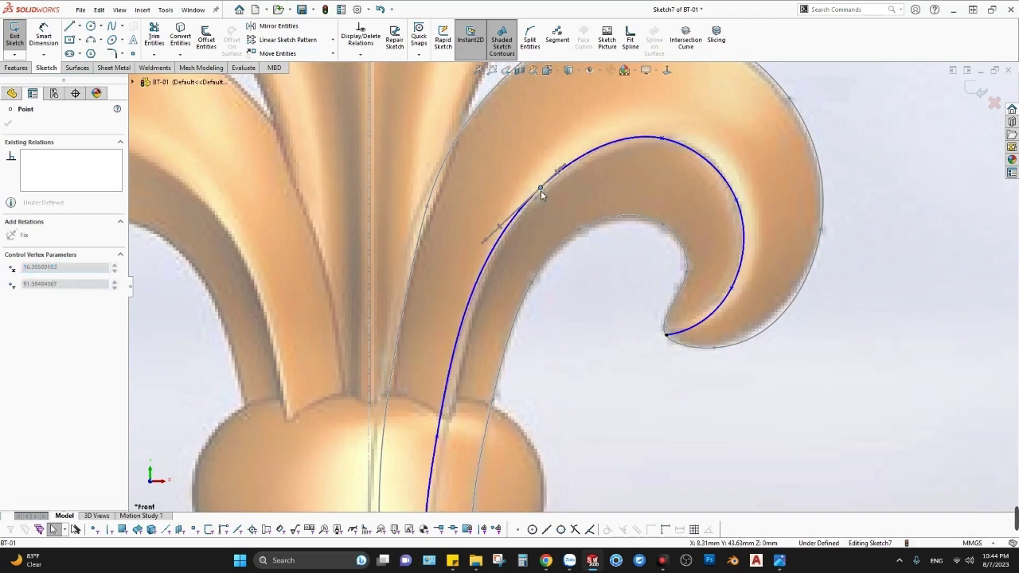
pyautogui.scroll(2, 557, 319)
pyautogui.scroll(2, 508, 387)
pyautogui.scroll(-2, 509, 382)
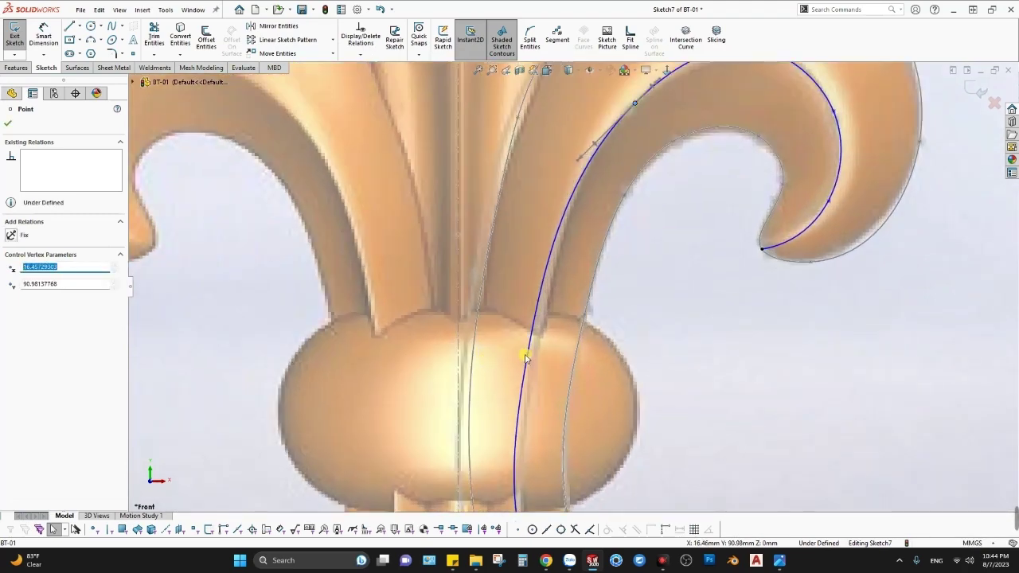
pyautogui.moveTo(516, 352); pyautogui.dragTo(525, 378)
pyautogui.scroll(2, 568, 388)
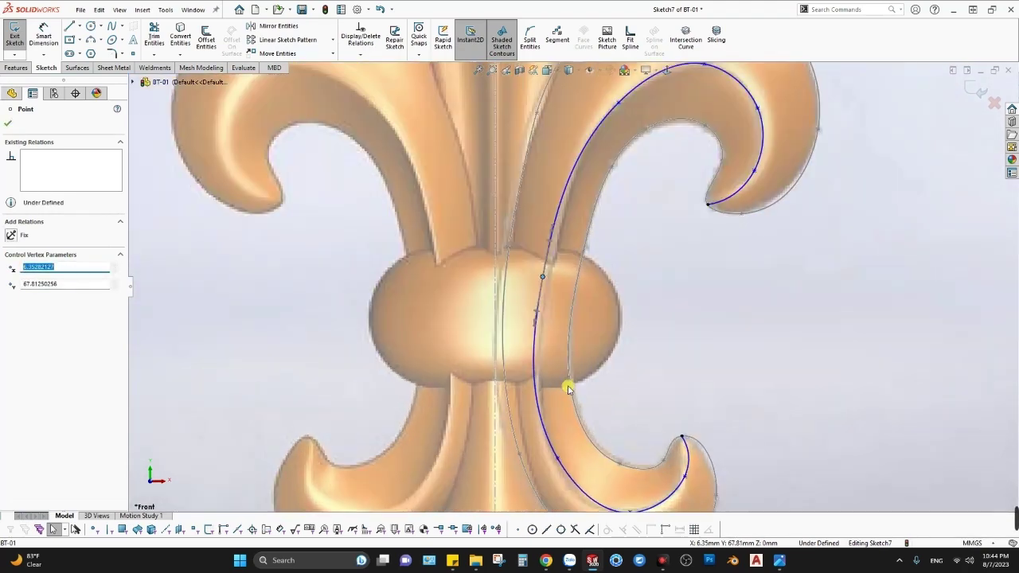
pyautogui.moveTo(538, 313); pyautogui.dragTo(540, 314)
# Adjust control vertices to fit the spline to the lower curl and its tip.
pyautogui.scroll(4, 587, 359)
pyautogui.scroll(-3, 632, 393)
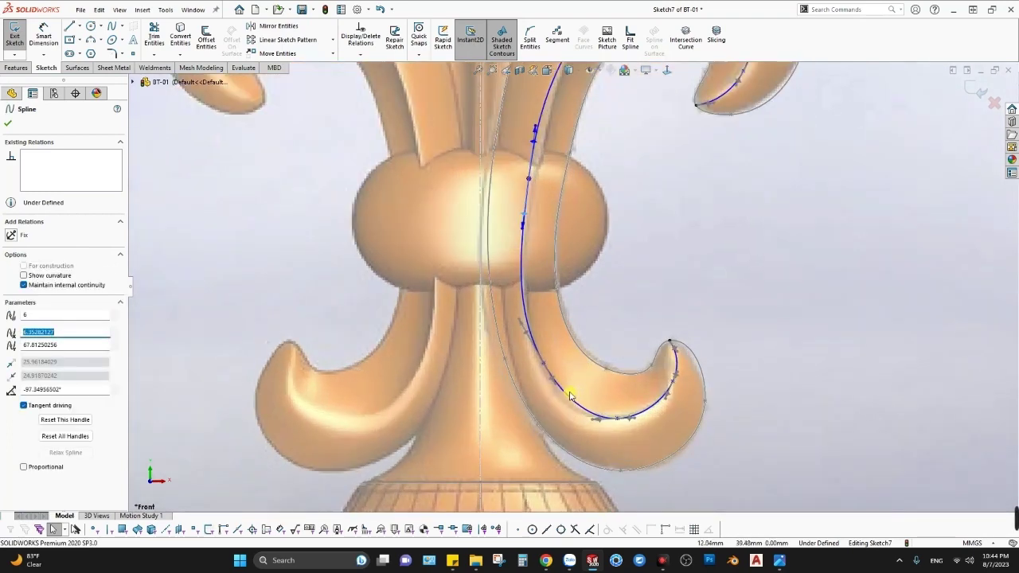
pyautogui.scroll(-4, 666, 427)
pyautogui.moveTo(522, 315); pyautogui.dragTo(532, 330)
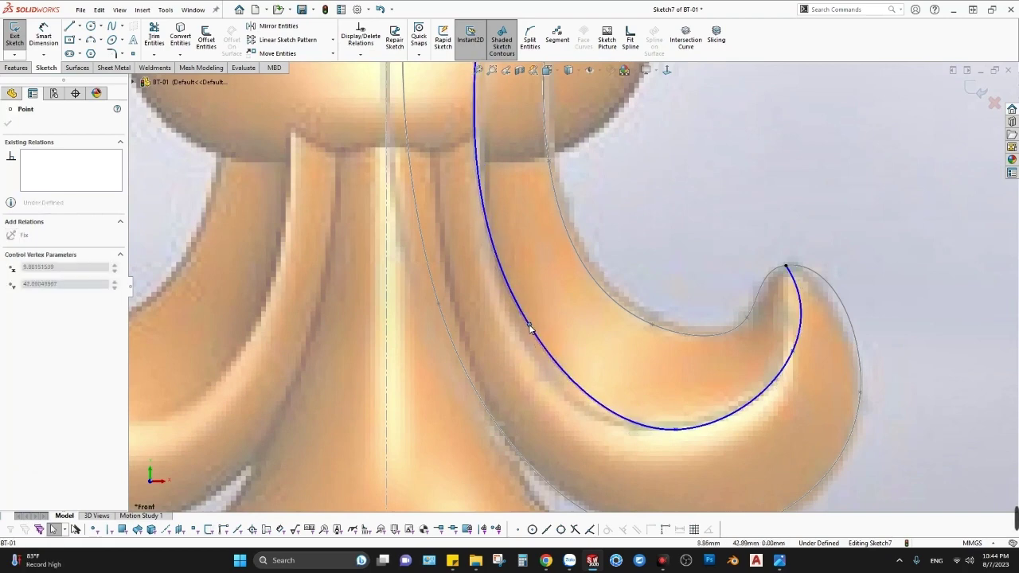
pyautogui.scroll(-2, 762, 358)
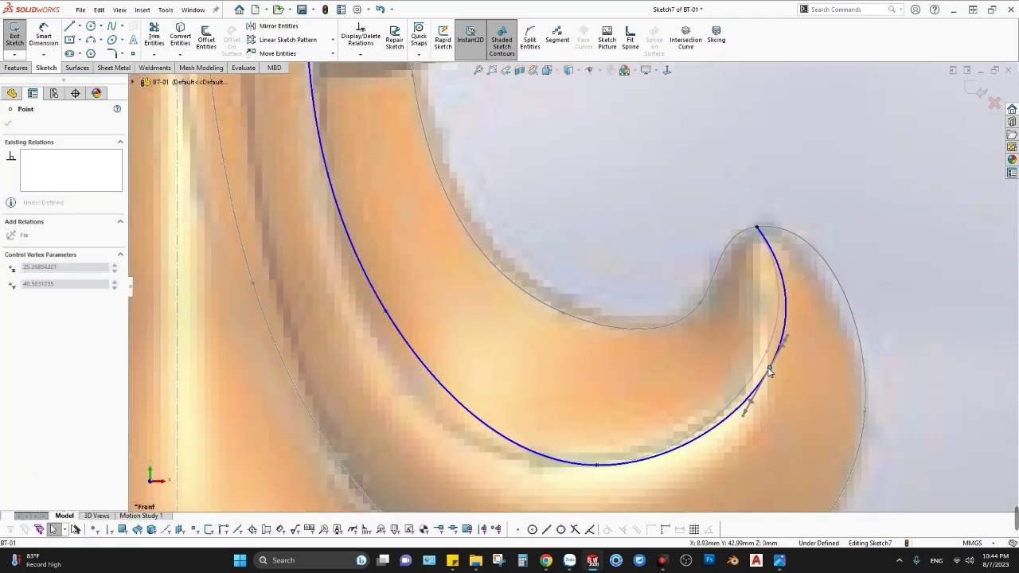
pyautogui.moveTo(769, 359); pyautogui.dragTo(765, 364)
pyautogui.scroll(-3, 759, 236)
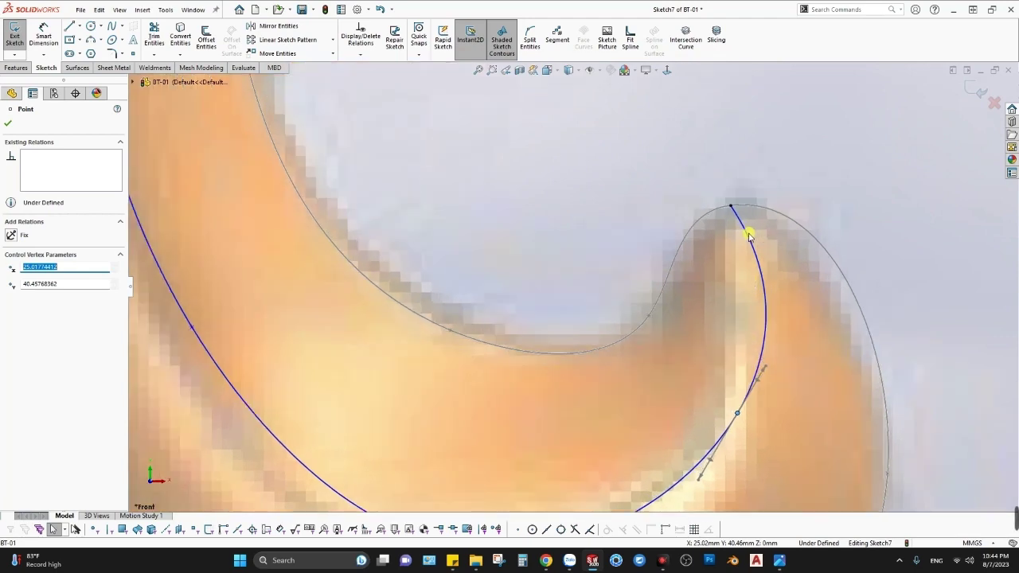
# Select the side-petal spline and pick its points on the lower curl and stem.
pyautogui.click(749, 236)
pyautogui.scroll(6, 701, 231)
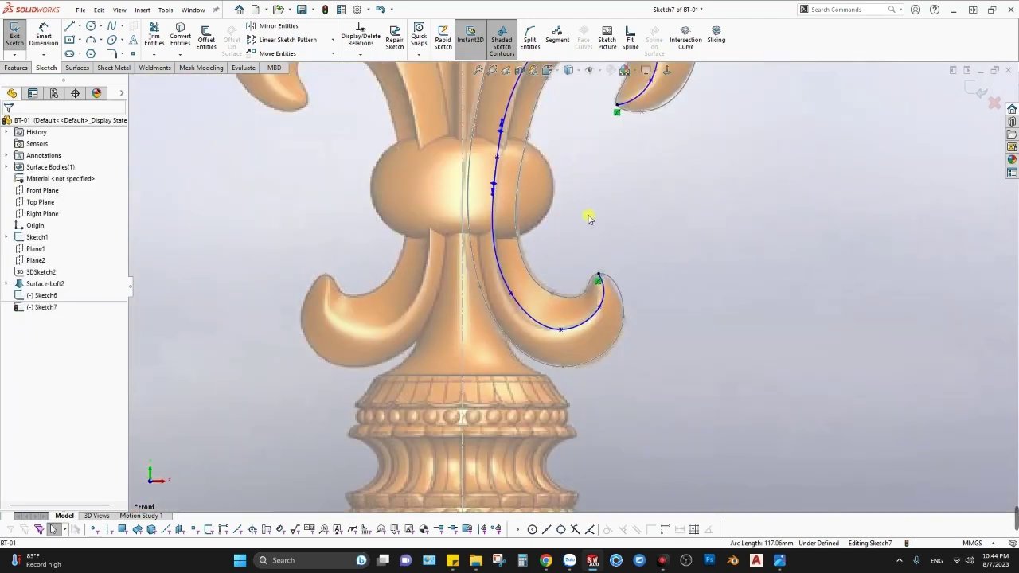
pyautogui.scroll(2, 589, 219)
pyautogui.scroll(-3, 629, 215)
pyautogui.scroll(-2, 644, 284)
pyautogui.scroll(-2, 586, 263)
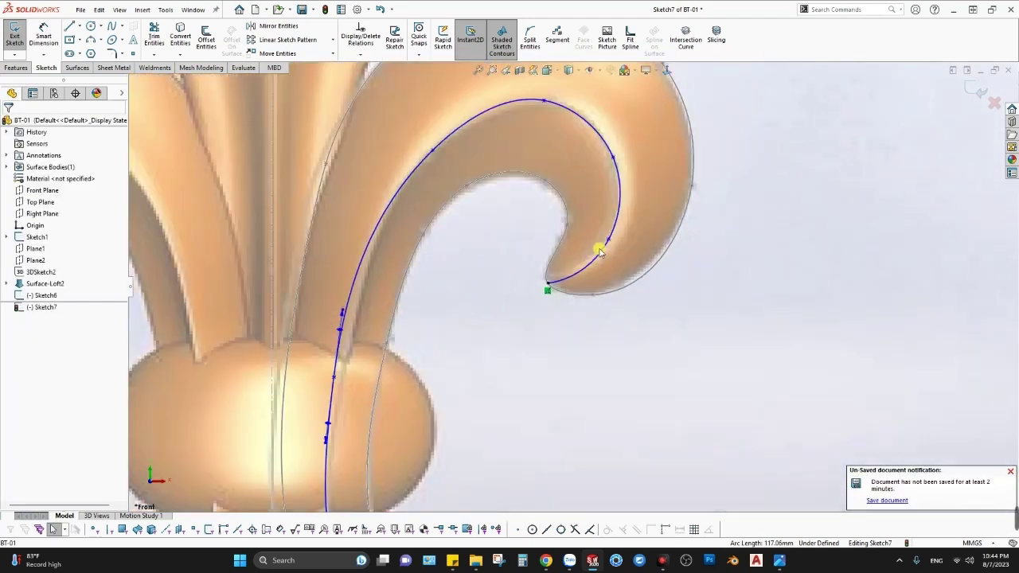
pyautogui.scroll(1, 600, 250)
pyautogui.scroll(3, 521, 214)
pyautogui.scroll(-1, 521, 378)
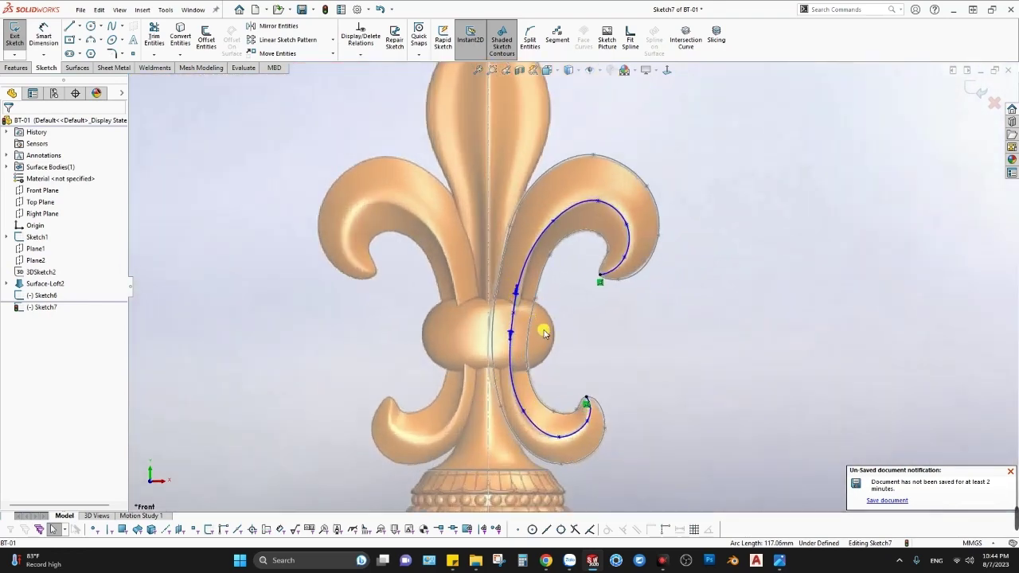
pyautogui.scroll(-1, 543, 303)
pyautogui.scroll(1, 590, 398)
pyautogui.scroll(-2, 545, 406)
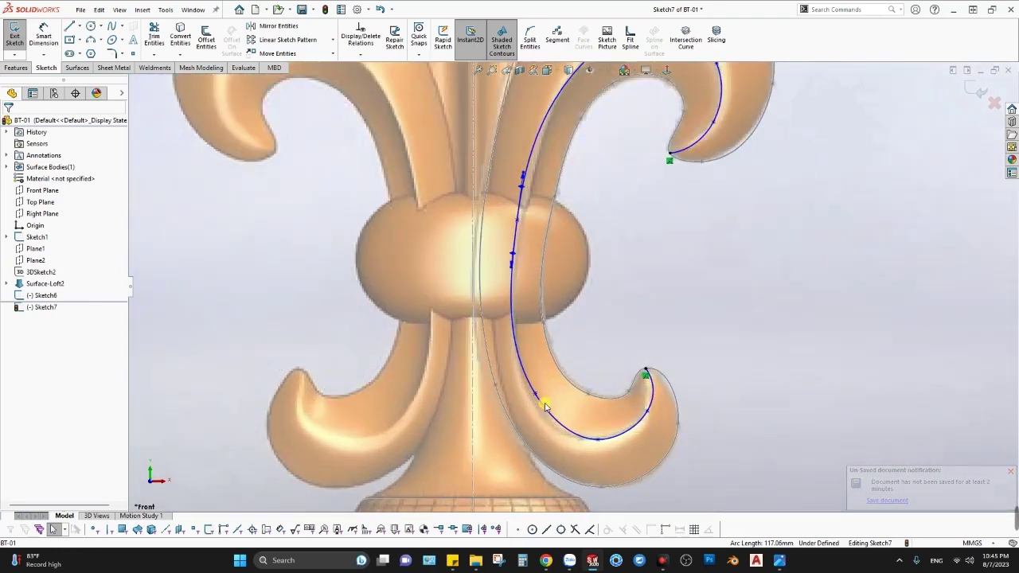
pyautogui.scroll(-1, 545, 406)
pyautogui.scroll(-1, 537, 390)
pyautogui.click(545, 366)
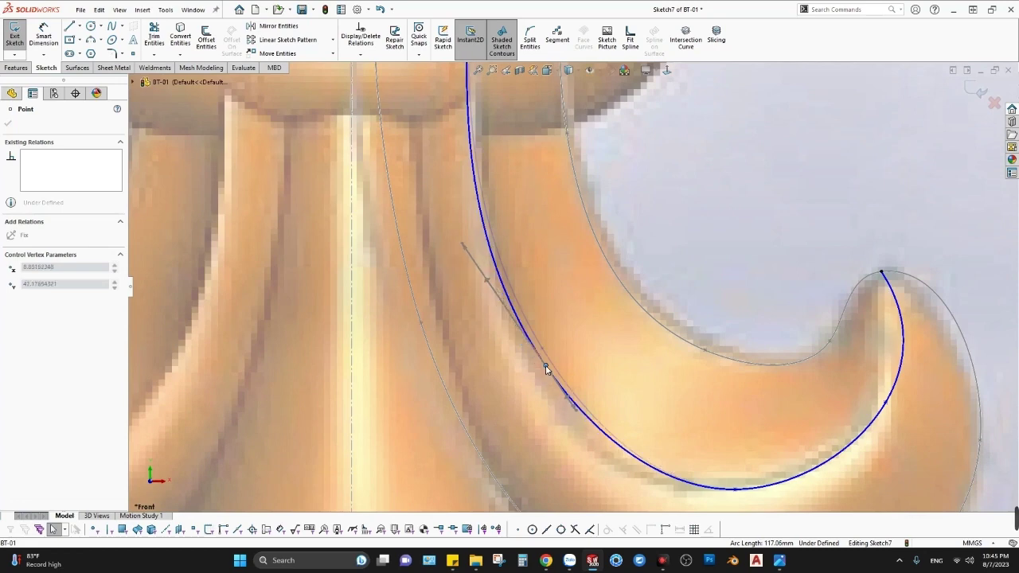
pyautogui.scroll(3, 546, 368)
pyautogui.click(558, 212)
pyautogui.scroll(-1, 557, 150)
pyautogui.scroll(-1, 562, 166)
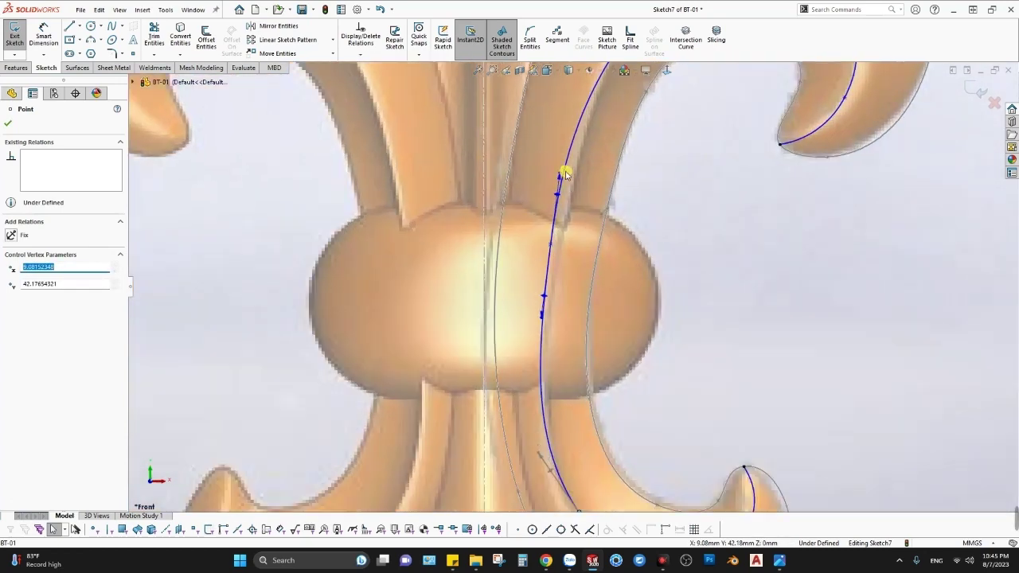
pyautogui.scroll(-1, 561, 213)
# Inspect the spline's fit by selecting and deselecting it at several spots.
pyautogui.click(557, 203)
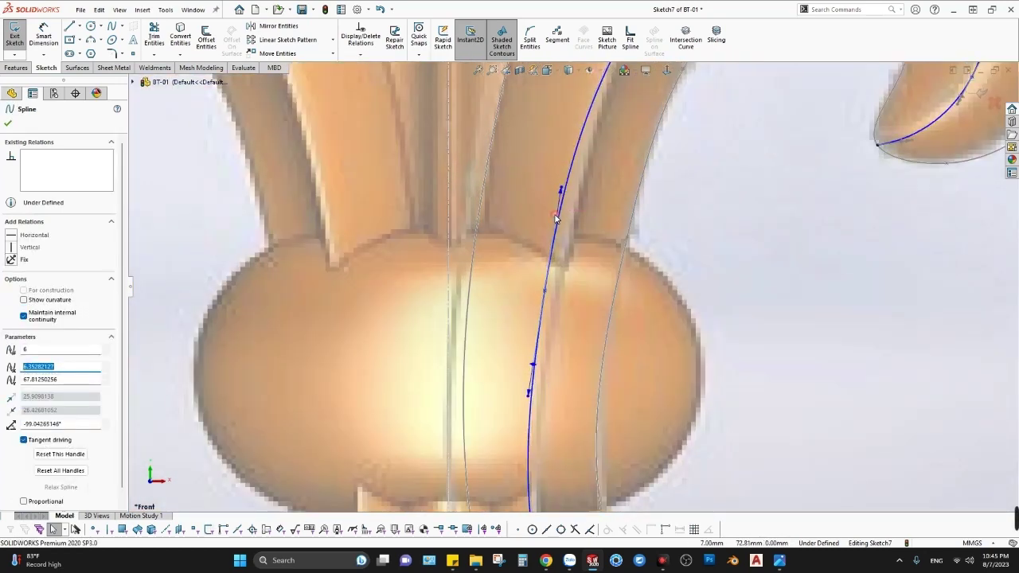
pyautogui.scroll(2, 565, 239)
pyautogui.click(578, 205)
pyautogui.scroll(-1, 559, 286)
pyautogui.click(559, 295)
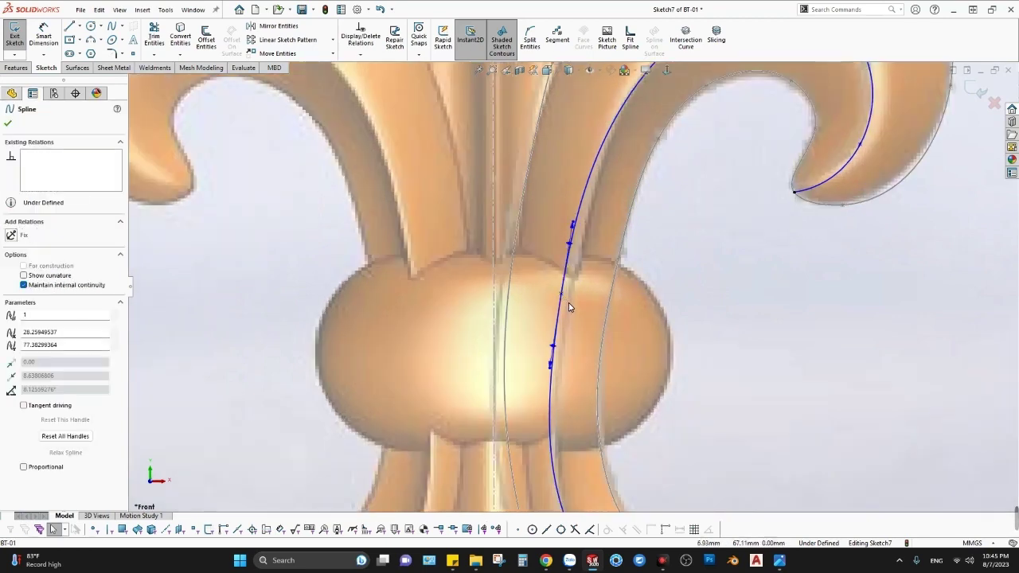
pyautogui.click(566, 301)
pyautogui.scroll(2, 563, 297)
pyautogui.scroll(-2, 586, 302)
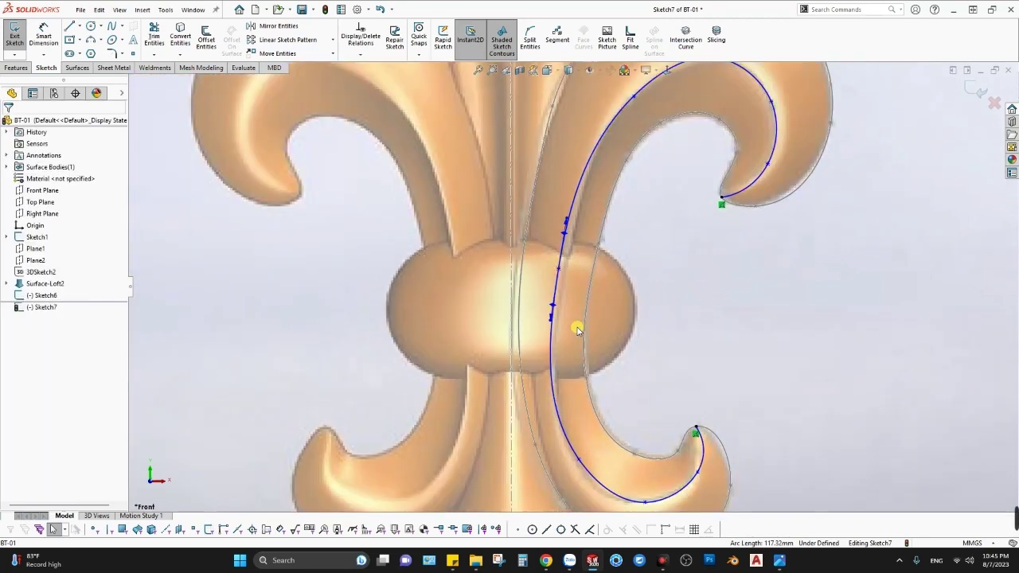
pyautogui.scroll(-3, 578, 326)
pyautogui.click(540, 287)
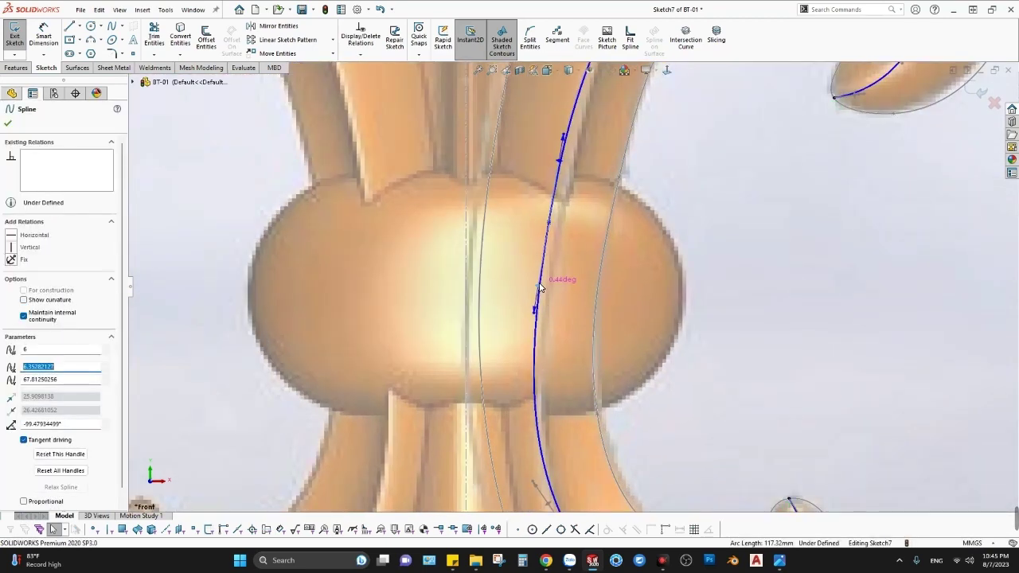
pyautogui.scroll(2, 540, 288)
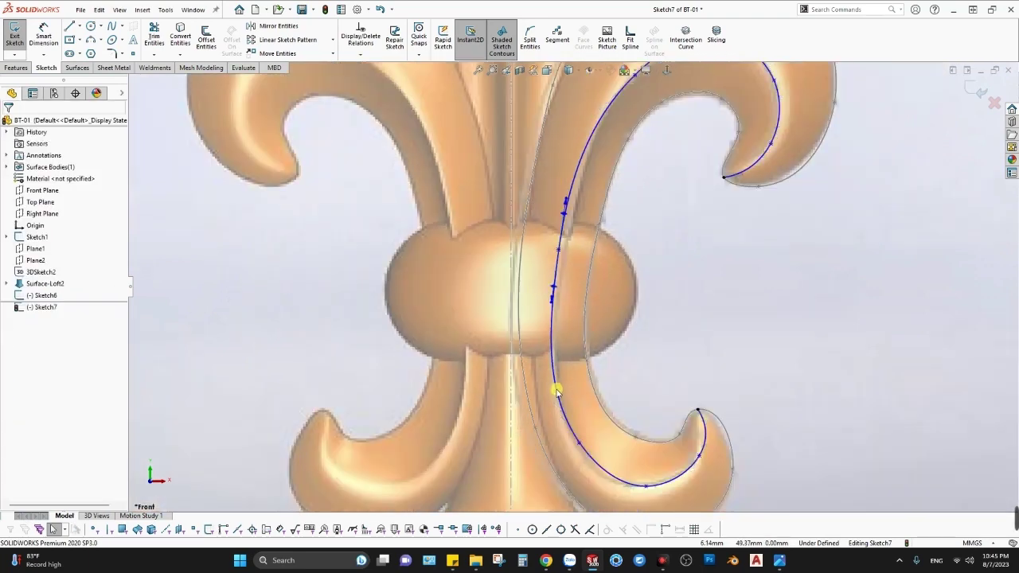
# Review the finished spline's handles and close Sketch7.
pyautogui.click(556, 391)
pyautogui.scroll(-3, 549, 367)
pyautogui.click(541, 345)
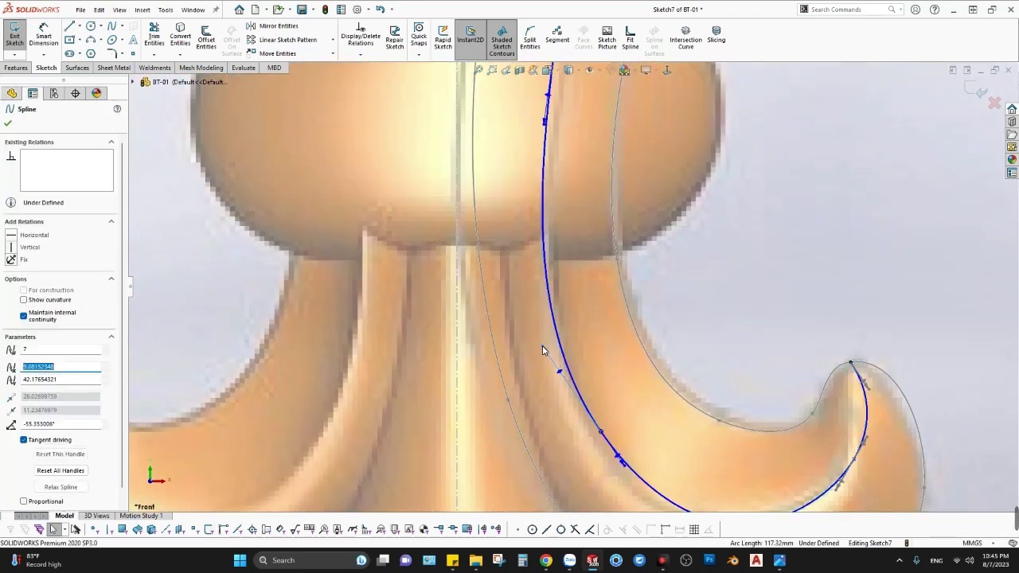
pyautogui.scroll(3, 601, 277)
pyautogui.scroll(3, 601, 277)
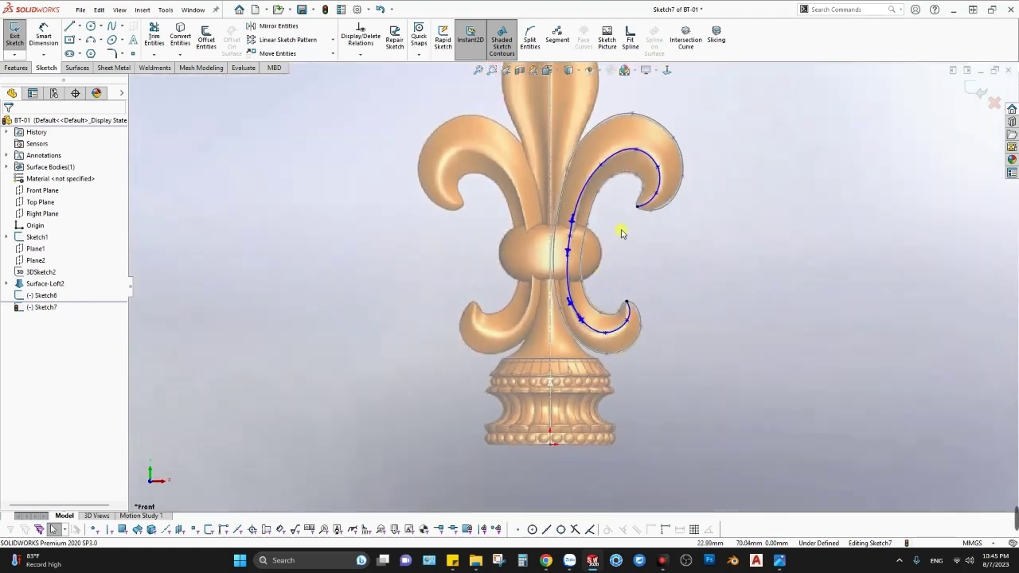
pyautogui.scroll(-3, 604, 114)
pyautogui.click(604, 112)
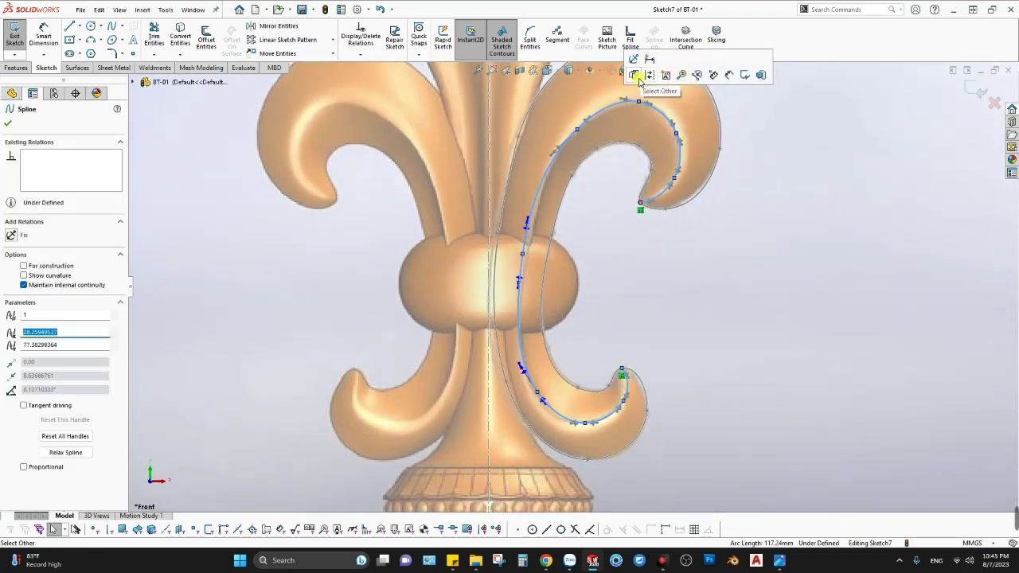
pyautogui.click(740, 193)
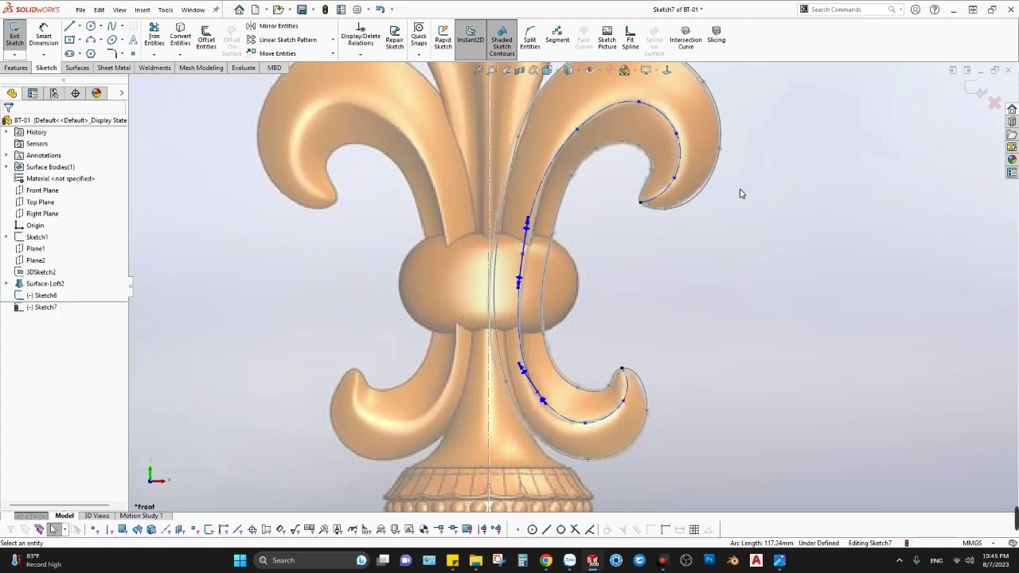
pyautogui.click(987, 94)
# Start a new 3D sketch with the Line tool set to construction centerlines.
pyautogui.scroll(3, 655, 246)
pyautogui.scroll(3, 637, 223)
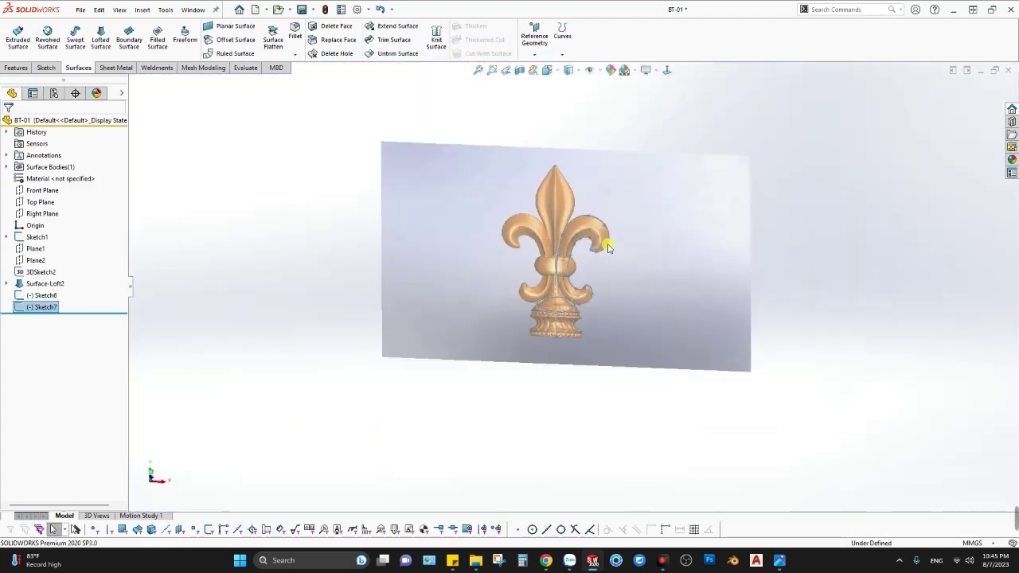
pyautogui.moveTo(608, 247); pyautogui.dragTo(569, 150, button='middle')
pyautogui.scroll(-3, 598, 284)
pyautogui.scroll(-3, 602, 285)
pyautogui.scroll(-3, 606, 270)
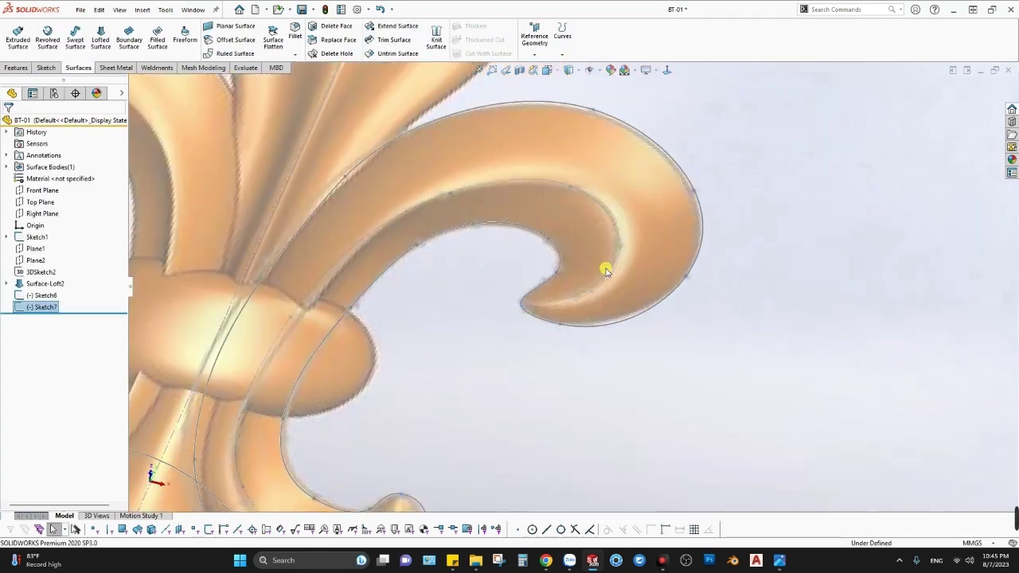
pyautogui.click(46, 68)
pyautogui.click(14, 54)
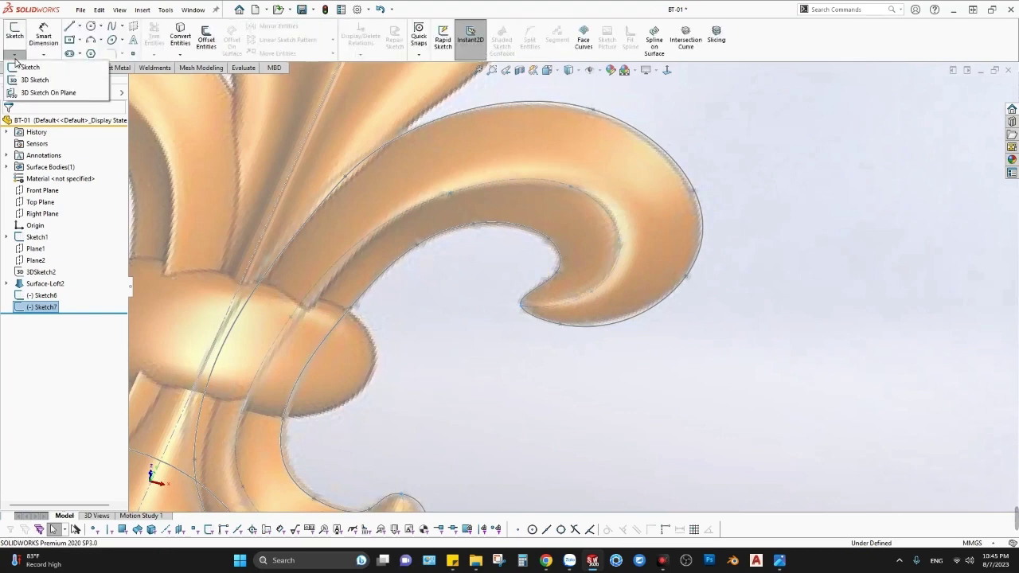
pyautogui.click(31, 73)
pyautogui.click(79, 26)
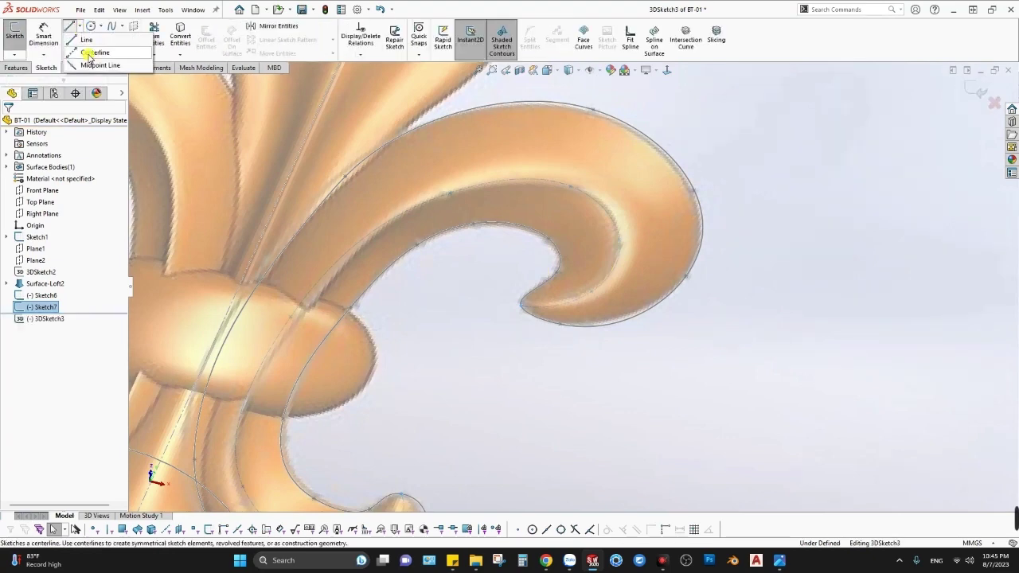
pyautogui.click(89, 54)
# Sketch three short vertical centerlines at the petal's lower curl edges and base.
pyautogui.moveTo(202, 166)
pyautogui.mouseDown(button='middle')
pyautogui.moveTo(579, 284)
pyautogui.moveTo(564, 256)
pyautogui.mouseUp(button='middle')
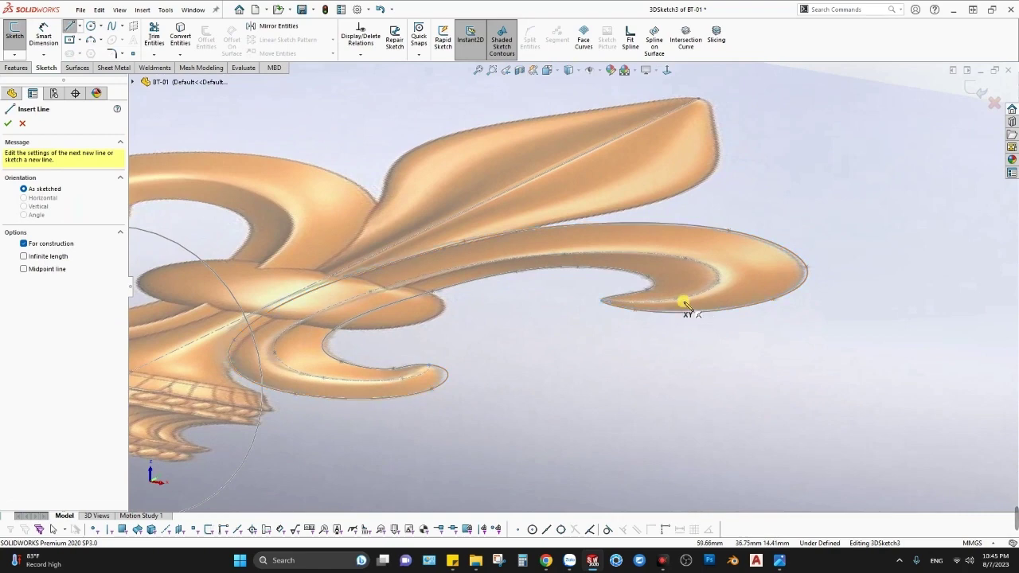
pyautogui.click(675, 302)
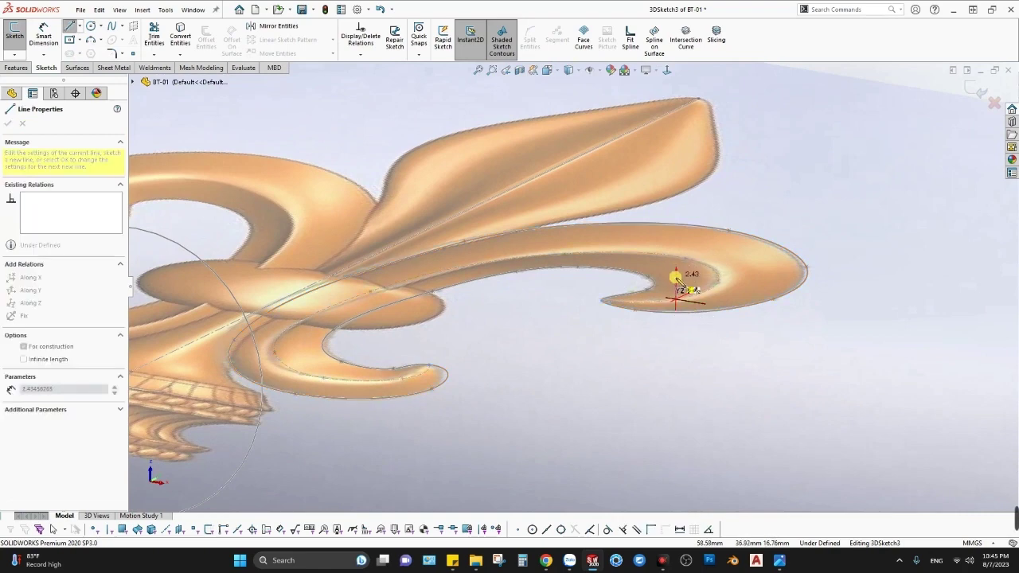
pyautogui.doubleClick(676, 280)
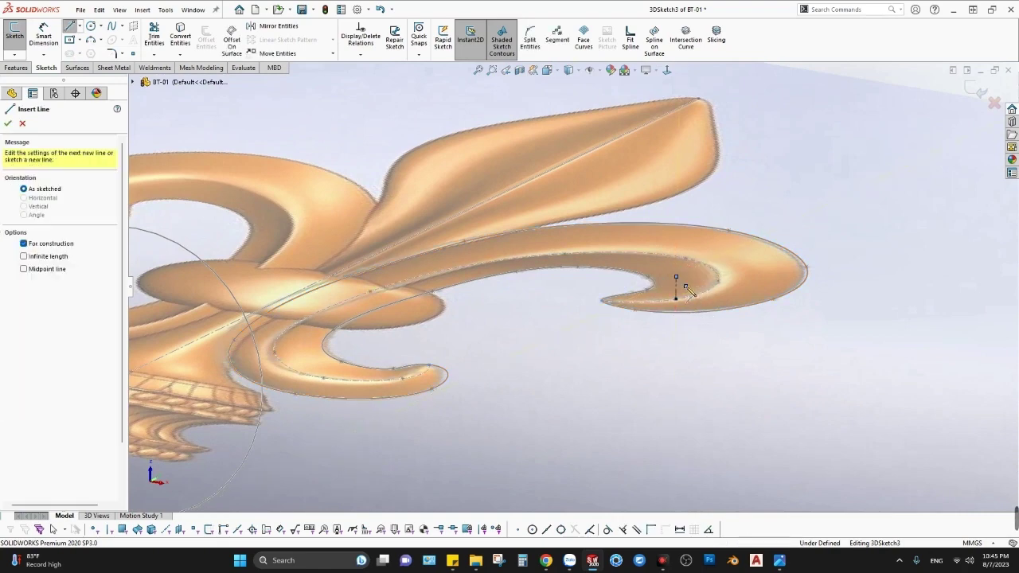
pyautogui.scroll(-2, 732, 301)
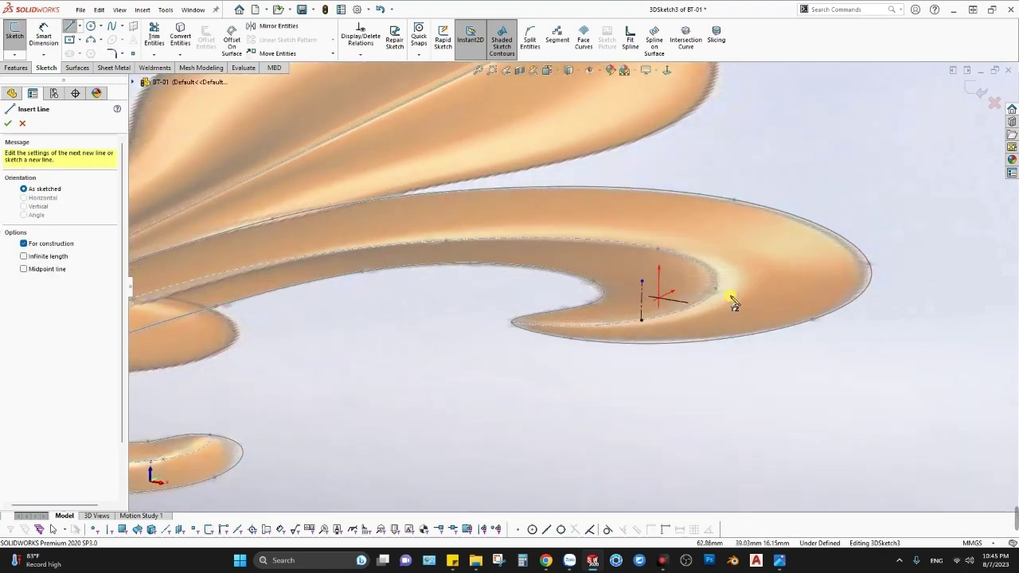
pyautogui.click(658, 249)
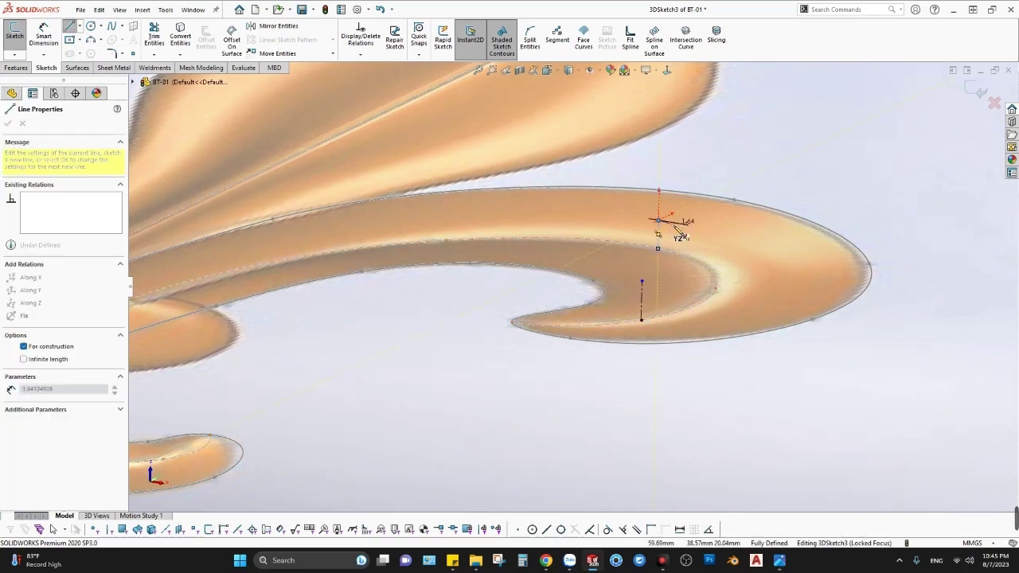
pyautogui.doubleClick(659, 220)
pyautogui.moveTo(660, 221); pyautogui.dragTo(457, 270, button='middle')
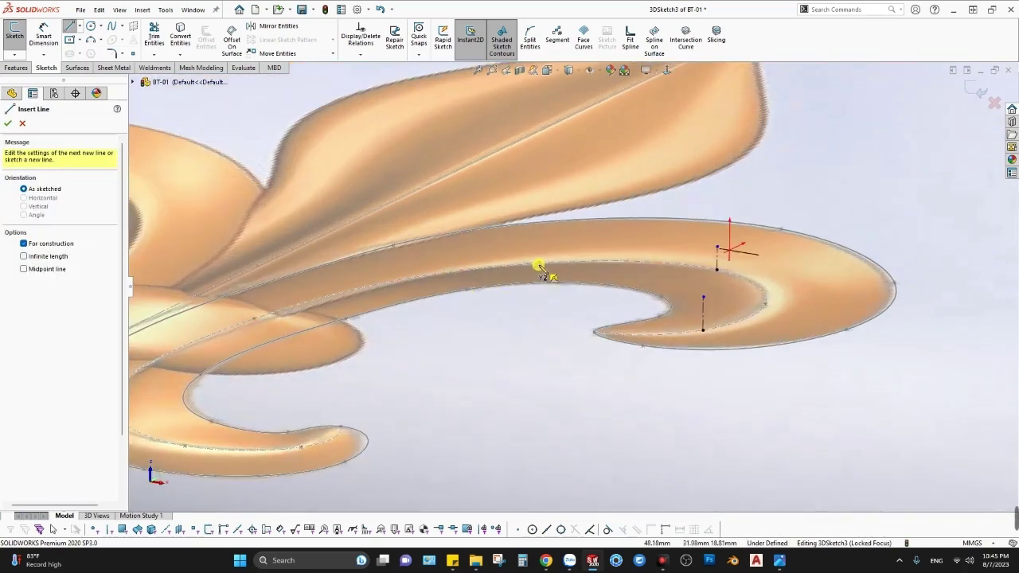
pyautogui.click(253, 318)
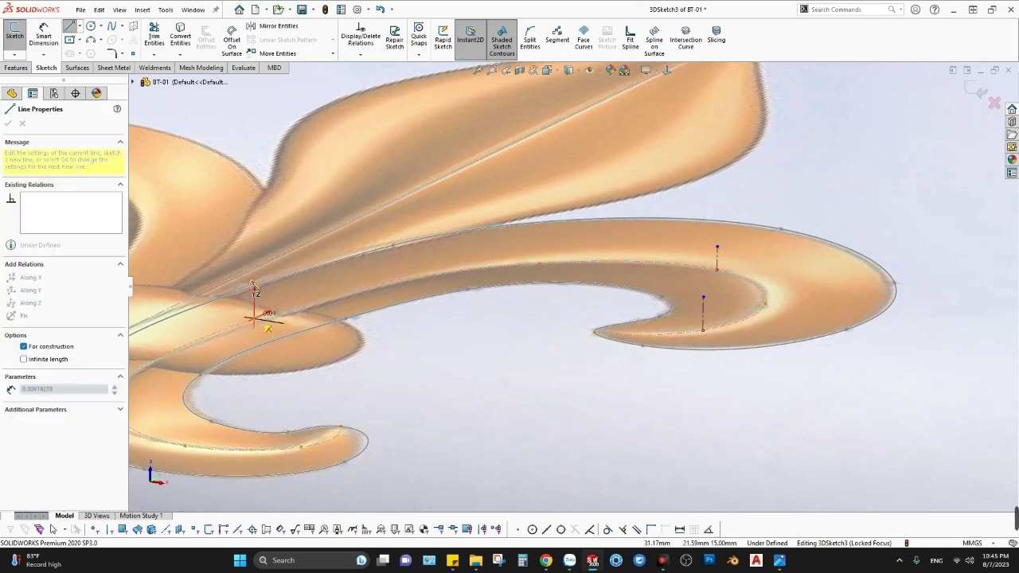
pyautogui.doubleClick(291, 239)
# Add two short vertical construction lines on the left side petal and its curl tip.
pyautogui.moveTo(291, 239); pyautogui.dragTo(428, 354, button='middle')
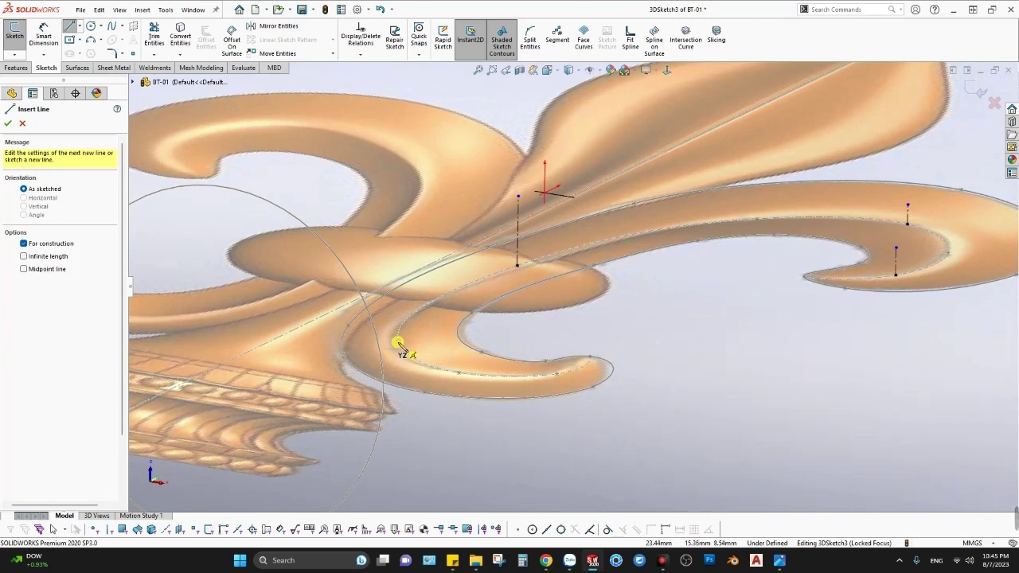
pyautogui.click(399, 345)
pyautogui.click(399, 296)
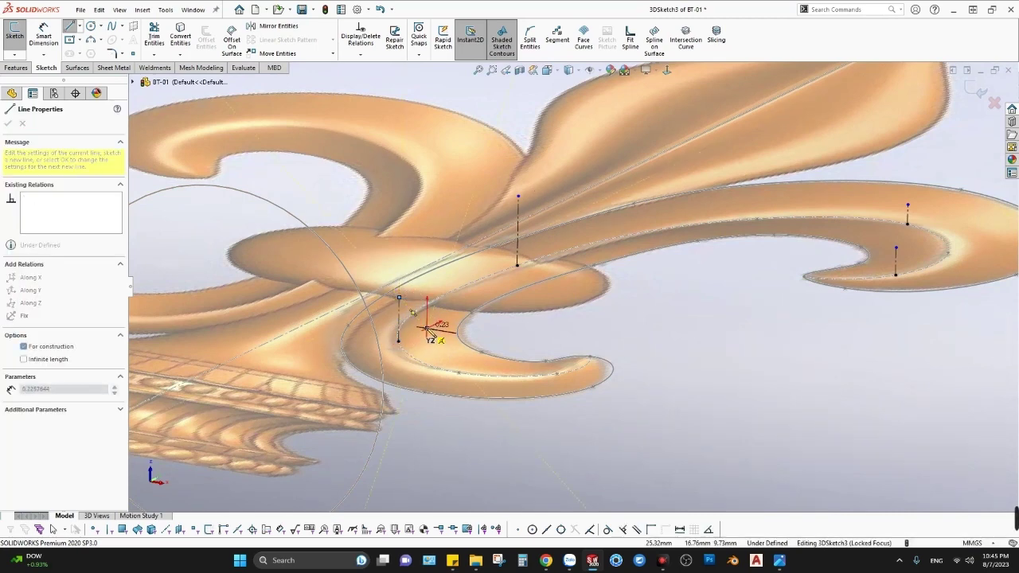
pyautogui.press('Escape')
pyautogui.click(558, 375)
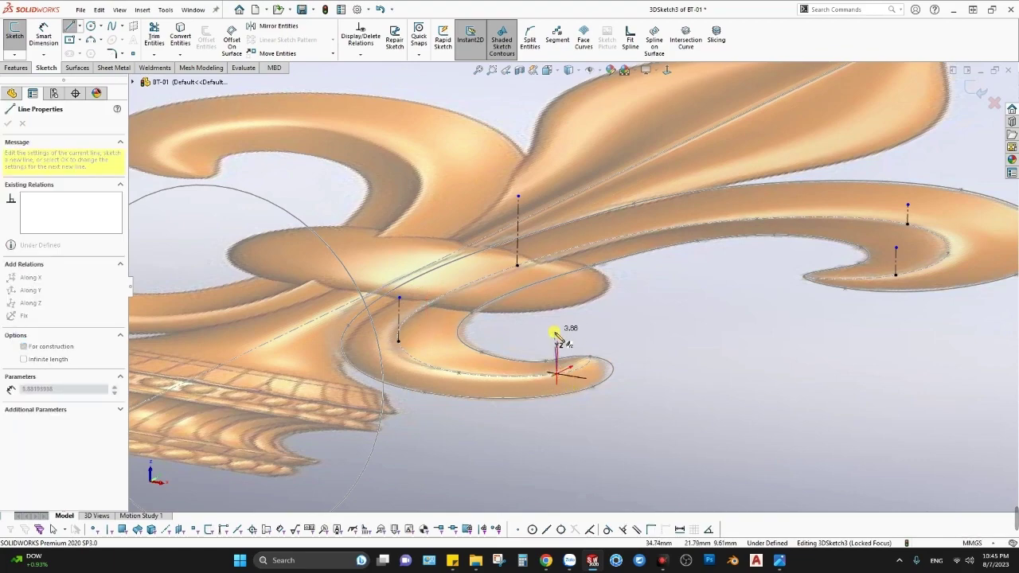
pyautogui.click(557, 336)
# Switch to Front view and drag the guide lines' top points lower.
pyautogui.press('Escape')
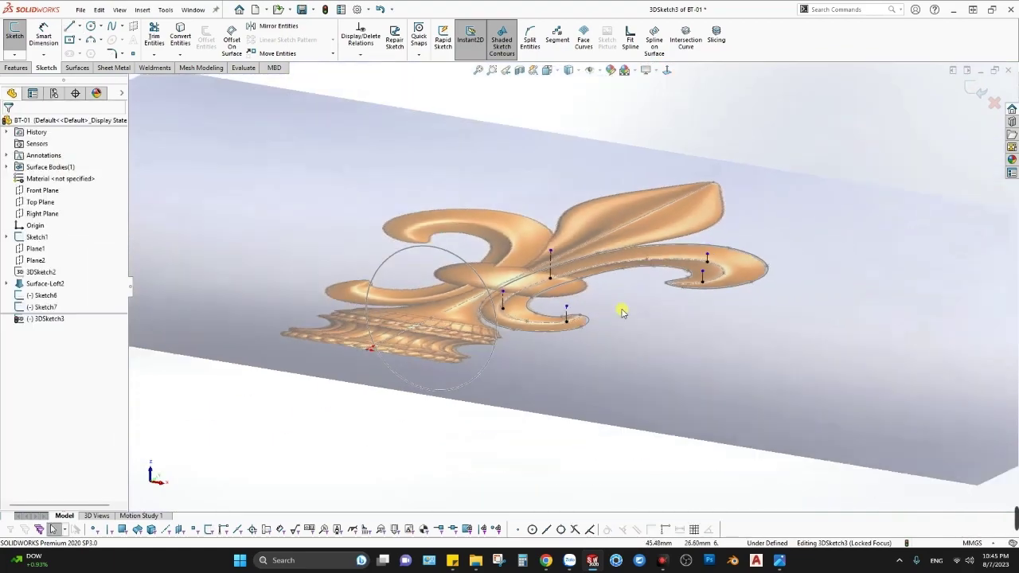
pyautogui.moveTo(558, 336)
pyautogui.mouseDown(button='middle')
pyautogui.moveTo(700, 294)
pyautogui.moveTo(648, 342)
pyautogui.moveTo(610, 342)
pyautogui.moveTo(610, 296)
pyautogui.moveTo(574, 294)
pyautogui.moveTo(573, 318)
pyautogui.moveTo(539, 312)
pyautogui.mouseUp(button='middle')
pyautogui.press('space')
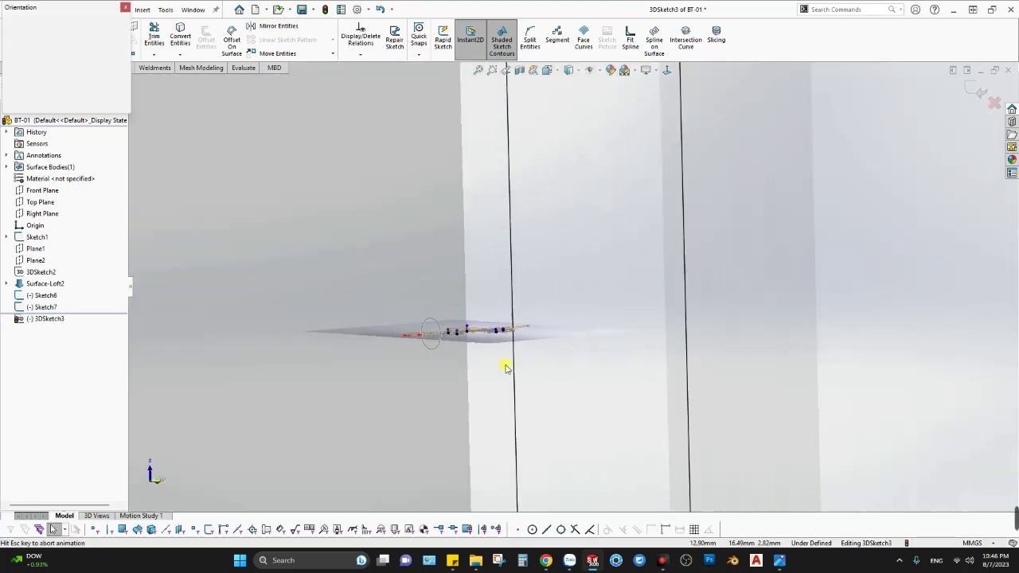
pyautogui.click(455, 362)
pyautogui.scroll(-3, 491, 285)
pyautogui.scroll(-3, 610, 312)
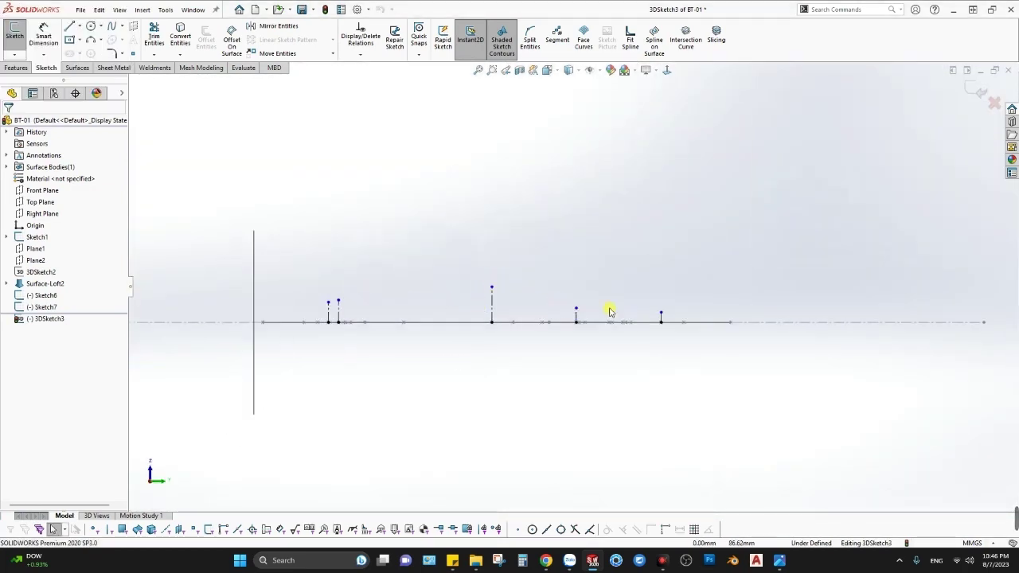
pyautogui.scroll(-2, 355, 315)
pyautogui.moveTo(332, 295); pyautogui.dragTo(331, 312)
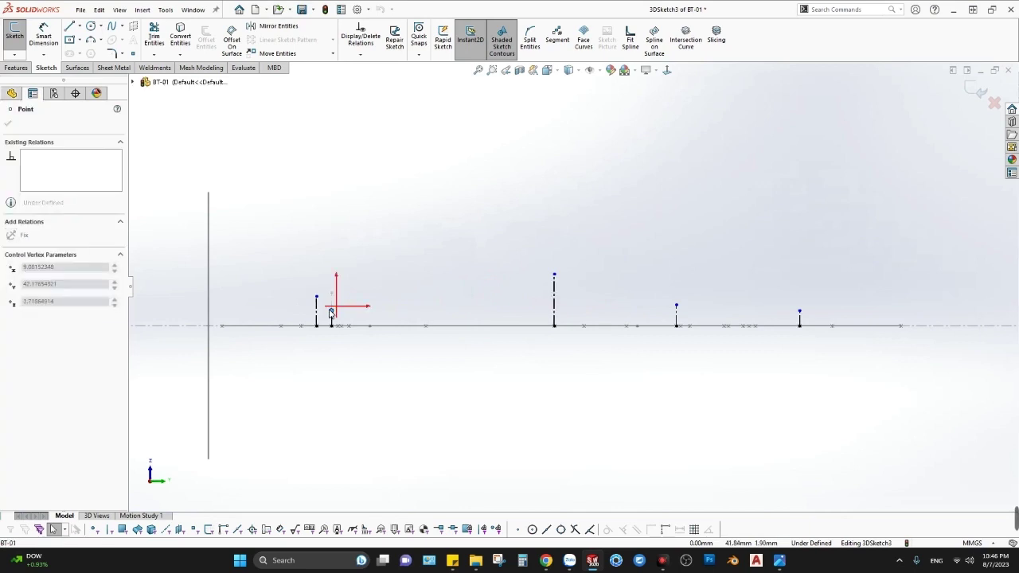
pyautogui.click(800, 309)
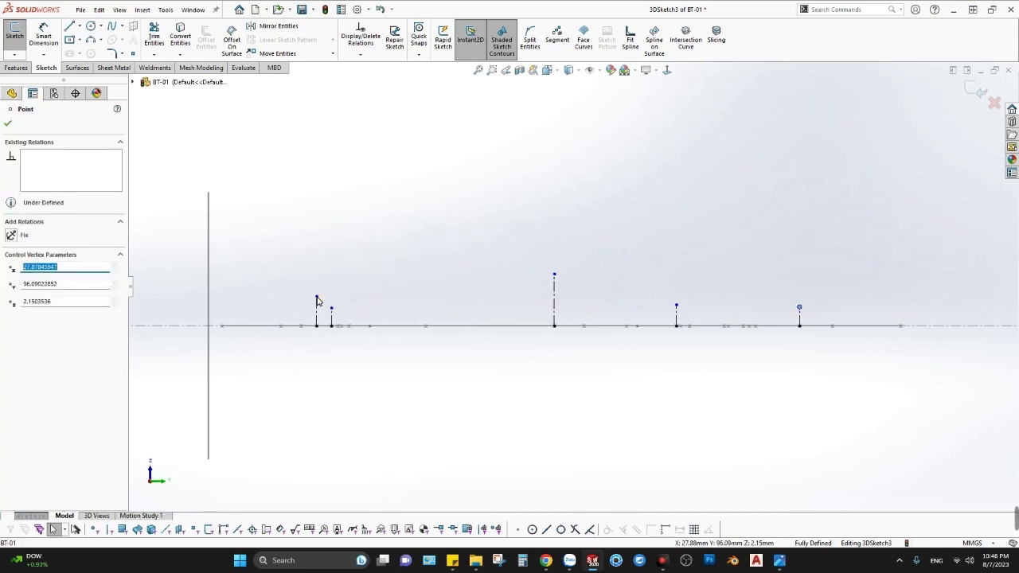
pyautogui.moveTo(317, 300); pyautogui.dragTo(317, 309)
pyautogui.moveTo(554, 284); pyautogui.dragTo(555, 304)
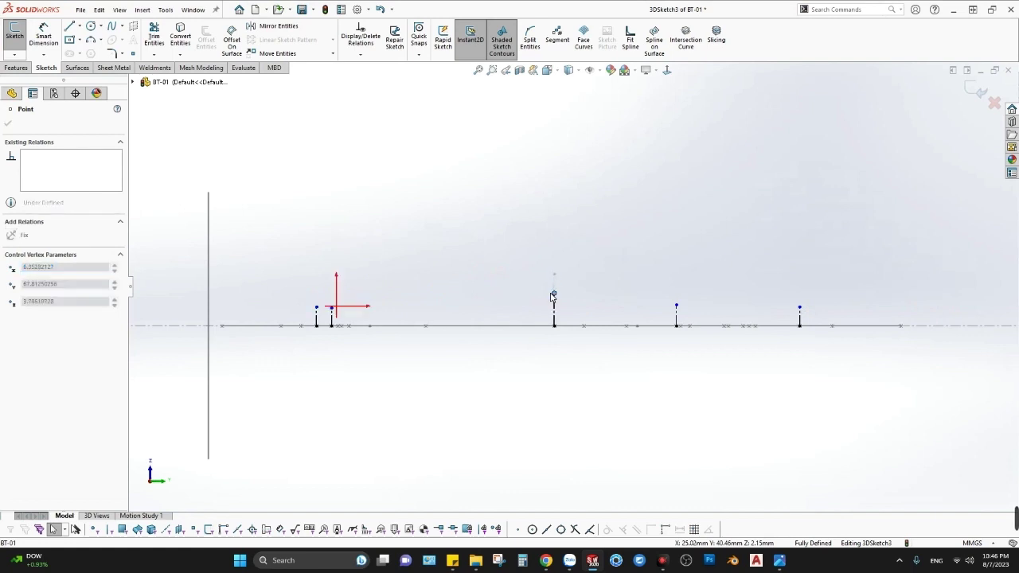
# Dimension the left petal's construction line to 2 mm.
pyautogui.press('d')
pyautogui.click(332, 318)
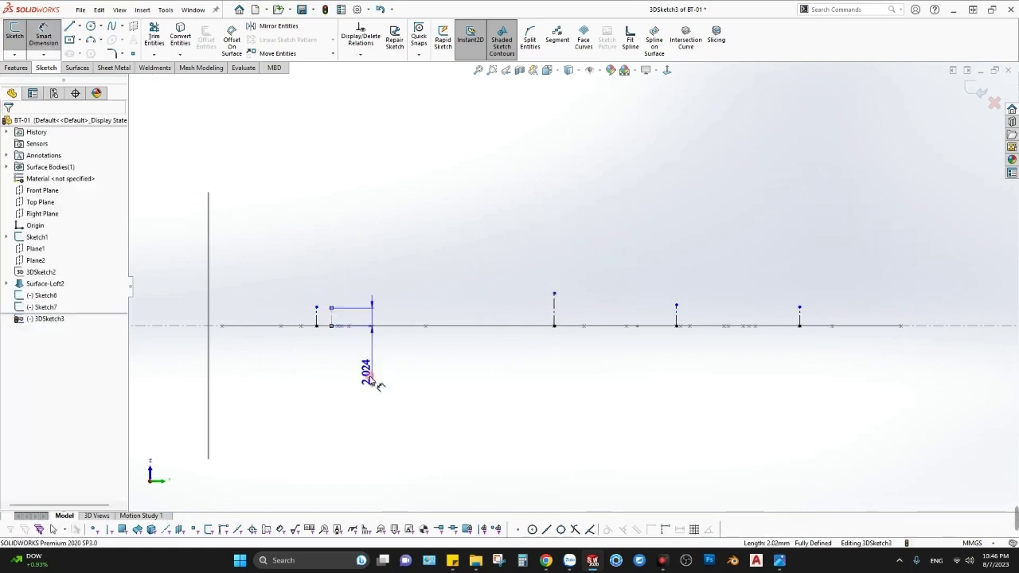
pyautogui.click(376, 382)
pyautogui.write('2.000mm')
pyautogui.press('Return')
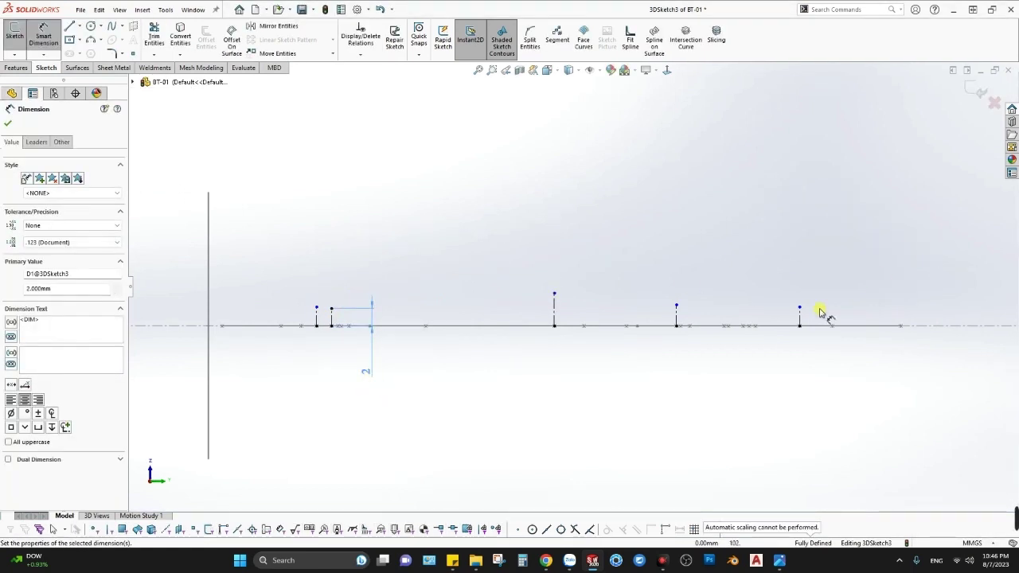
pyautogui.press('Escape')
# Make the right and left petal lines equal, then delete the 2 mm dimension.
pyautogui.click(674, 317)
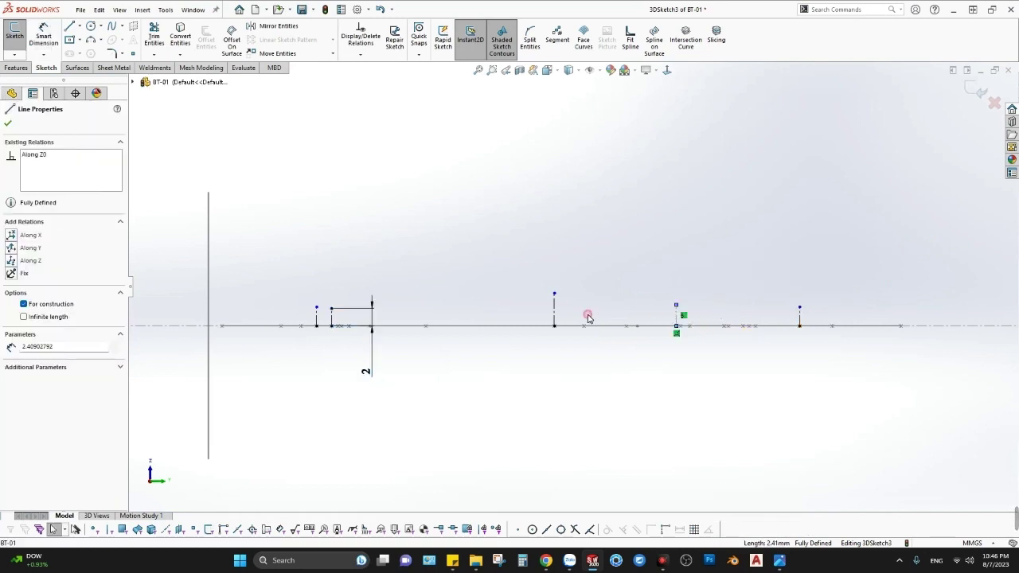
pyautogui.keyDown('ctrl'); pyautogui.click(333, 318); pyautogui.keyUp('ctrl')
pyautogui.hotkey('ctrl', '8')
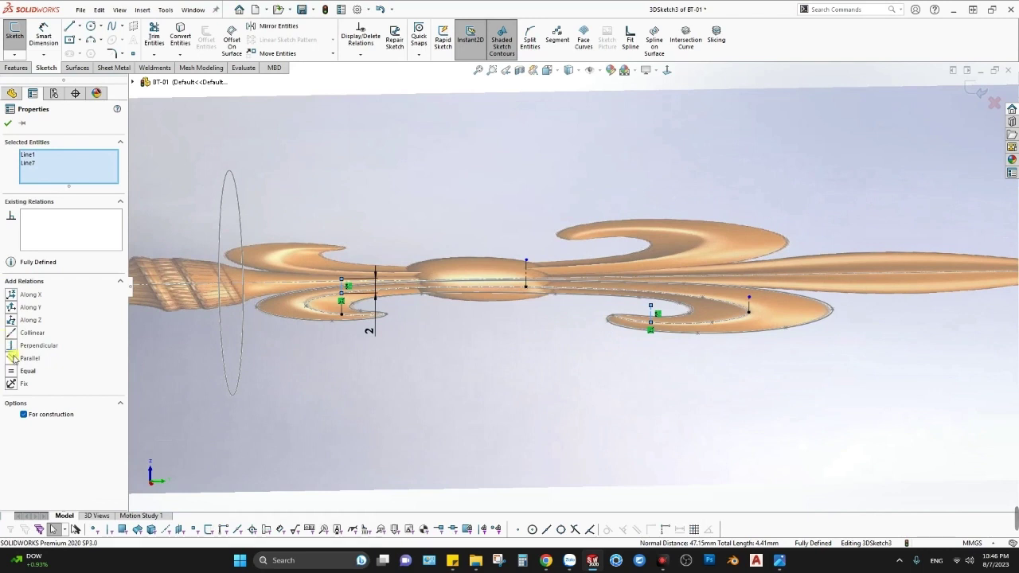
pyautogui.click(605, 316)
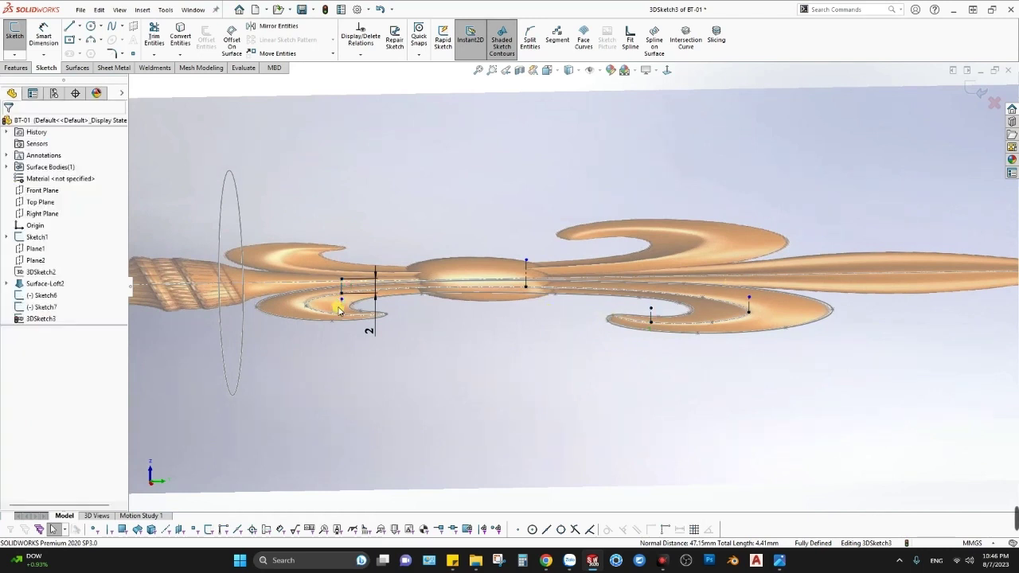
pyautogui.scroll(-2, 354, 297)
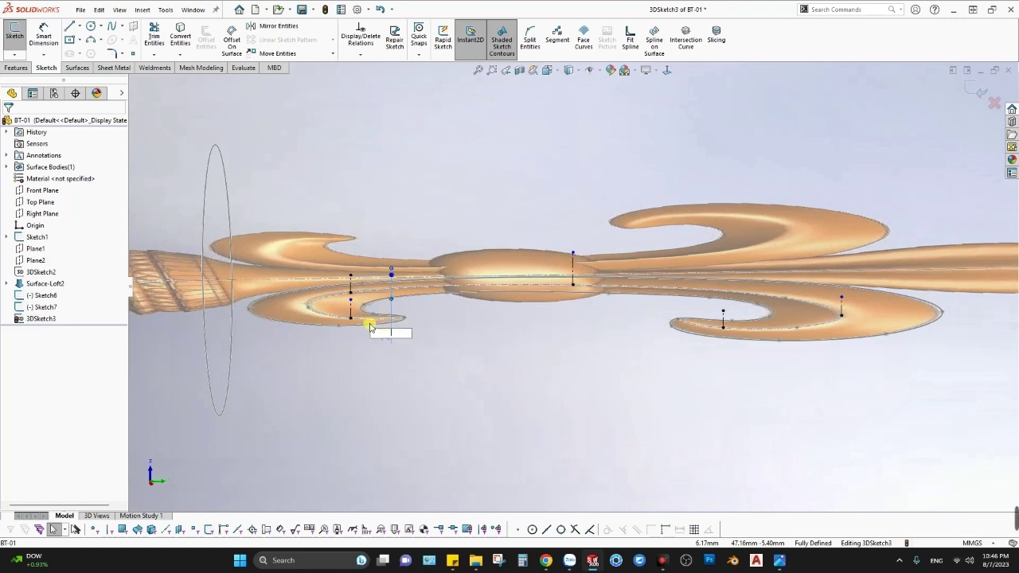
pyautogui.click(392, 285)
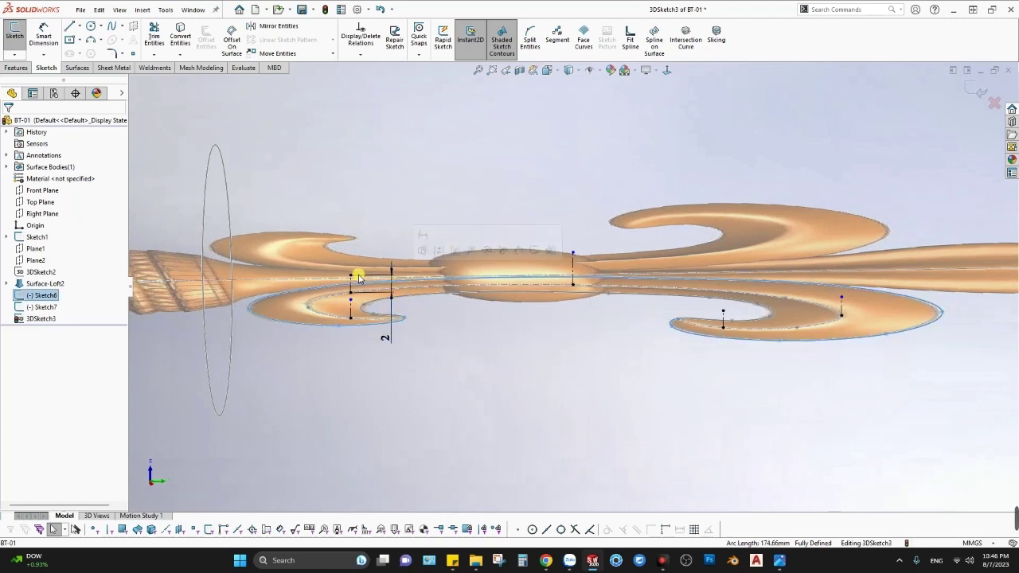
pyautogui.press('Delete')
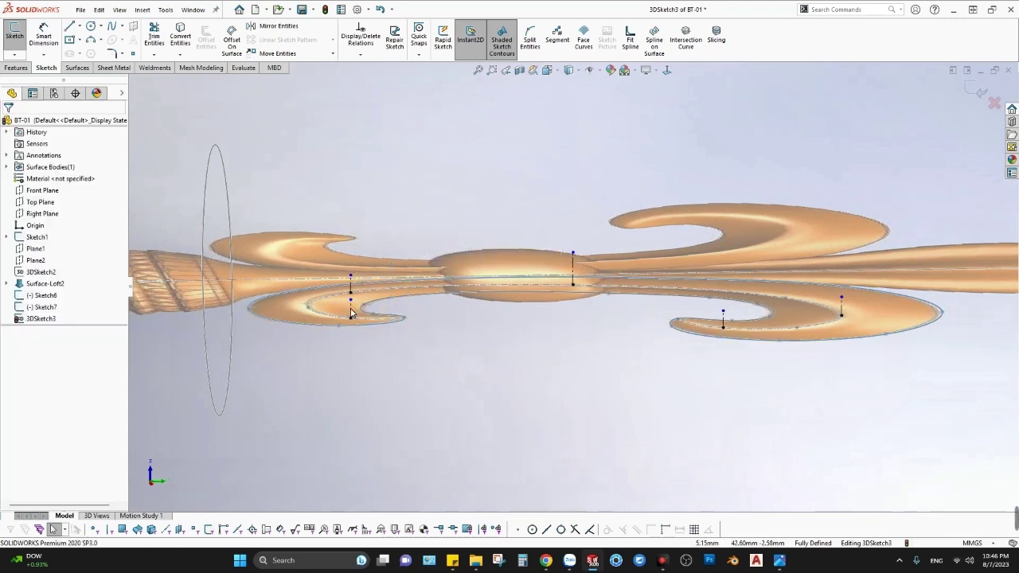
# Add an Equal relation between the left and right petals' short lines.
pyautogui.click(350, 310)
pyautogui.keyDown('ctrl'); pyautogui.click(722, 321); pyautogui.keyUp('ctrl')
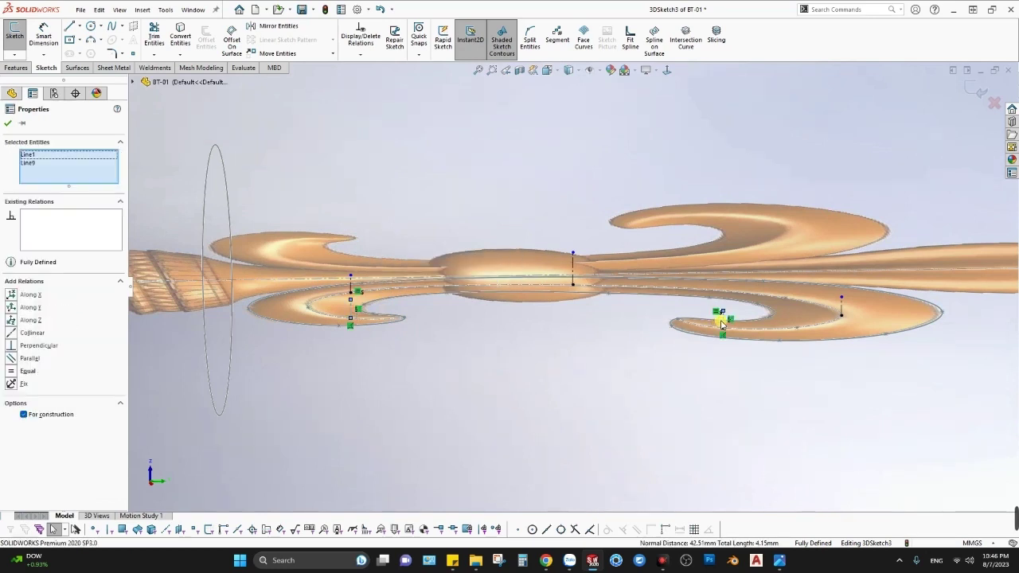
pyautogui.click(28, 371)
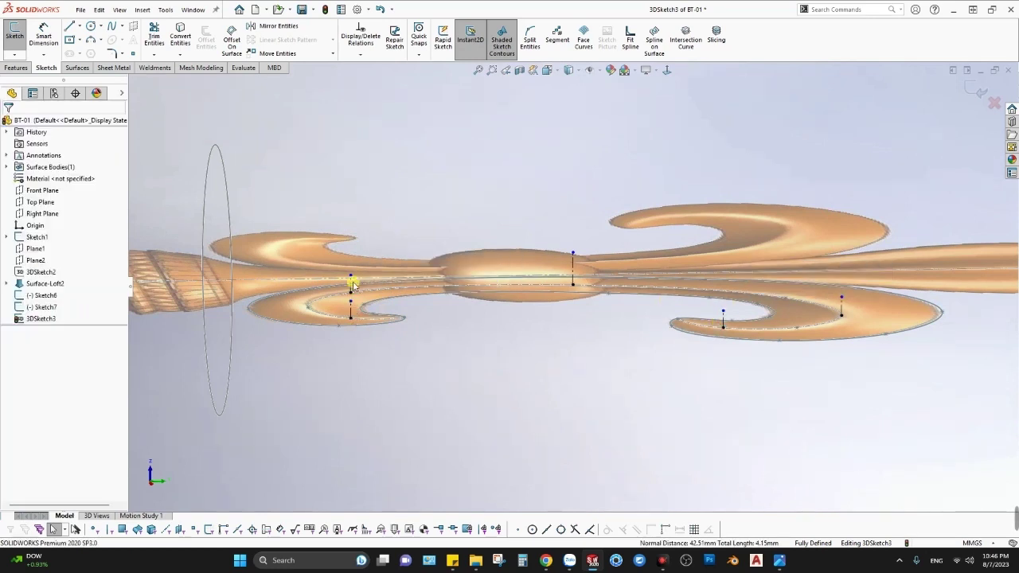
pyautogui.click(351, 292)
pyautogui.press('Escape')
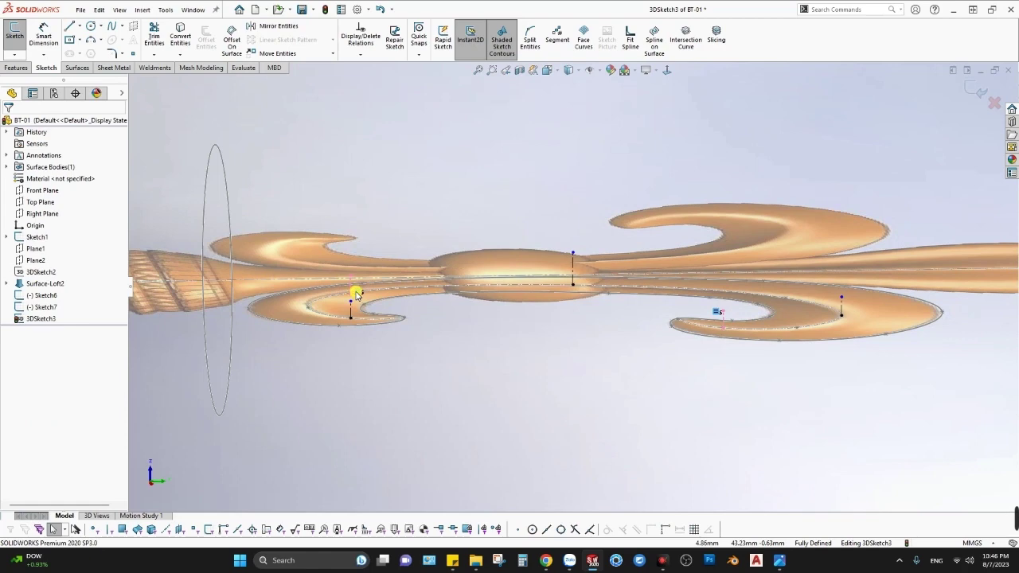
pyautogui.scroll(-3, 356, 294)
# Re-dimension the left petal's line at 2 mm.
pyautogui.press('d')
pyautogui.click(371, 305)
pyautogui.scroll(3, 512, 390)
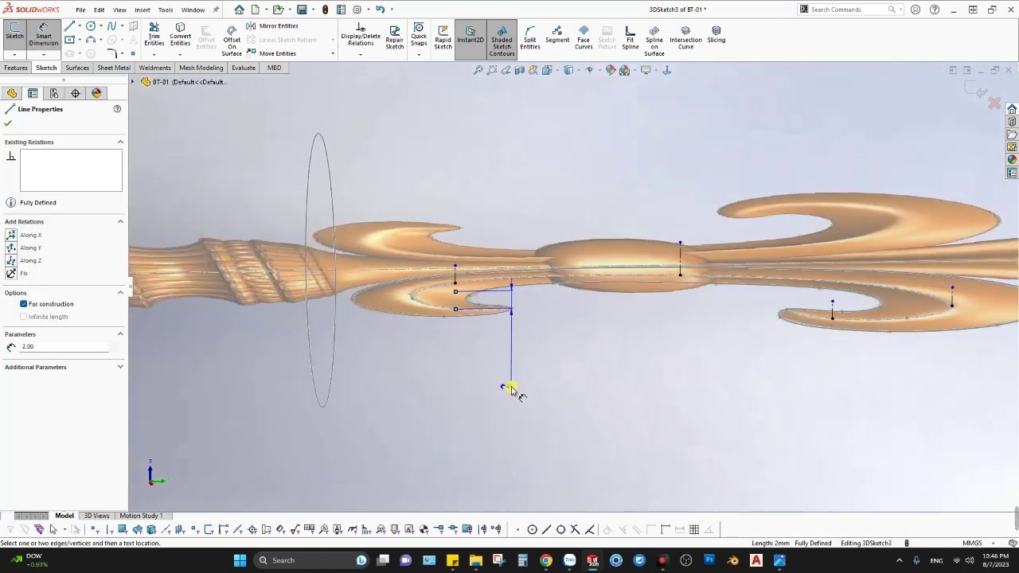
pyautogui.click(512, 391)
pyautogui.click(463, 373)
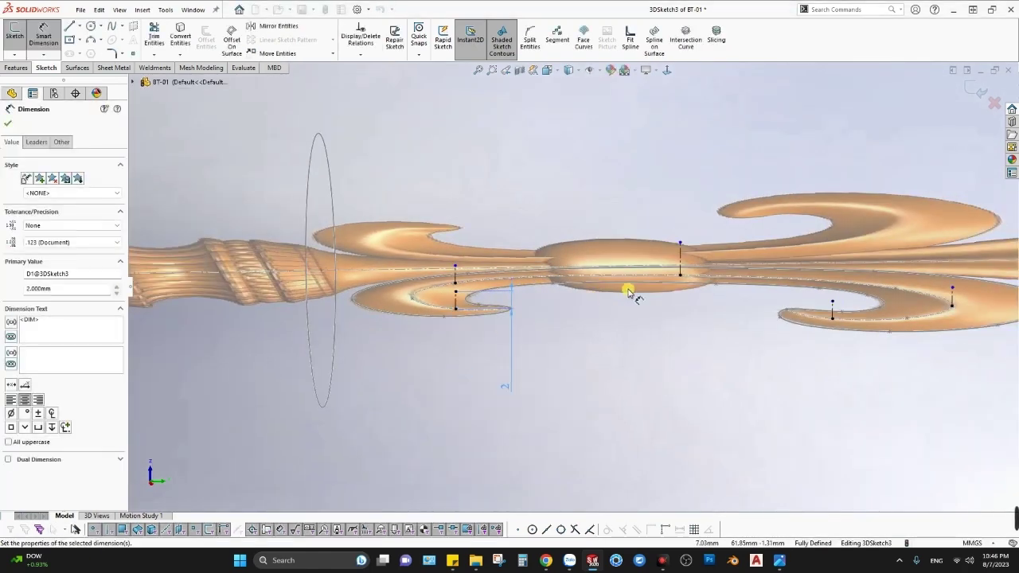
pyautogui.moveTo(626, 289)
pyautogui.mouseDown(button='middle')
pyautogui.moveTo(883, 296)
pyautogui.moveTo(661, 282)
pyautogui.moveTo(653, 307)
pyautogui.mouseUp(button='middle')
pyautogui.press('Escape')
pyautogui.scroll(-3, 642, 184)
pyautogui.scroll(-2, 697, 206)
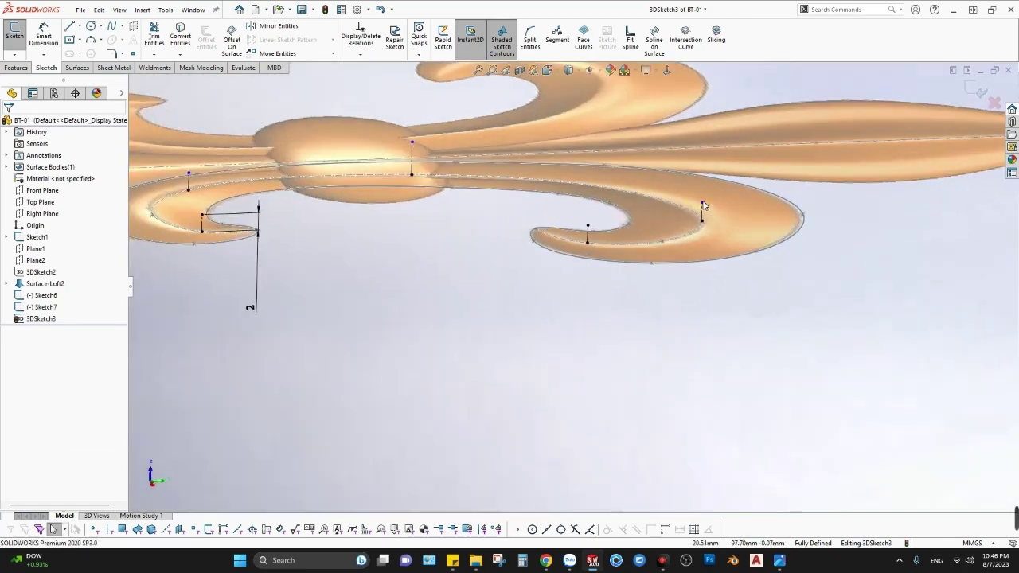
# Dimension the right petal's outer construction line to 3 mm.
pyautogui.click(703, 205)
pyautogui.press('d')
pyautogui.click(703, 209)
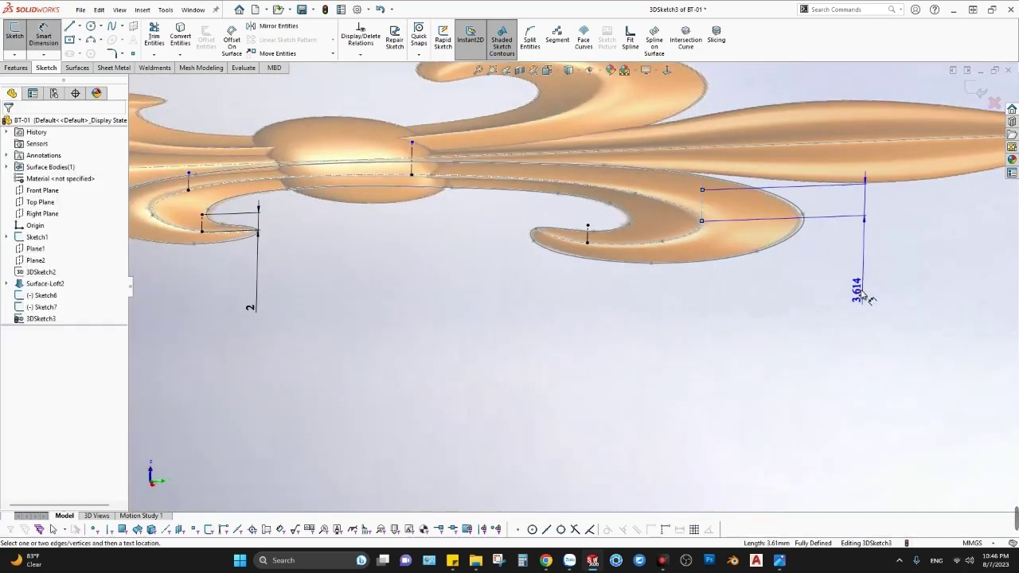
pyautogui.click(868, 297)
pyautogui.write('3.5')
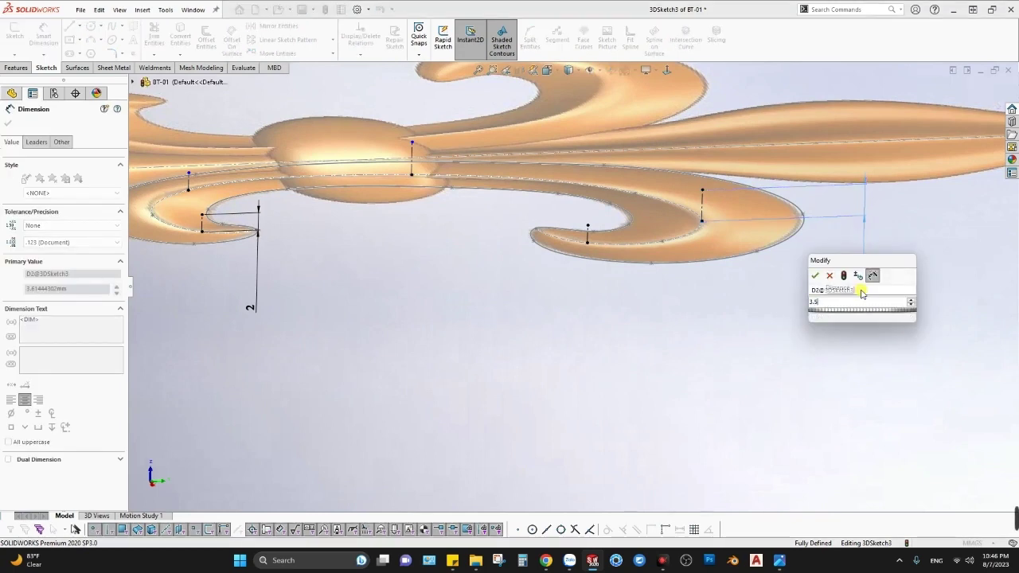
pyautogui.press('Return')
pyautogui.scroll(-2, 268, 265)
pyautogui.scroll(-2, 335, 215)
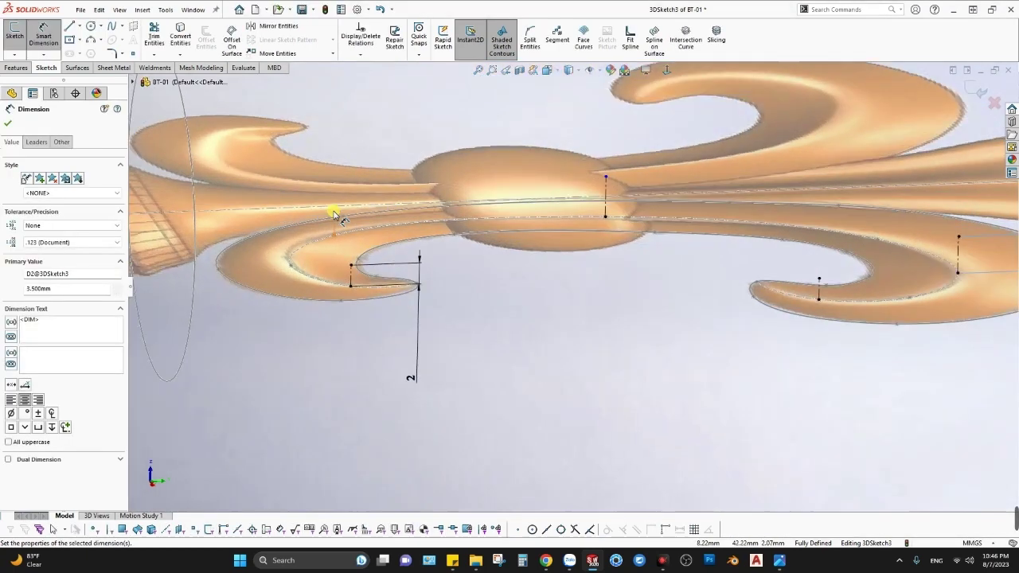
# Dimension the upper left petal line at 2 mm and the central line at 4.5 mm.
pyautogui.click(335, 227)
pyautogui.click(366, 142)
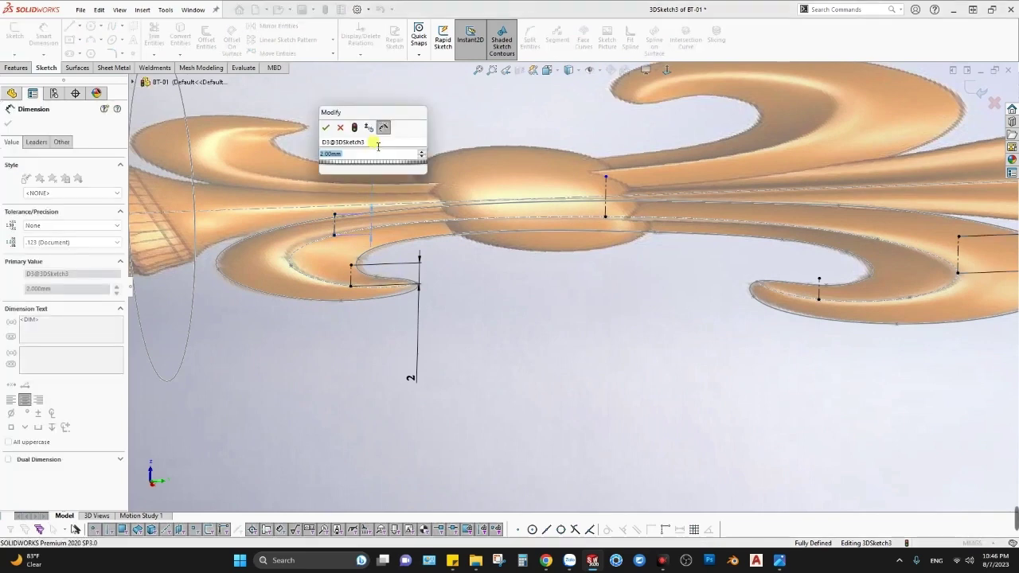
pyautogui.write('2')
pyautogui.press('Return')
pyautogui.click(605, 195)
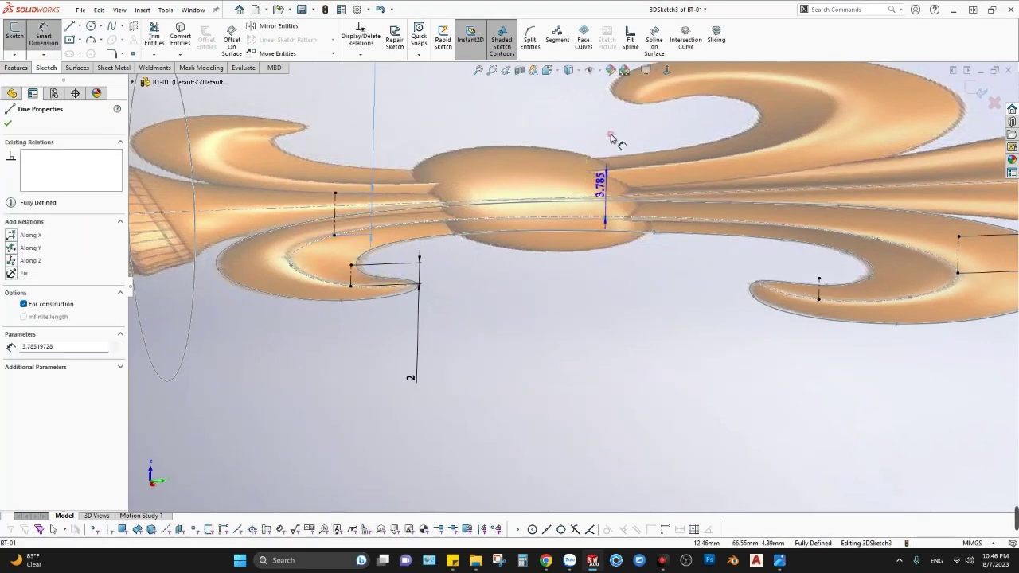
pyautogui.click(598, 130)
pyautogui.write('4.5')
pyautogui.press('Return')
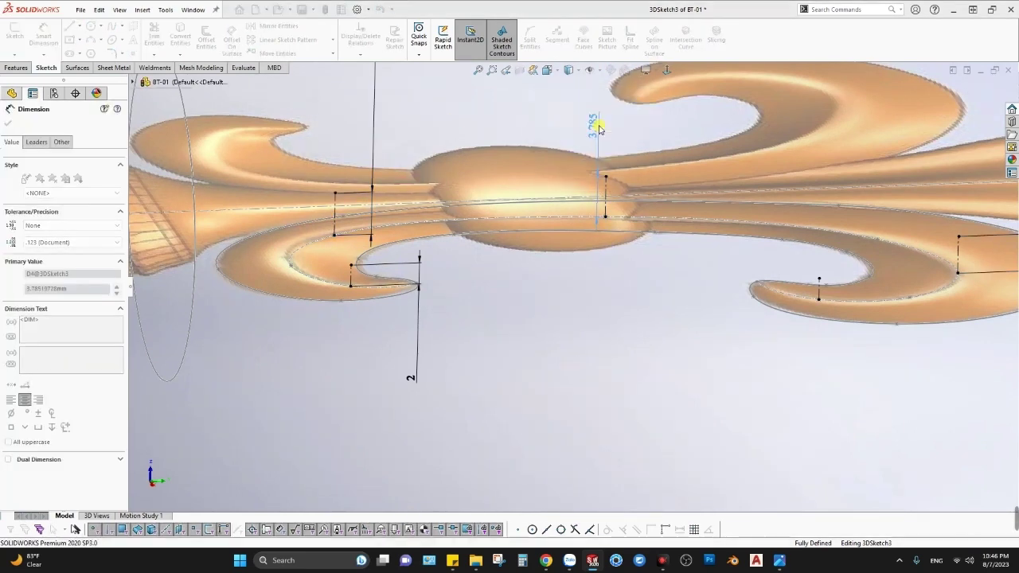
# Change the right petal's 3.5 dimension and the upper line's 4 dimension to 3 mm.
pyautogui.scroll(5, 599, 130)
pyautogui.moveTo(576, 257)
pyautogui.mouseDown(button='middle')
pyautogui.moveTo(571, 237)
pyautogui.moveTo(652, 345)
pyautogui.moveTo(796, 410)
pyautogui.mouseUp(button='middle')
pyautogui.doubleClick(815, 411)
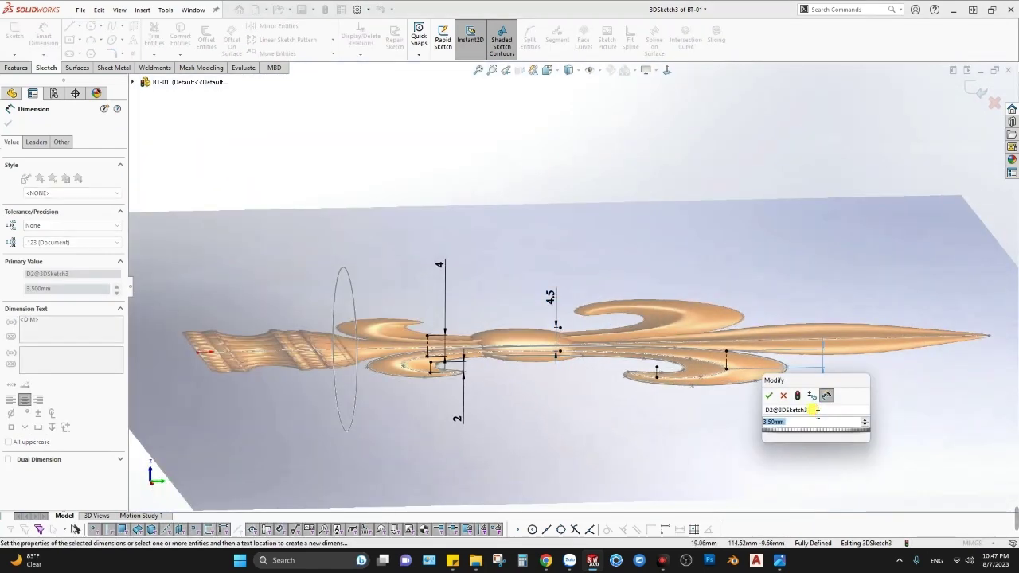
pyautogui.write('3')
pyautogui.press('Return')
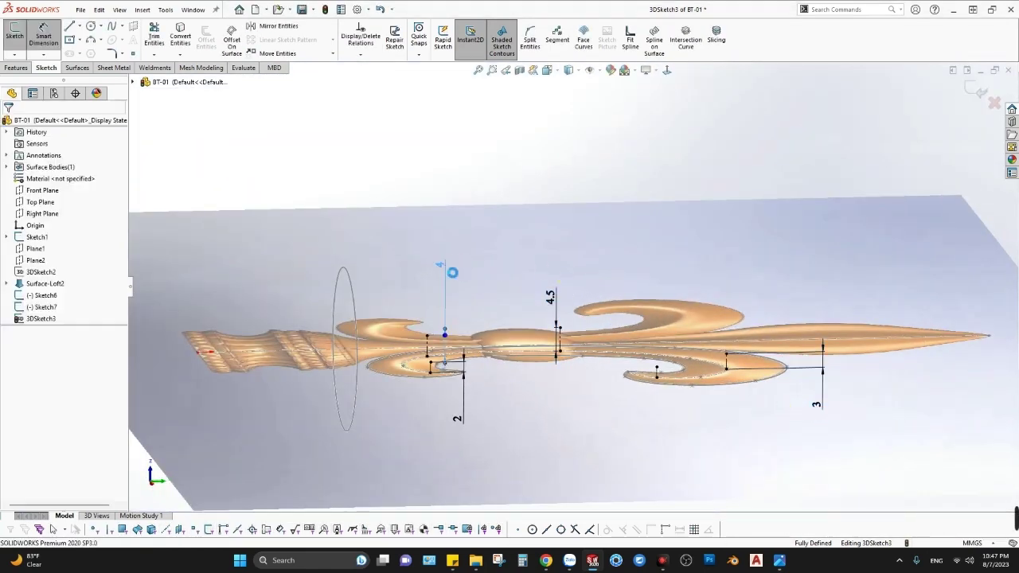
pyautogui.doubleClick(445, 265)
pyautogui.write('3')
pyautogui.press('Return')
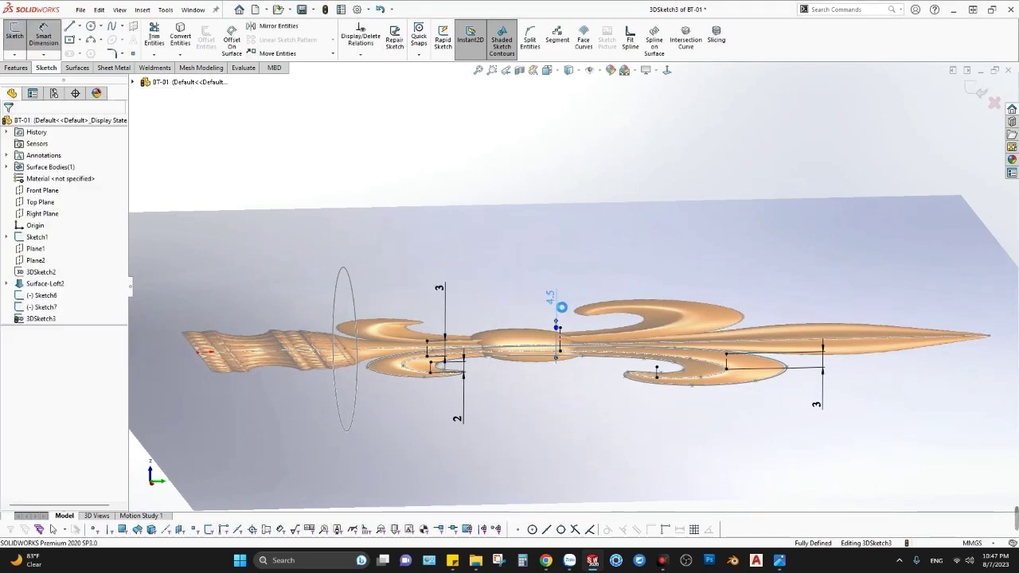
# Reduce the central line's 4.5 mm dimension to 4 mm.
pyautogui.doubleClick(551, 297)
pyautogui.write('4.000mm')
pyautogui.press('Return')
pyautogui.scroll(3, 553, 303)
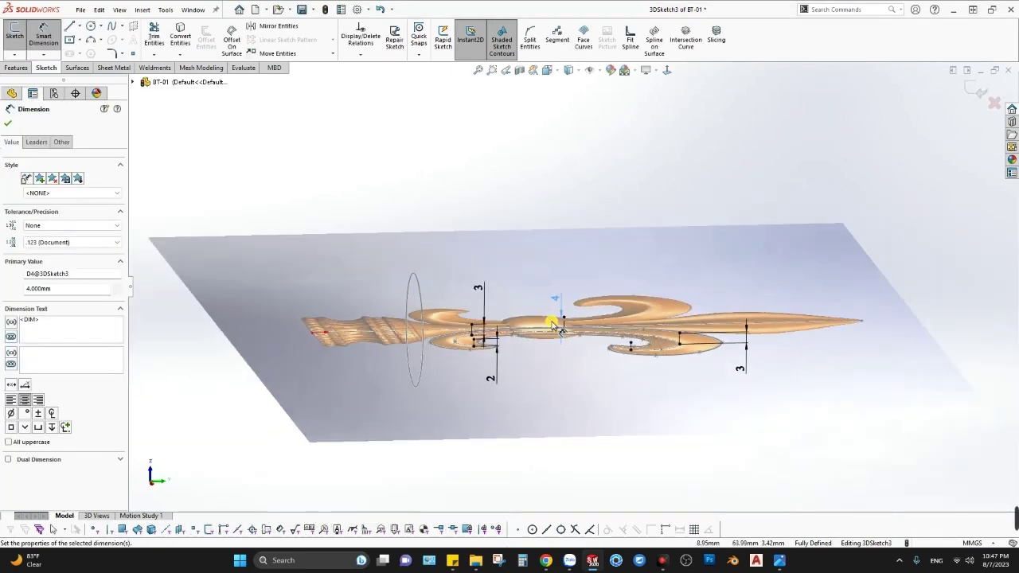
pyautogui.press('Escape')
pyautogui.moveTo(553, 303)
pyautogui.mouseDown(button='middle')
pyautogui.moveTo(595, 371)
pyautogui.moveTo(397, 191)
pyautogui.moveTo(462, 246)
pyautogui.mouseUp(button='middle')
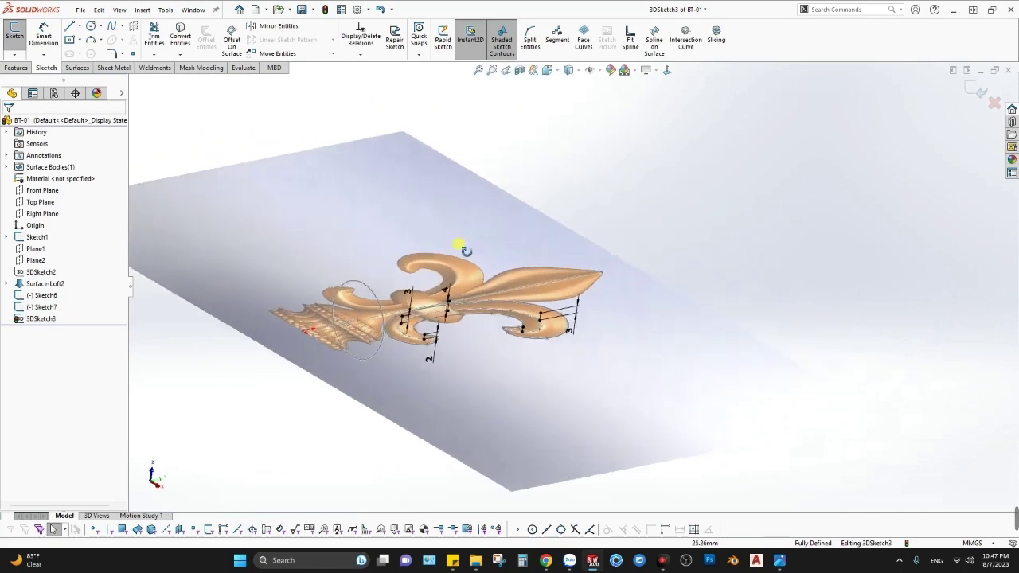
pyautogui.scroll(-2, 462, 246)
pyautogui.scroll(-2, 377, 273)
pyautogui.scroll(-2, 377, 273)
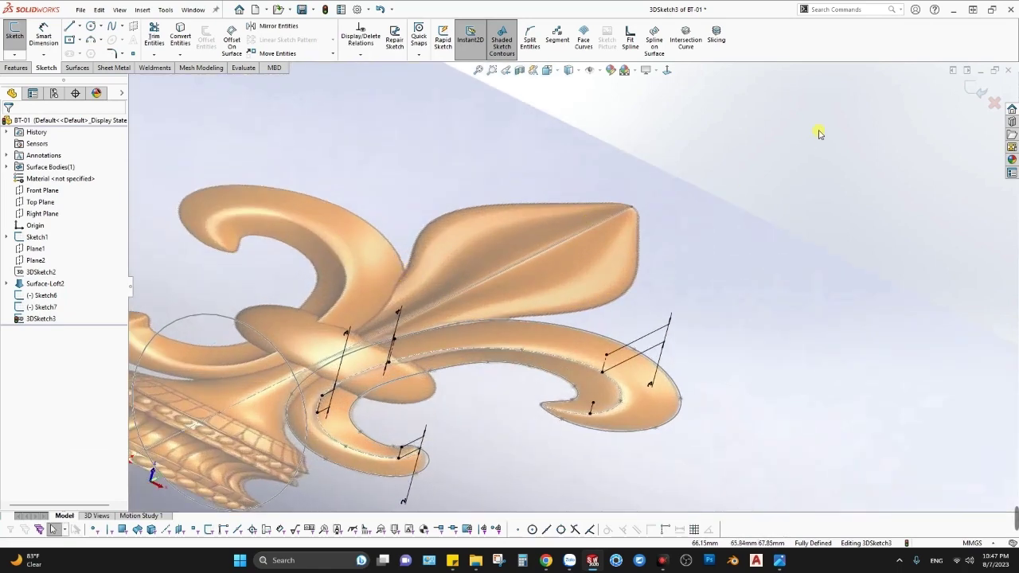
# Exit 3DSketch3 and start a new 3D sketch with the Spline tool.
pyautogui.click(977, 90)
pyautogui.scroll(3, 421, 286)
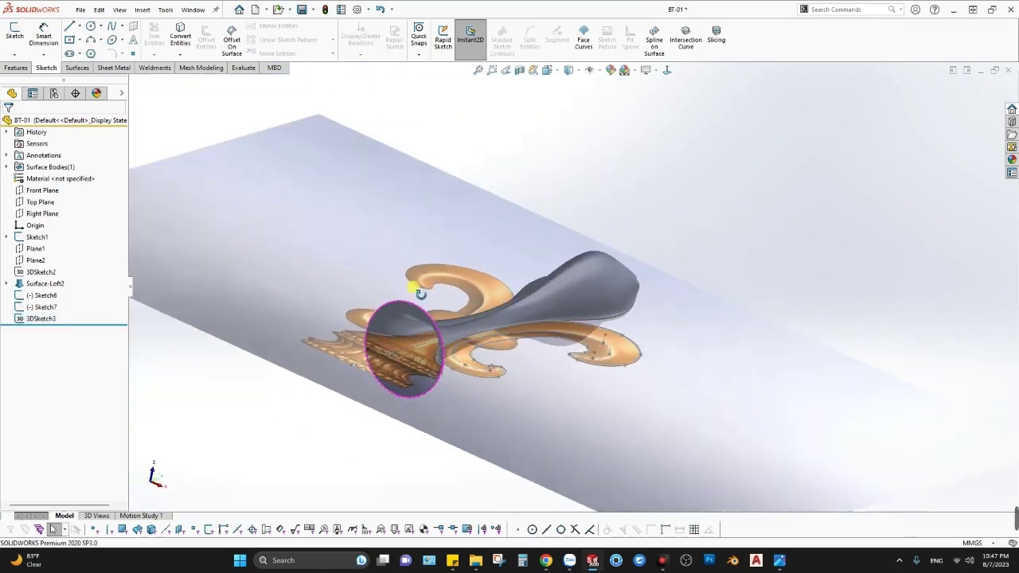
pyautogui.moveTo(419, 293)
pyautogui.mouseDown(button='middle')
pyautogui.moveTo(391, 228)
pyautogui.moveTo(421, 250)
pyautogui.moveTo(464, 400)
pyautogui.moveTo(464, 164)
pyautogui.moveTo(477, 143)
pyautogui.moveTo(523, 225)
pyautogui.moveTo(540, 359)
pyautogui.mouseUp(button='middle')
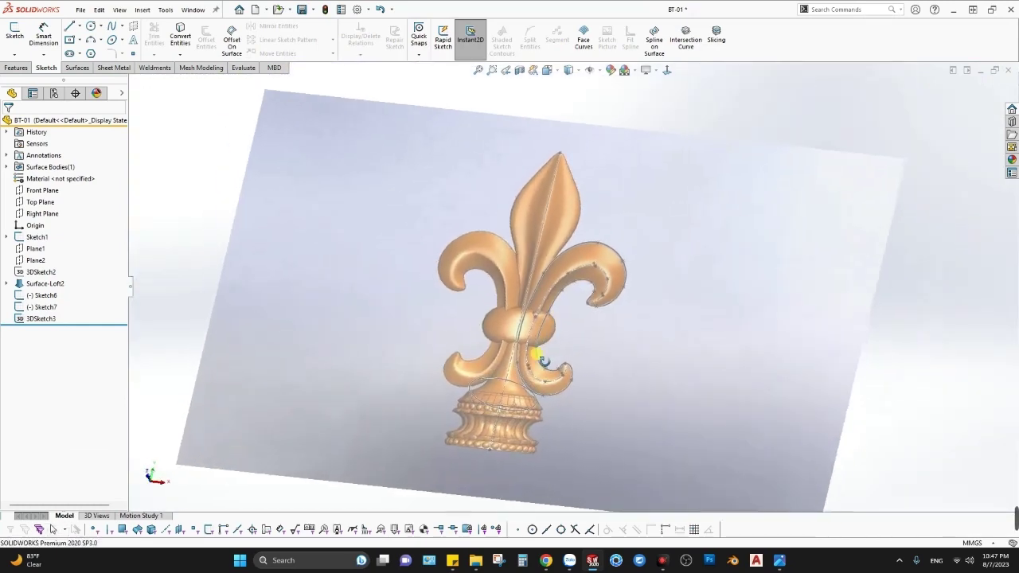
pyautogui.scroll(-5, 610, 266)
pyautogui.moveTo(610, 266)
pyautogui.mouseDown(button='middle')
pyautogui.moveTo(614, 250)
pyautogui.moveTo(587, 302)
pyautogui.moveTo(593, 256)
pyautogui.moveTo(570, 260)
pyautogui.mouseUp(button='middle')
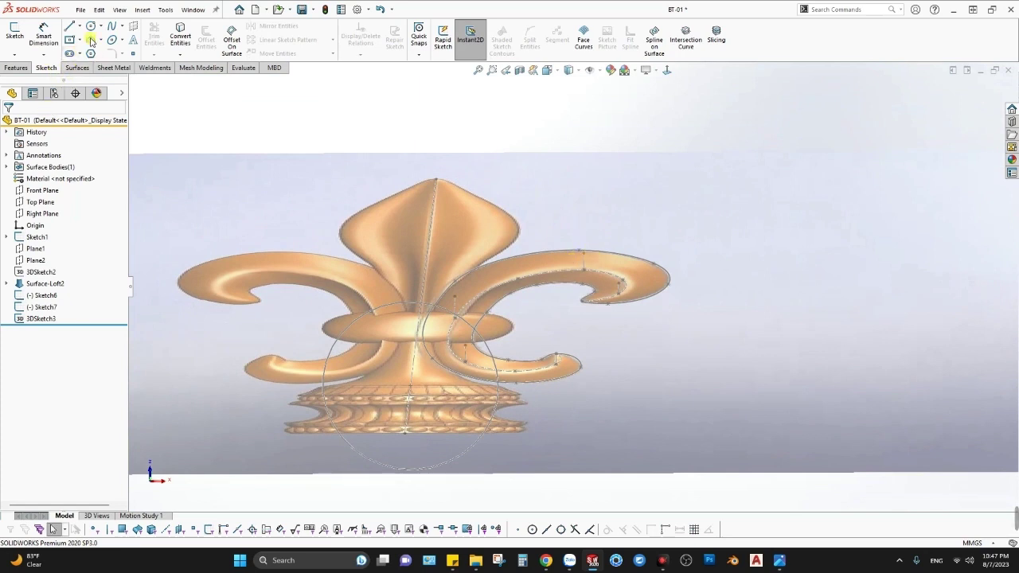
pyautogui.click(15, 54)
pyautogui.click(32, 83)
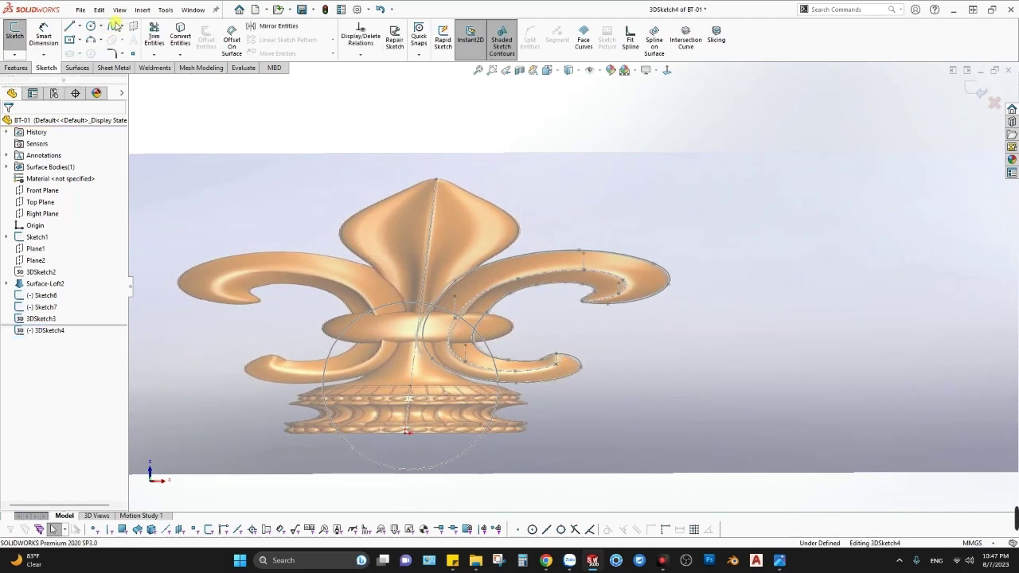
pyautogui.click(114, 29)
pyautogui.scroll(-2, 597, 286)
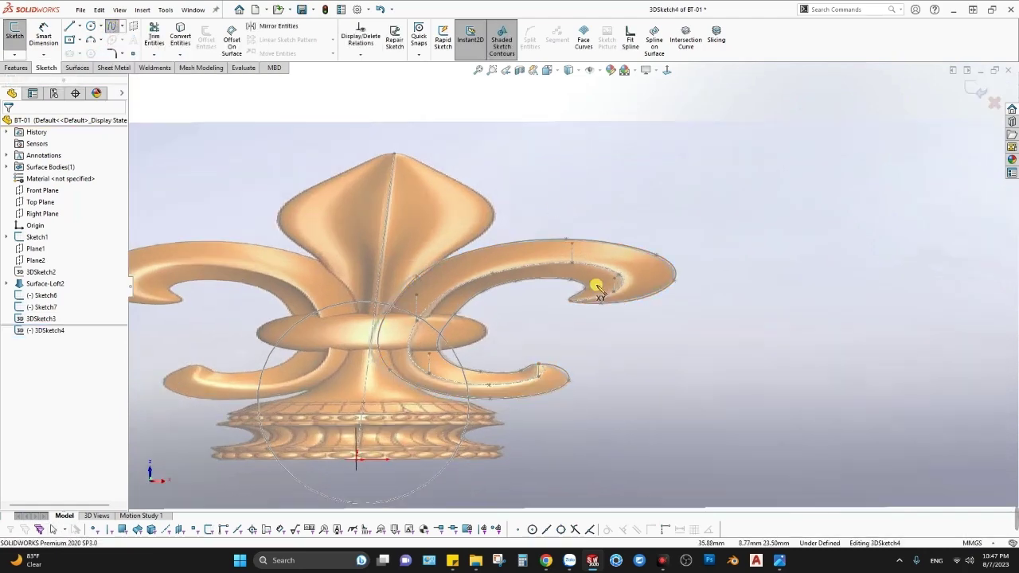
pyautogui.scroll(-2, 601, 308)
pyautogui.scroll(-3, 602, 308)
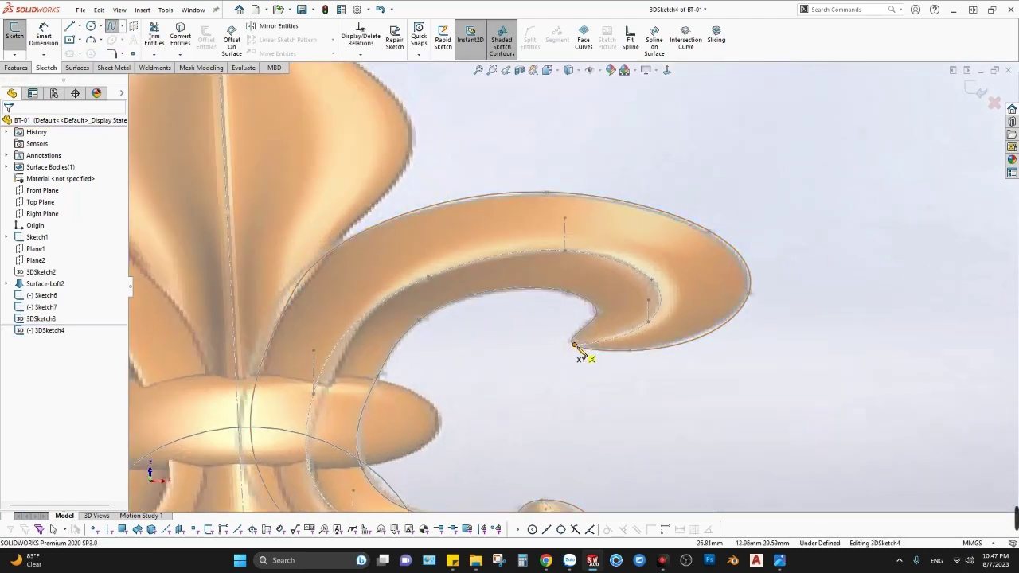
# Trace a spline from the right petal's curl tip over the top to the lower tip.
pyautogui.click(574, 345)
pyautogui.click(649, 302)
pyautogui.click(565, 218)
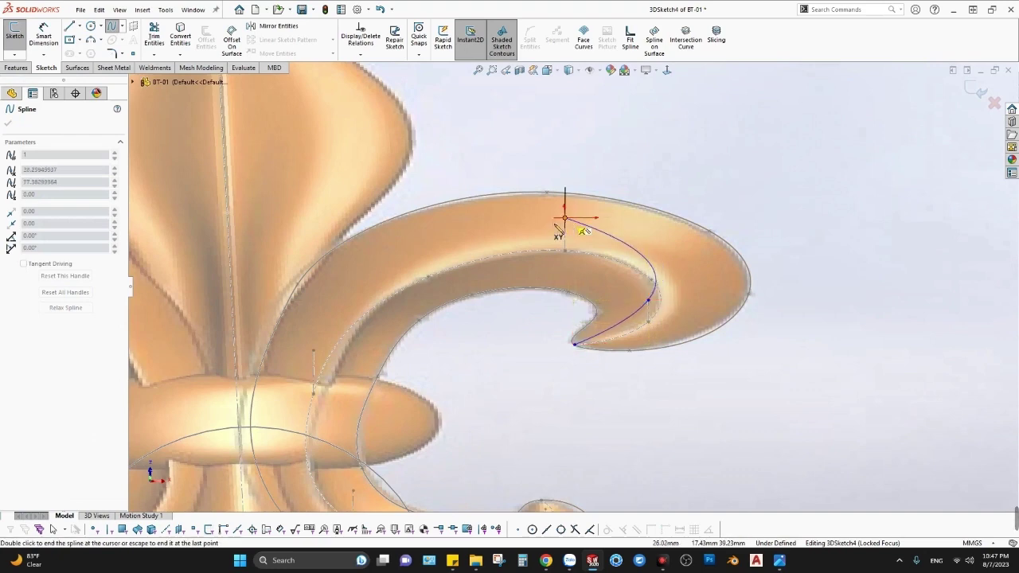
pyautogui.click(313, 350)
pyautogui.scroll(3, 391, 444)
pyautogui.scroll(-2, 476, 389)
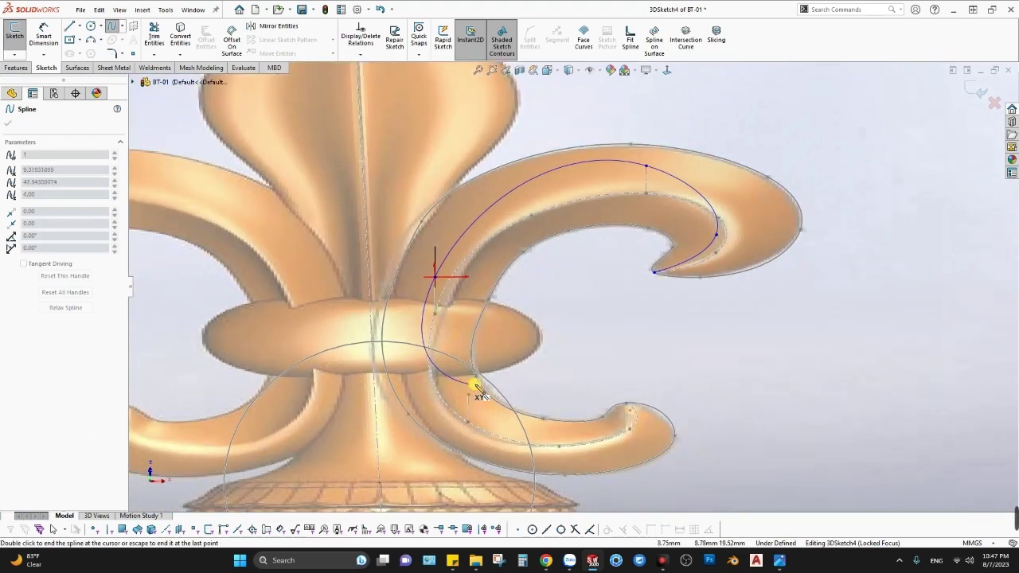
pyautogui.click(469, 395)
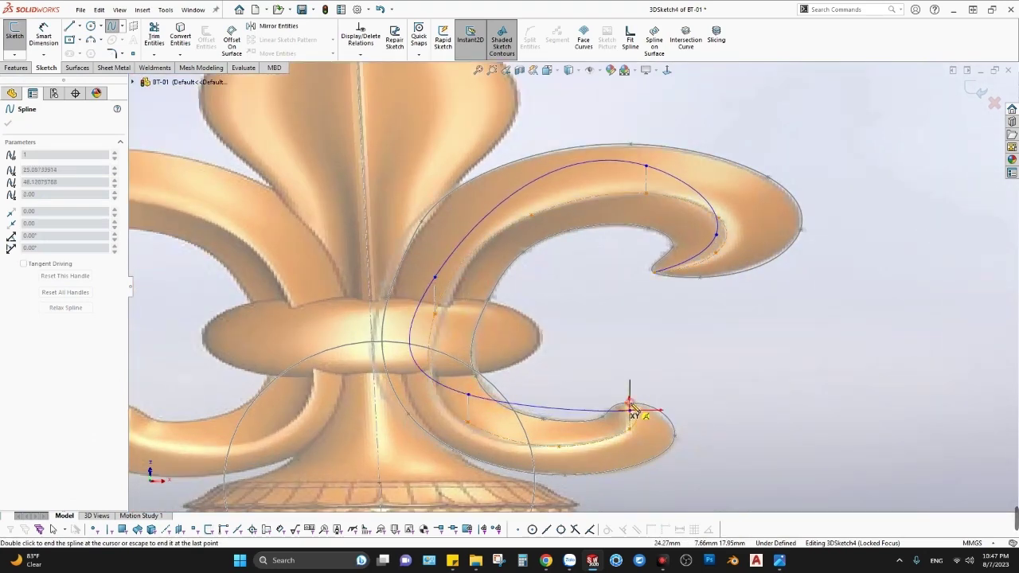
pyautogui.click(629, 408)
pyautogui.press('Escape')
# Orbit the model edge-on to check the spline's depth.
pyautogui.scroll(3, 659, 325)
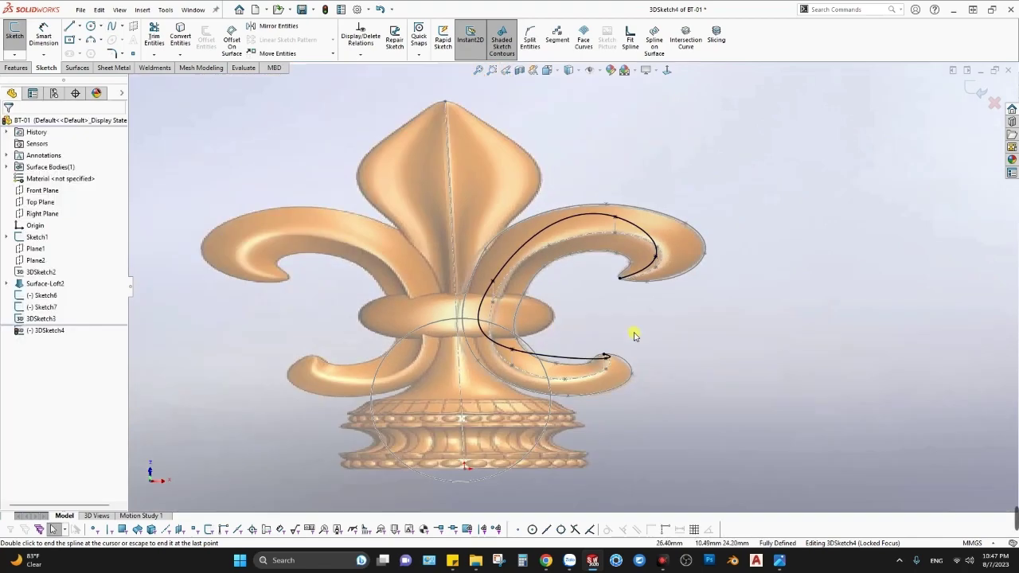
pyautogui.moveTo(633, 335)
pyautogui.mouseDown(button='middle')
pyautogui.moveTo(569, 277)
pyautogui.moveTo(574, 284)
pyautogui.moveTo(711, 211)
pyautogui.moveTo(671, 268)
pyautogui.moveTo(641, 226)
pyautogui.mouseUp(button='middle')
pyautogui.moveTo(619, 227)
pyautogui.mouseDown(button='middle')
pyautogui.moveTo(581, 228)
pyautogui.moveTo(733, 212)
pyautogui.moveTo(653, 258)
pyautogui.moveTo(715, 208)
pyautogui.moveTo(660, 257)
pyautogui.mouseUp(button='middle')
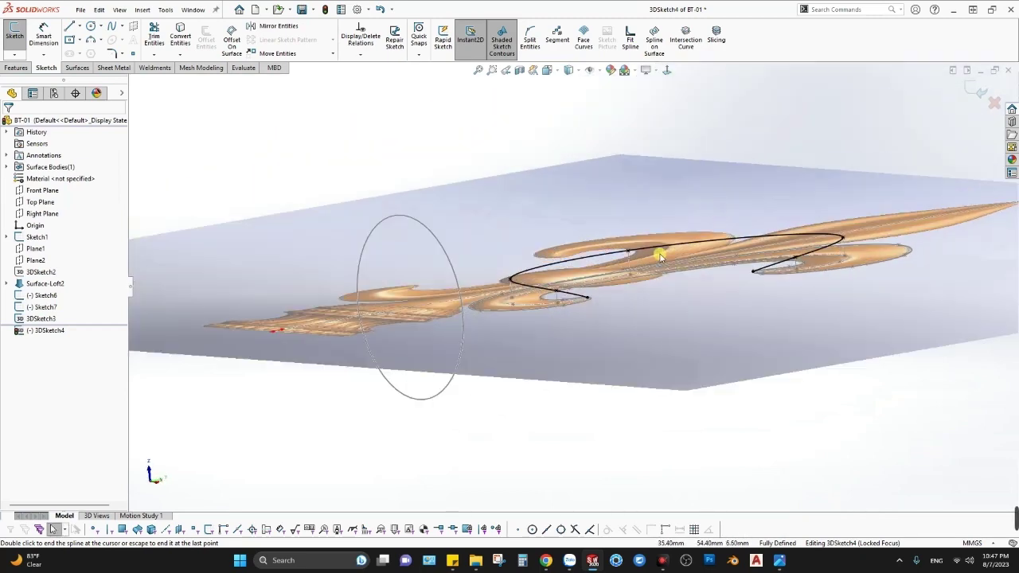
pyautogui.scroll(-3, 628, 250)
pyautogui.scroll(-3, 635, 275)
pyautogui.scroll(-3, 390, 273)
pyautogui.scroll(5, 390, 272)
pyautogui.moveTo(390, 272)
pyautogui.mouseDown(button='middle')
pyautogui.moveTo(500, 261)
pyautogui.moveTo(525, 287)
pyautogui.moveTo(531, 264)
pyautogui.moveTo(501, 291)
pyautogui.moveTo(537, 298)
pyautogui.moveTo(528, 297)
pyautogui.mouseUp(button='middle')
pyautogui.scroll(-2, 534, 303)
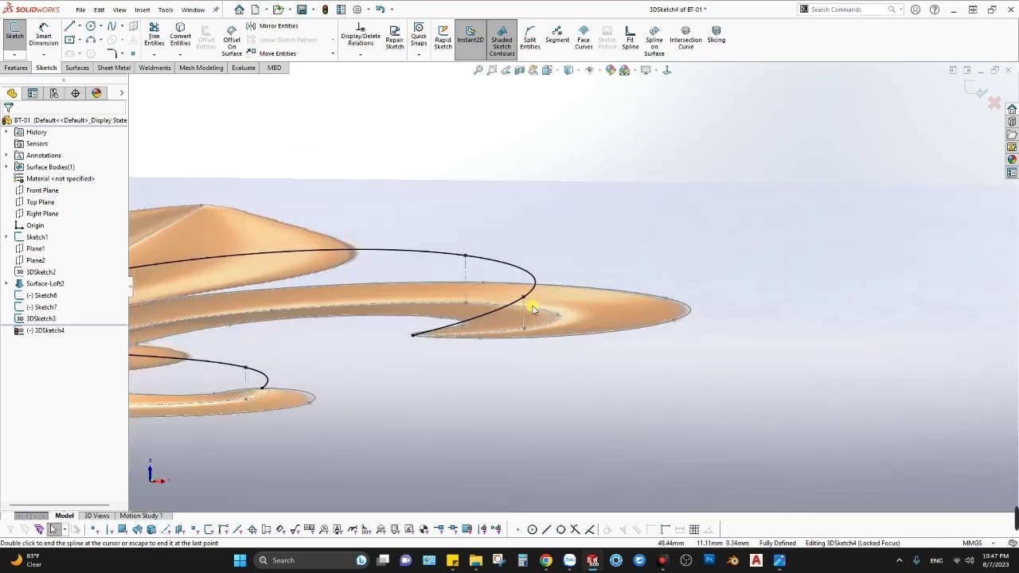
# Finish the spline in 3DSketch4 and reopen 3DSketch3 for editing.
pyautogui.doubleClick(516, 309)
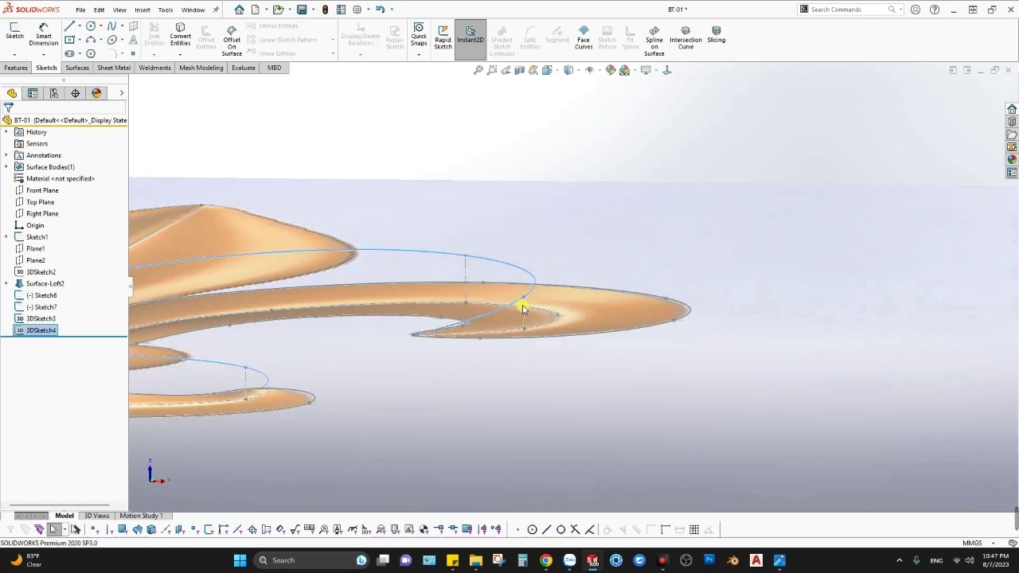
pyautogui.rightClick(523, 309)
pyautogui.click(524, 293)
pyautogui.rightClick(524, 308)
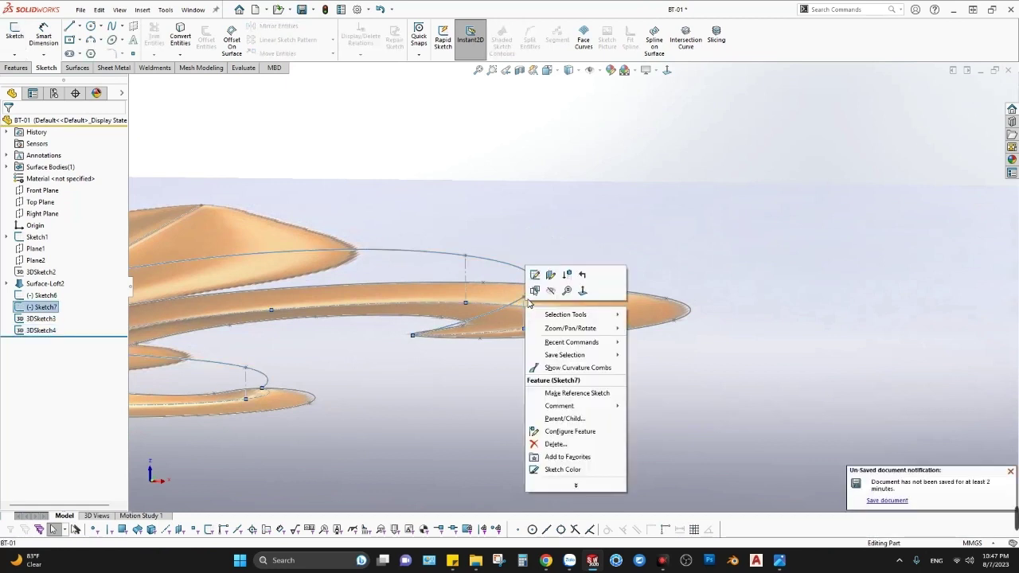
pyautogui.scroll(-2, 531, 312)
pyautogui.rightClick(534, 307)
pyautogui.click(544, 292)
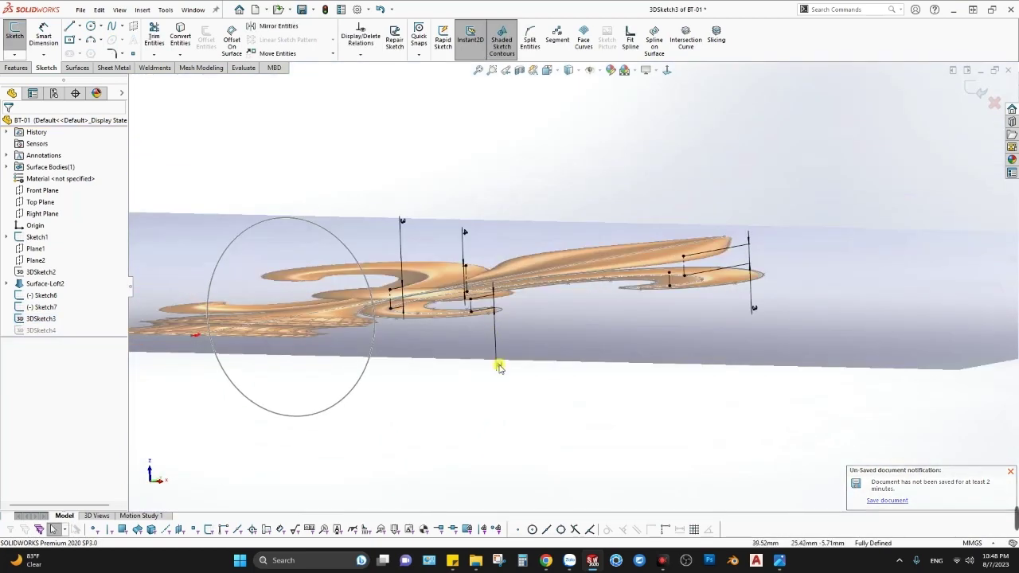
# Change the guide-line dimension D1 from 2 mm to 1.5 mm and exit the sketch.
pyautogui.click(499, 371)
pyautogui.write('1.5')
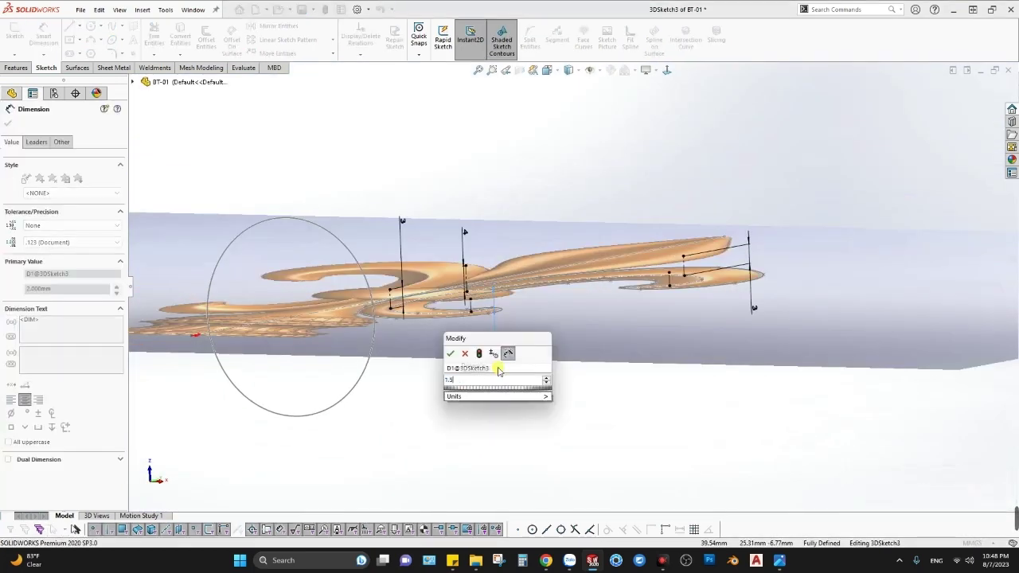
pyautogui.press('Return')
pyautogui.scroll(-2, 723, 240)
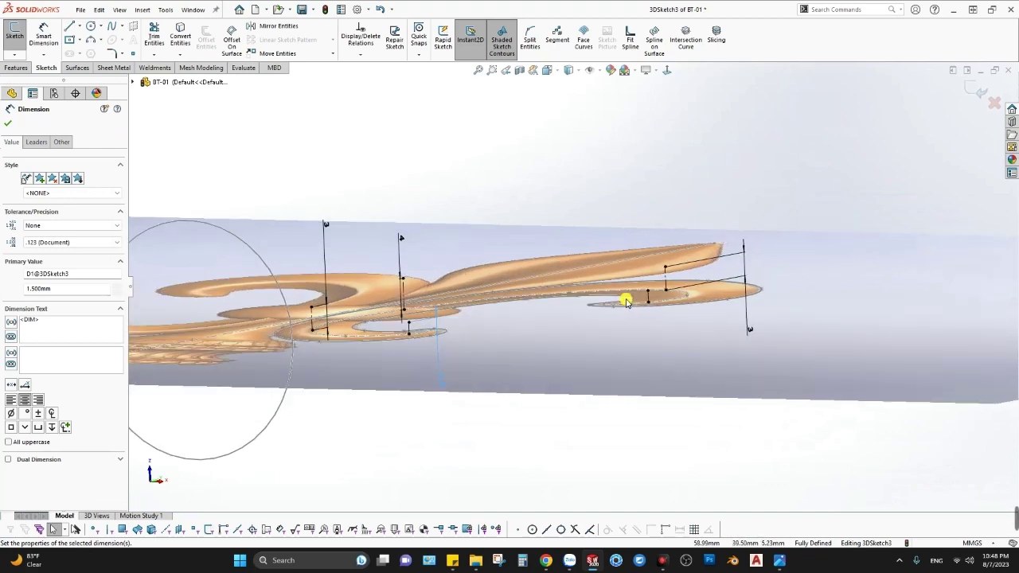
pyautogui.scroll(1, 568, 278)
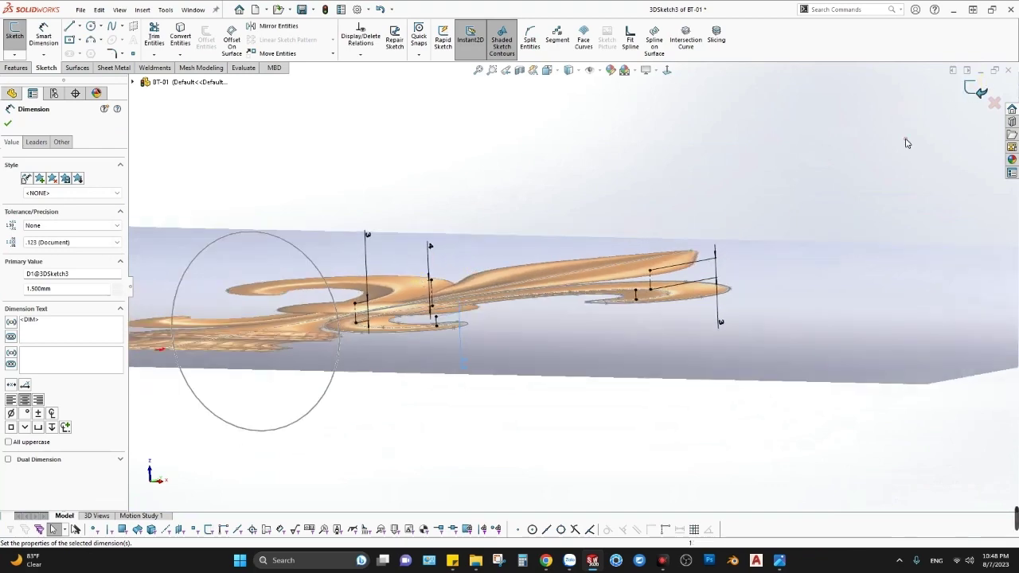
pyautogui.click(976, 90)
pyautogui.moveTo(629, 291); pyautogui.dragTo(610, 326, button='middle')
# Reopen 3DSketch4 for editing.
pyautogui.scroll(-3, 537, 234)
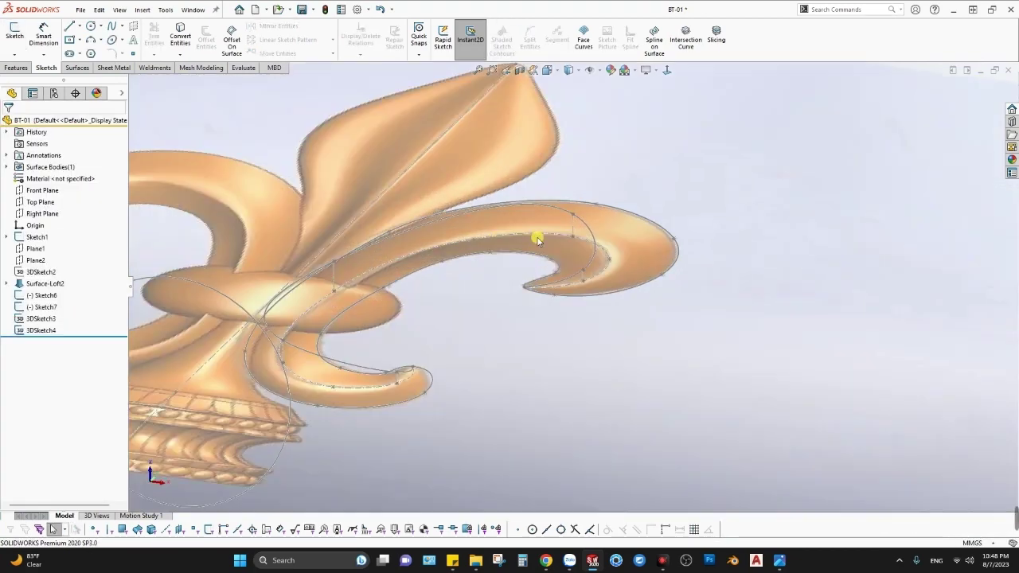
pyautogui.scroll(-2, 539, 291)
pyautogui.scroll(-1, 549, 280)
pyautogui.rightClick(551, 285)
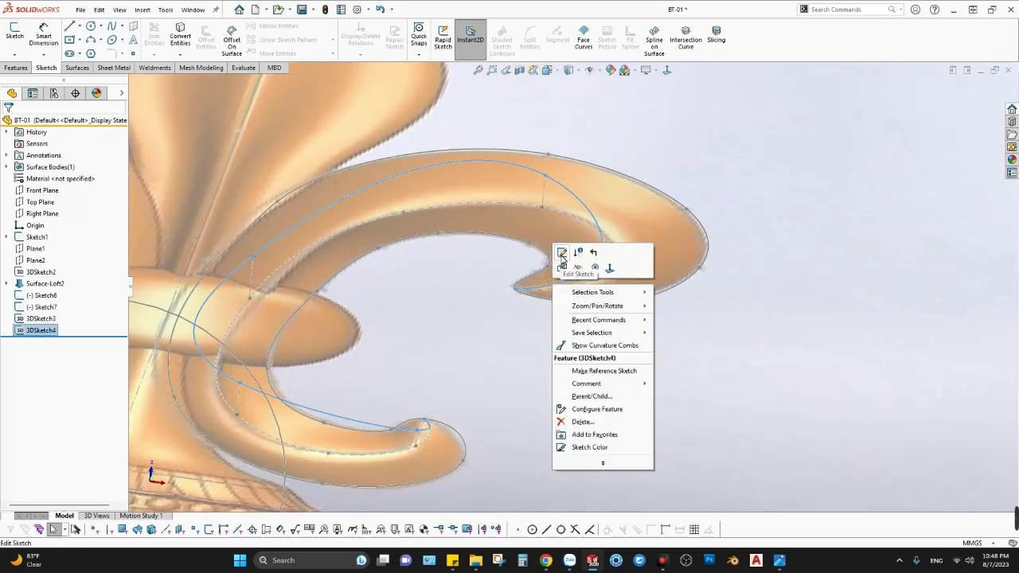
pyautogui.click(561, 254)
pyautogui.scroll(-3, 525, 299)
# Select the side-petal spline near its curl tip and look at it from the Bottom view.
pyautogui.click(526, 303)
pyautogui.scroll(1, 518, 302)
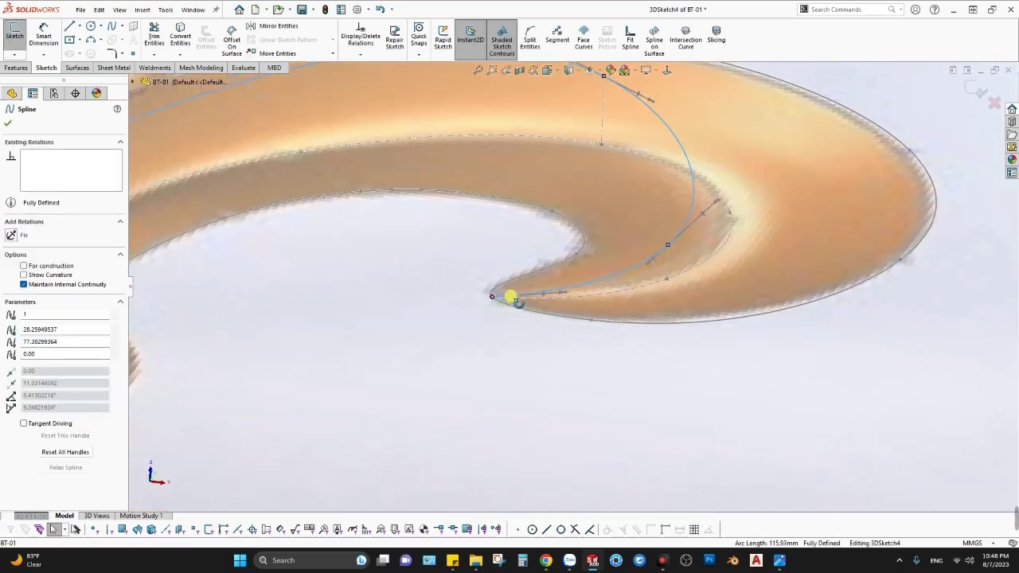
pyautogui.scroll(3, 513, 300)
pyautogui.moveTo(517, 301)
pyautogui.mouseDown(button='middle')
pyautogui.moveTo(626, 298)
pyautogui.moveTo(560, 371)
pyautogui.moveTo(441, 364)
pyautogui.mouseUp(button='middle')
pyautogui.press('space')
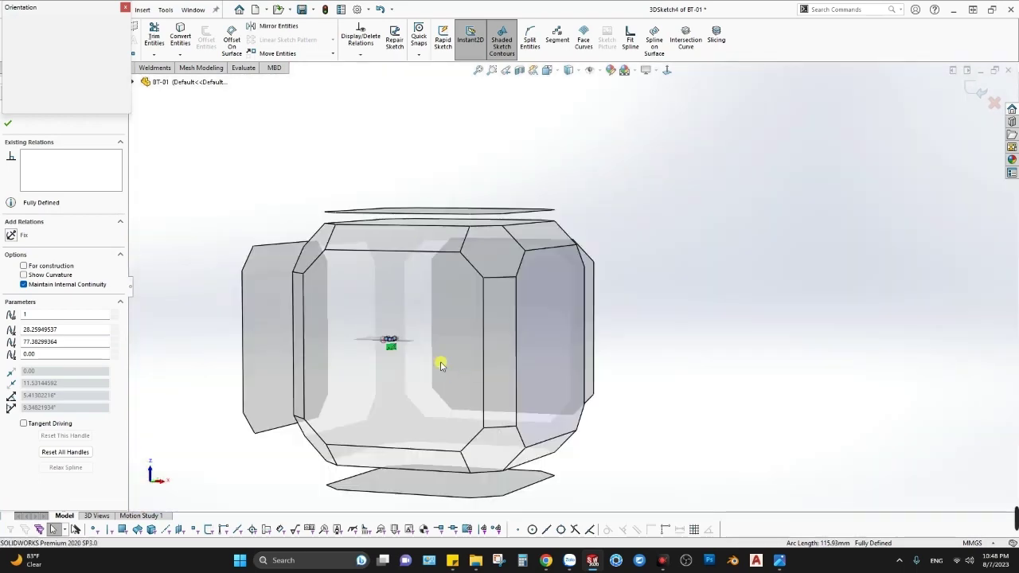
pyautogui.hotkey('ctrl', '6')
# Raise the spline's interior point and swing its tangent handle to reshape the curve.
pyautogui.scroll(-3, 454, 287)
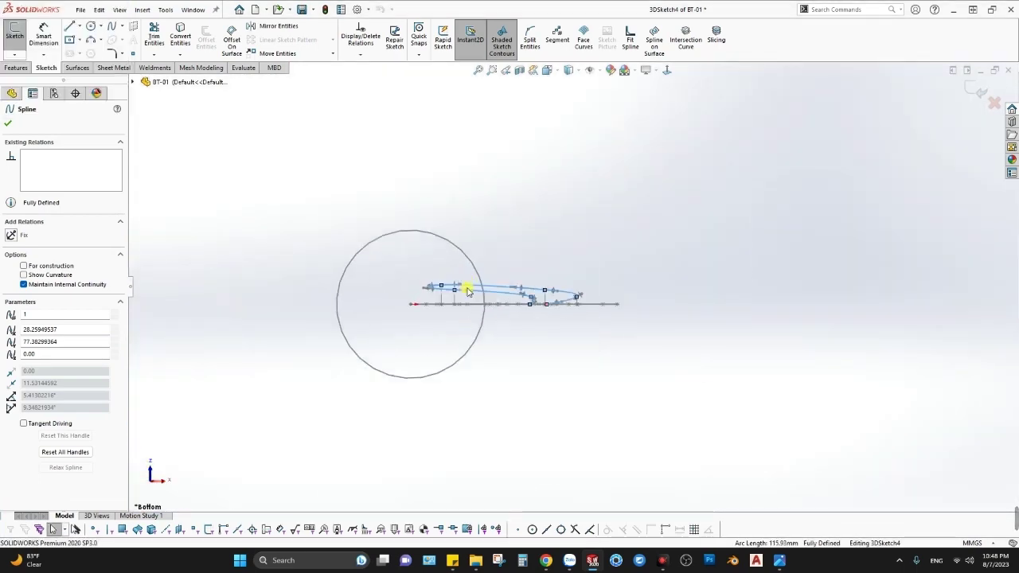
pyautogui.scroll(-3, 558, 302)
pyautogui.scroll(-2, 597, 309)
pyautogui.scroll(-2, 558, 299)
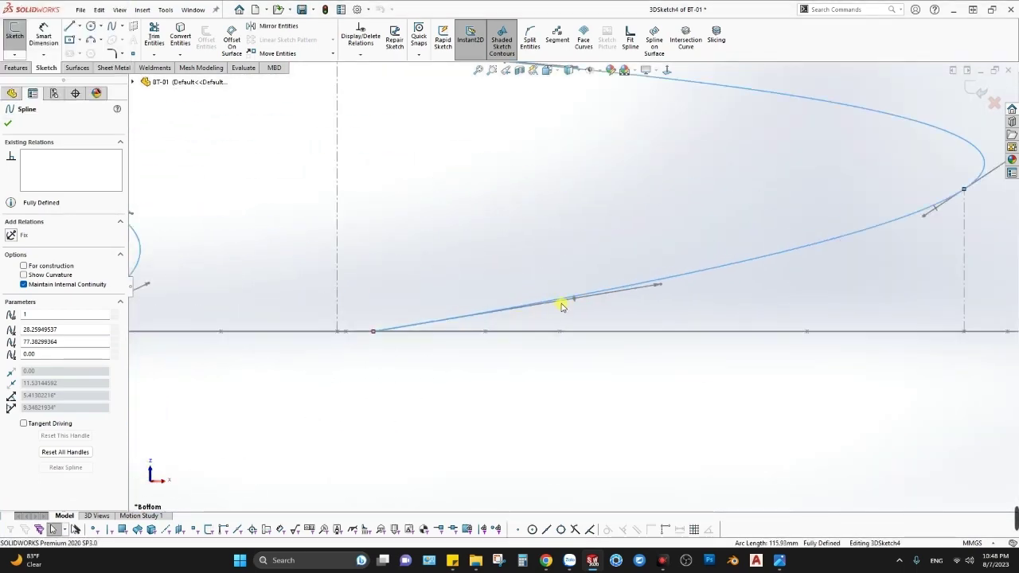
pyautogui.moveTo(577, 296); pyautogui.dragTo(555, 265)
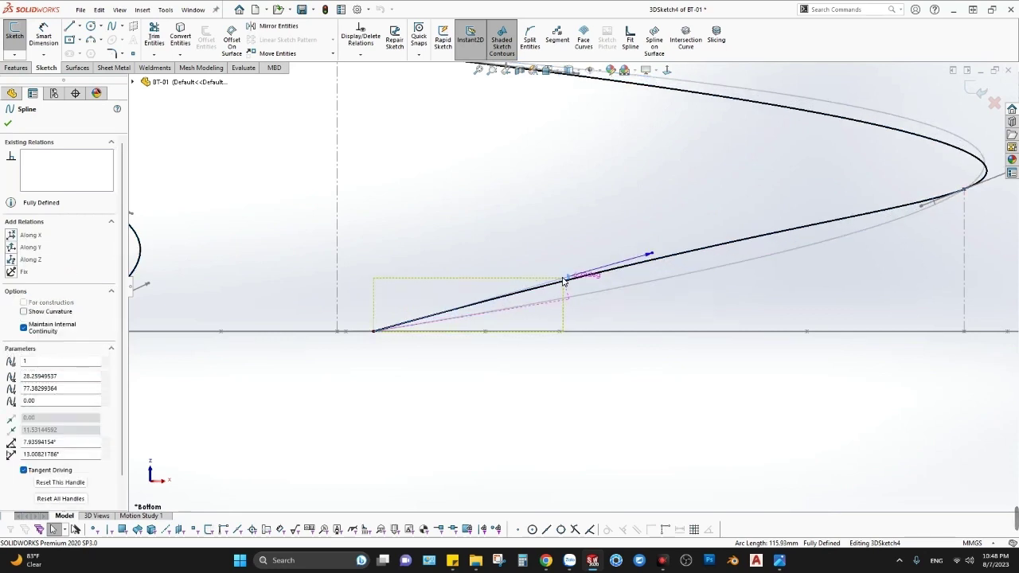
pyautogui.click(615, 232)
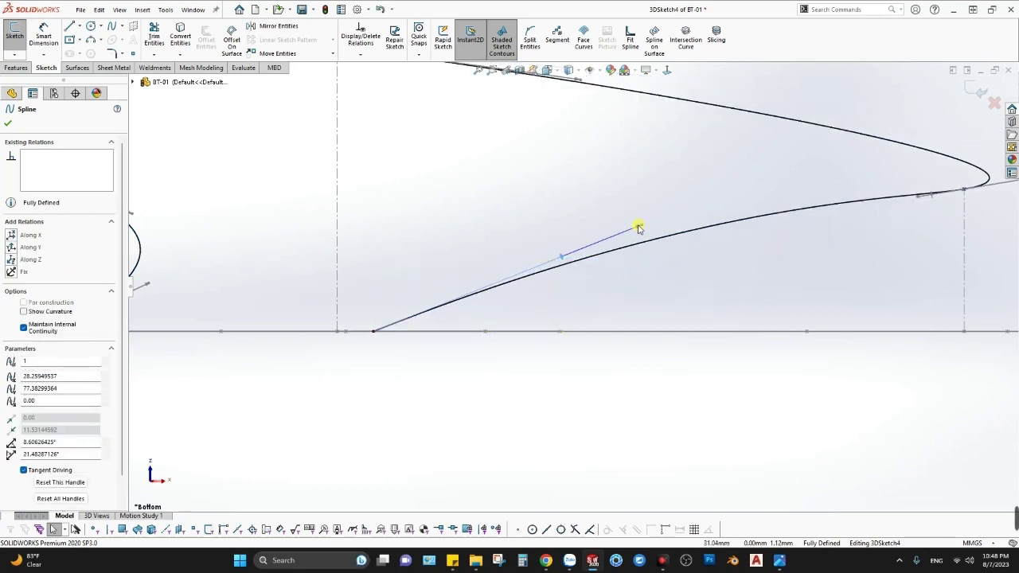
pyautogui.moveTo(639, 228); pyautogui.dragTo(447, 282)
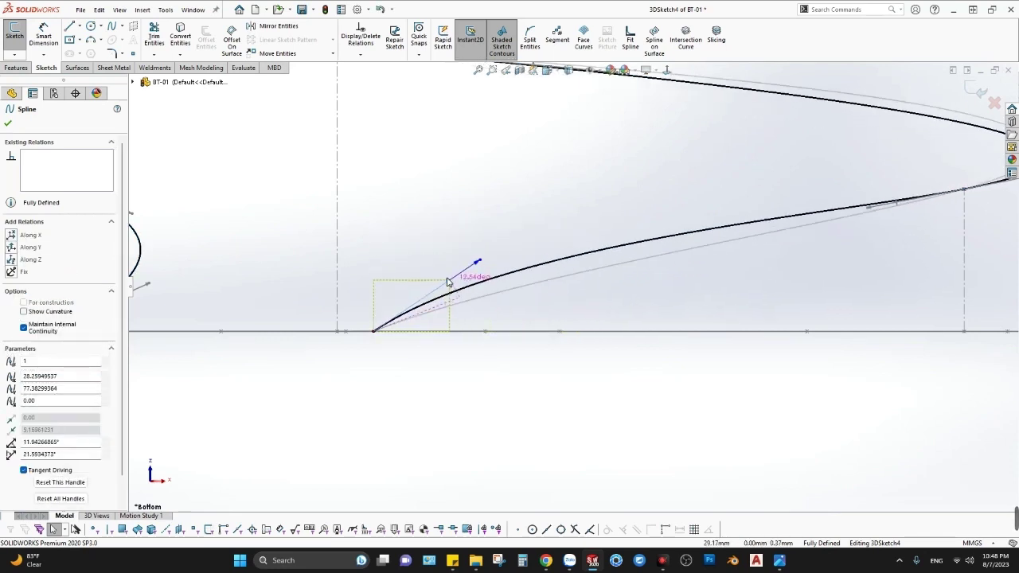
pyautogui.scroll(3, 430, 298)
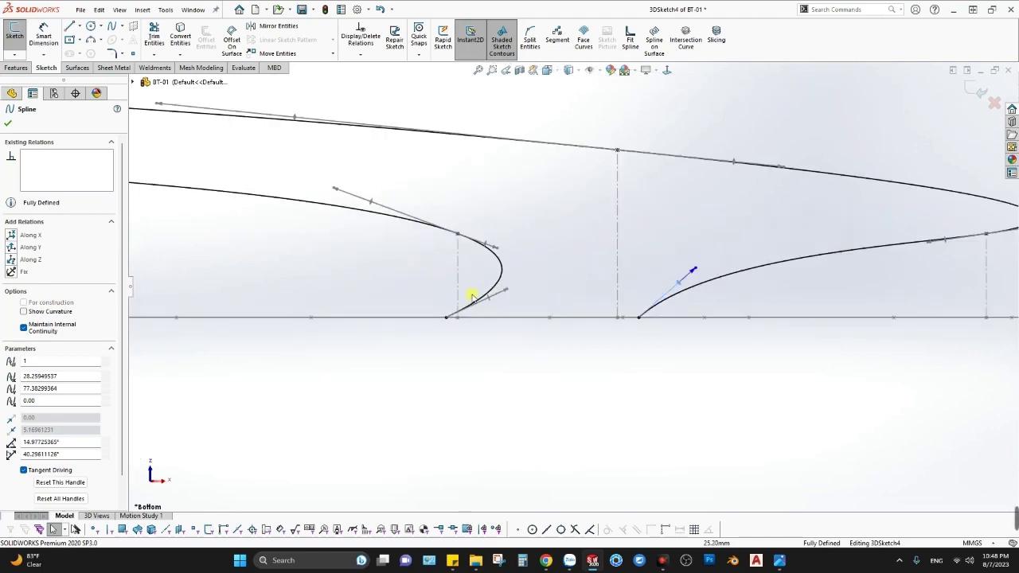
# Angle the spline's end tangent along the petal's curled edge.
pyautogui.moveTo(488, 301); pyautogui.dragTo(467, 295)
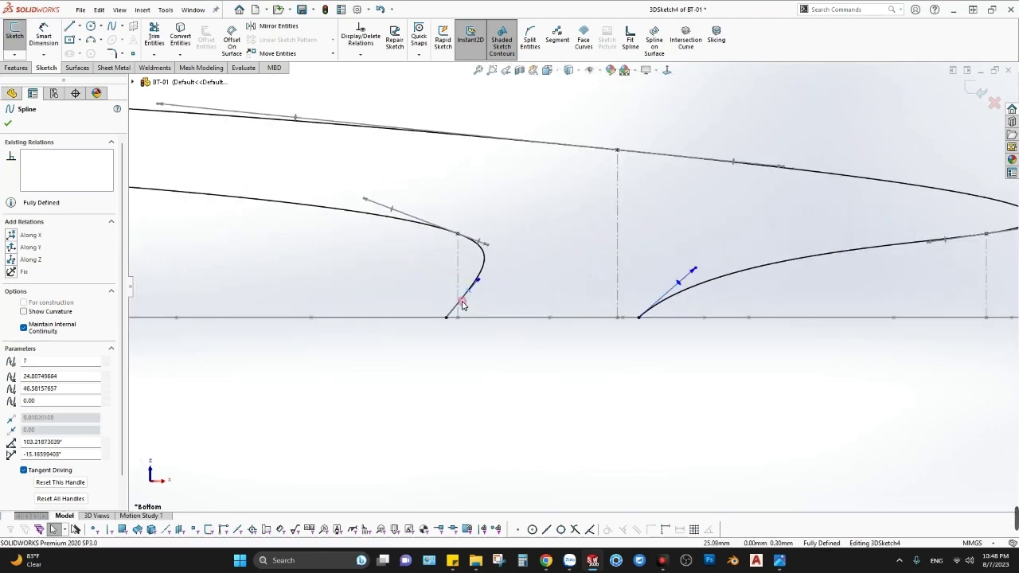
pyautogui.moveTo(467, 296)
pyautogui.mouseDown(button='middle')
pyautogui.moveTo(758, 314)
pyautogui.moveTo(587, 292)
pyautogui.moveTo(557, 323)
pyautogui.mouseUp(button='middle')
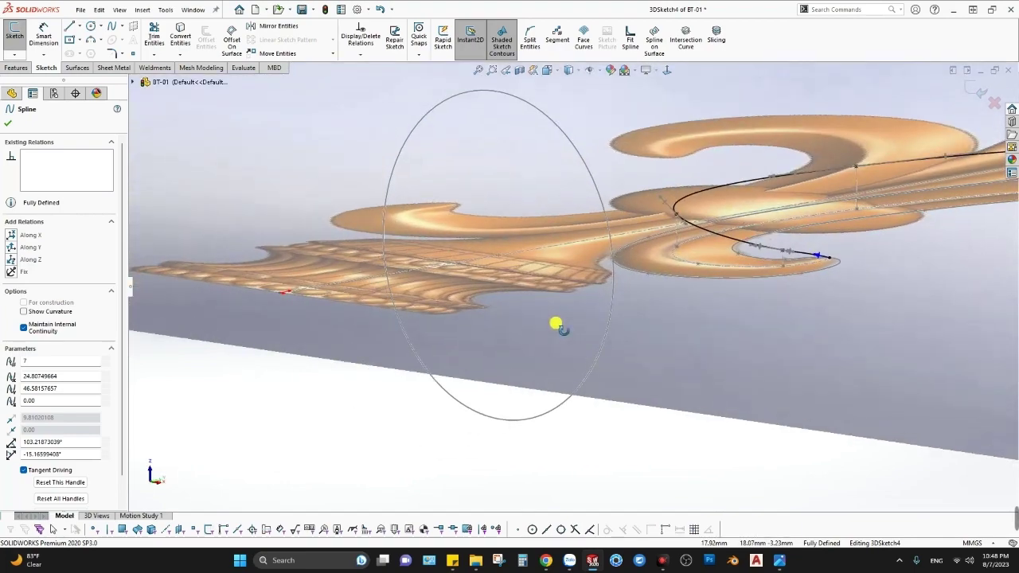
pyautogui.scroll(-3, 751, 263)
pyautogui.scroll(-3, 647, 312)
pyautogui.moveTo(647, 312)
pyautogui.mouseDown(button='middle')
pyautogui.moveTo(644, 289)
pyautogui.moveTo(619, 469)
pyautogui.moveTo(596, 432)
pyautogui.mouseUp(button='middle')
pyautogui.scroll(-3, 582, 314)
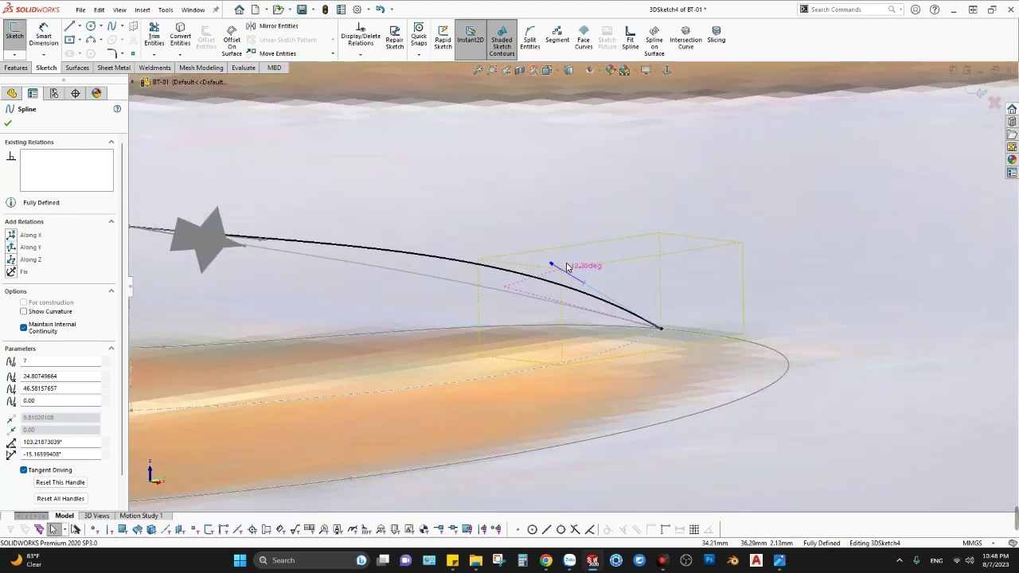
pyautogui.moveTo(566, 267)
pyautogui.mouseDown()
pyautogui.moveTo(575, 236)
pyautogui.moveTo(553, 278)
pyautogui.mouseUp()
# Fine-tune the spline's end tangent to about 130°, checking it from several sides.
pyautogui.moveTo(552, 284)
pyautogui.mouseDown(button='middle')
pyautogui.moveTo(608, 284)
pyautogui.moveTo(541, 289)
pyautogui.moveTo(599, 289)
pyautogui.mouseUp(button='middle')
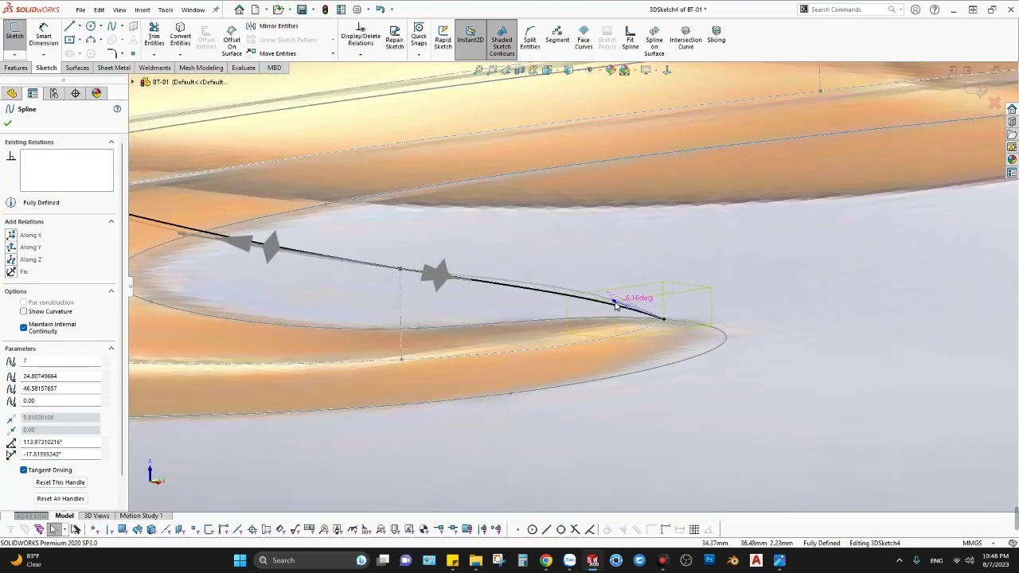
pyautogui.moveTo(613, 307)
pyautogui.mouseDown(button='middle')
pyautogui.moveTo(466, 303)
pyautogui.moveTo(660, 296)
pyautogui.moveTo(544, 303)
pyautogui.mouseUp(button='middle')
pyautogui.scroll(-3, 544, 307)
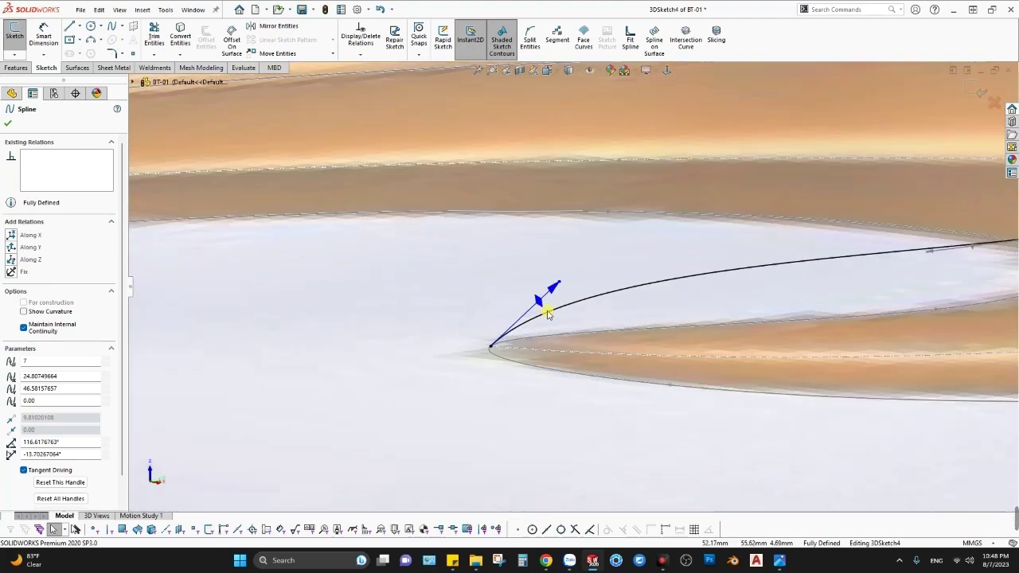
pyautogui.moveTo(540, 303); pyautogui.dragTo(547, 309)
pyautogui.moveTo(465, 320)
pyautogui.mouseDown(button='middle')
pyautogui.moveTo(398, 312)
pyautogui.moveTo(422, 295)
pyautogui.moveTo(605, 311)
pyautogui.moveTo(503, 319)
pyautogui.mouseUp(button='middle')
pyautogui.moveTo(481, 331); pyautogui.dragTo(497, 312)
pyautogui.moveTo(498, 312)
pyautogui.mouseDown(button='middle')
pyautogui.moveTo(509, 291)
pyautogui.moveTo(523, 362)
pyautogui.moveTo(526, 314)
pyautogui.moveTo(555, 289)
pyautogui.moveTo(562, 358)
pyautogui.moveTo(509, 285)
pyautogui.moveTo(557, 228)
pyautogui.moveTo(637, 262)
pyautogui.moveTo(605, 312)
pyautogui.mouseUp(button='middle')
# In the Front view, rotate the tangent at the top of the petal curl.
pyautogui.press('space')
pyautogui.click(426, 330)
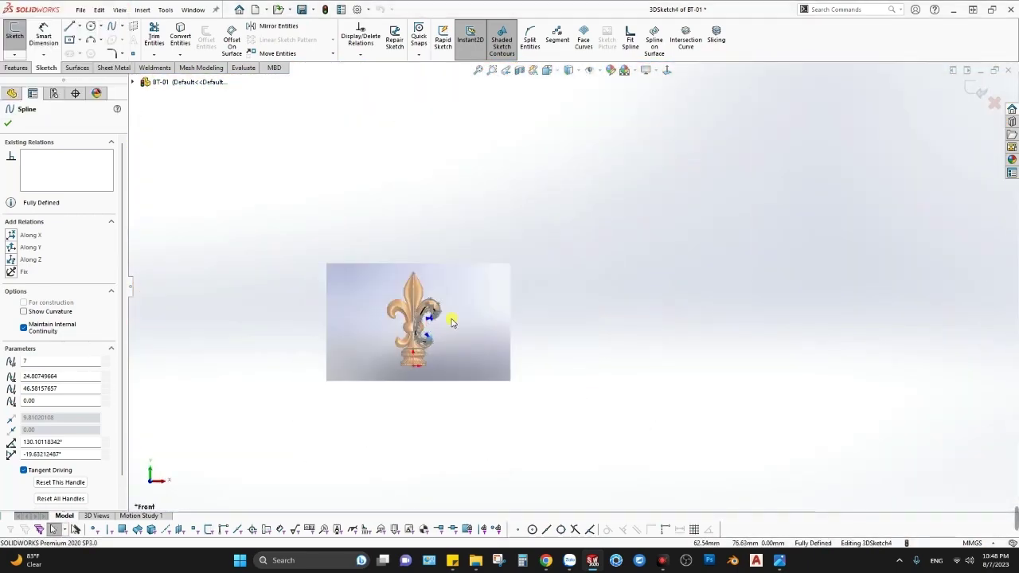
pyautogui.scroll(-5, 452, 293)
pyautogui.scroll(-3, 494, 266)
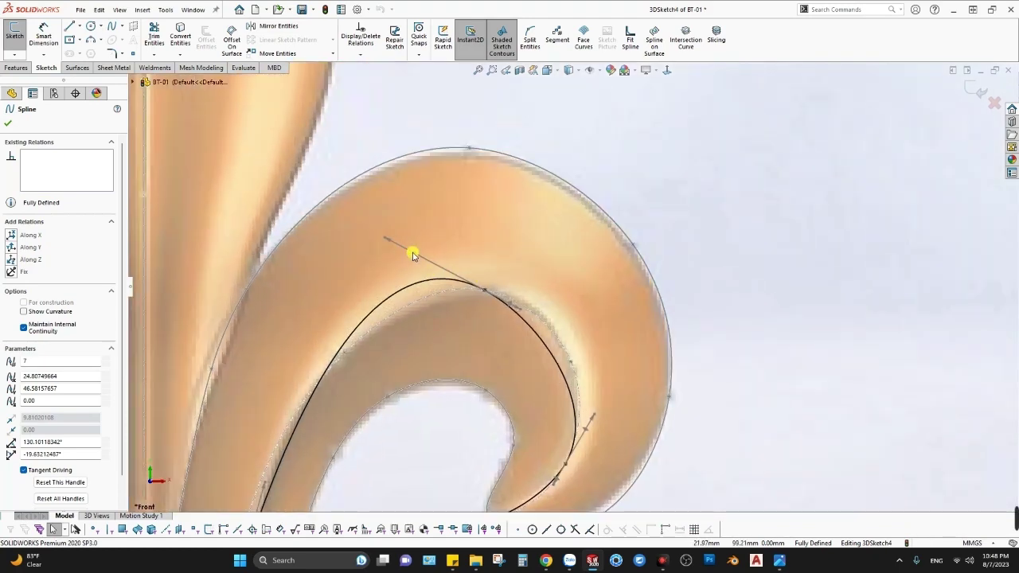
pyautogui.moveTo(413, 254); pyautogui.dragTo(411, 265)
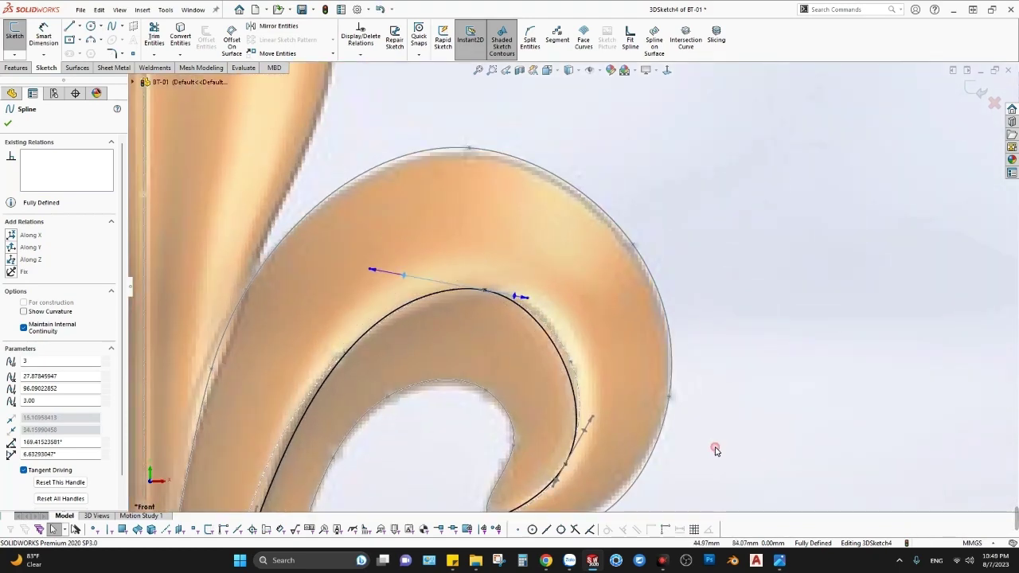
# Reshape the spline's lower bend and curled-tip tangents to follow the petal.
pyautogui.scroll(-1, 715, 450)
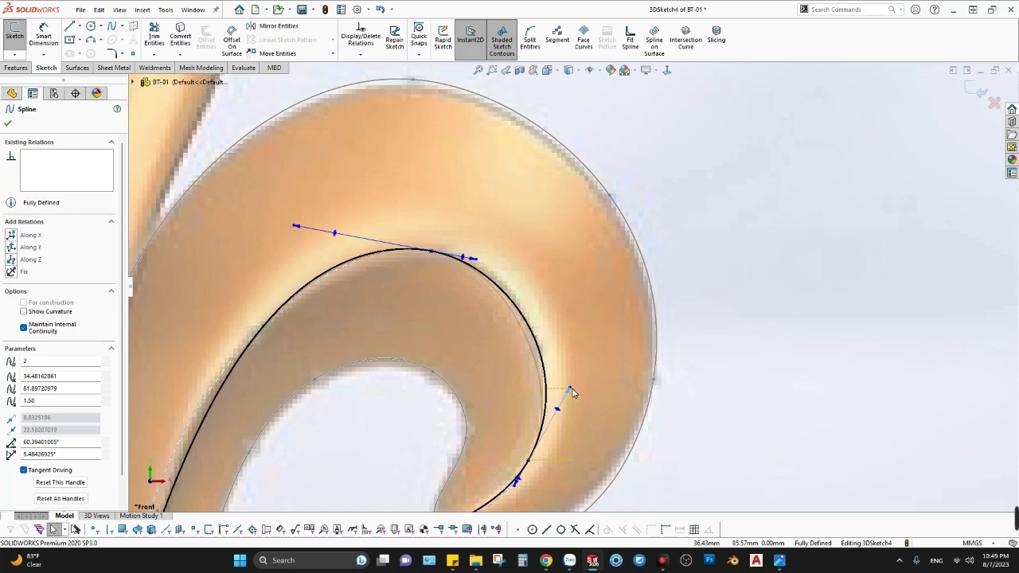
pyautogui.scroll(5, 481, 411)
pyautogui.scroll(-2, 401, 432)
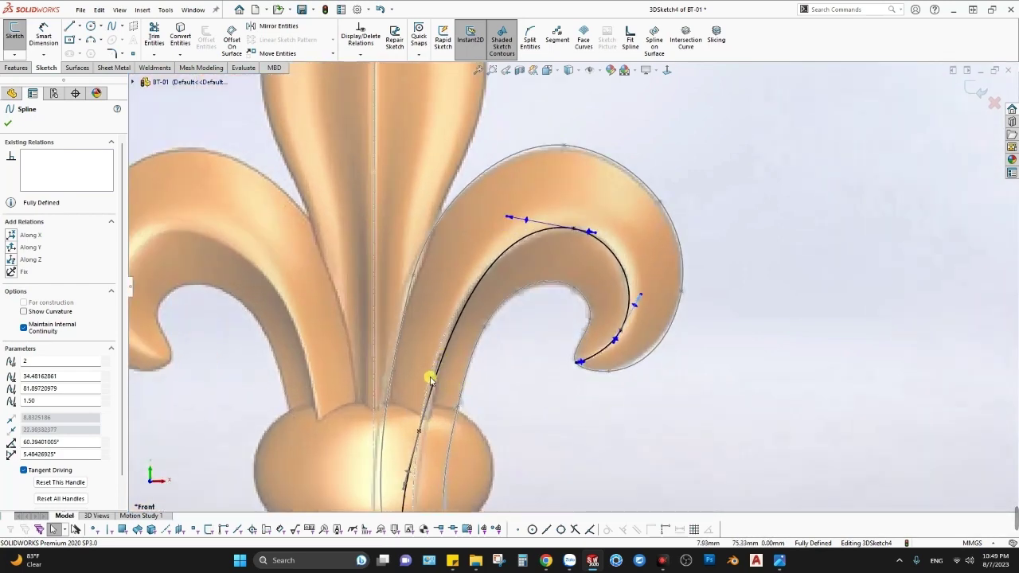
pyautogui.scroll(3, 430, 380)
pyautogui.scroll(1, 539, 375)
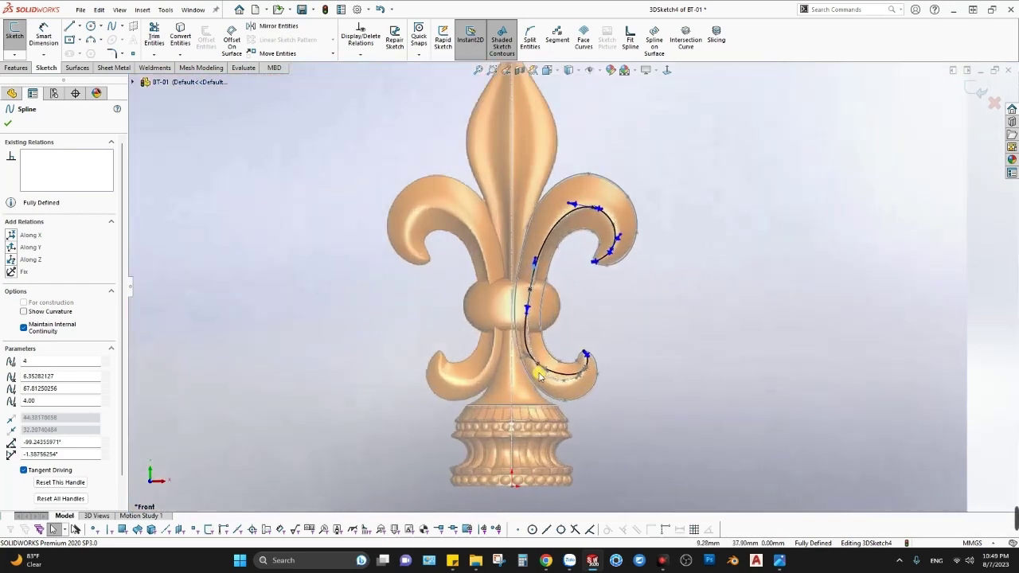
pyautogui.scroll(-2, 541, 324)
pyautogui.scroll(-2, 554, 351)
pyautogui.scroll(-1, 554, 351)
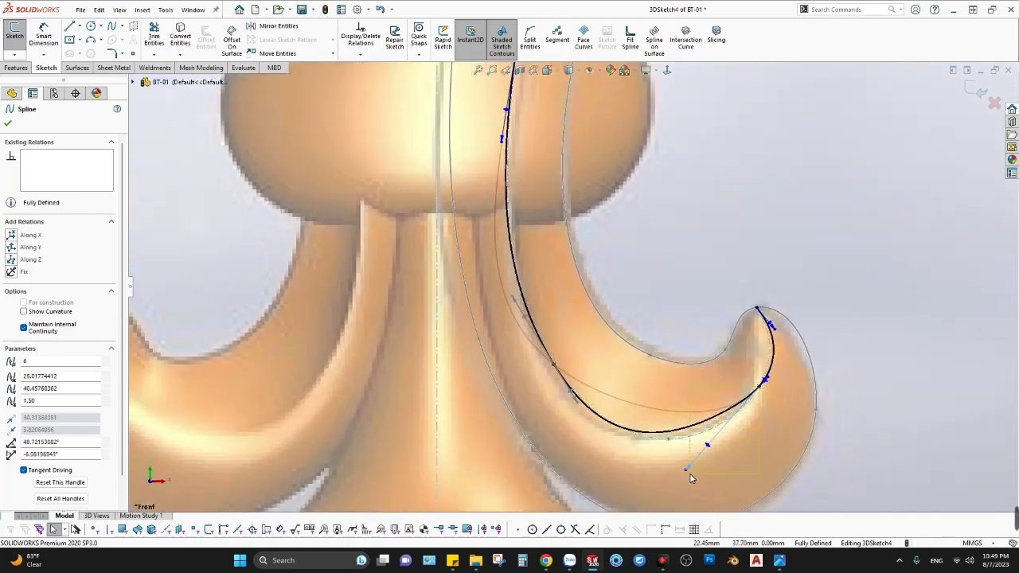
pyautogui.scroll(-1, 683, 427)
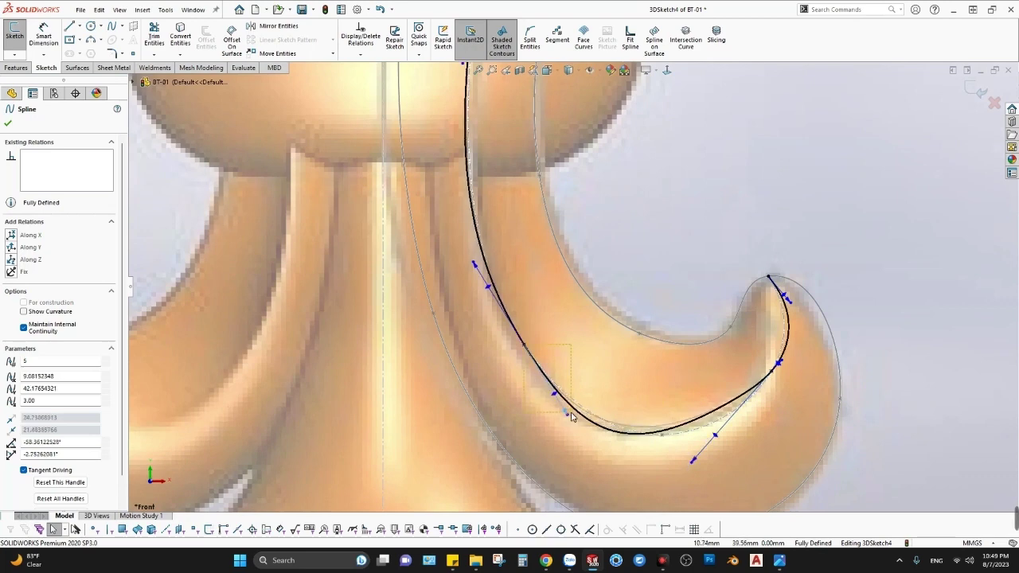
pyautogui.moveTo(718, 440); pyautogui.dragTo(726, 444)
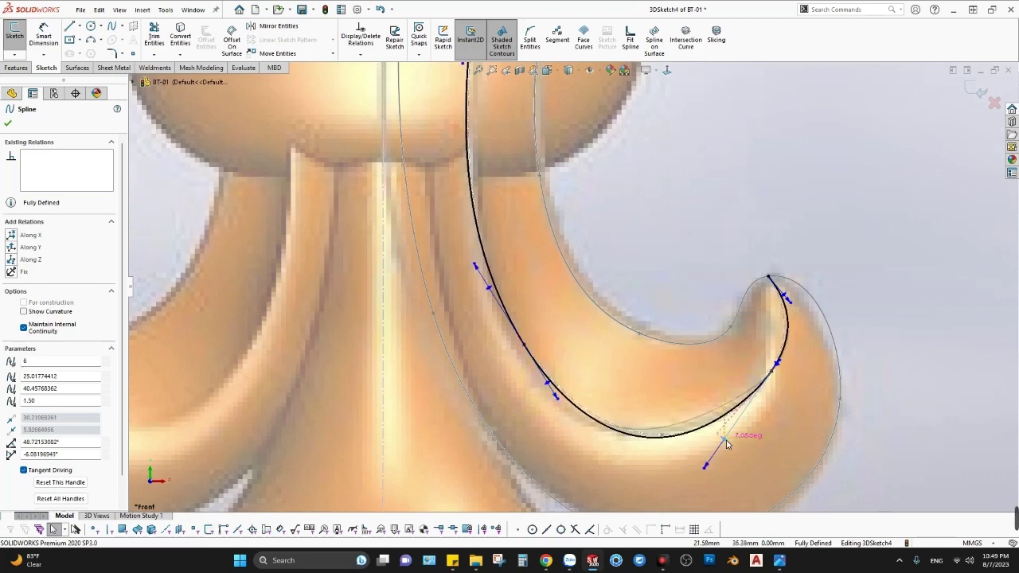
pyautogui.scroll(-1, 692, 439)
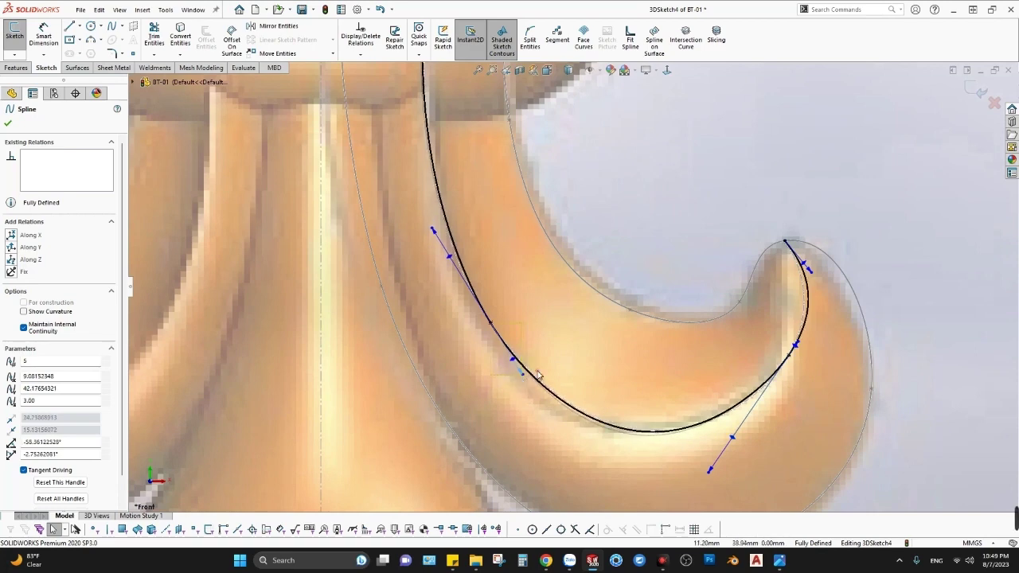
pyautogui.scroll(-2, 781, 257)
pyautogui.scroll(-1, 783, 271)
pyautogui.moveTo(785, 280); pyautogui.dragTo(780, 285)
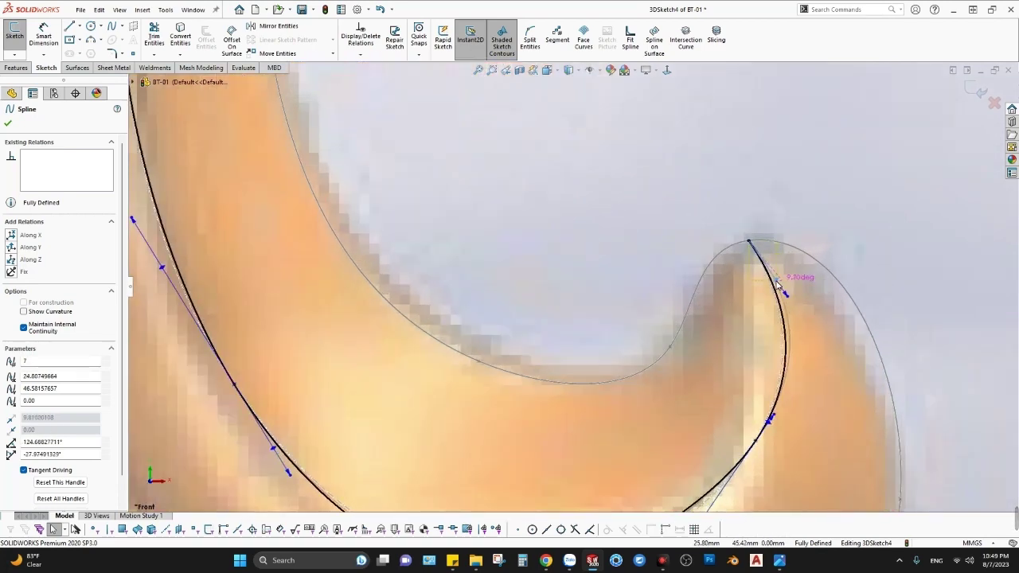
# Pull the lower tangent and align the tangent near the curl's end to the petal.
pyautogui.scroll(2, 475, 335)
pyautogui.scroll(1, 448, 307)
pyautogui.scroll(1, 455, 291)
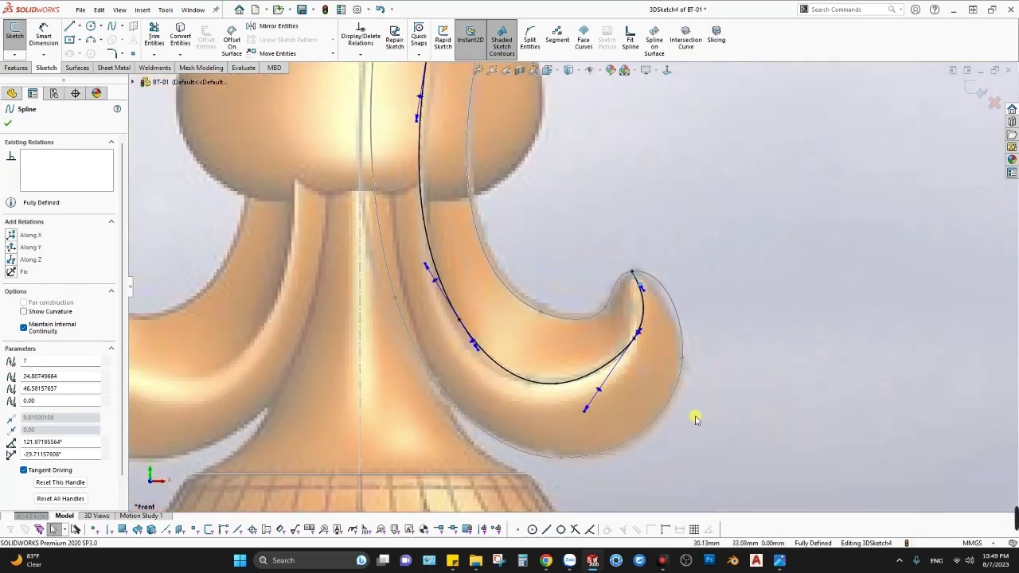
pyautogui.scroll(-1, 606, 353)
pyautogui.scroll(-3, 607, 353)
pyautogui.moveTo(593, 404)
pyautogui.mouseDown()
pyautogui.moveTo(576, 430)
pyautogui.moveTo(602, 407)
pyautogui.mouseUp()
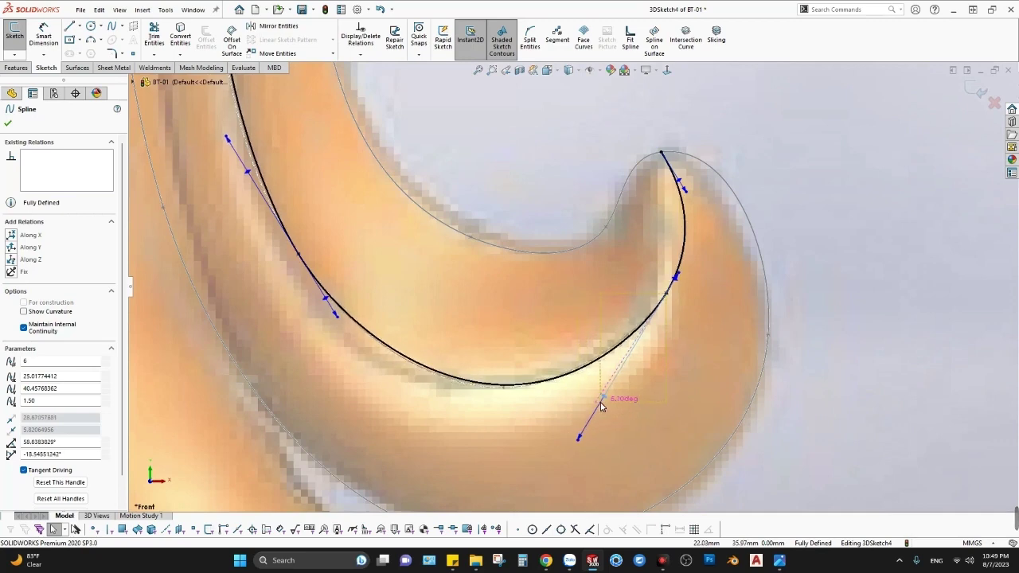
pyautogui.scroll(5, 455, 239)
pyautogui.scroll(3, 494, 141)
pyautogui.scroll(3, 534, 227)
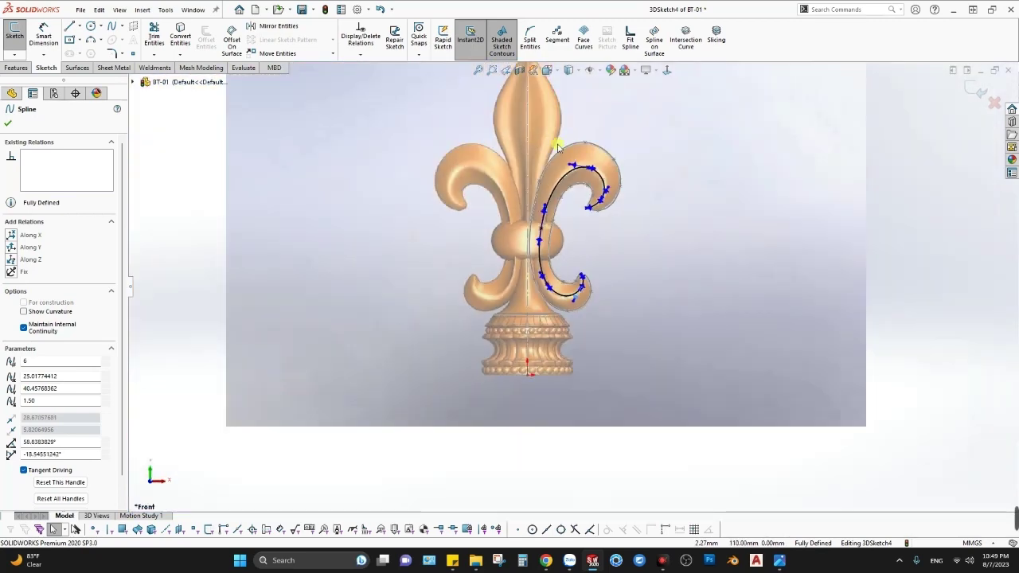
pyautogui.scroll(-8, 637, 237)
pyautogui.scroll(-2, 673, 362)
pyautogui.scroll(-2, 593, 437)
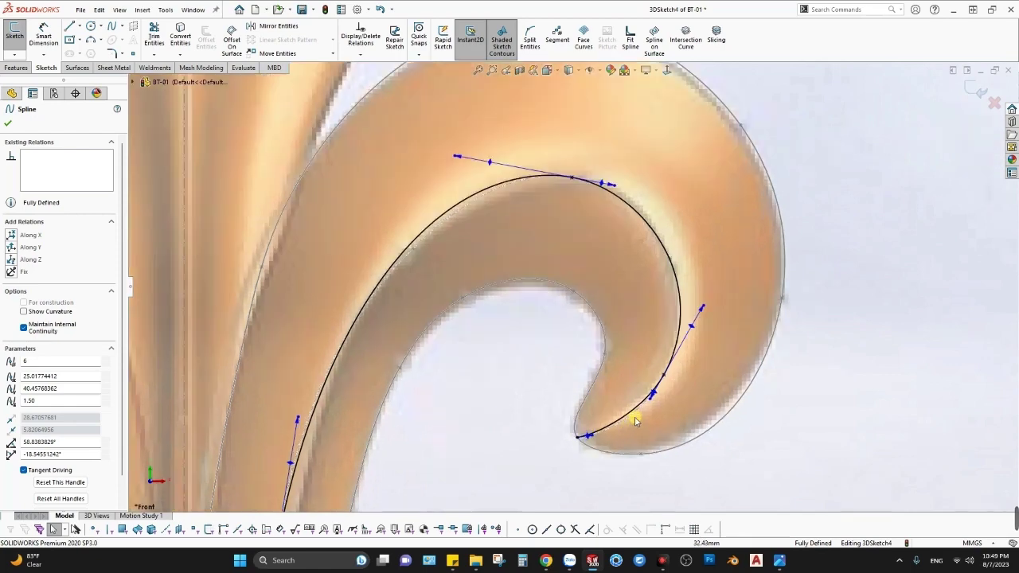
pyautogui.scroll(-3, 551, 428)
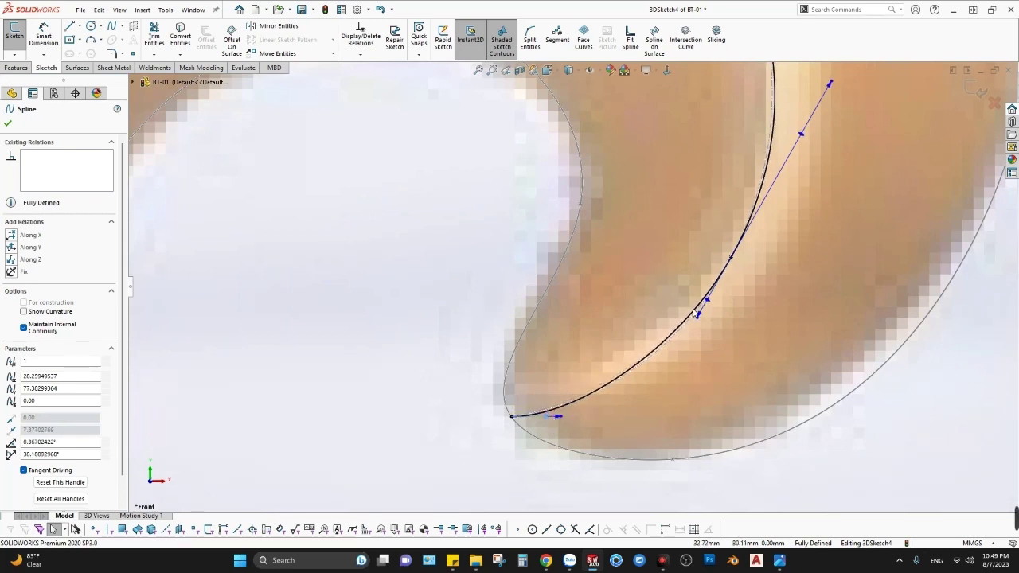
pyautogui.moveTo(703, 302); pyautogui.dragTo(711, 305)
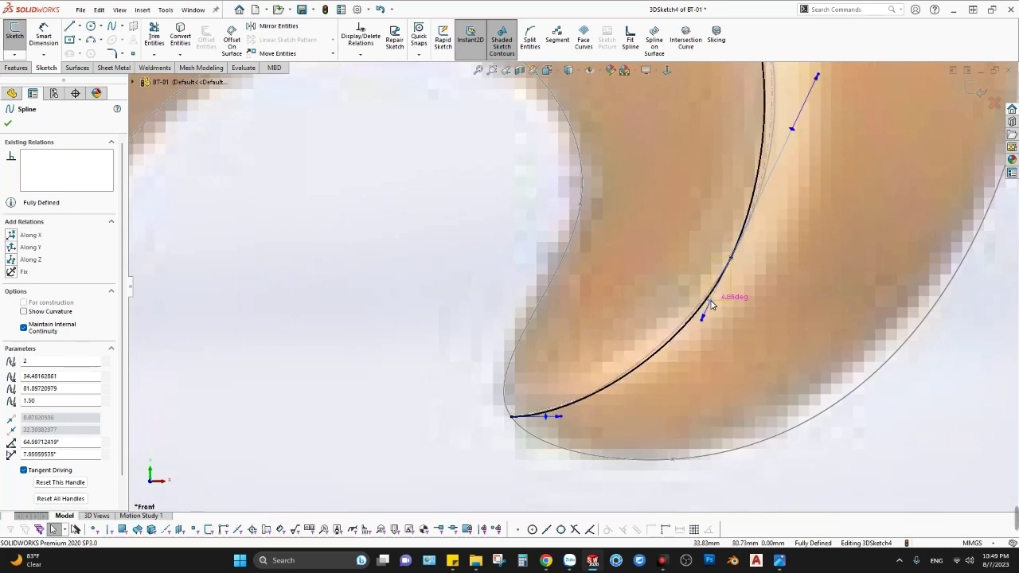
# Nudge the top tangent and the tangent beside the bulb to match the curl.
pyautogui.scroll(3, 704, 304)
pyautogui.scroll(3, 671, 289)
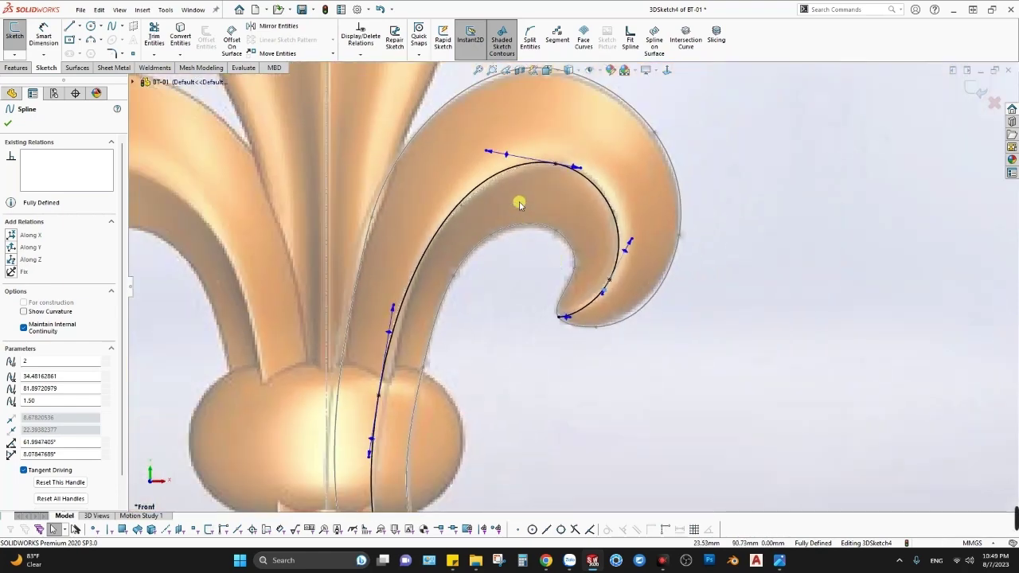
pyautogui.scroll(-2, 521, 200)
pyautogui.scroll(-2, 510, 175)
pyautogui.scroll(-2, 465, 230)
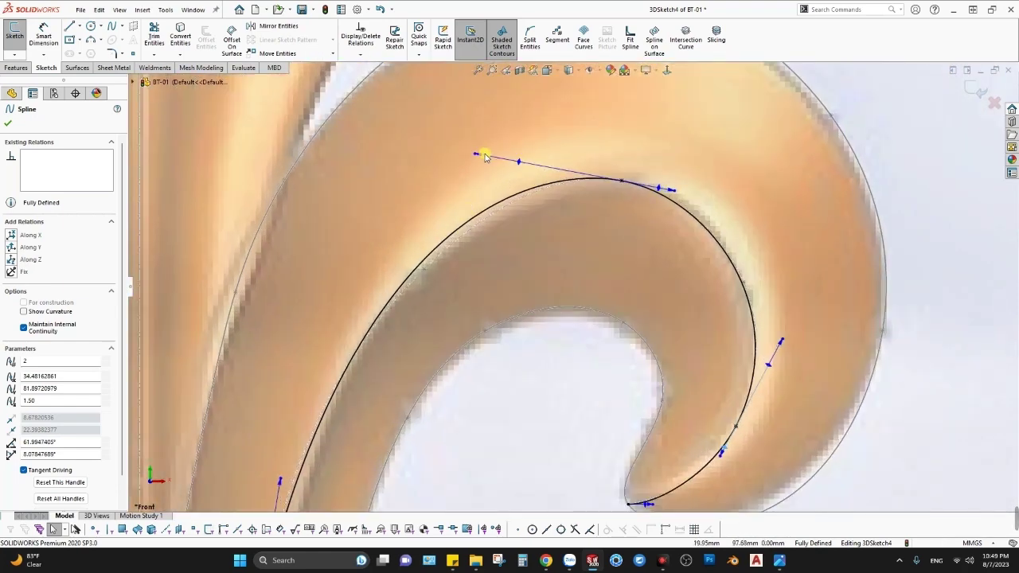
pyautogui.moveTo(482, 154); pyautogui.dragTo(484, 156)
pyautogui.scroll(3, 425, 387)
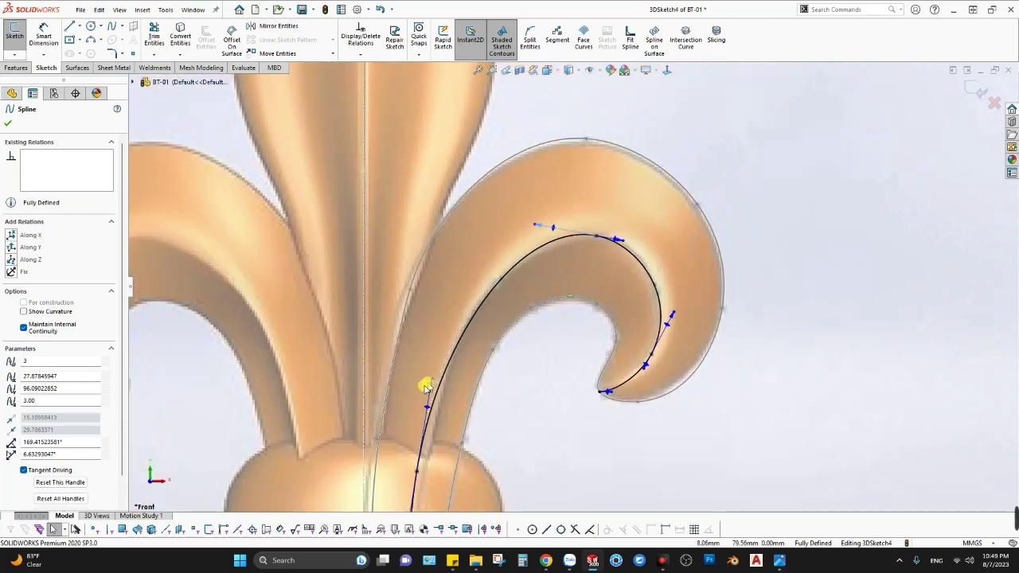
pyautogui.scroll(-3, 467, 405)
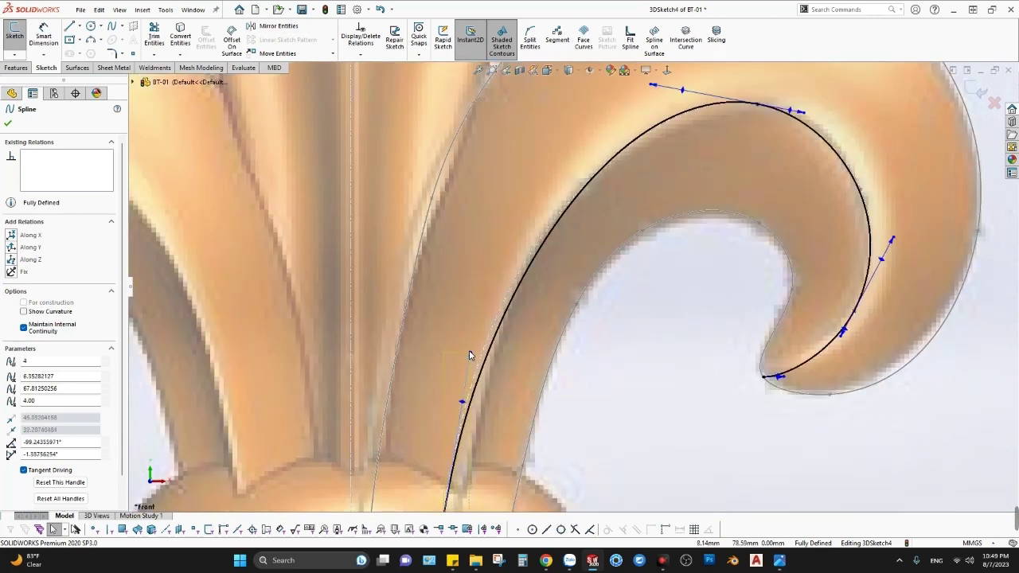
pyautogui.moveTo(465, 389); pyautogui.dragTo(468, 396)
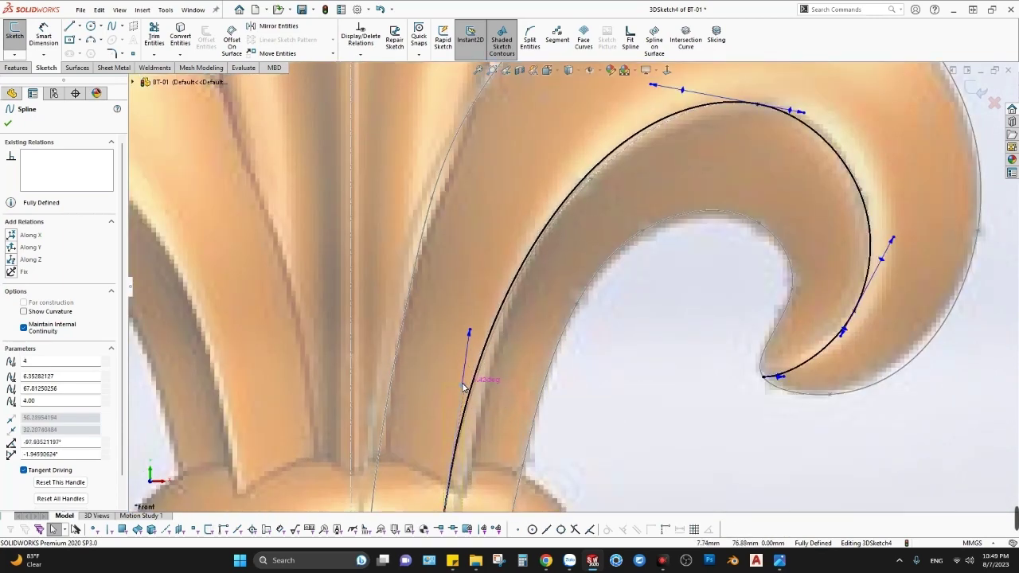
pyautogui.scroll(3, 547, 433)
pyautogui.scroll(2, 546, 448)
pyautogui.scroll(-2, 546, 448)
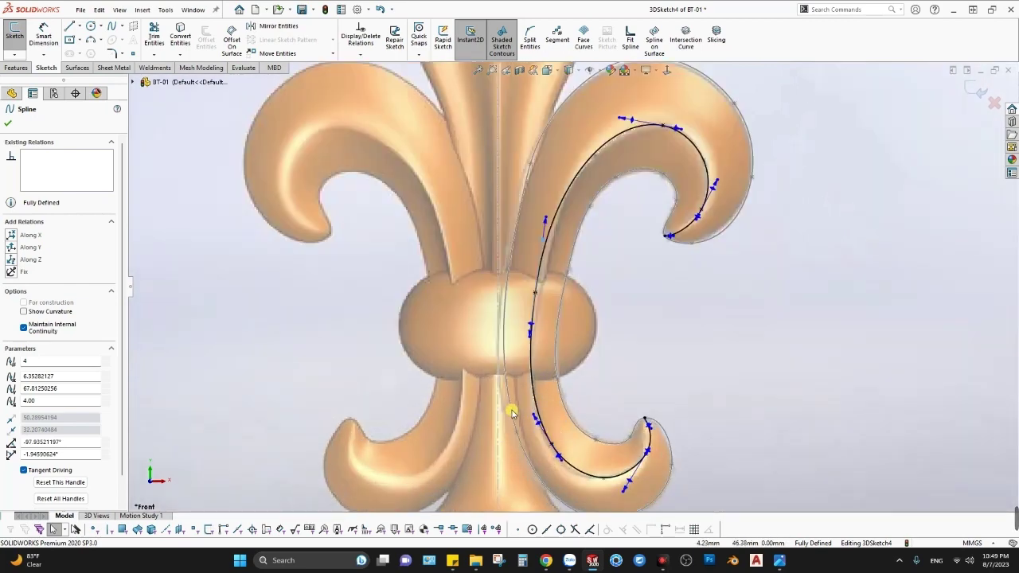
# Close 3DSketch4, reopen it for editing, and view it from the Bottom.
pyautogui.click(974, 93)
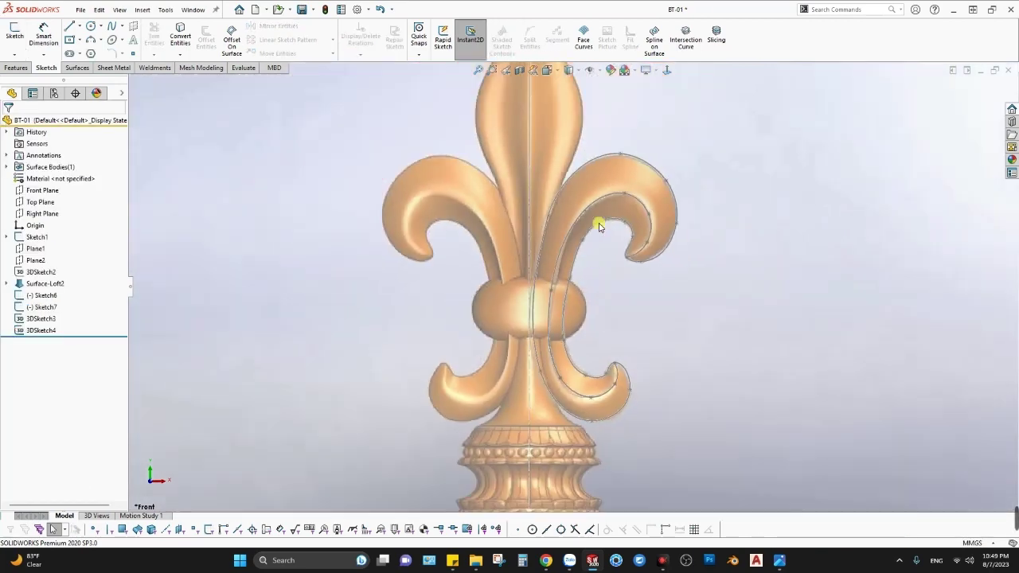
pyautogui.moveTo(591, 262)
pyautogui.mouseDown(button='middle')
pyautogui.moveTo(584, 143)
pyautogui.moveTo(573, 262)
pyautogui.moveTo(653, 220)
pyautogui.moveTo(614, 269)
pyautogui.moveTo(660, 255)
pyautogui.moveTo(657, 325)
pyautogui.moveTo(646, 225)
pyautogui.moveTo(698, 262)
pyautogui.moveTo(699, 280)
pyautogui.moveTo(523, 360)
pyautogui.moveTo(528, 295)
pyautogui.moveTo(546, 341)
pyautogui.moveTo(552, 159)
pyautogui.moveTo(637, 189)
pyautogui.moveTo(640, 209)
pyautogui.moveTo(629, 180)
pyautogui.moveTo(635, 200)
pyautogui.moveTo(597, 228)
pyautogui.mouseUp(button='middle')
pyautogui.scroll(-3, 644, 248)
pyautogui.rightClick(644, 248)
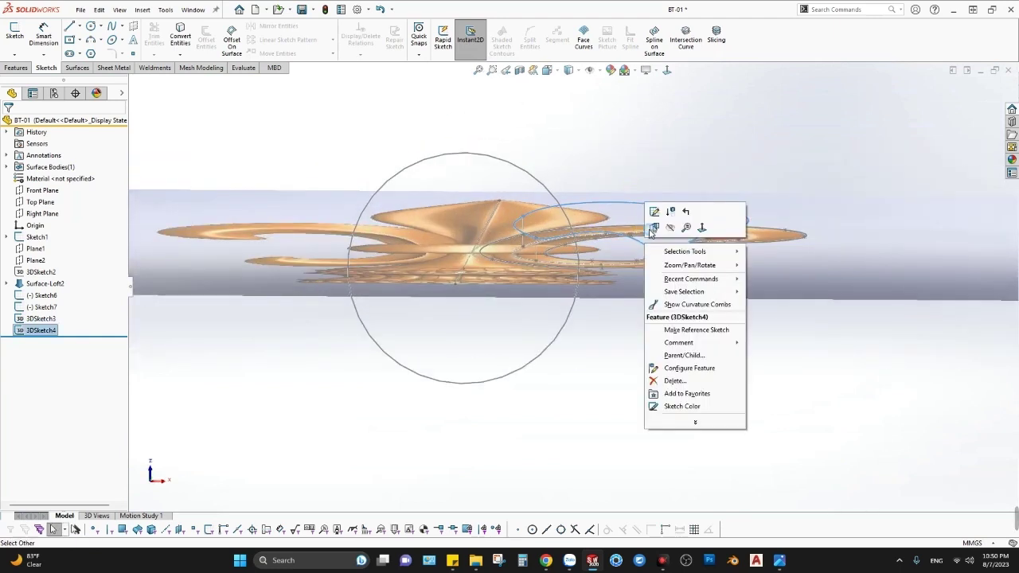
pyautogui.click(654, 214)
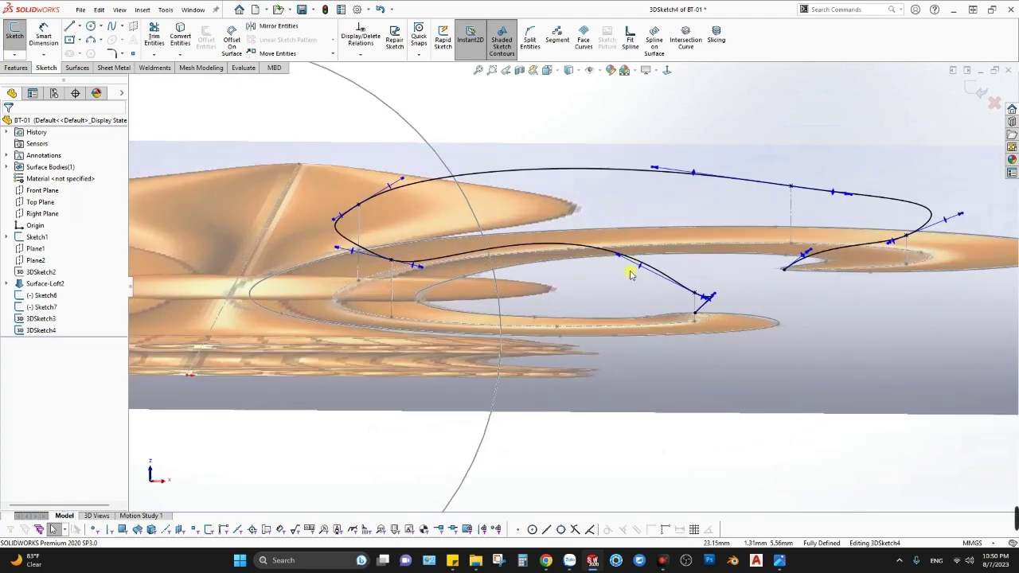
pyautogui.press('space')
pyautogui.click(405, 338)
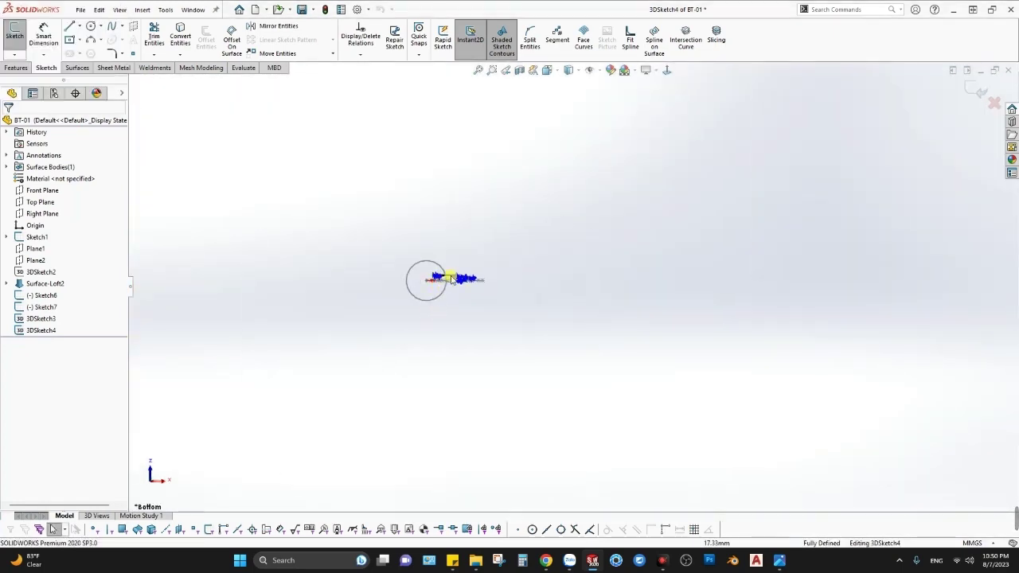
# Lower a spline point and re-angle its start tangent to about 11.4° and 26.3°.
pyautogui.scroll(-3, 493, 282)
pyautogui.scroll(-3, 494, 284)
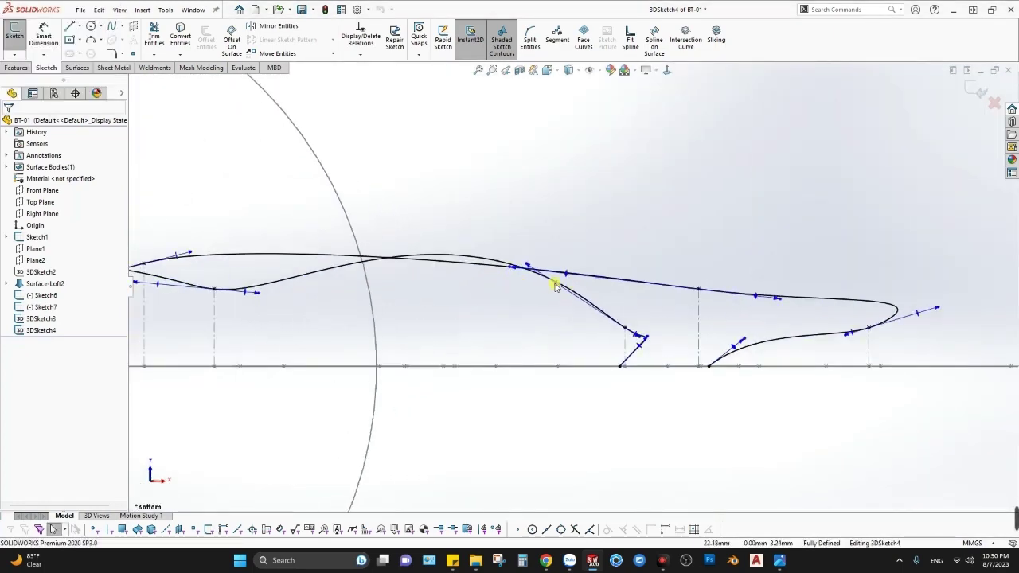
pyautogui.moveTo(555, 287); pyautogui.dragTo(546, 311)
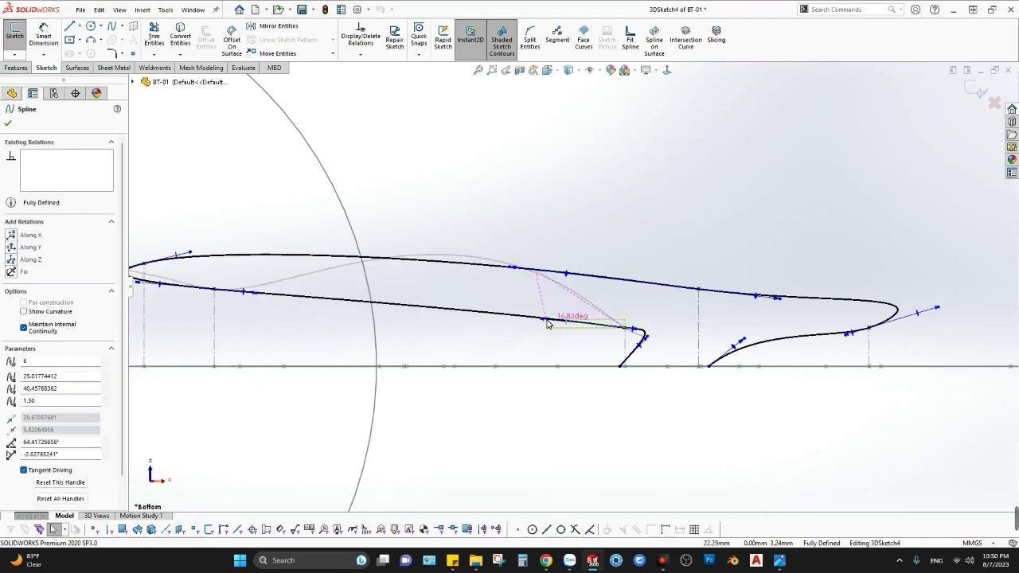
pyautogui.moveTo(547, 322); pyautogui.dragTo(515, 319)
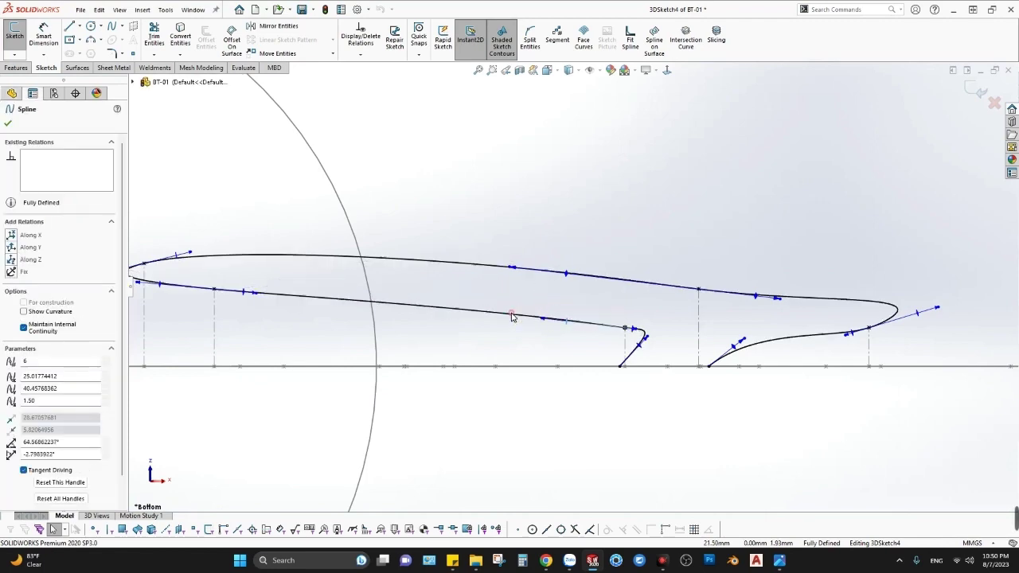
pyautogui.scroll(2, 510, 315)
# Orbit around the model to check the curl, then return to the Bottom view.
pyautogui.moveTo(595, 309)
pyautogui.mouseDown(button='middle')
pyautogui.moveTo(587, 383)
pyautogui.moveTo(546, 227)
pyautogui.moveTo(546, 280)
pyautogui.moveTo(564, 173)
pyautogui.mouseUp(button='middle')
pyautogui.press('space')
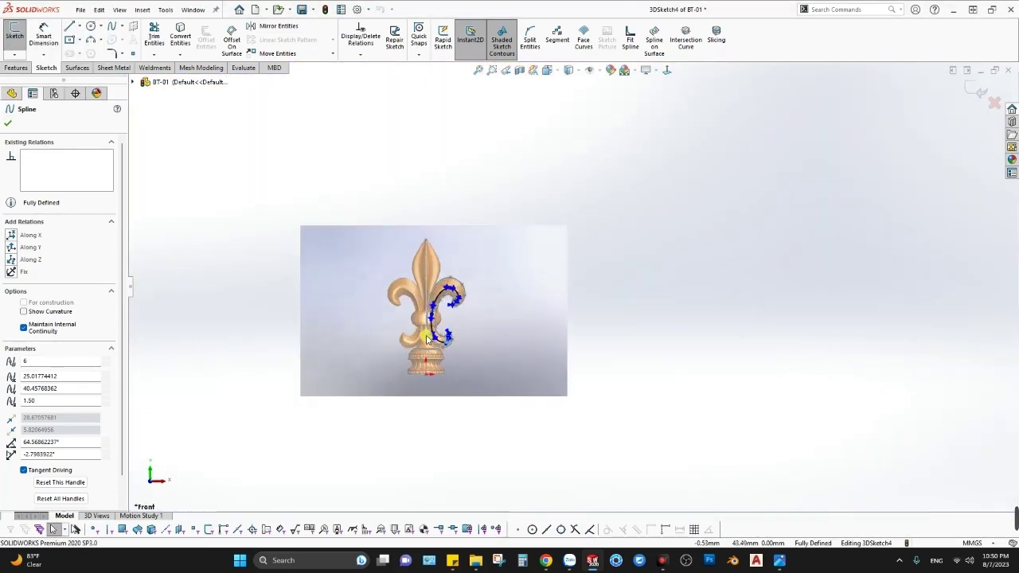
pyautogui.scroll(-5, 522, 326)
pyautogui.scroll(-2, 524, 336)
pyautogui.scroll(-3, 603, 322)
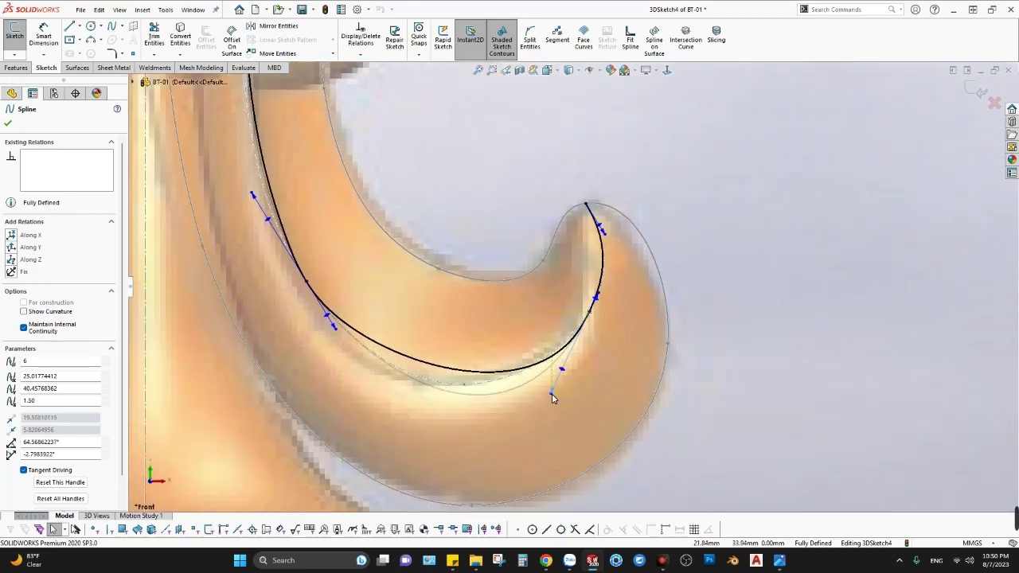
pyautogui.scroll(5, 541, 413)
pyautogui.moveTo(549, 357)
pyautogui.mouseDown(button='middle')
pyautogui.moveTo(552, 252)
pyautogui.moveTo(539, 177)
pyautogui.moveTo(558, 328)
pyautogui.moveTo(558, 289)
pyautogui.moveTo(547, 311)
pyautogui.moveTo(563, 360)
pyautogui.moveTo(727, 452)
pyautogui.mouseUp(button='middle')
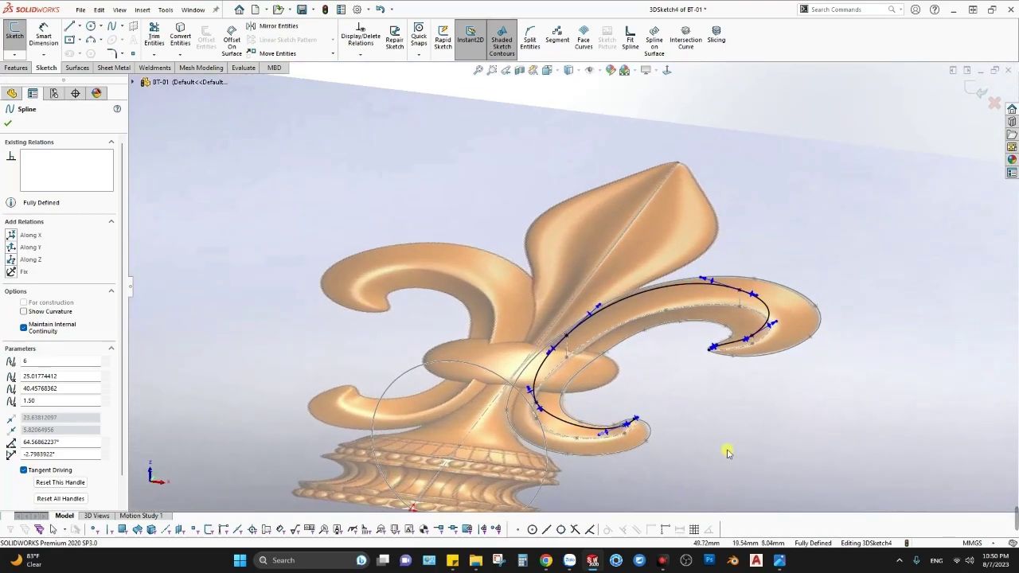
pyautogui.moveTo(579, 307); pyautogui.dragTo(591, 352, button='middle')
pyautogui.press('space')
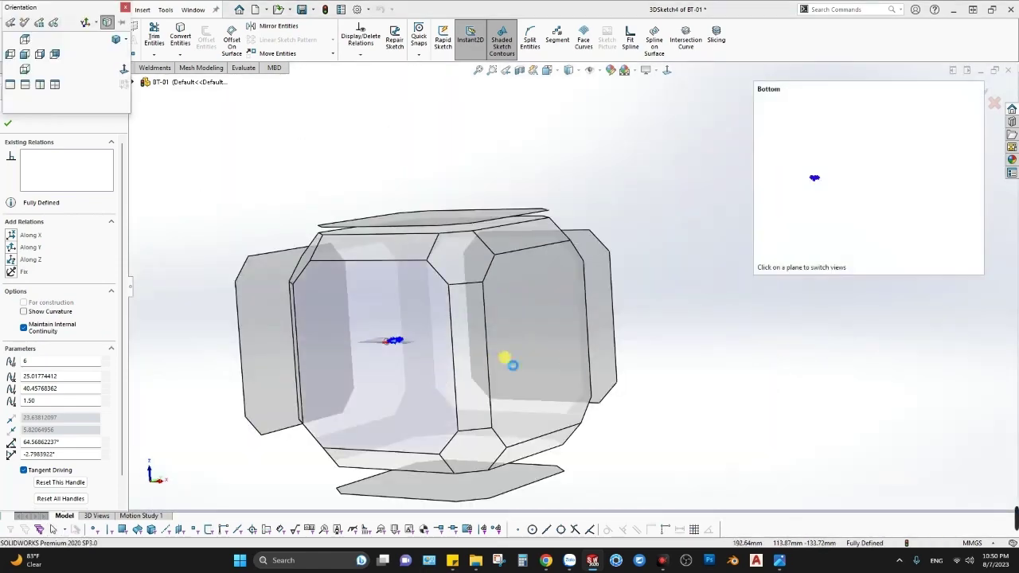
pyautogui.click(505, 359)
# Zoom and orbit to compare the whole spline against the surfaces.
pyautogui.scroll(-4, 481, 286)
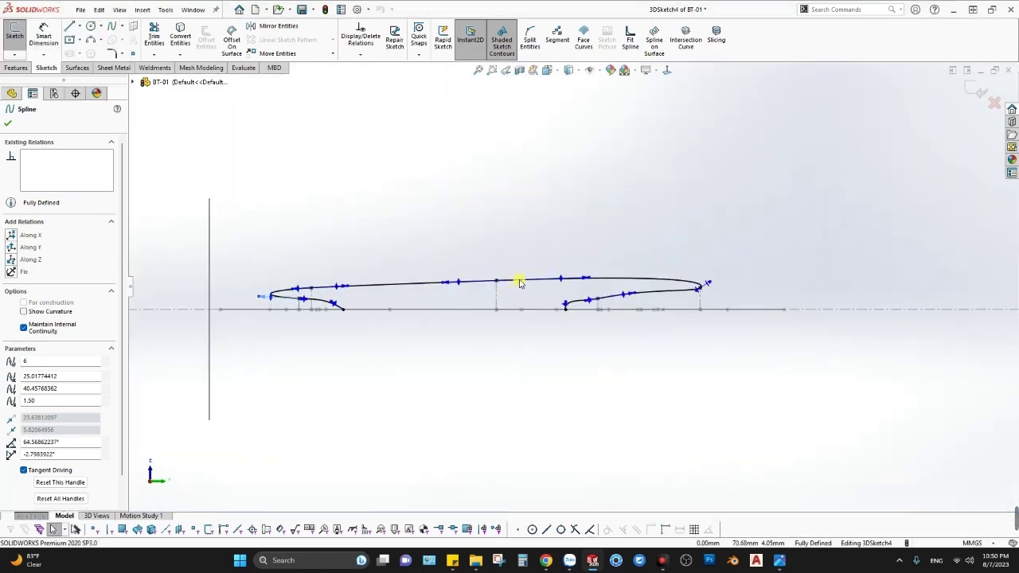
pyautogui.scroll(-3, 521, 281)
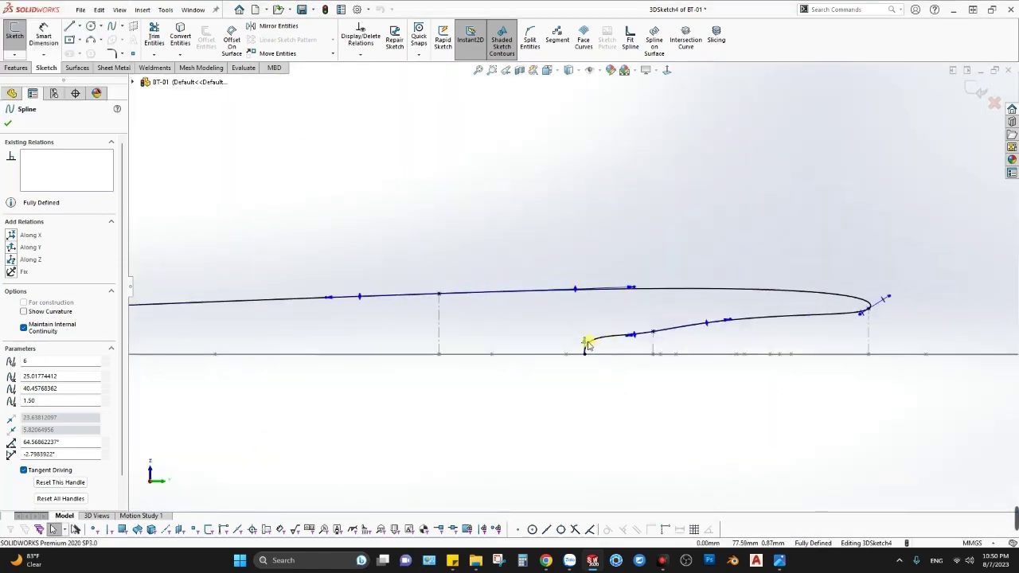
pyautogui.scroll(-3, 587, 344)
pyautogui.scroll(-2, 586, 336)
pyautogui.scroll(2, 558, 330)
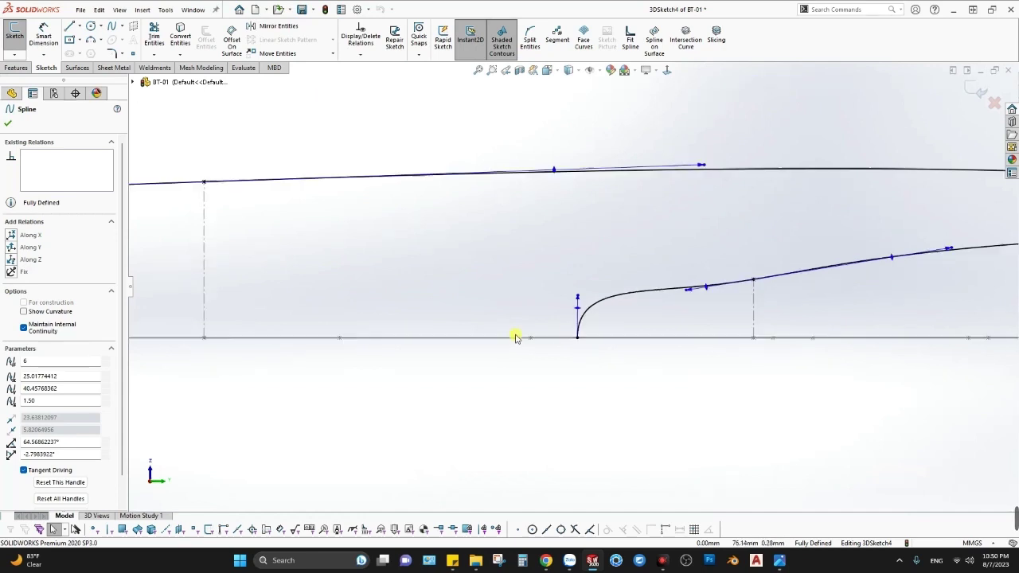
pyautogui.scroll(2, 287, 311)
pyautogui.scroll(2, 270, 301)
pyautogui.scroll(-2, 266, 295)
pyautogui.scroll(-2, 709, 305)
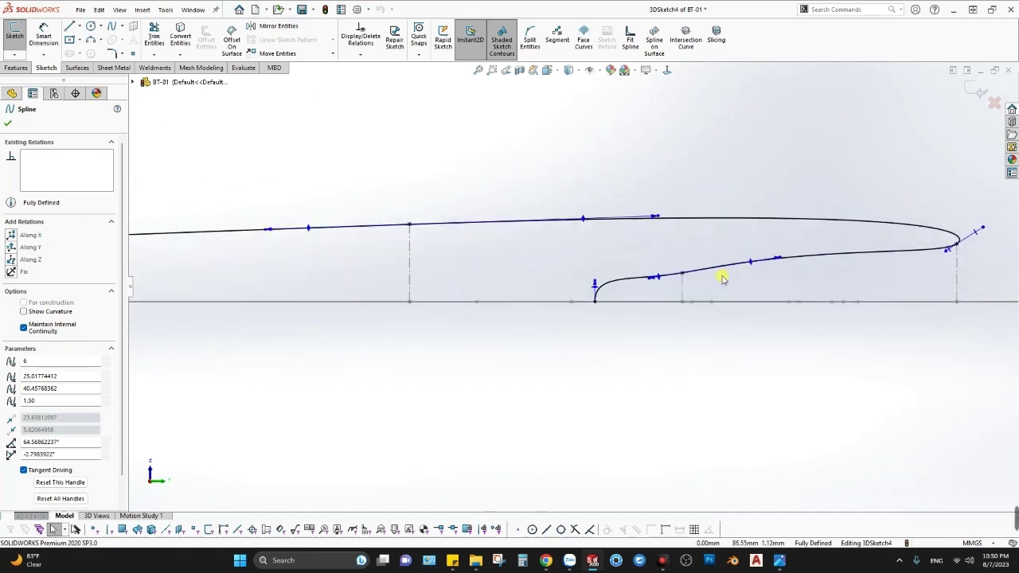
pyautogui.scroll(-2, 723, 278)
pyautogui.scroll(-2, 572, 289)
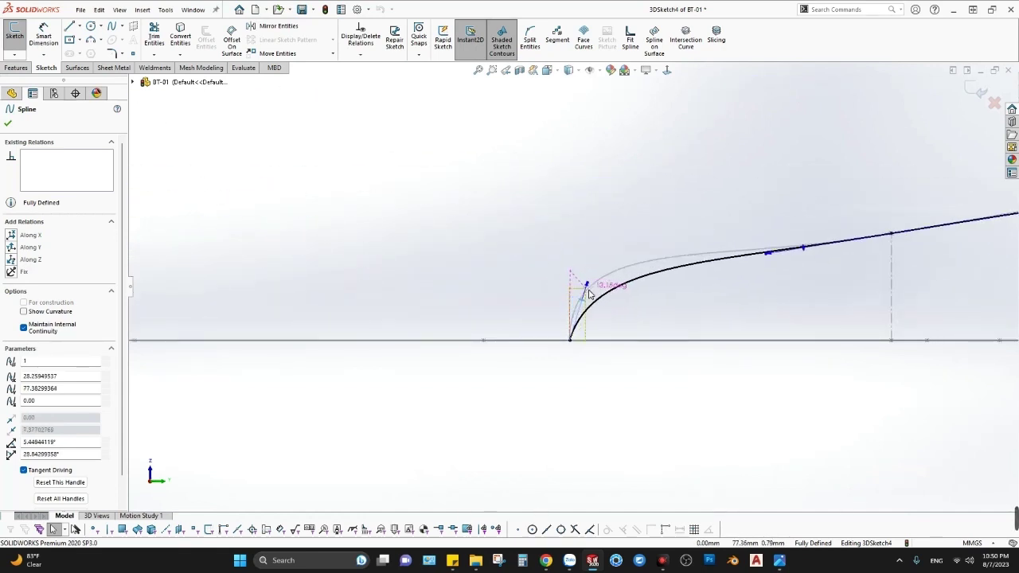
pyautogui.scroll(3, 586, 296)
pyautogui.moveTo(584, 295)
pyautogui.mouseDown(button='middle')
pyautogui.moveTo(639, 316)
pyautogui.moveTo(992, 127)
pyautogui.mouseUp(button='middle')
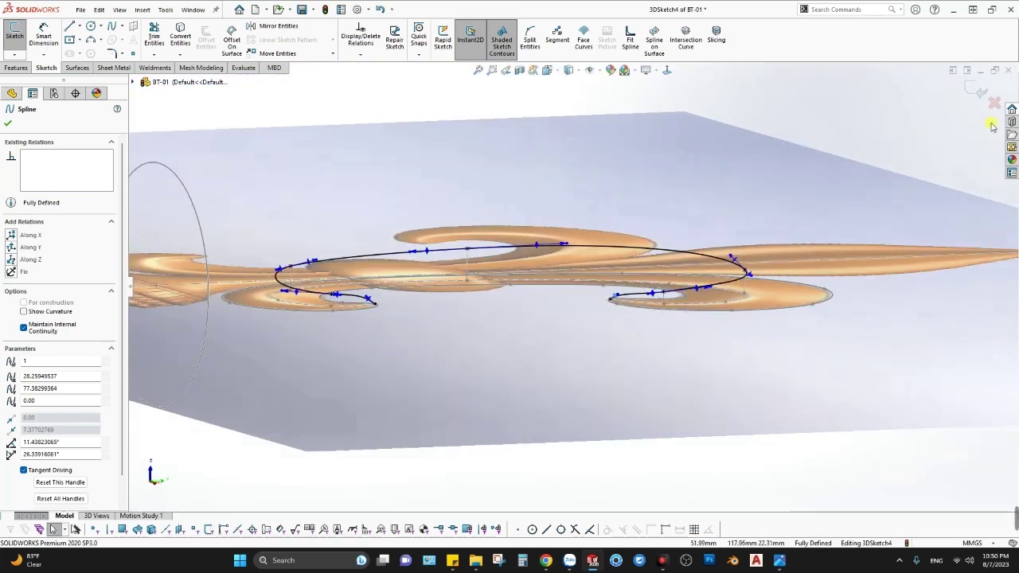
# Exit 3DSketch4 and orbit toward a front-facing view.
pyautogui.click(979, 103)
pyautogui.moveTo(701, 278); pyautogui.dragTo(664, 273, button='middle')
pyautogui.scroll(2, 664, 273)
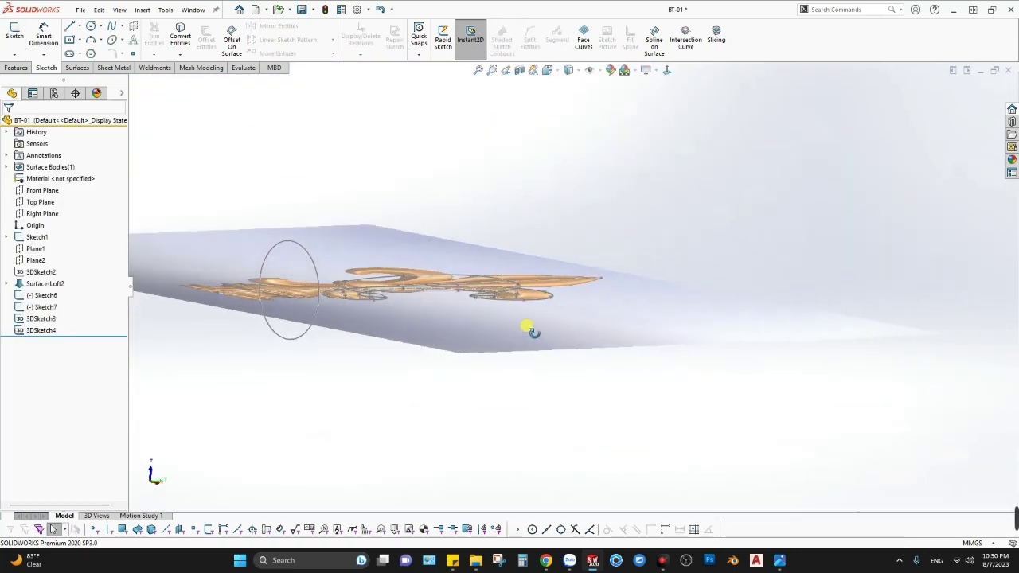
pyautogui.moveTo(528, 329)
pyautogui.mouseDown(button='middle')
pyautogui.moveTo(283, 136)
pyautogui.moveTo(484, 278)
pyautogui.mouseUp(button='middle')
# Zoom and orbit to inspect the fleur-de-lis from a new angle.
pyautogui.scroll(-2, 491, 326)
pyautogui.scroll(-3, 544, 282)
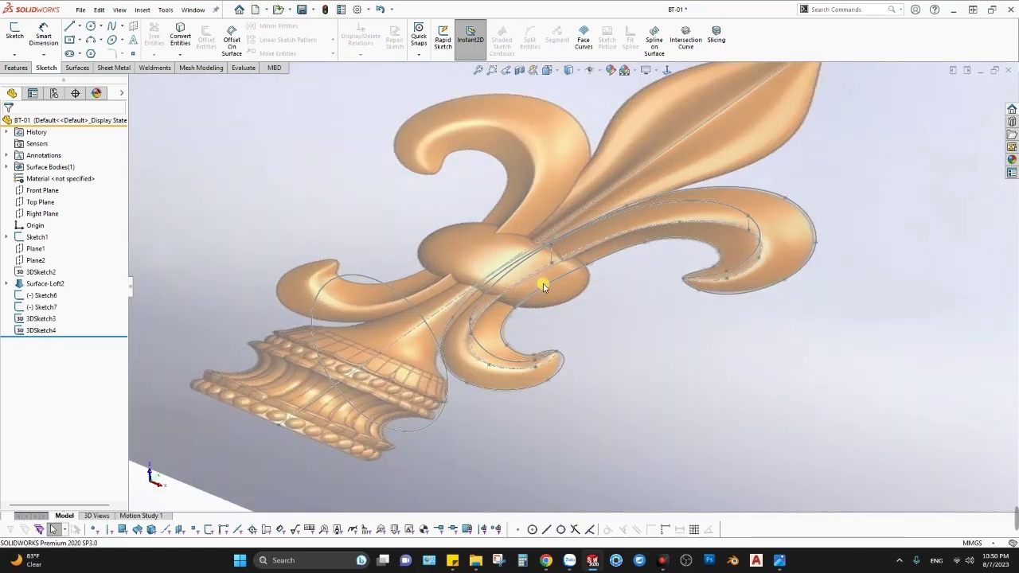
pyautogui.scroll(-2, 595, 284)
pyautogui.scroll(-2, 441, 261)
pyautogui.scroll(-2, 478, 292)
pyautogui.scroll(2, 653, 414)
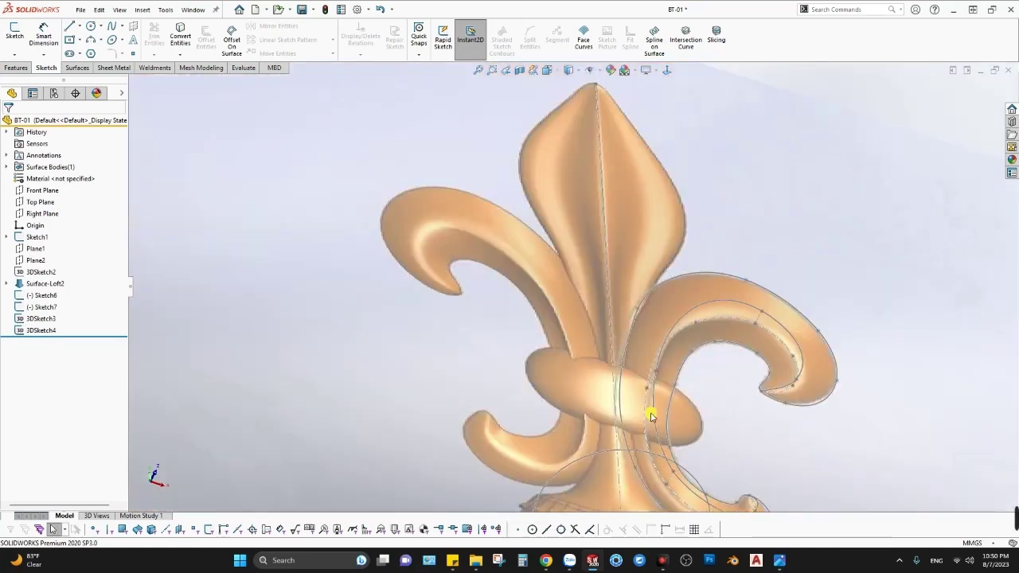
pyautogui.scroll(-2, 650, 387)
pyautogui.scroll(2, 632, 364)
pyautogui.scroll(2, 740, 364)
pyautogui.scroll(-2, 664, 355)
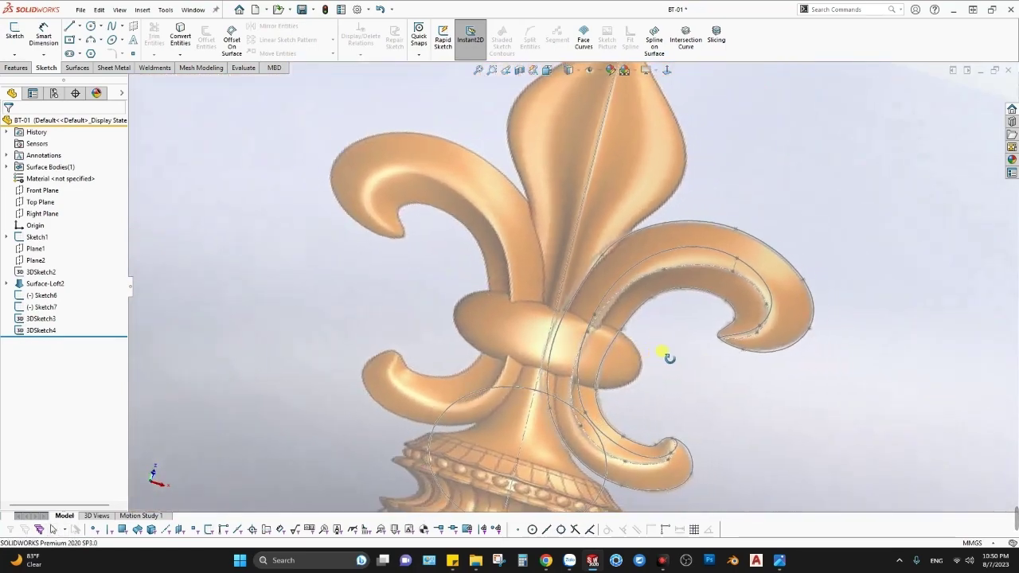
pyautogui.scroll(-2, 582, 328)
pyautogui.scroll(2, 655, 310)
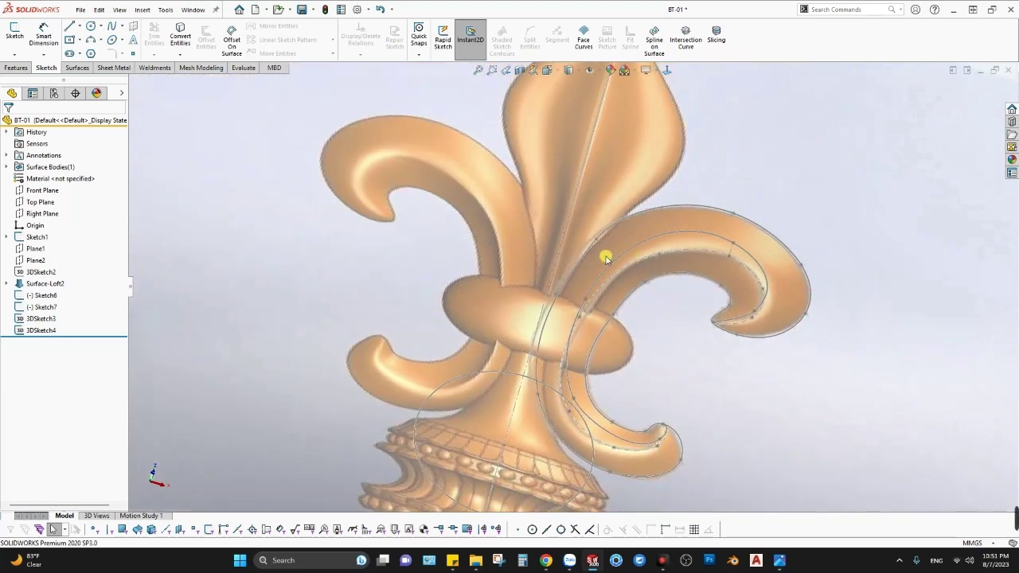
pyautogui.scroll(2, 605, 258)
pyautogui.moveTo(621, 188); pyautogui.dragTo(503, 252, button='middle')
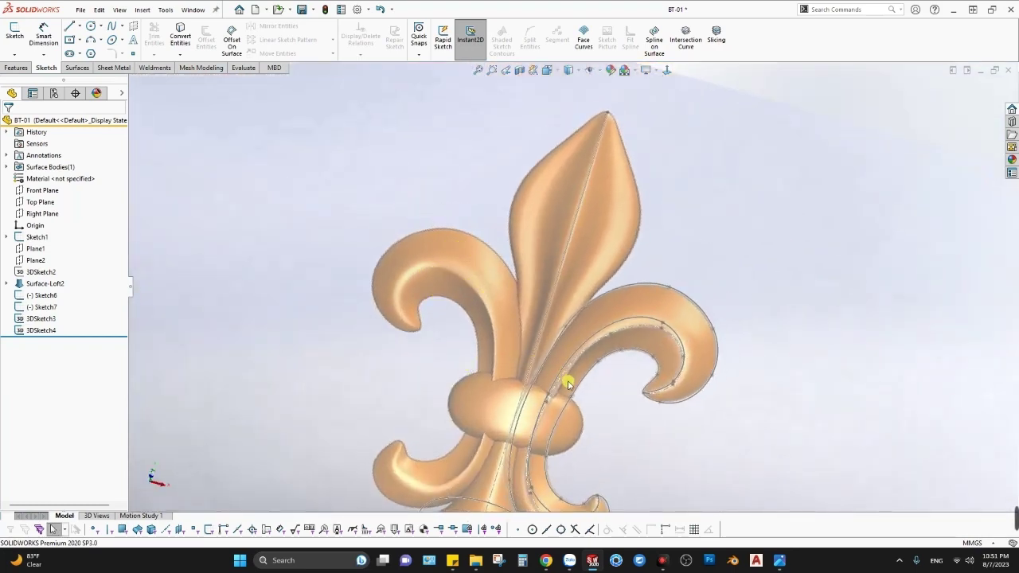
pyautogui.scroll(-2, 611, 383)
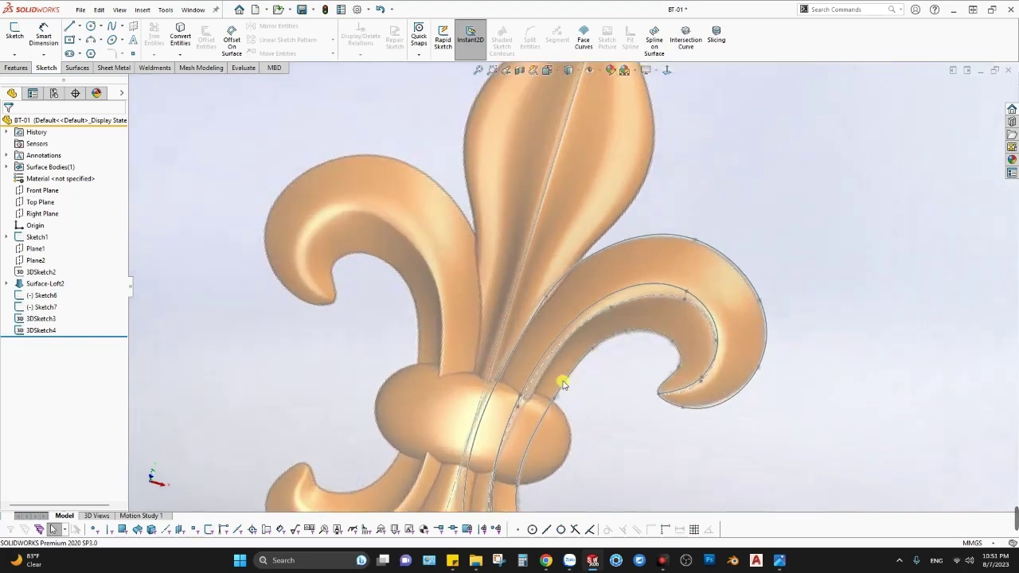
pyautogui.scroll(1, 558, 383)
pyautogui.scroll(-3, 523, 386)
pyautogui.scroll(-3, 557, 364)
pyautogui.scroll(-1, 514, 364)
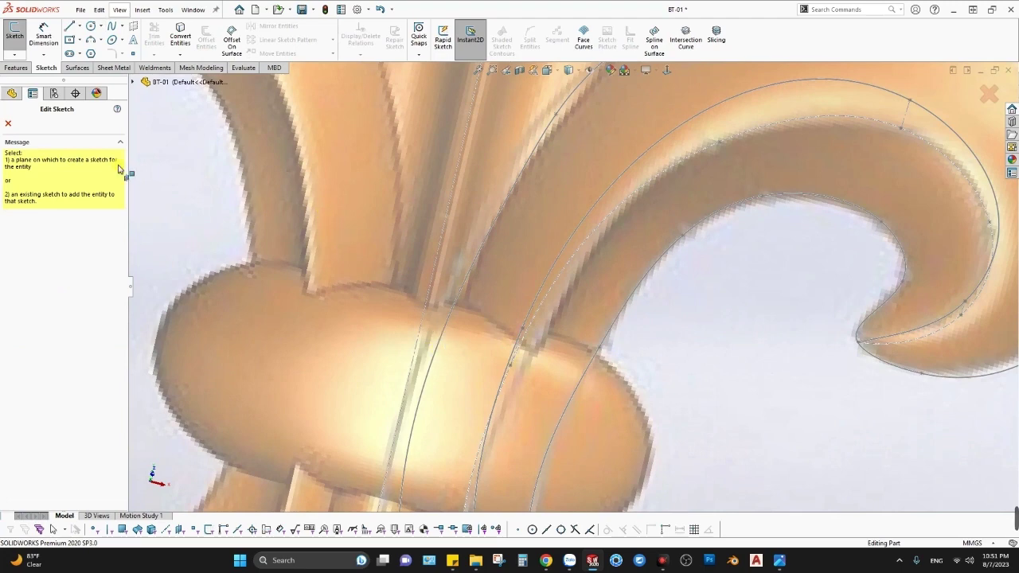
# Start a new 3D sketch and place spline points across the ring at the side petal's base.
pyautogui.press('Escape')
pyautogui.click(15, 54)
pyautogui.click(25, 81)
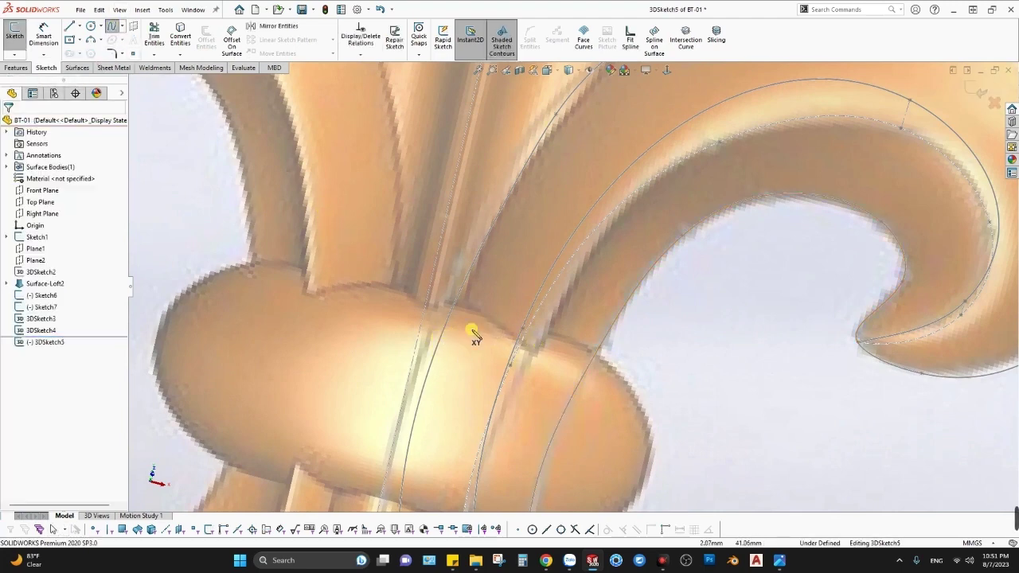
pyautogui.click(443, 329)
pyautogui.click(524, 328)
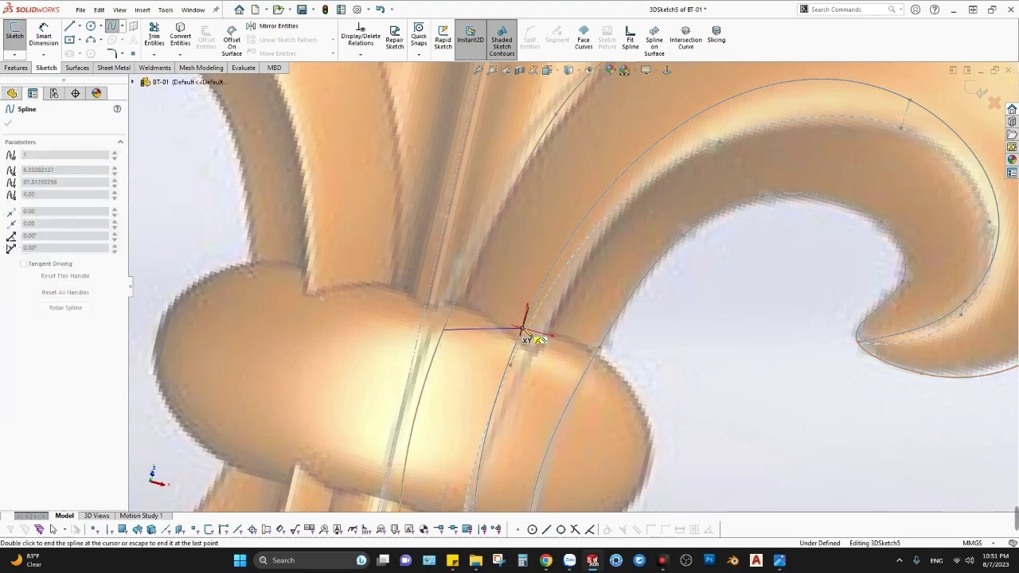
# Orbit and switch to the Bottom view to check the arching spline.
pyautogui.scroll(5, 567, 387)
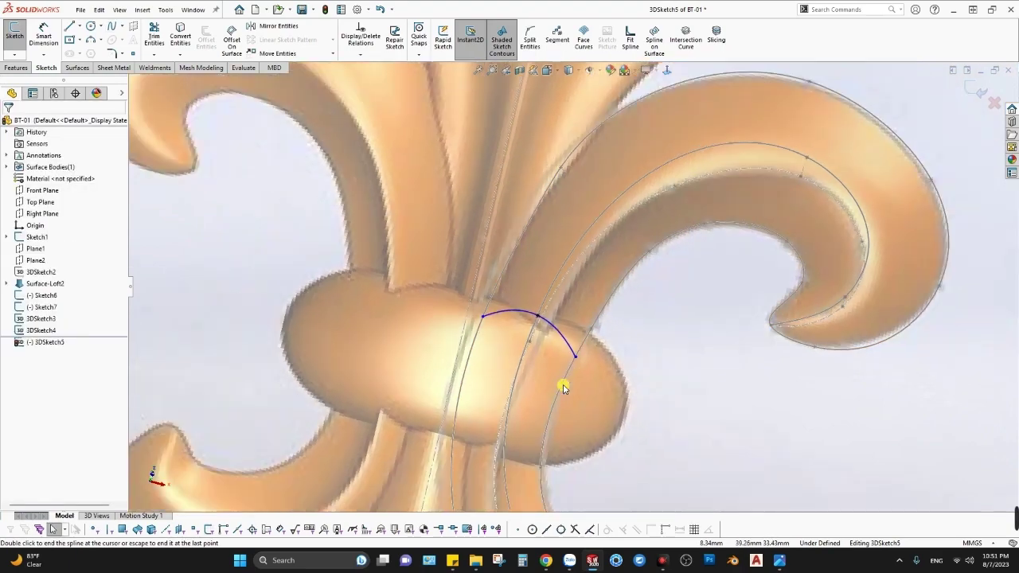
pyautogui.moveTo(567, 385); pyautogui.dragTo(572, 267, button='middle')
pyautogui.press('space')
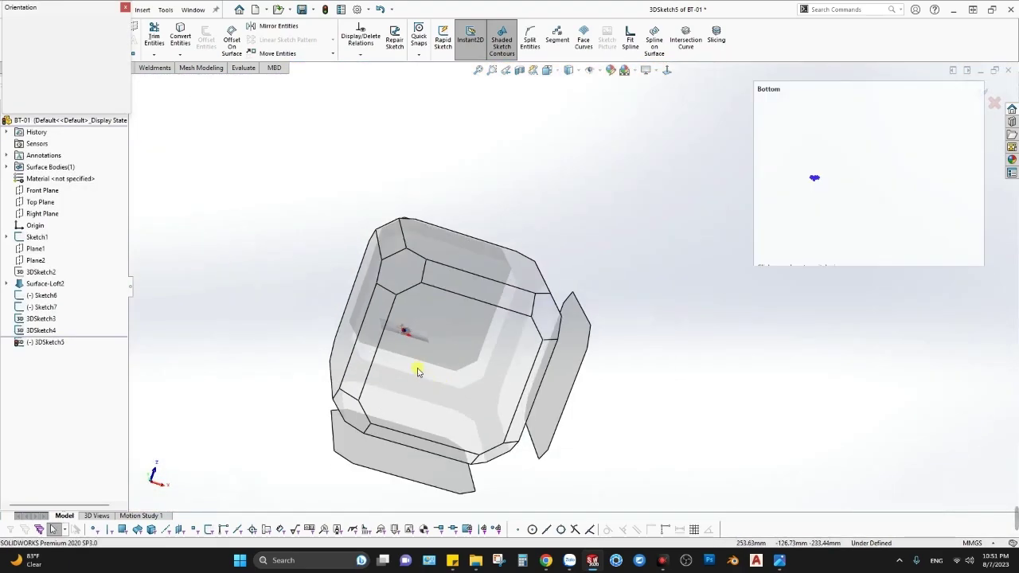
pyautogui.click(416, 369)
pyautogui.scroll(-3, 430, 291)
# Select the new spline and tilt both end tangents to reshape the arch.
pyautogui.scroll(-3, 648, 314)
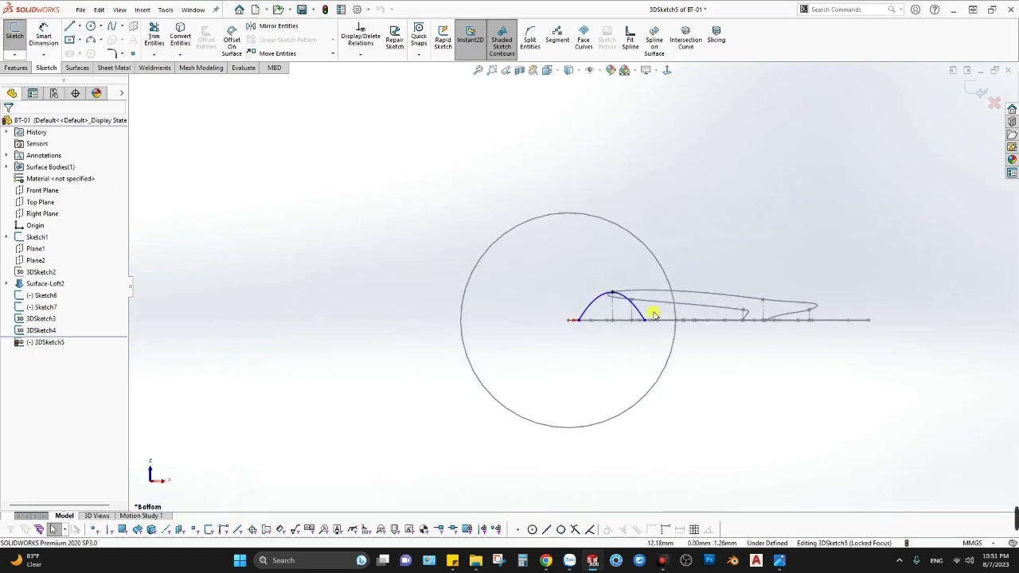
pyautogui.scroll(-3, 571, 292)
pyautogui.scroll(-2, 483, 278)
pyautogui.click(430, 286)
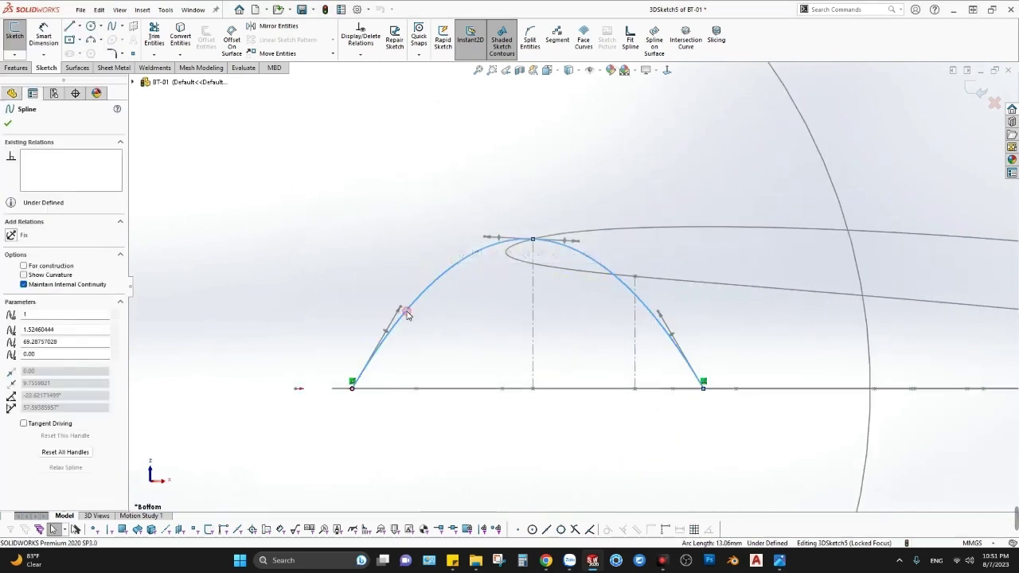
pyautogui.scroll(-1, 398, 323)
pyautogui.moveTo(395, 326); pyautogui.dragTo(371, 327)
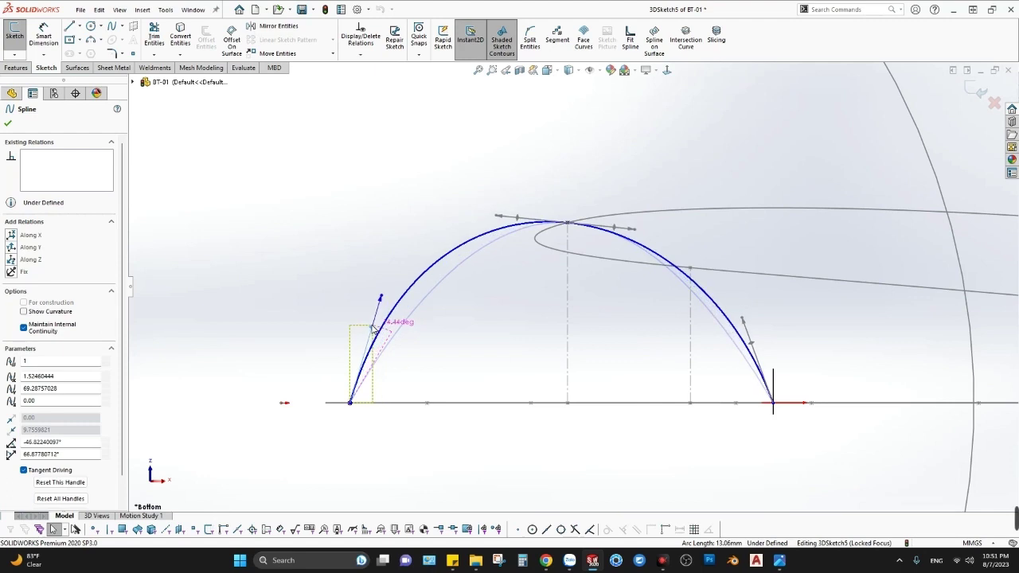
pyautogui.moveTo(750, 344)
pyautogui.mouseDown()
pyautogui.moveTo(673, 382)
pyautogui.moveTo(675, 374)
pyautogui.mouseUp()
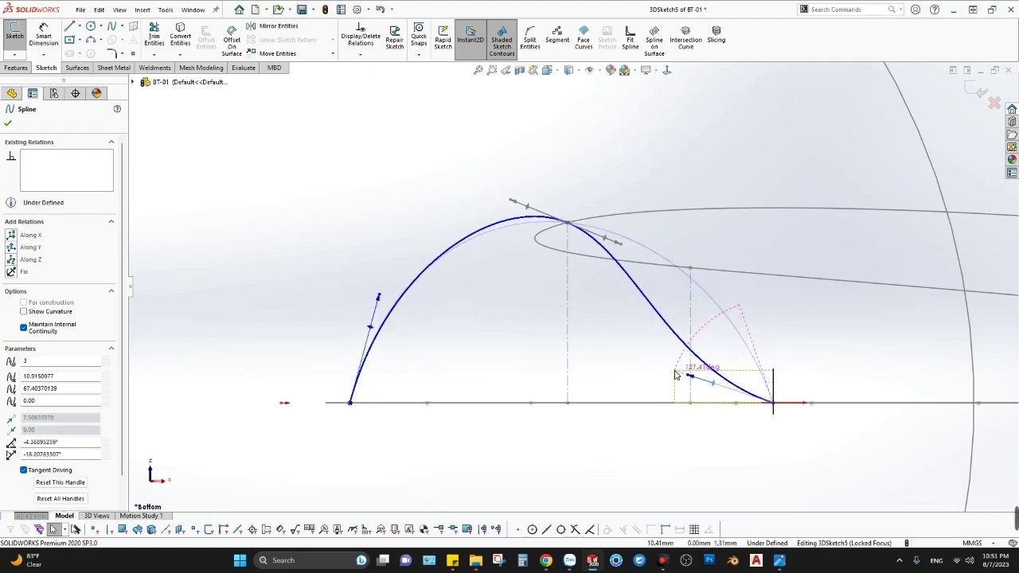
# Steepen the tangent at the ellipse, rotate the peak tangent, and make the left end nearly vertical.
pyautogui.scroll(-3, 613, 280)
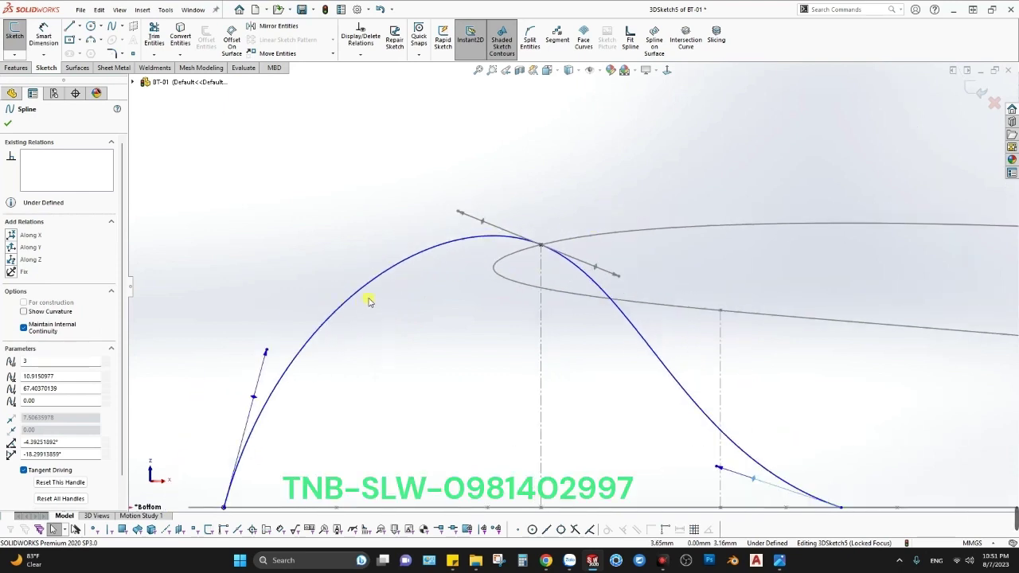
pyautogui.scroll(3, 585, 292)
pyautogui.scroll(-2, 585, 292)
pyautogui.moveTo(587, 268); pyautogui.dragTo(597, 290)
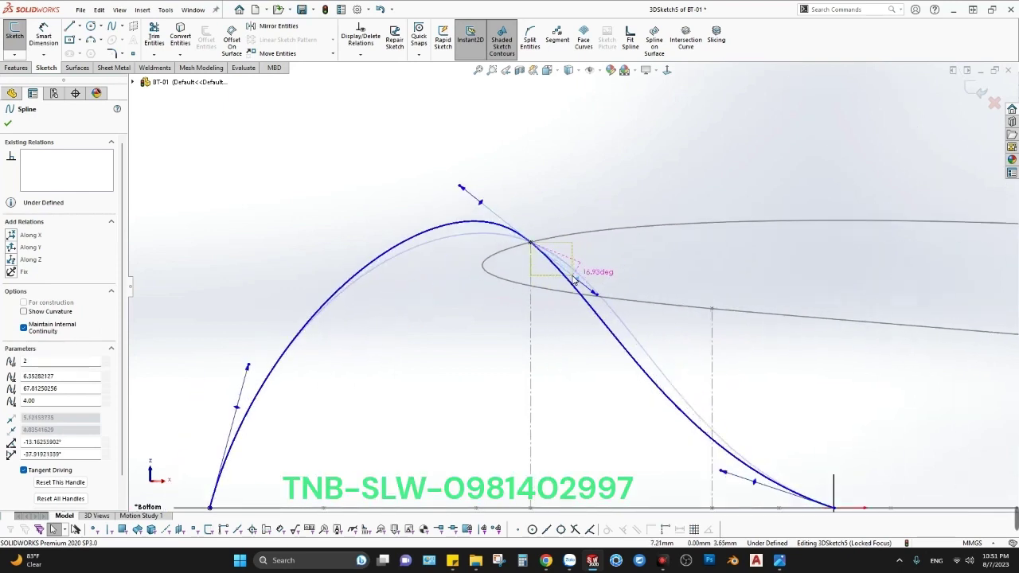
pyautogui.moveTo(460, 193); pyautogui.dragTo(478, 204)
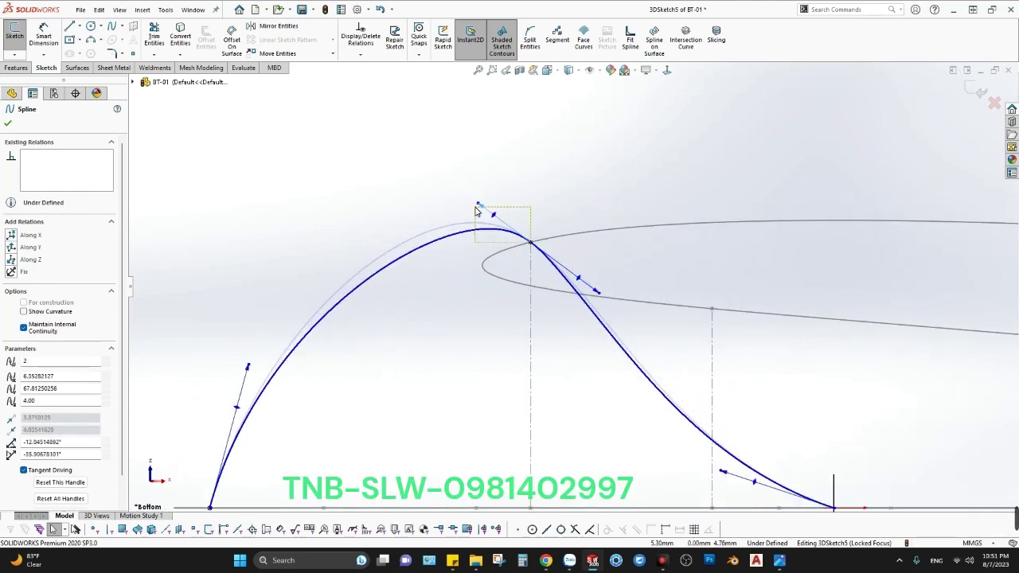
pyautogui.moveTo(238, 411); pyautogui.dragTo(213, 413)
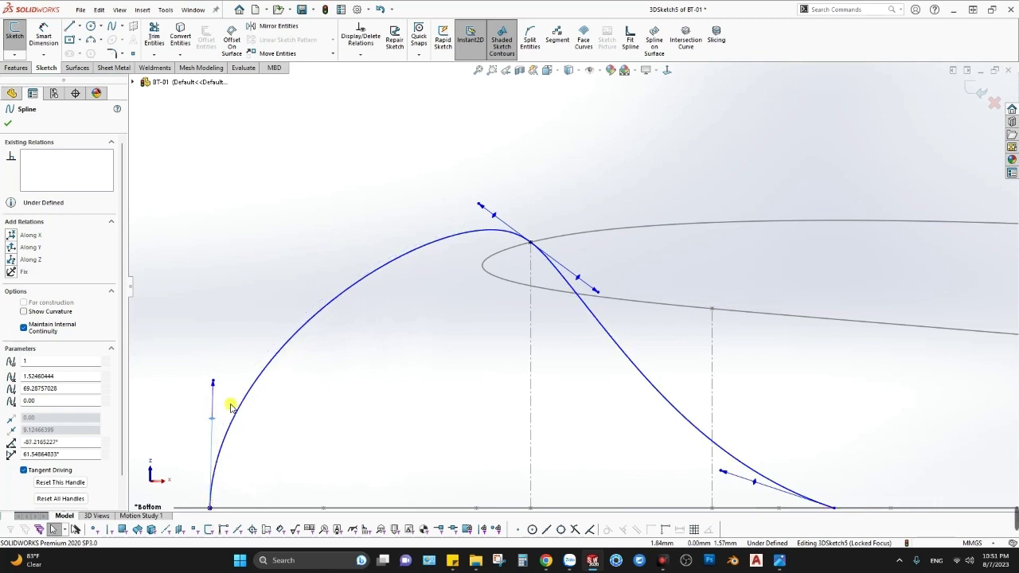
# Add an Along Z relation to the spline point and retilt its upper and lower tangents.
pyautogui.click(12, 261)
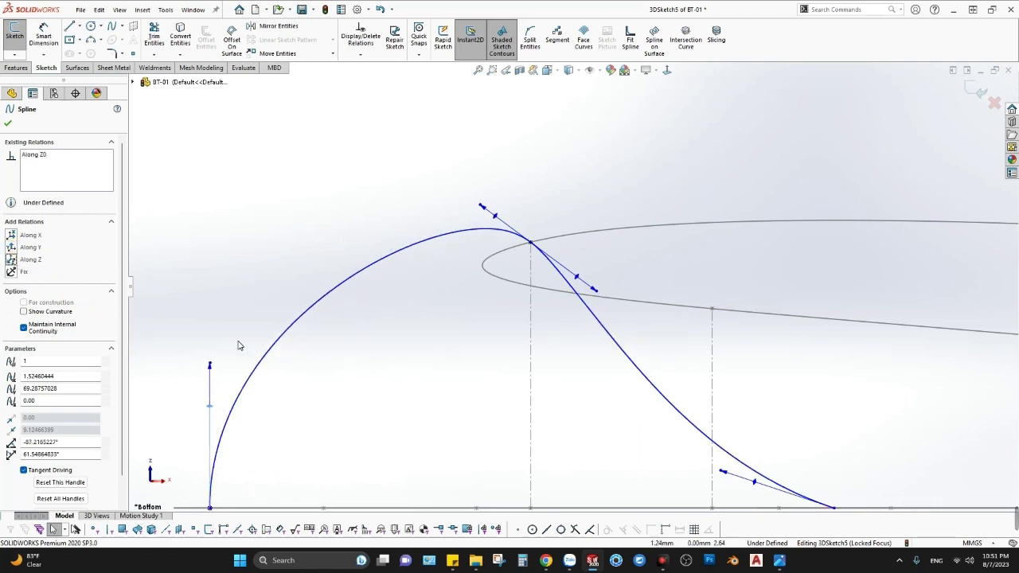
pyautogui.scroll(3, 405, 361)
pyautogui.press('Escape')
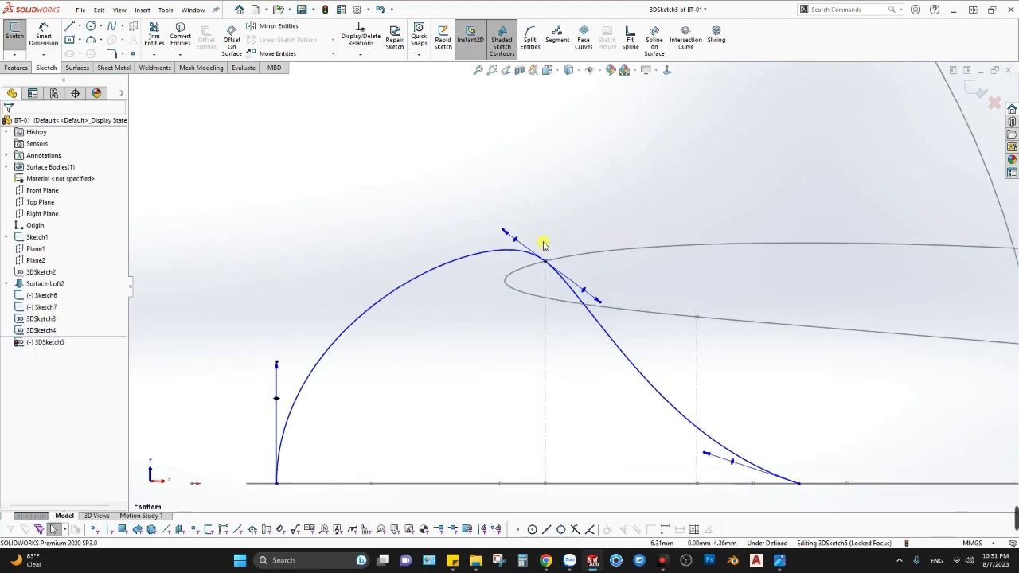
pyautogui.moveTo(664, 409); pyautogui.dragTo(612, 425)
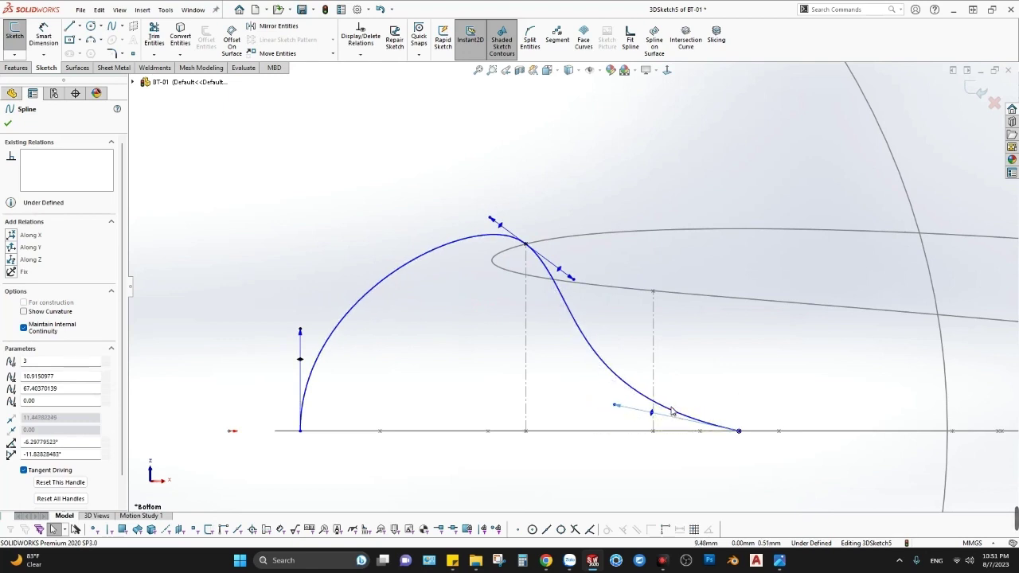
pyautogui.moveTo(652, 415); pyautogui.dragTo(647, 411)
# Raise the spline's peak slightly.
pyautogui.scroll(-2, 548, 261)
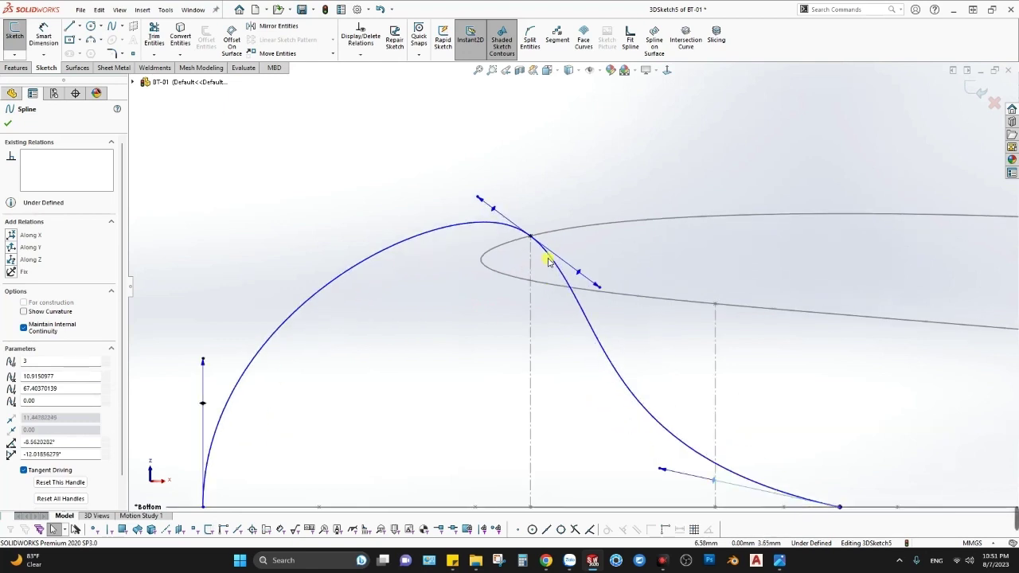
pyautogui.scroll(2, 565, 282)
pyautogui.scroll(1, 568, 268)
pyautogui.scroll(-4, 587, 308)
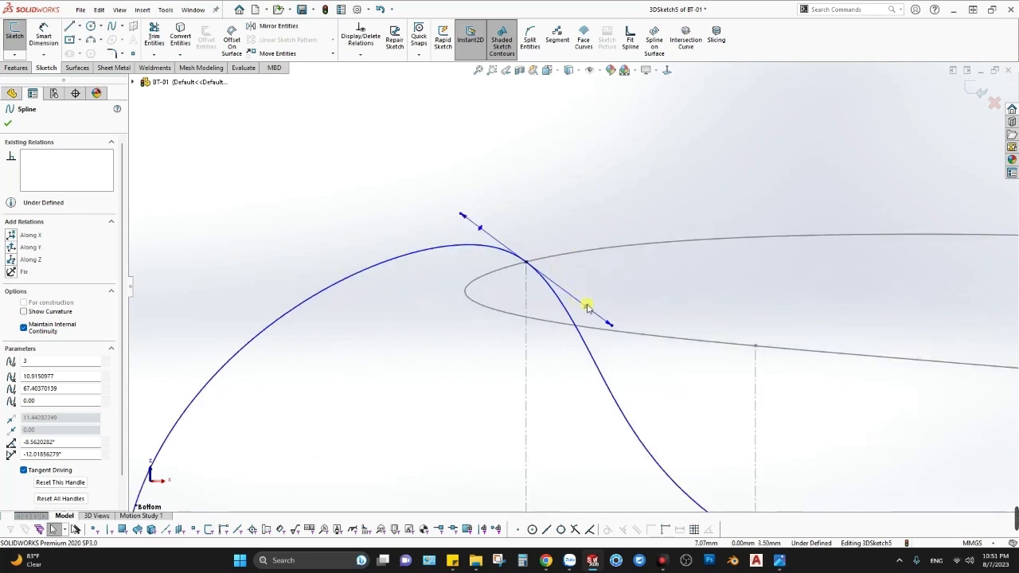
pyautogui.scroll(2, 465, 255)
pyautogui.scroll(1, 478, 250)
pyautogui.scroll(-2, 518, 266)
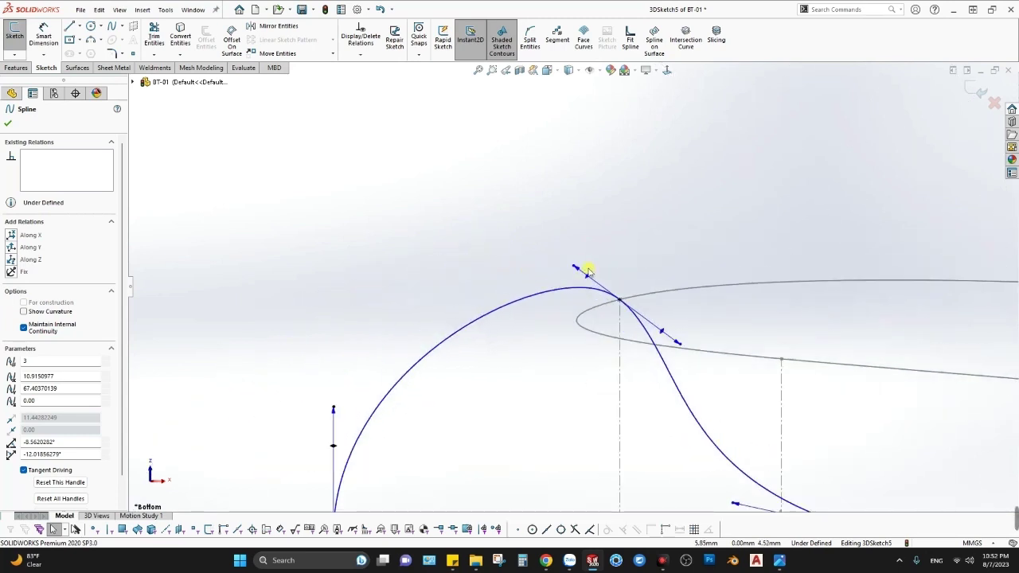
pyautogui.moveTo(579, 270); pyautogui.dragTo(574, 267)
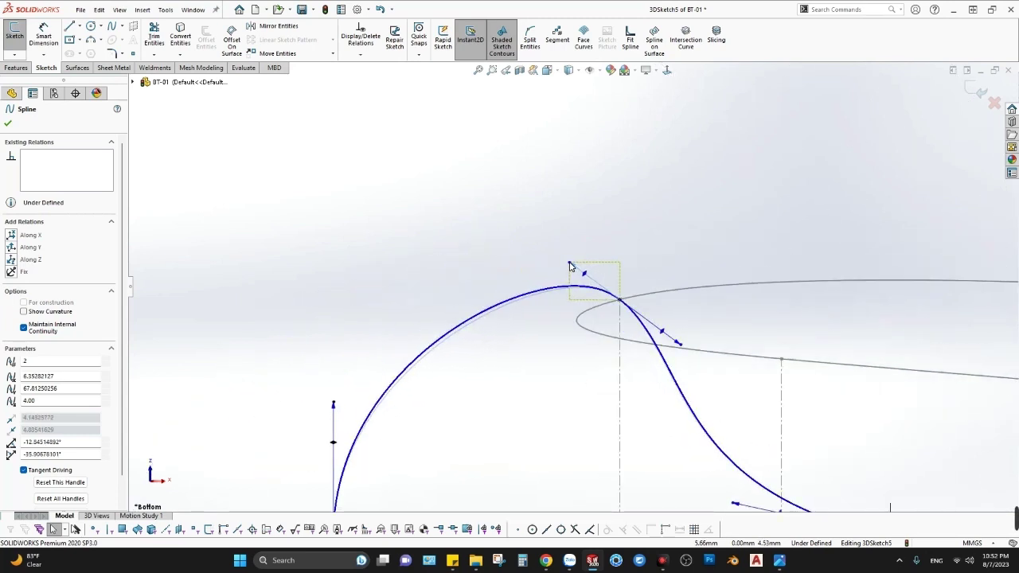
# Zoom around to check the reshaped spline, then exit 3DSketch5.
pyautogui.scroll(3, 672, 334)
pyautogui.scroll(2, 664, 382)
pyautogui.scroll(1, 682, 308)
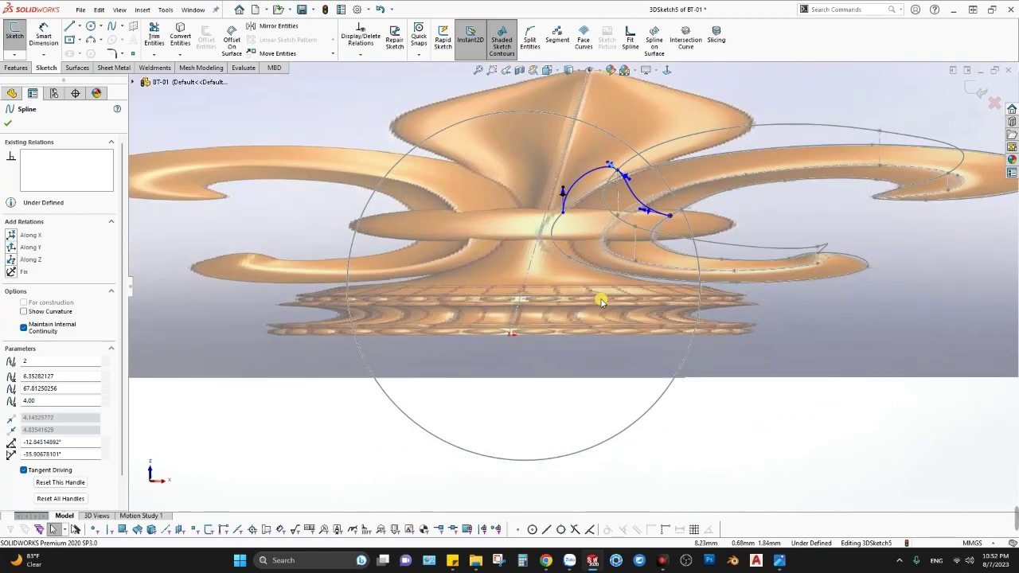
pyautogui.scroll(1, 598, 295)
pyautogui.scroll(-1, 614, 141)
pyautogui.scroll(-3, 621, 151)
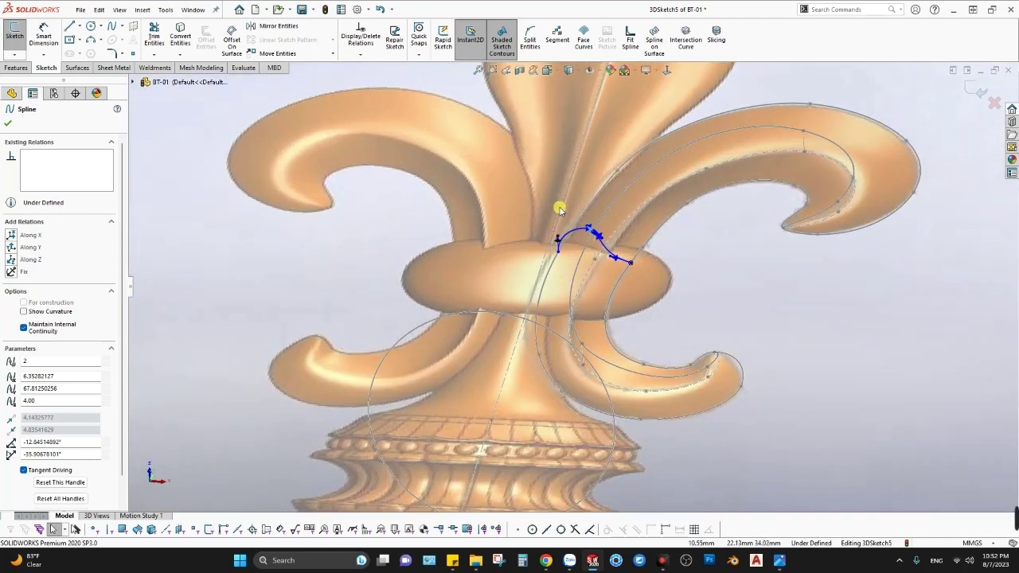
pyautogui.scroll(-2, 573, 239)
pyautogui.scroll(1, 585, 276)
pyautogui.scroll(-2, 557, 287)
pyautogui.scroll(2, 581, 299)
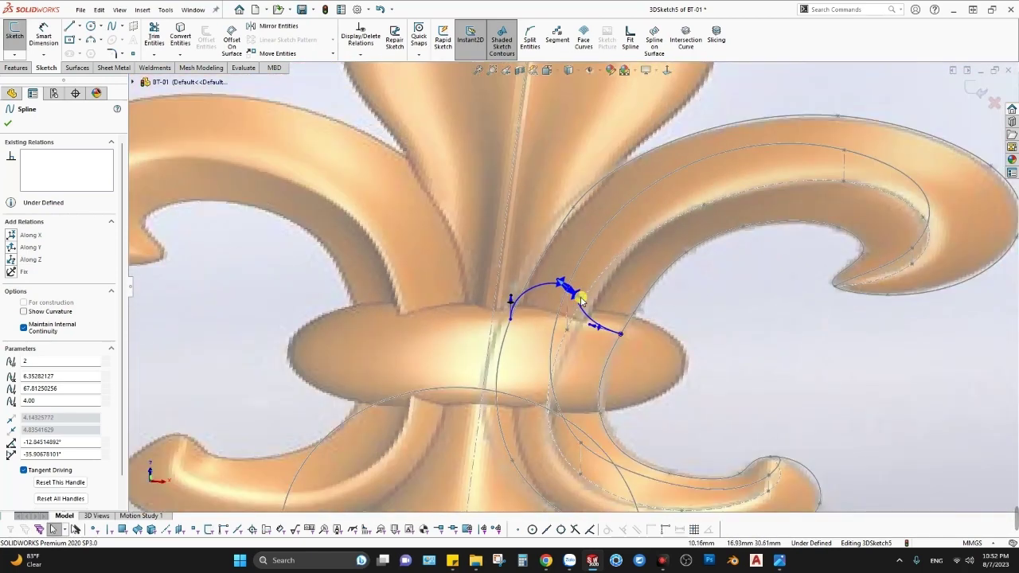
pyautogui.scroll(-2, 624, 308)
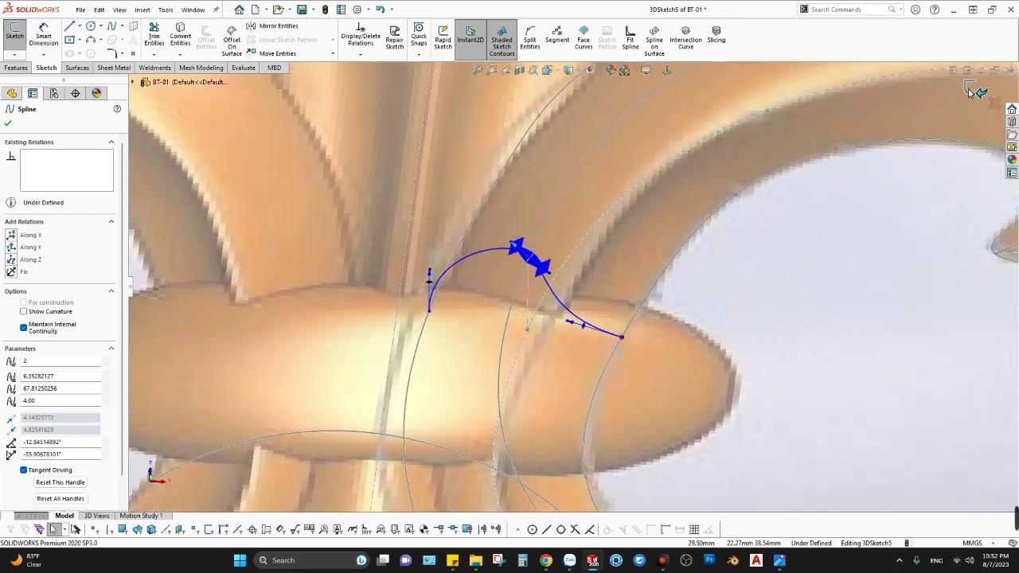
pyautogui.click(973, 90)
pyautogui.scroll(3, 805, 262)
pyautogui.scroll(3, 753, 257)
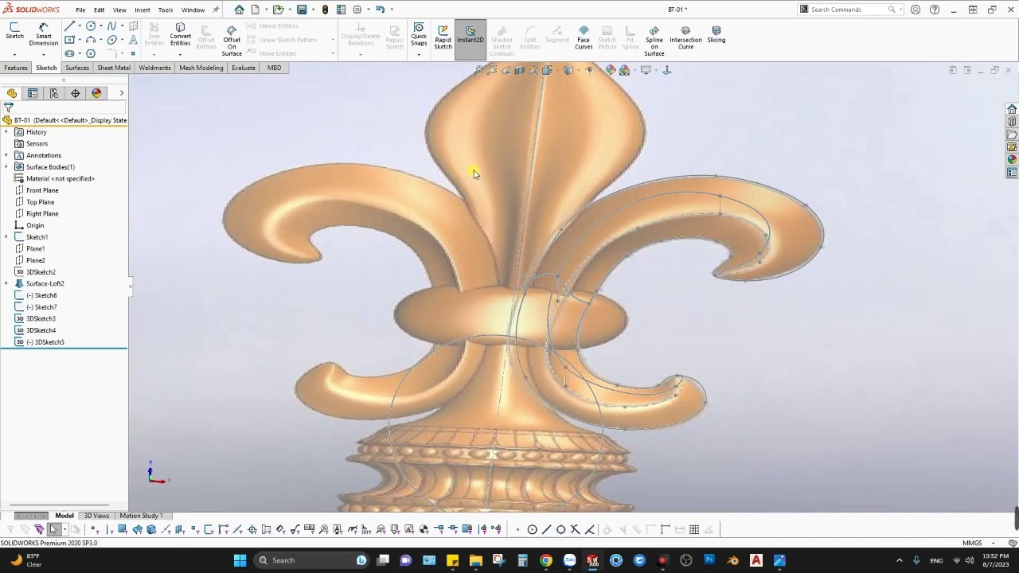
# Start a Boundary Surface from the Surfaces tools and clear the initial Direction 1 selection.
pyautogui.click(83, 69)
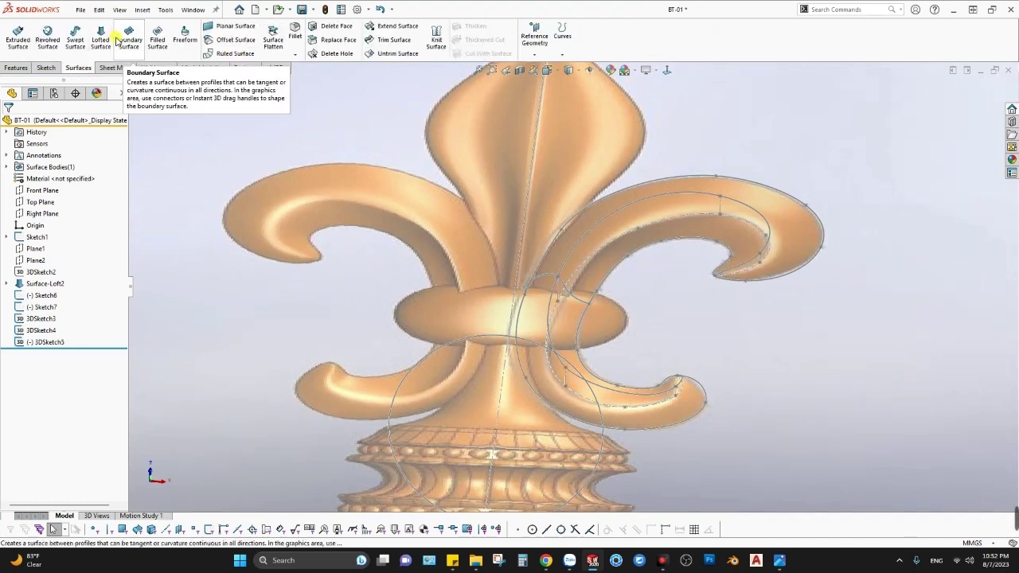
pyautogui.click(119, 40)
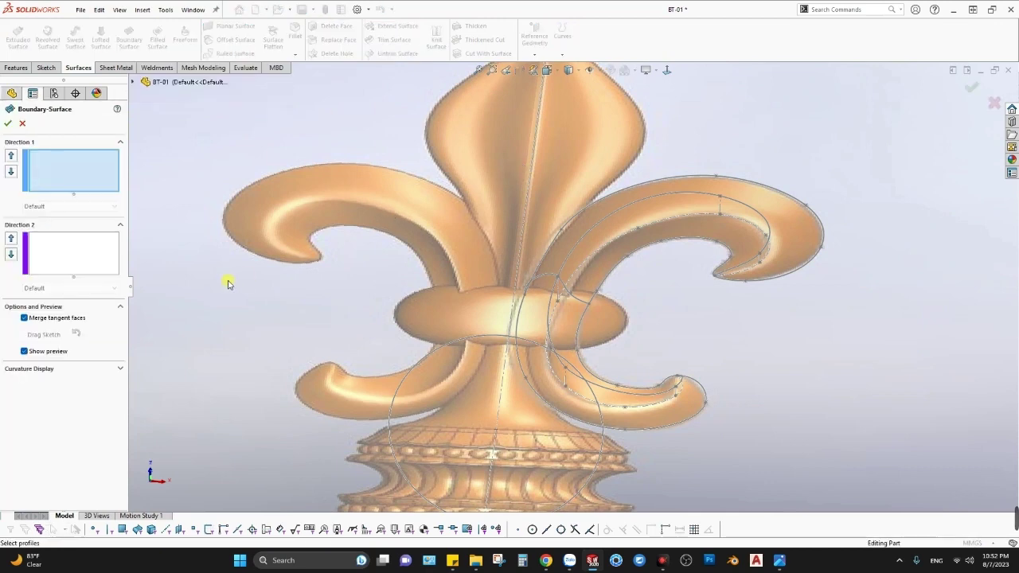
pyautogui.click(577, 212)
pyautogui.rightClick(73, 166)
pyautogui.click(103, 181)
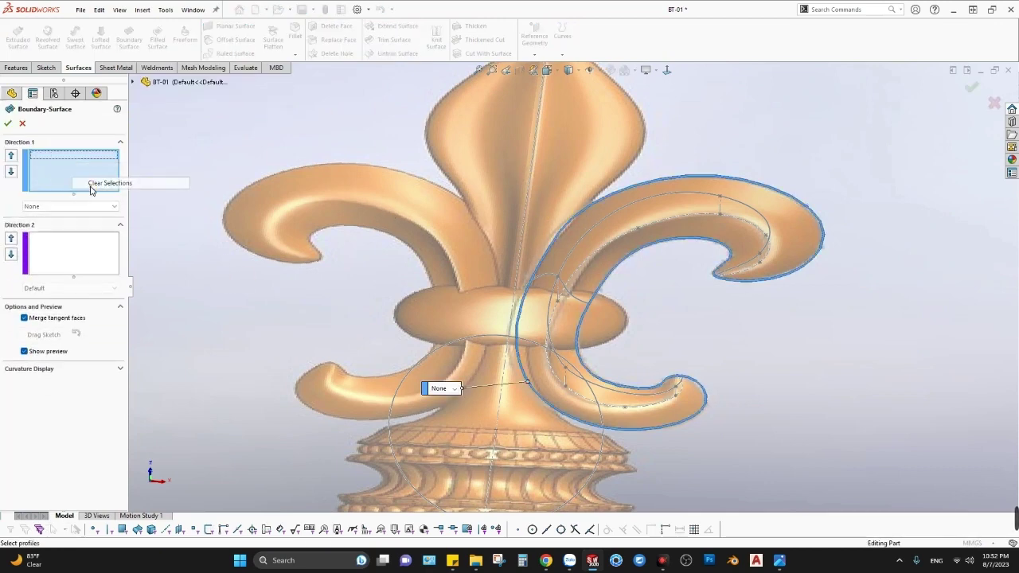
# Add the right petal's outer outline and a second petal curve as Direction 1 groups.
pyautogui.rightClick(67, 165)
pyautogui.click(99, 198)
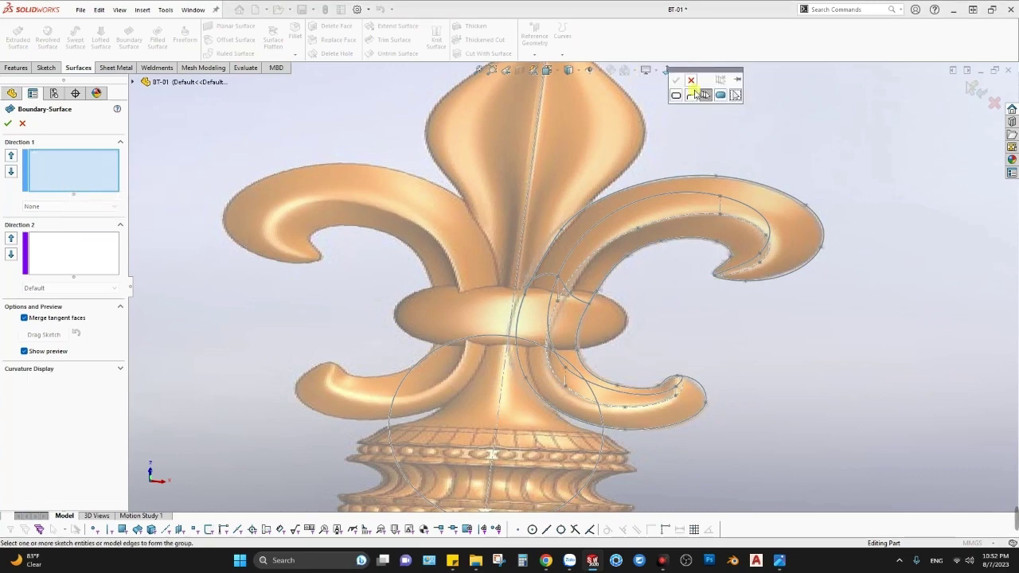
pyautogui.click(617, 195)
pyautogui.click(676, 81)
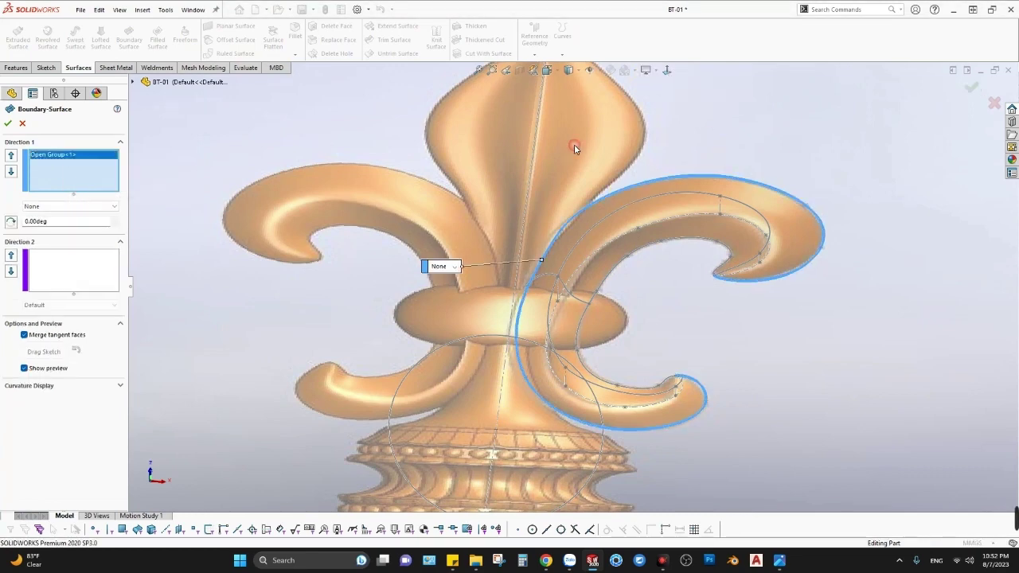
pyautogui.rightClick(46, 175)
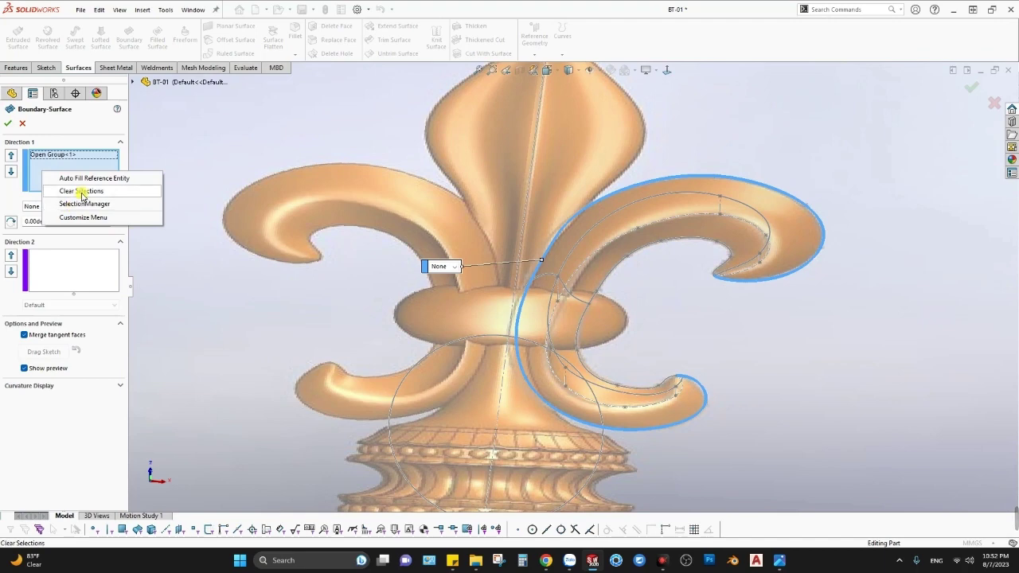
pyautogui.click(77, 205)
pyautogui.click(614, 213)
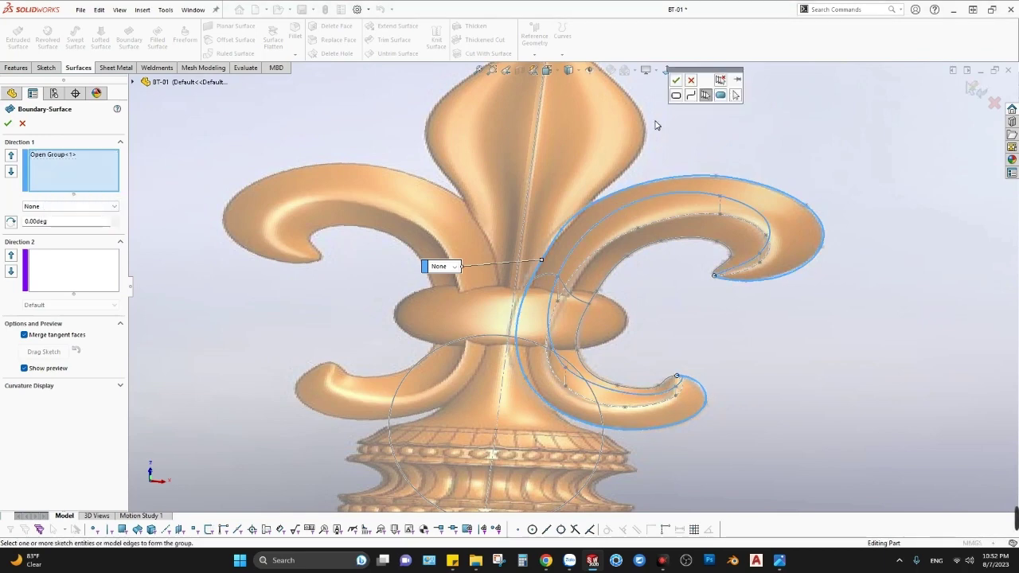
pyautogui.click(679, 83)
# Add the petal's inner curve as a third Direction 1 group and the arched spline as Direction 2.
pyautogui.rightClick(61, 183)
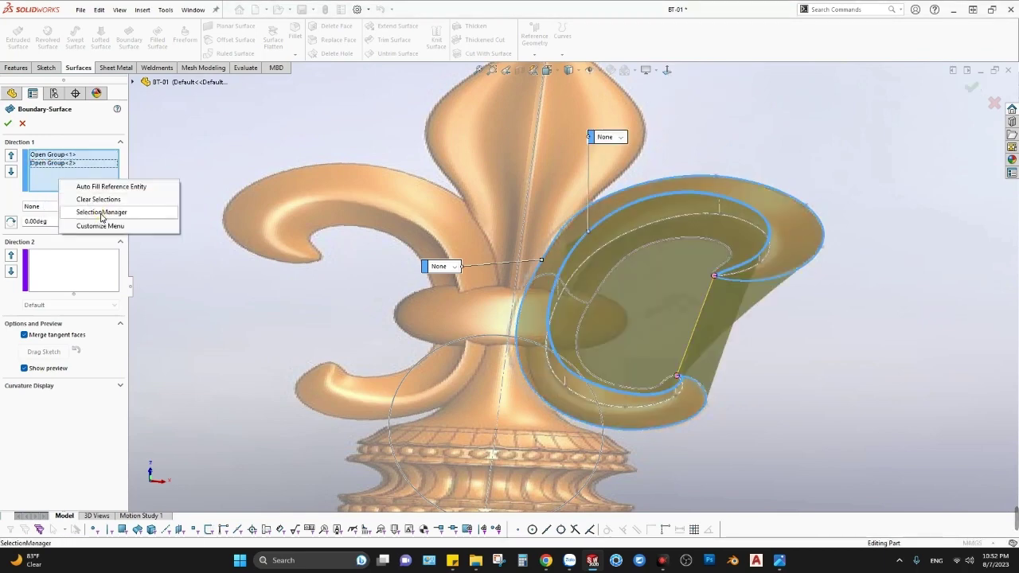
pyautogui.click(93, 213)
pyautogui.click(620, 262)
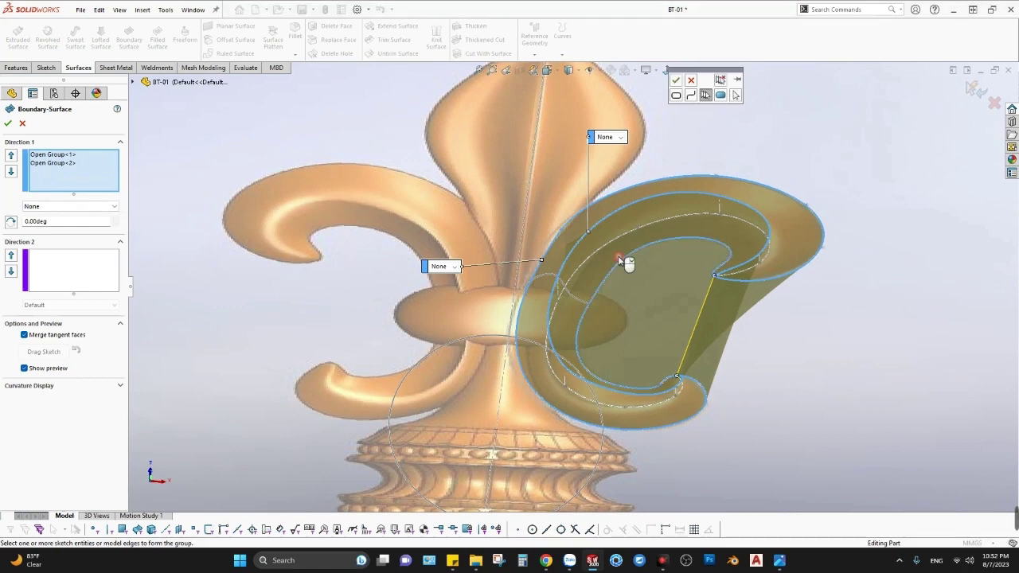
pyautogui.click(673, 82)
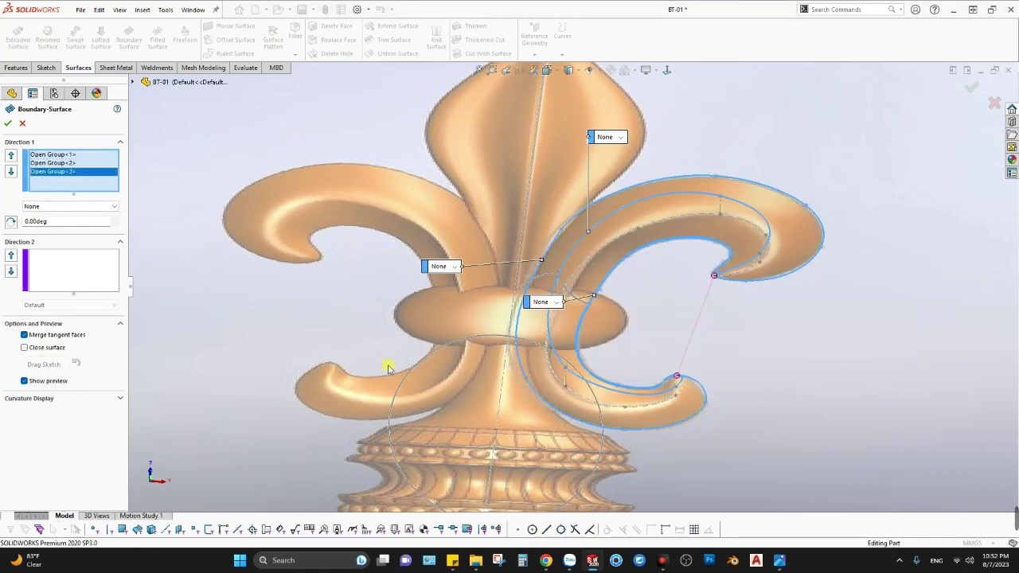
pyautogui.rightClick(42, 272)
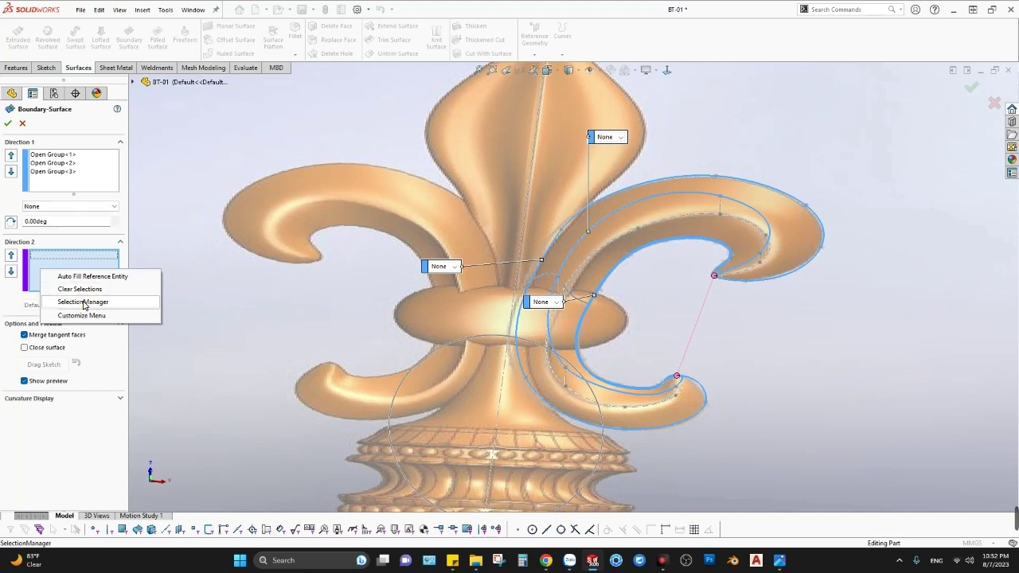
pyautogui.click(84, 302)
pyautogui.click(568, 284)
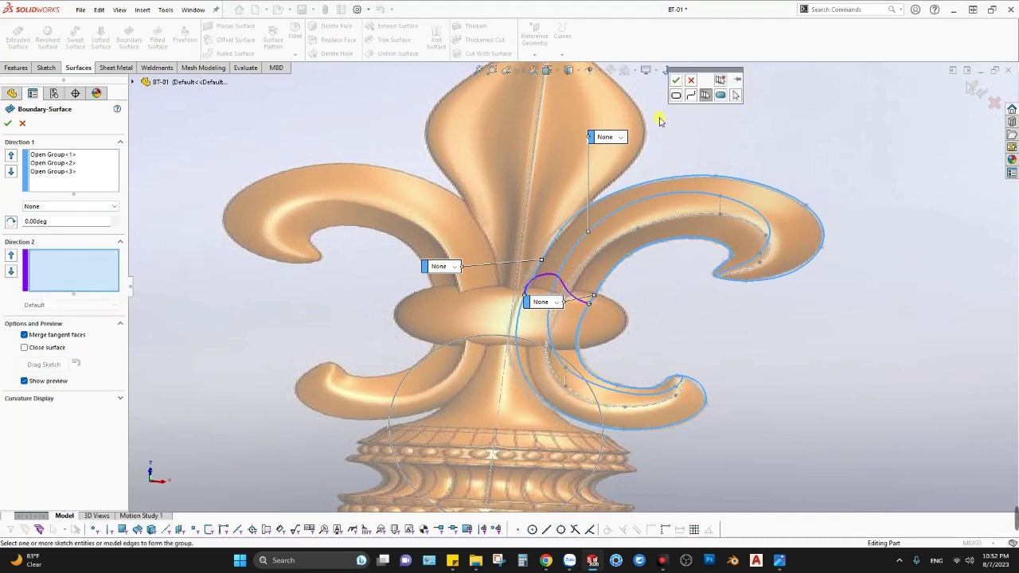
pyautogui.click(675, 80)
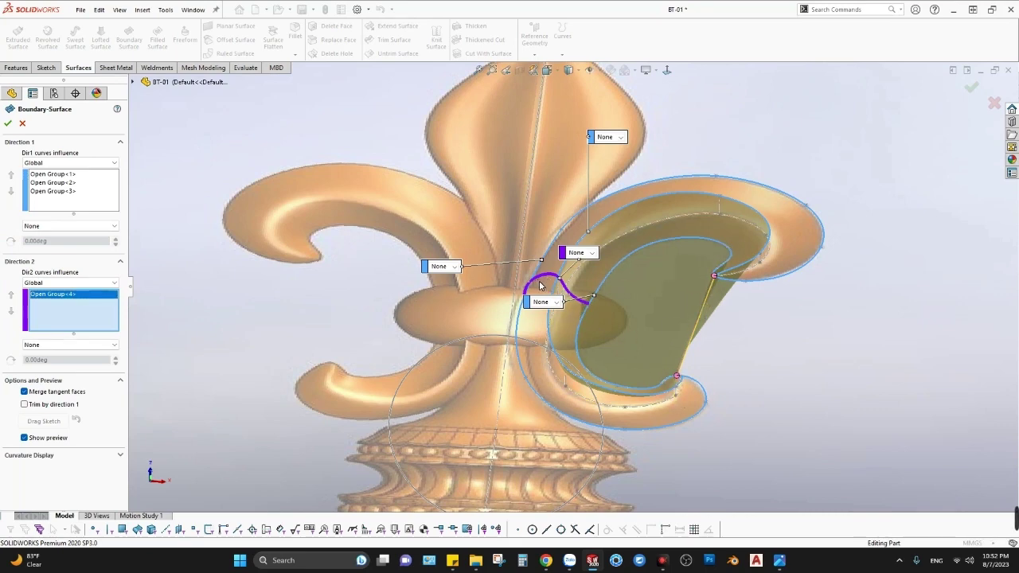
# Zoom, orbit and pan to inspect the boundary surface preview across the petal.
pyautogui.scroll(-2, 708, 271)
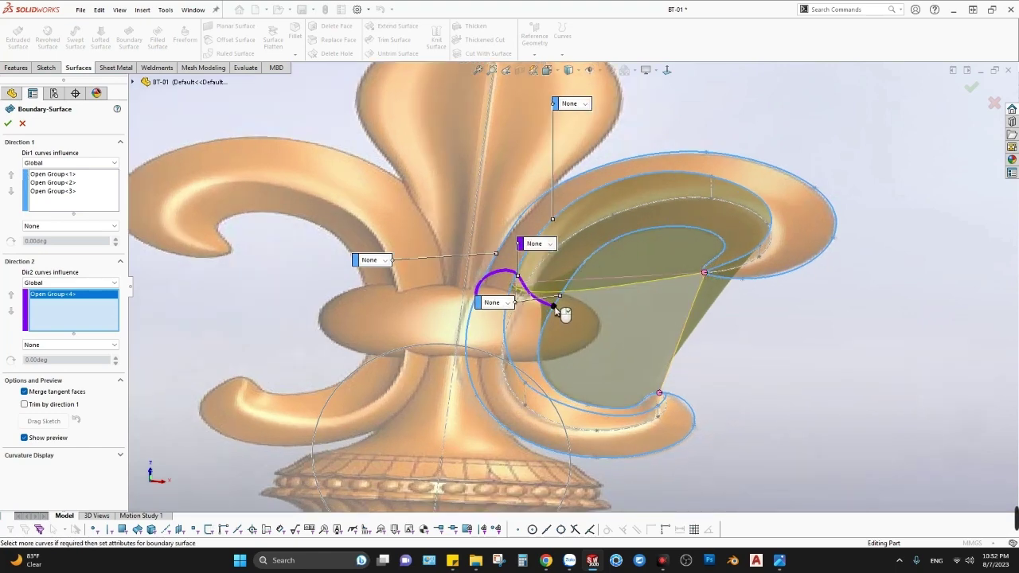
pyautogui.moveTo(563, 313); pyautogui.dragTo(506, 320, button='middle')
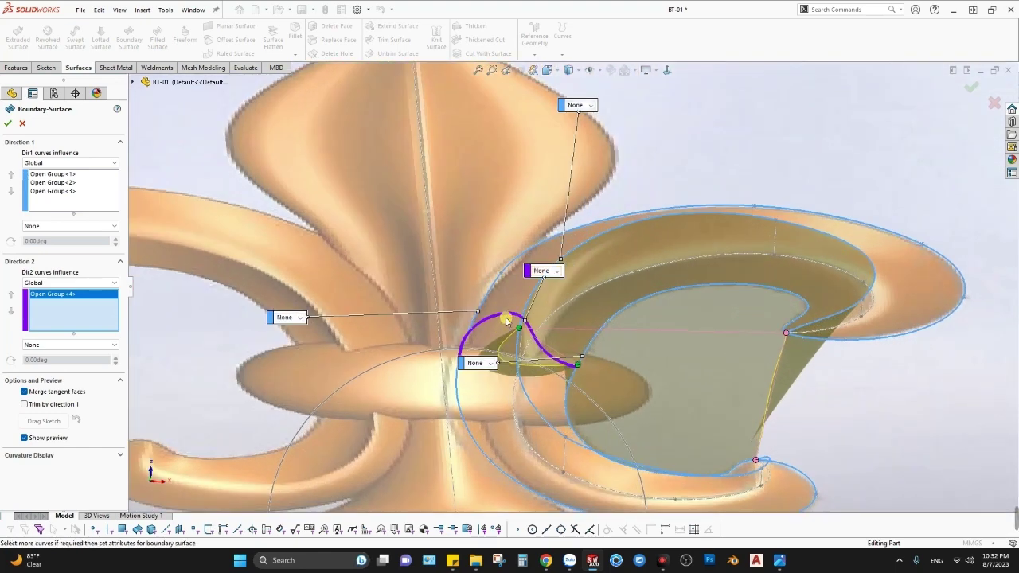
pyautogui.moveTo(649, 382); pyautogui.dragTo(736, 460, button='middle')
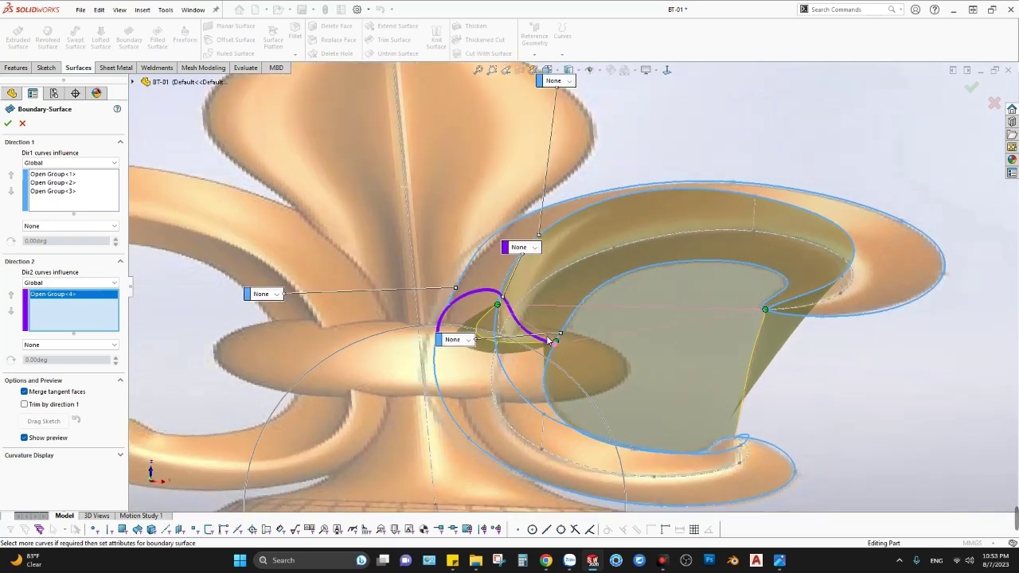
# Cancel the boundary surface without creating it.
pyautogui.press('Escape')
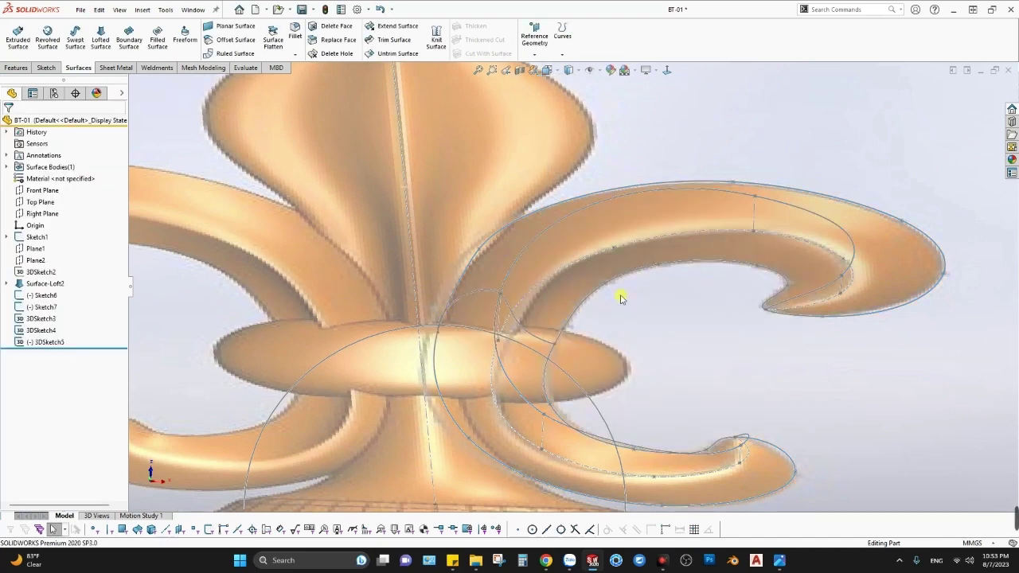
pyautogui.scroll(3, 701, 294)
pyautogui.scroll(-1, 700, 295)
pyautogui.scroll(-1, 712, 411)
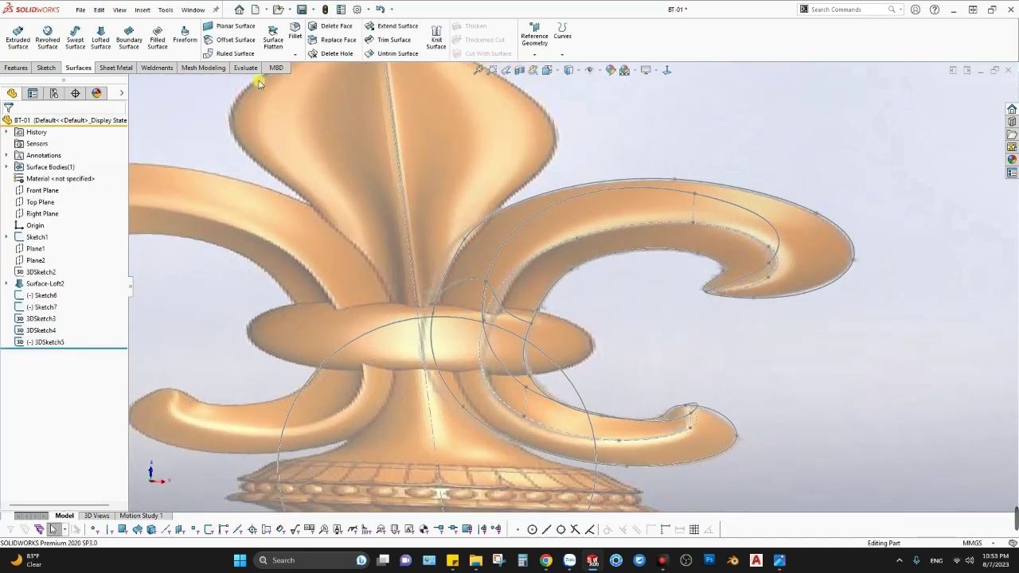
# Start a lofted surface, clear its profiles and add the curl's edge loop as the first profile group.
pyautogui.click(100, 39)
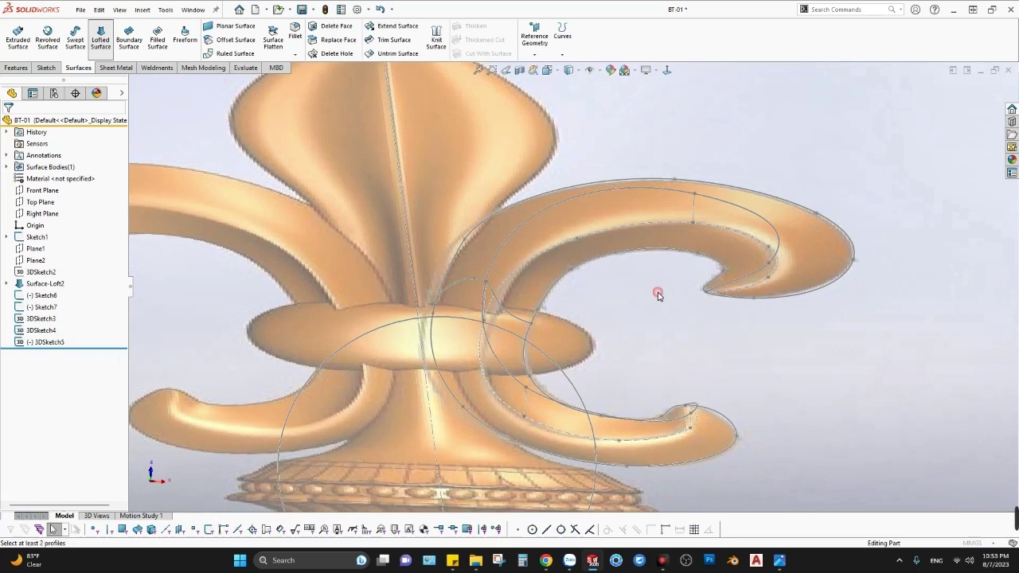
pyautogui.click(458, 247)
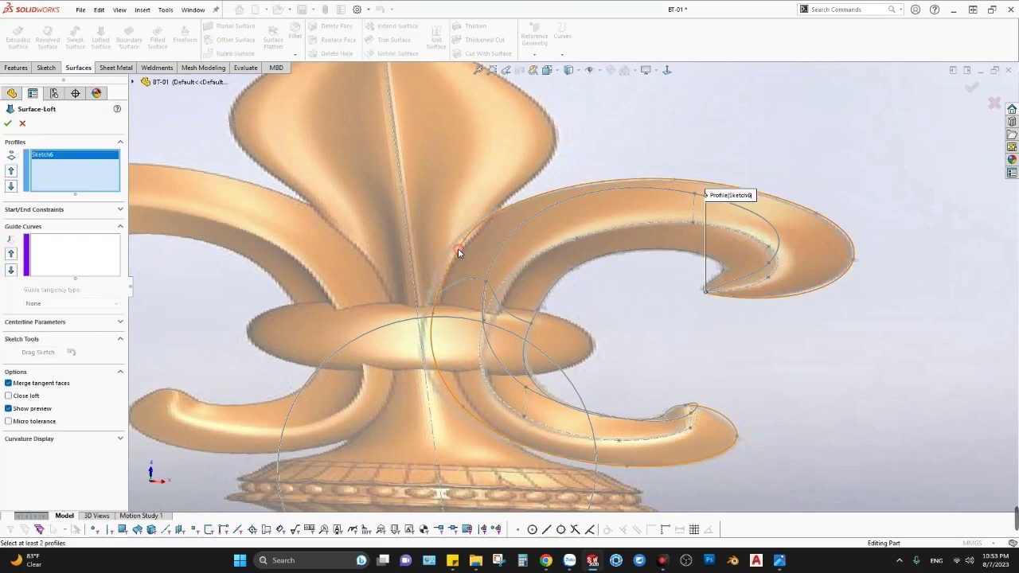
pyautogui.rightClick(68, 167)
pyautogui.click(80, 172)
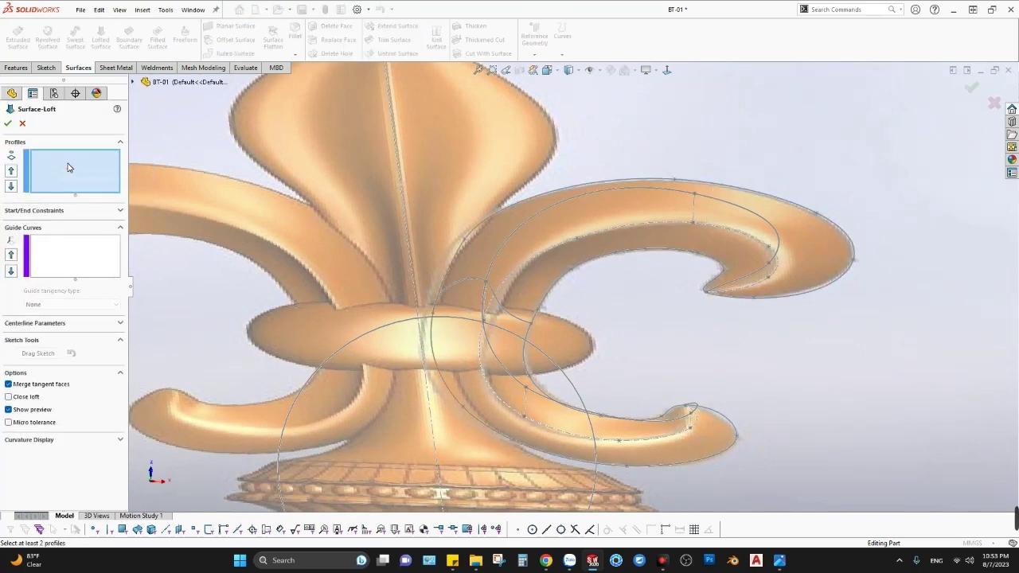
pyautogui.rightClick(67, 167)
pyautogui.click(111, 185)
pyautogui.click(456, 253)
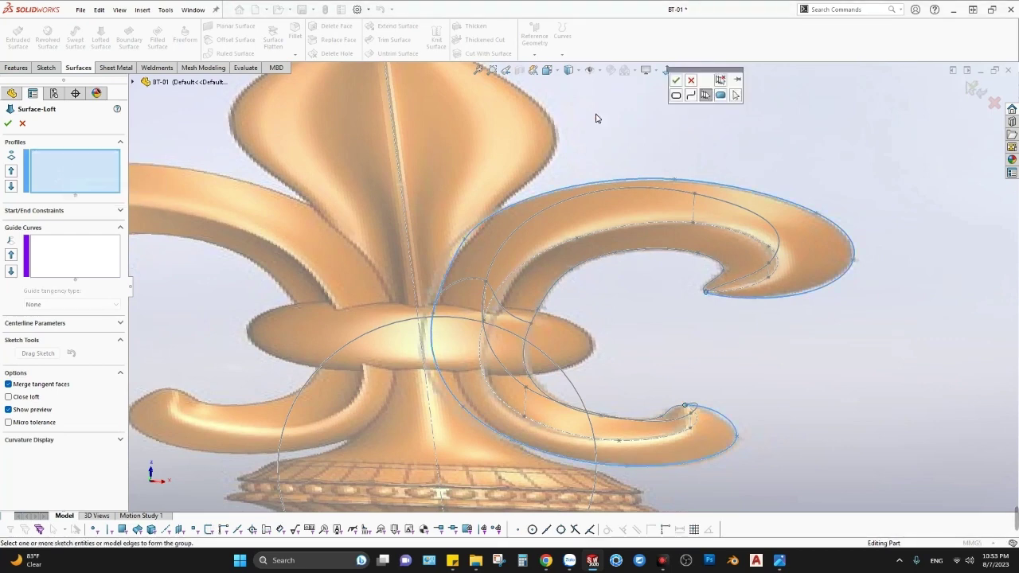
pyautogui.click(676, 80)
# Add the inner curl edge and the outer curve edge as the second and third profile groups.
pyautogui.rightClick(47, 182)
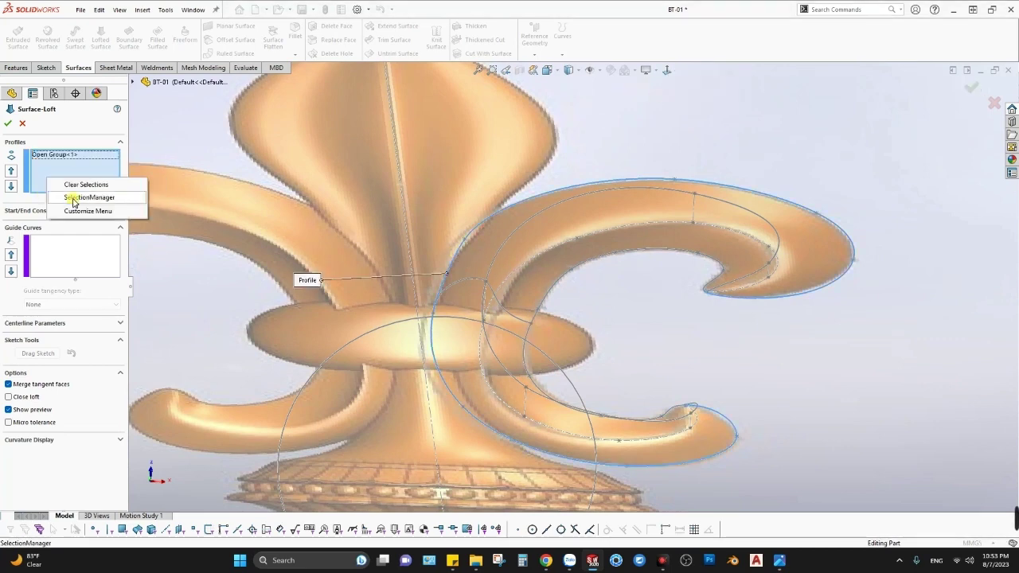
pyautogui.click(80, 196)
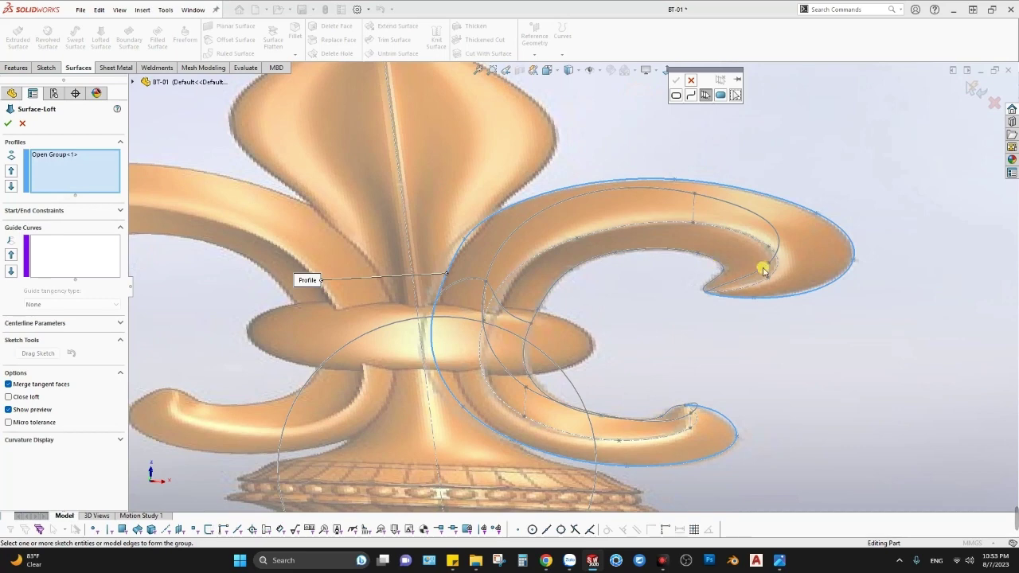
pyautogui.click(743, 284)
pyautogui.click(676, 81)
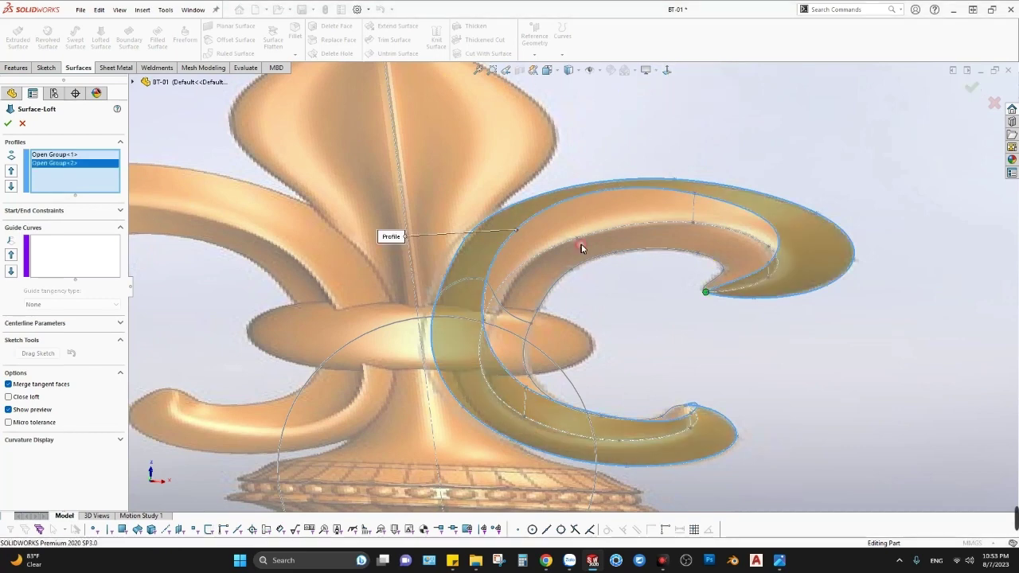
pyautogui.rightClick(53, 183)
pyautogui.click(84, 198)
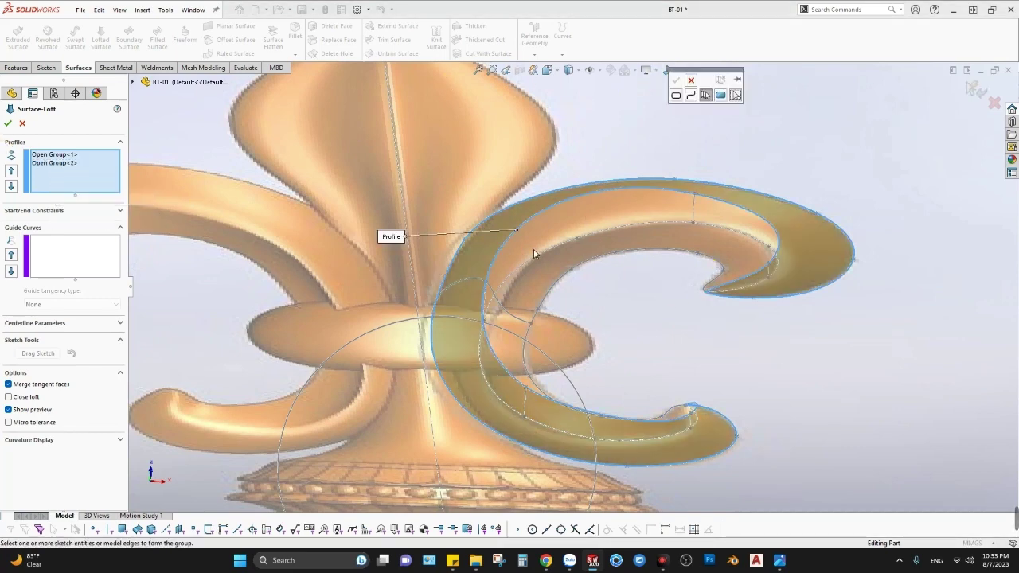
pyautogui.click(641, 184)
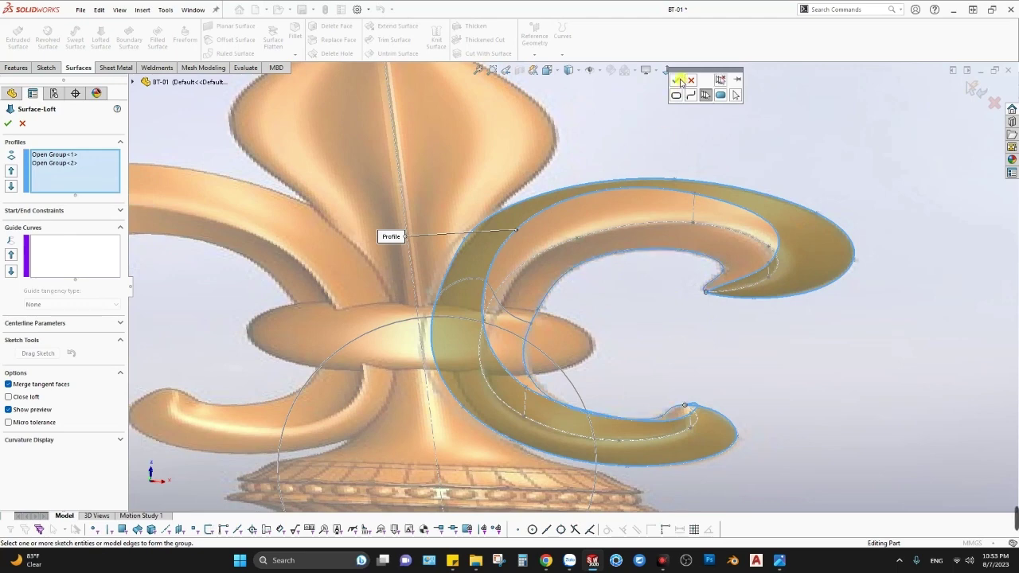
pyautogui.click(678, 81)
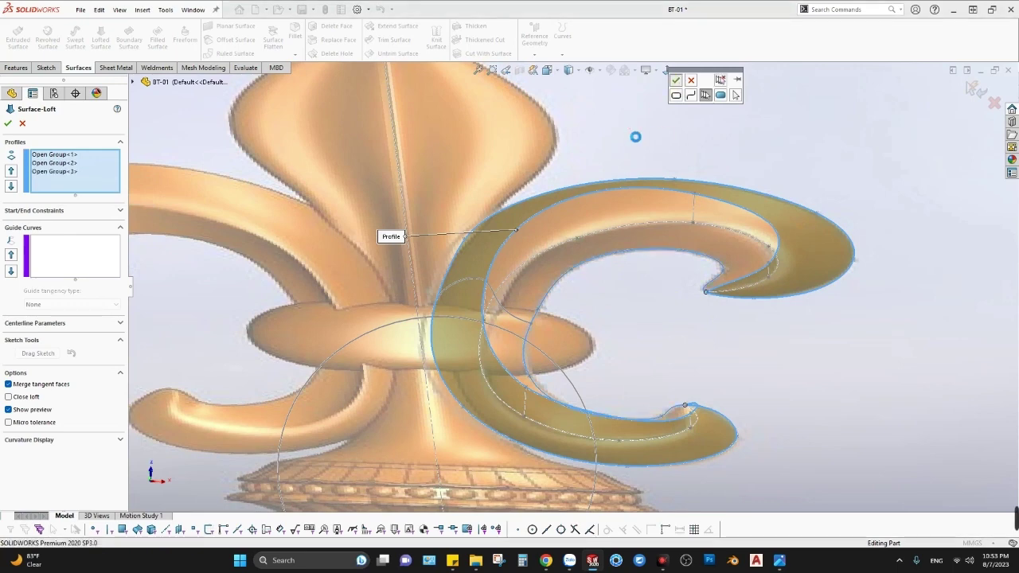
# Add the curve crossing the profiles as the loft's guide curve and check the preview.
pyautogui.rightClick(53, 261)
pyautogui.click(90, 278)
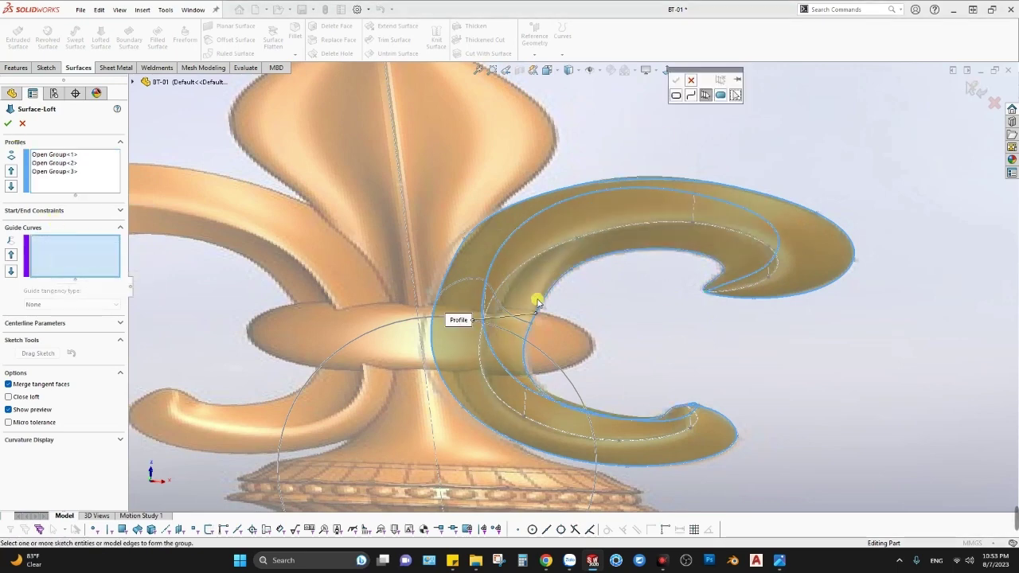
pyautogui.click(466, 285)
pyautogui.click(675, 80)
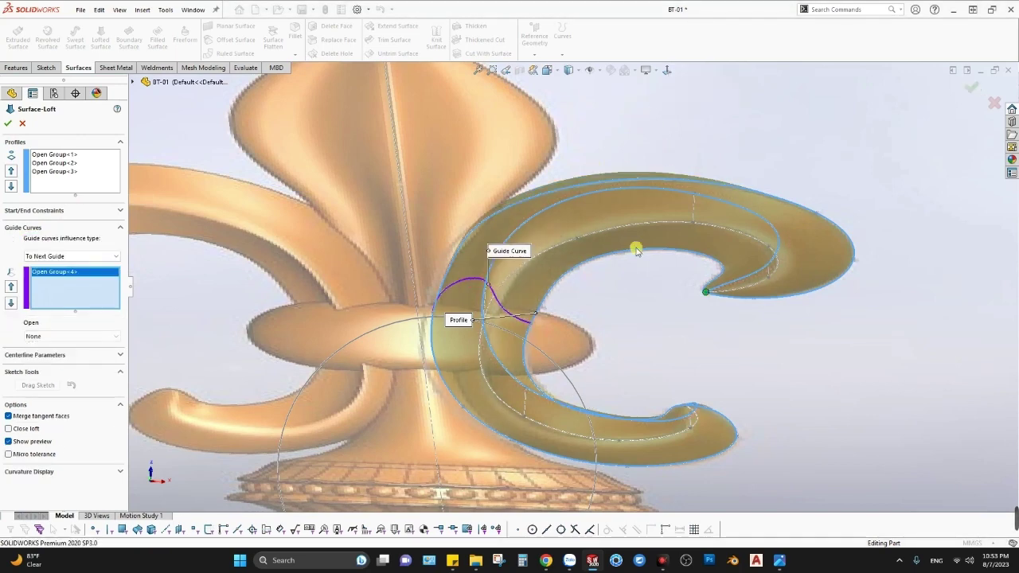
pyautogui.moveTo(627, 266)
pyautogui.mouseDown(button='middle')
pyautogui.moveTo(448, 228)
pyautogui.moveTo(394, 200)
pyautogui.moveTo(433, 220)
pyautogui.moveTo(421, 220)
pyautogui.moveTo(623, 262)
pyautogui.moveTo(623, 230)
pyautogui.moveTo(635, 230)
pyautogui.moveTo(543, 287)
pyautogui.moveTo(549, 298)
pyautogui.moveTo(221, 288)
pyautogui.mouseUp(button='middle')
# Accept the loft as Surface-Loft3 and show only the new petal surface.
pyautogui.press('Return')
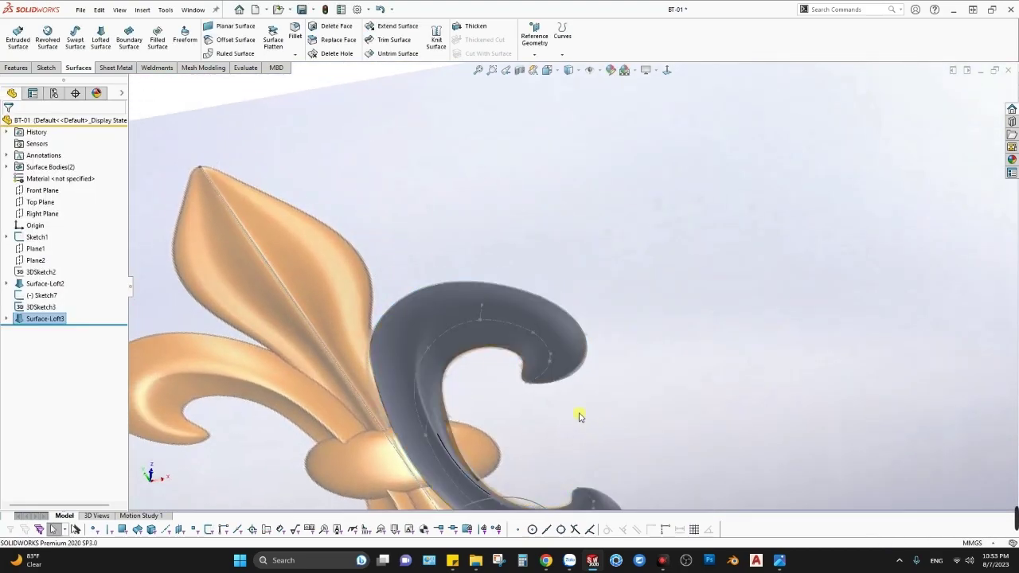
pyautogui.moveTo(581, 417)
pyautogui.mouseDown(button='middle')
pyautogui.moveTo(575, 334)
pyautogui.moveTo(549, 411)
pyautogui.moveTo(557, 383)
pyautogui.mouseUp(button='middle')
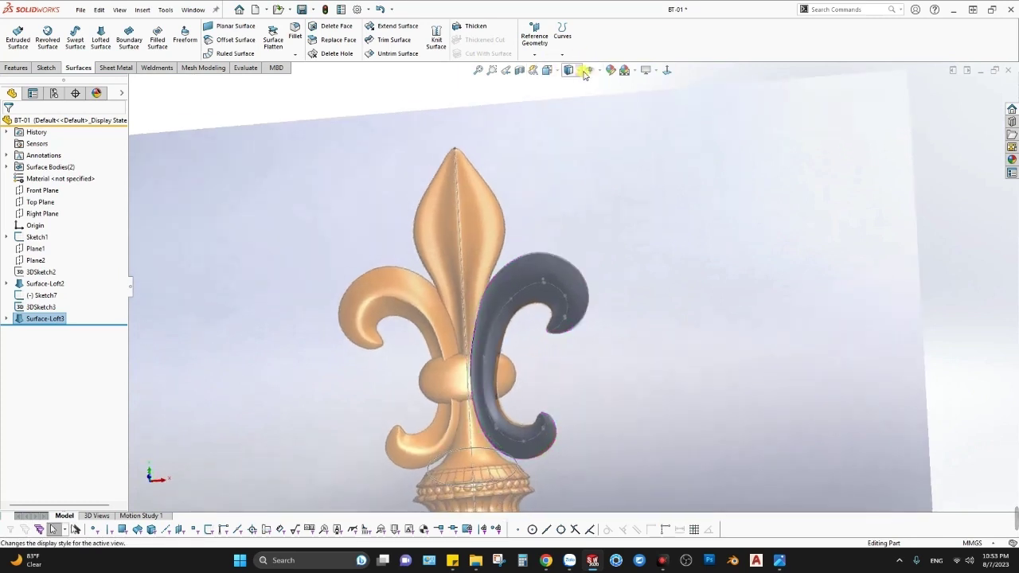
pyautogui.click(589, 70)
pyautogui.moveTo(541, 289)
pyautogui.mouseDown(button='middle')
pyautogui.moveTo(536, 337)
pyautogui.moveTo(542, 239)
pyautogui.moveTo(501, 257)
pyautogui.moveTo(524, 391)
pyautogui.moveTo(489, 390)
pyautogui.moveTo(563, 398)
pyautogui.moveTo(496, 244)
pyautogui.mouseUp(button='middle')
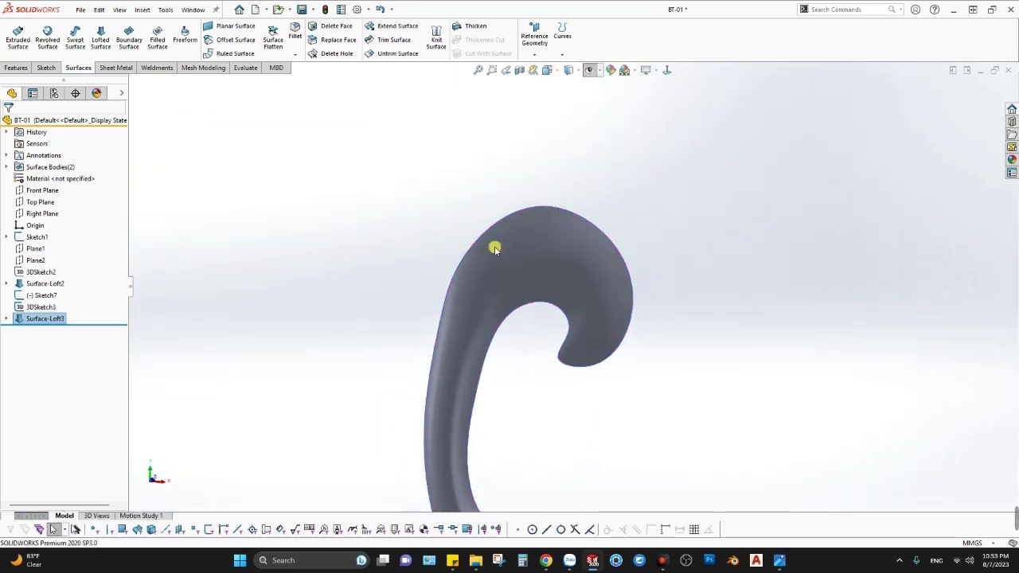
# View the petal from the front, zoomed in, and bring up Sketch6's options under Surface-Loft3.
pyautogui.press('space')
pyautogui.click(446, 325)
pyautogui.scroll(-3, 444, 351)
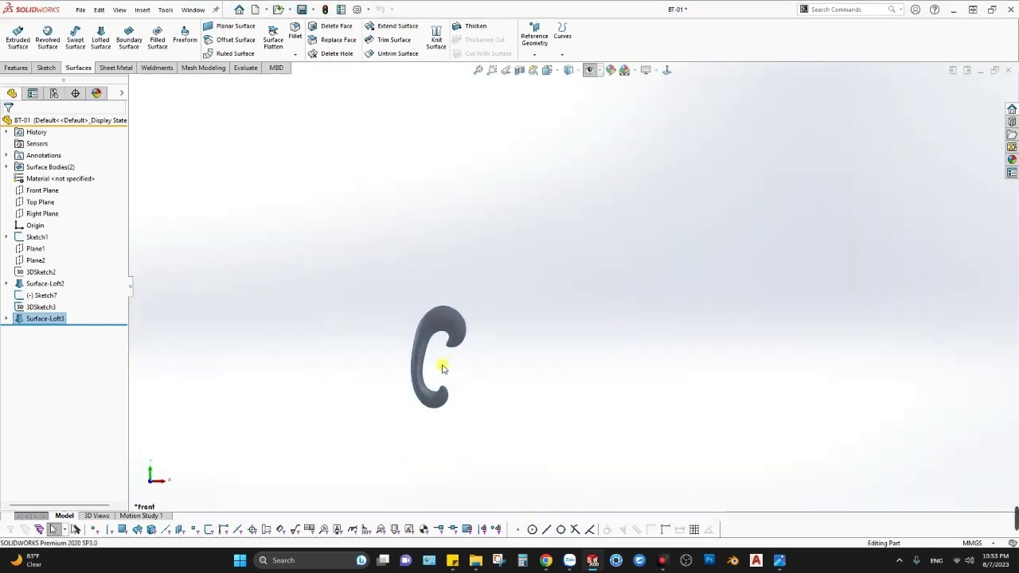
pyautogui.scroll(-3, 442, 318)
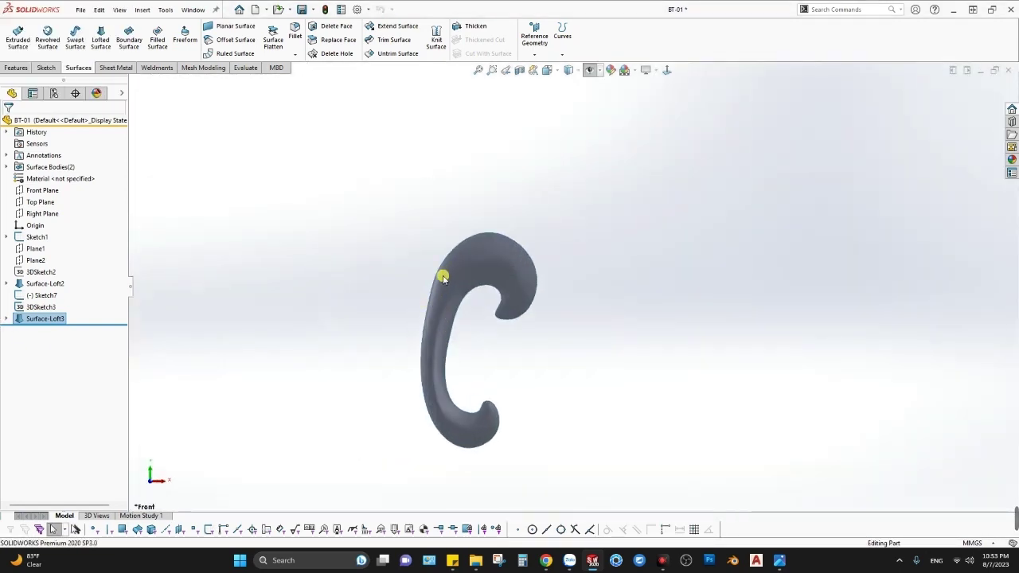
pyautogui.click(7, 319)
pyautogui.rightClick(50, 331)
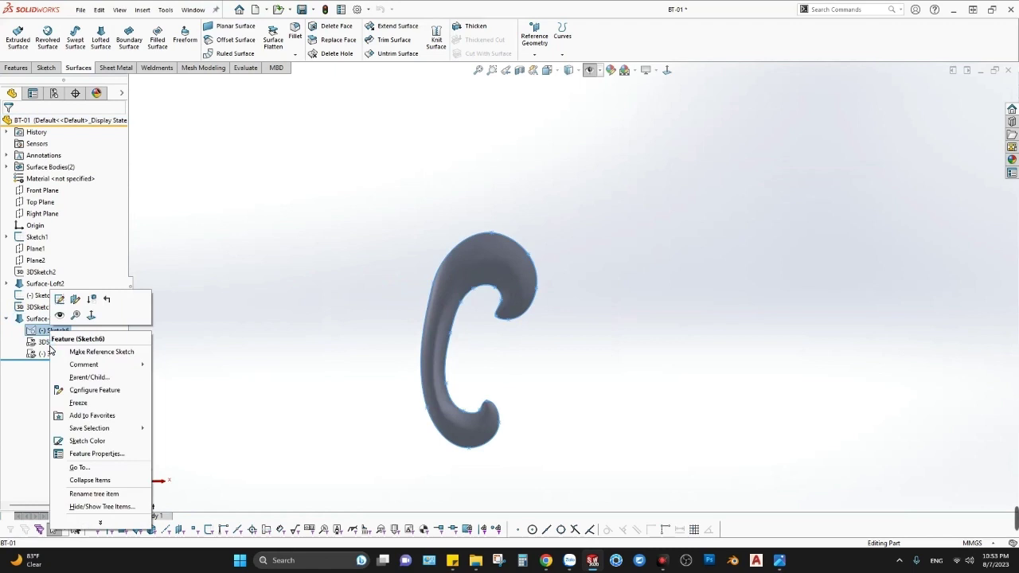
# Edit Sketch6 and adjust the profile spline's tangent handles along the petal's outer edge.
pyautogui.click(59, 299)
pyautogui.scroll(-2, 439, 296)
pyautogui.scroll(-2, 491, 303)
pyautogui.scroll(-2, 483, 303)
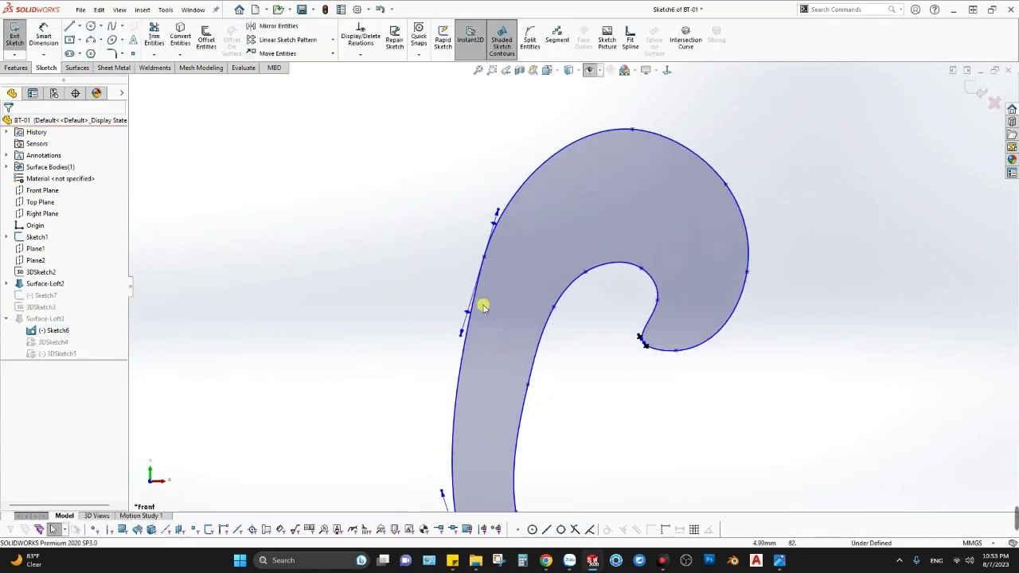
pyautogui.scroll(-2, 505, 239)
pyautogui.moveTo(500, 208); pyautogui.dragTo(508, 209)
pyautogui.scroll(3, 596, 314)
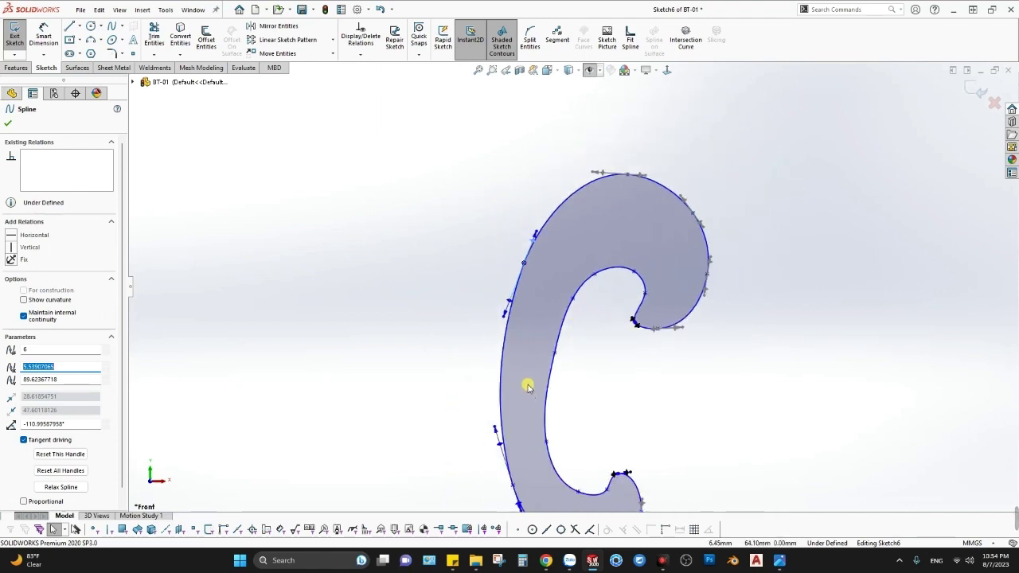
pyautogui.scroll(-2, 538, 291)
pyautogui.scroll(-3, 520, 296)
pyautogui.moveTo(495, 313); pyautogui.dragTo(502, 314)
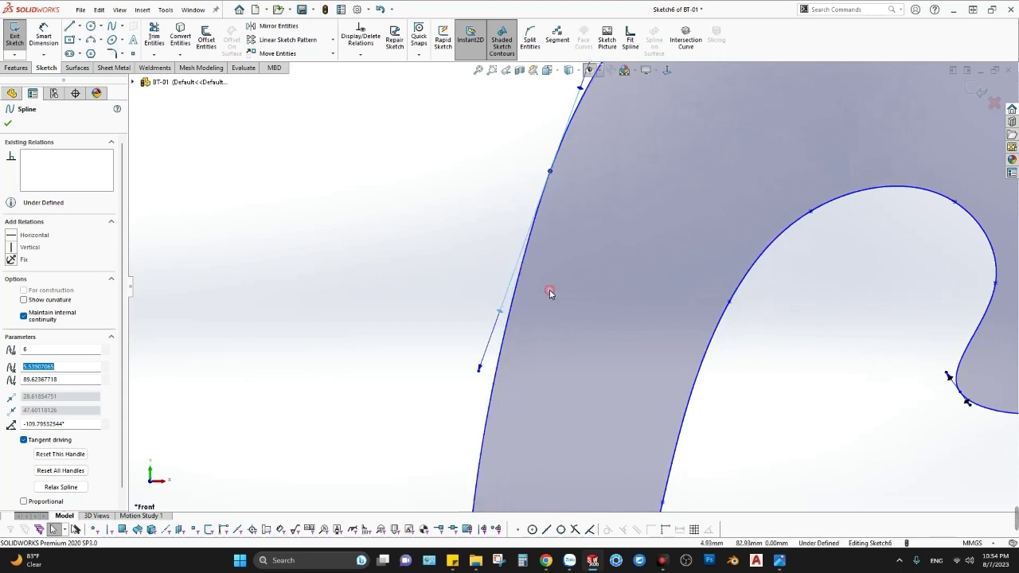
# Exit the sketch so Surface-Loft3 rebuilds with the reshaped outline.
pyautogui.scroll(3, 550, 290)
pyautogui.scroll(1, 551, 291)
pyautogui.click(980, 90)
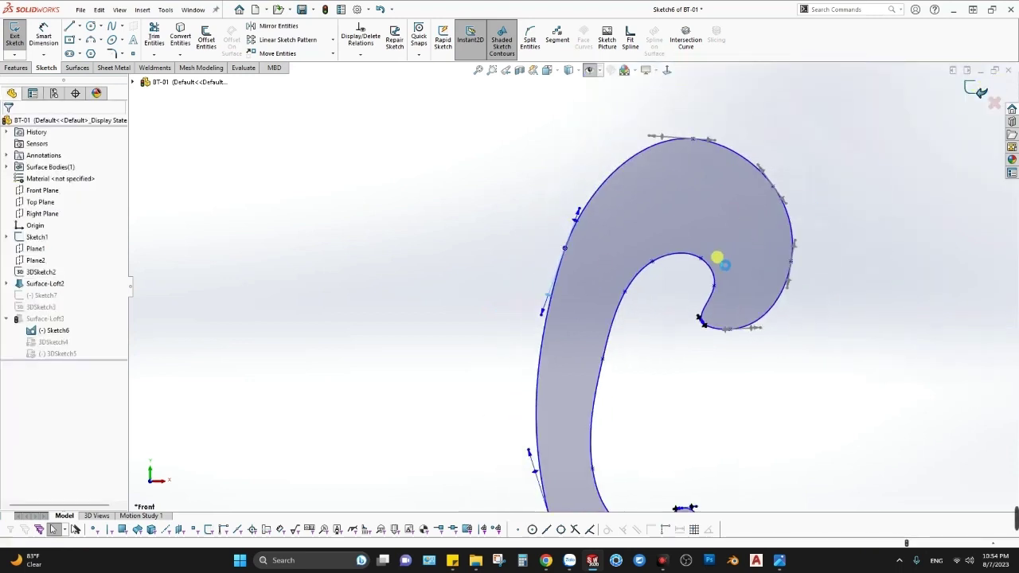
pyautogui.scroll(3, 690, 292)
pyautogui.scroll(-3, 613, 272)
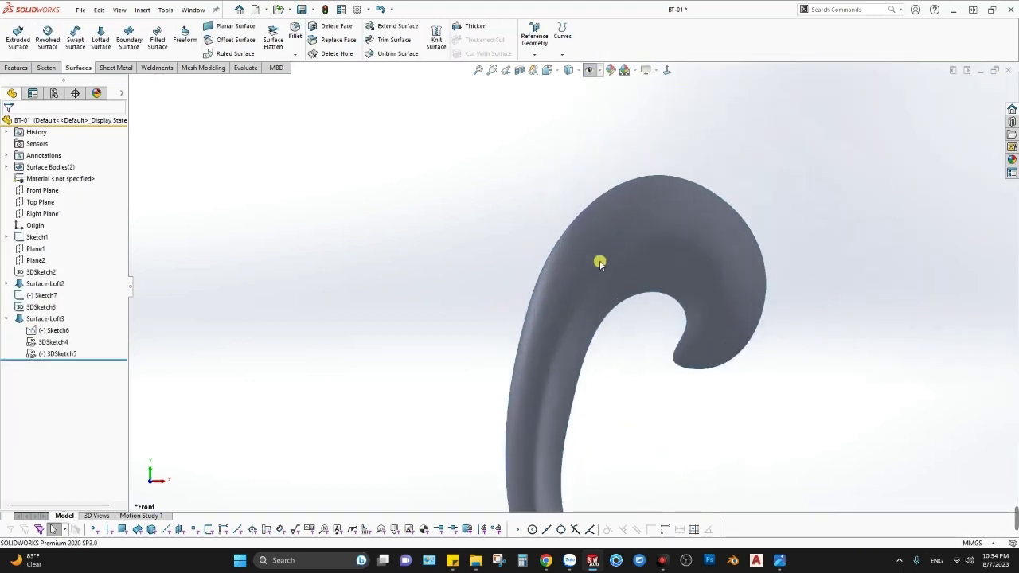
# With the full fleur-de-lis shown at an angle, select the Front Plane to mirror across.
pyautogui.scroll(-1, 514, 289)
pyautogui.scroll(2, 562, 307)
pyautogui.scroll(1, 605, 369)
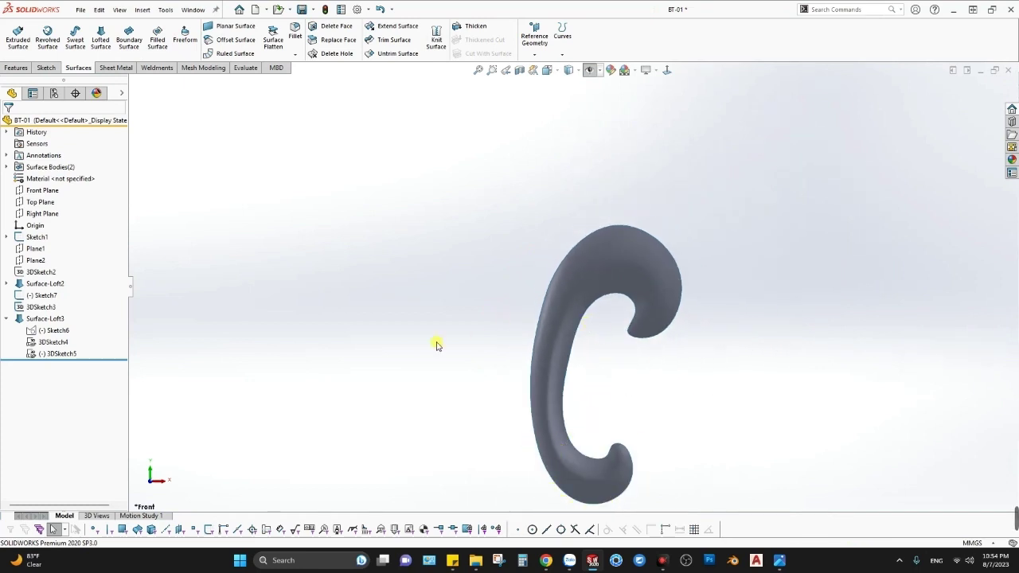
pyautogui.scroll(-1, 617, 243)
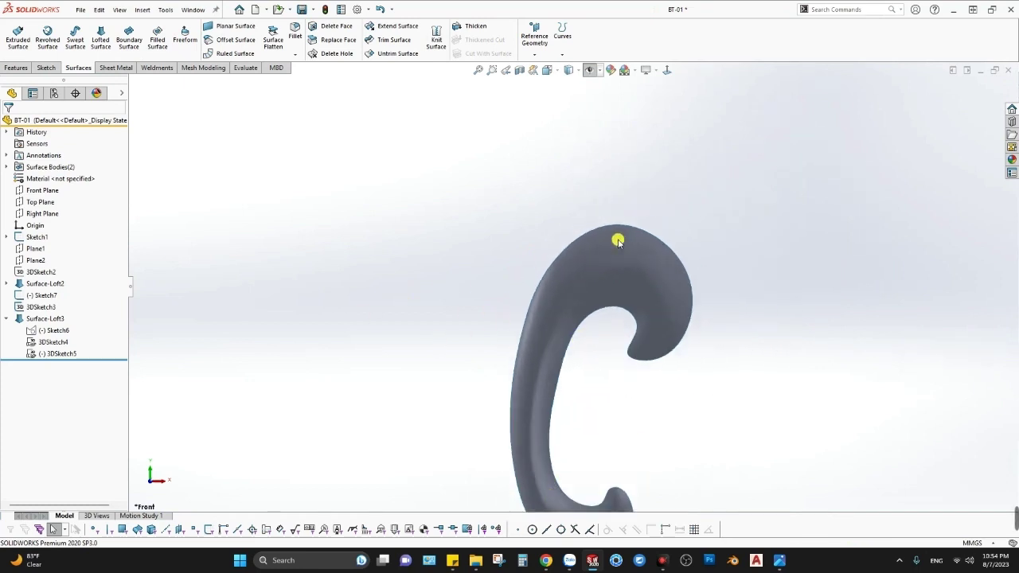
pyautogui.scroll(-1, 570, 270)
pyautogui.scroll(2, 522, 350)
pyautogui.scroll(-1, 550, 330)
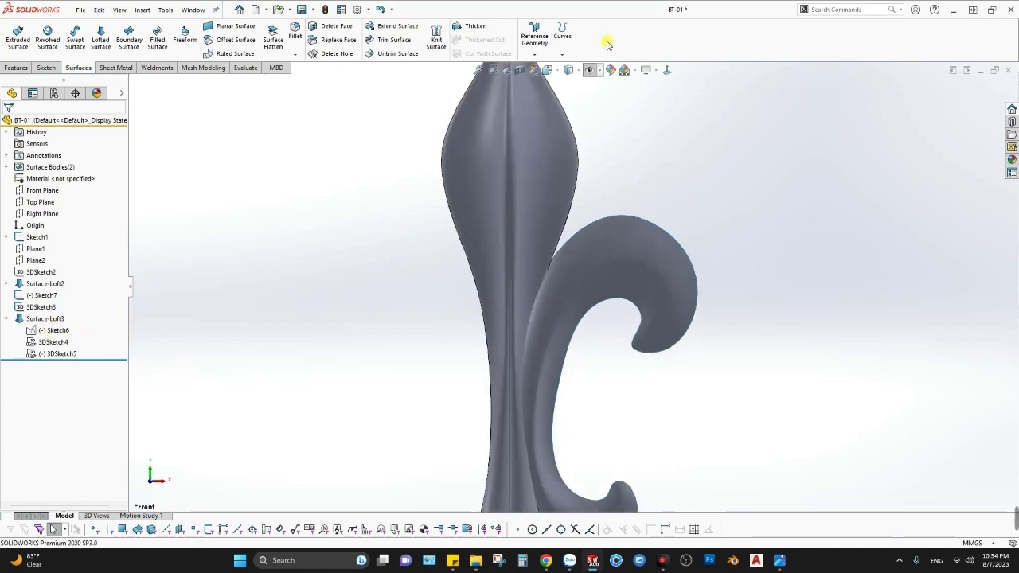
pyautogui.scroll(-3, 581, 286)
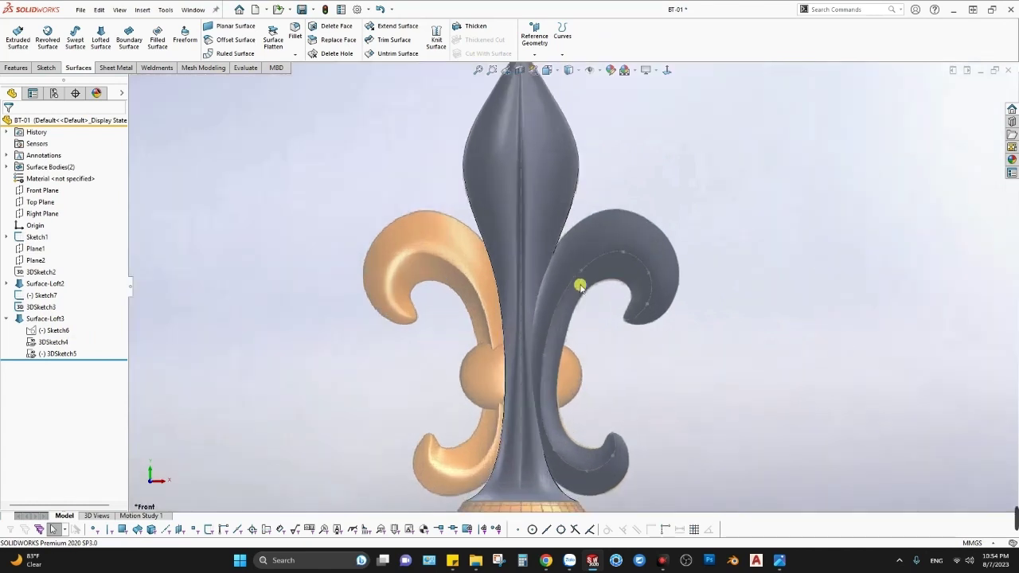
pyautogui.scroll(3, 577, 284)
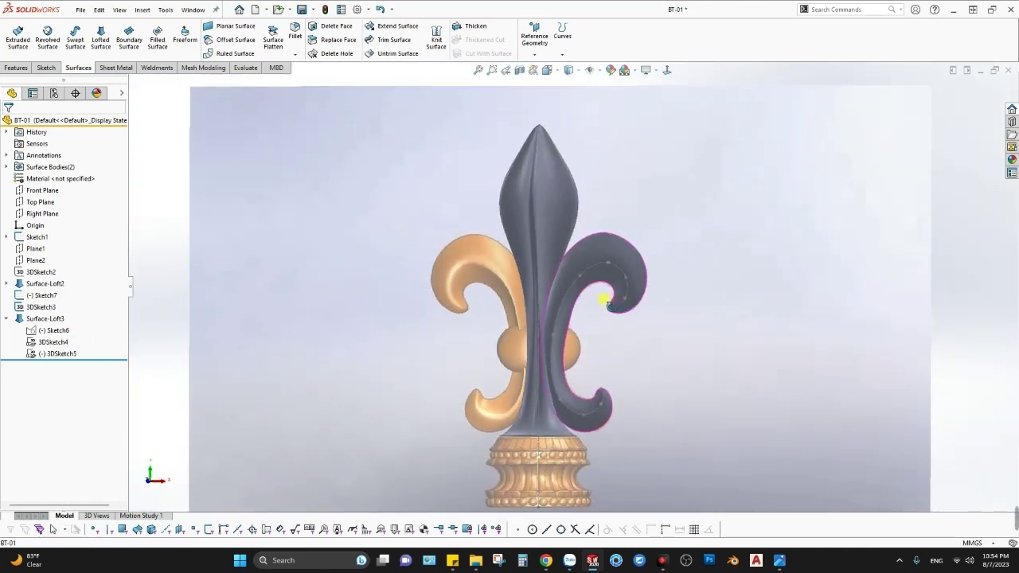
pyautogui.moveTo(635, 305)
pyautogui.mouseDown(button='middle')
pyautogui.moveTo(500, 317)
pyautogui.moveTo(629, 302)
pyautogui.mouseUp(button='middle')
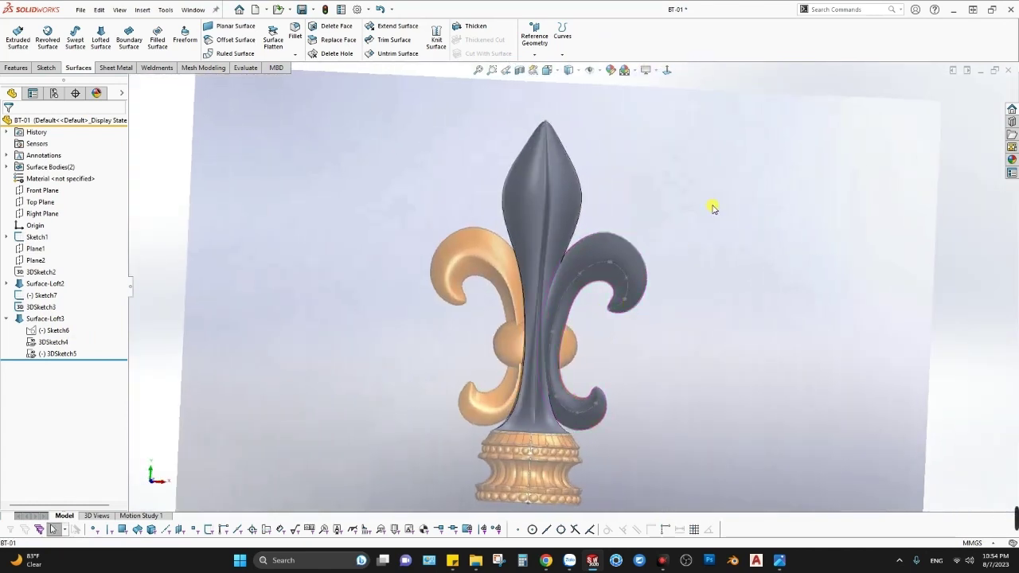
pyautogui.click(41, 190)
pyautogui.scroll(3, 250, 266)
# Start a mirror, cancel it, and reselect the Front Plane as the mirror plane.
pyautogui.press('m')
pyautogui.scroll(-3, 597, 259)
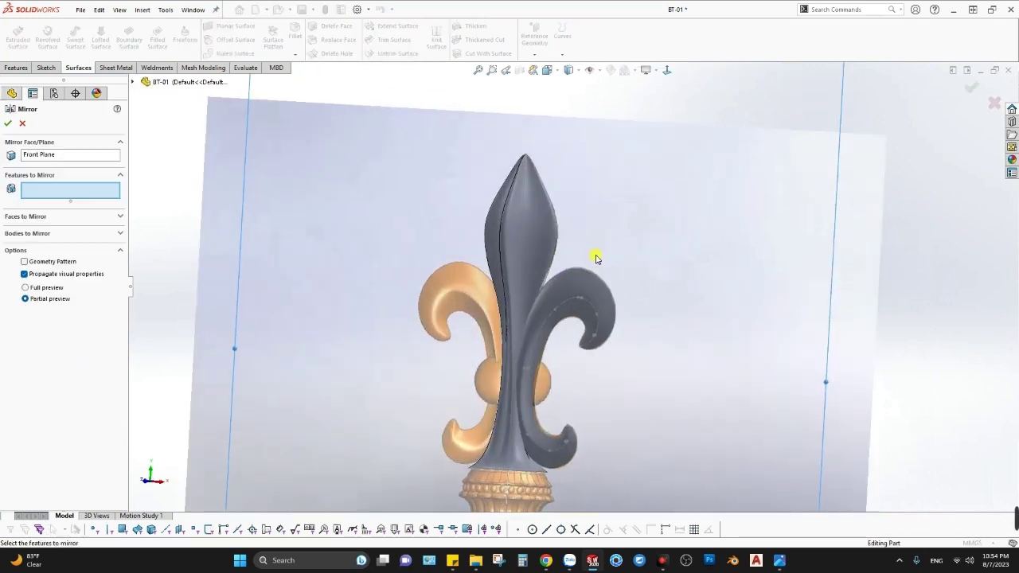
pyautogui.scroll(3, 597, 286)
pyautogui.scroll(2, 578, 319)
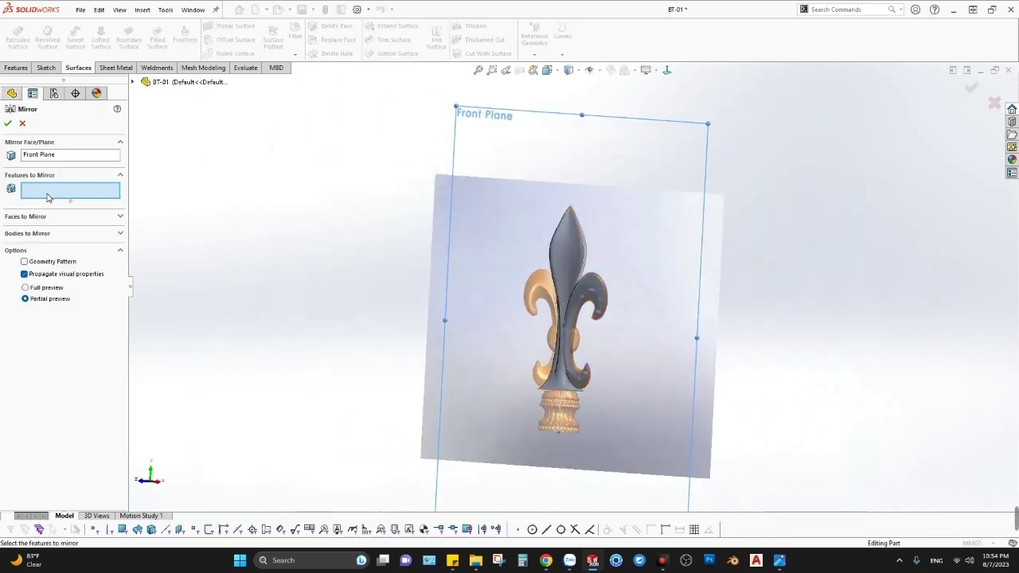
pyautogui.press('Escape')
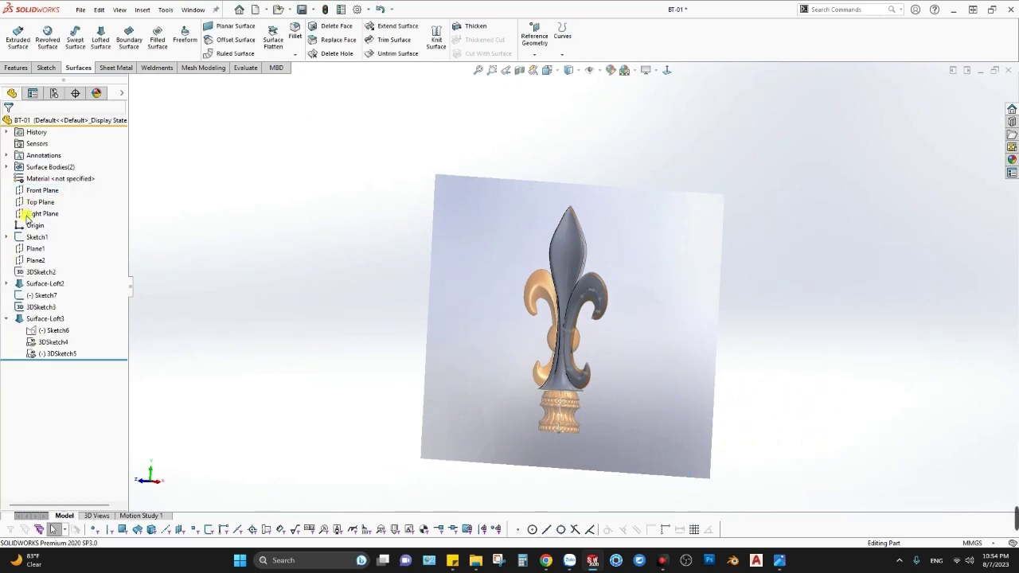
pyautogui.click(27, 215)
pyautogui.click(38, 190)
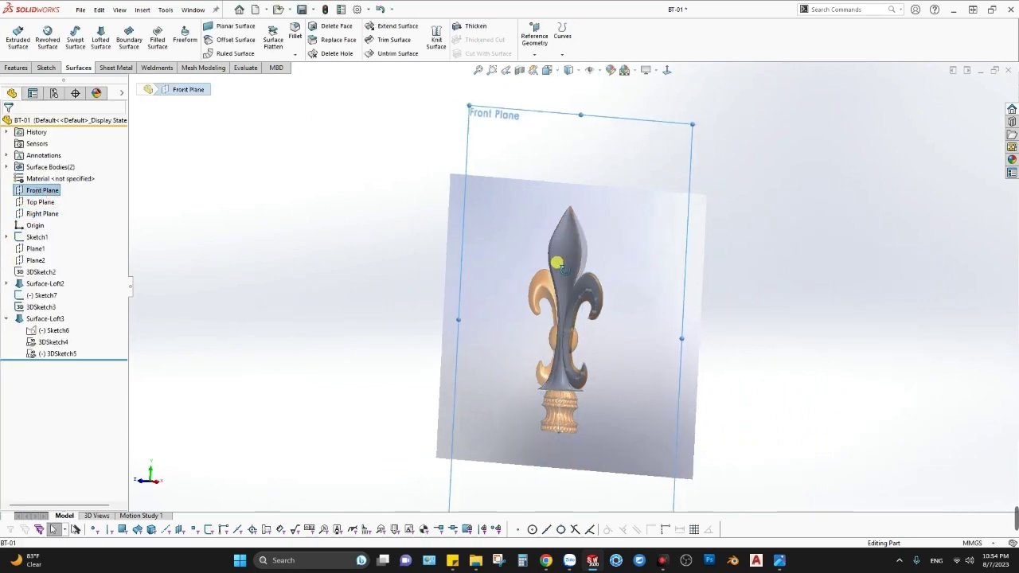
# Mirror the Surface-Loft3 petal body as Mirror1, then hide the bodies from view.
pyautogui.moveTo(552, 269); pyautogui.dragTo(558, 269, button='middle')
pyautogui.press('Return')
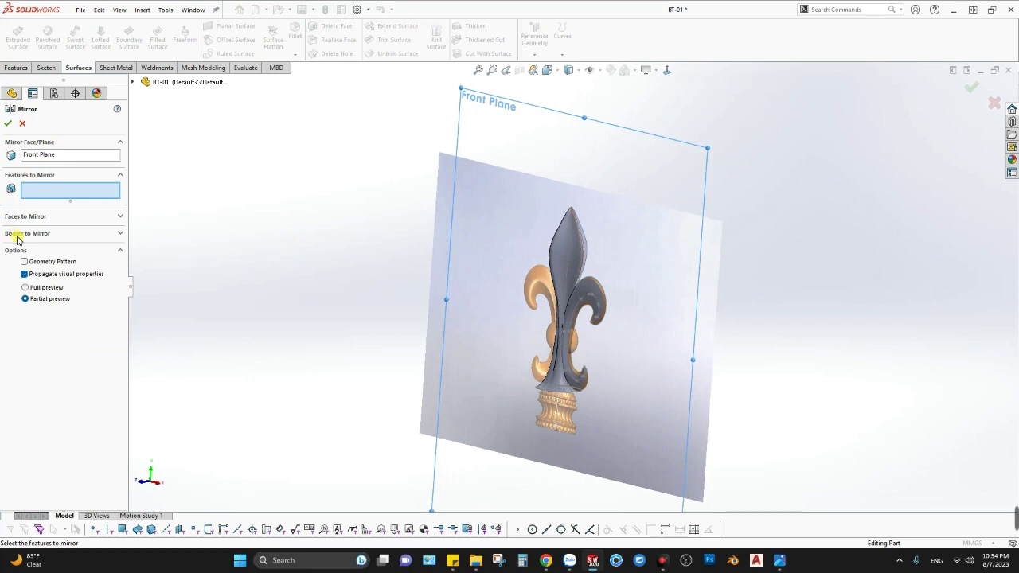
pyautogui.click(18, 236)
pyautogui.click(586, 293)
pyautogui.scroll(-3, 590, 291)
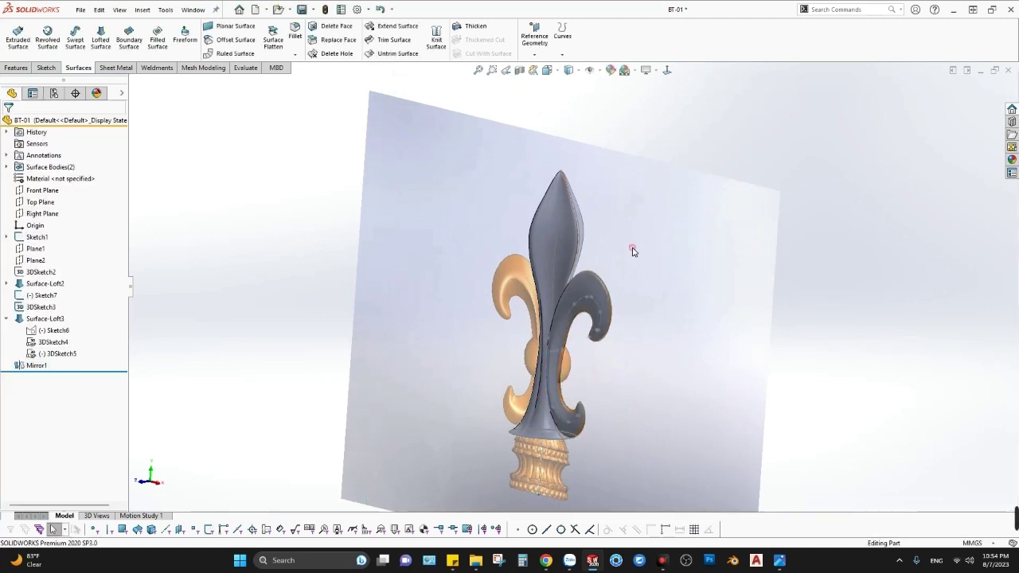
pyautogui.click(565, 251)
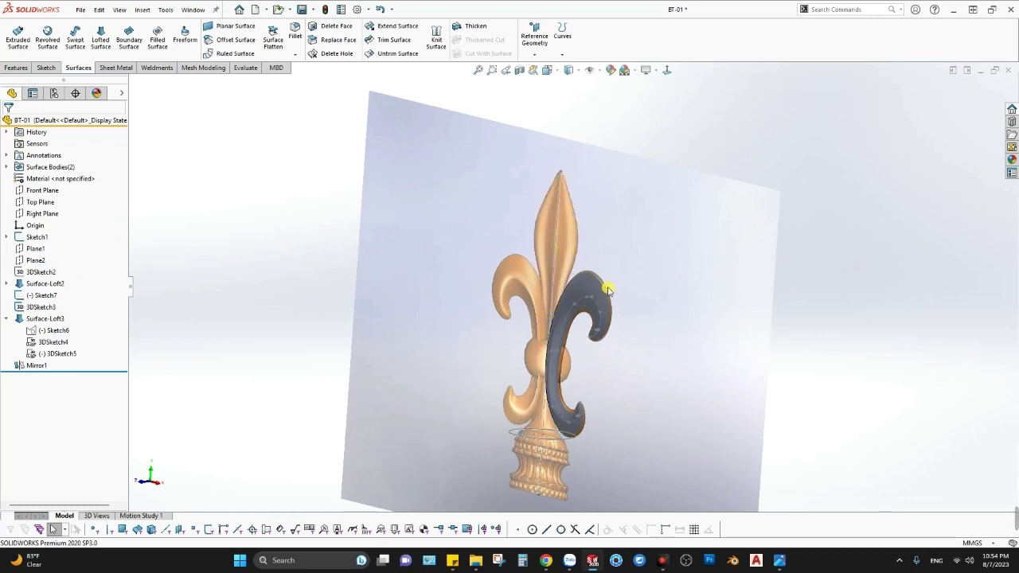
pyautogui.click(589, 70)
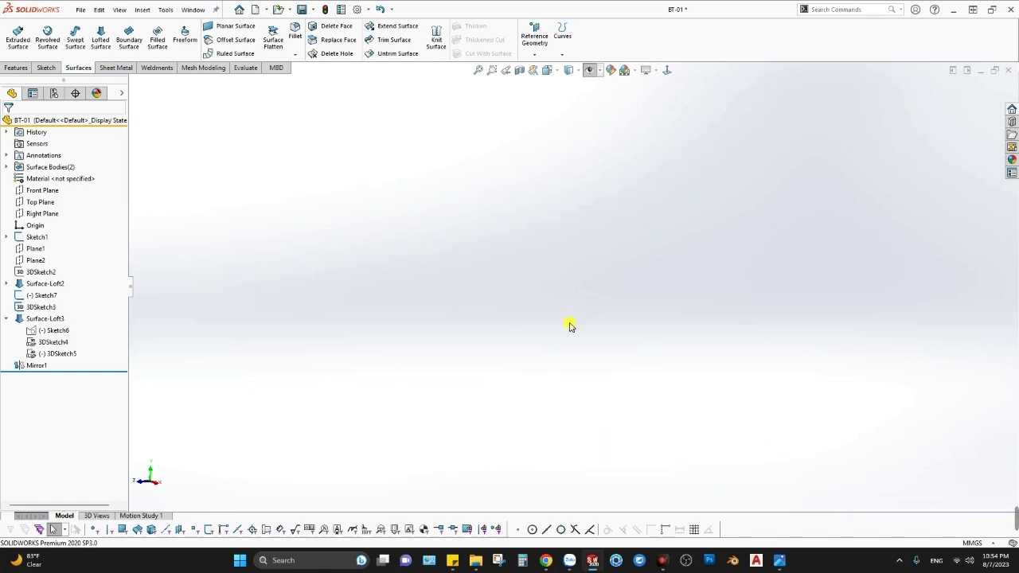
# Show the hidden surface bodies again and orbit around the petal.
pyautogui.click(6, 166)
pyautogui.click(49, 178)
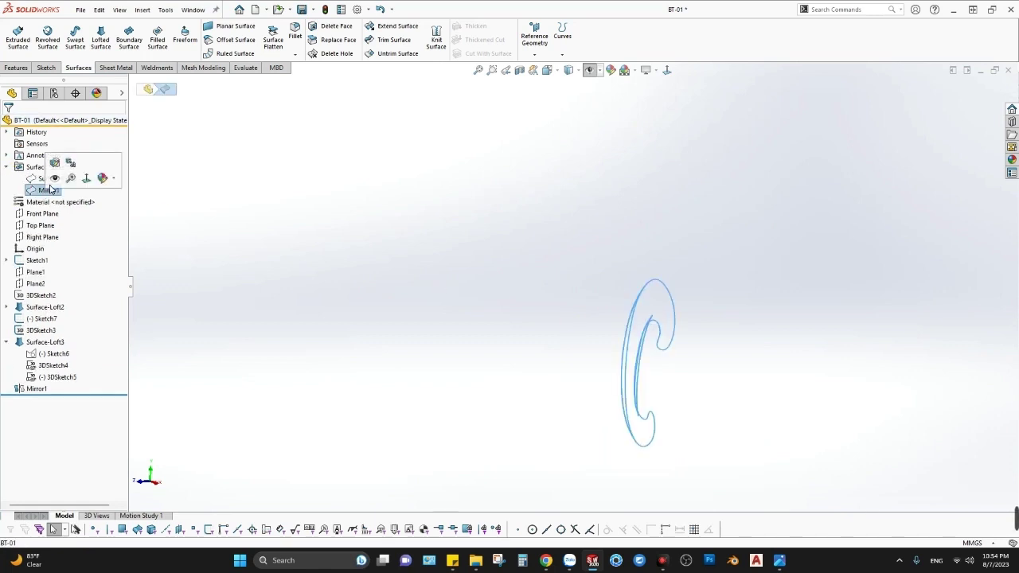
pyautogui.rightClick(53, 189)
pyautogui.click(46, 167)
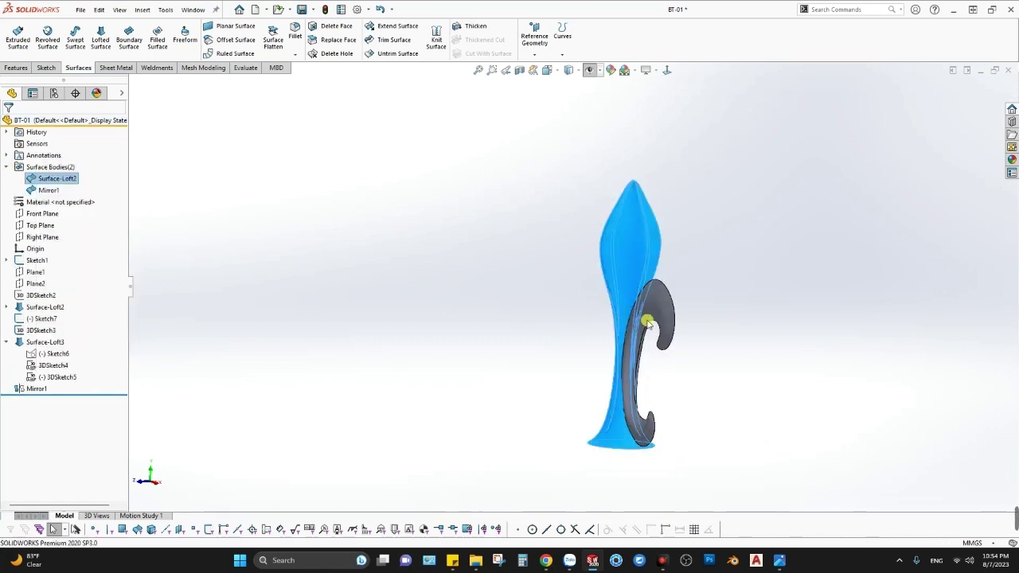
pyautogui.moveTo(644, 319); pyautogui.dragTo(629, 330, button='middle')
pyautogui.scroll(-3, 637, 323)
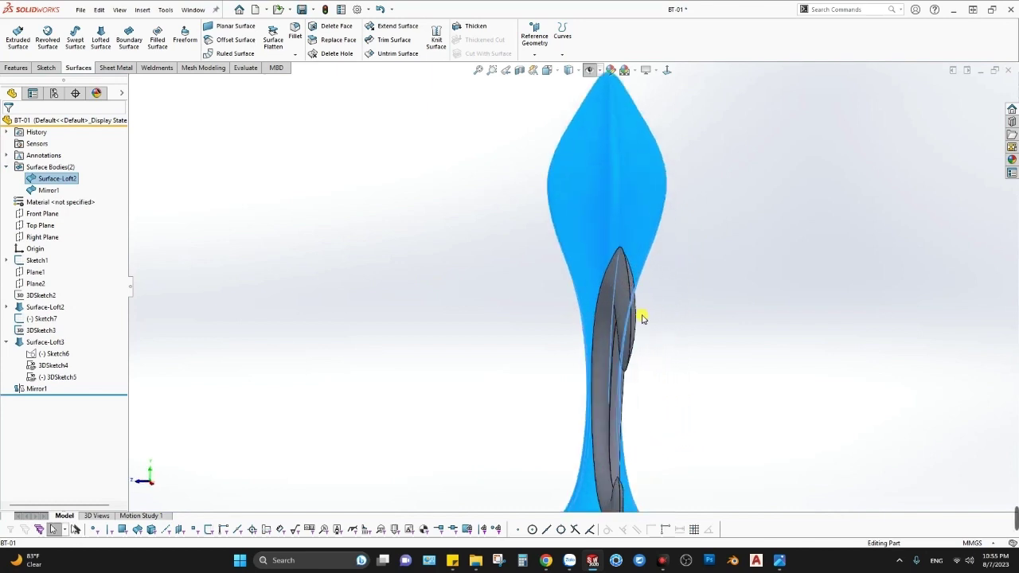
pyautogui.scroll(2, 629, 287)
pyautogui.scroll(2, 661, 350)
pyautogui.scroll(-4, 567, 346)
pyautogui.moveTo(567, 346)
pyautogui.mouseDown(button='middle')
pyautogui.moveTo(541, 358)
pyautogui.moveTo(568, 326)
pyautogui.moveTo(616, 180)
pyautogui.moveTo(566, 188)
pyautogui.moveTo(582, 360)
pyautogui.moveTo(586, 306)
pyautogui.moveTo(518, 391)
pyautogui.moveTo(561, 372)
pyautogui.moveTo(605, 294)
pyautogui.moveTo(421, 332)
pyautogui.moveTo(643, 282)
pyautogui.moveTo(266, 291)
pyautogui.mouseUp(button='middle')
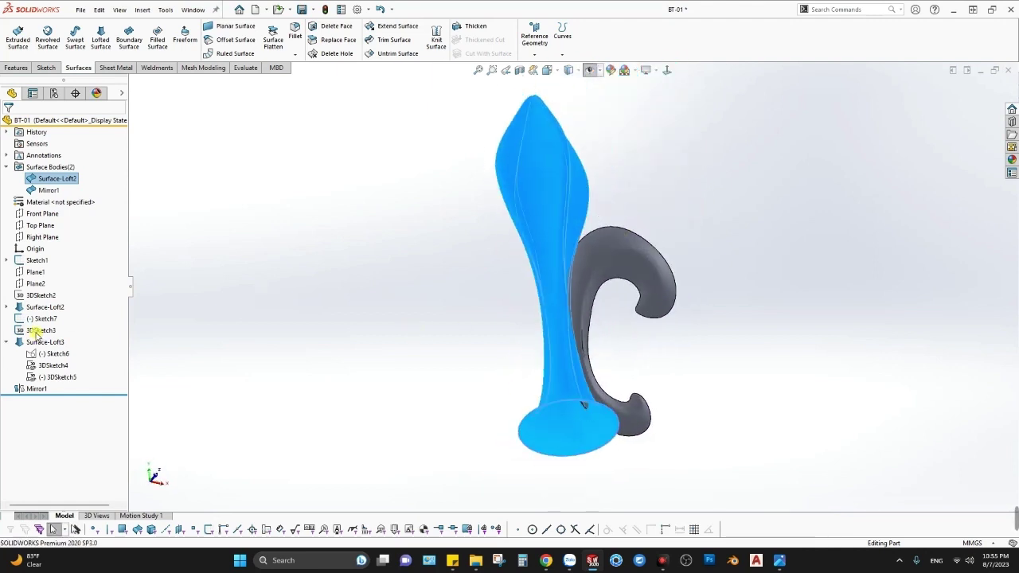
# Select the petal loft's 3DSketch4 curve and bring up its context options.
pyautogui.click(52, 376)
pyautogui.moveTo(414, 361)
pyautogui.mouseDown(button='middle')
pyautogui.moveTo(398, 325)
pyautogui.moveTo(581, 254)
pyautogui.moveTo(539, 212)
pyautogui.moveTo(485, 316)
pyautogui.moveTo(484, 289)
pyautogui.moveTo(426, 312)
pyautogui.moveTo(465, 309)
pyautogui.moveTo(470, 270)
pyautogui.moveTo(616, 282)
pyautogui.moveTo(706, 357)
pyautogui.moveTo(623, 294)
pyautogui.mouseUp(button='middle')
pyautogui.click(53, 365)
pyautogui.scroll(-2, 426, 312)
pyautogui.scroll(2, 642, 287)
pyautogui.scroll(-1, 624, 294)
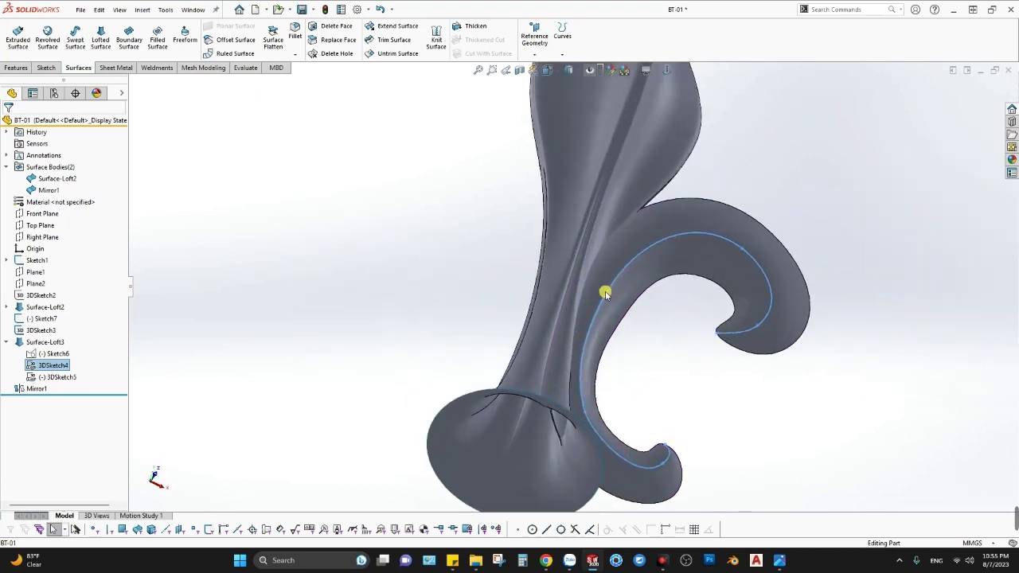
pyautogui.scroll(2, 682, 314)
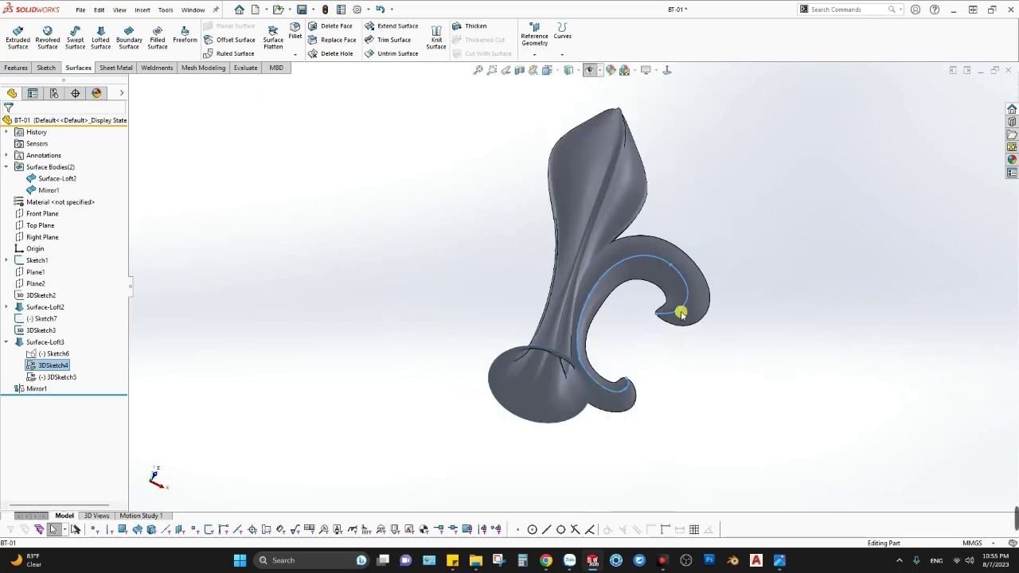
pyautogui.rightClick(59, 365)
# Open 3DSketch3 of the petal loft for editing.
pyautogui.click(55, 331)
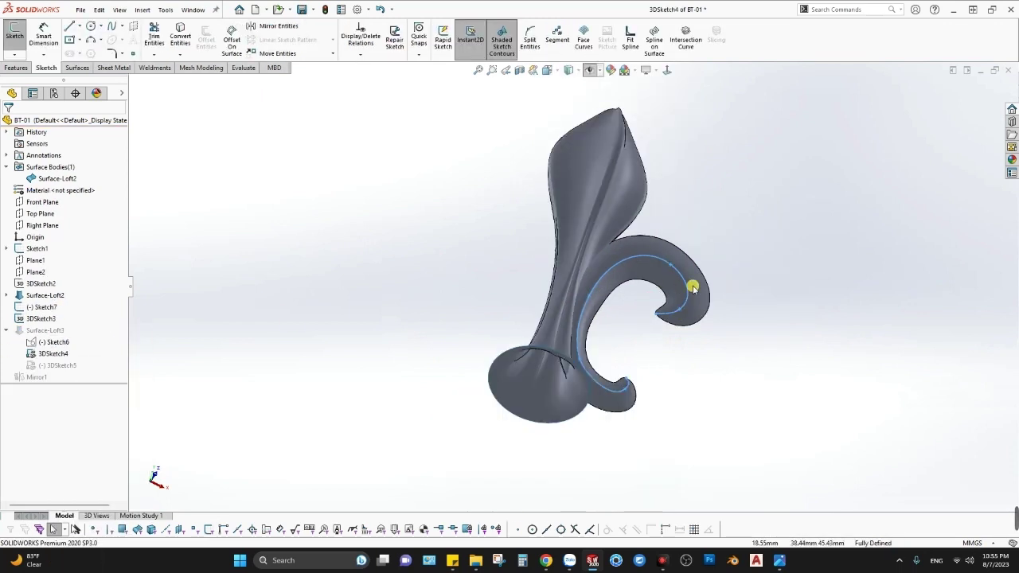
pyautogui.moveTo(690, 284); pyautogui.dragTo(665, 271, button='middle')
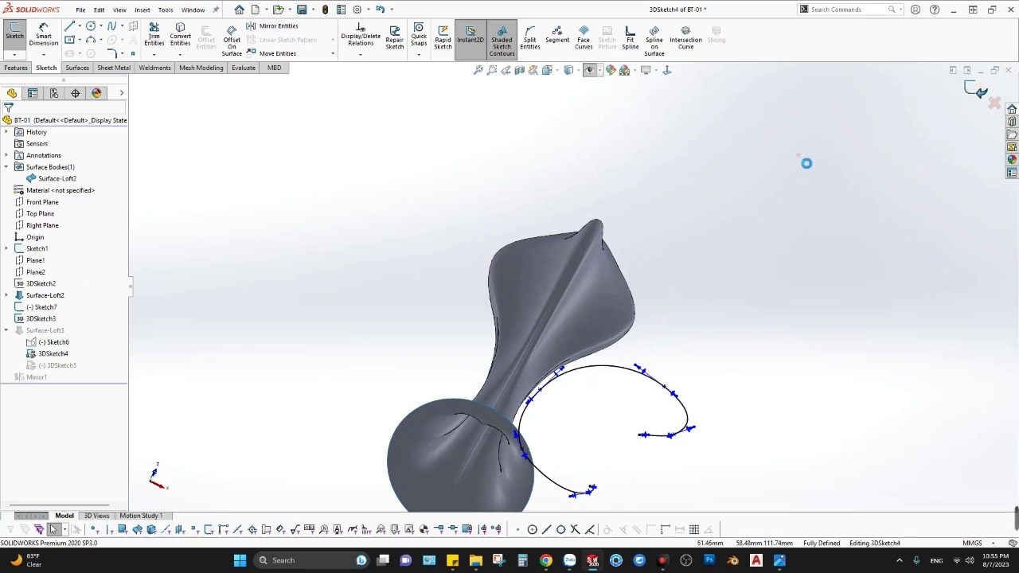
pyautogui.click(40, 329)
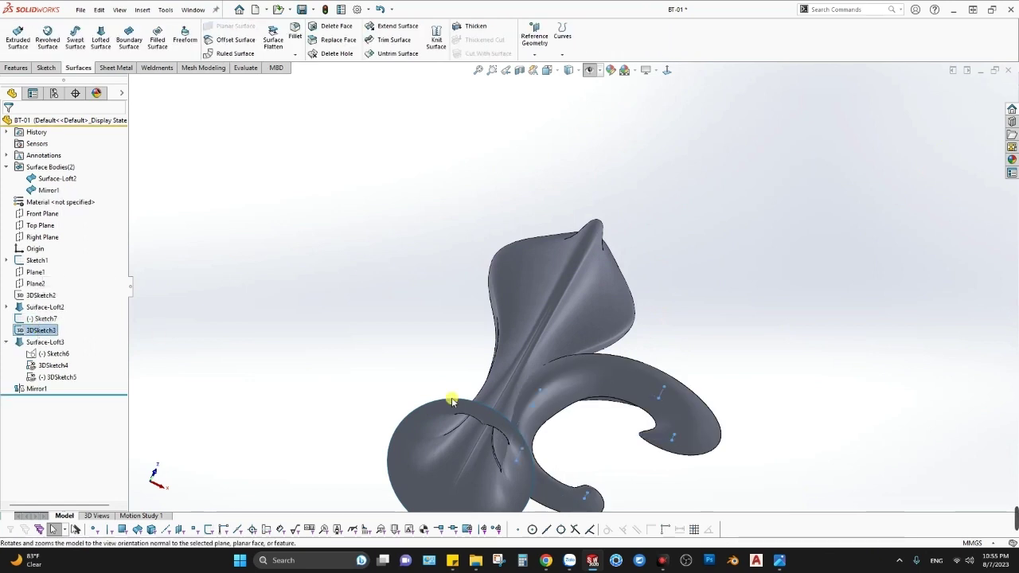
pyautogui.moveTo(582, 425); pyautogui.dragTo(752, 427, button='middle')
pyautogui.scroll(-3, 753, 427)
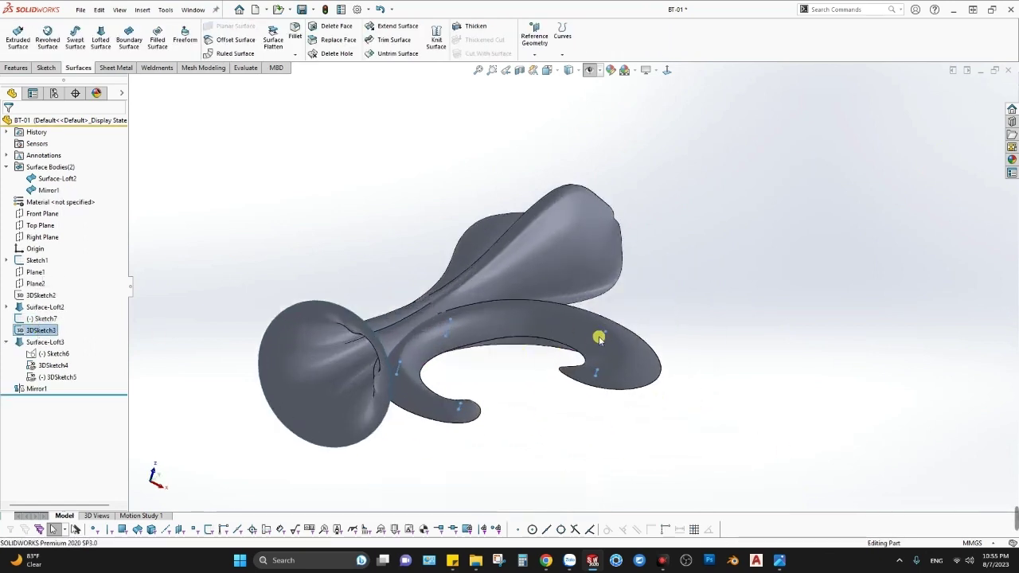
pyautogui.rightClick(52, 335)
pyautogui.click(56, 297)
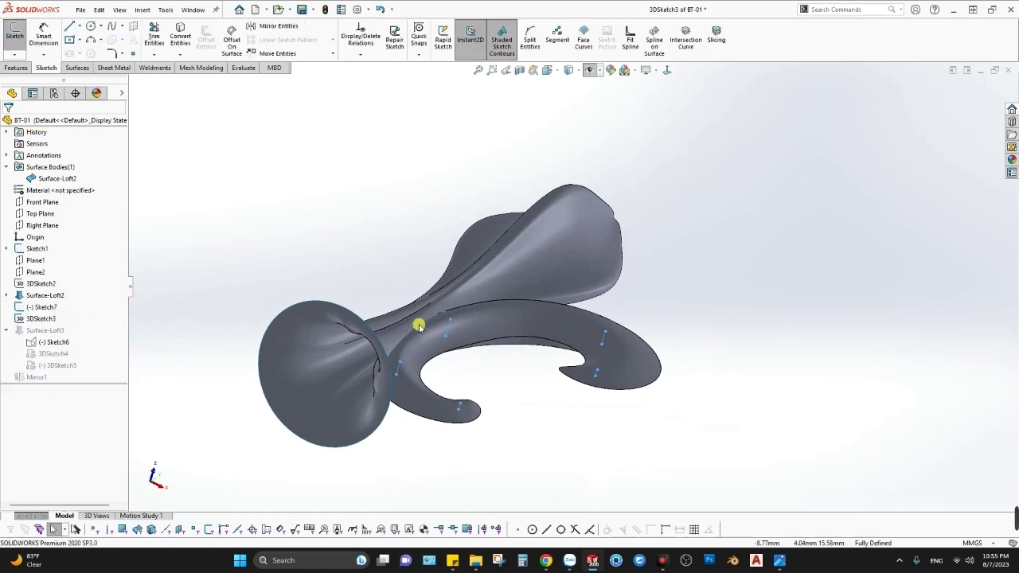
# Set dimensions D2, D3 and D4 to 3.5, 3.5 and 4.5 mm.
pyautogui.doubleClick(637, 355)
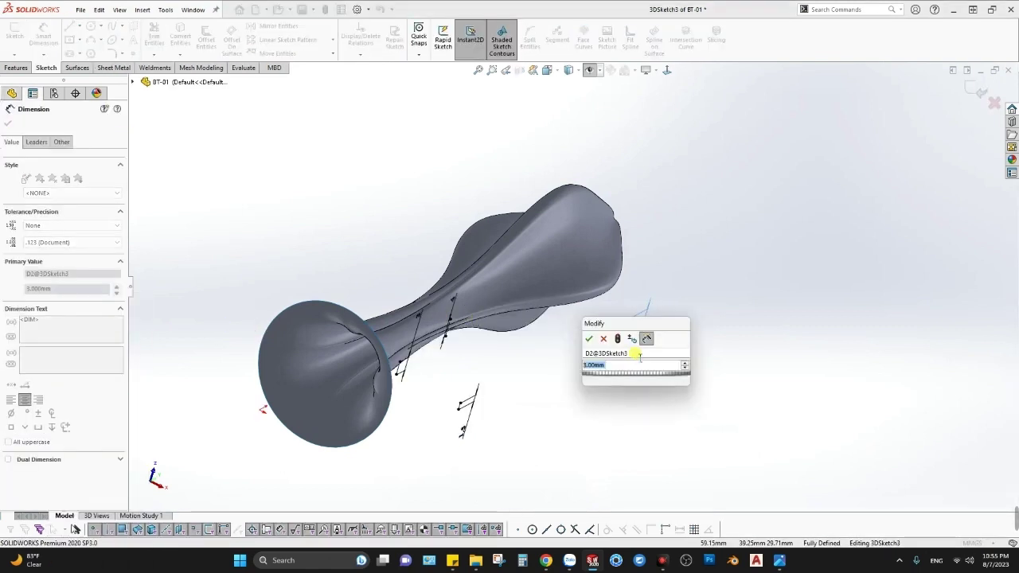
pyautogui.write('3.5')
pyautogui.press('Return')
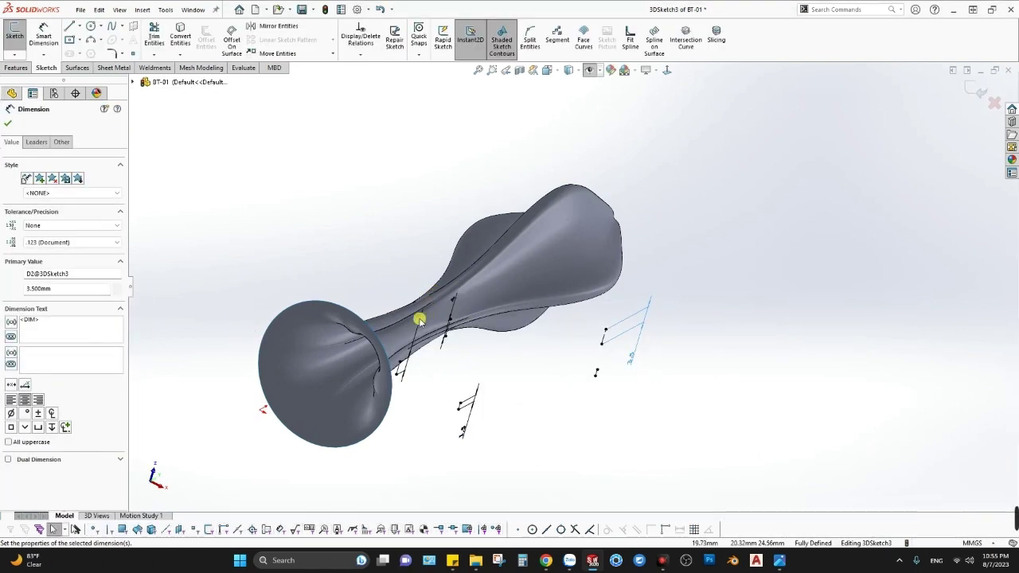
pyautogui.doubleClick(422, 319)
pyautogui.write('3.5')
pyautogui.press('Return')
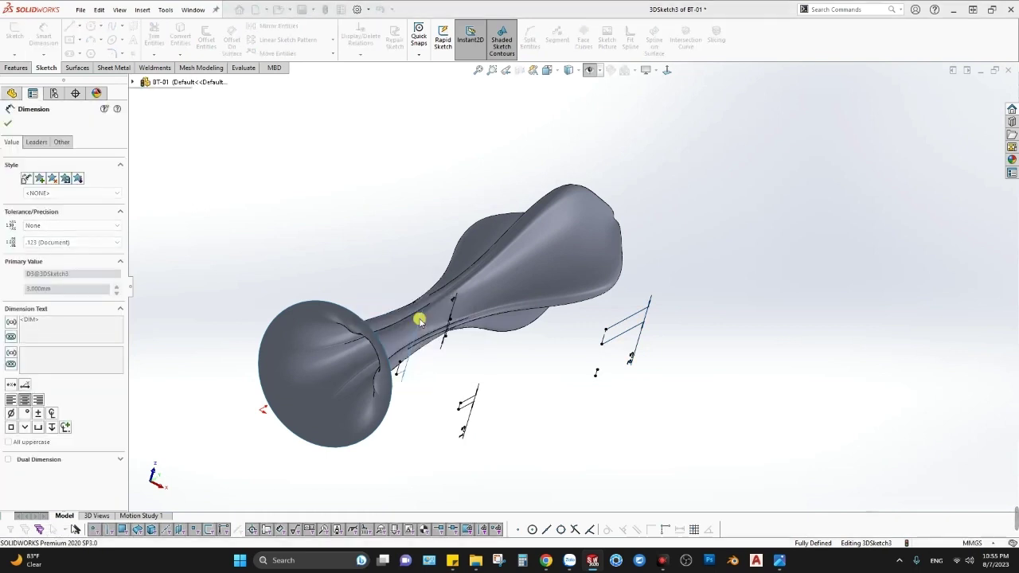
pyautogui.doubleClick(452, 298)
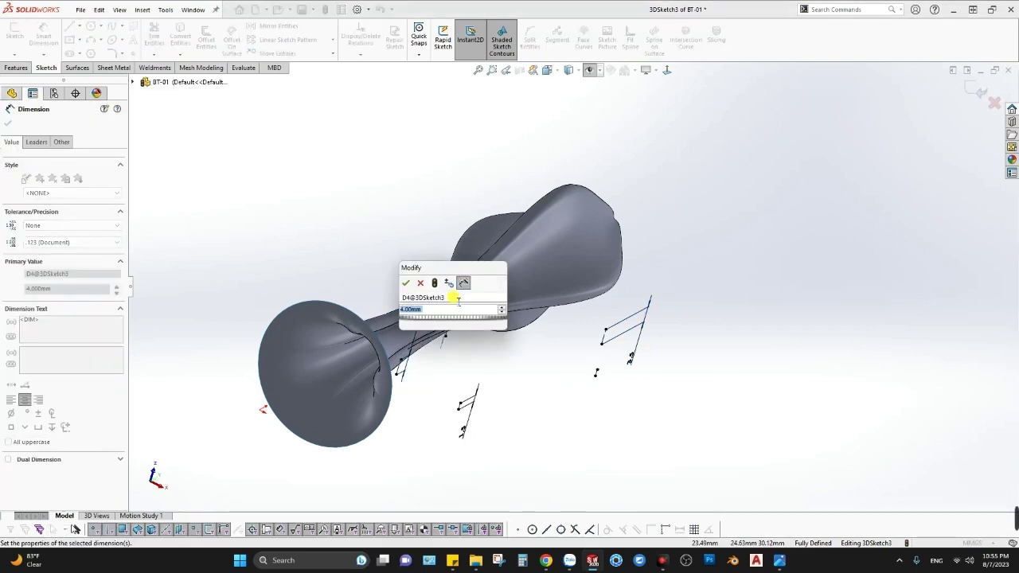
pyautogui.write('4.5')
pyautogui.press('Return')
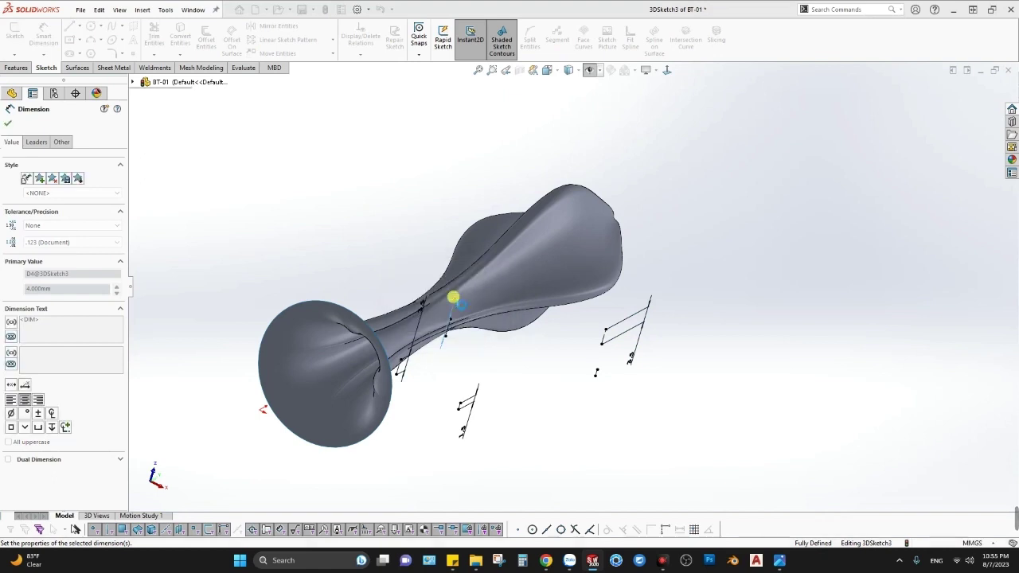
# Exit the 3D sketch to rebuild the petal loft and its mirror, and inspect the result.
pyautogui.click(976, 91)
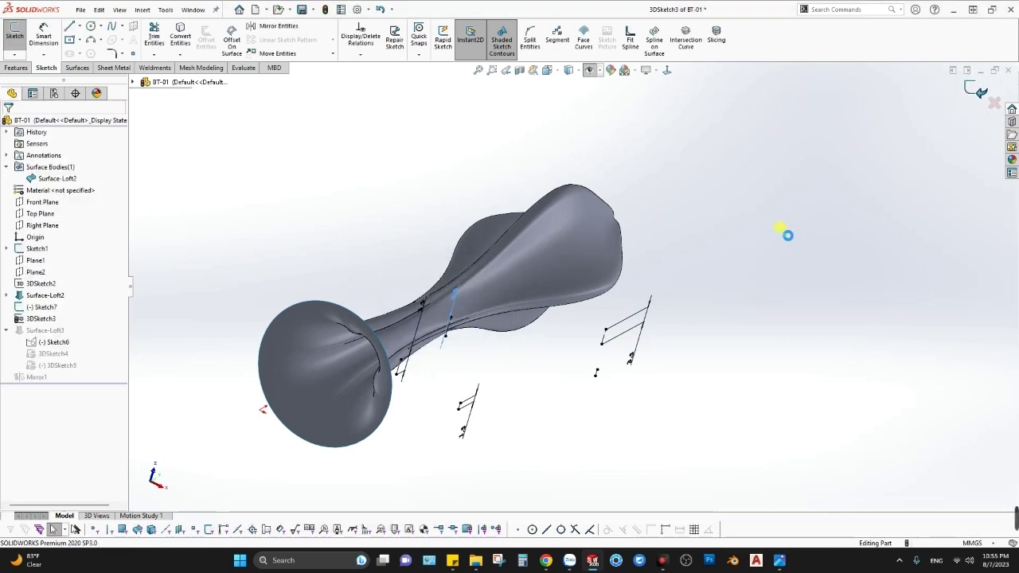
pyautogui.moveTo(564, 330)
pyautogui.mouseDown(button='middle')
pyautogui.moveTo(553, 311)
pyautogui.moveTo(603, 401)
pyautogui.moveTo(528, 477)
pyautogui.moveTo(567, 471)
pyautogui.mouseUp(button='middle')
pyautogui.scroll(5, 573, 414)
pyautogui.moveTo(586, 364)
pyautogui.mouseDown(button='middle')
pyautogui.moveTo(603, 410)
pyautogui.moveTo(596, 360)
pyautogui.moveTo(607, 393)
pyautogui.mouseUp(button='middle')
pyautogui.scroll(-3, 597, 358)
pyautogui.moveTo(589, 326)
pyautogui.mouseDown(button='middle')
pyautogui.moveTo(600, 221)
pyautogui.moveTo(532, 294)
pyautogui.moveTo(538, 266)
pyautogui.moveTo(582, 375)
pyautogui.moveTo(640, 391)
pyautogui.moveTo(596, 337)
pyautogui.moveTo(589, 305)
pyautogui.mouseUp(button='middle')
pyautogui.scroll(-4, 601, 333)
pyautogui.click(596, 318)
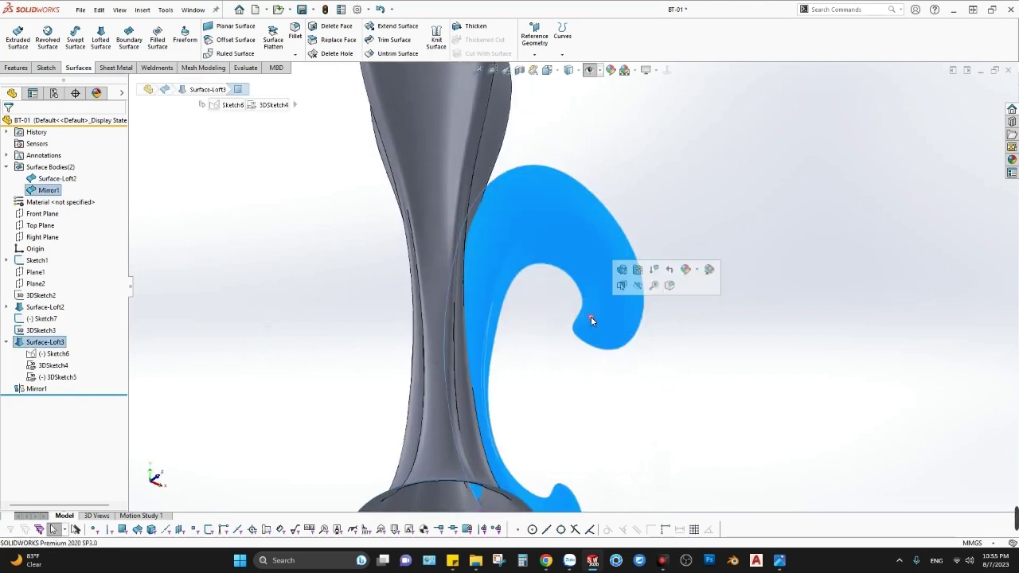
pyautogui.rightClick(32, 333)
pyautogui.click(40, 302)
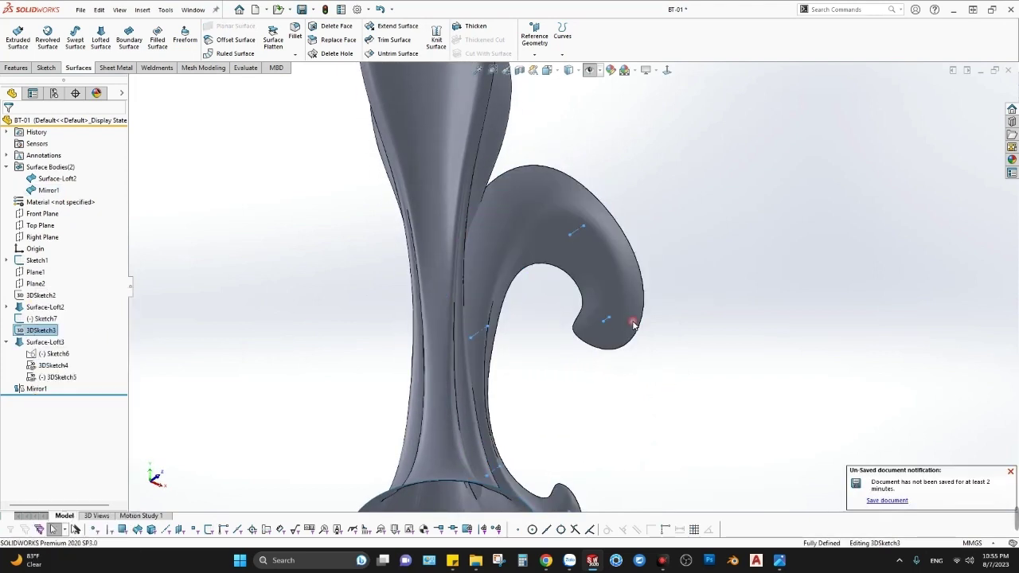
pyautogui.moveTo(608, 322); pyautogui.dragTo(579, 268, button='middle')
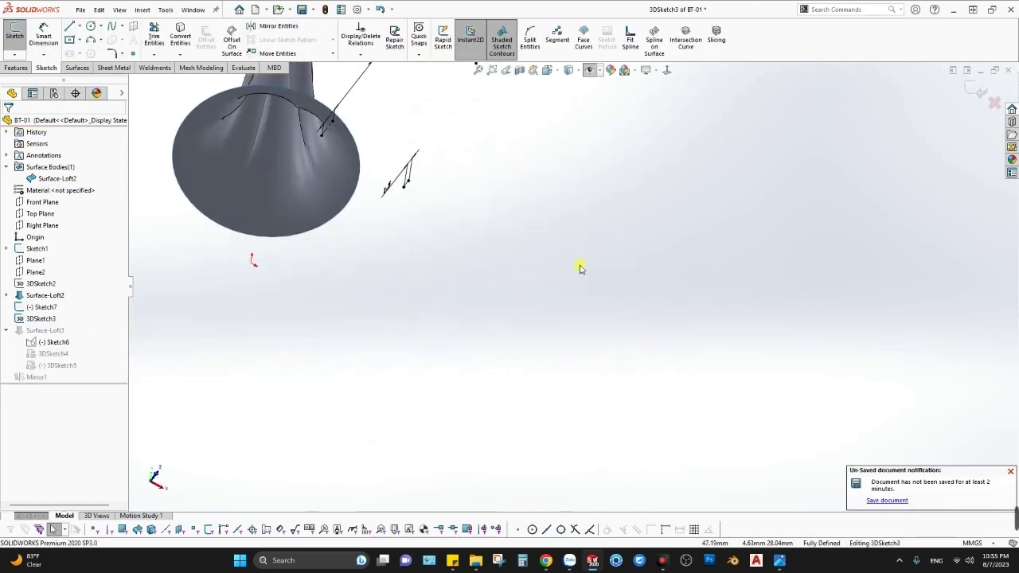
pyautogui.doubleClick(387, 195)
pyautogui.press('Return')
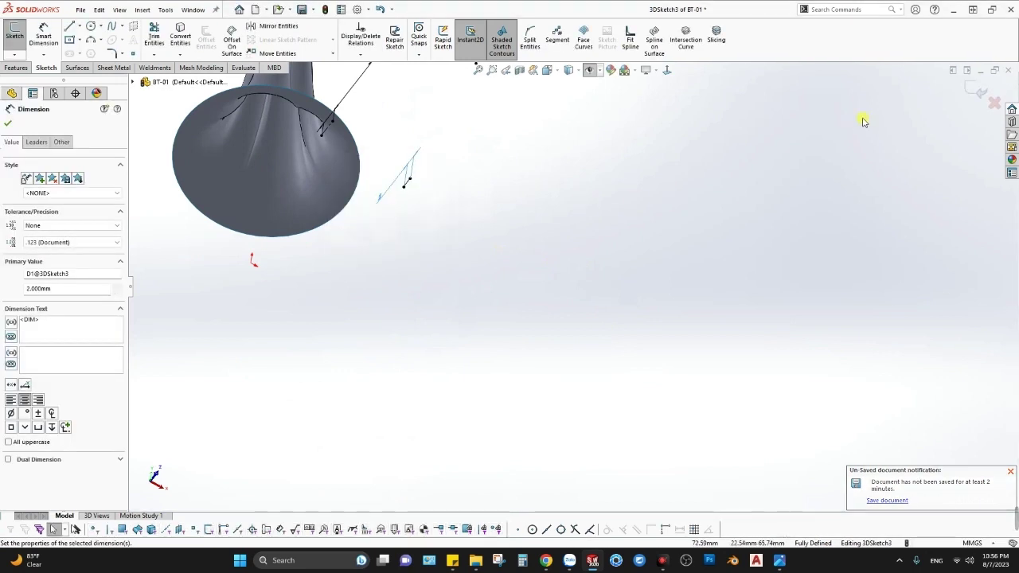
pyautogui.click(975, 90)
pyautogui.moveTo(444, 239)
pyautogui.mouseDown(button='middle')
pyautogui.moveTo(439, 218)
pyautogui.moveTo(484, 177)
pyautogui.moveTo(621, 212)
pyautogui.moveTo(581, 94)
pyautogui.moveTo(644, 196)
pyautogui.moveTo(530, 348)
pyautogui.moveTo(632, 348)
pyautogui.moveTo(596, 319)
pyautogui.mouseUp(button='middle')
pyautogui.press('space')
# Start a Mirror across the Right Plane with the right-hand Mirror1 curl body selected.
pyautogui.click(412, 348)
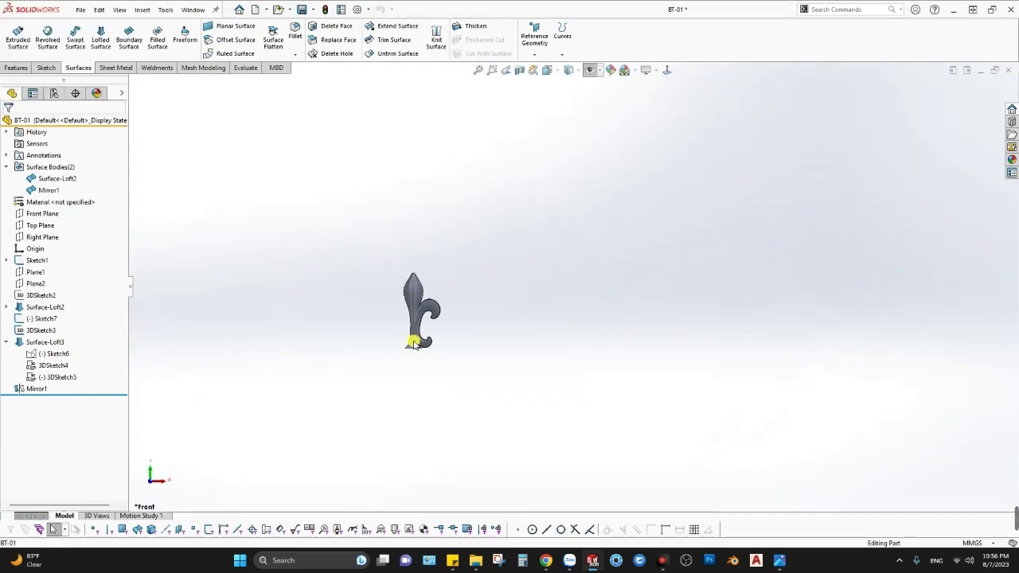
pyautogui.scroll(-5, 451, 303)
pyautogui.scroll(-2, 494, 309)
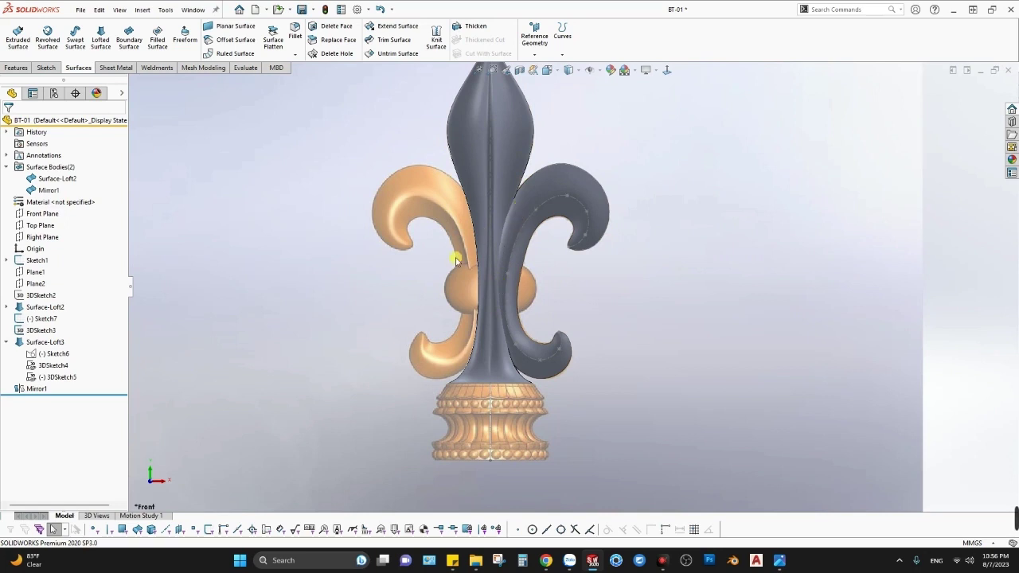
pyautogui.click(36, 215)
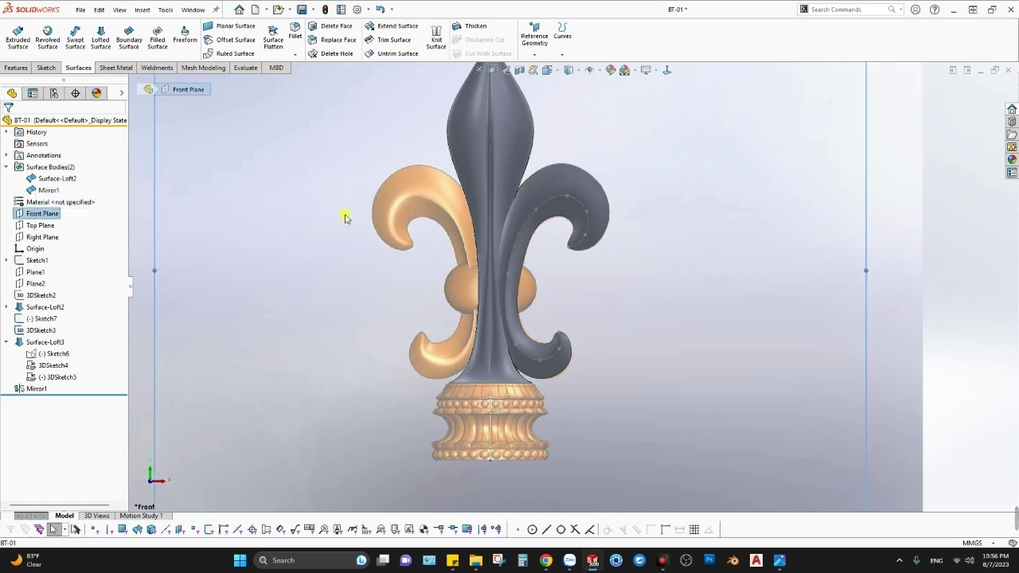
pyautogui.press('f')
pyautogui.click(30, 237)
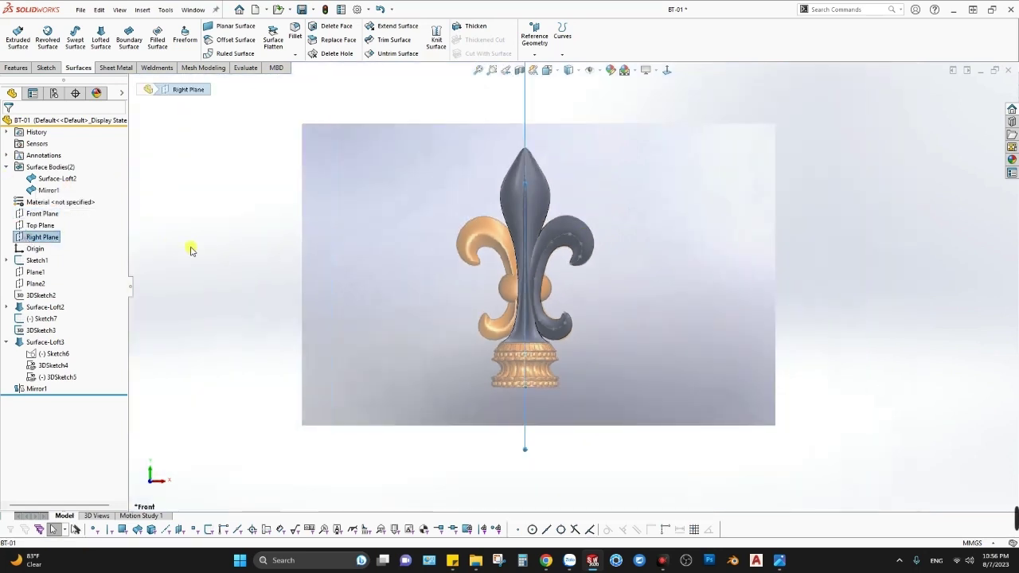
pyautogui.press('m')
pyautogui.click(567, 231)
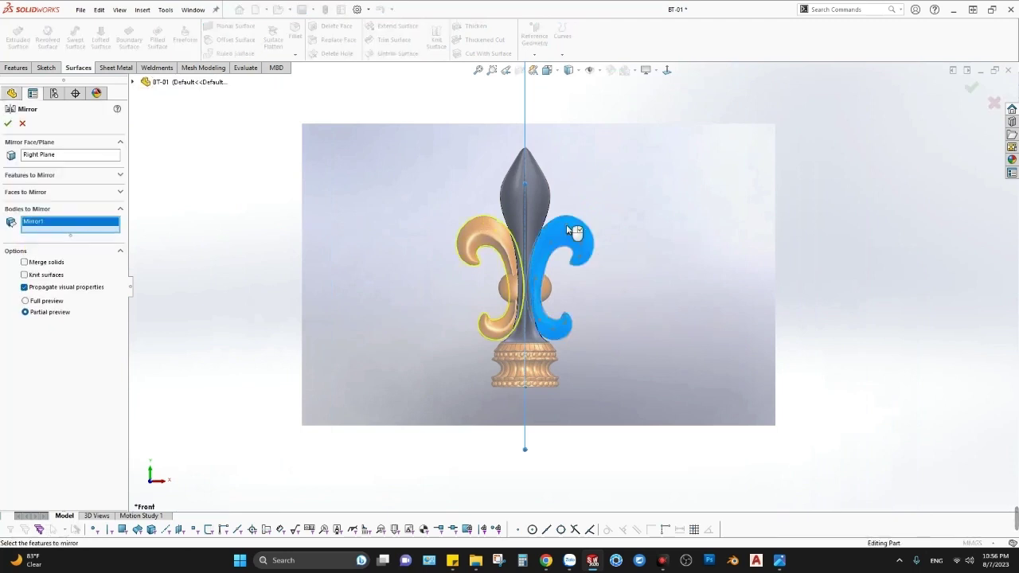